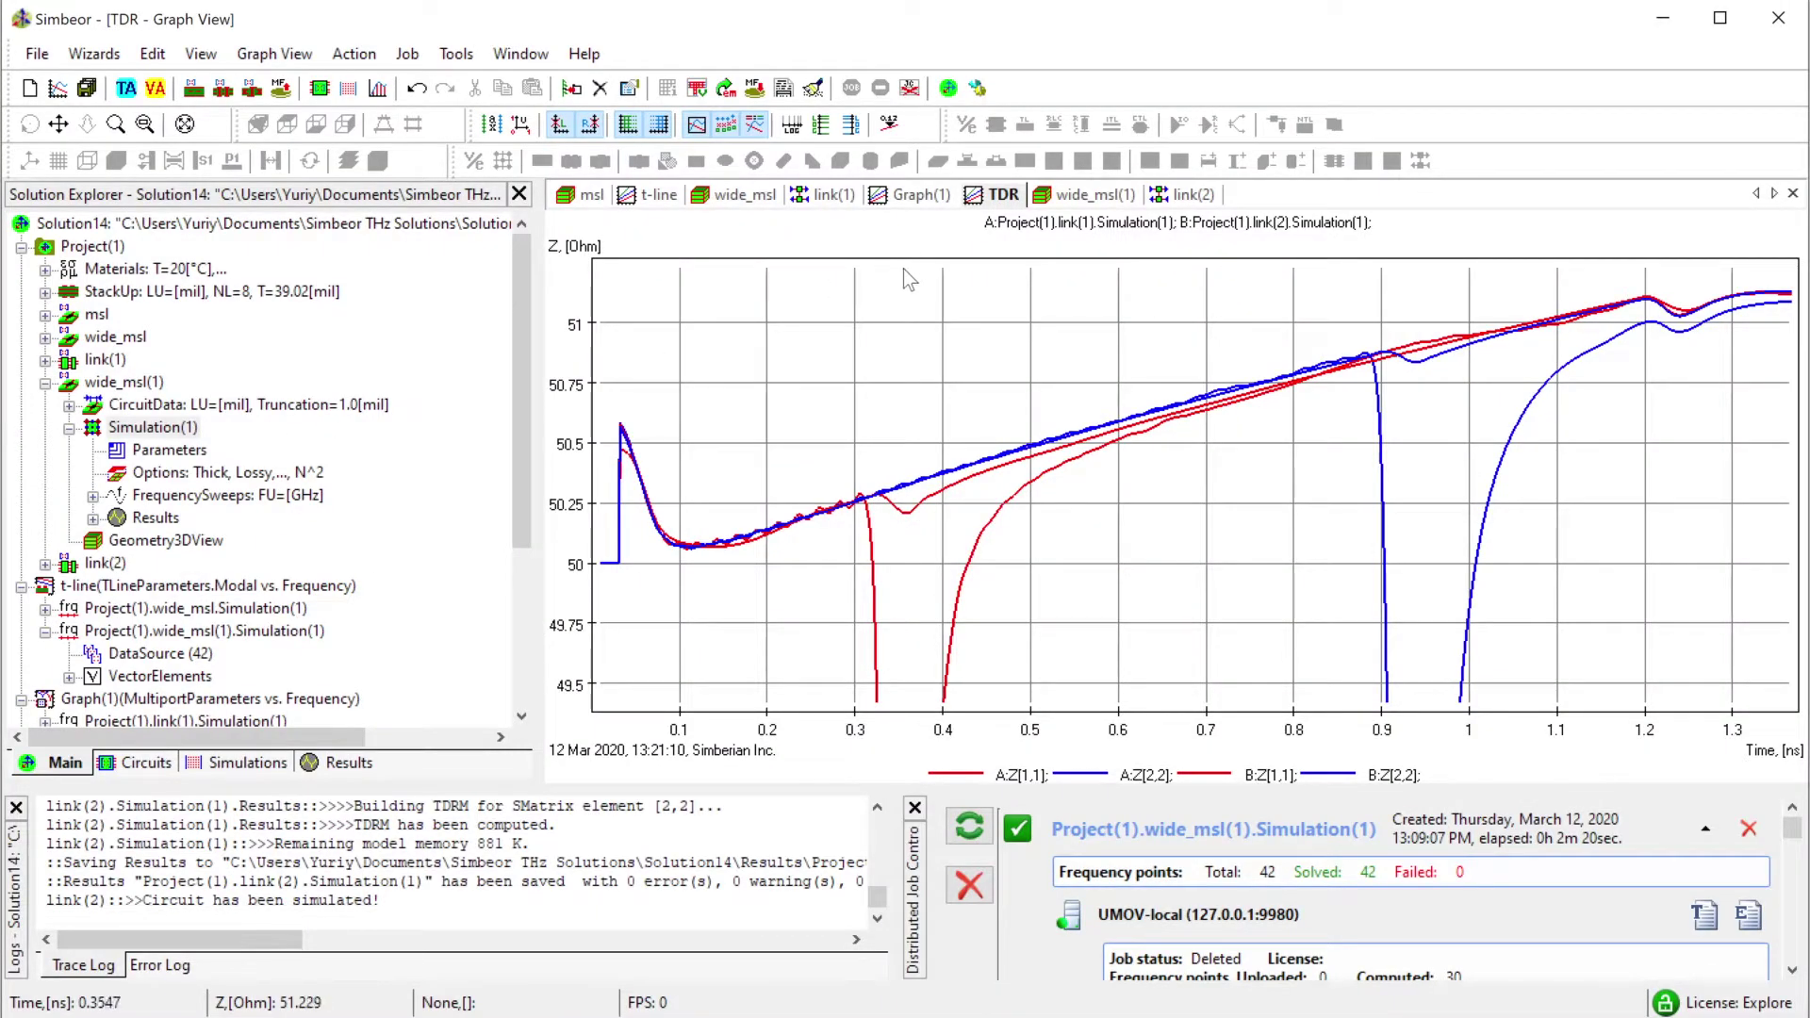
Inspect the wide_msl(1) 3D model from above, then zoom around the link(2) network schematic.
click(1076, 198)
drag(1092, 327, 1164, 603)
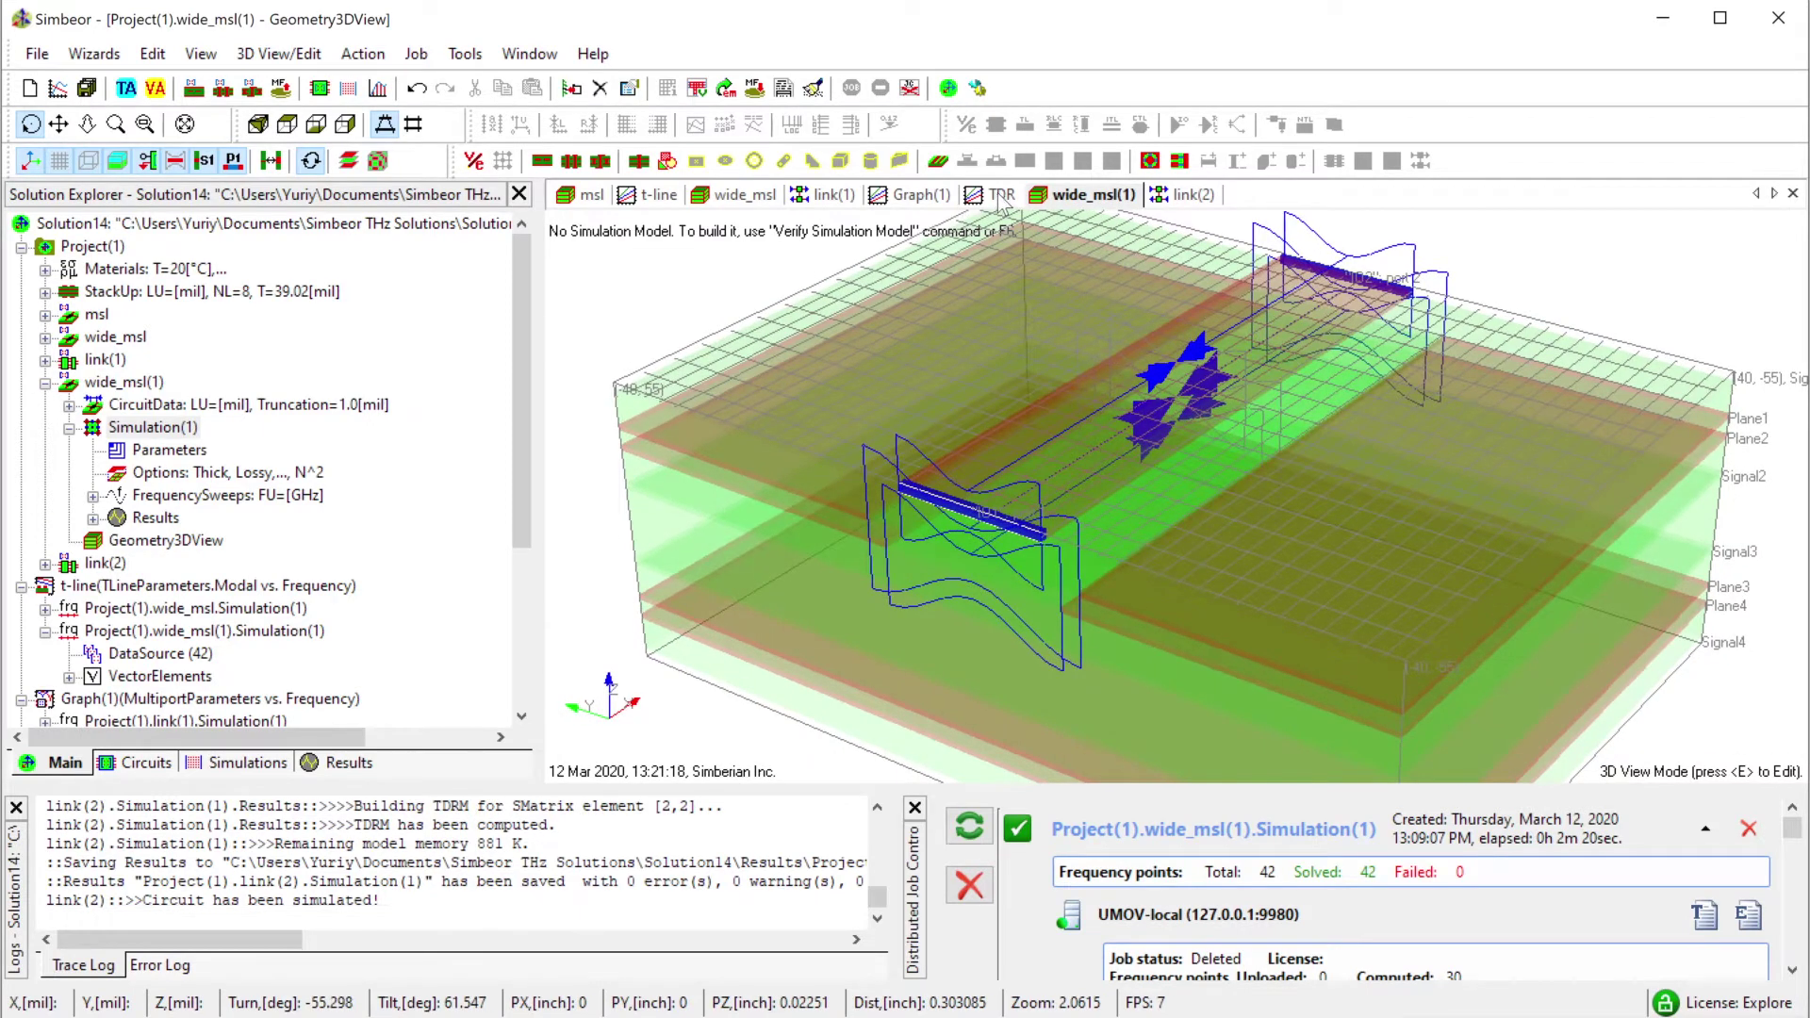
click(1189, 195)
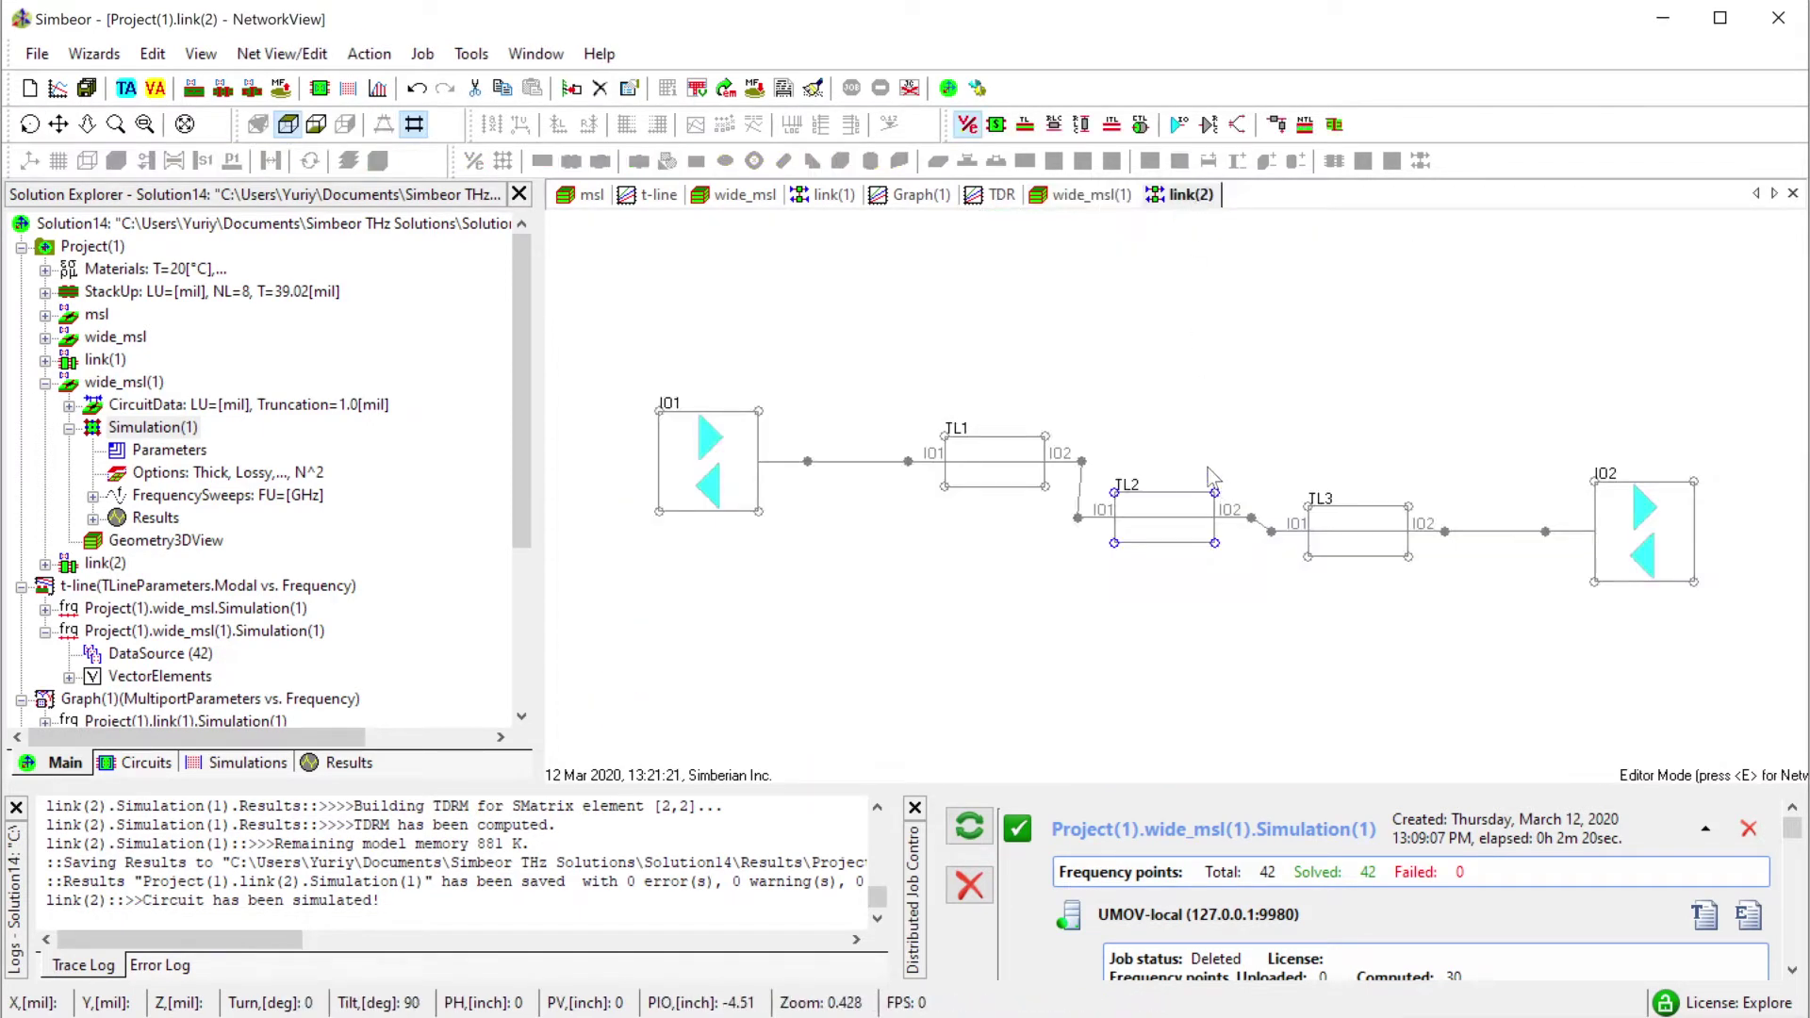
click(1131, 605)
scroll(1144, 614, up, 4)
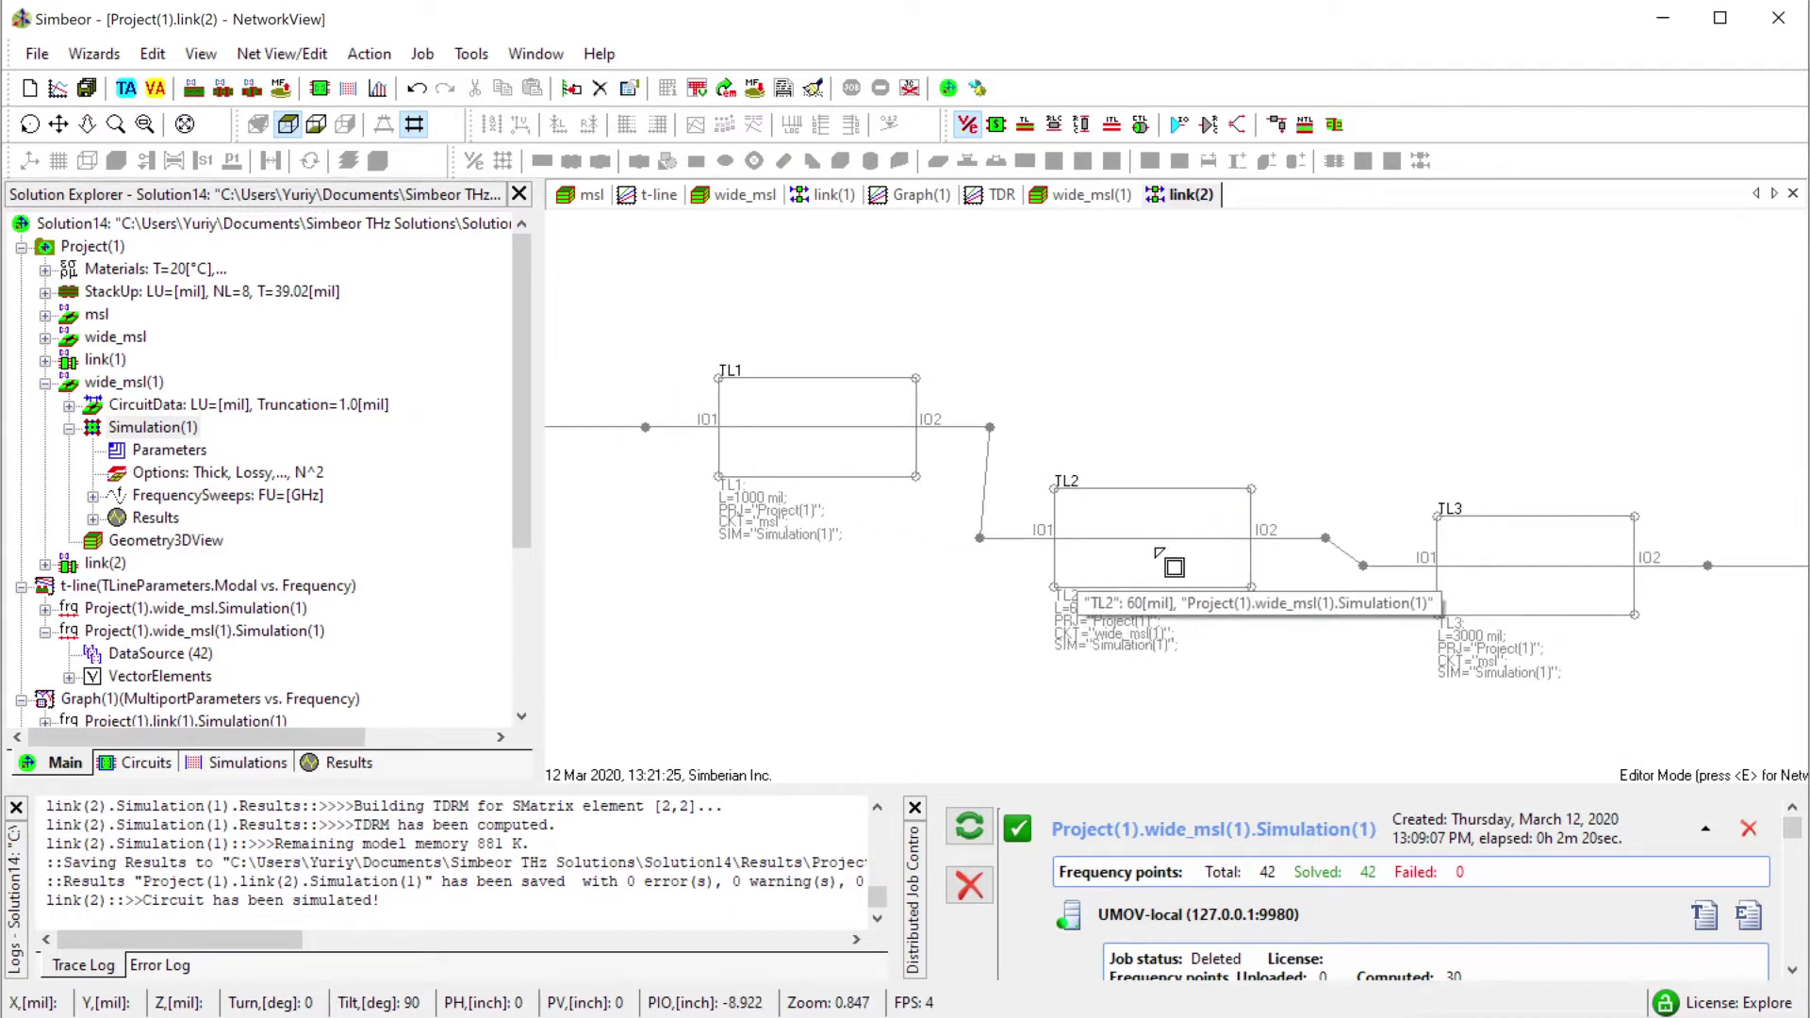
scroll(1171, 565, down, 2)
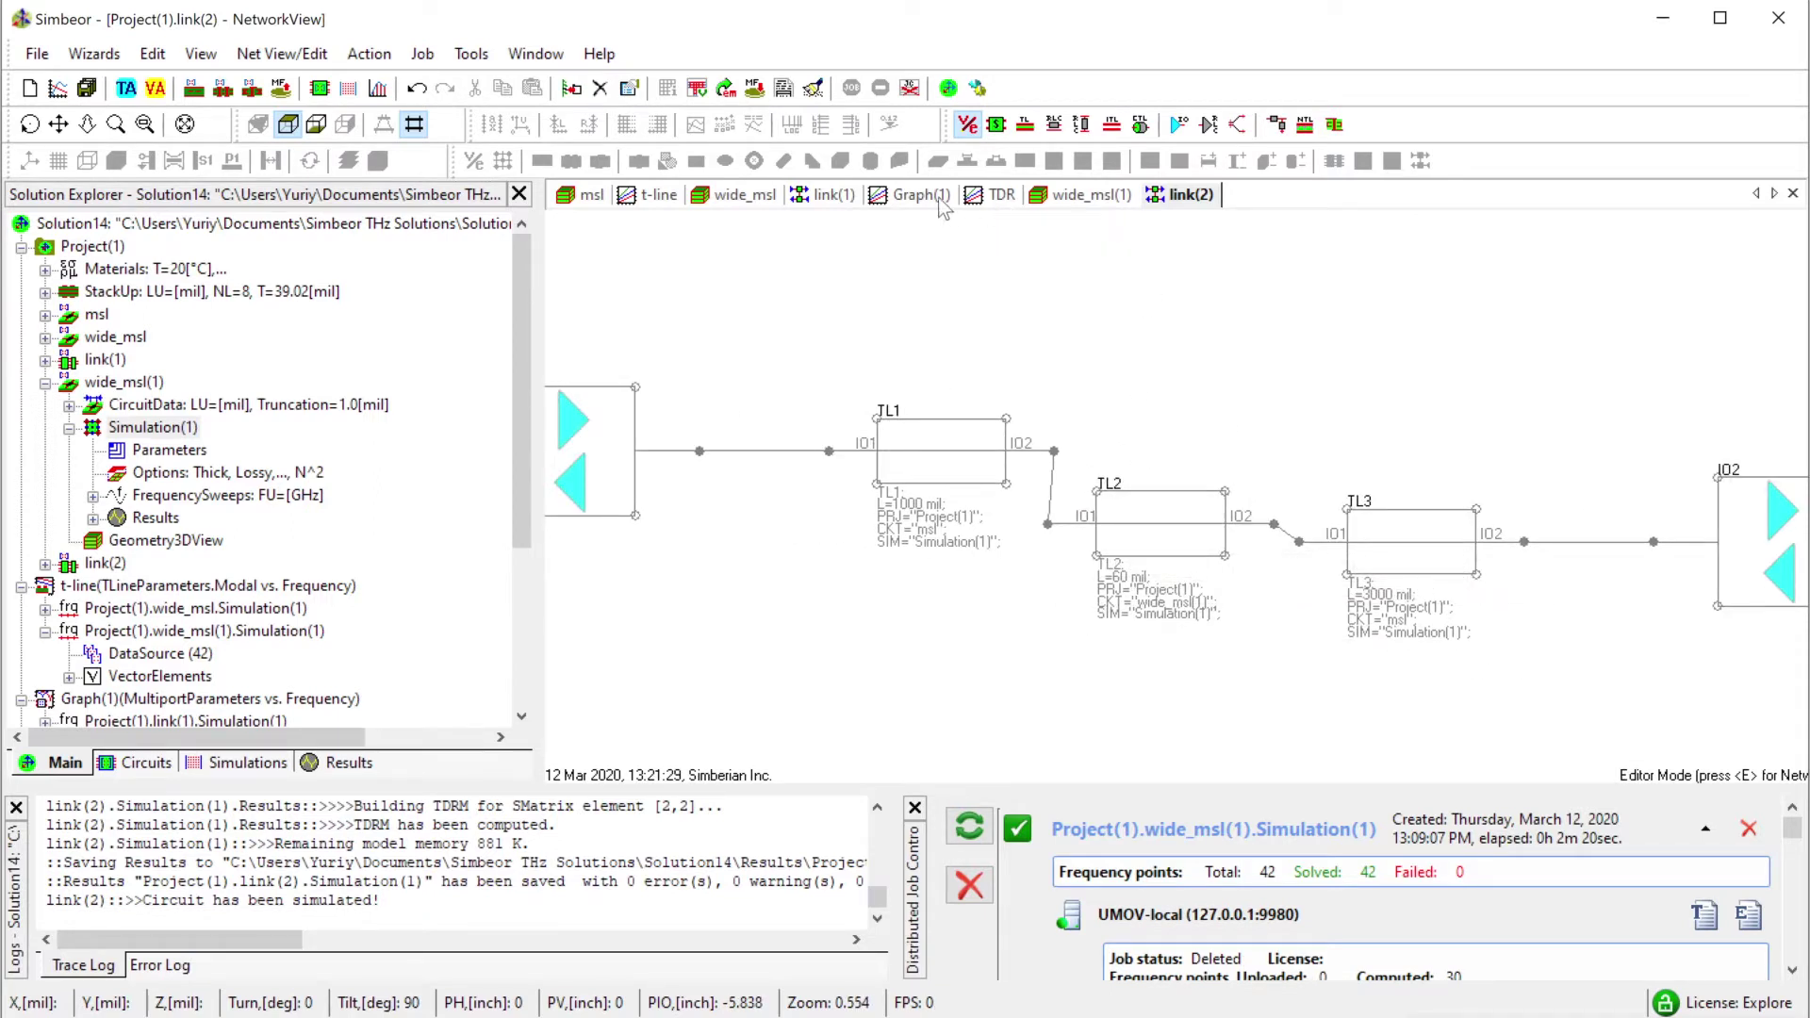
Return to the wide_msl(1) 3D geometry and orbit it to another angle.
click(1081, 203)
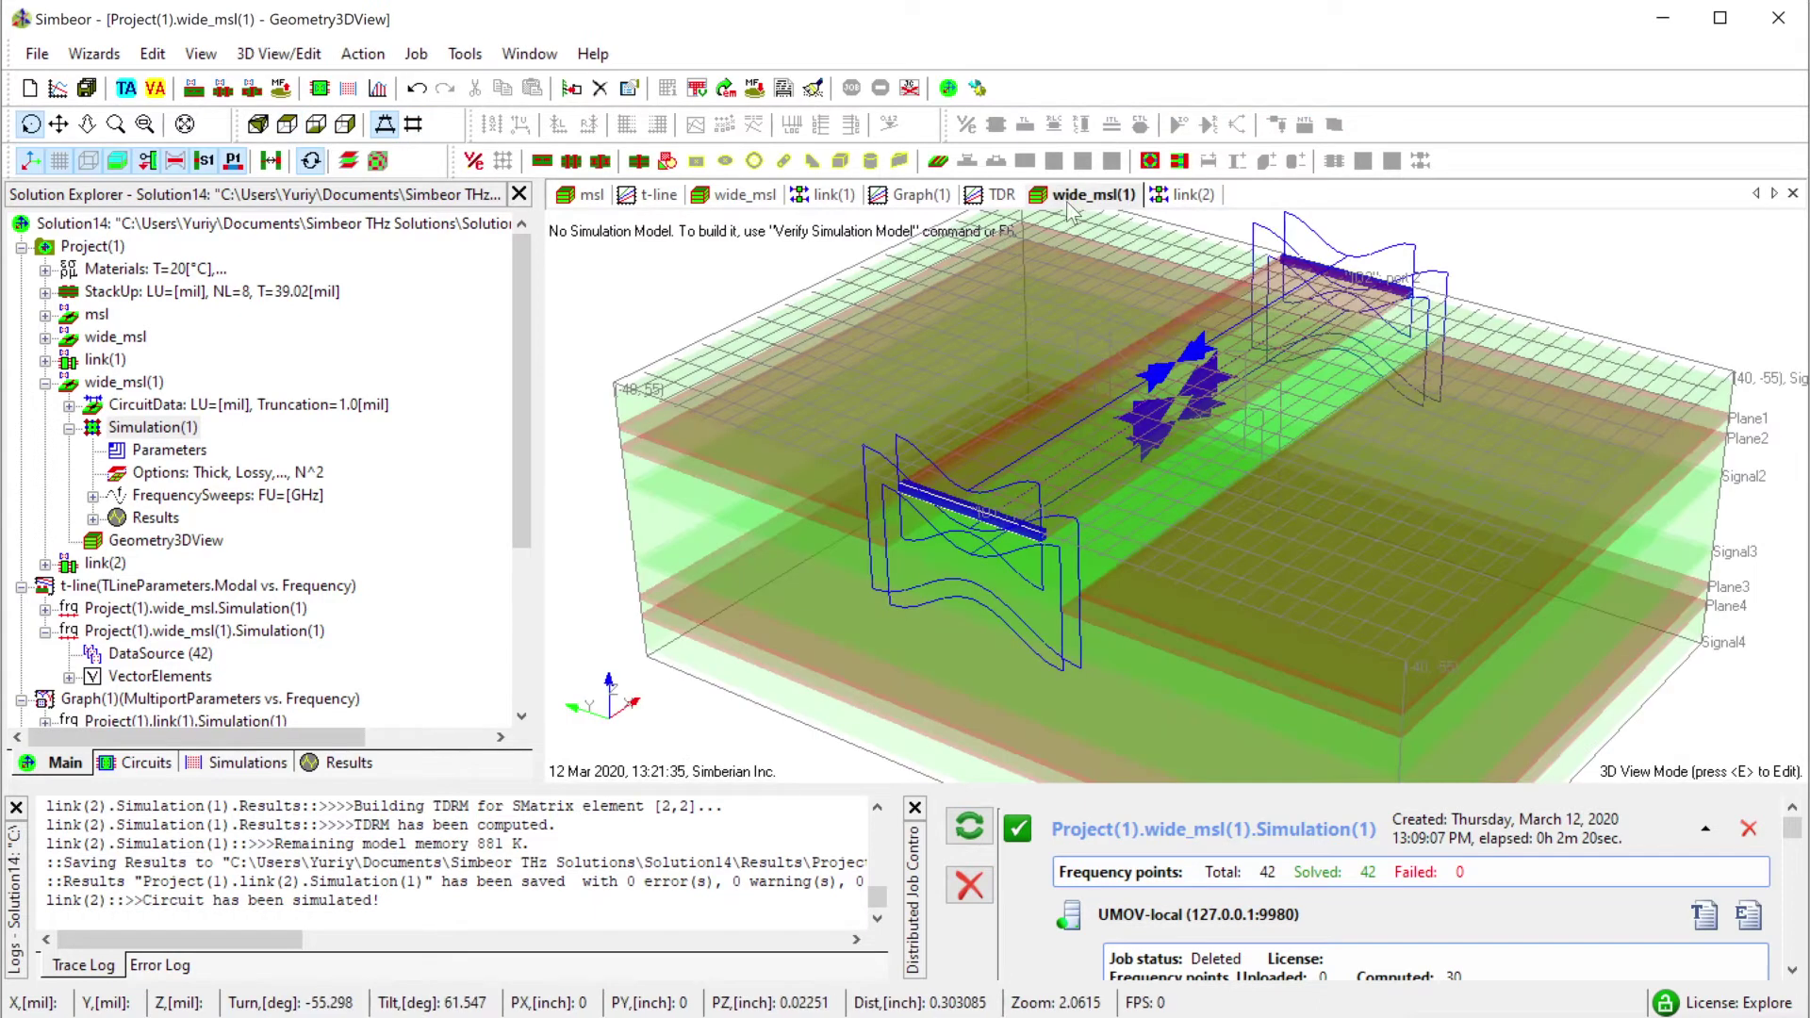
drag(897, 432, 854, 404)
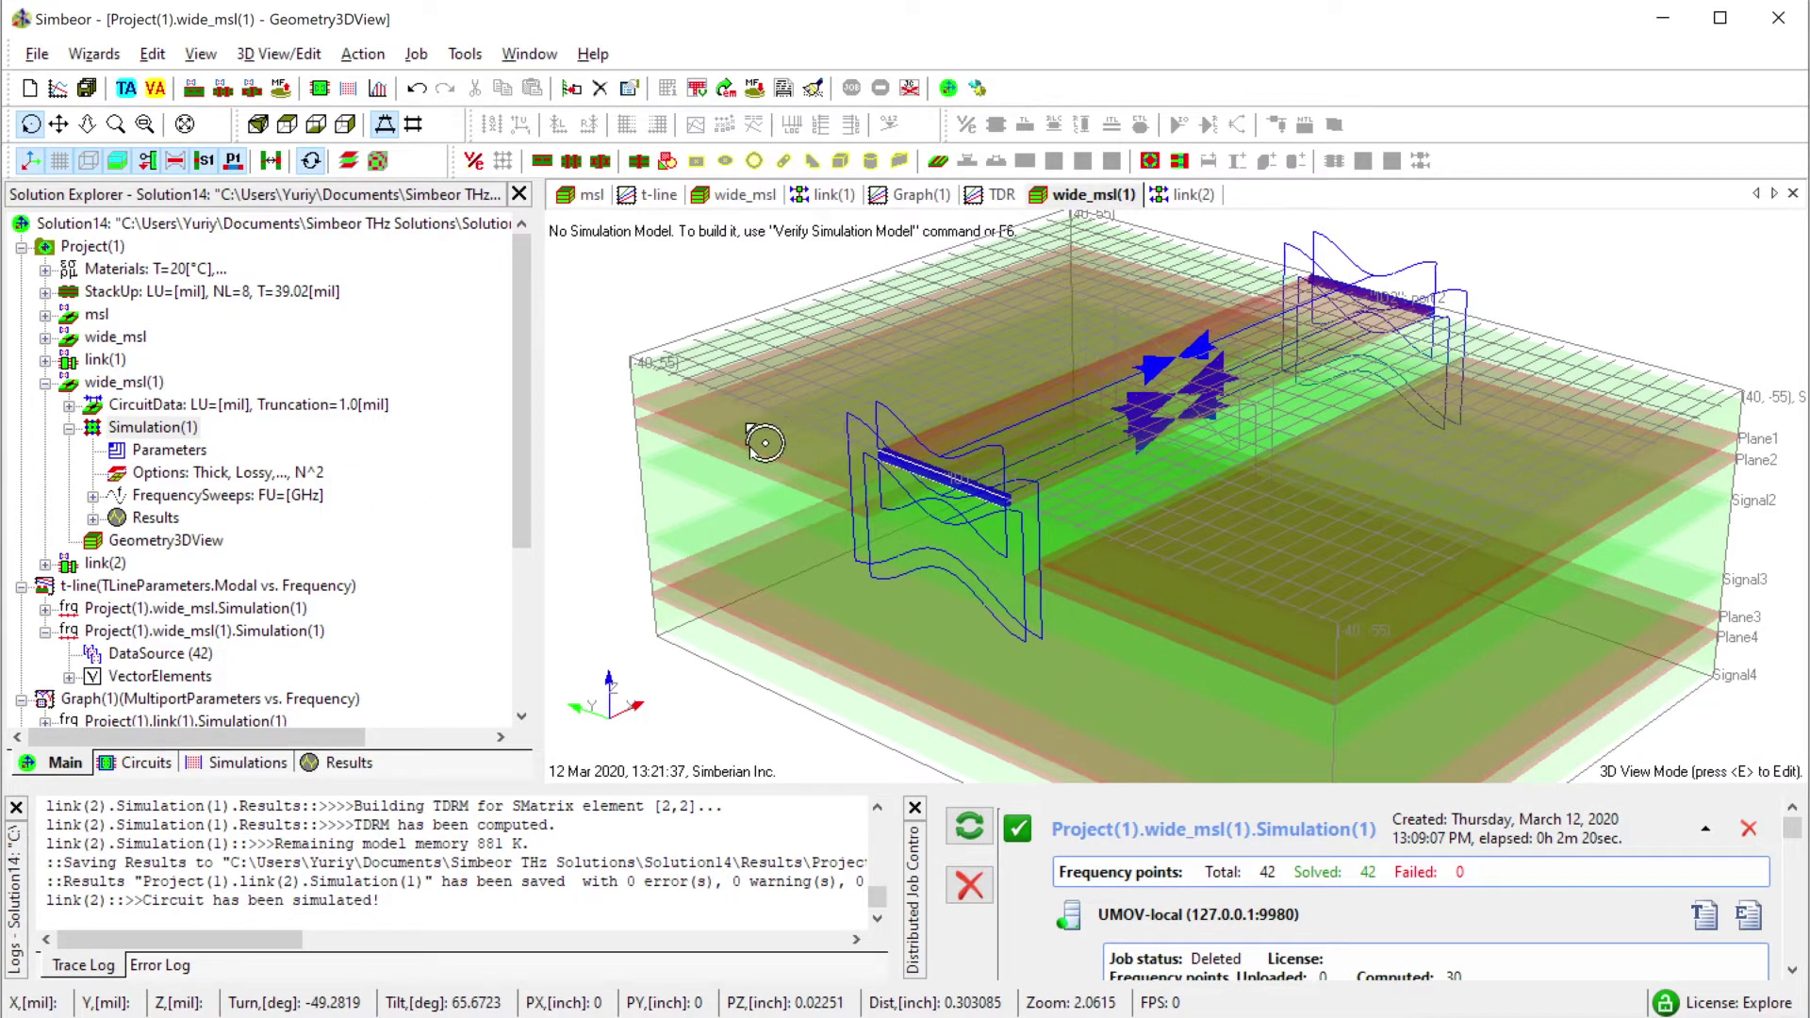
key(alt)
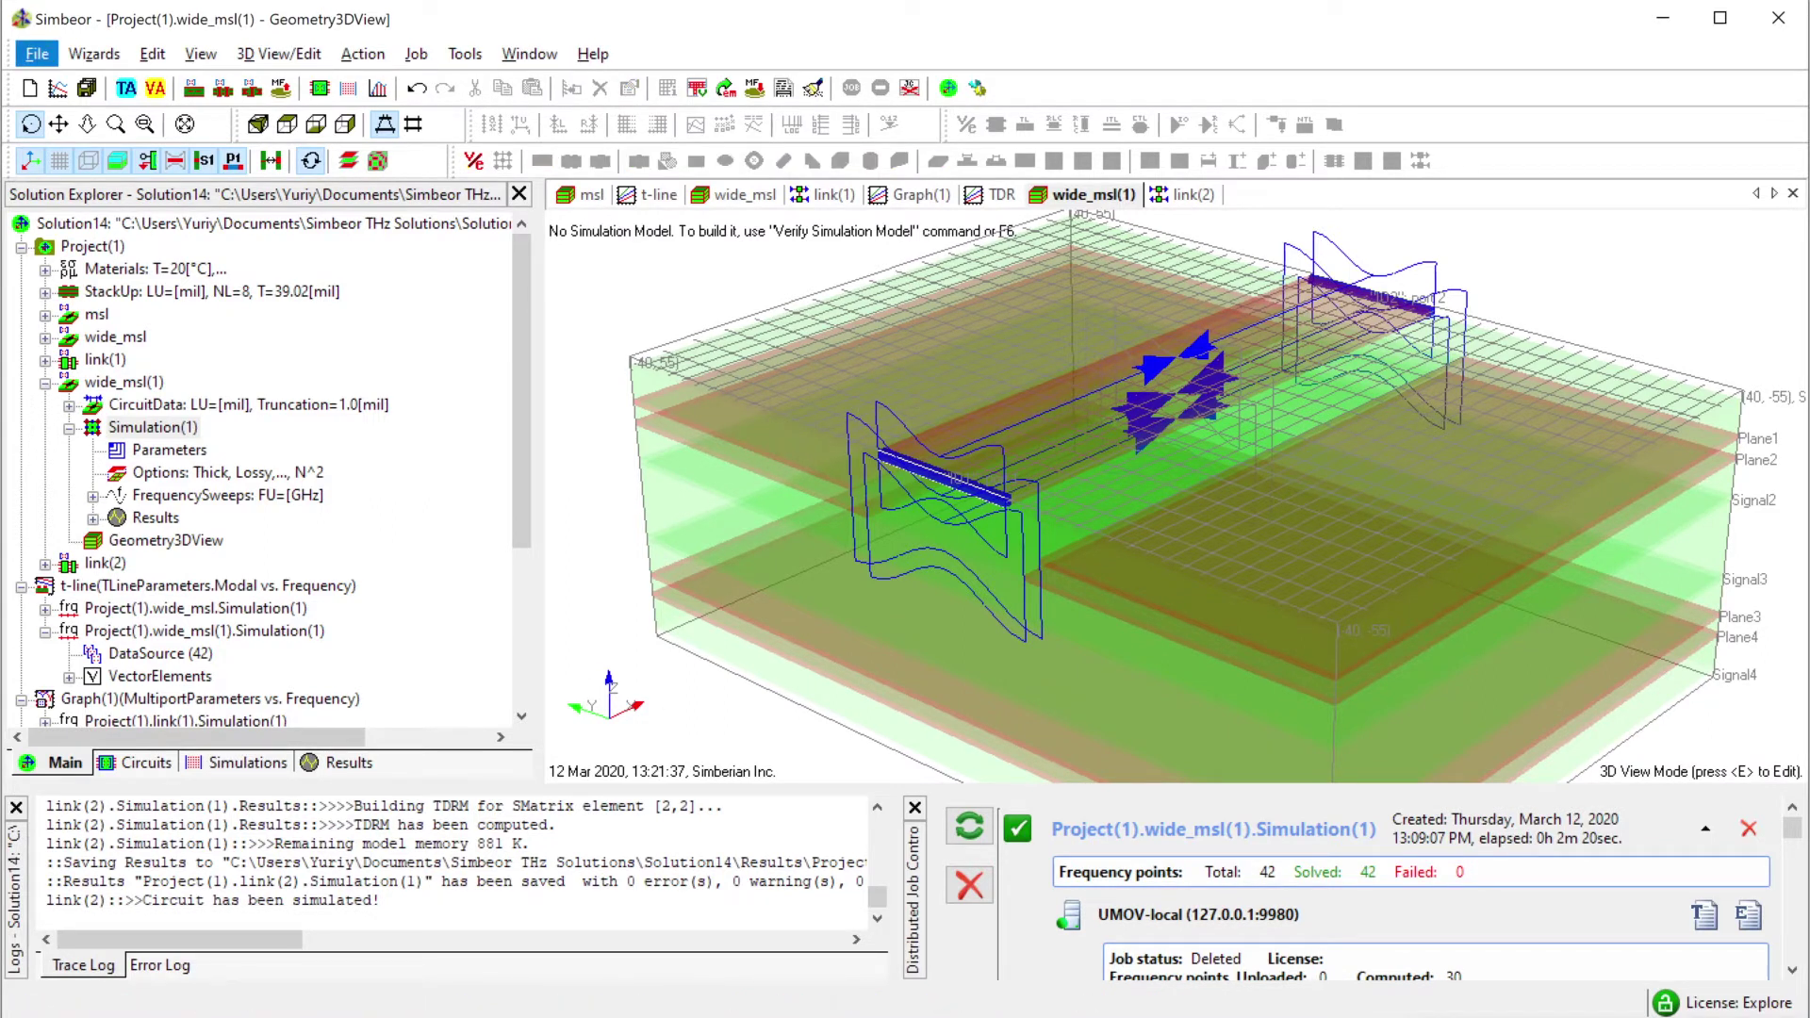
Show page 9 of the app note in Firefox, with the SCSingle2 reference-plane cut-out.
key(alt+Tab)
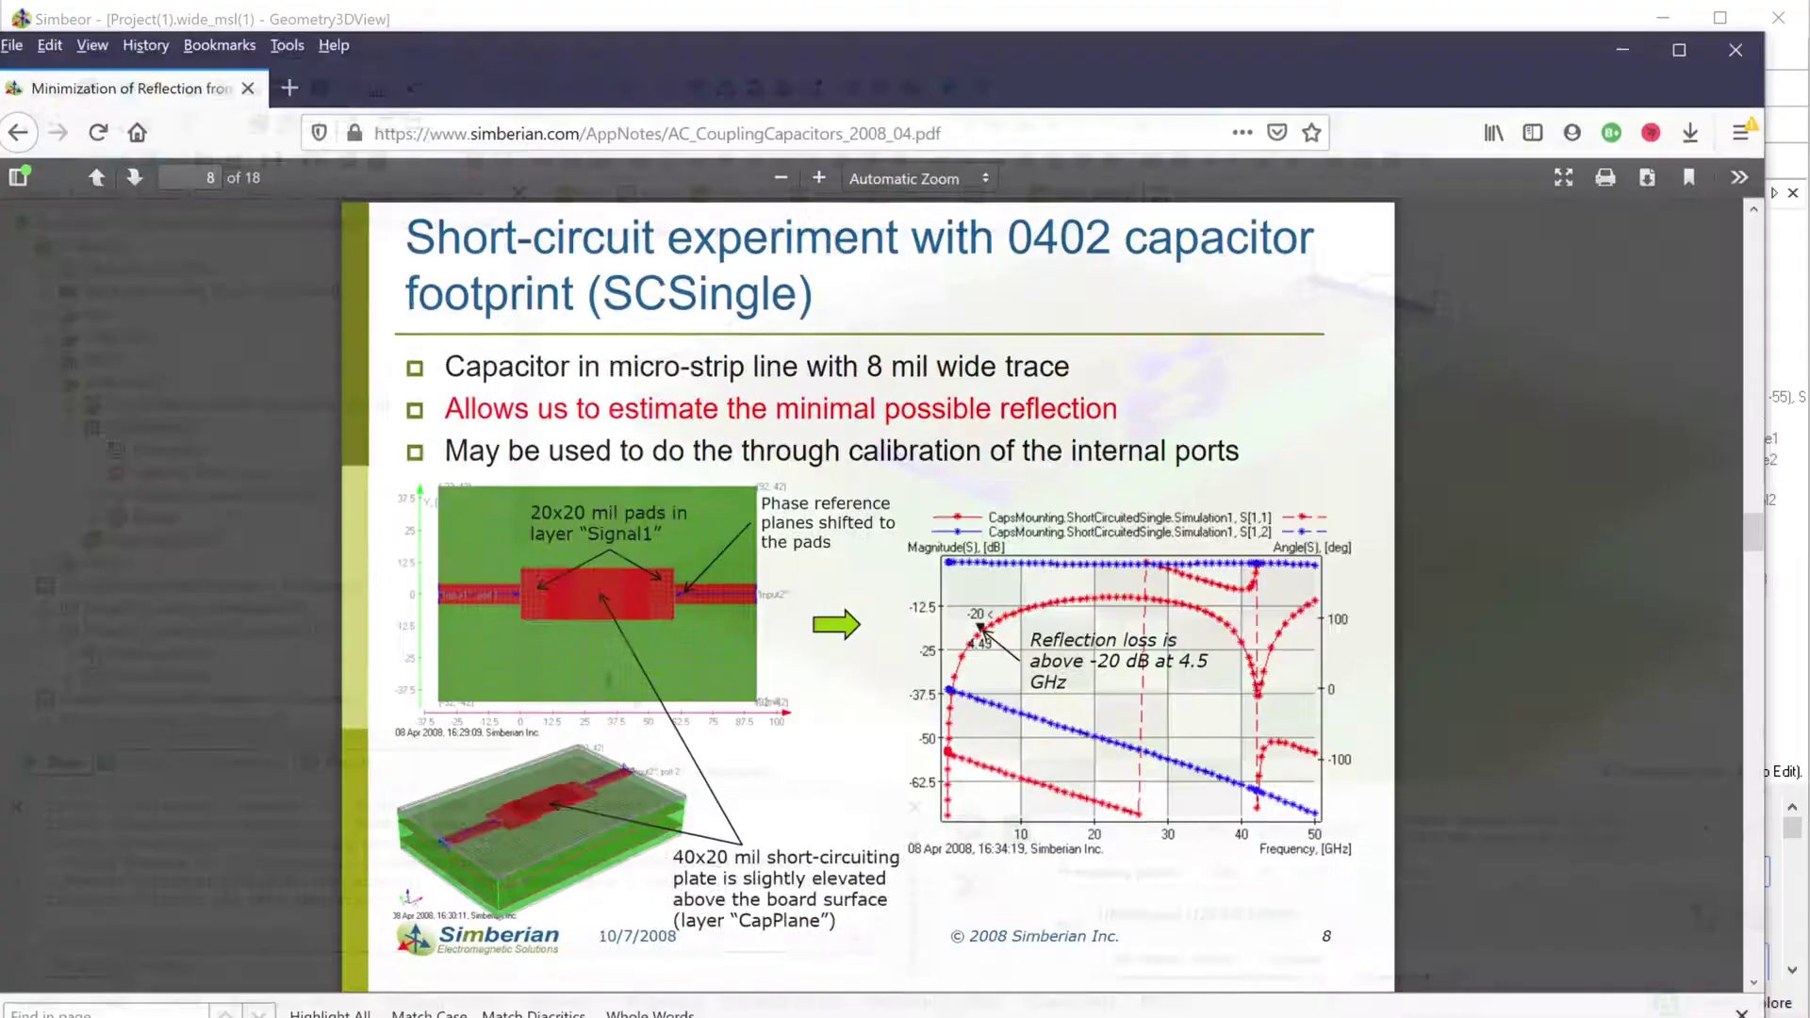
scroll(795, 736, down, 6)
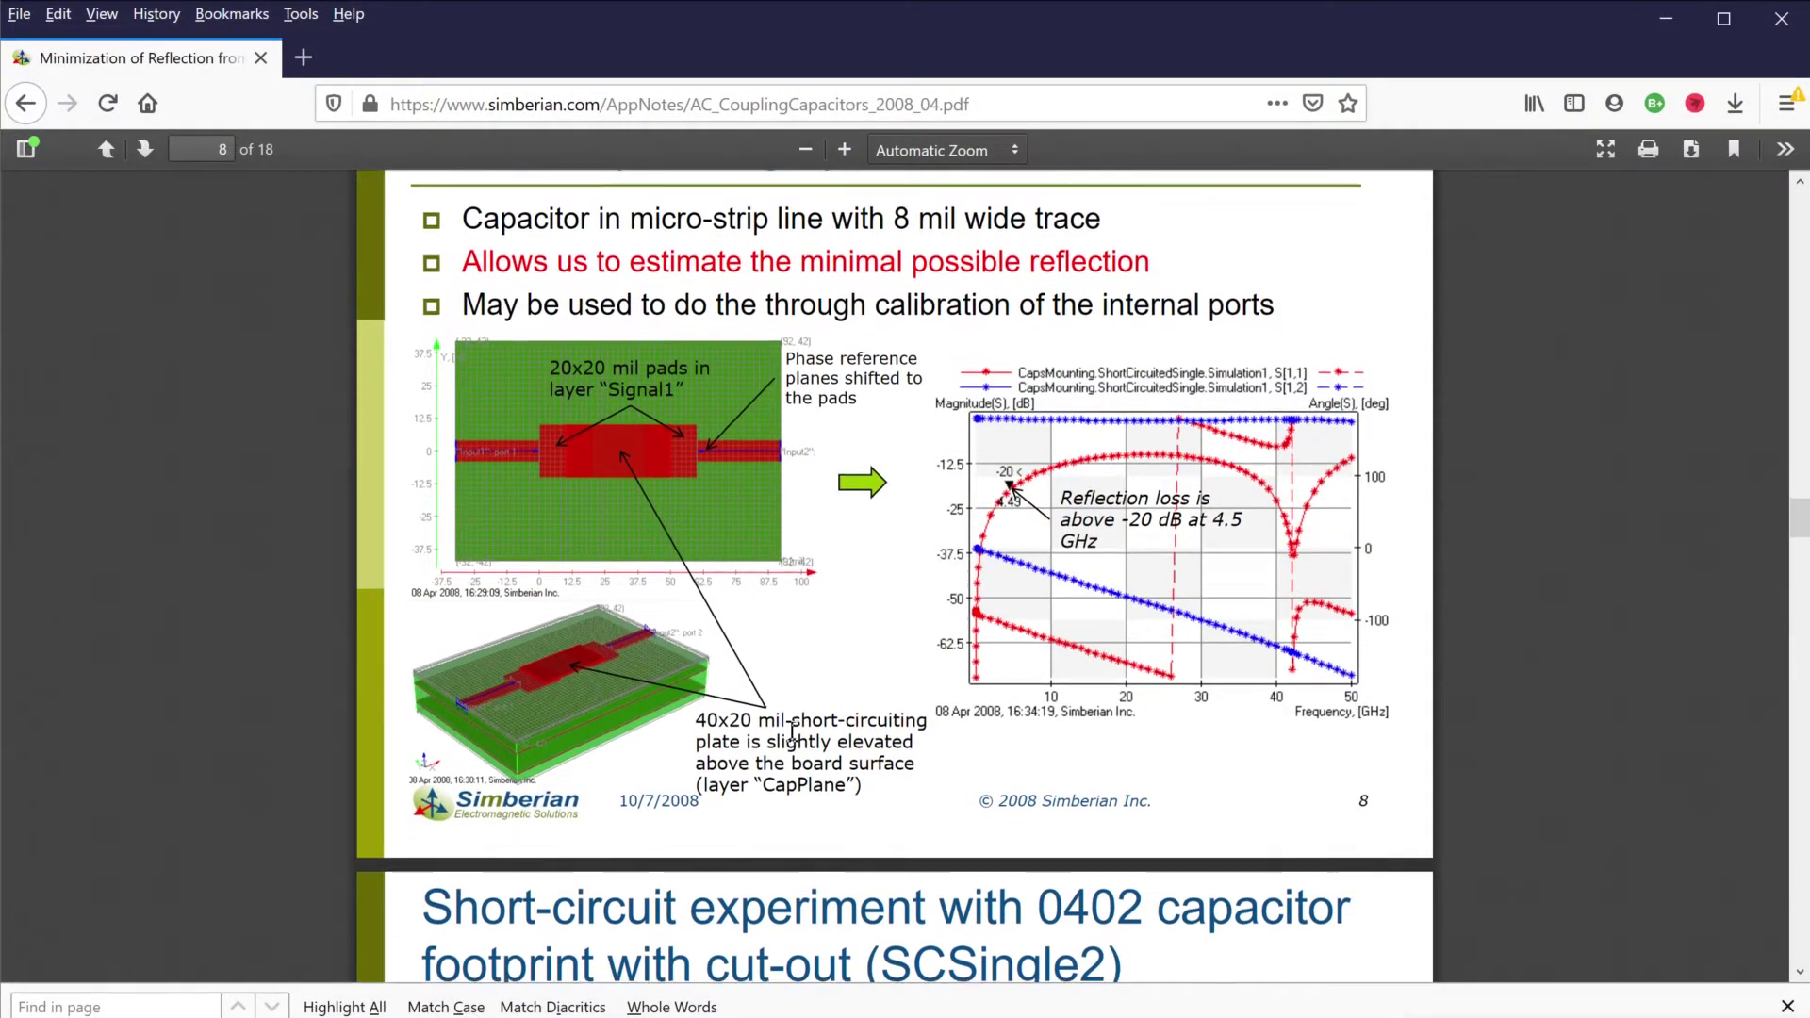
scroll(837, 585, down, 2)
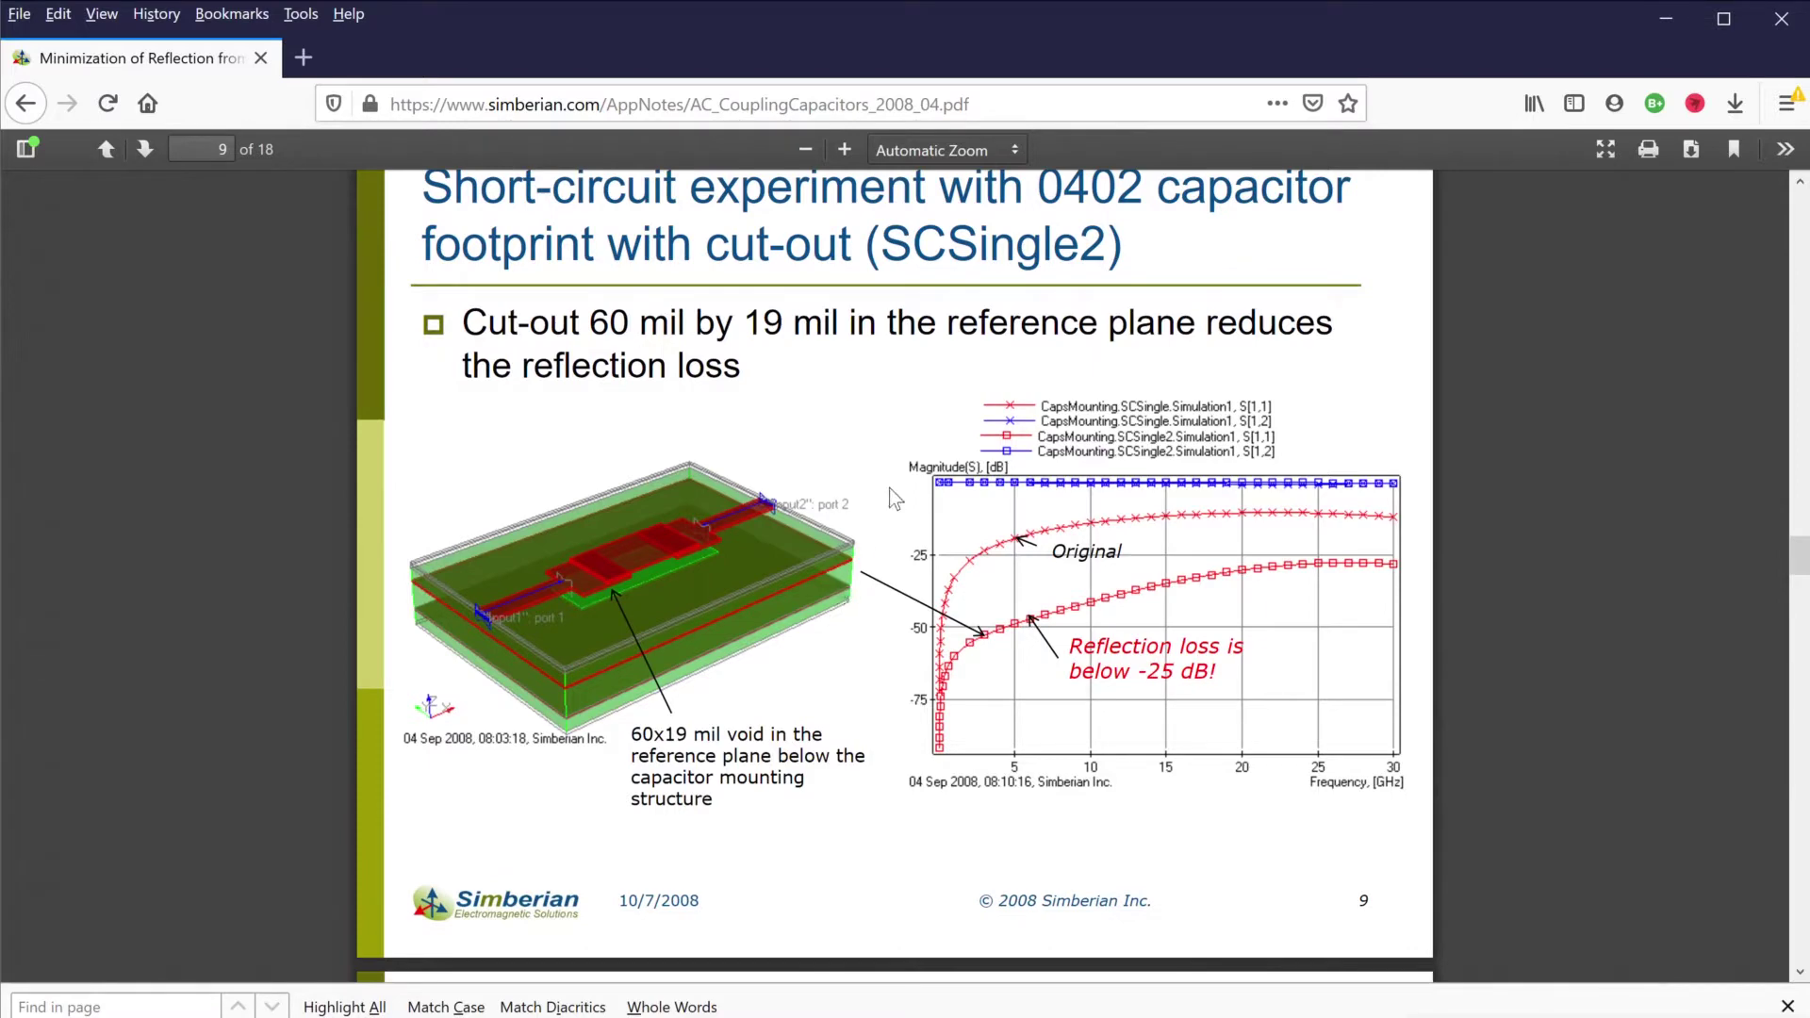
scroll(1117, 390, up, 2)
Create a new Project(2) from the Blank template in the New Project wizard.
click(1665, 18)
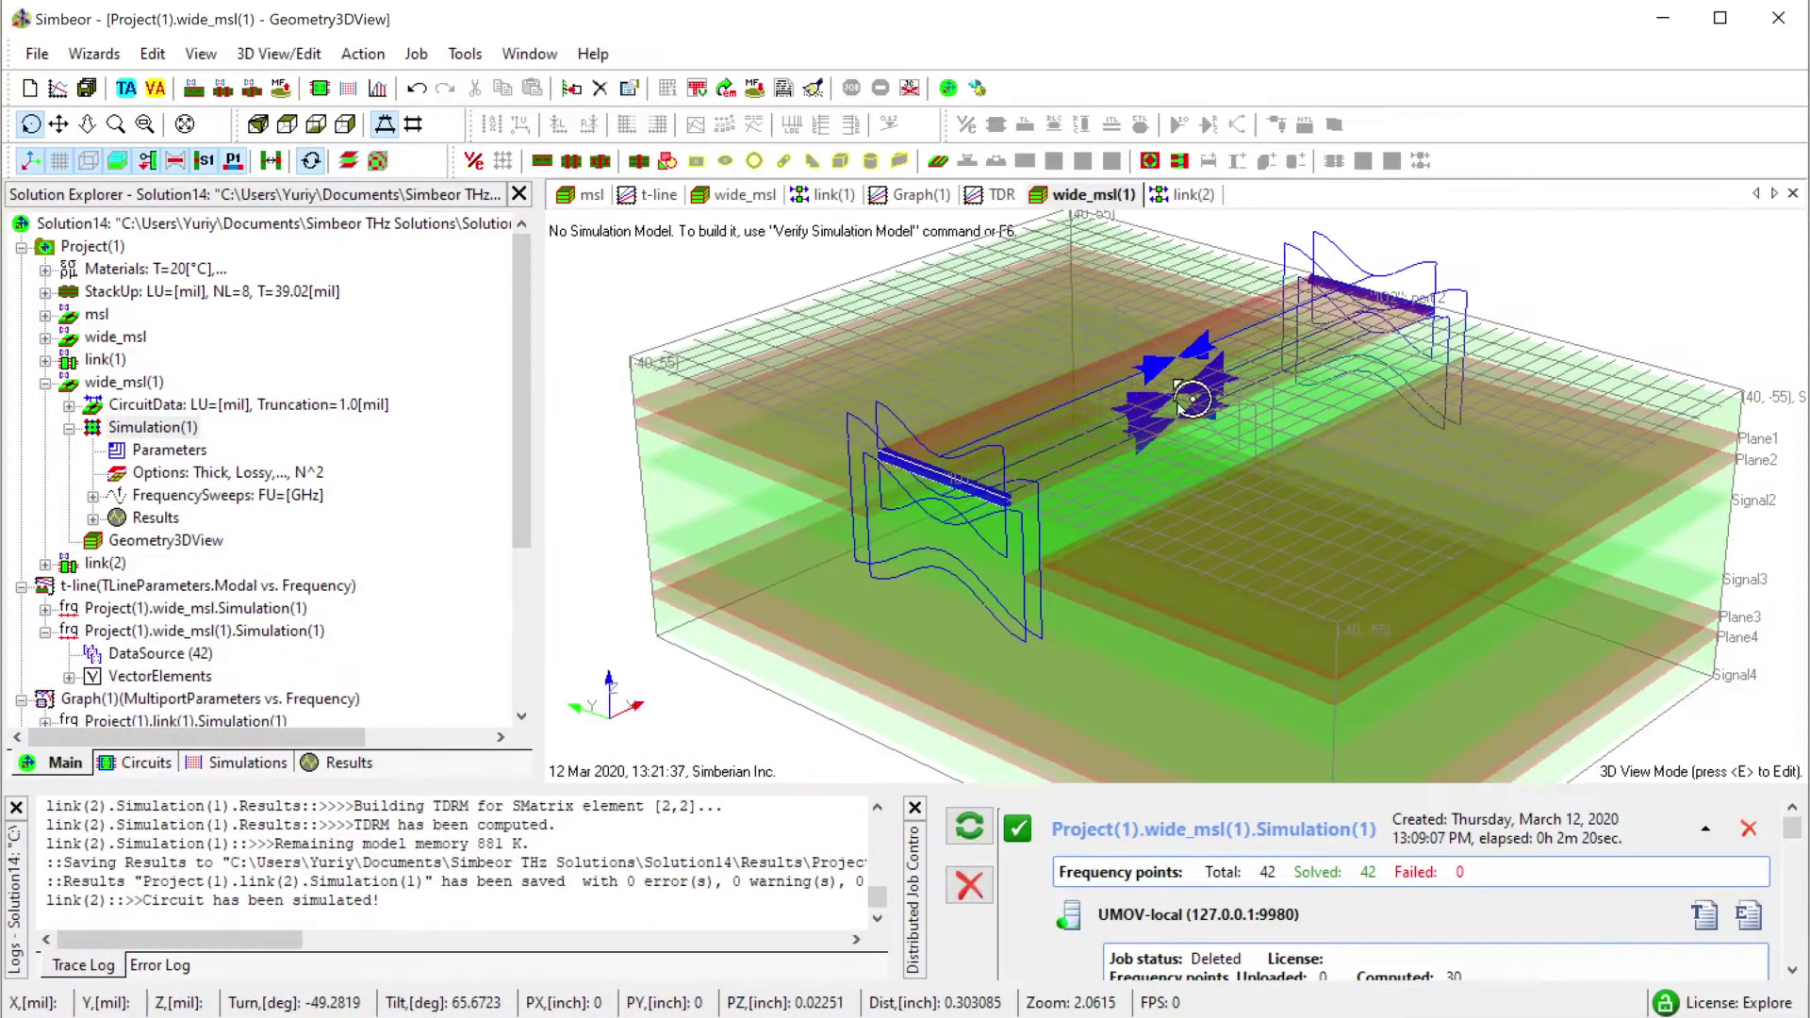
click(45, 384)
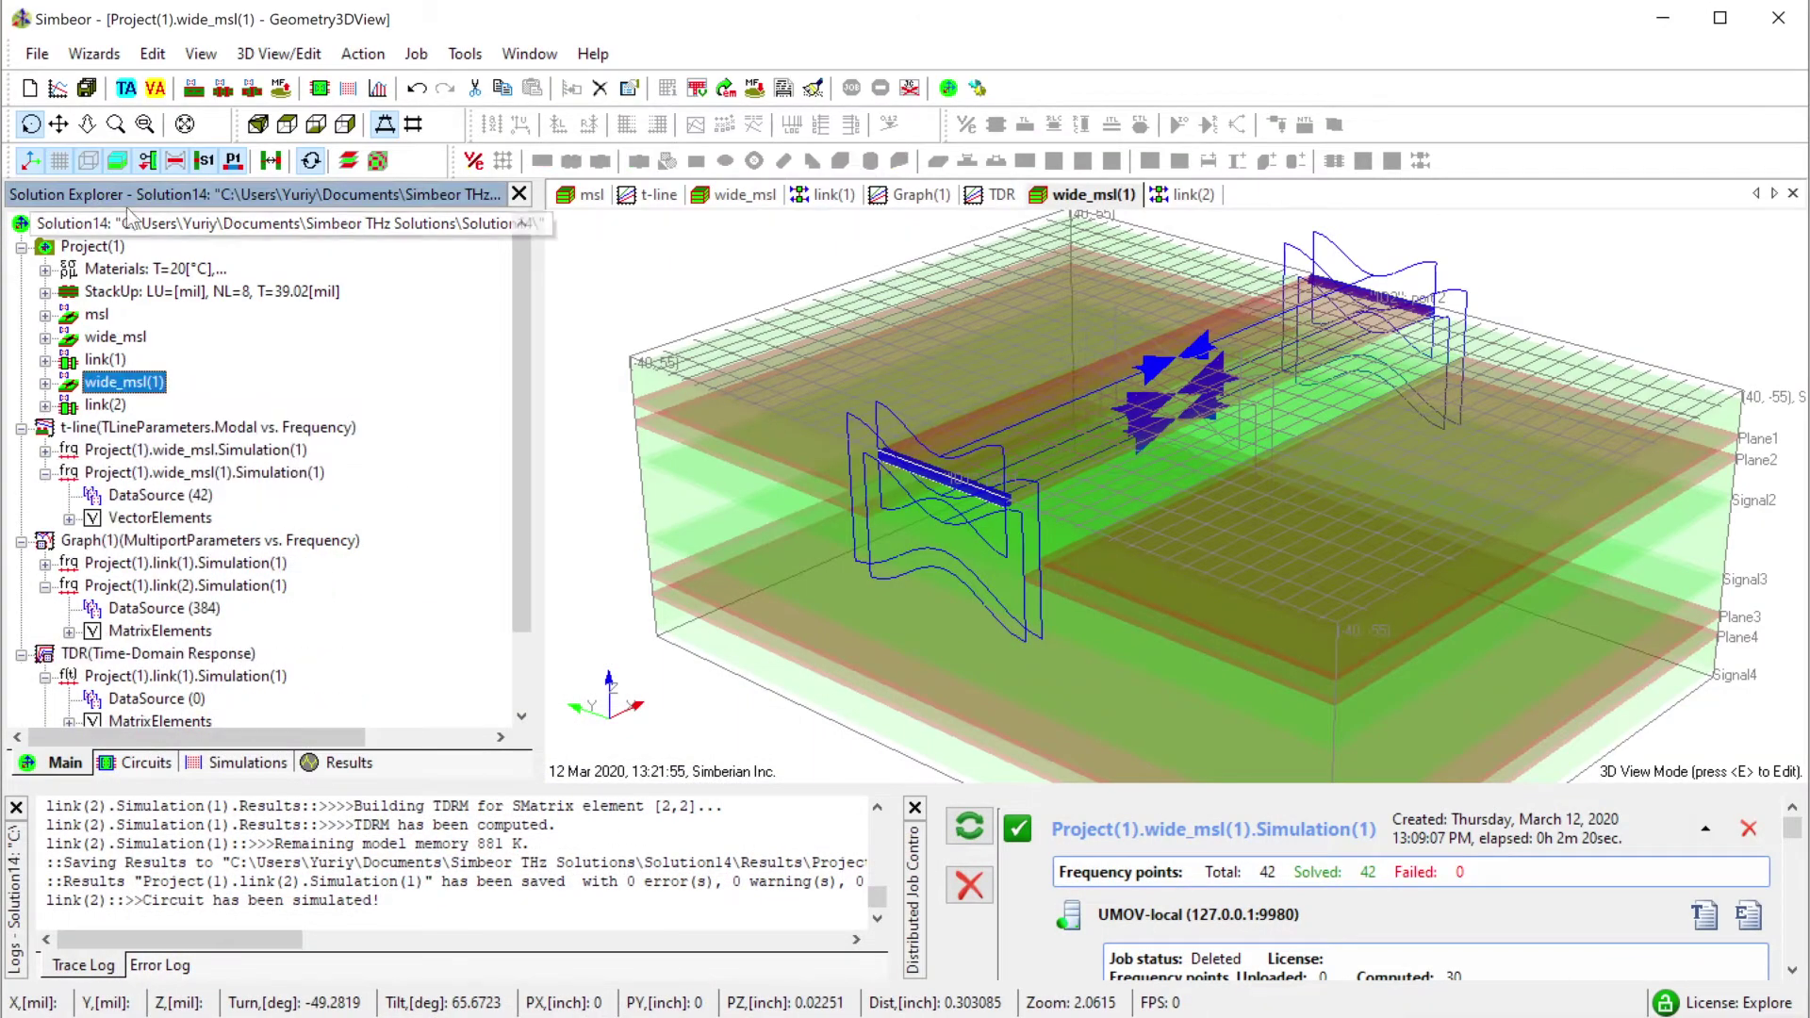
click(34, 89)
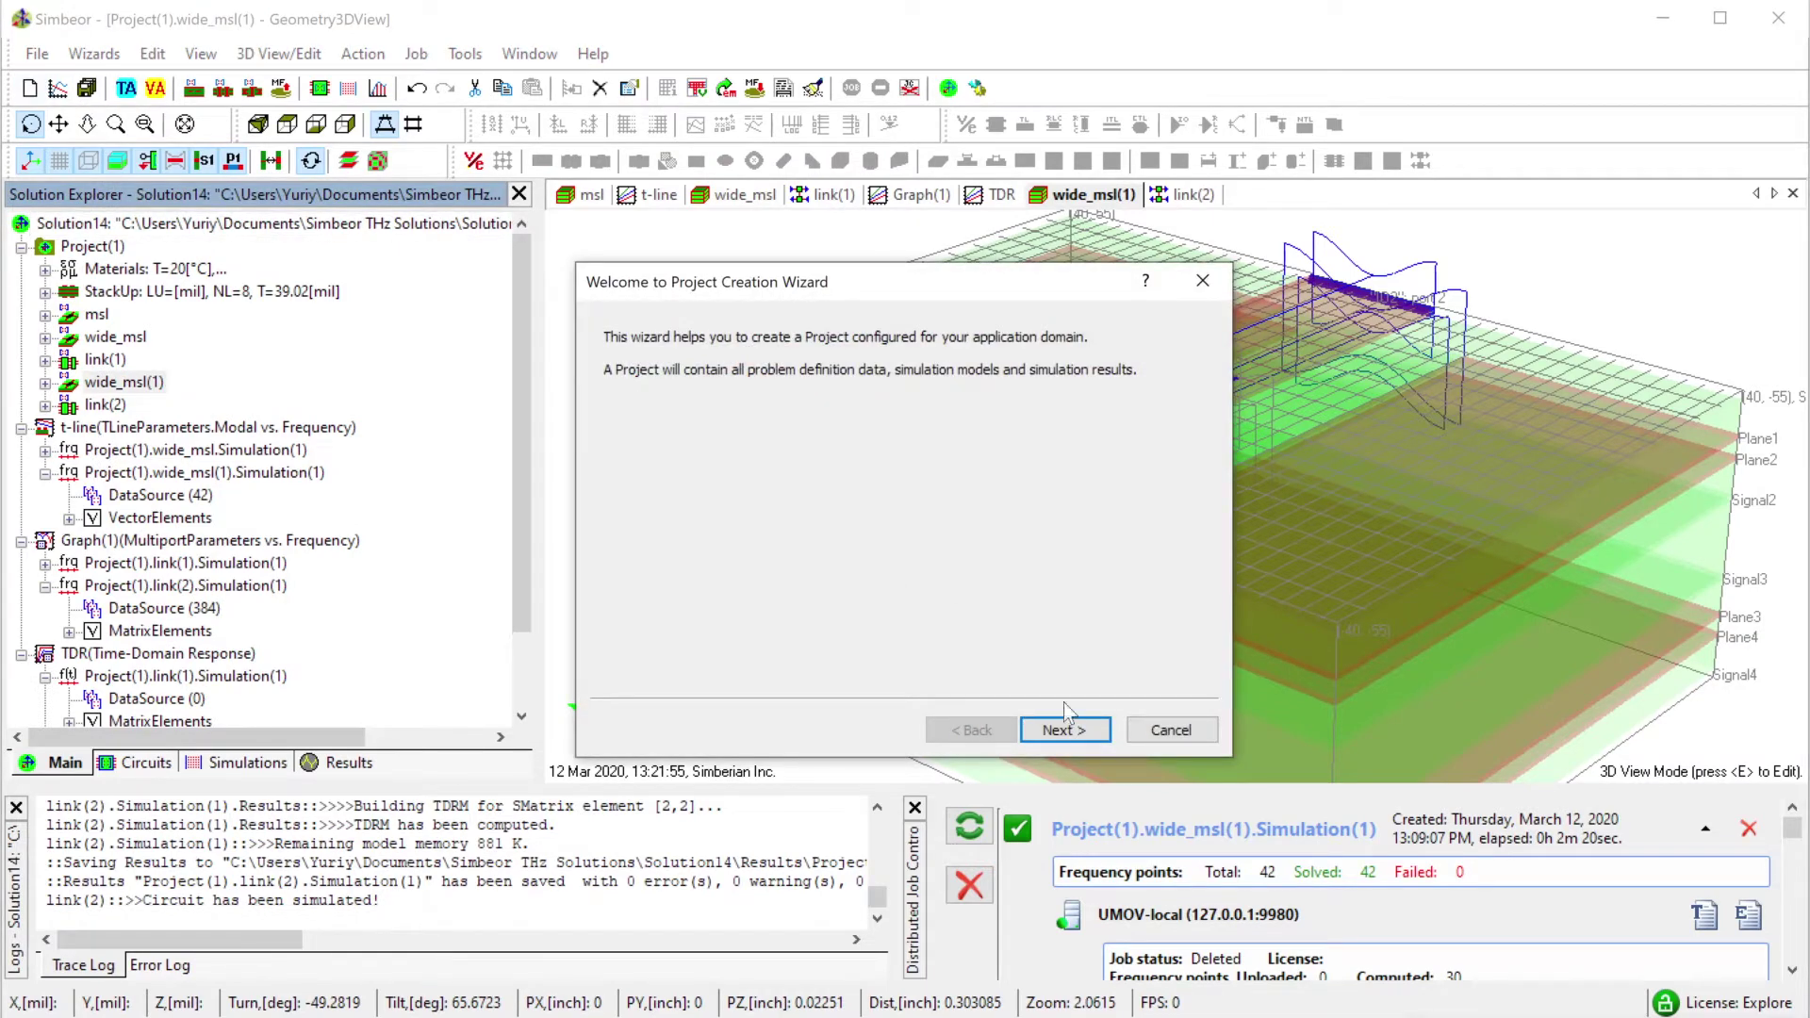
click(1073, 731)
click(1074, 730)
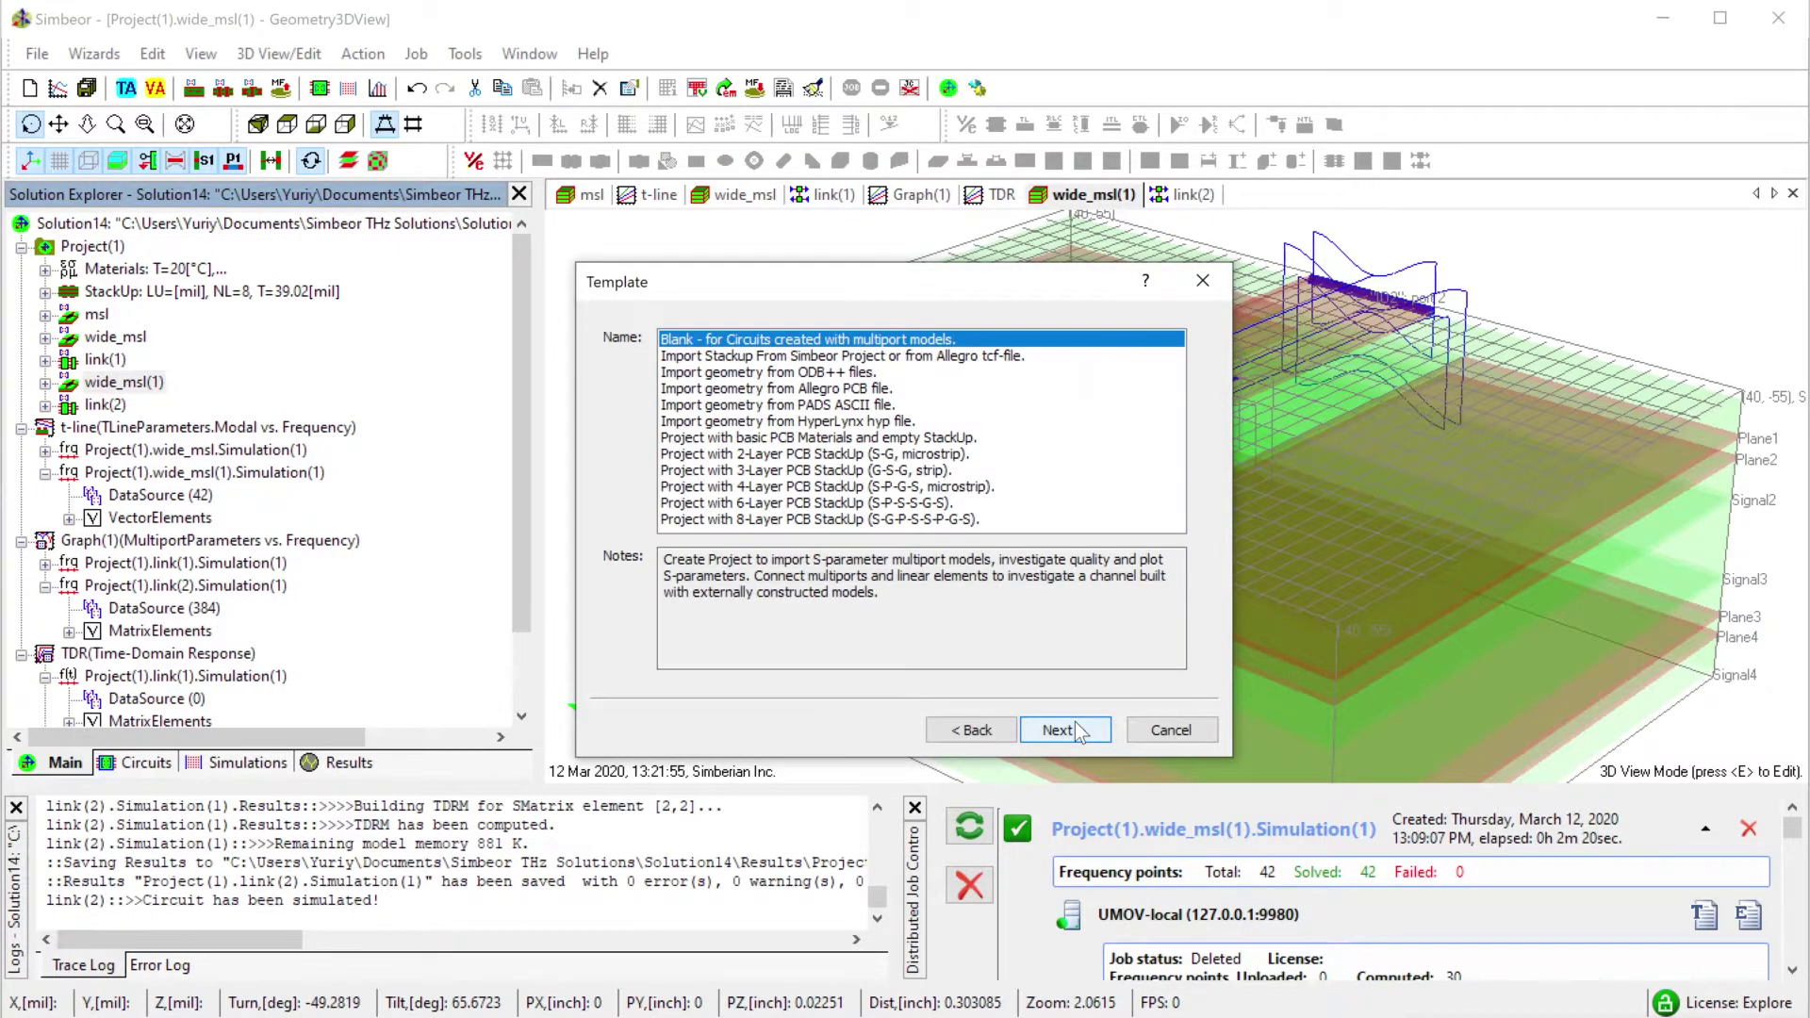
click(1065, 730)
click(1065, 731)
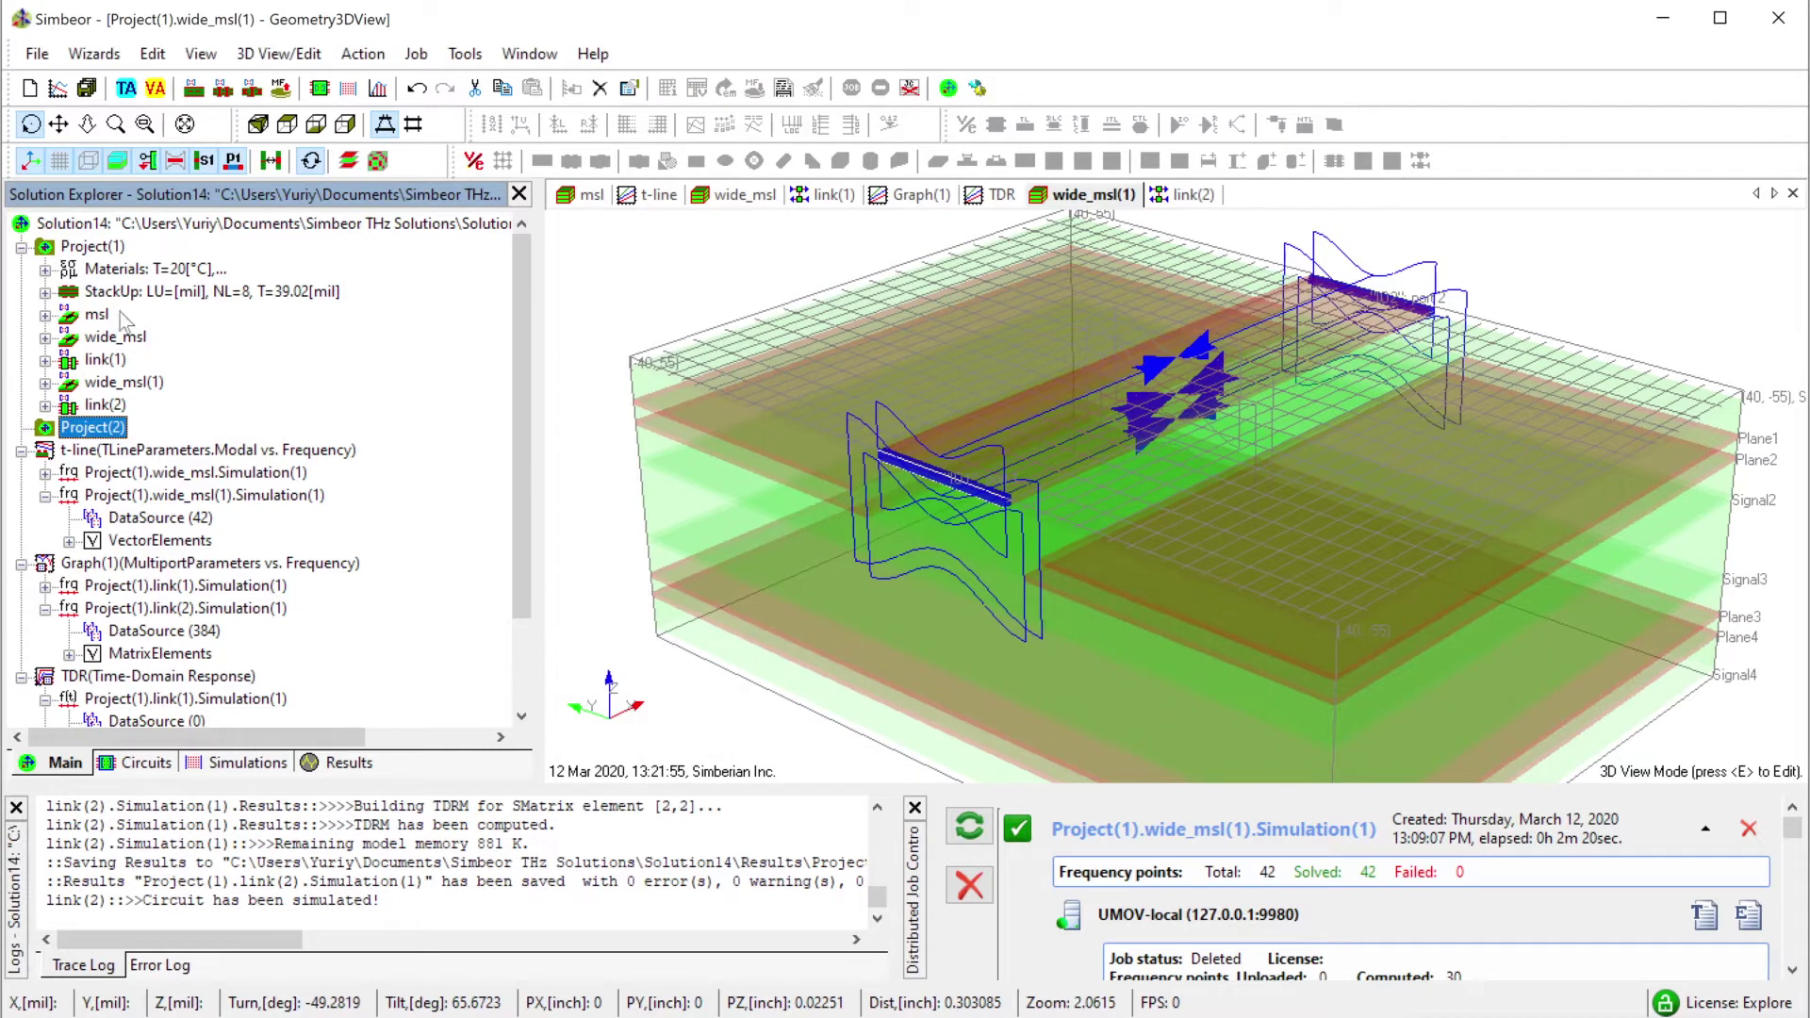
Copy Project(1)'s 8-layer stackup and materials into Project(2), then select its Signal1 layer.
click(100, 272)
right_click(110, 273)
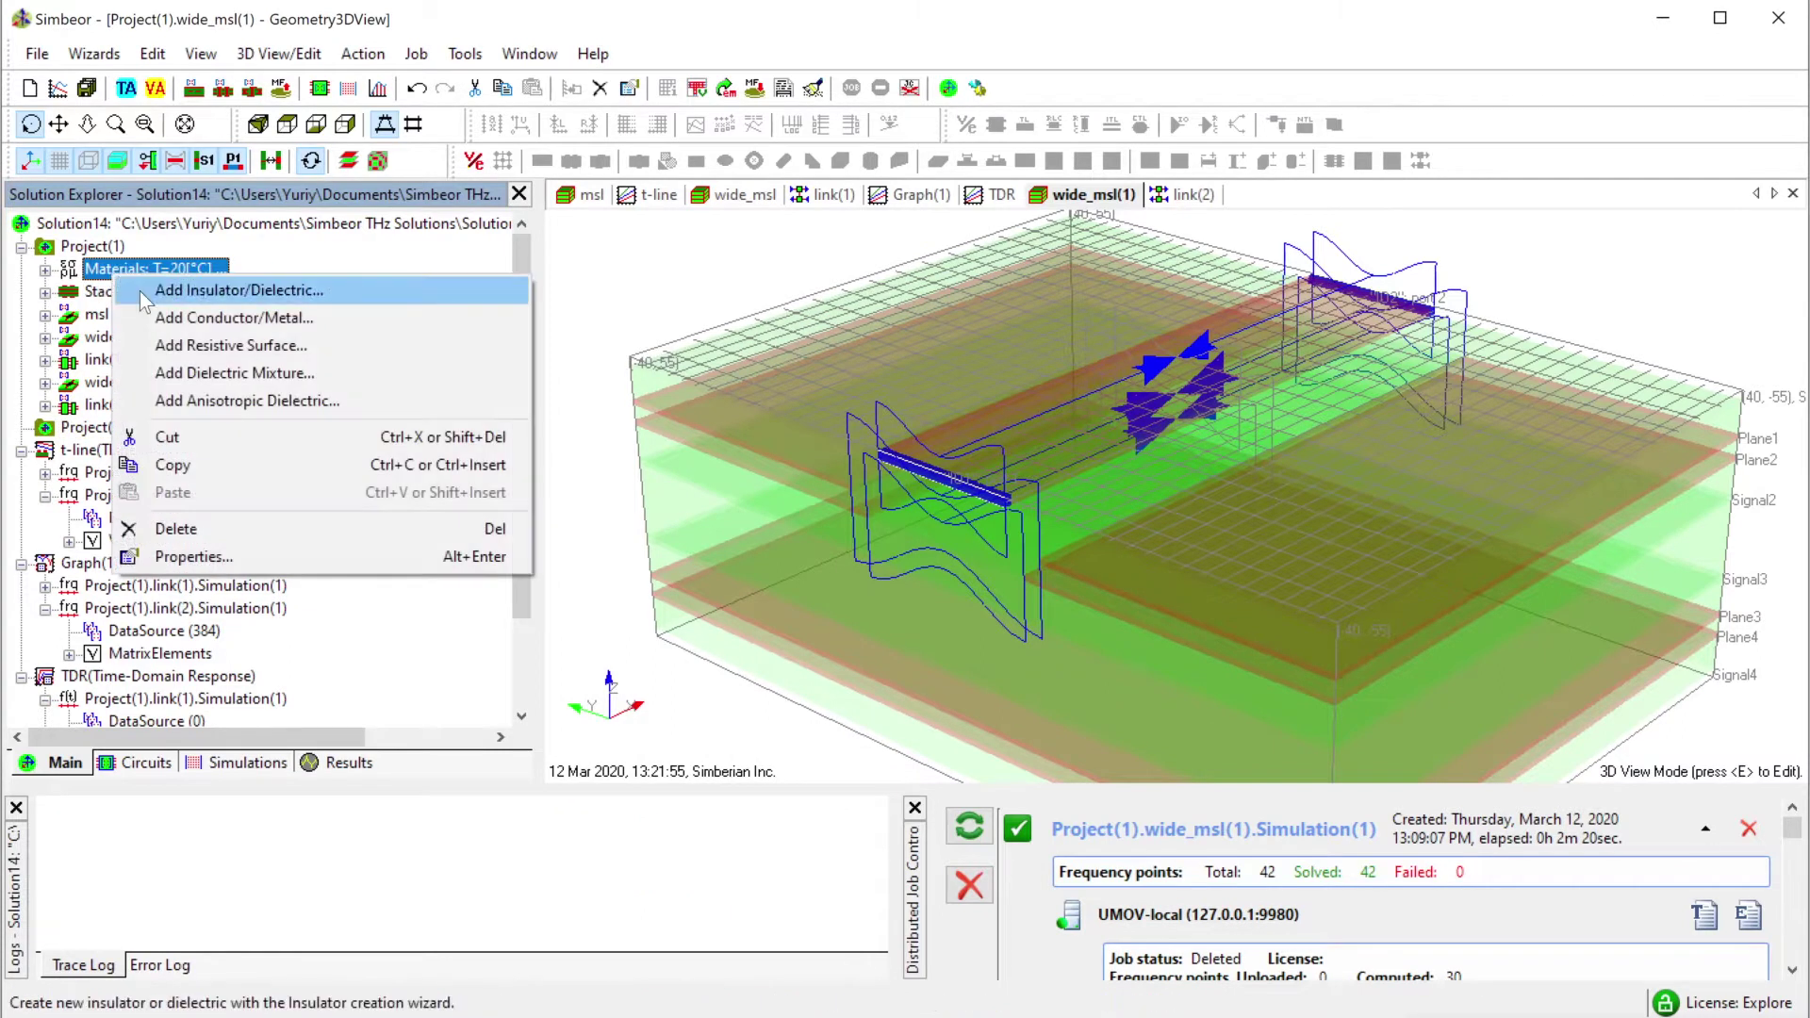
click(128, 289)
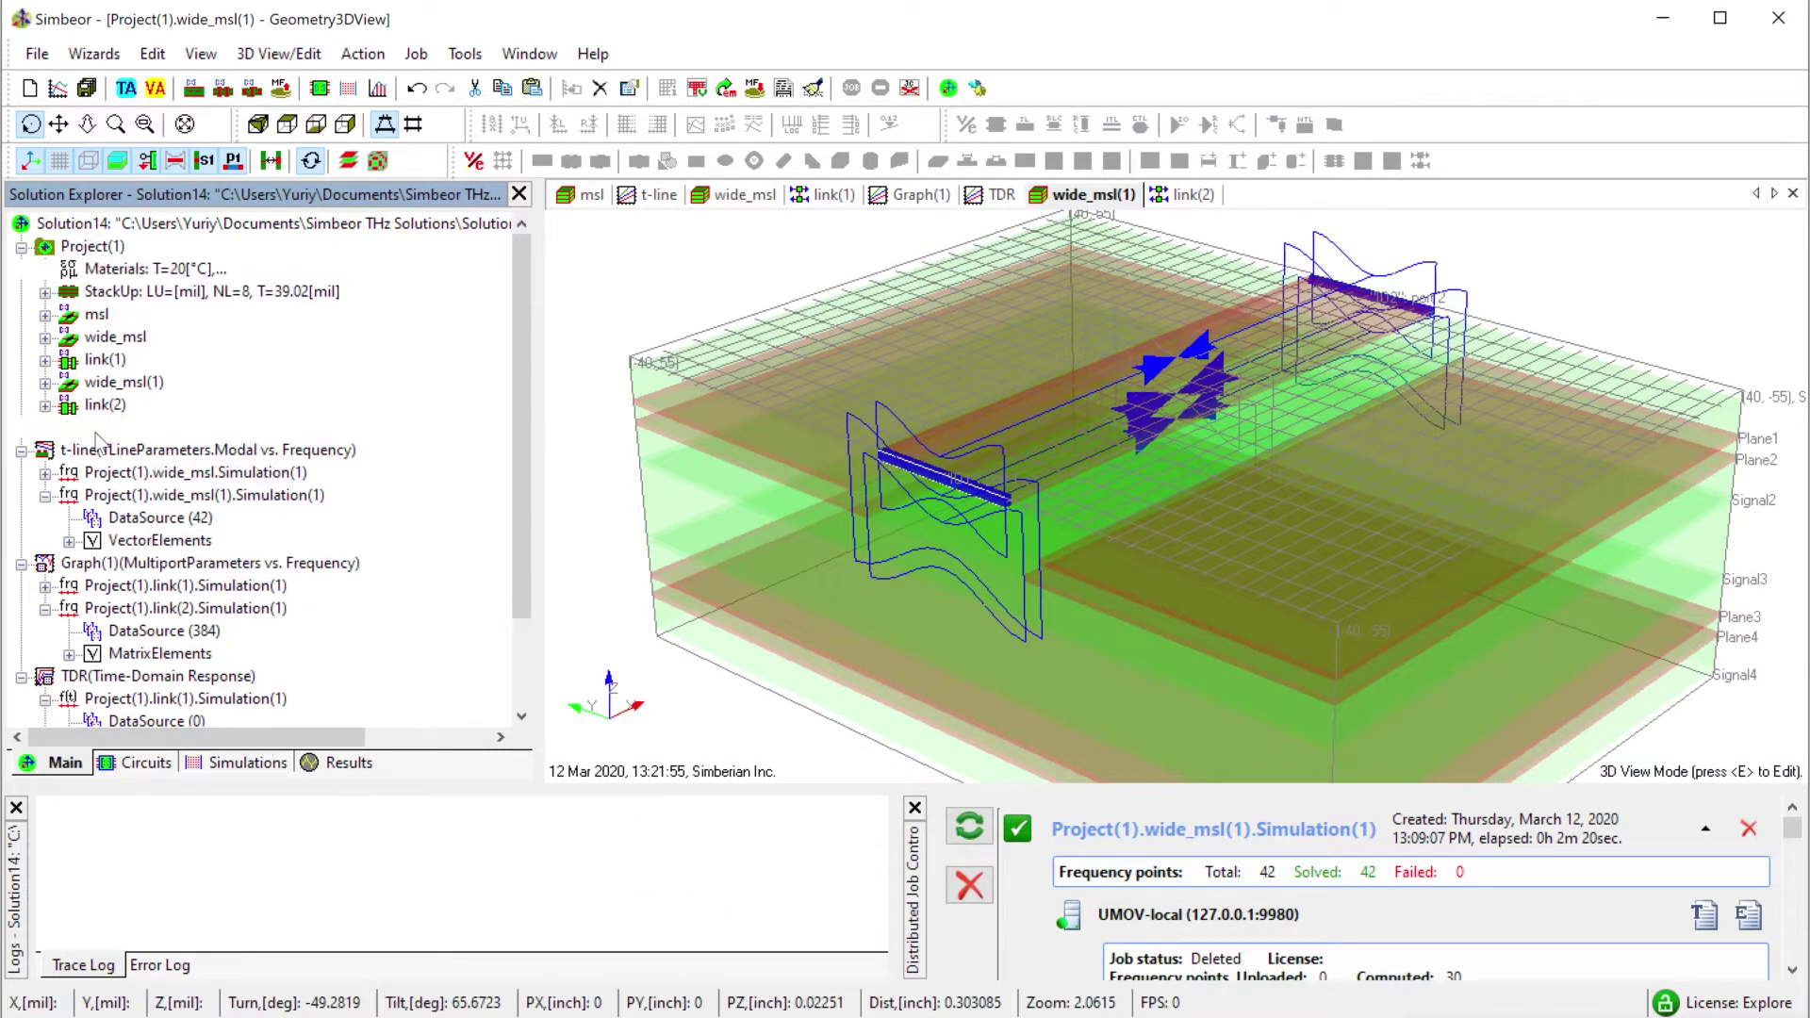
click(118, 296)
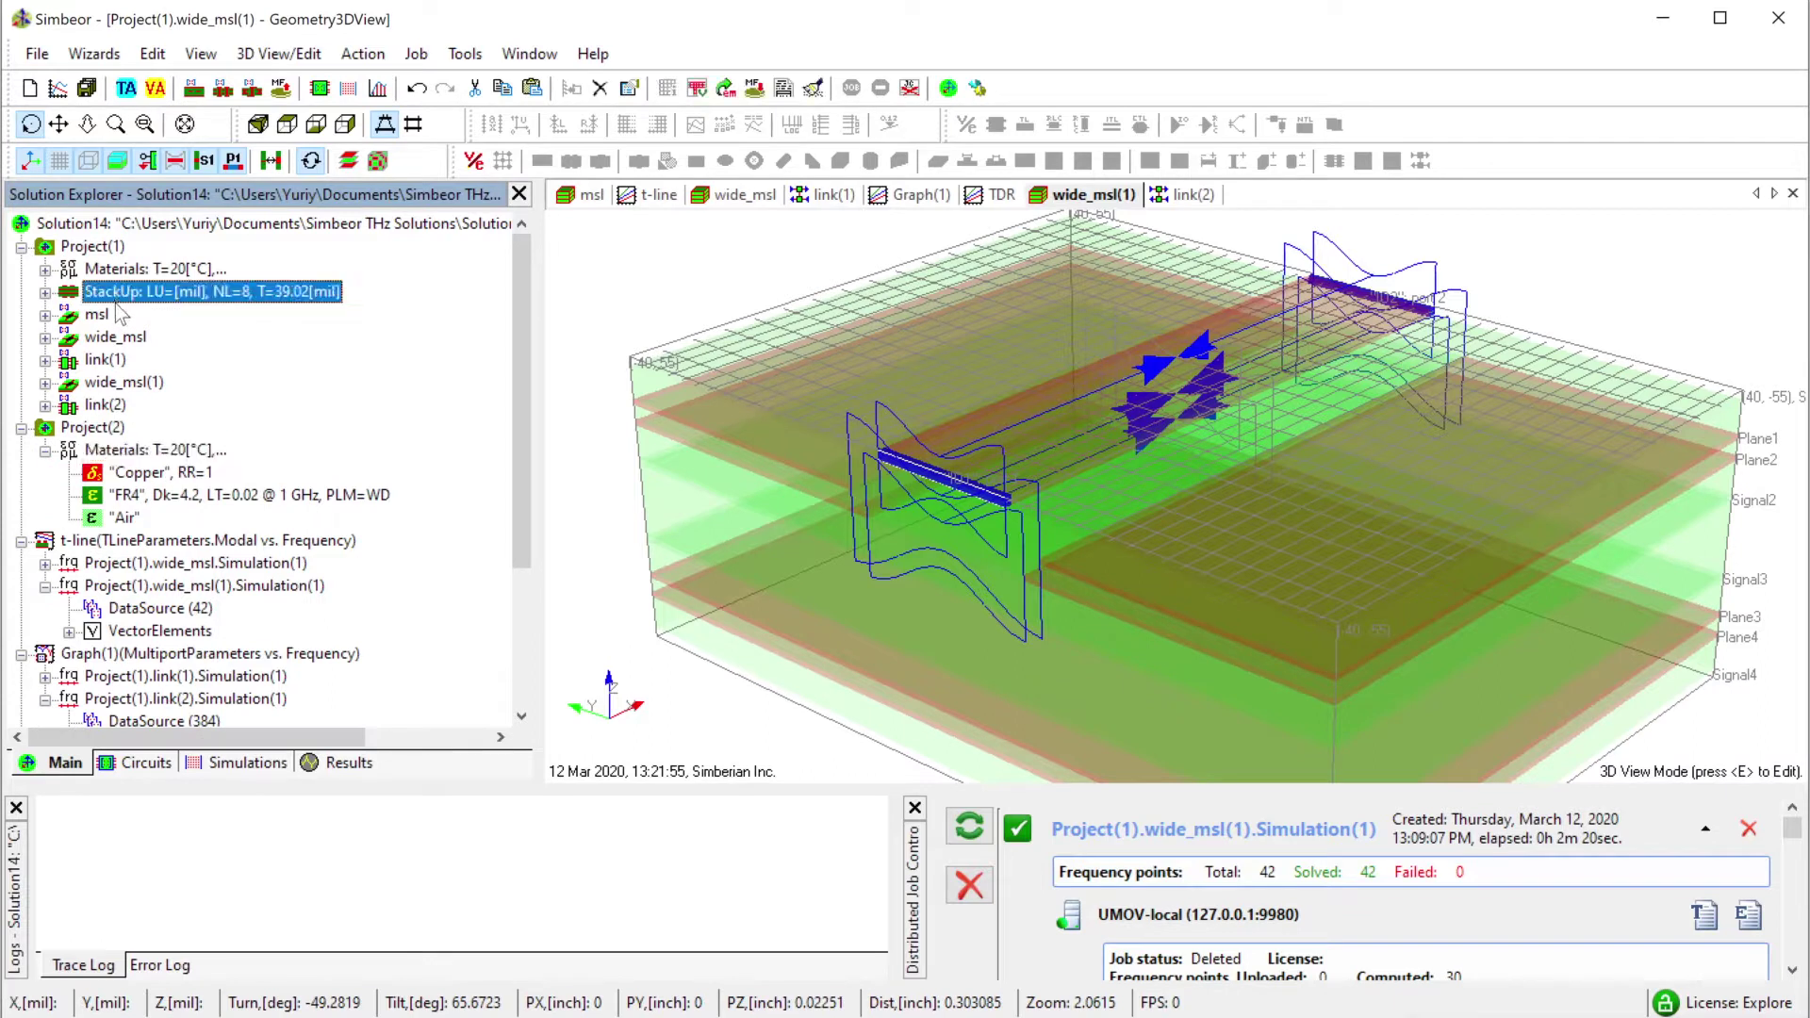
drag(118, 330, 101, 430)
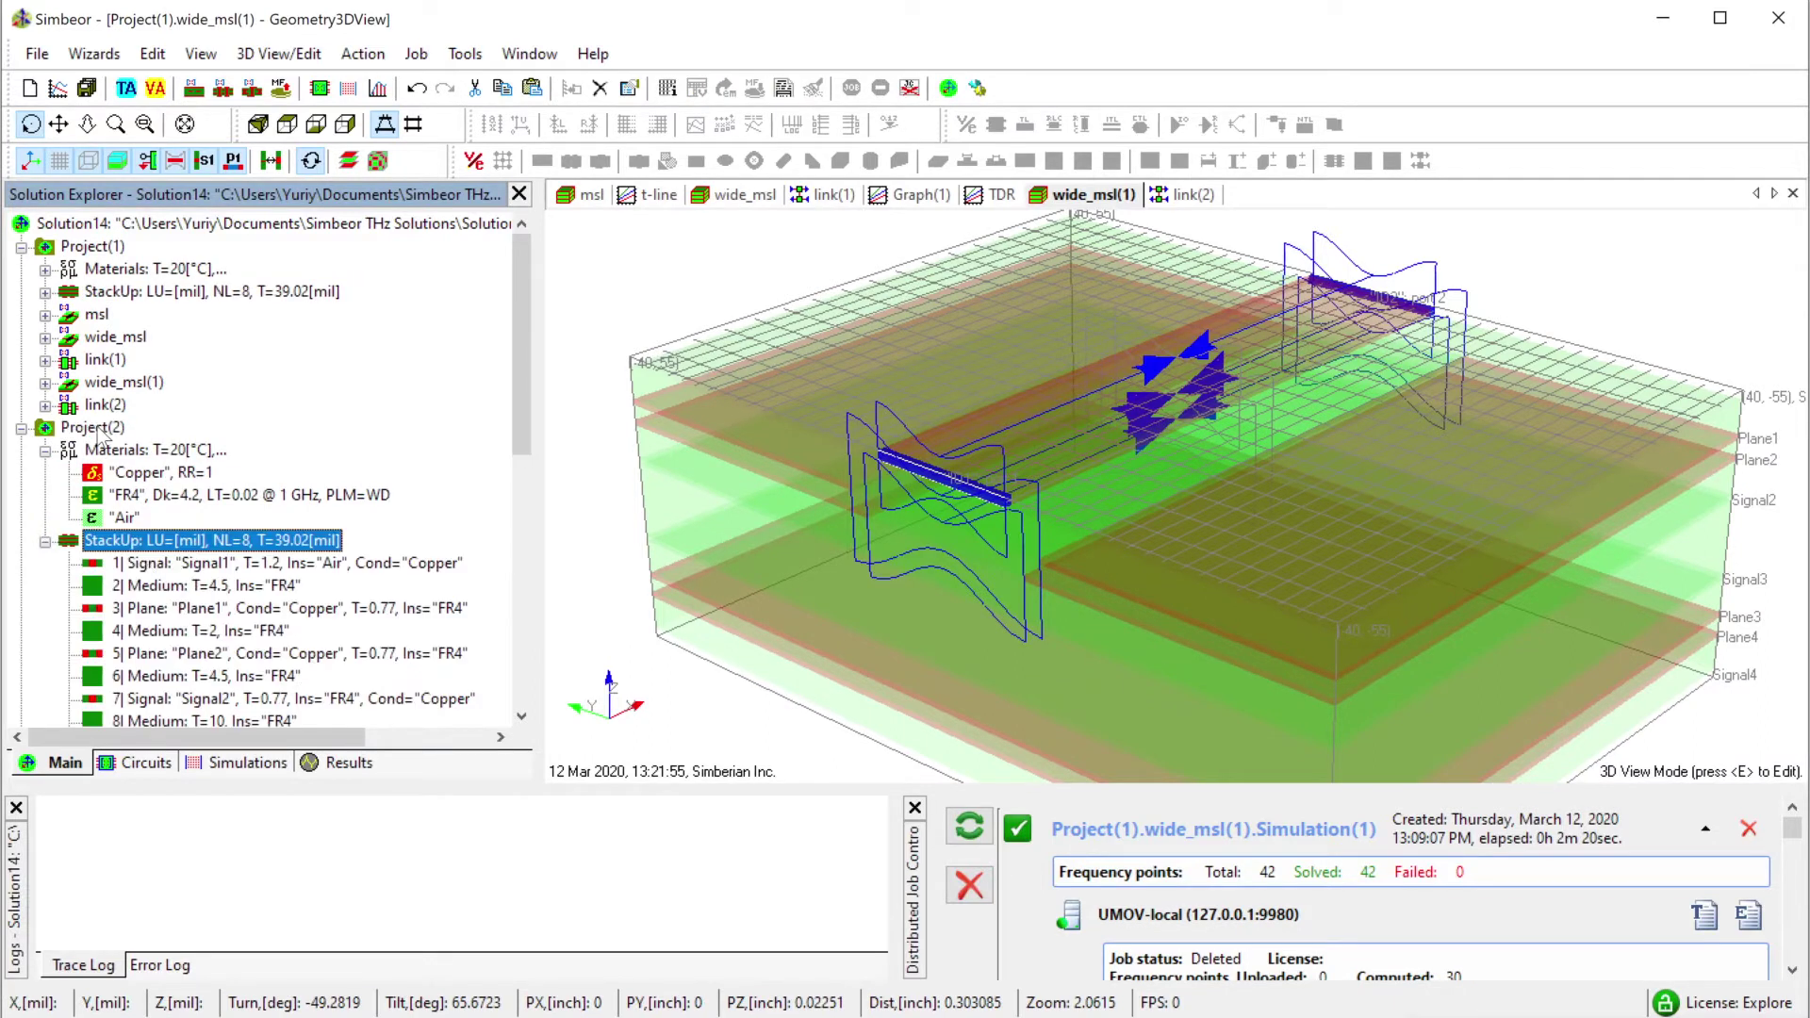
click(156, 569)
right_click(156, 566)
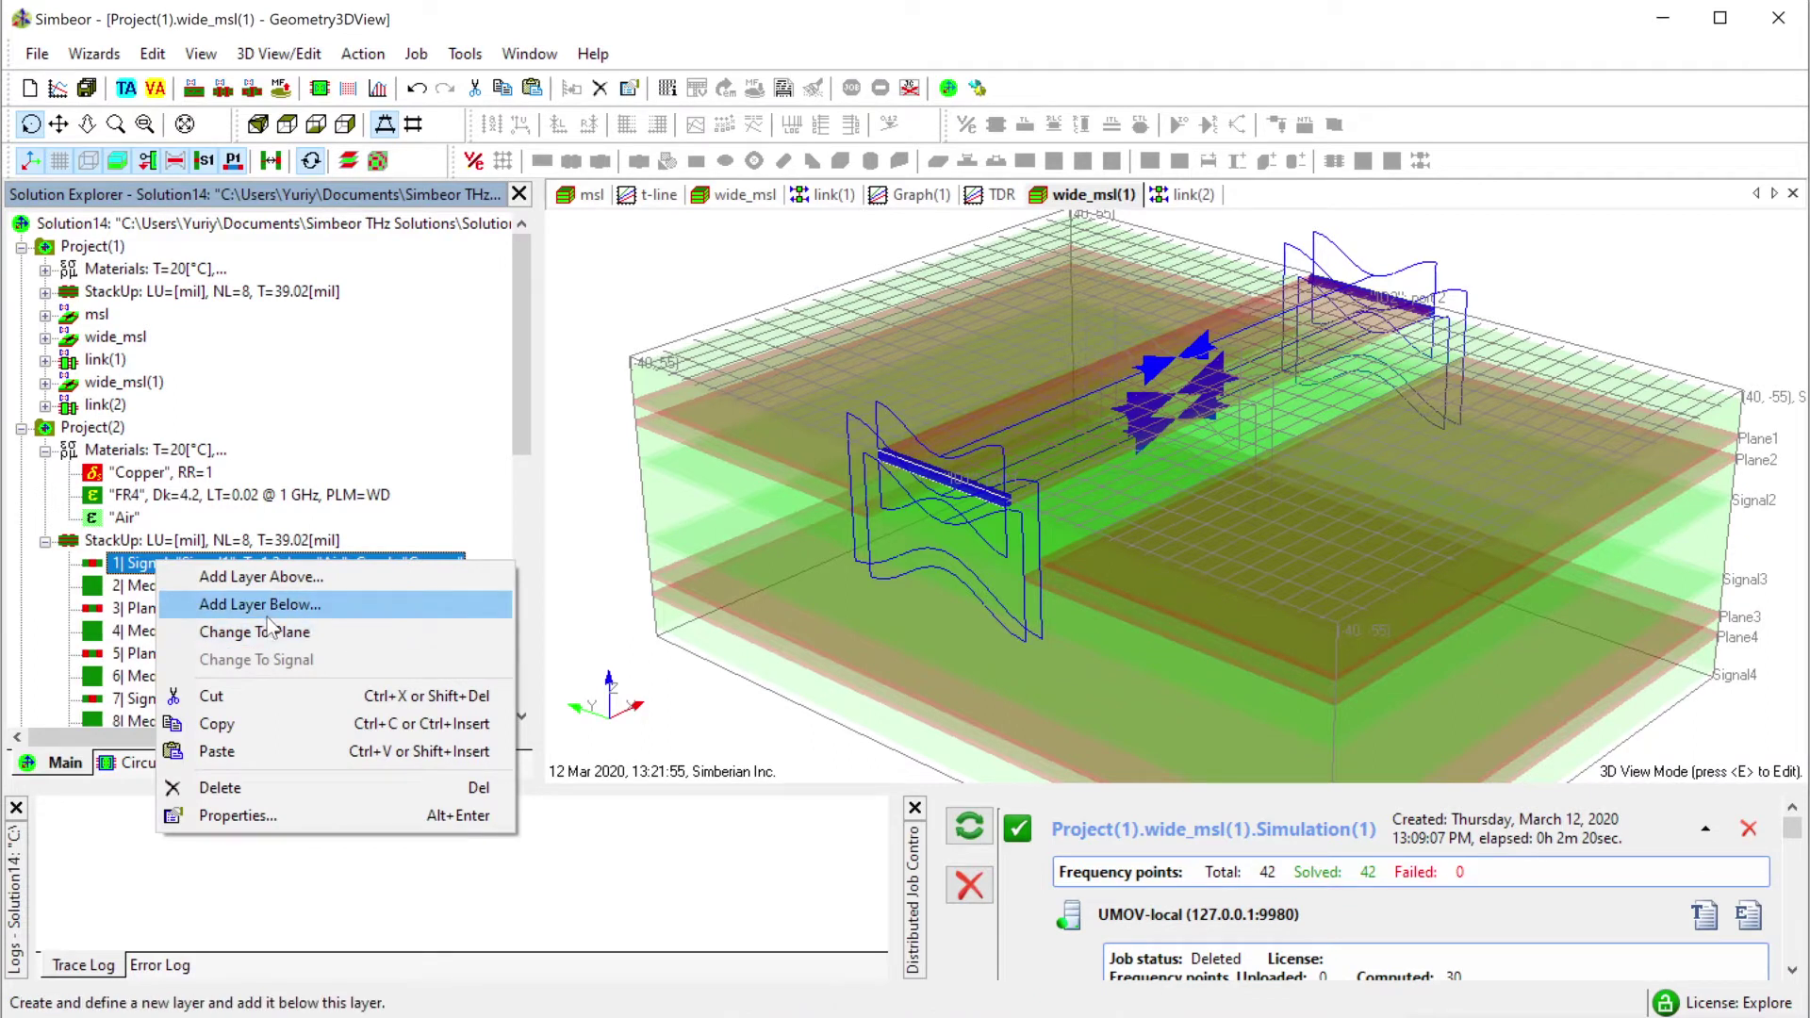
Add a signal layer named cap, 2 mil thick with Air fill, above Signal1.
click(262, 577)
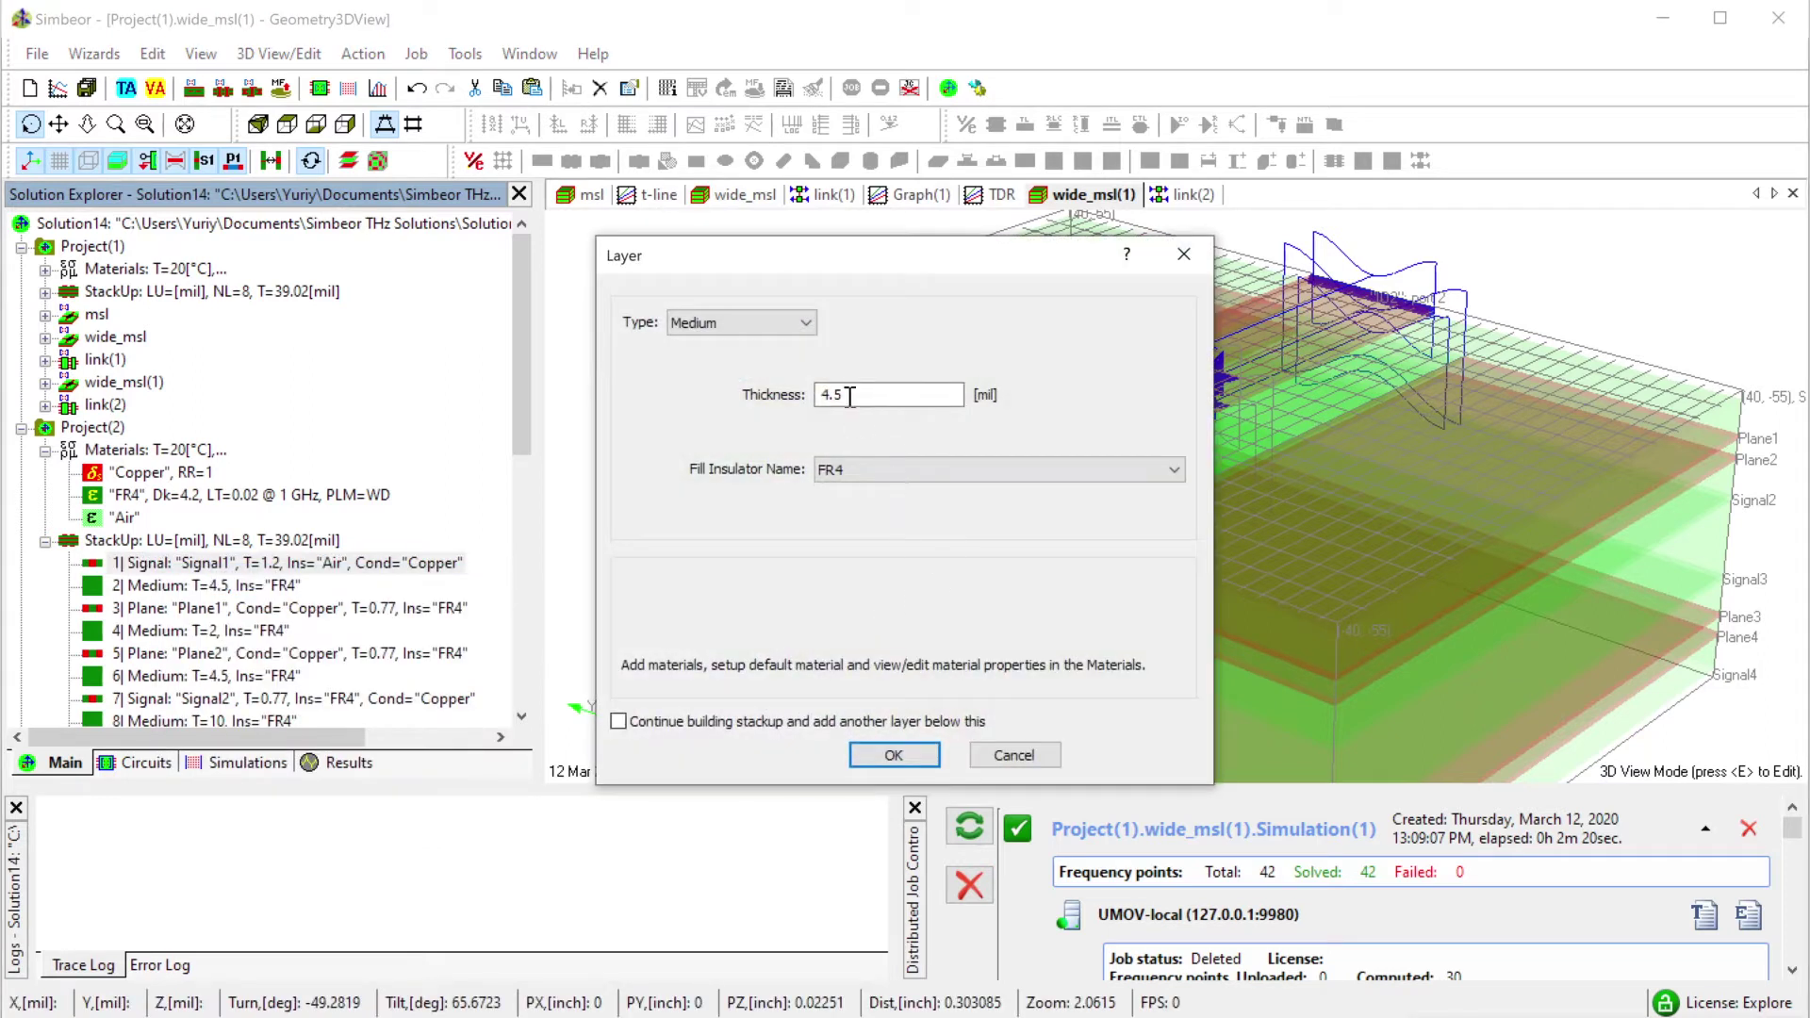
click(797, 325)
click(745, 343)
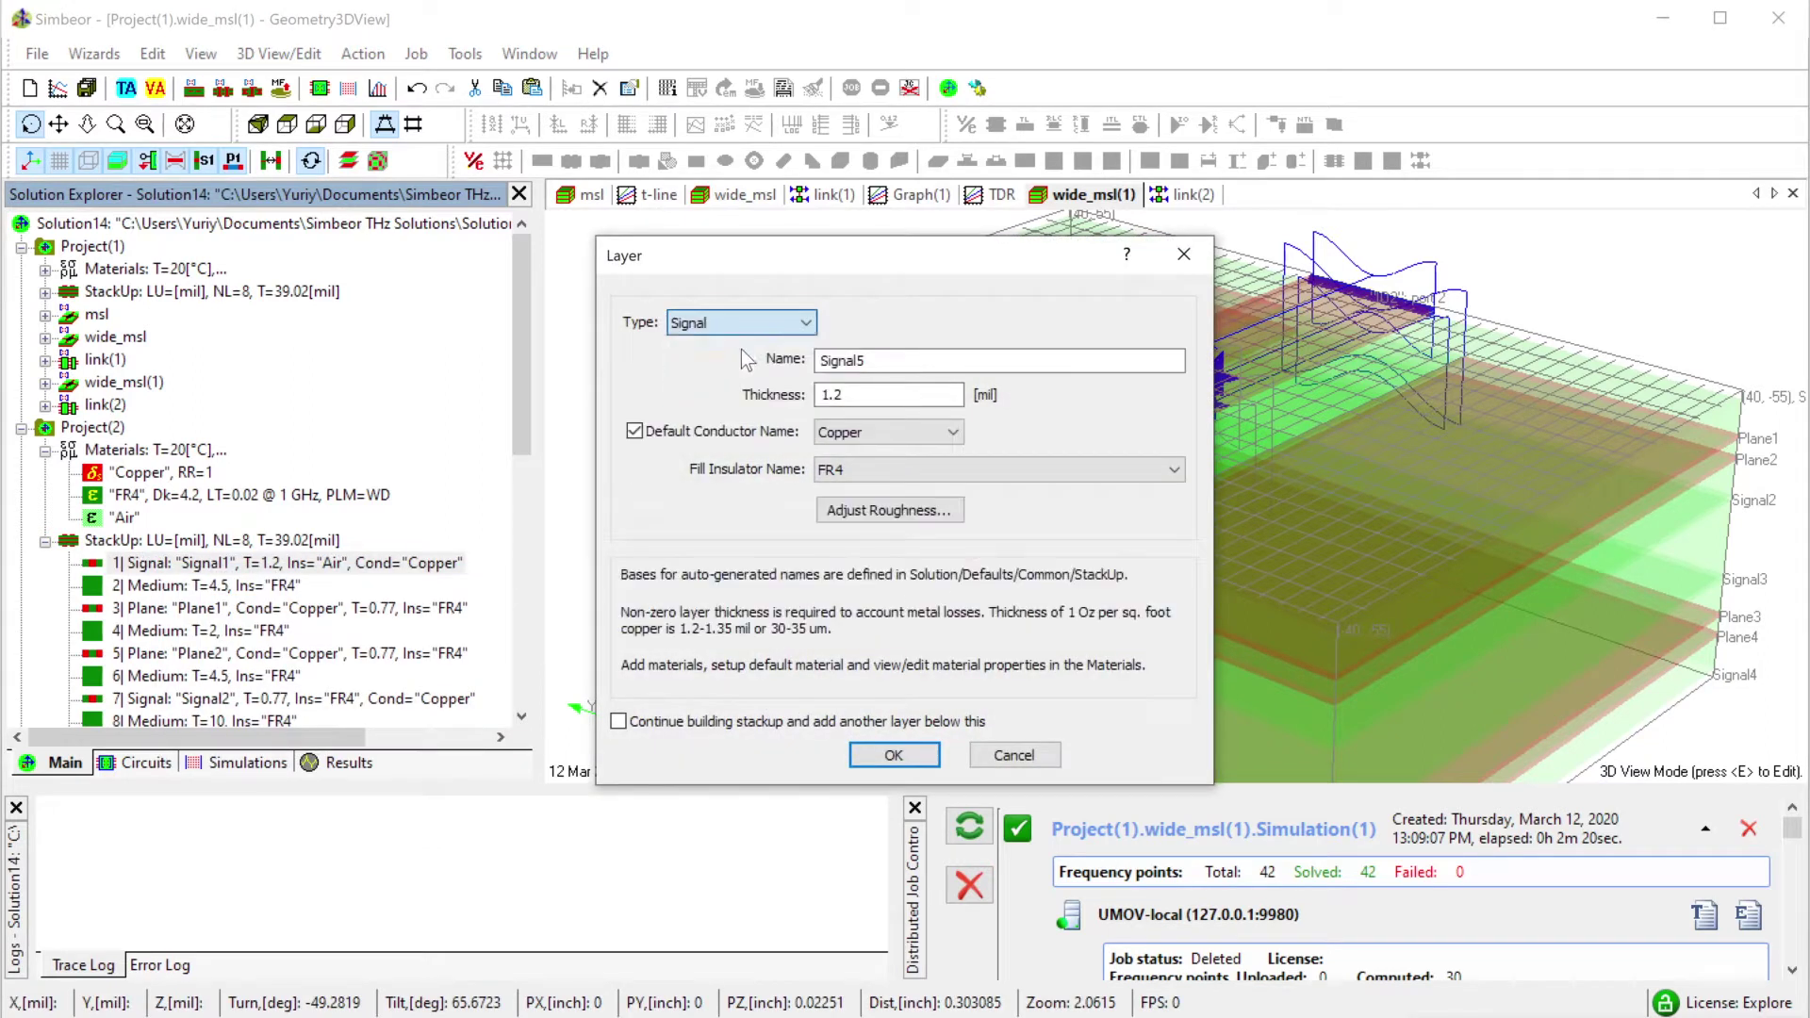
double_click(889, 366)
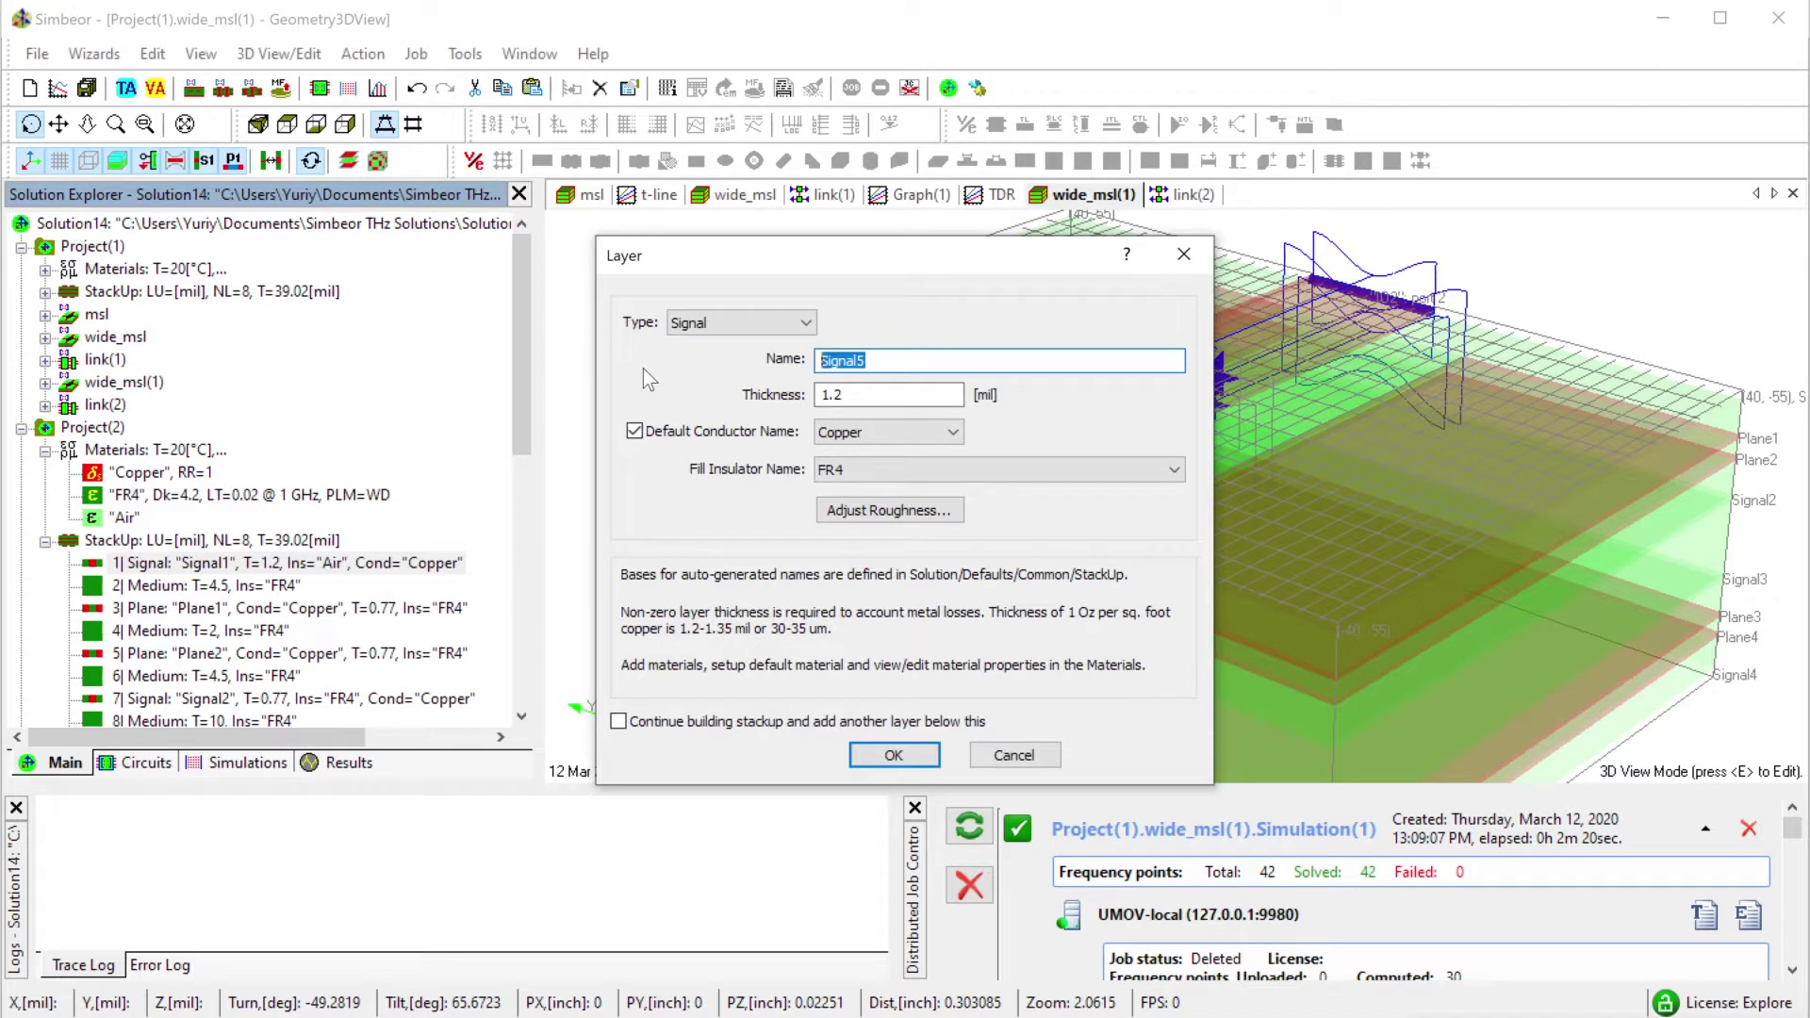
text(cap)
double_click(855, 396)
text(2)
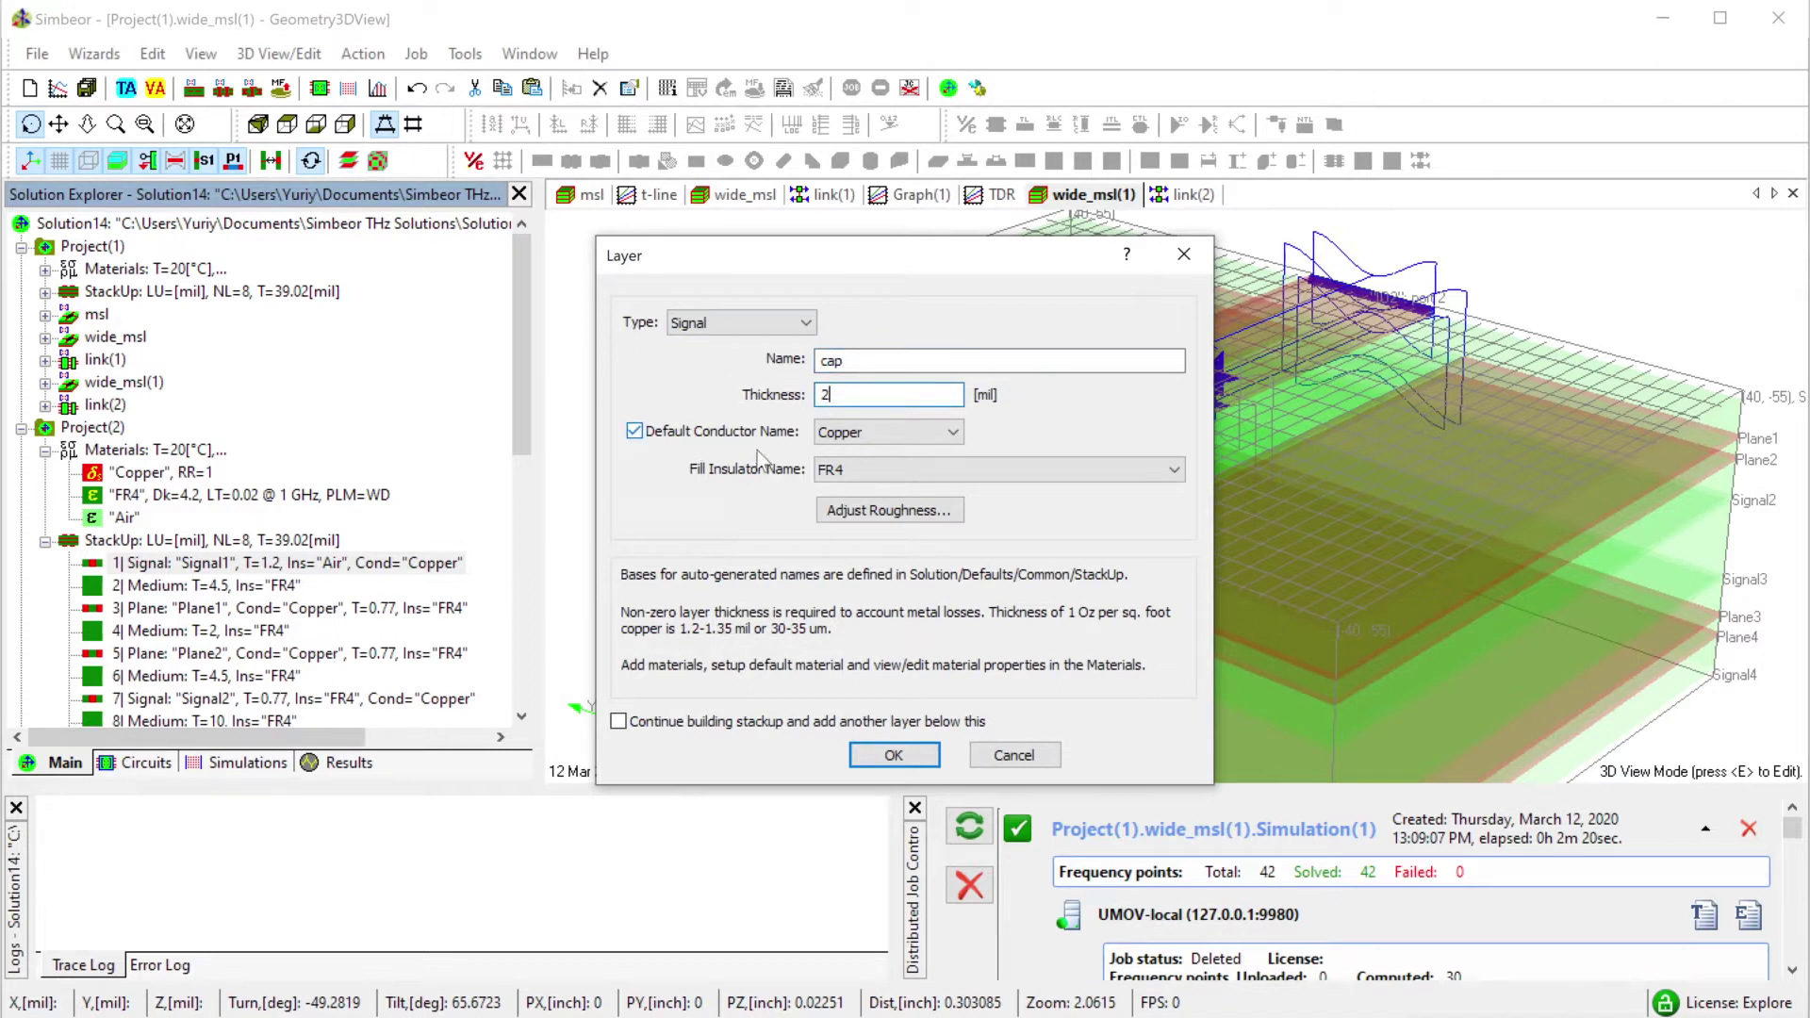
click(858, 462)
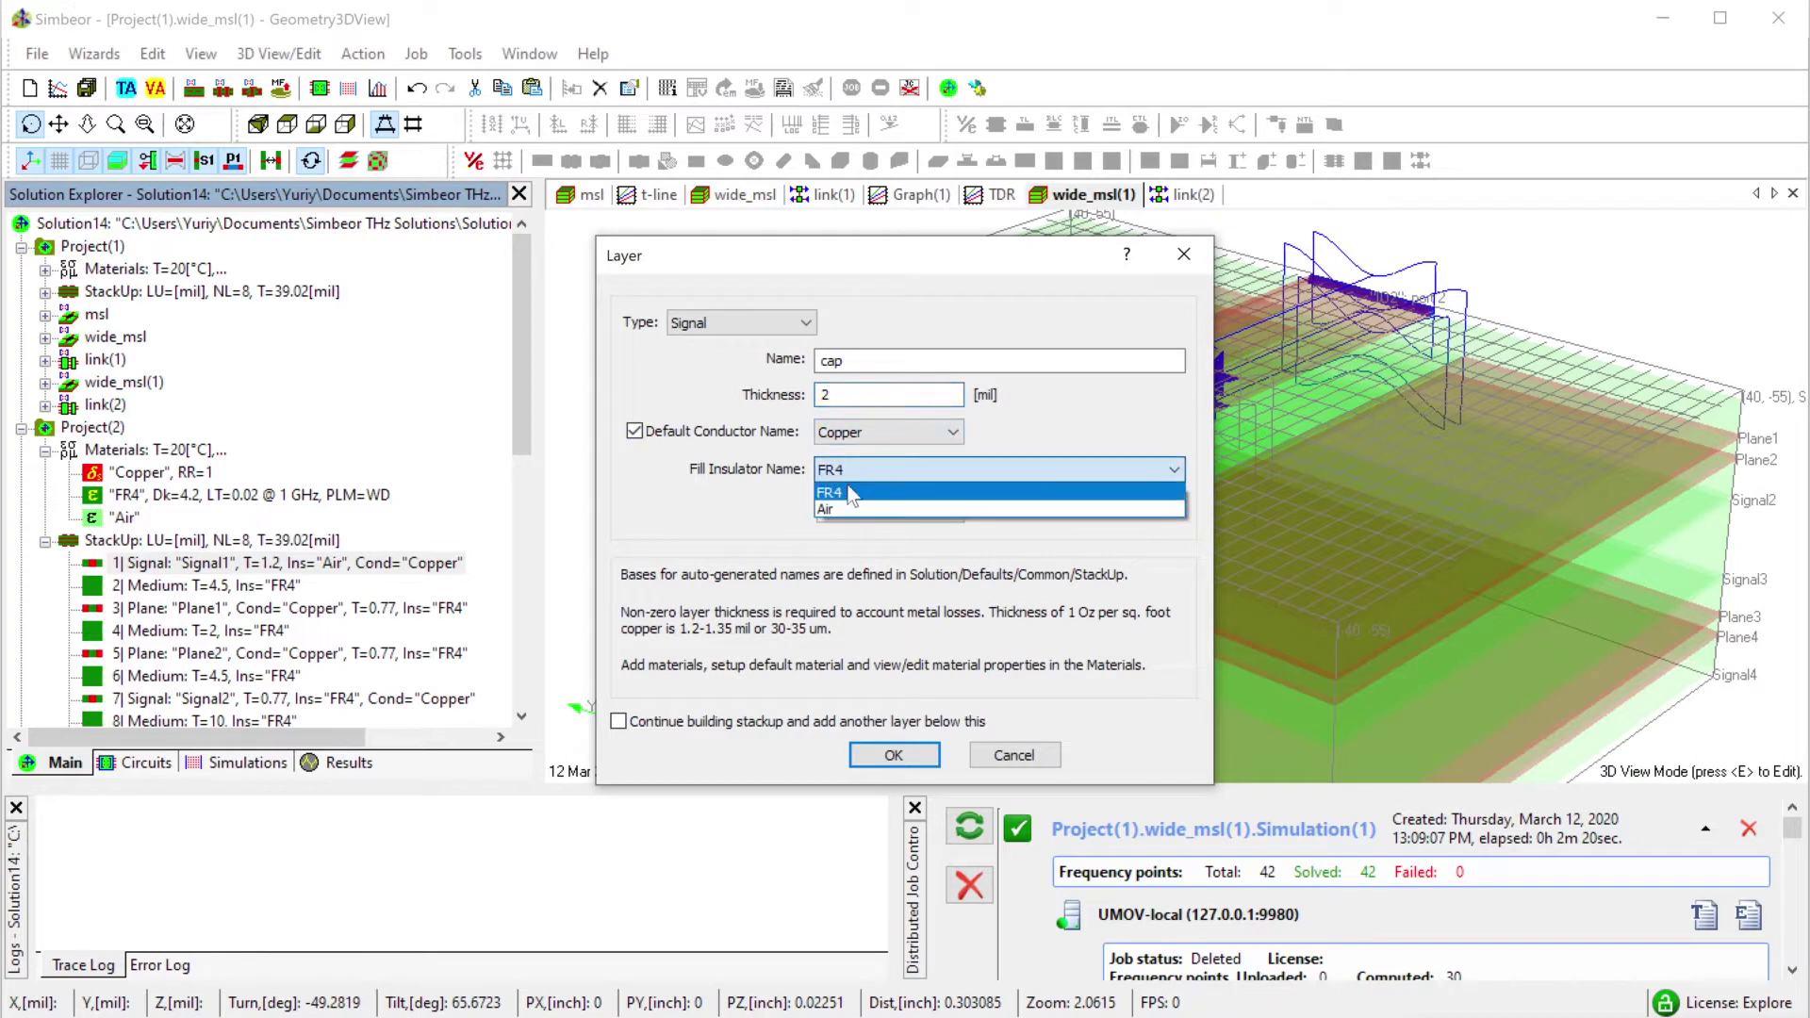
click(842, 502)
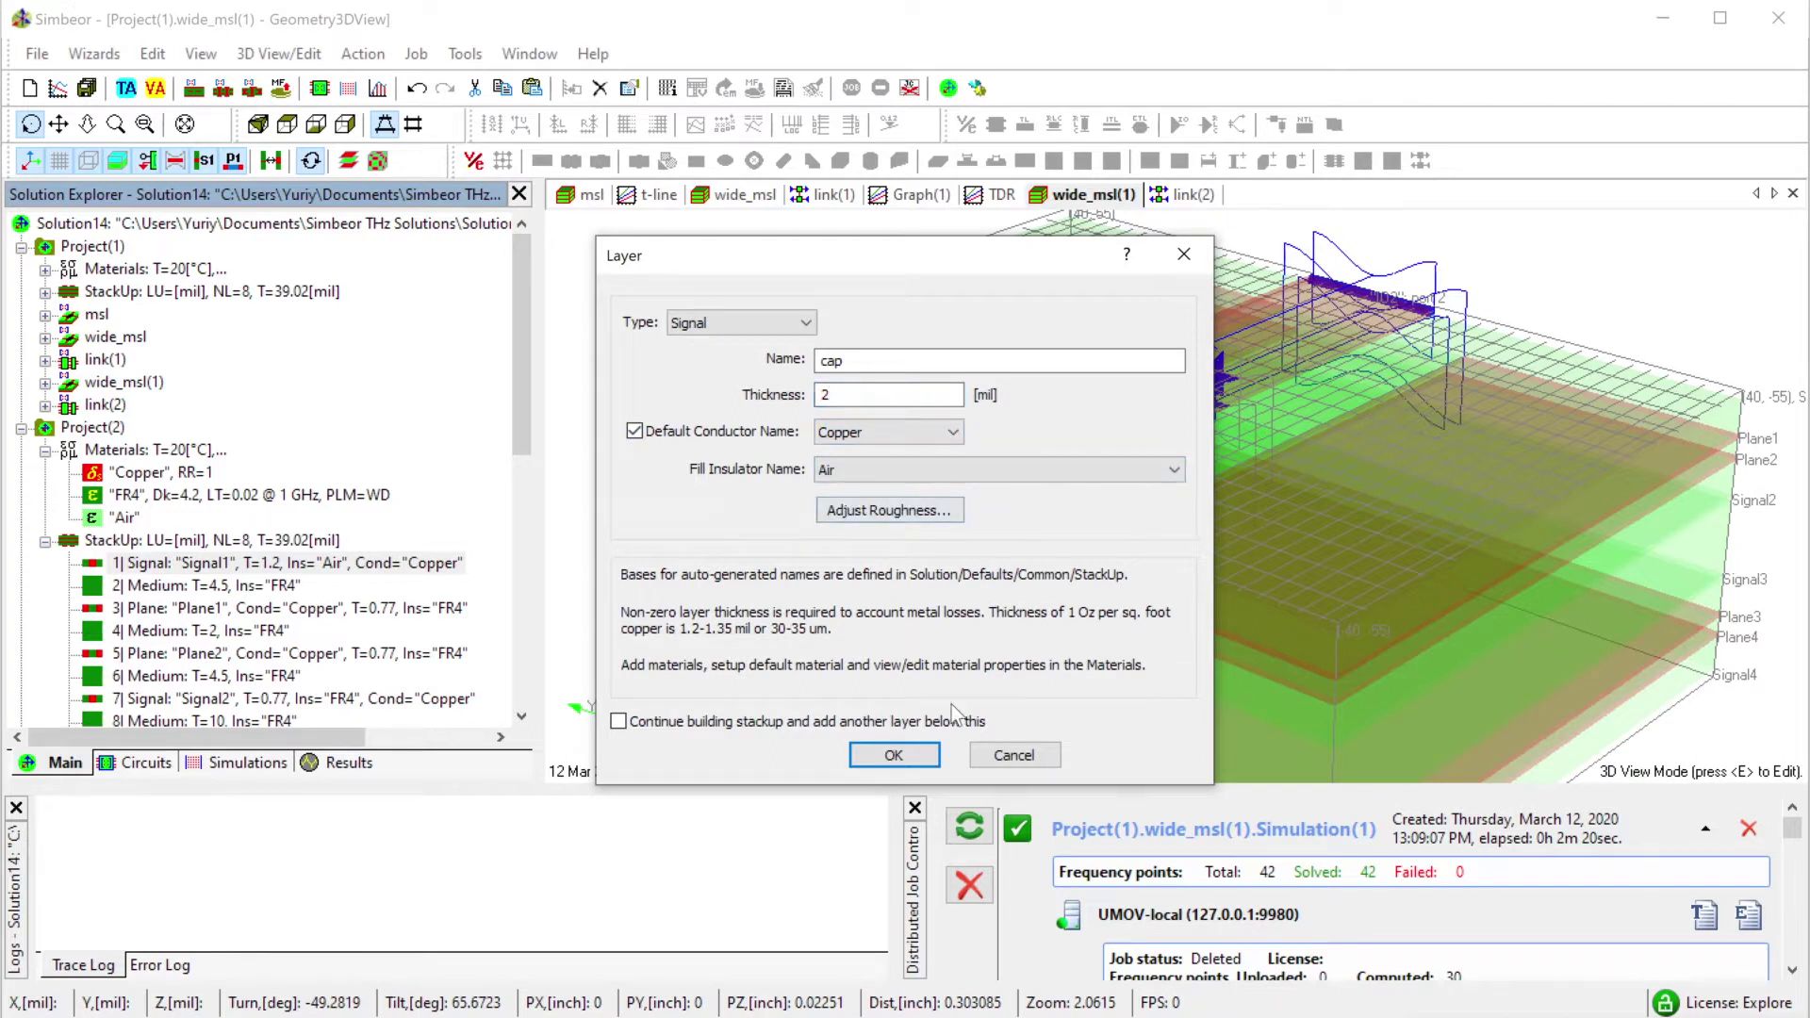
click(893, 755)
drag(245, 617, 269, 606)
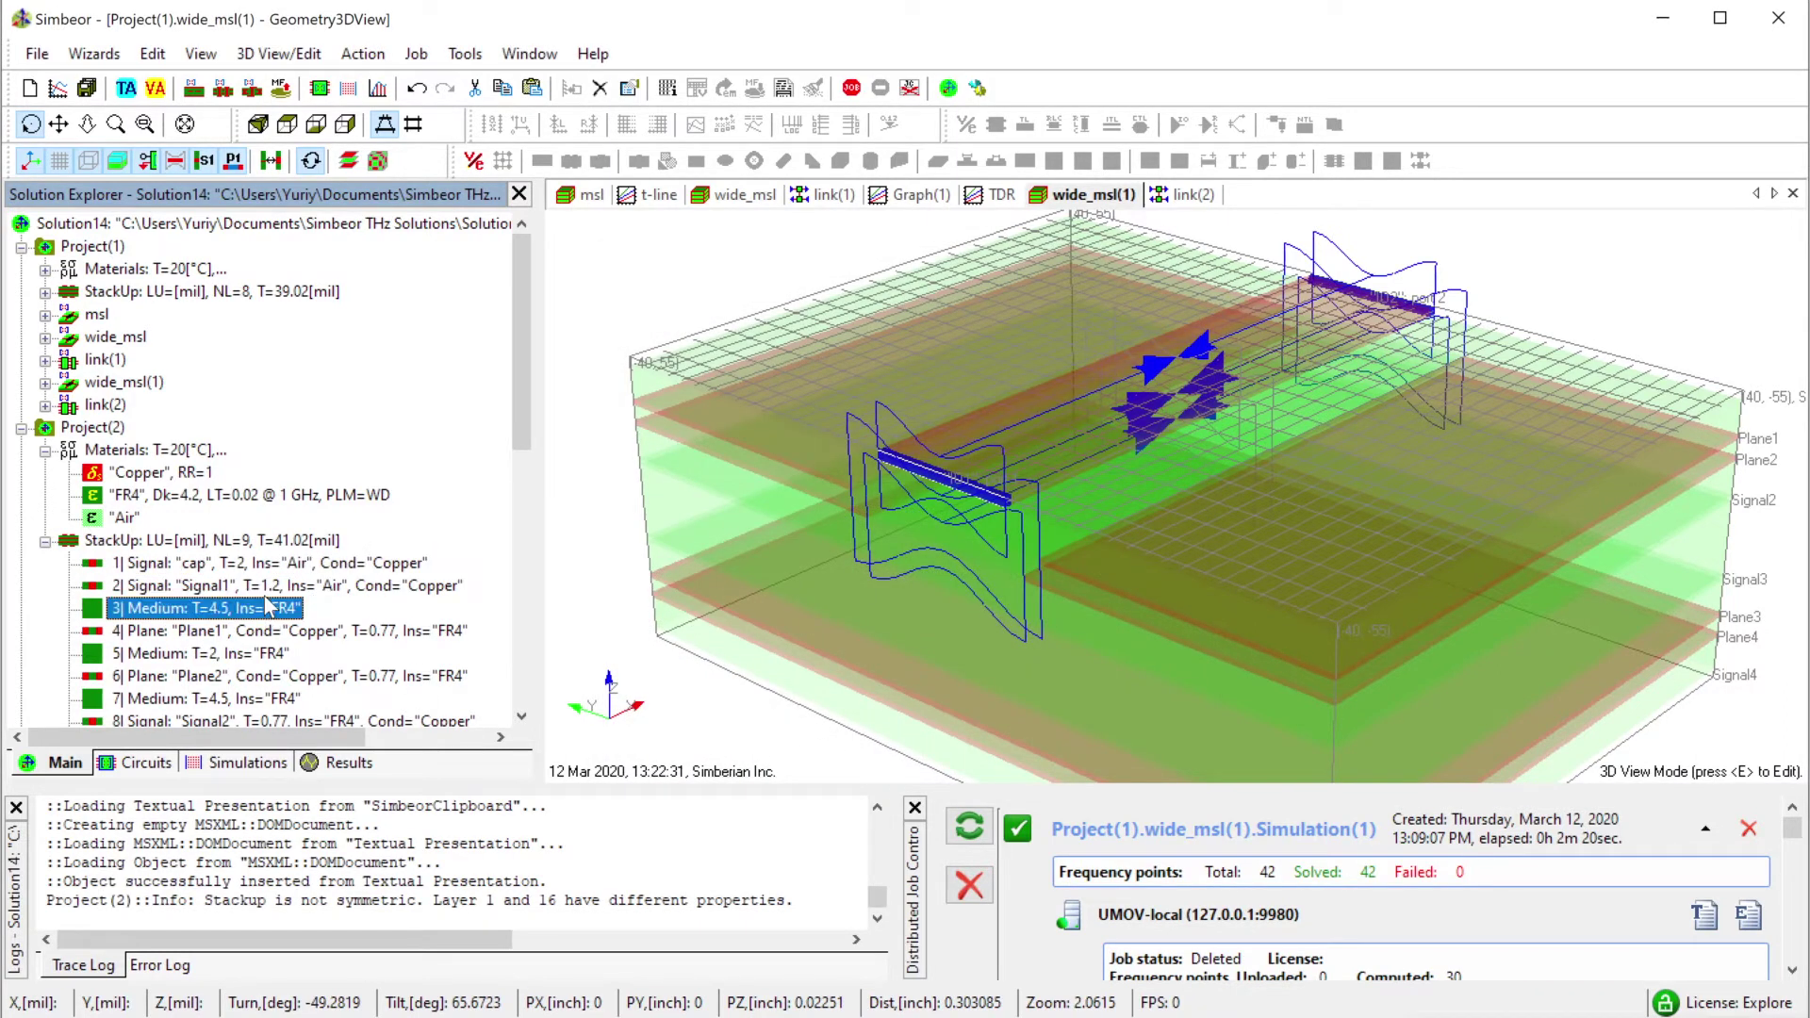
Create a new MLCircuit named cap(1) in Project(2) and open its empty geometry.
scroll(198, 594, down, 1)
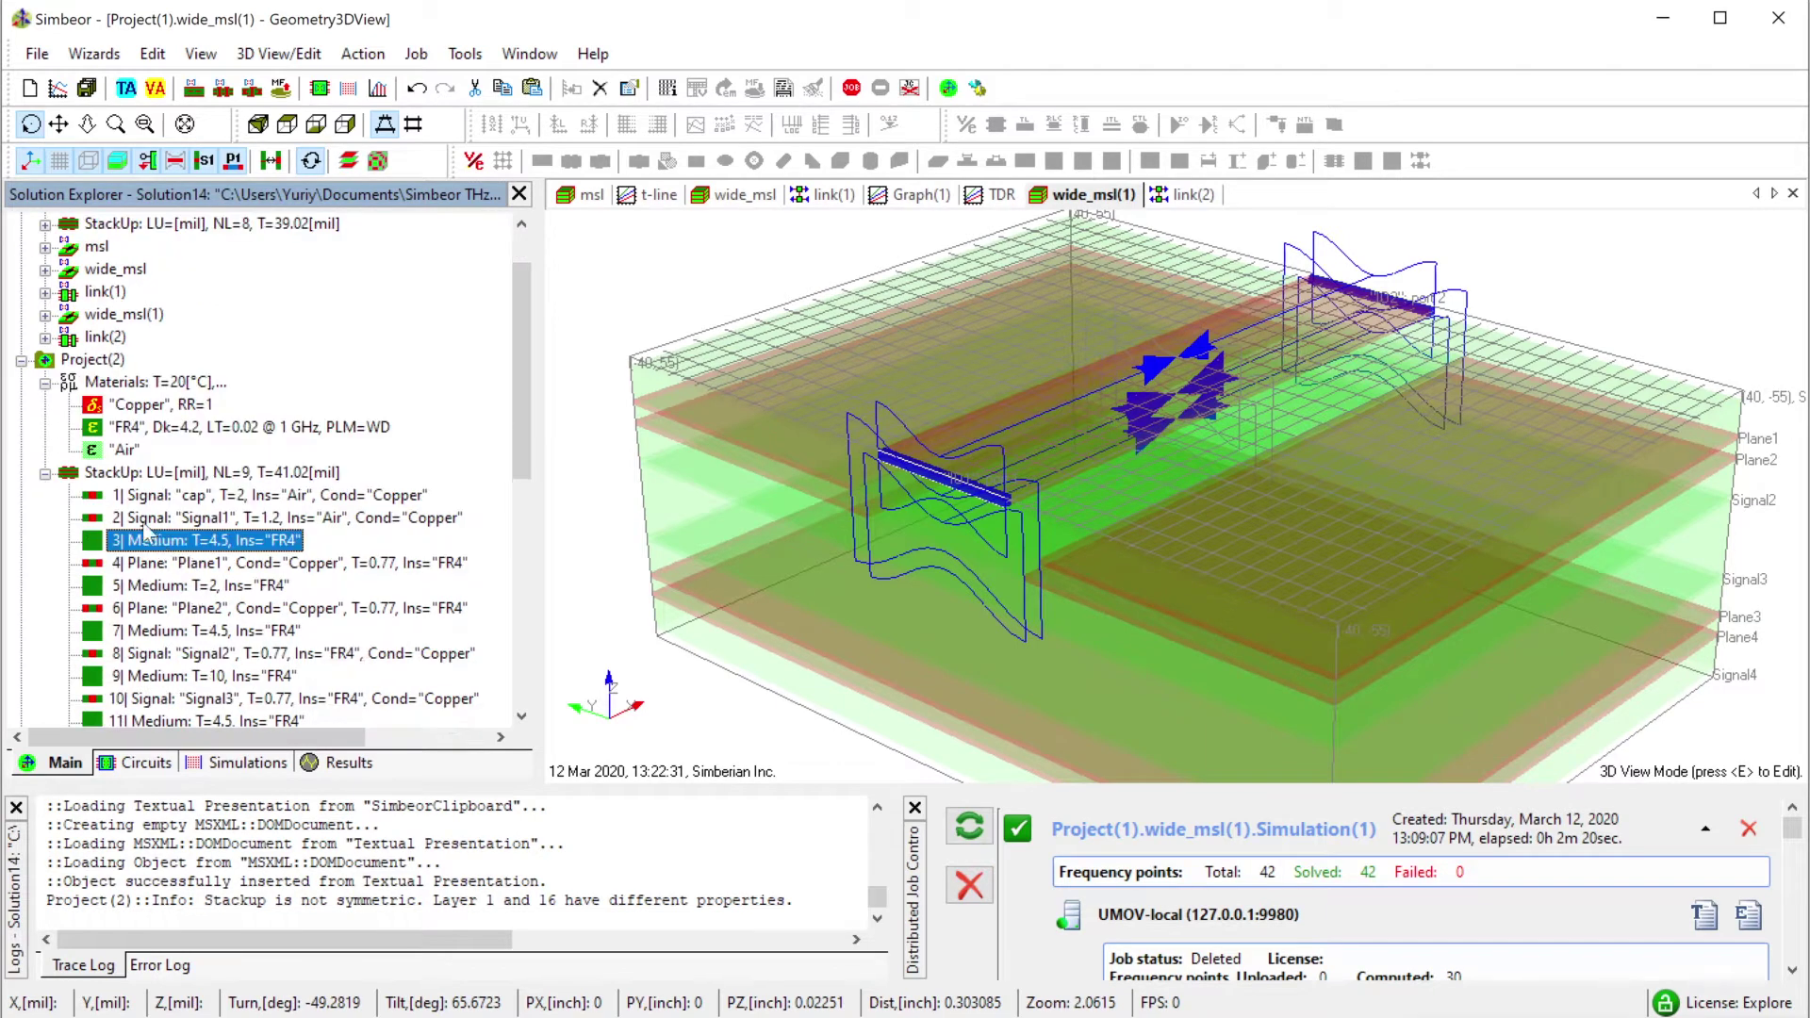
click(319, 88)
click(1140, 741)
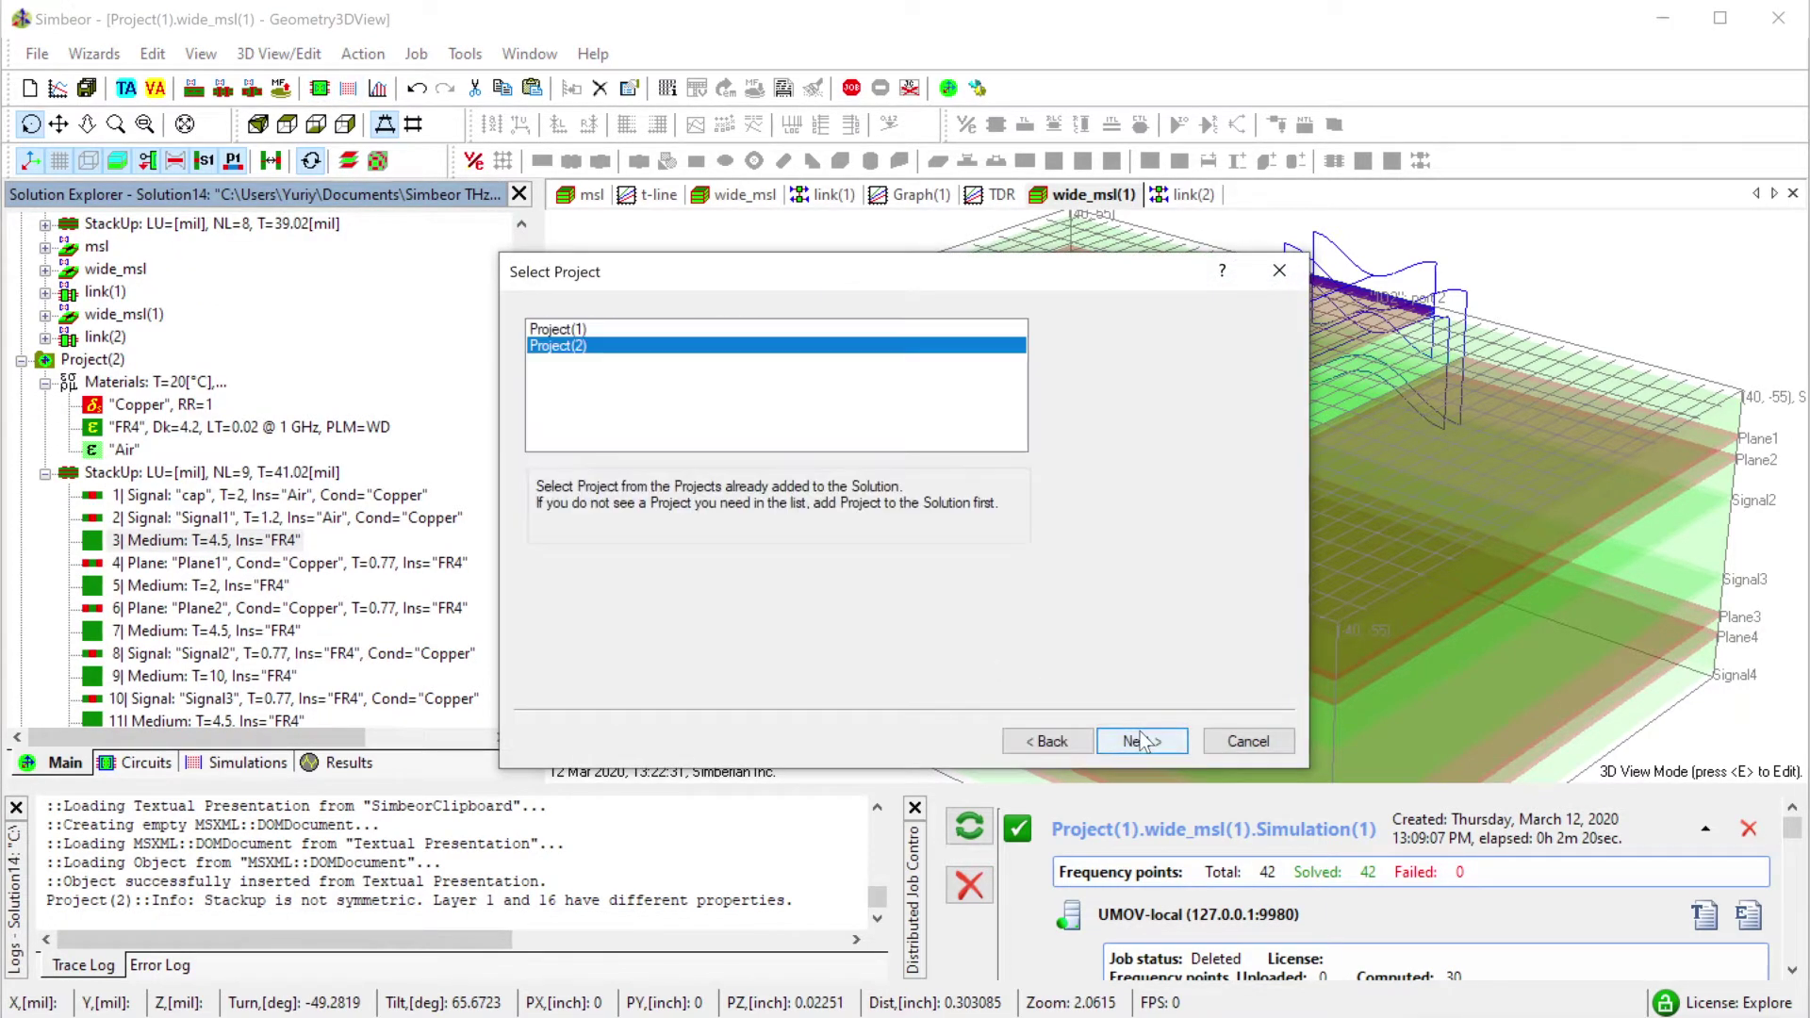
click(1140, 741)
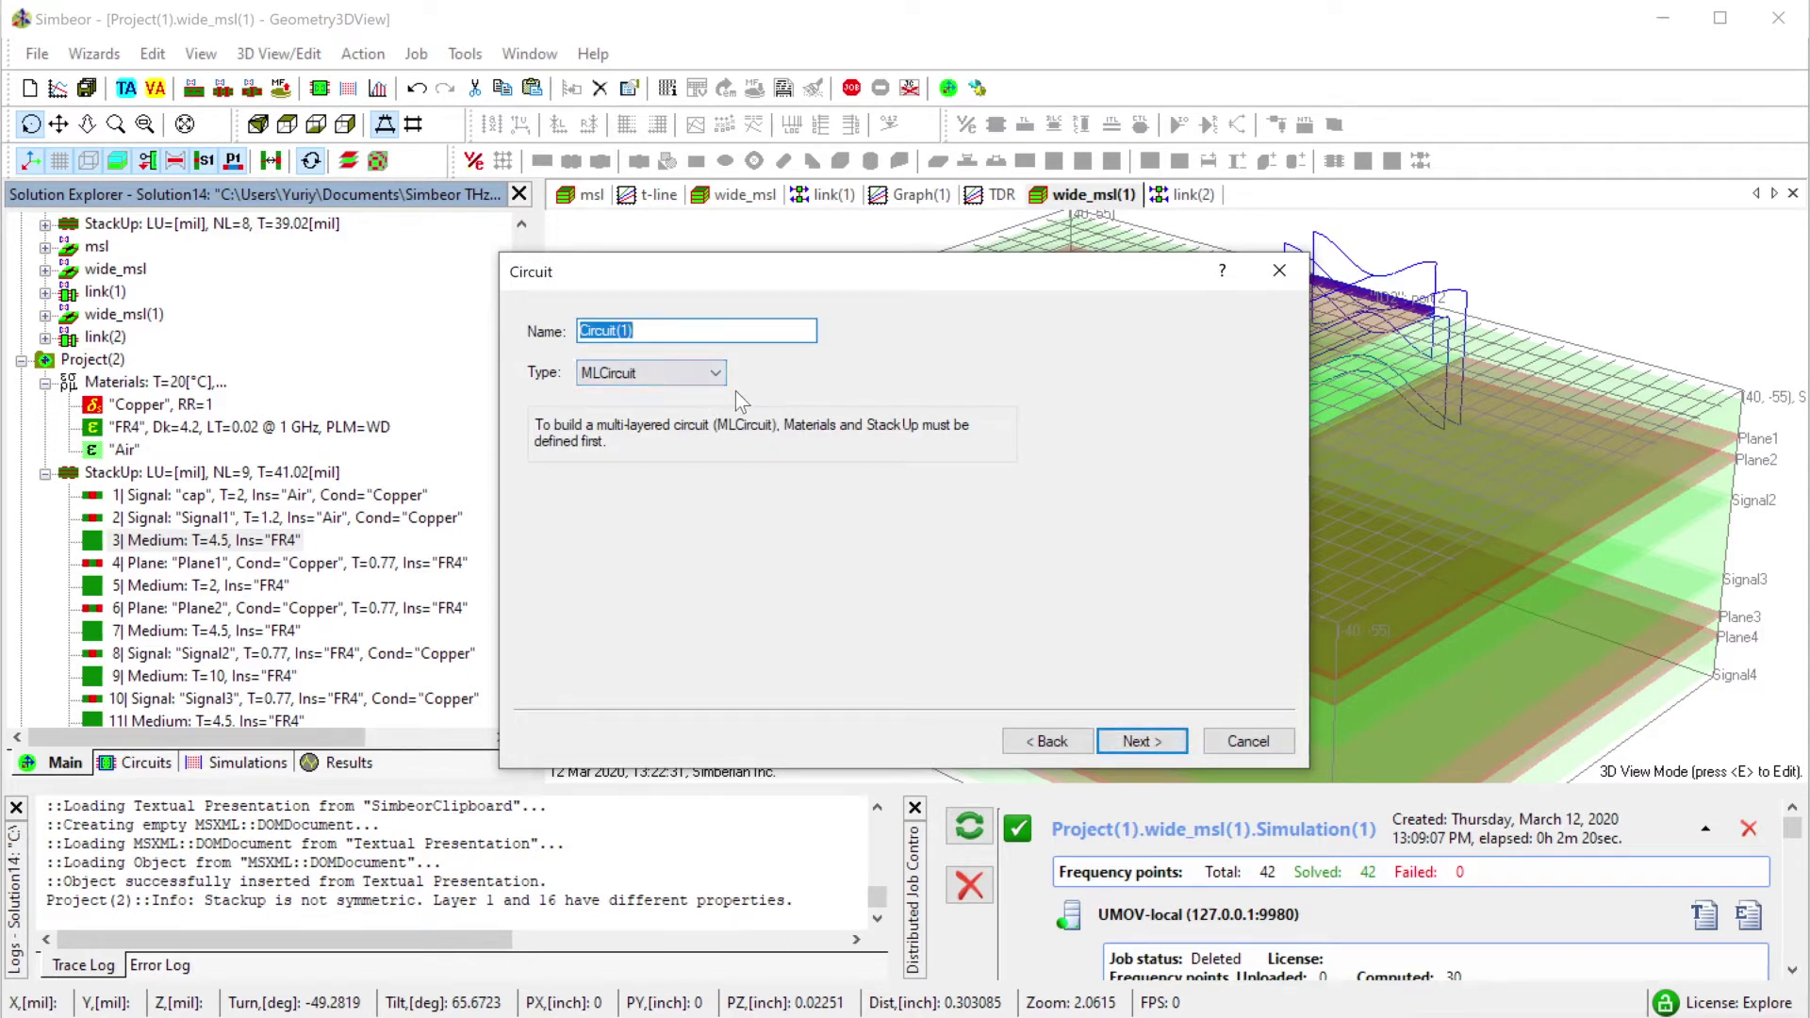
text(cap)
click(1134, 741)
click(1140, 741)
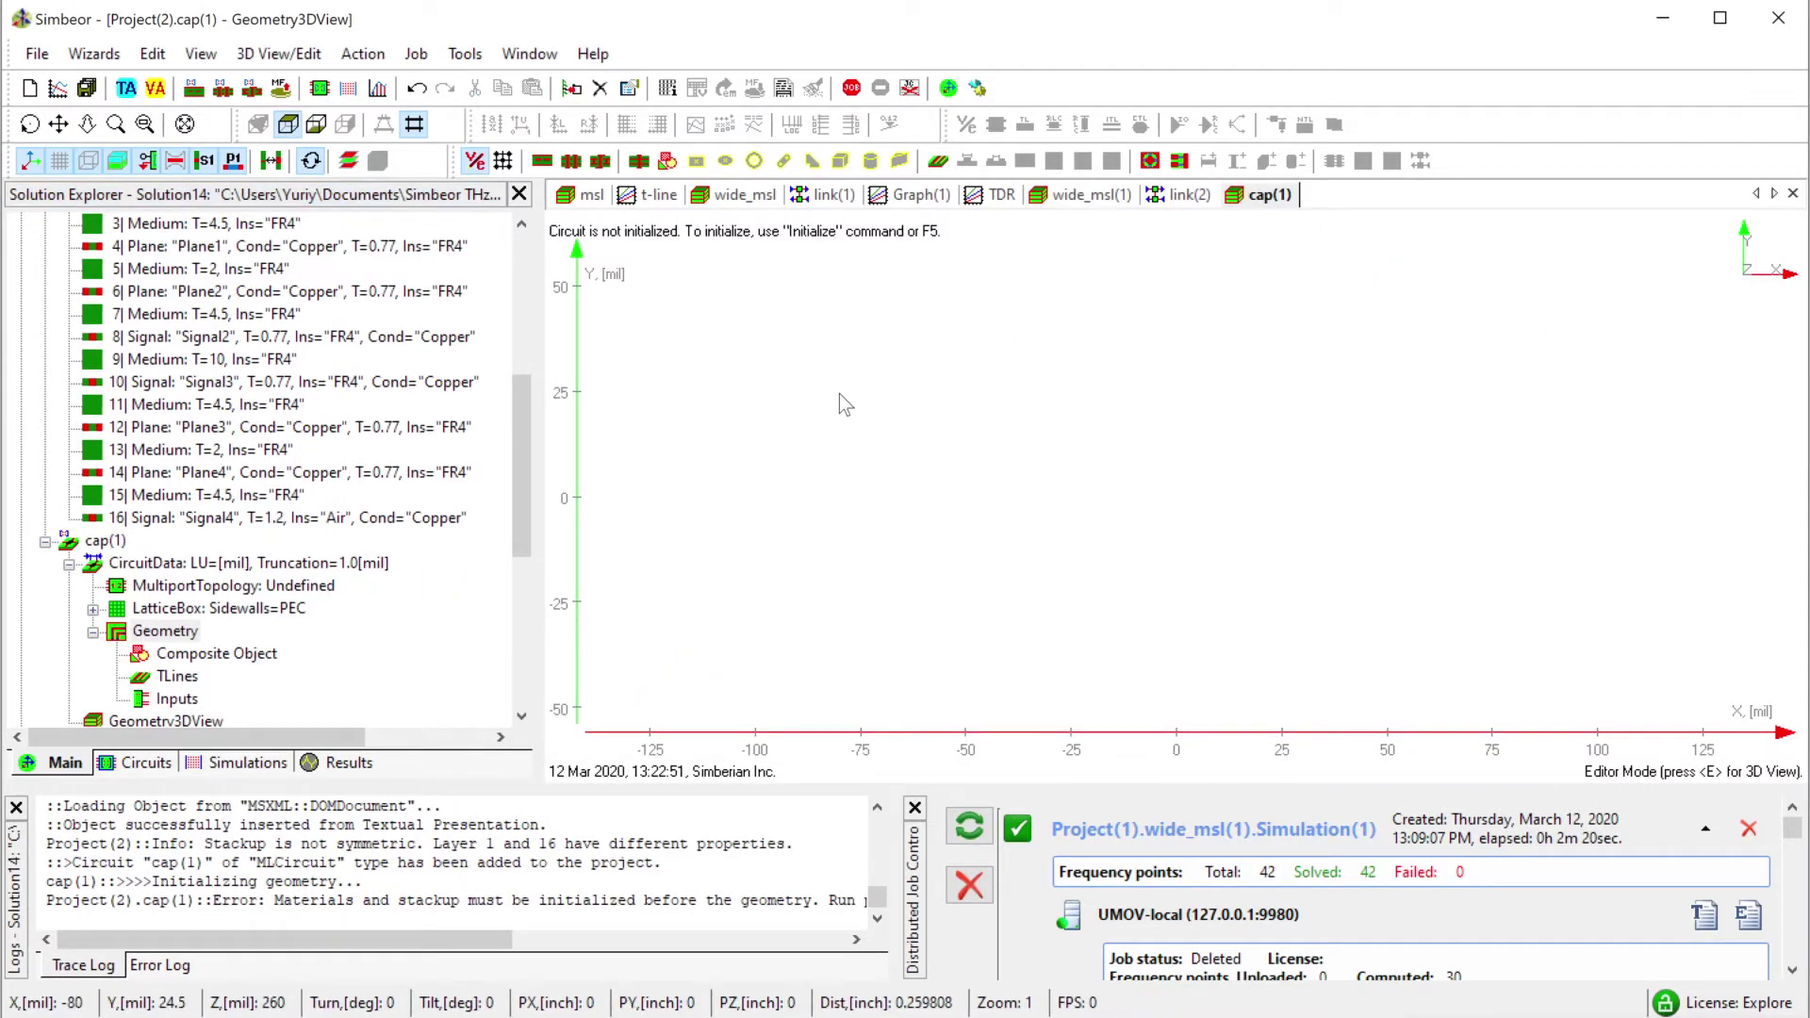
scroll(839, 393, down, 2)
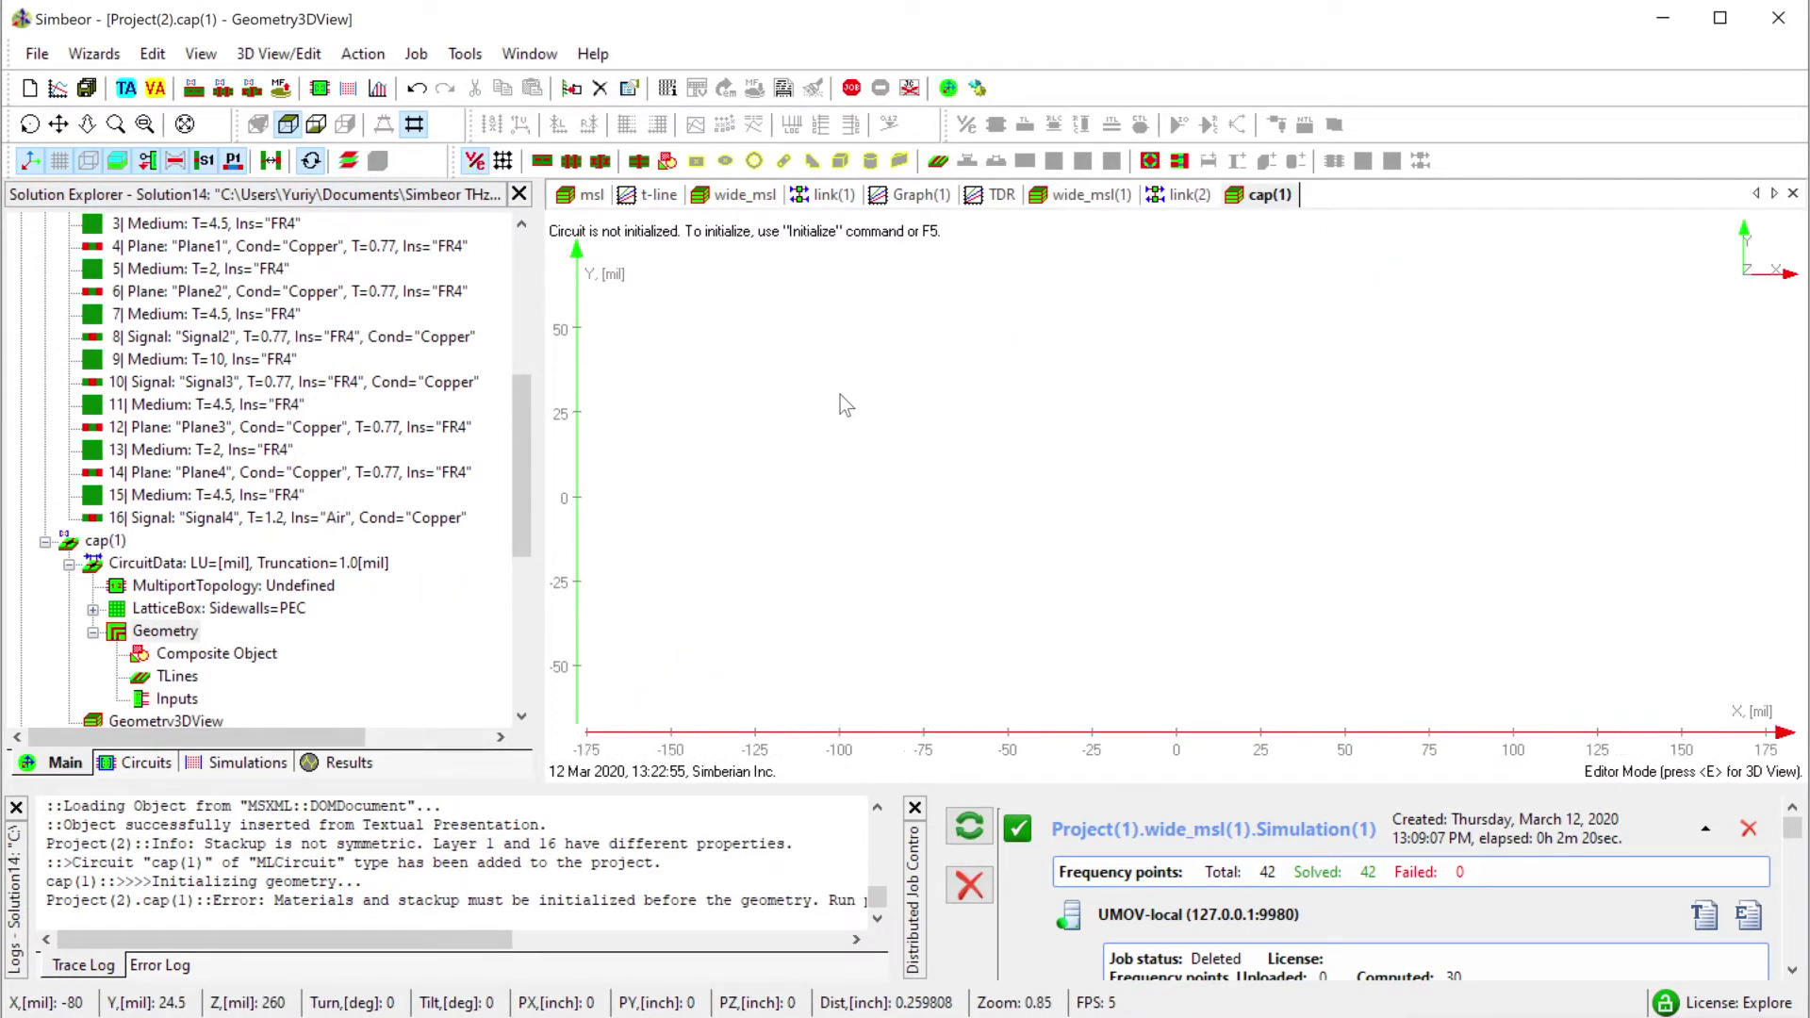
Create a Copper rectangle on the cap layer, centred, 40 mil in X and 20 mil in Y.
click(697, 163)
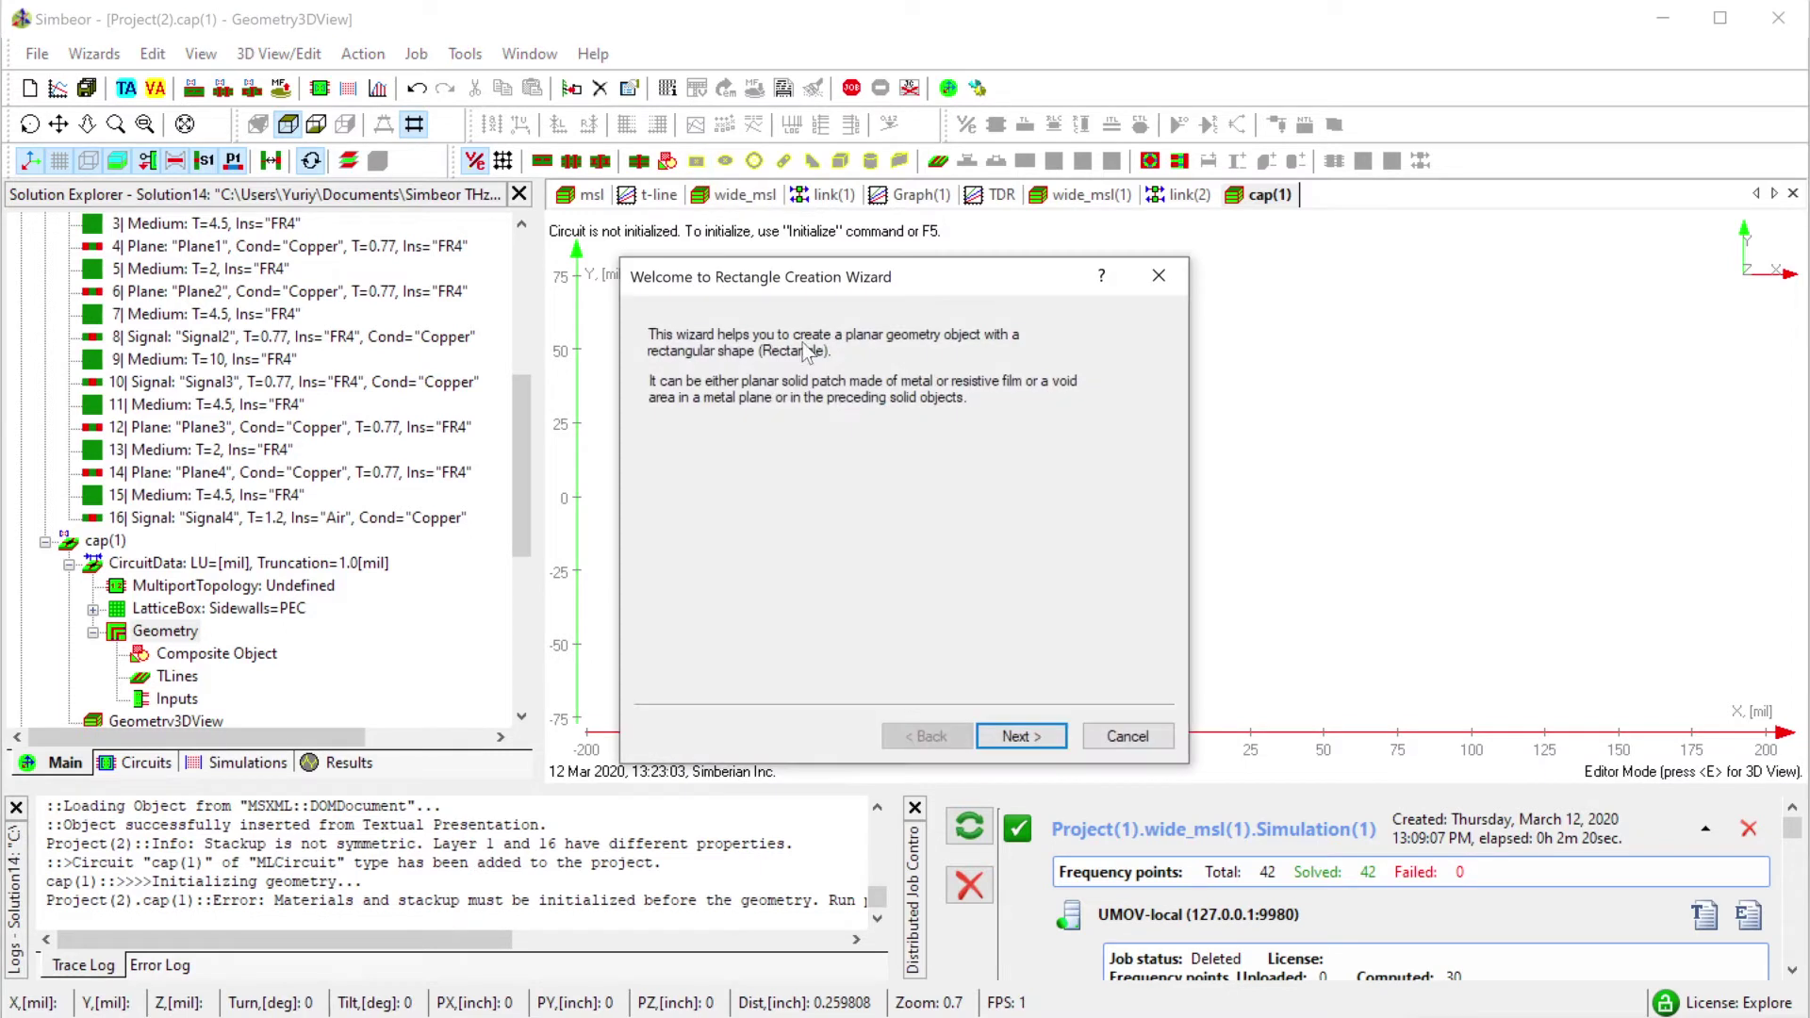
click(1028, 737)
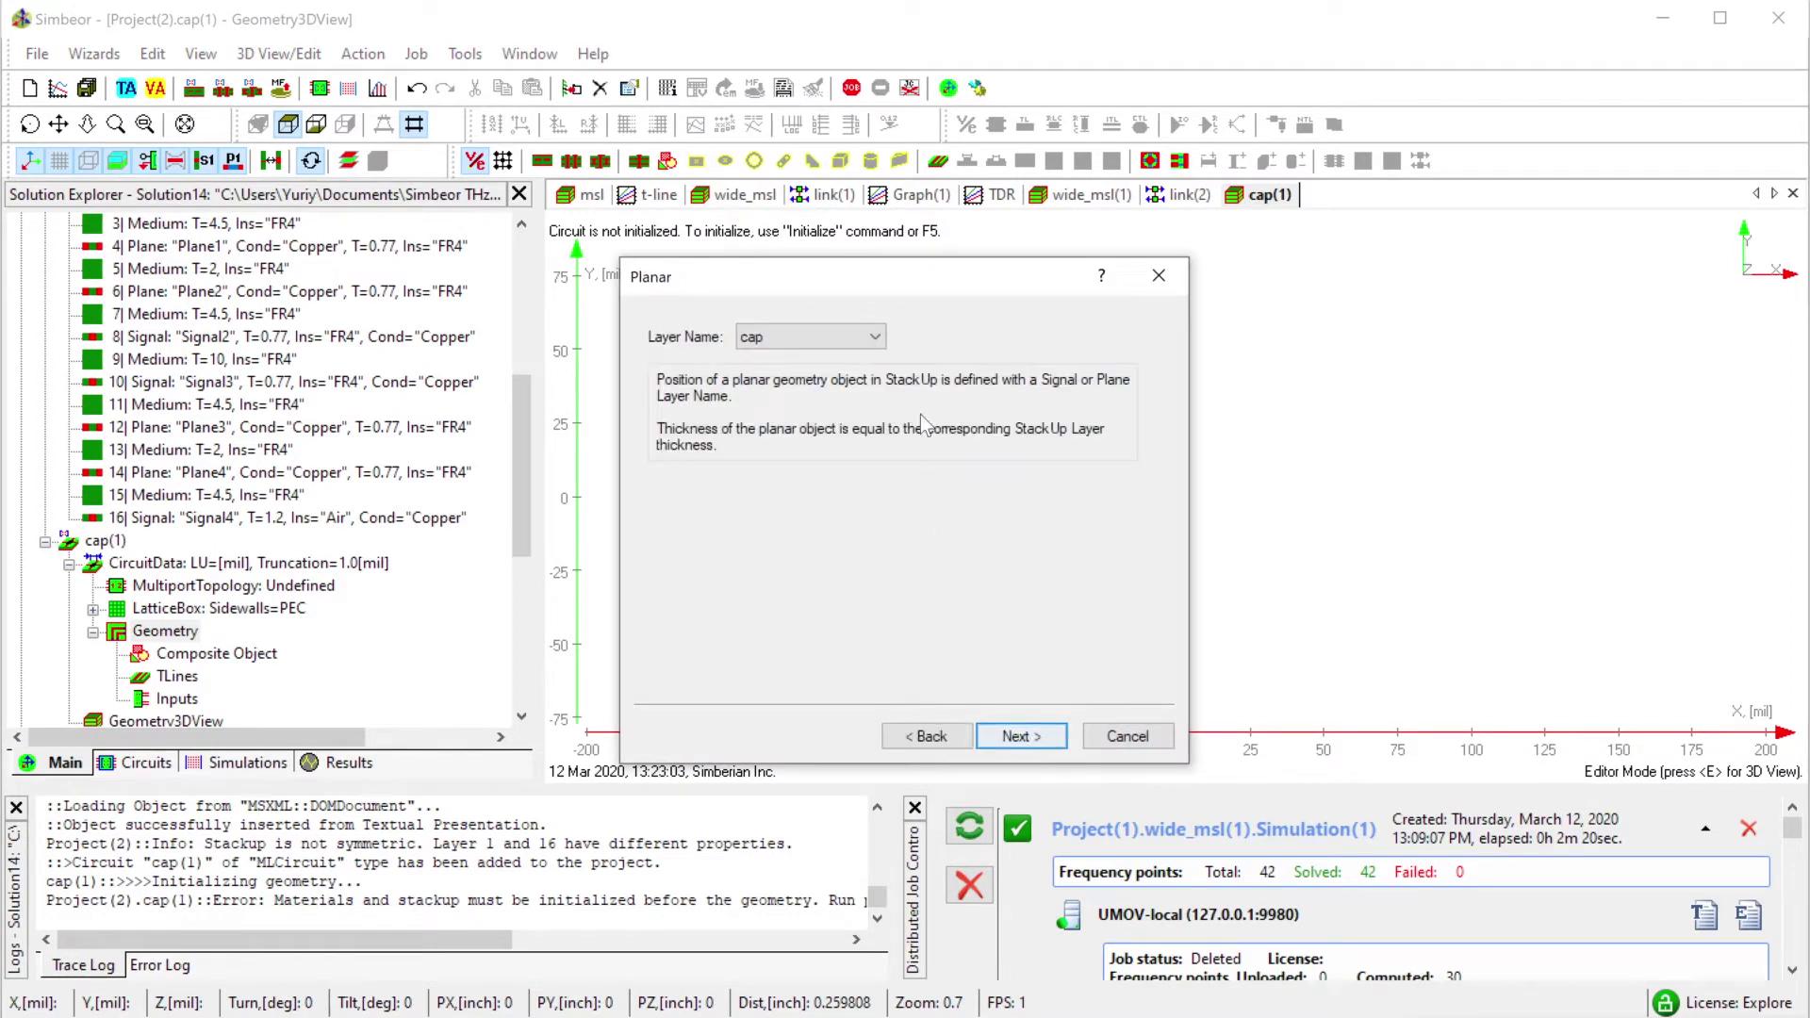
click(1032, 735)
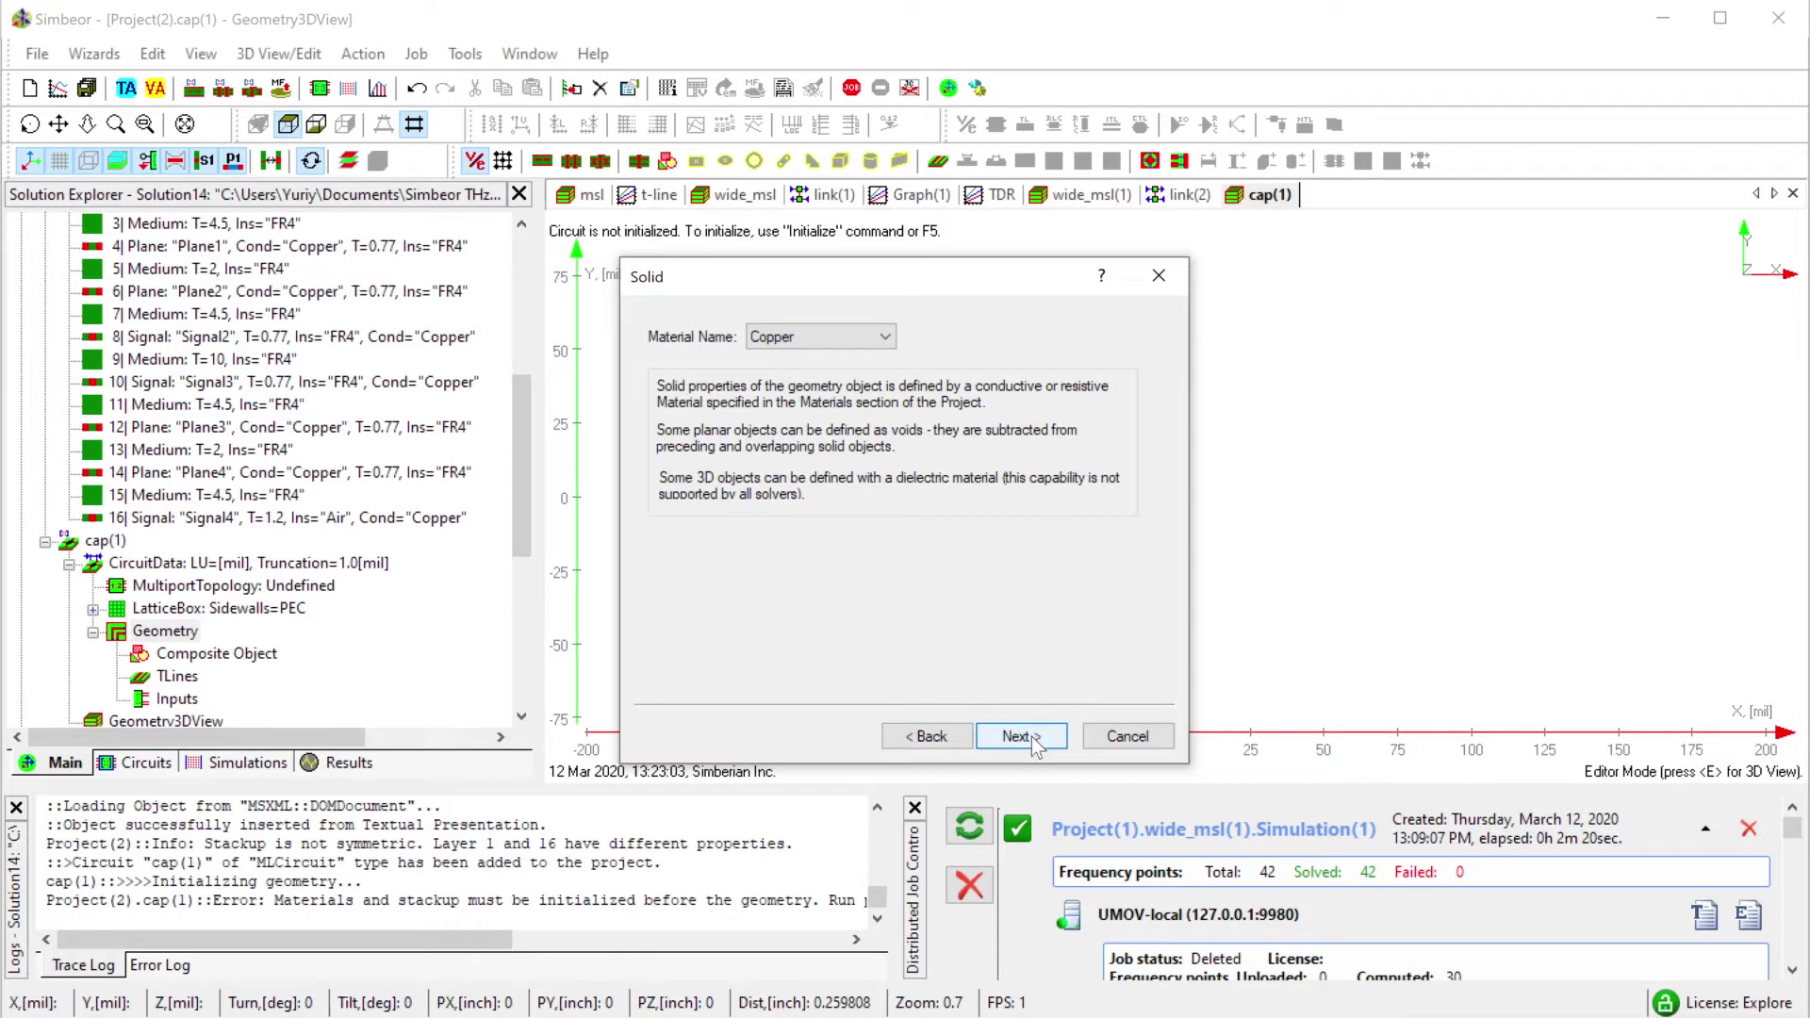
click(1024, 740)
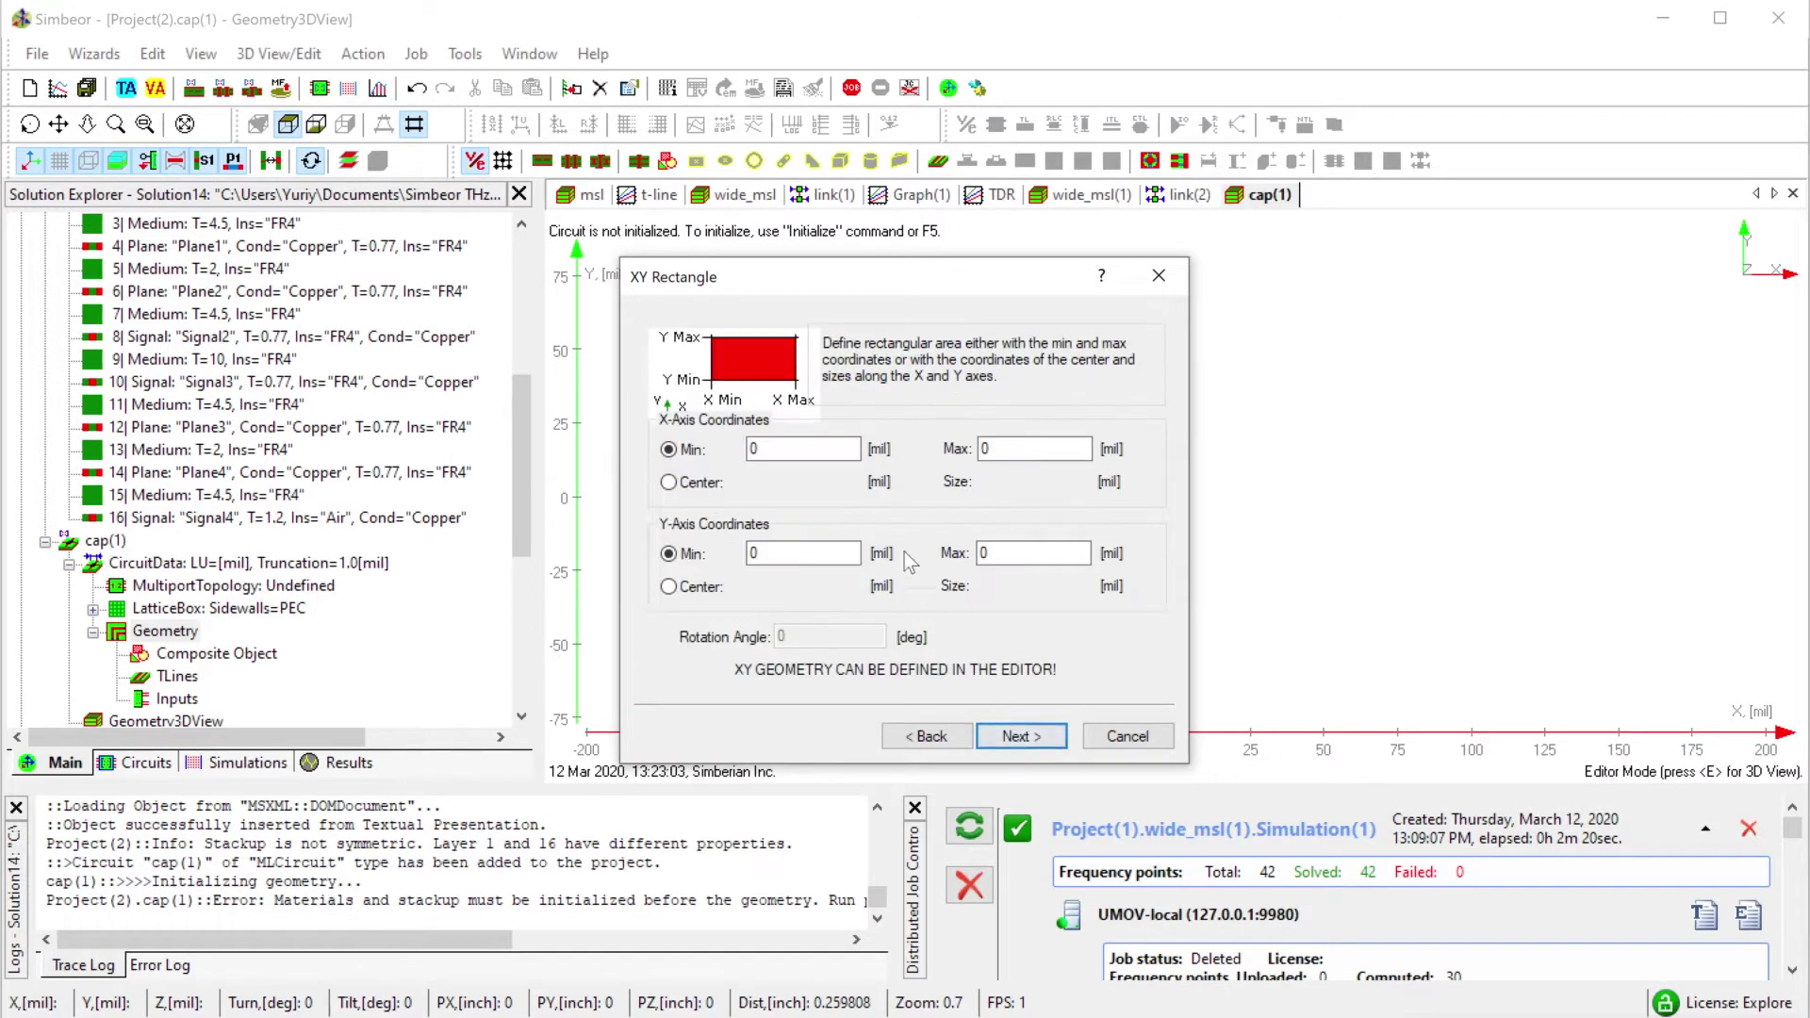
click(688, 483)
double_click(1042, 491)
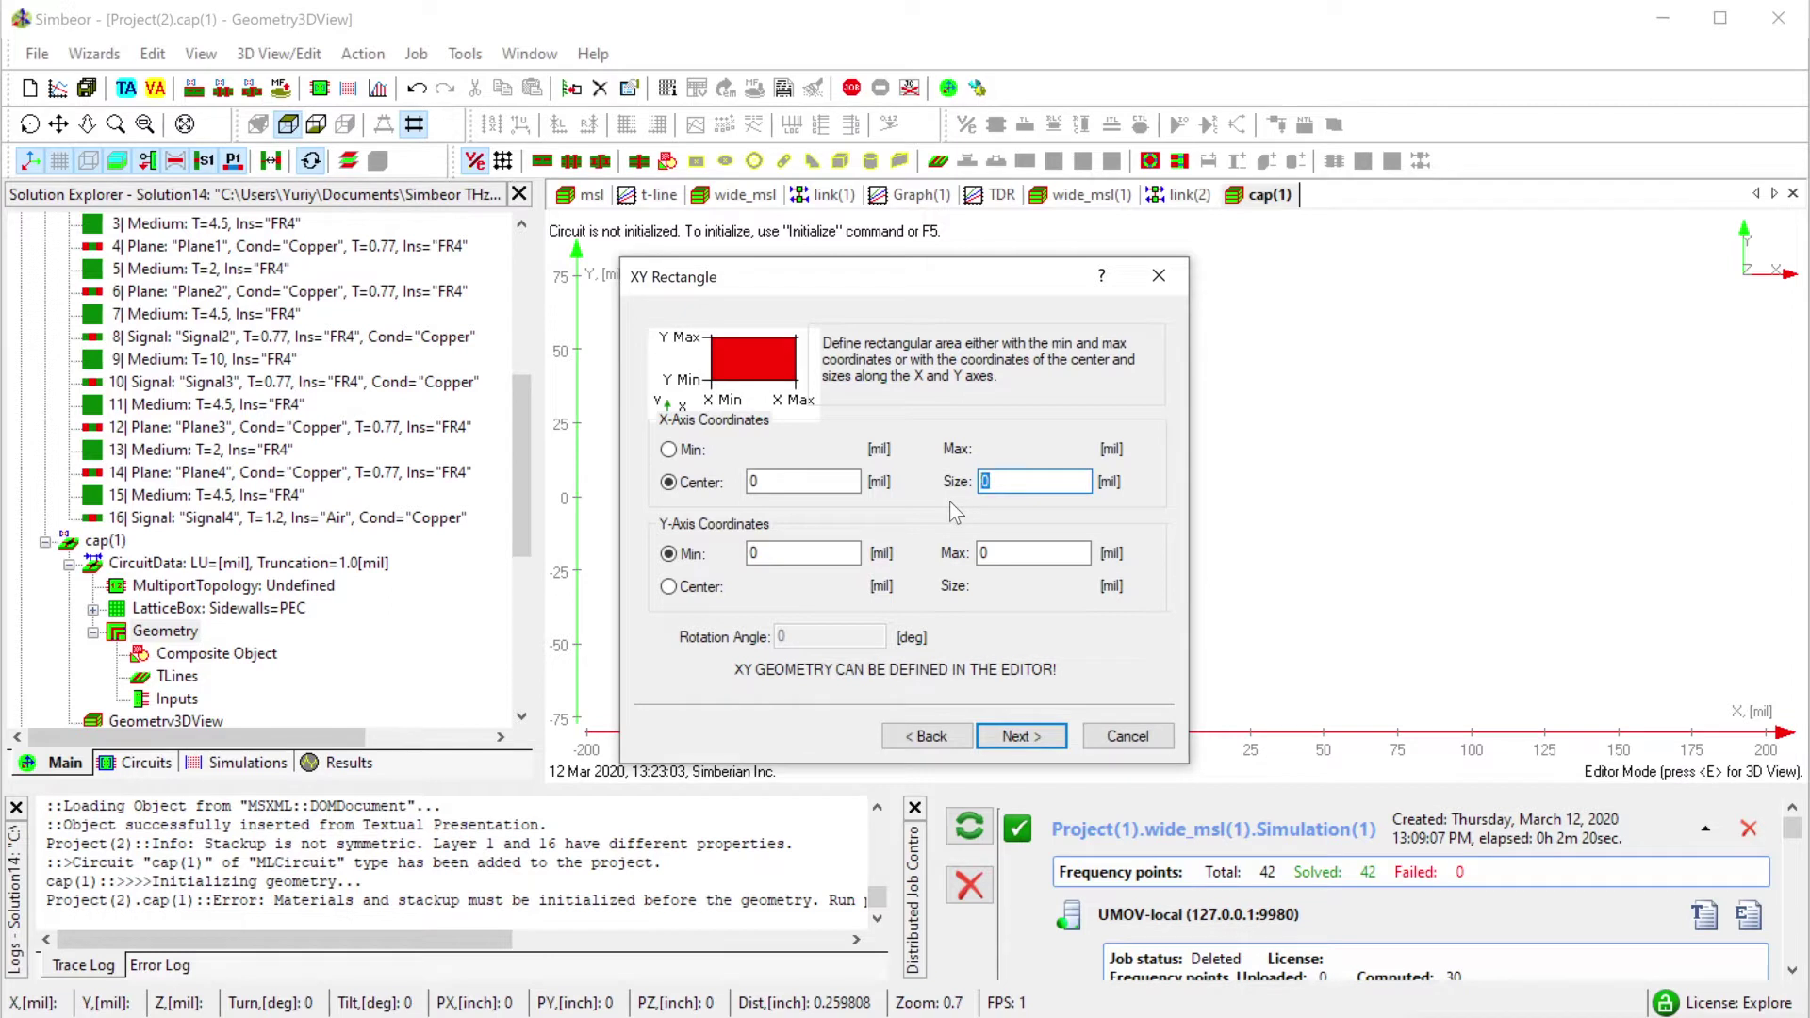
text(40)
click(693, 586)
double_click(1037, 585)
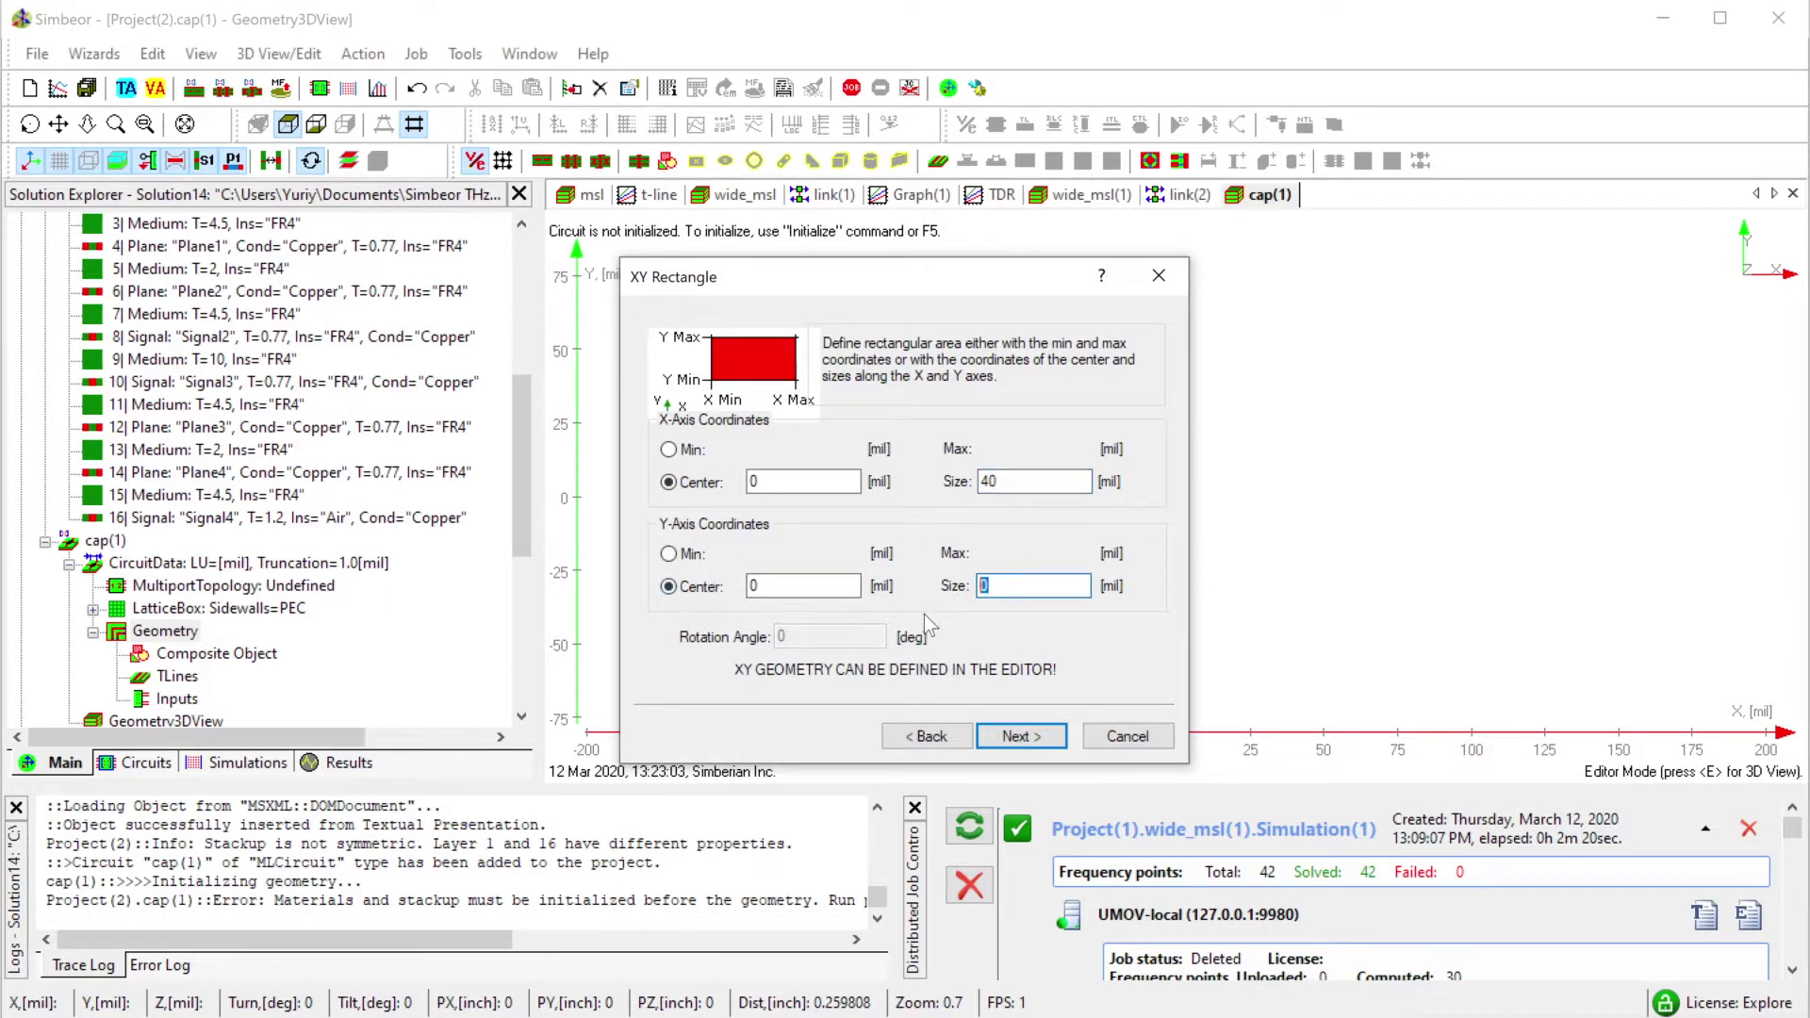
text(0)
click(1053, 743)
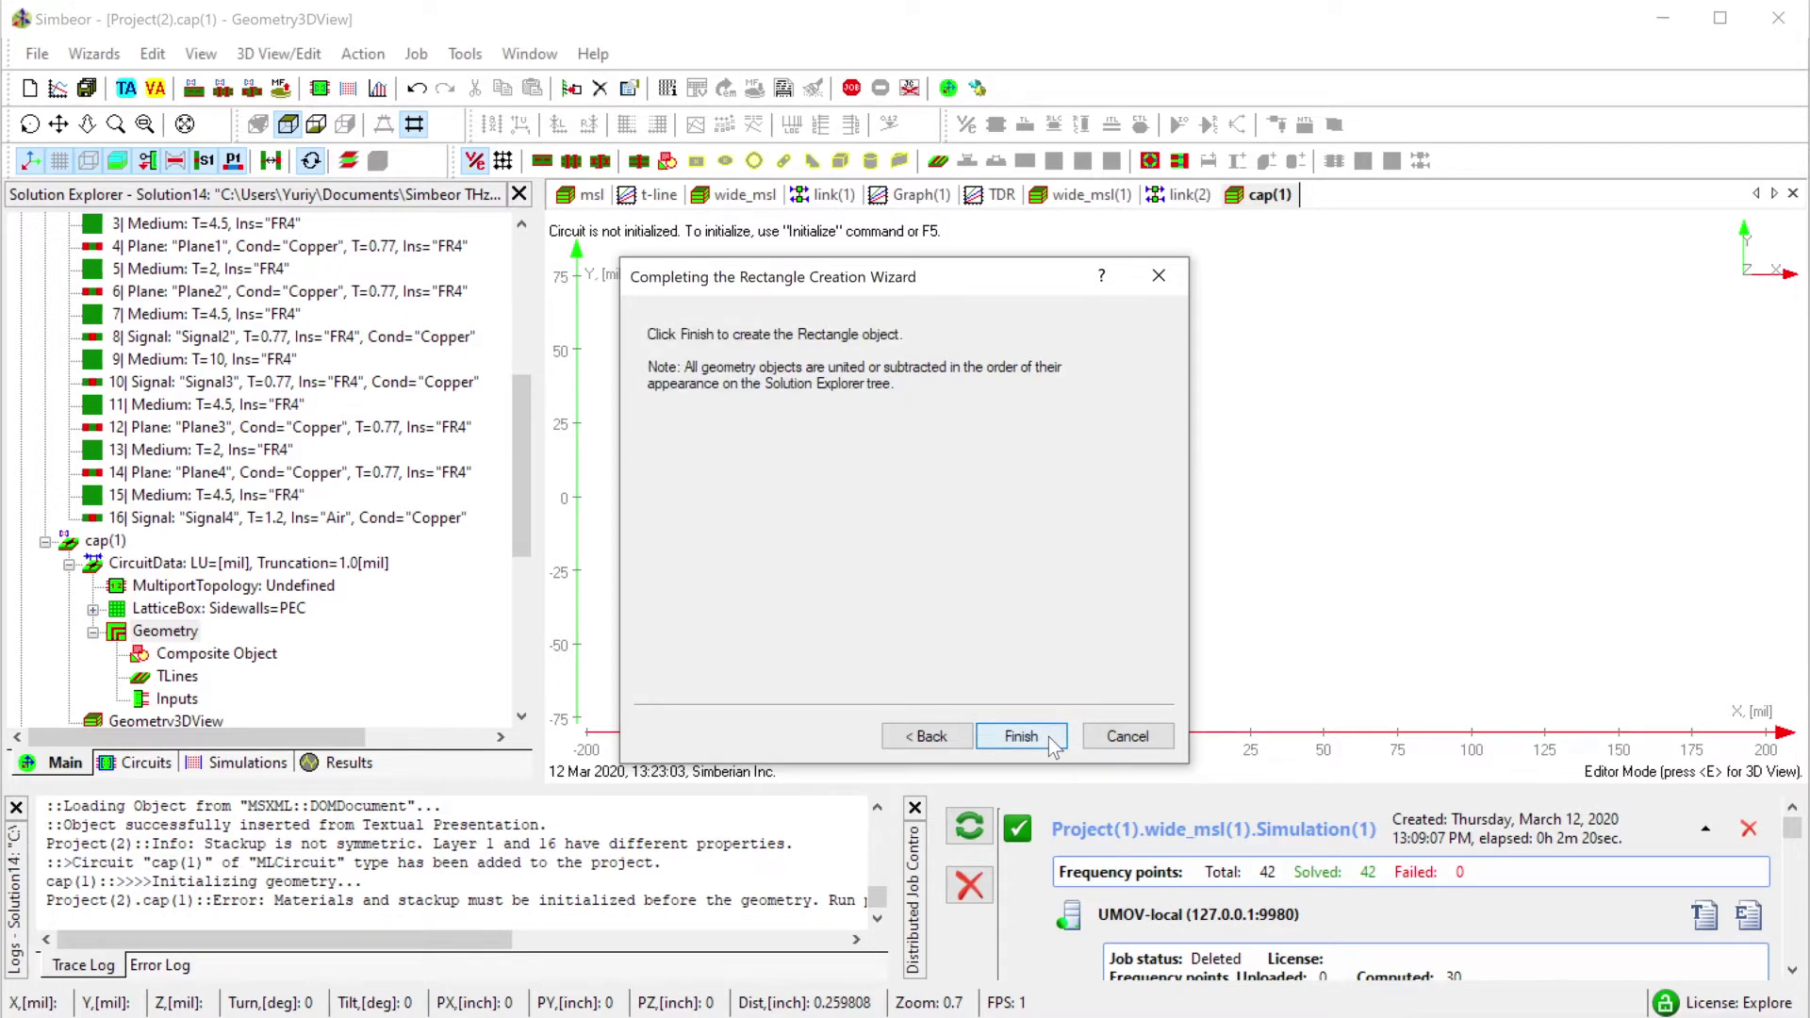
click(1021, 736)
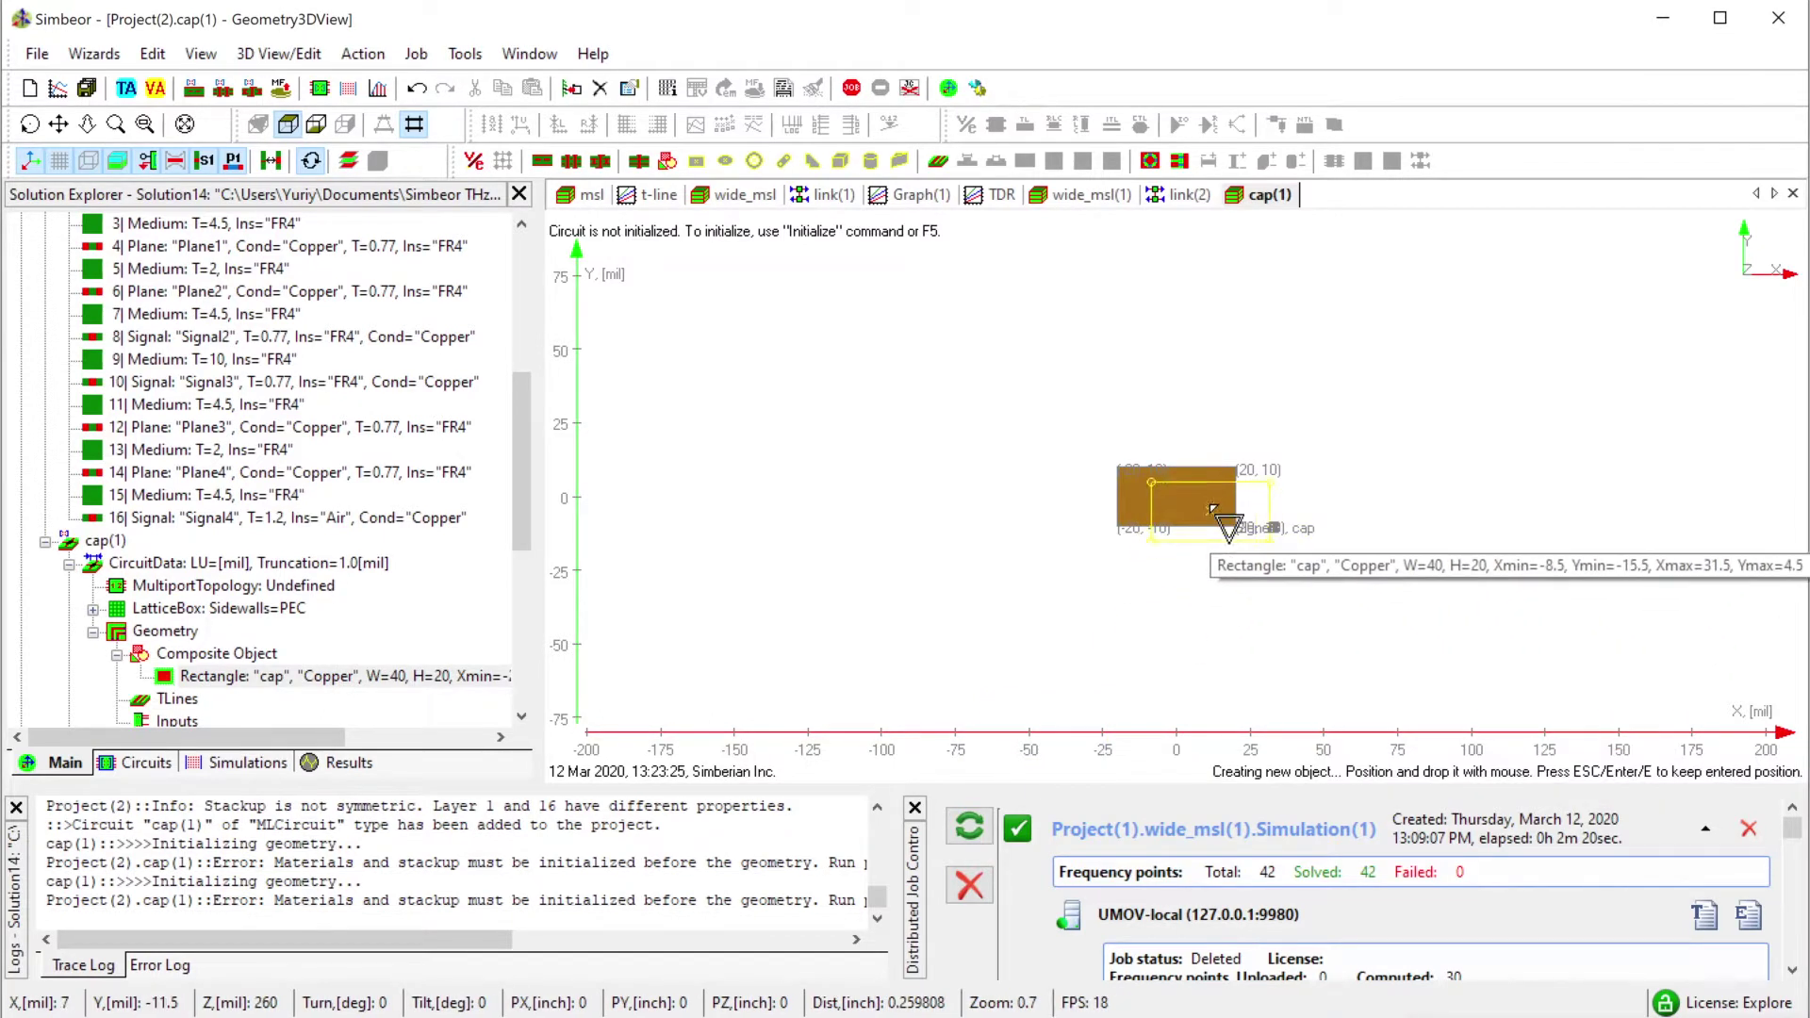
Confirm the cap rectangle's position, spanning X ±20 and Y ±10 mil.
key(Return)
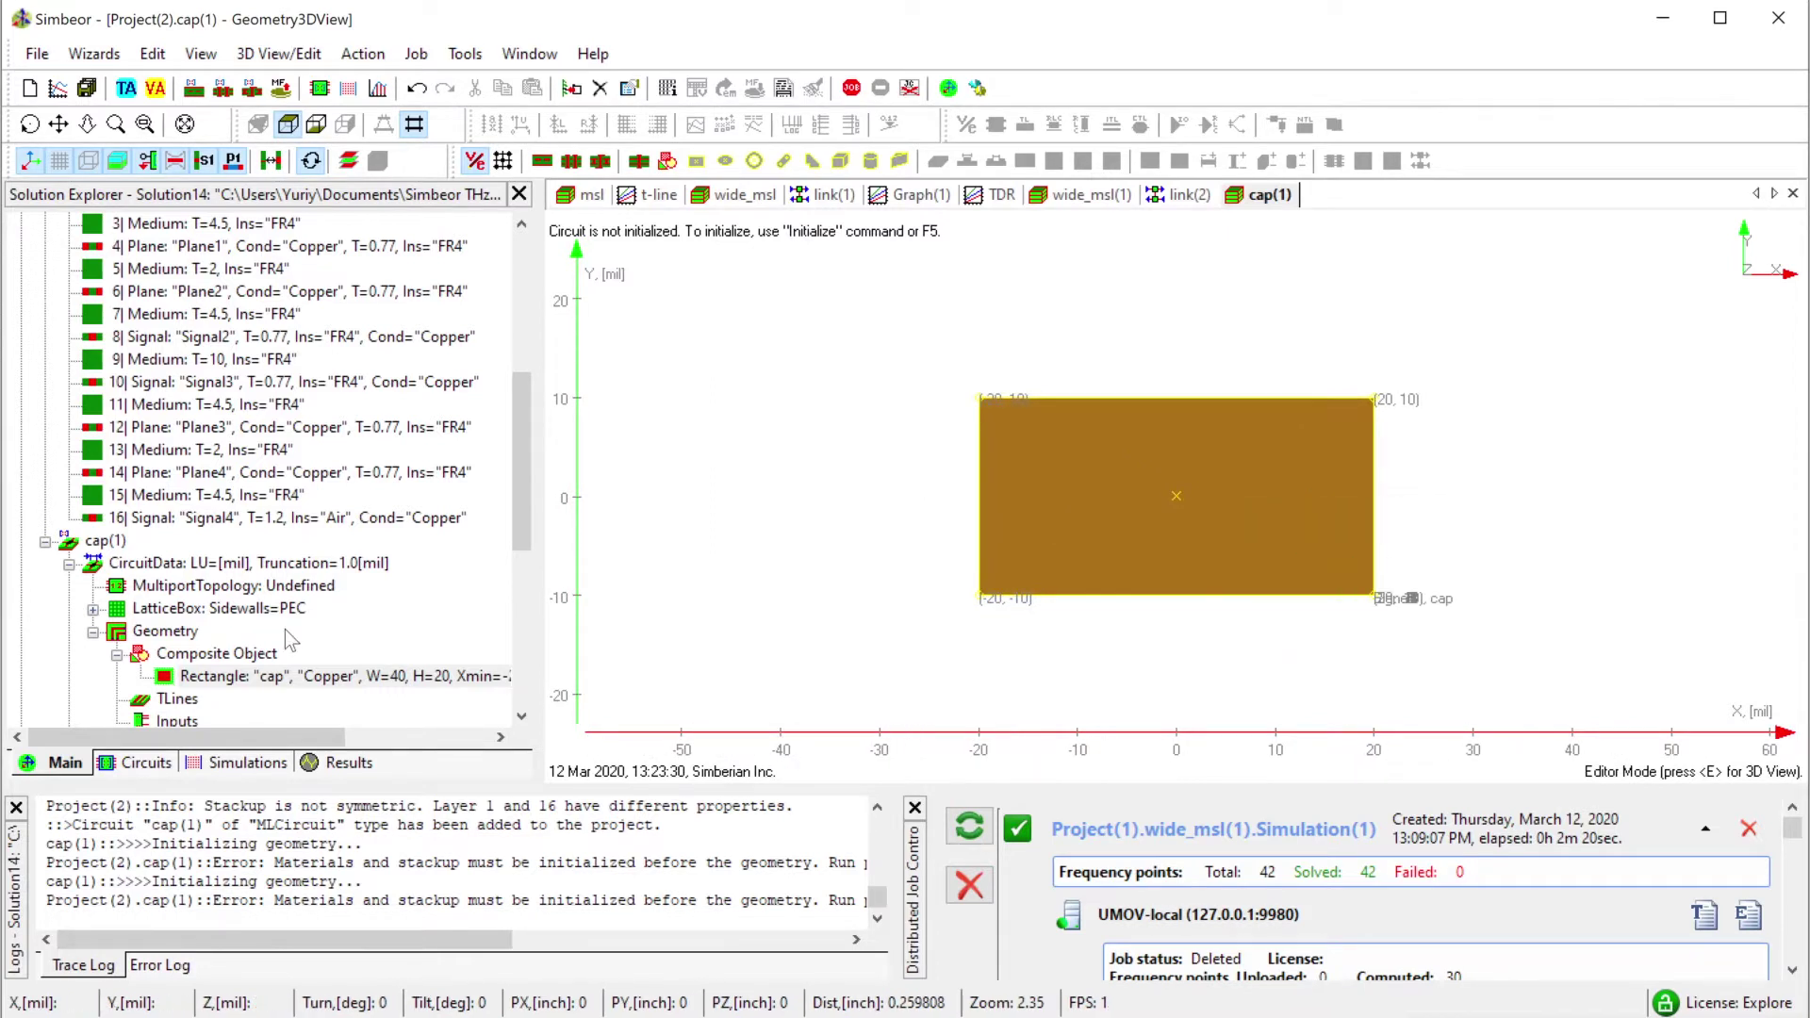
scroll(290, 641, down, 2)
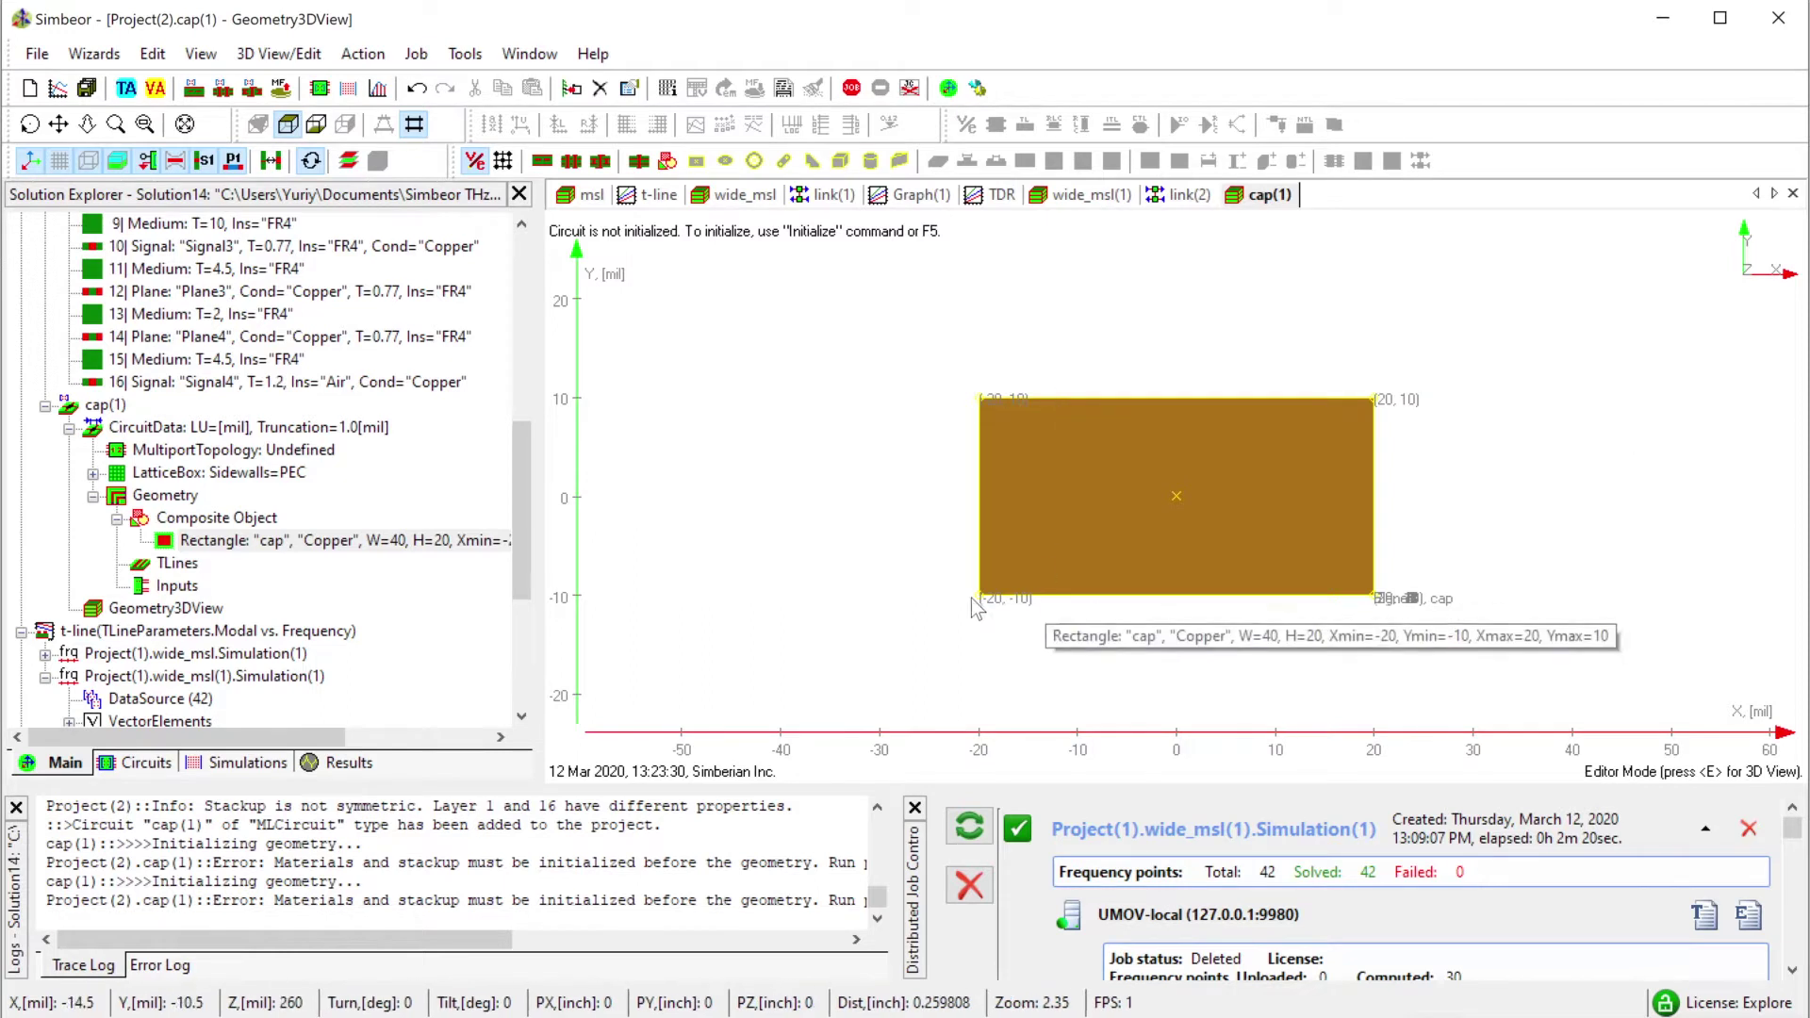
Start a new Copper rectangle assigned to the Signal1 layer.
click(698, 164)
click(1036, 736)
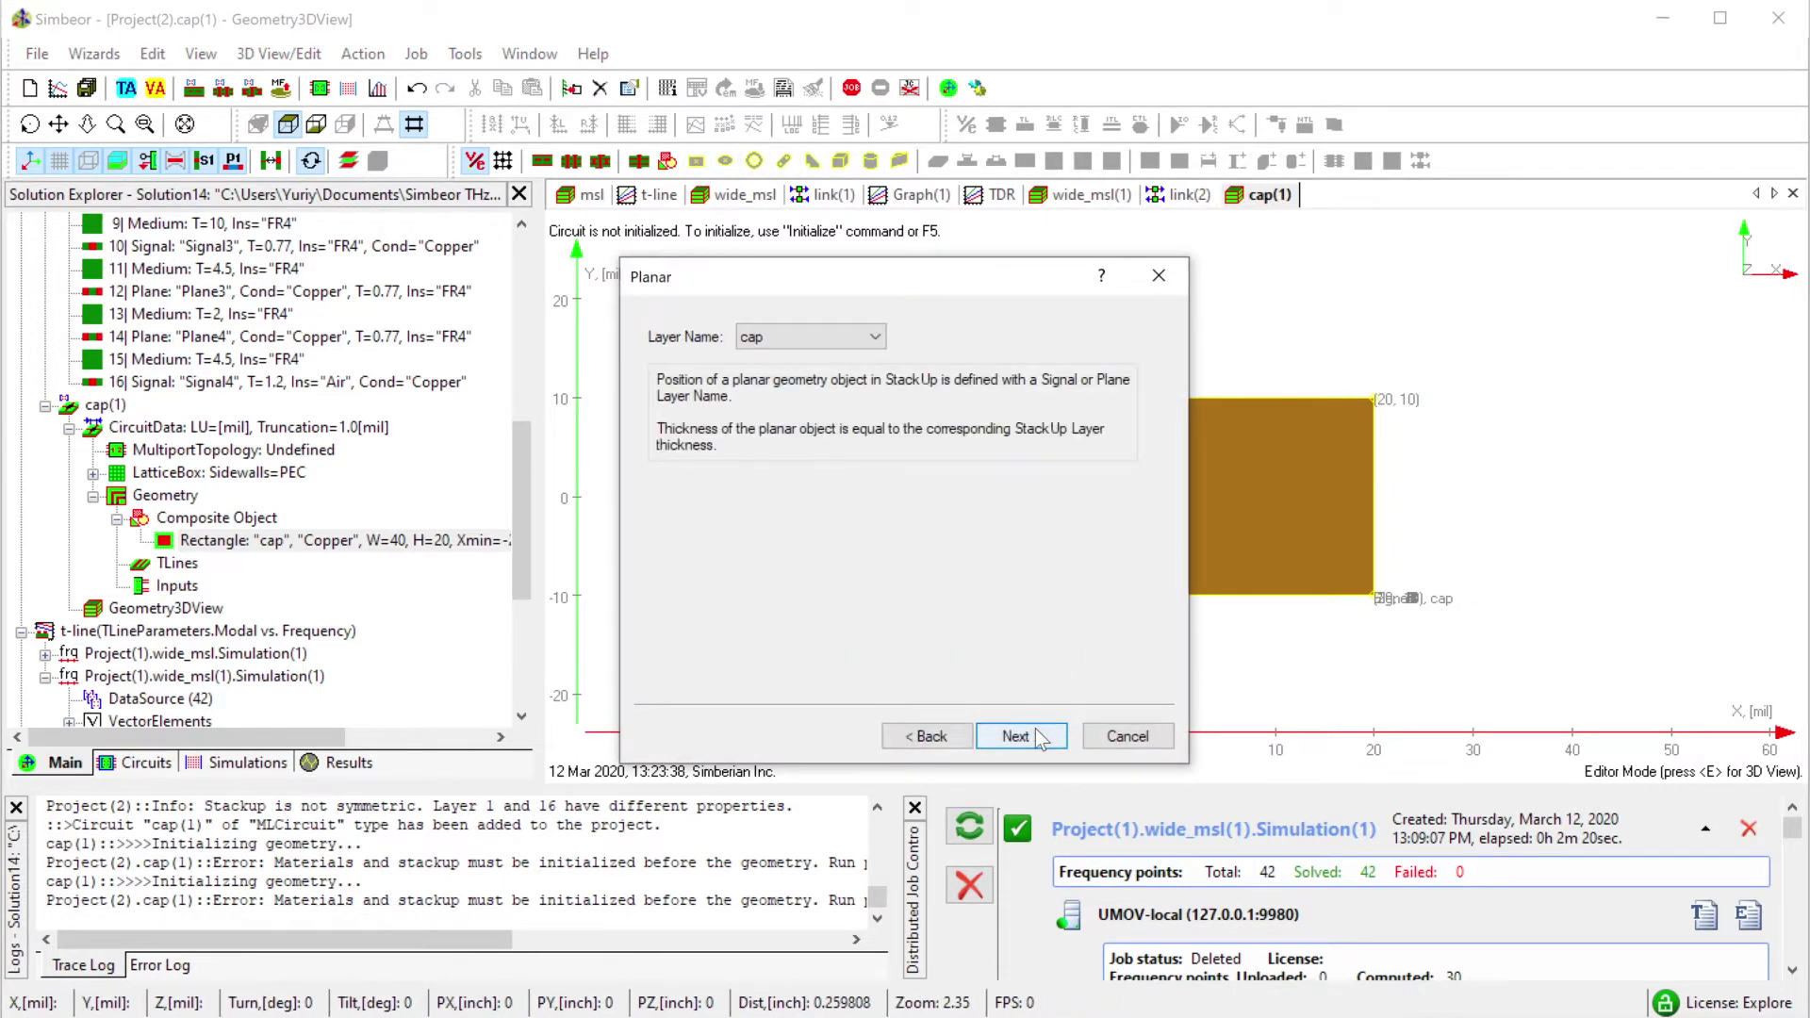
click(829, 337)
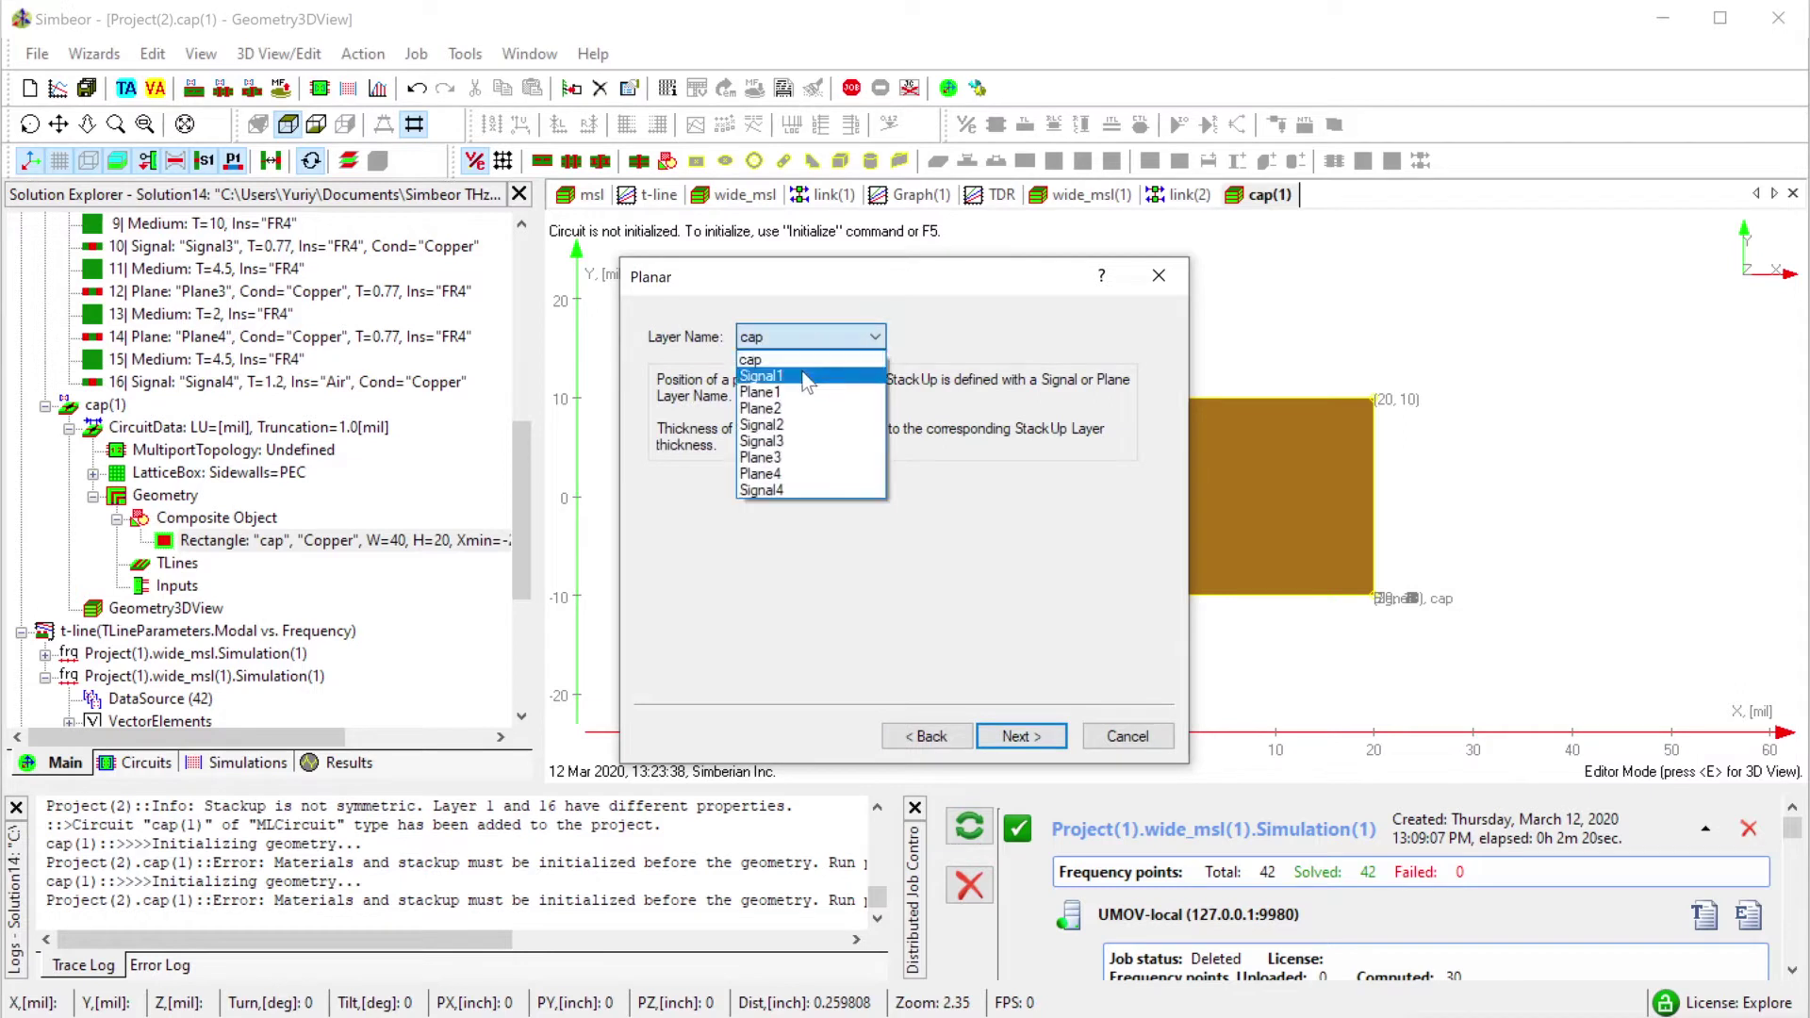
click(805, 365)
click(1008, 733)
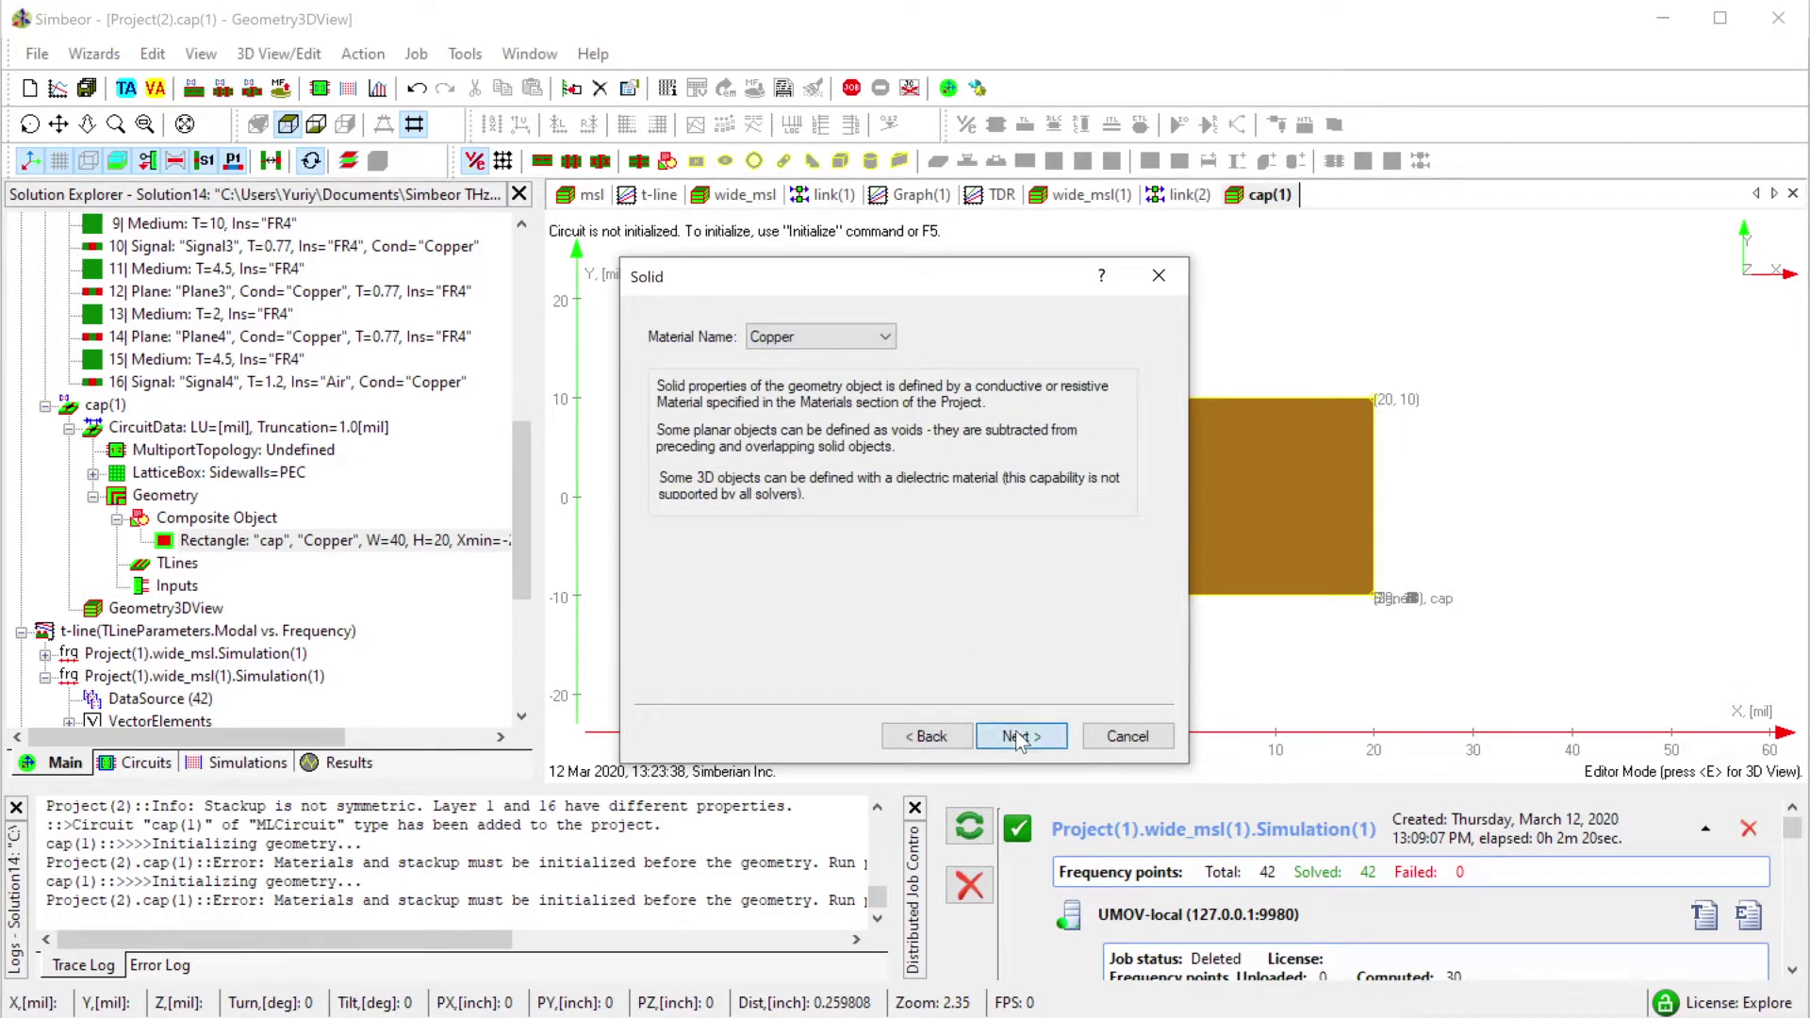
click(1009, 733)
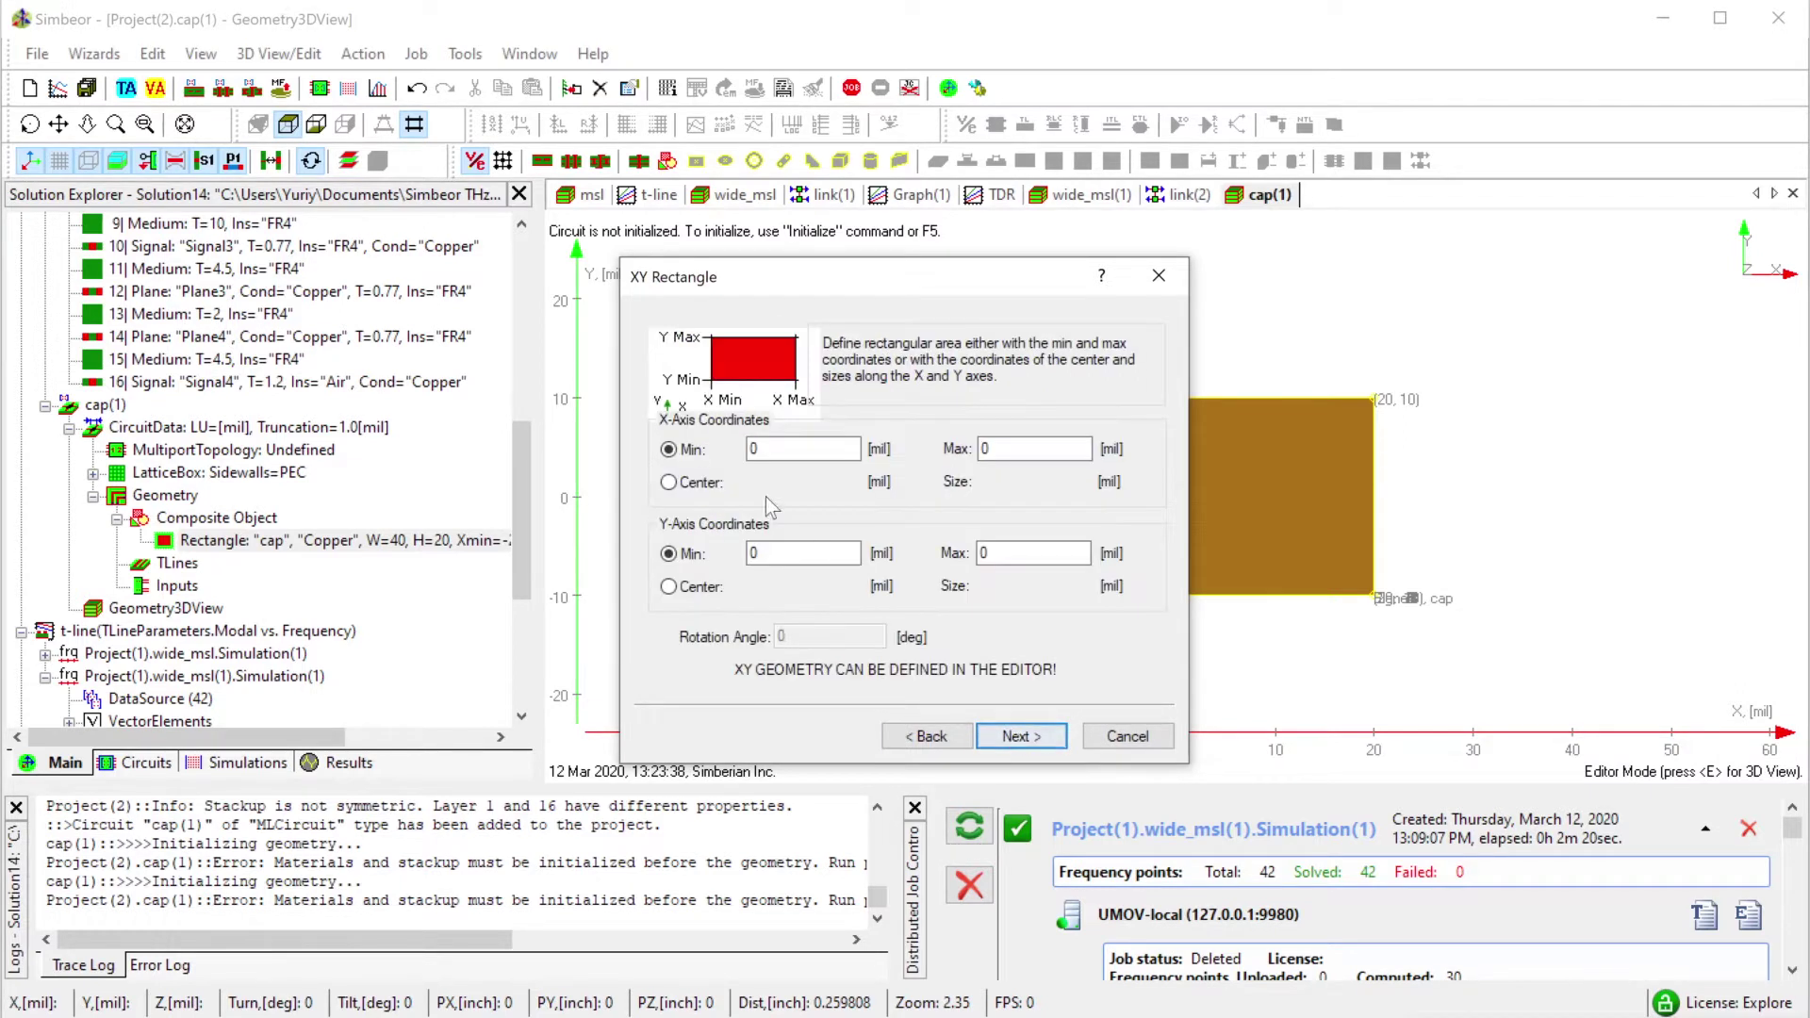
Size the Signal1 rectangle 20 by 20 mil, centred in X and Y, and create it.
click(669, 483)
click(1014, 484)
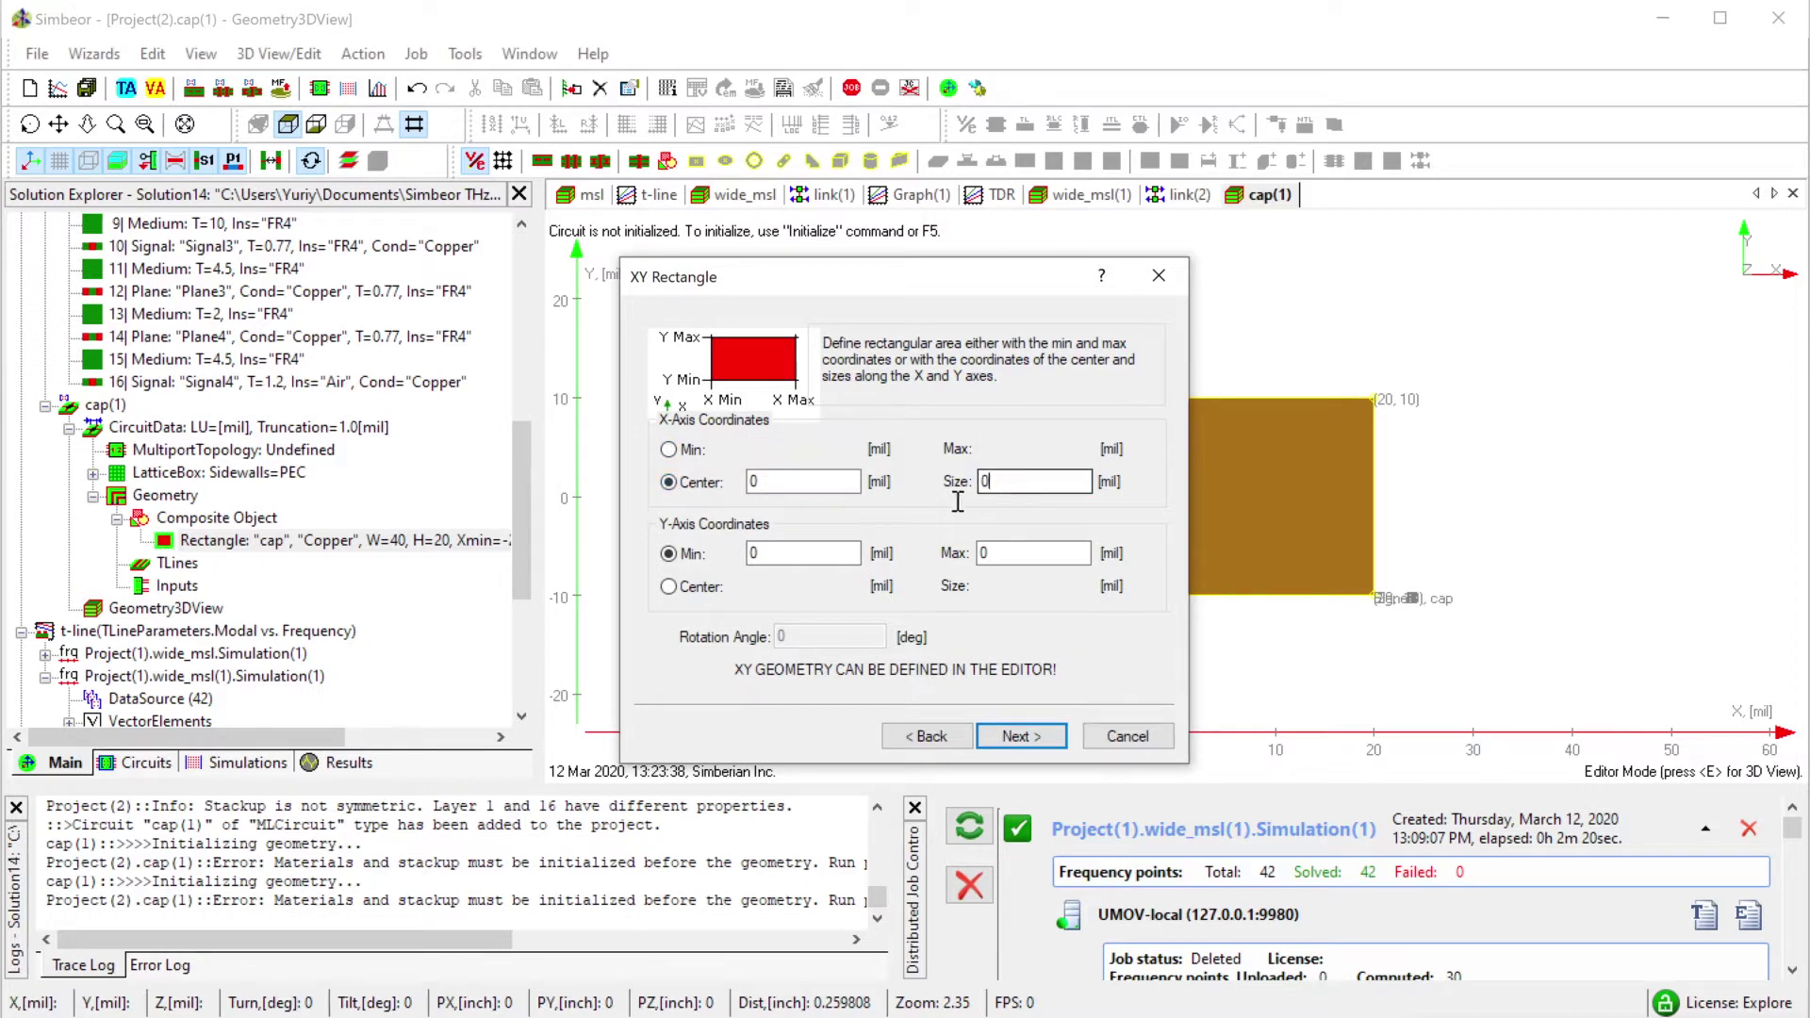
text(202)
click(685, 587)
click(1015, 586)
text(20)
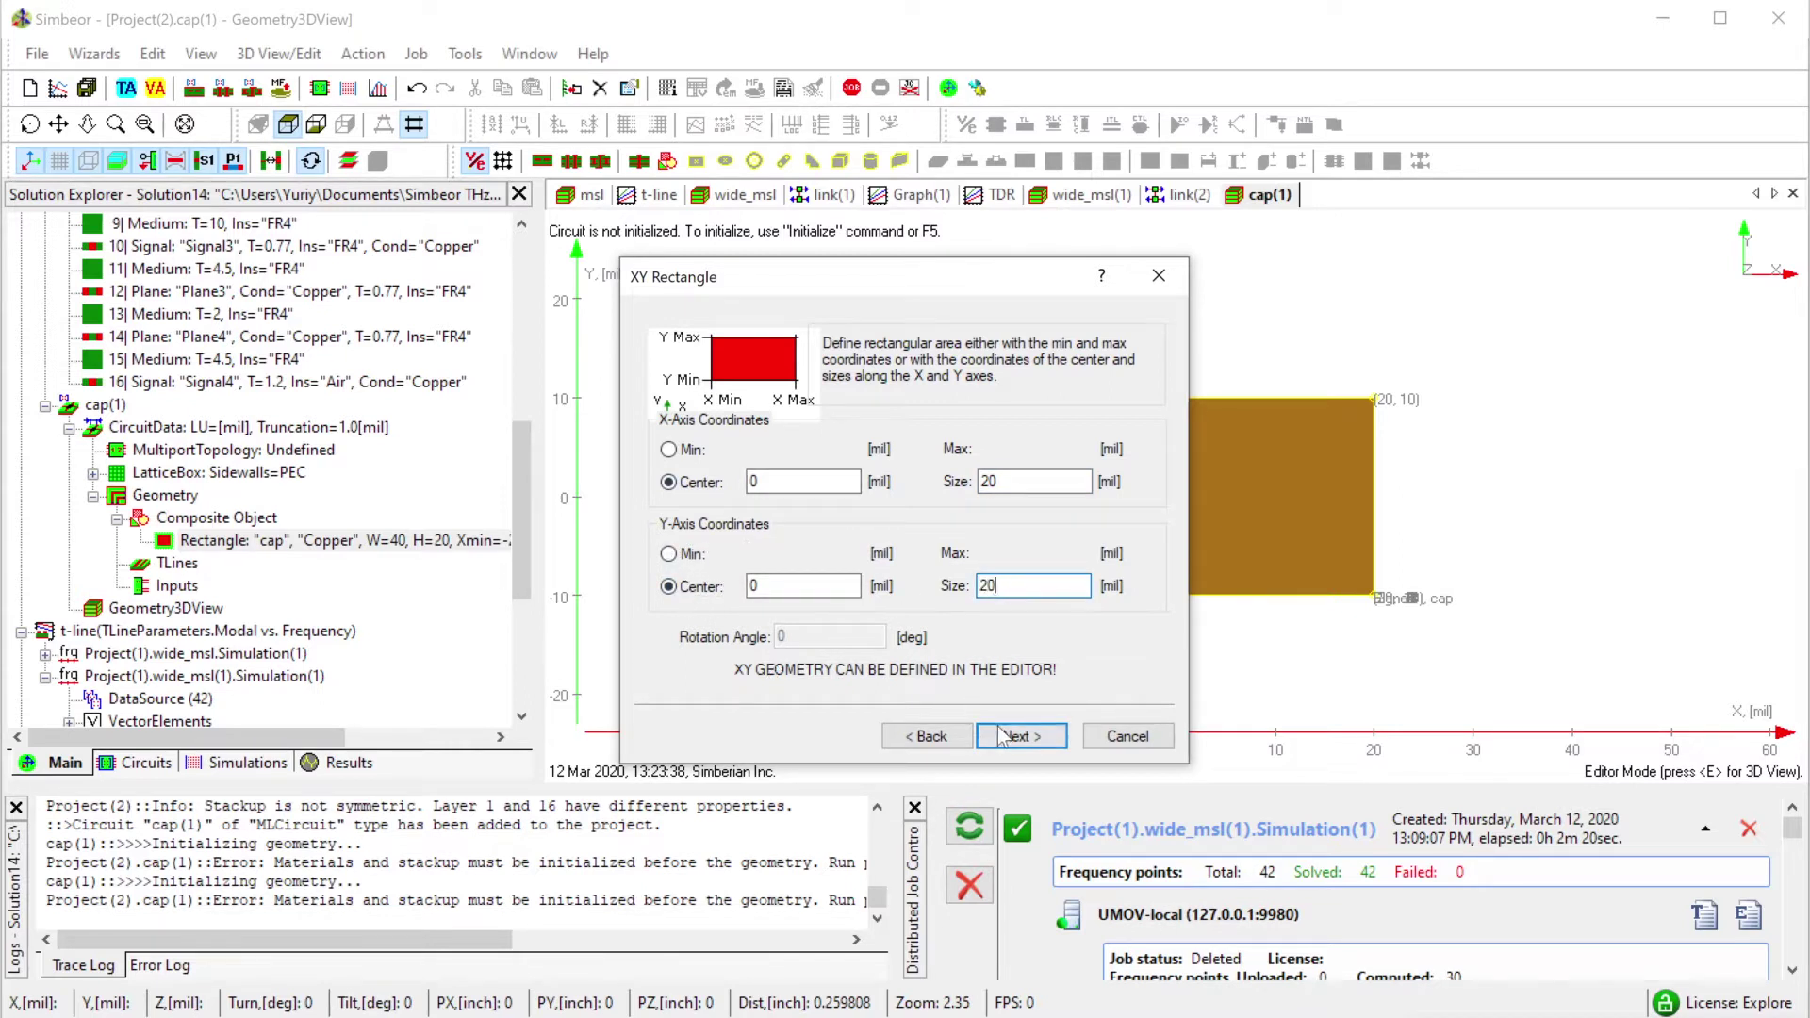
click(1021, 735)
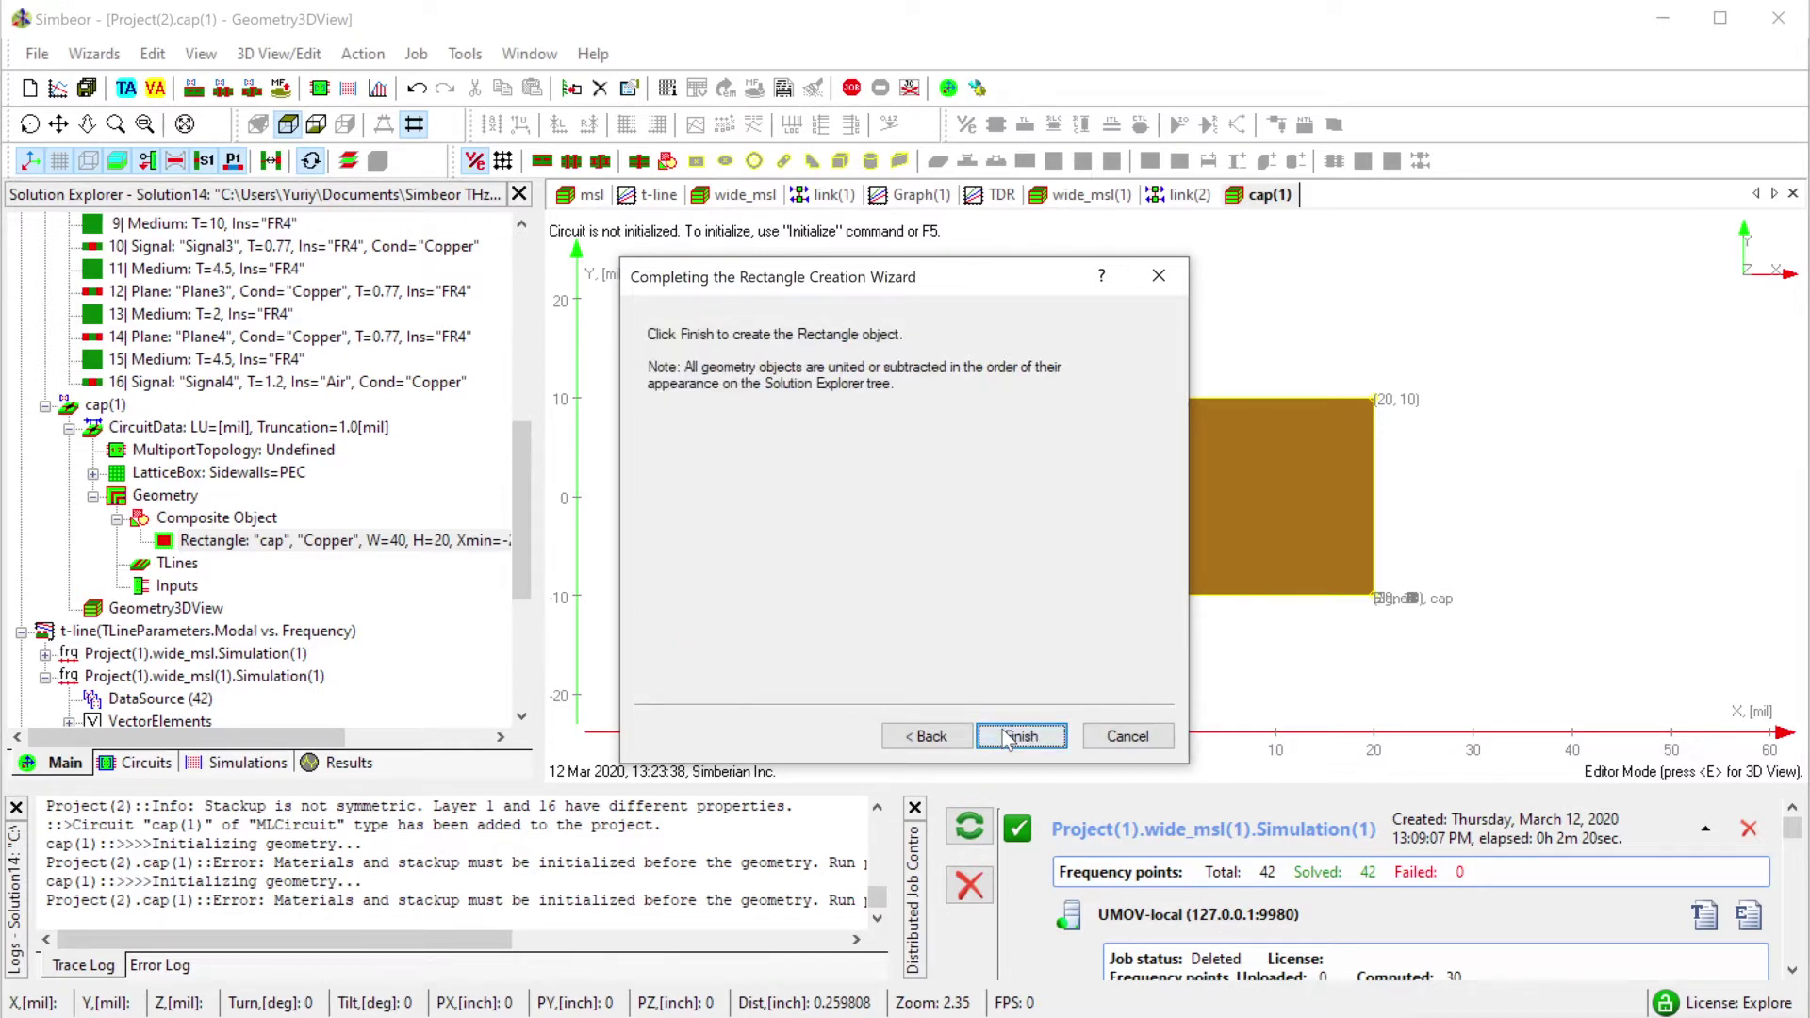
click(1021, 735)
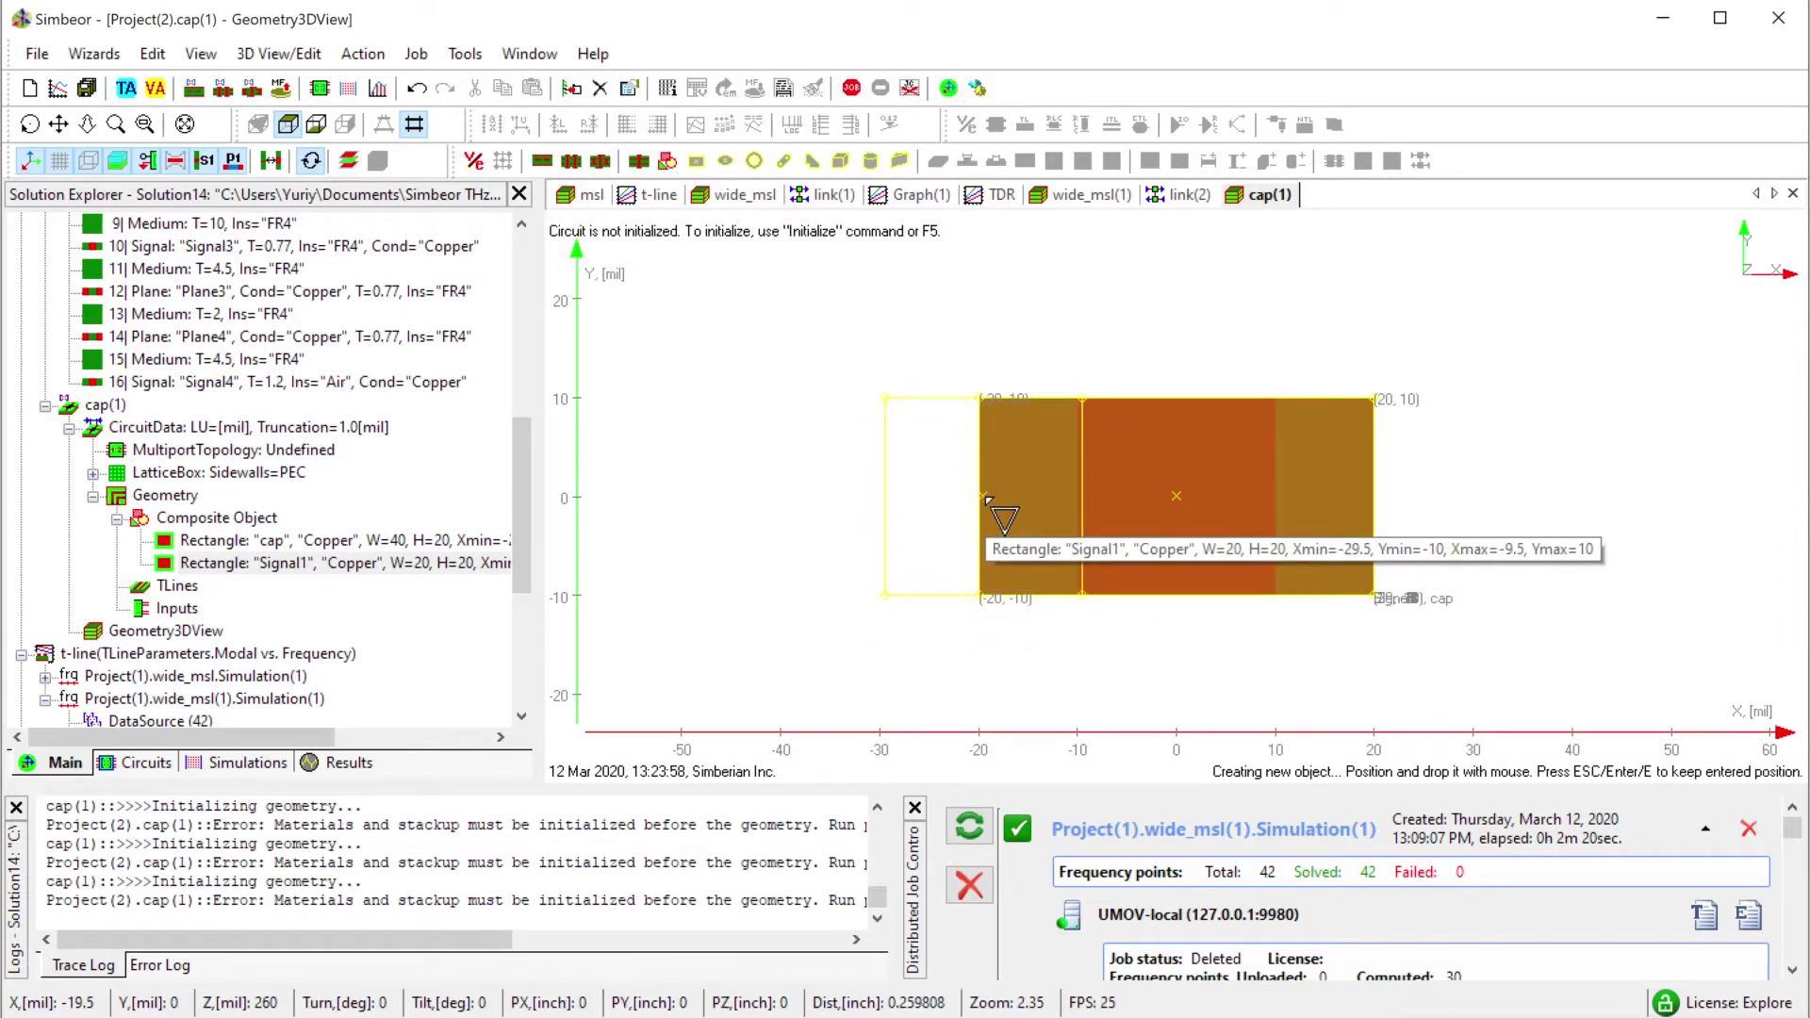
Place the Signal1 pad at X −30 to −10 mil, check CircuitData coordinate truncation, reselect the pad.
scroll(988, 500, up, 5)
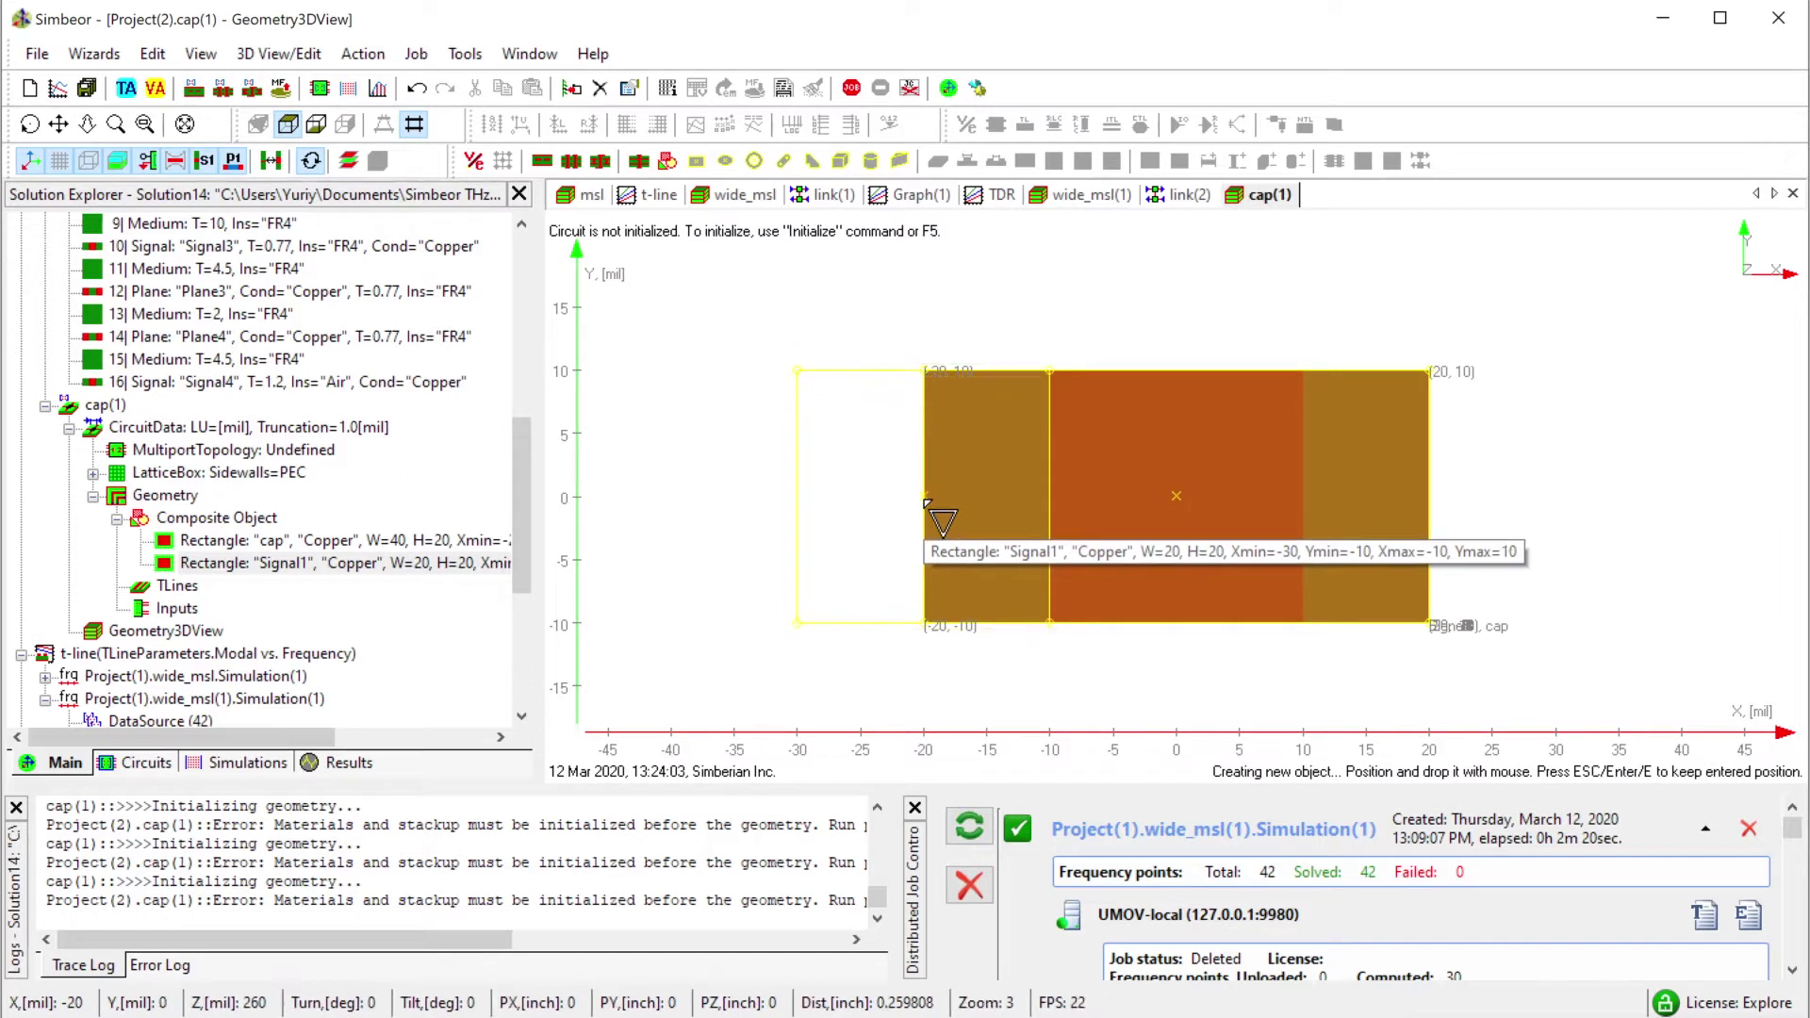
click(923, 500)
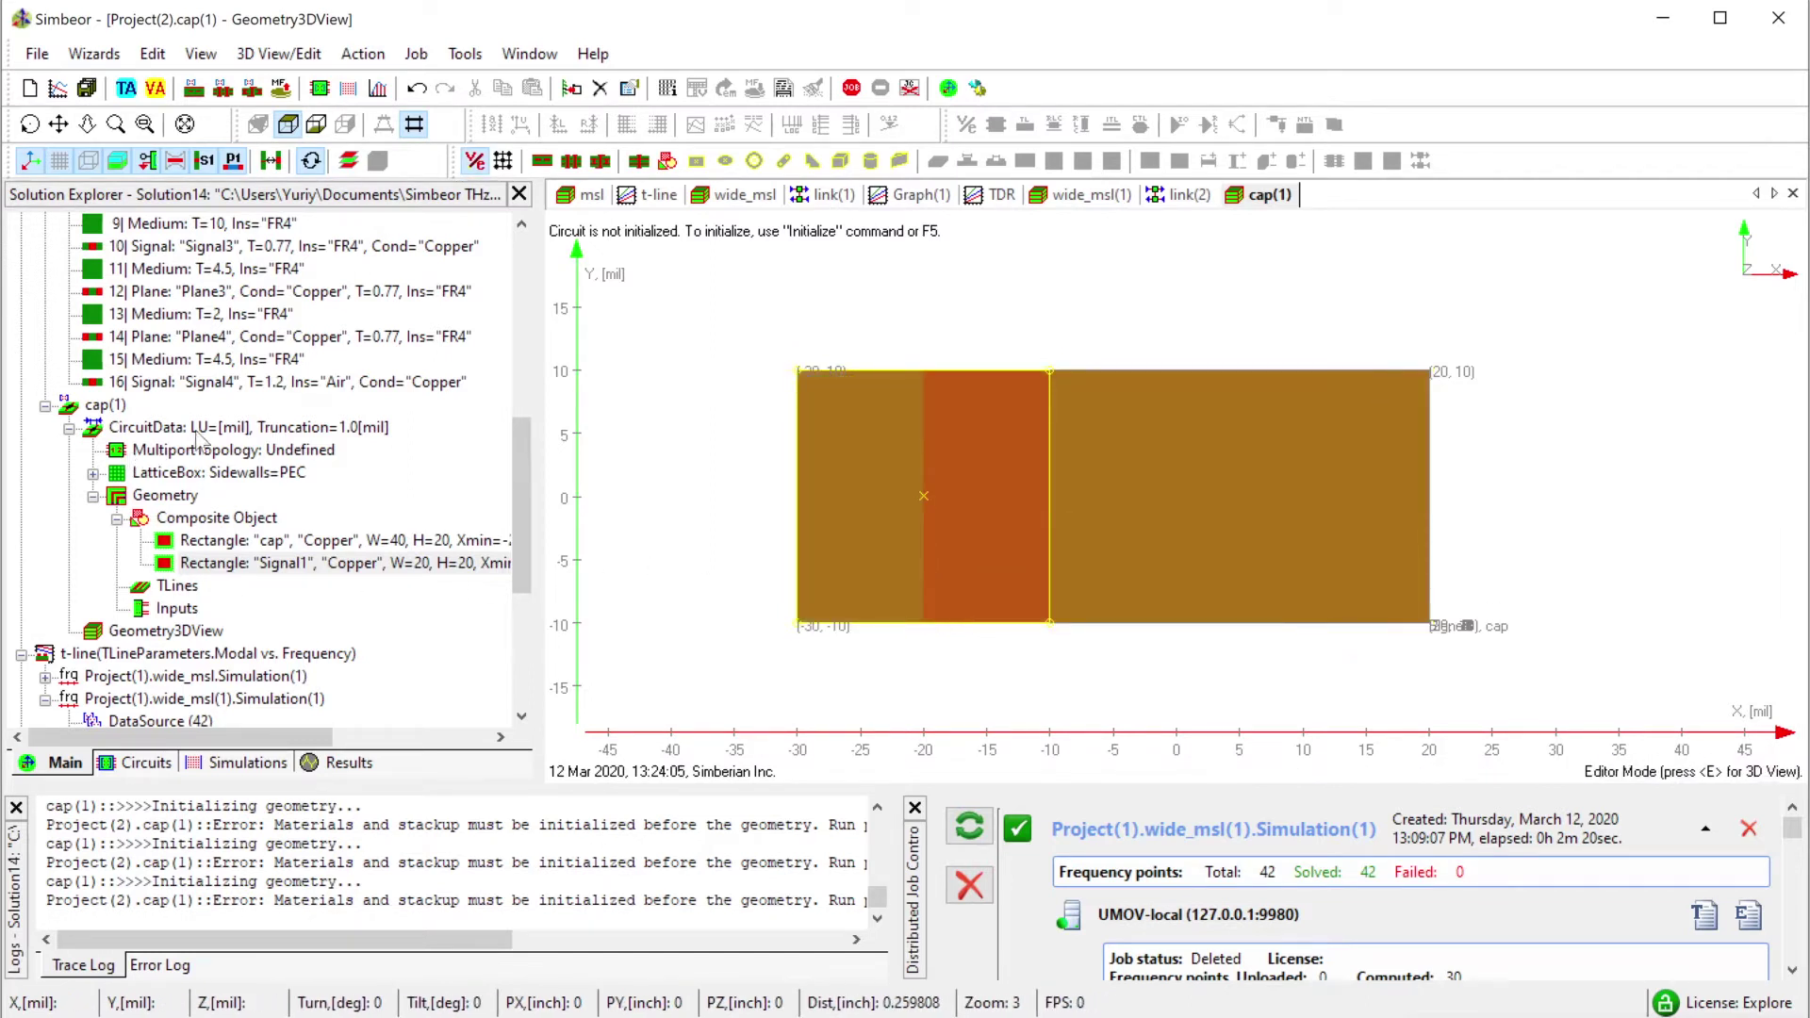
double_click(231, 429)
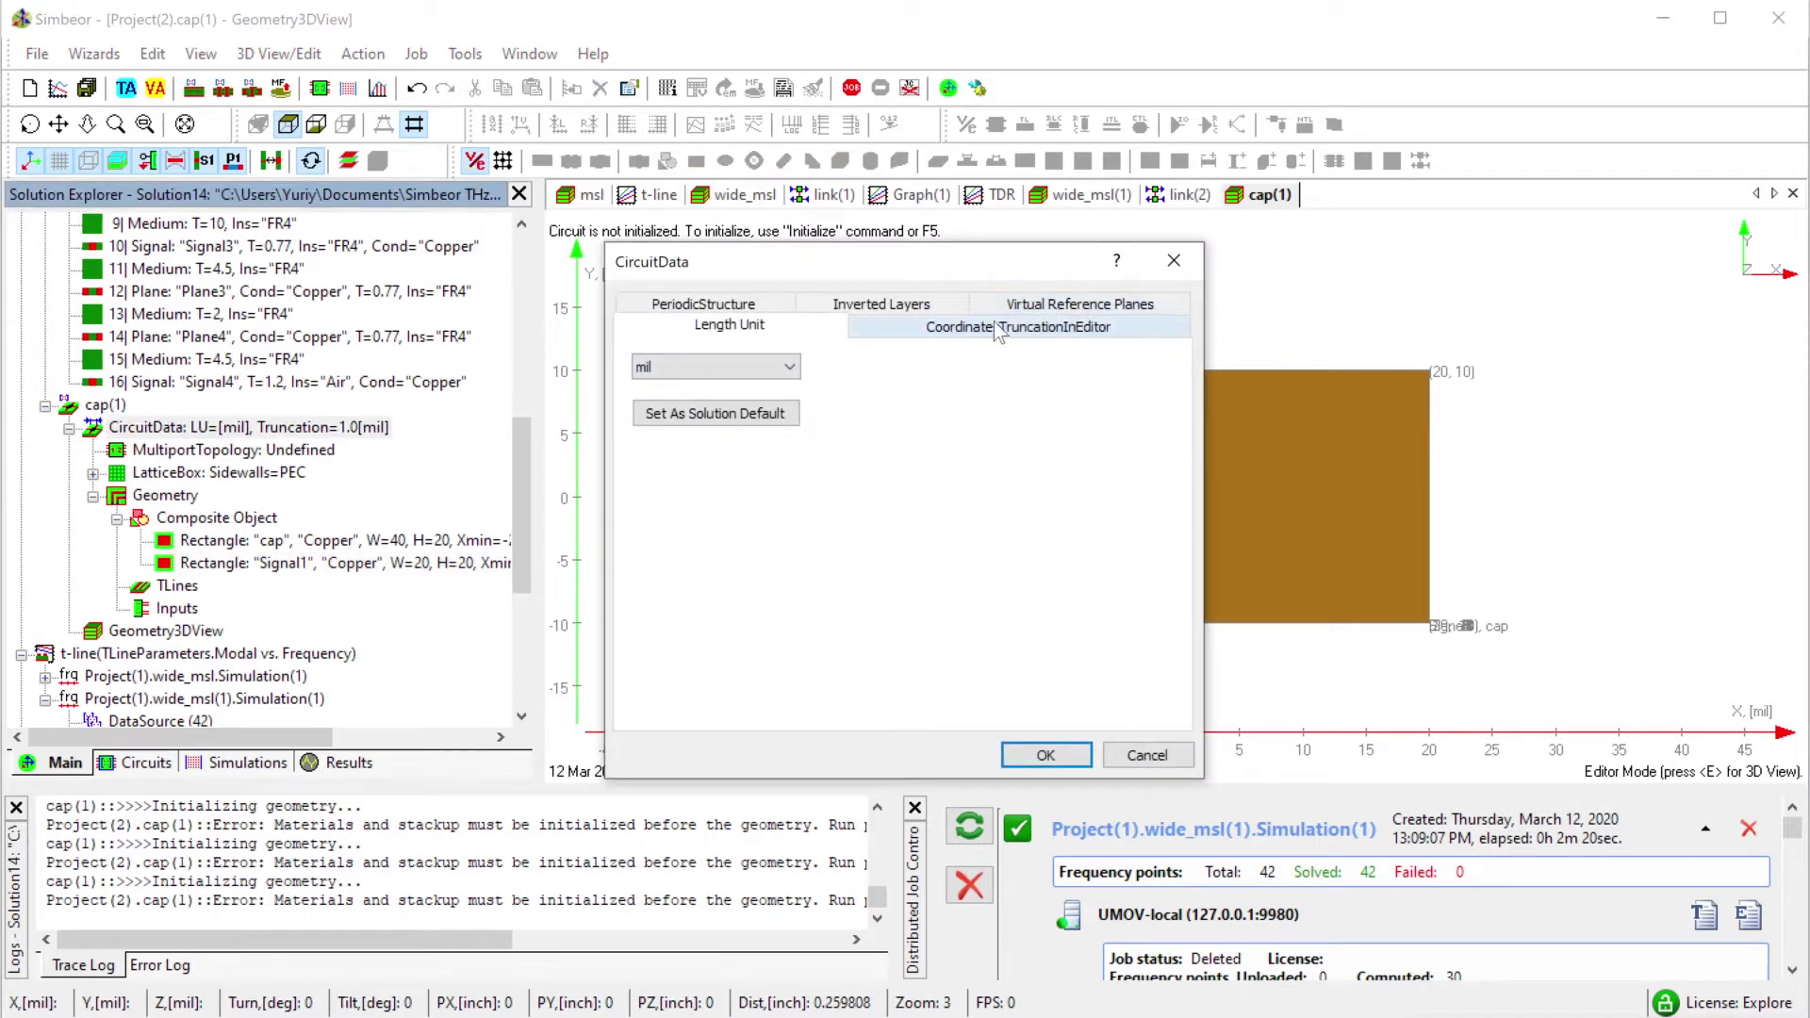
click(895, 328)
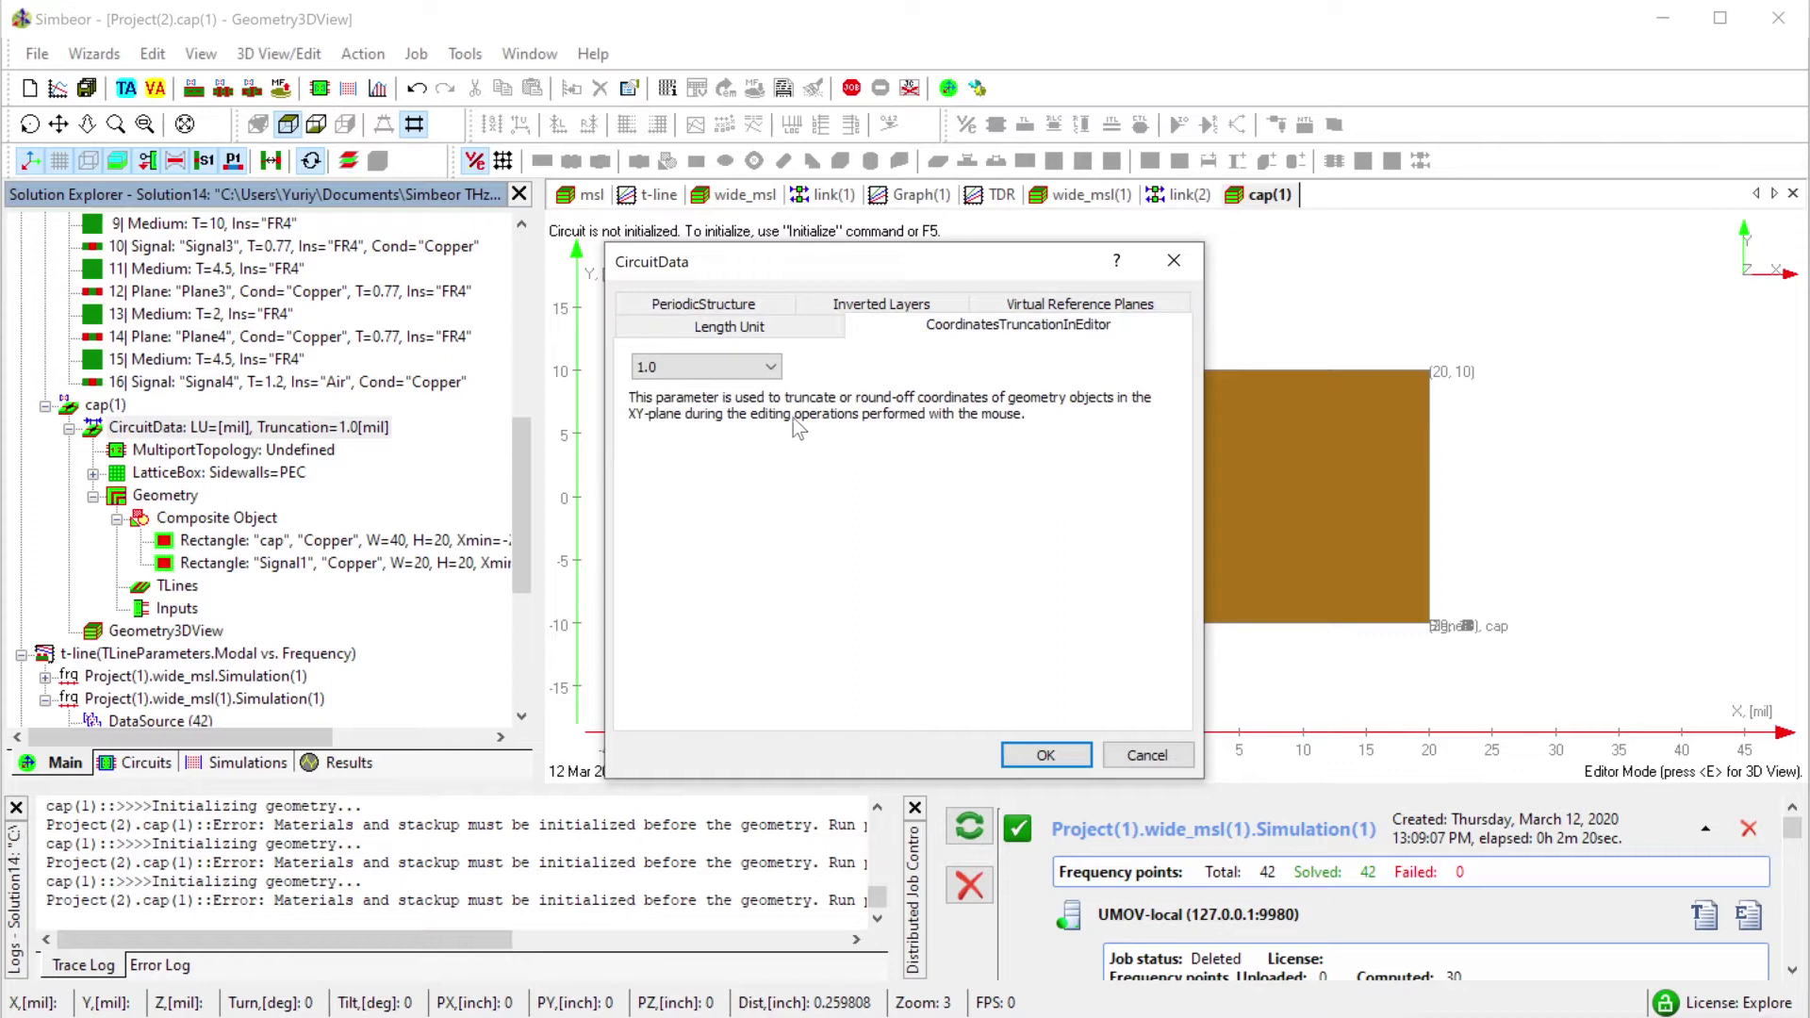
click(1146, 755)
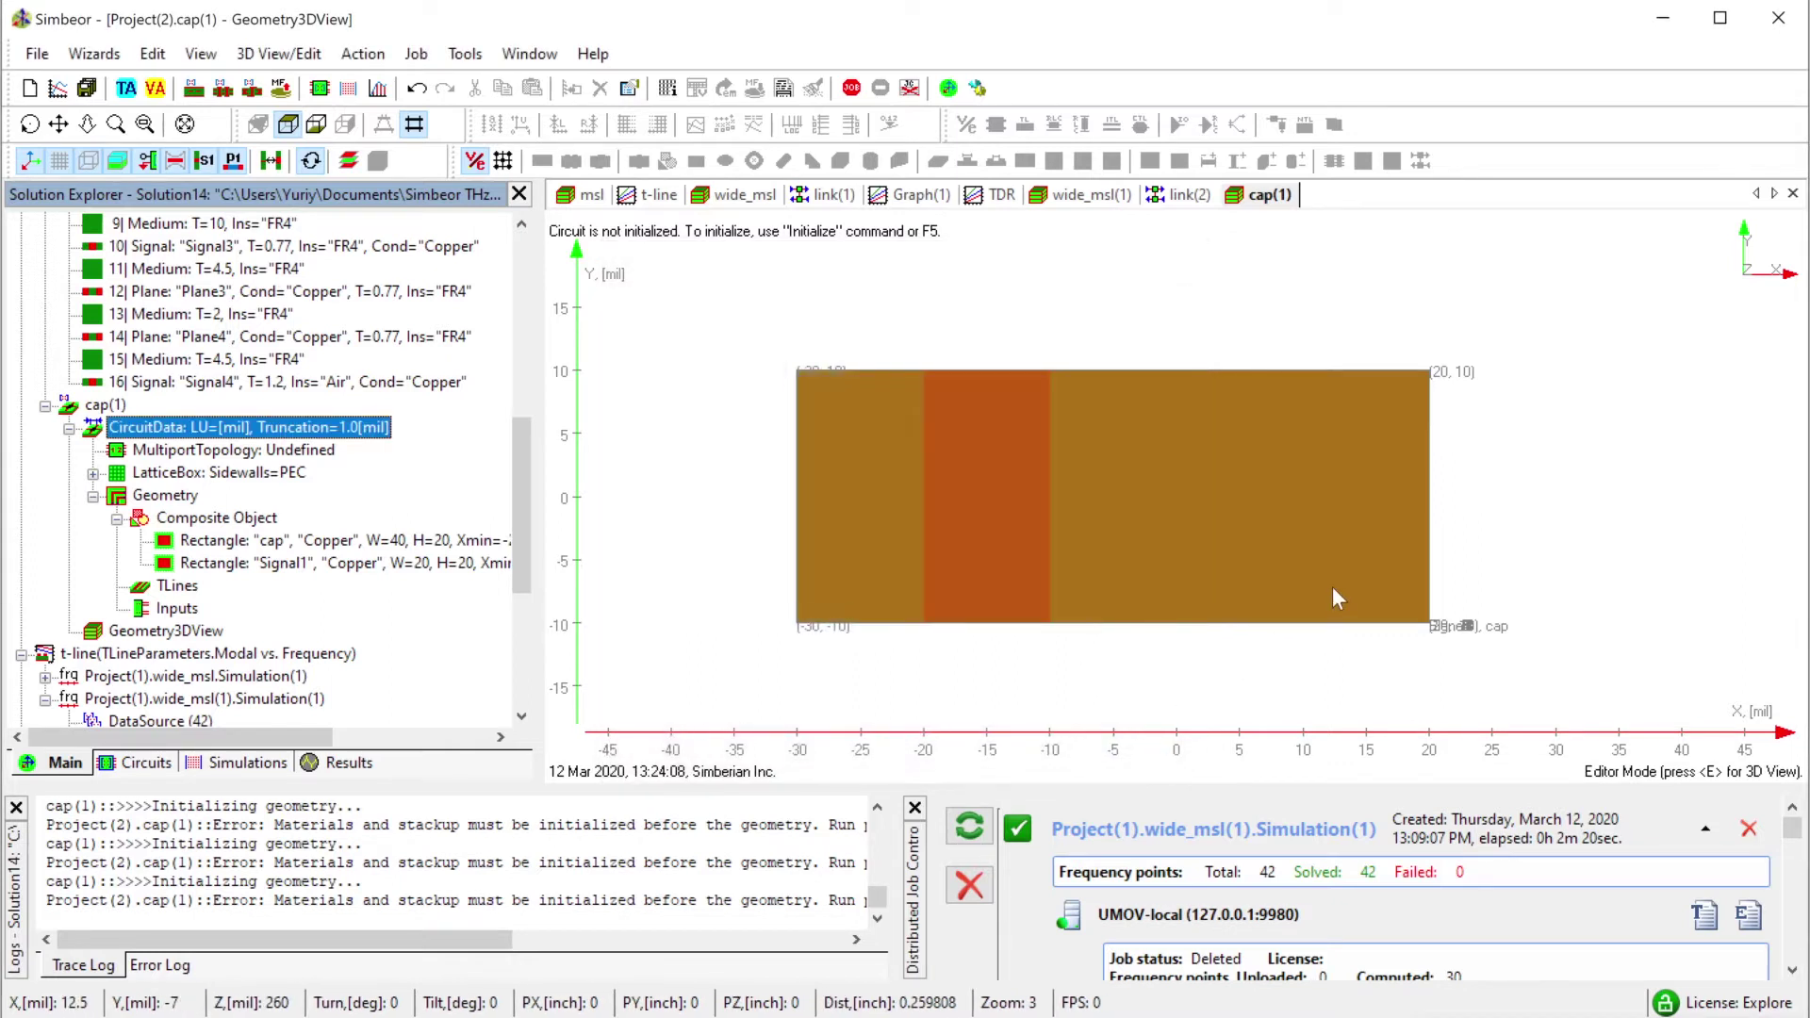
click(452, 563)
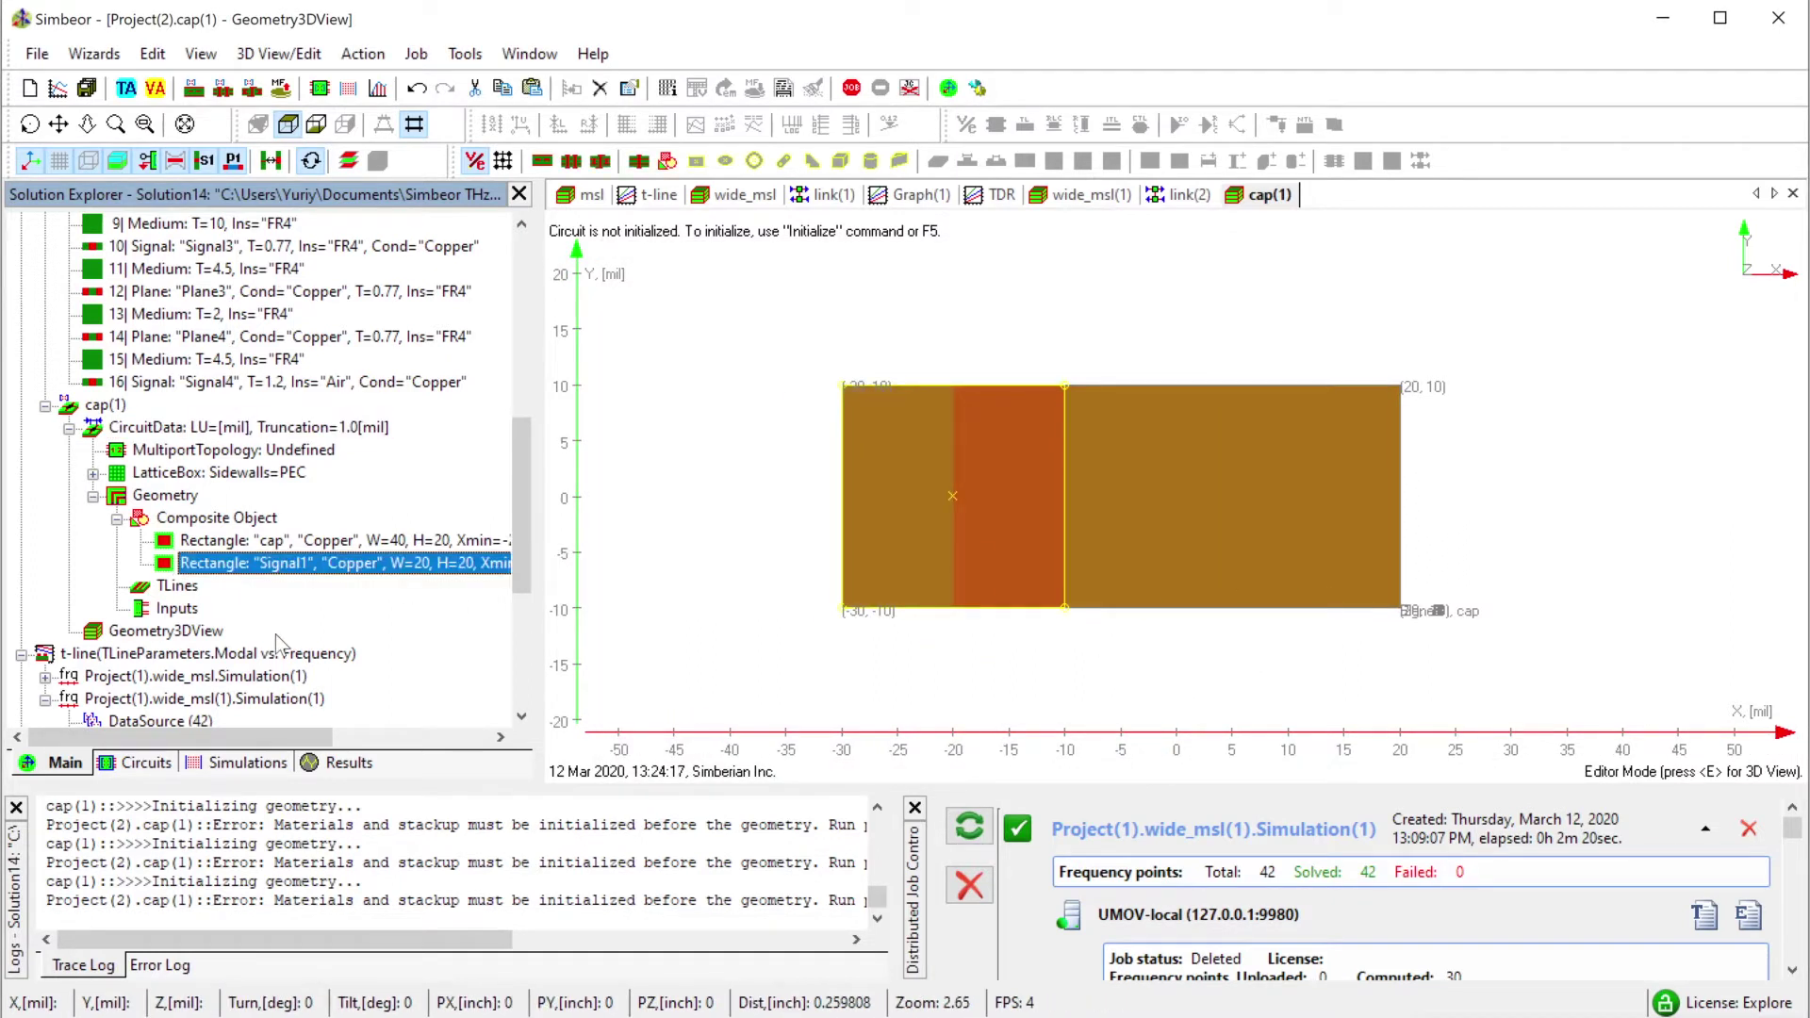
Paste a copy of the Signal1 pad and move it to X 10 to 30 mil.
key(ctrl+v)
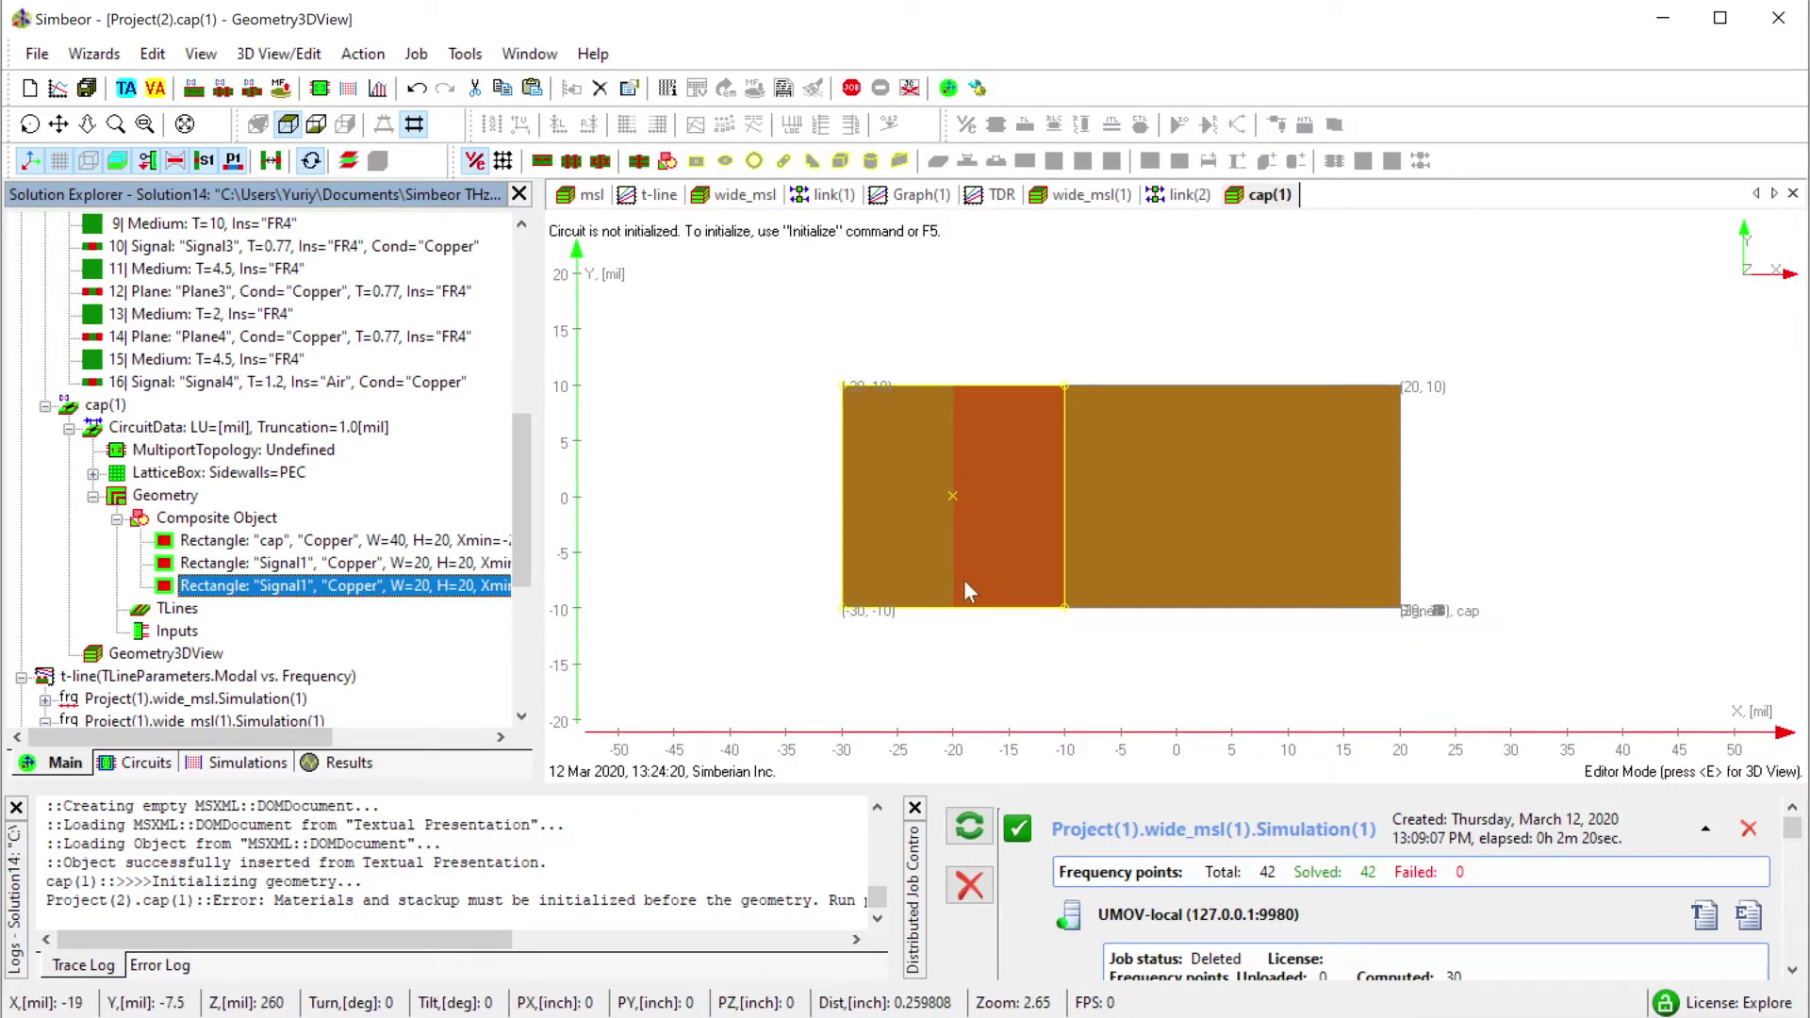
key(m)
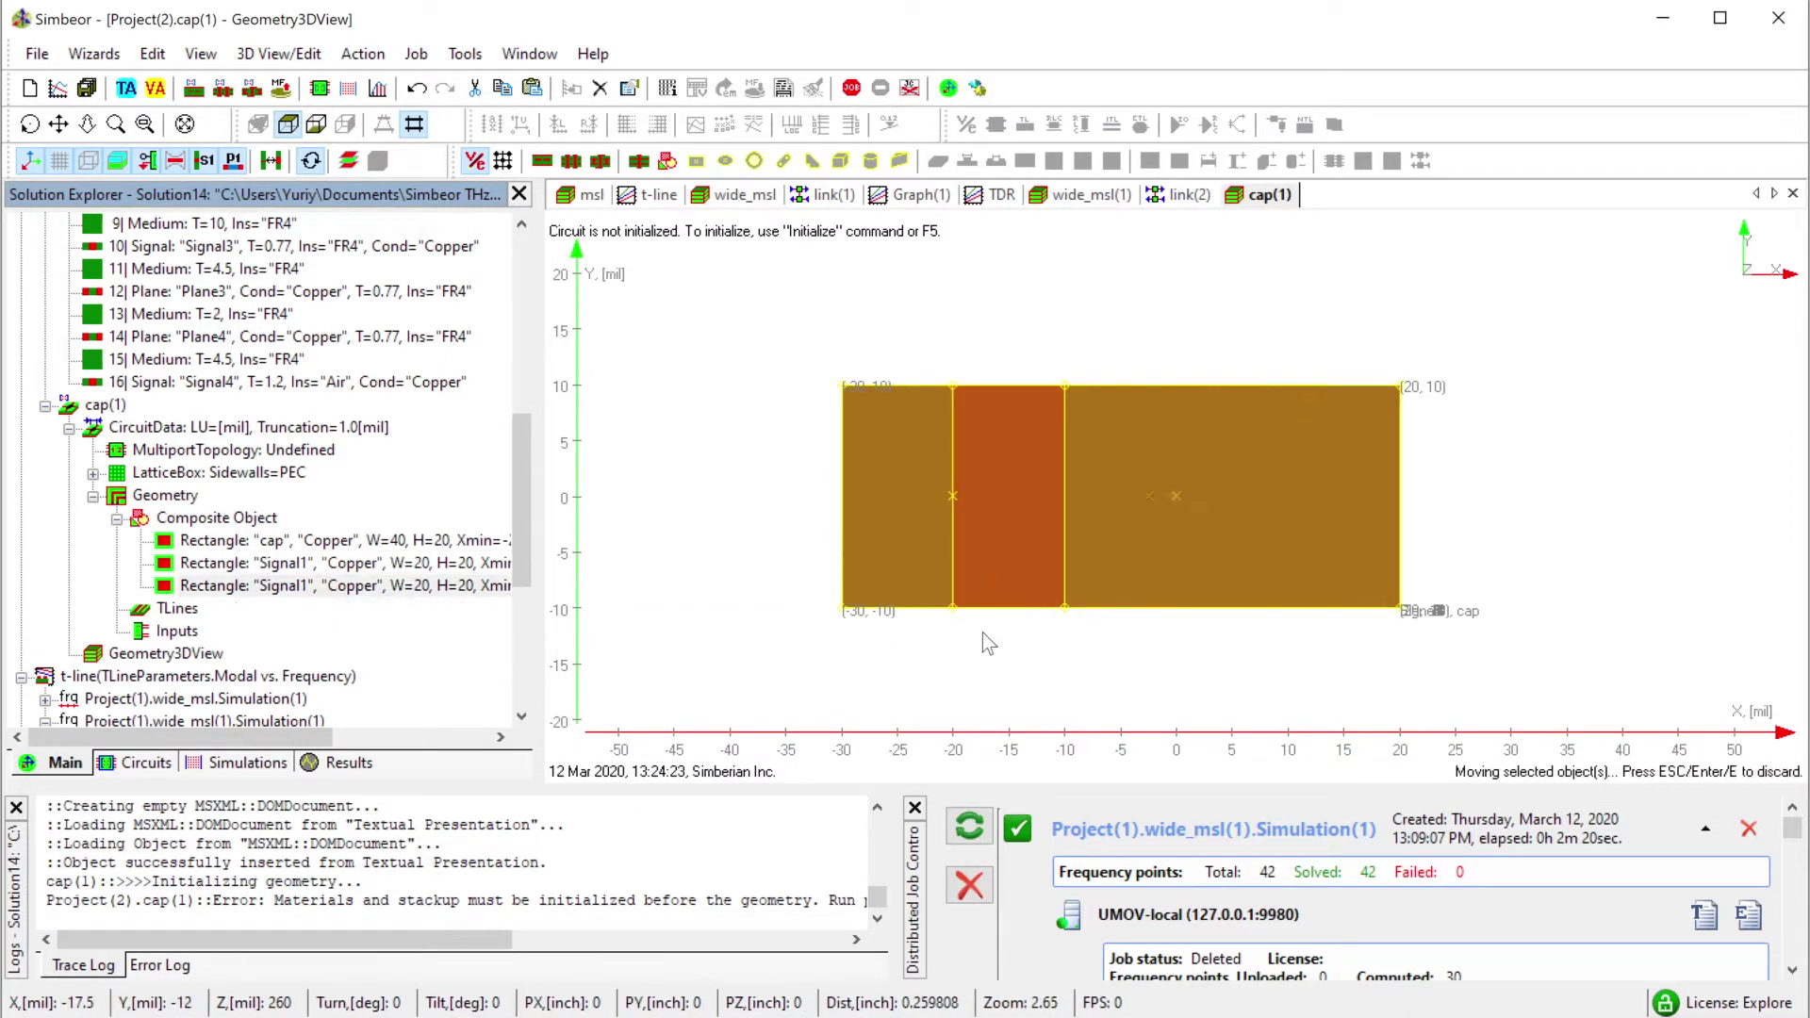
click(1431, 633)
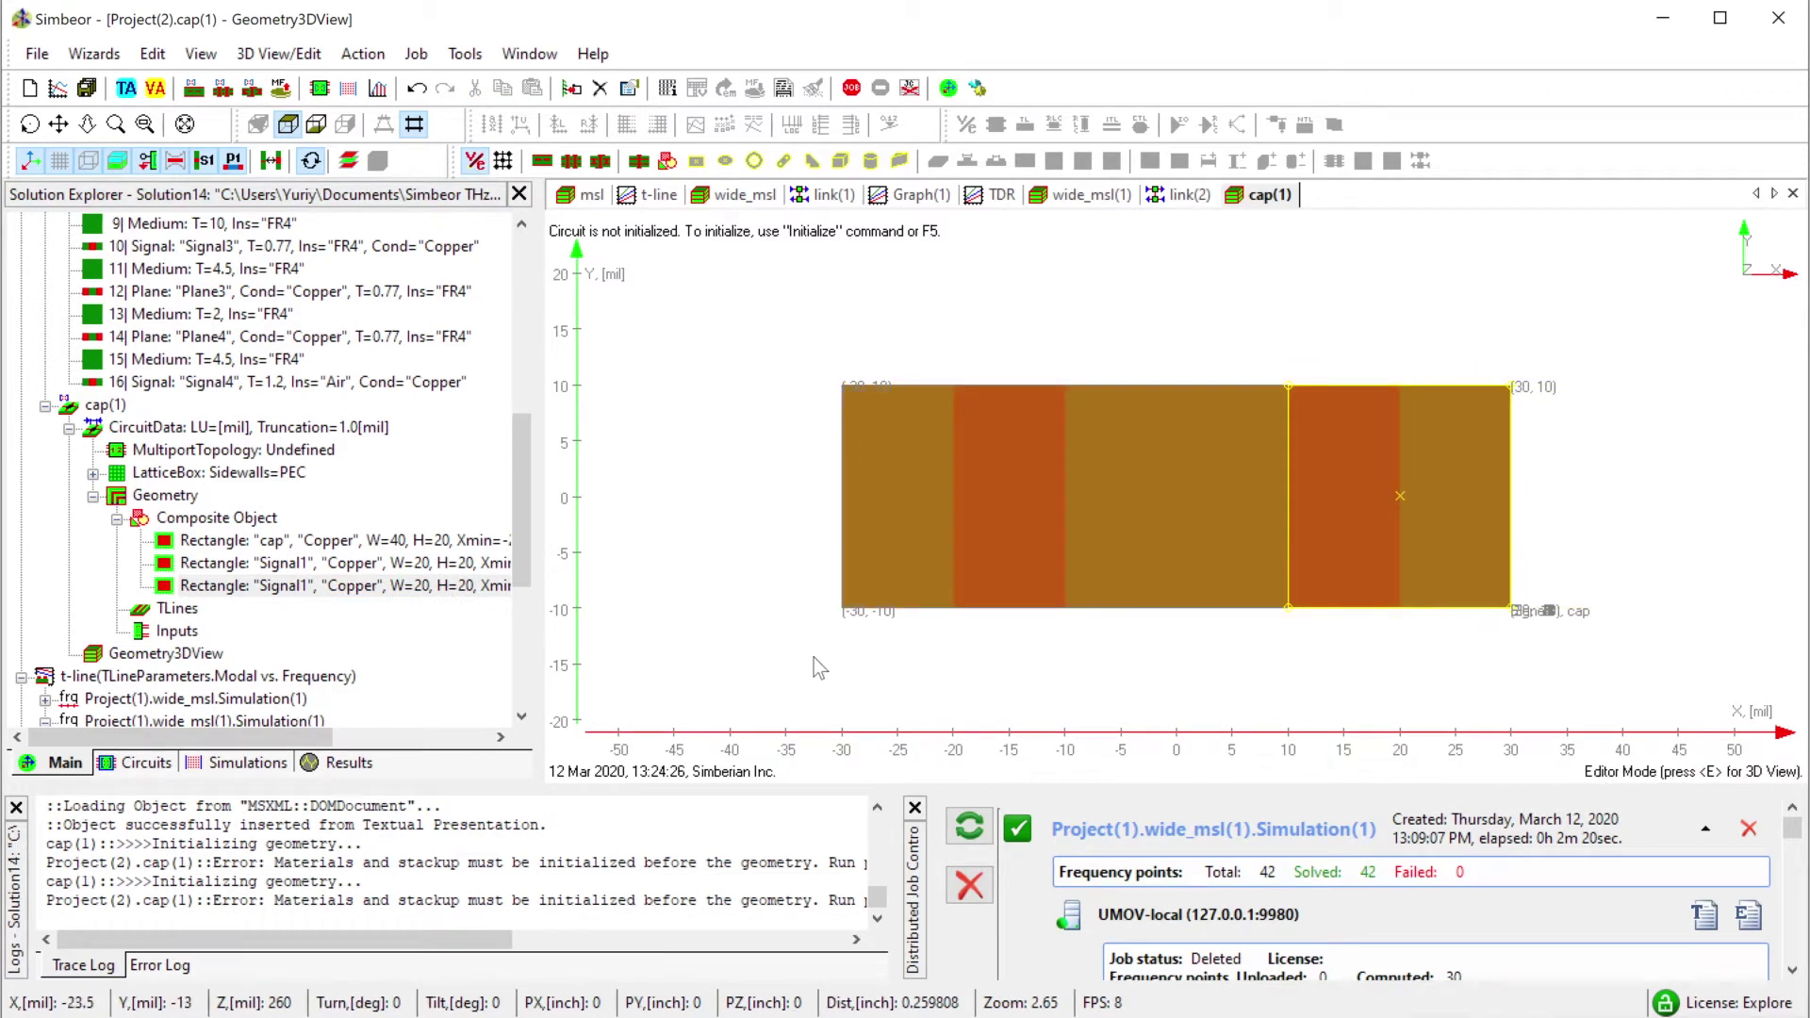
click(202, 521)
Create an empty composite object named cap1 with the Empty Composite Object wizard.
right_click(214, 526)
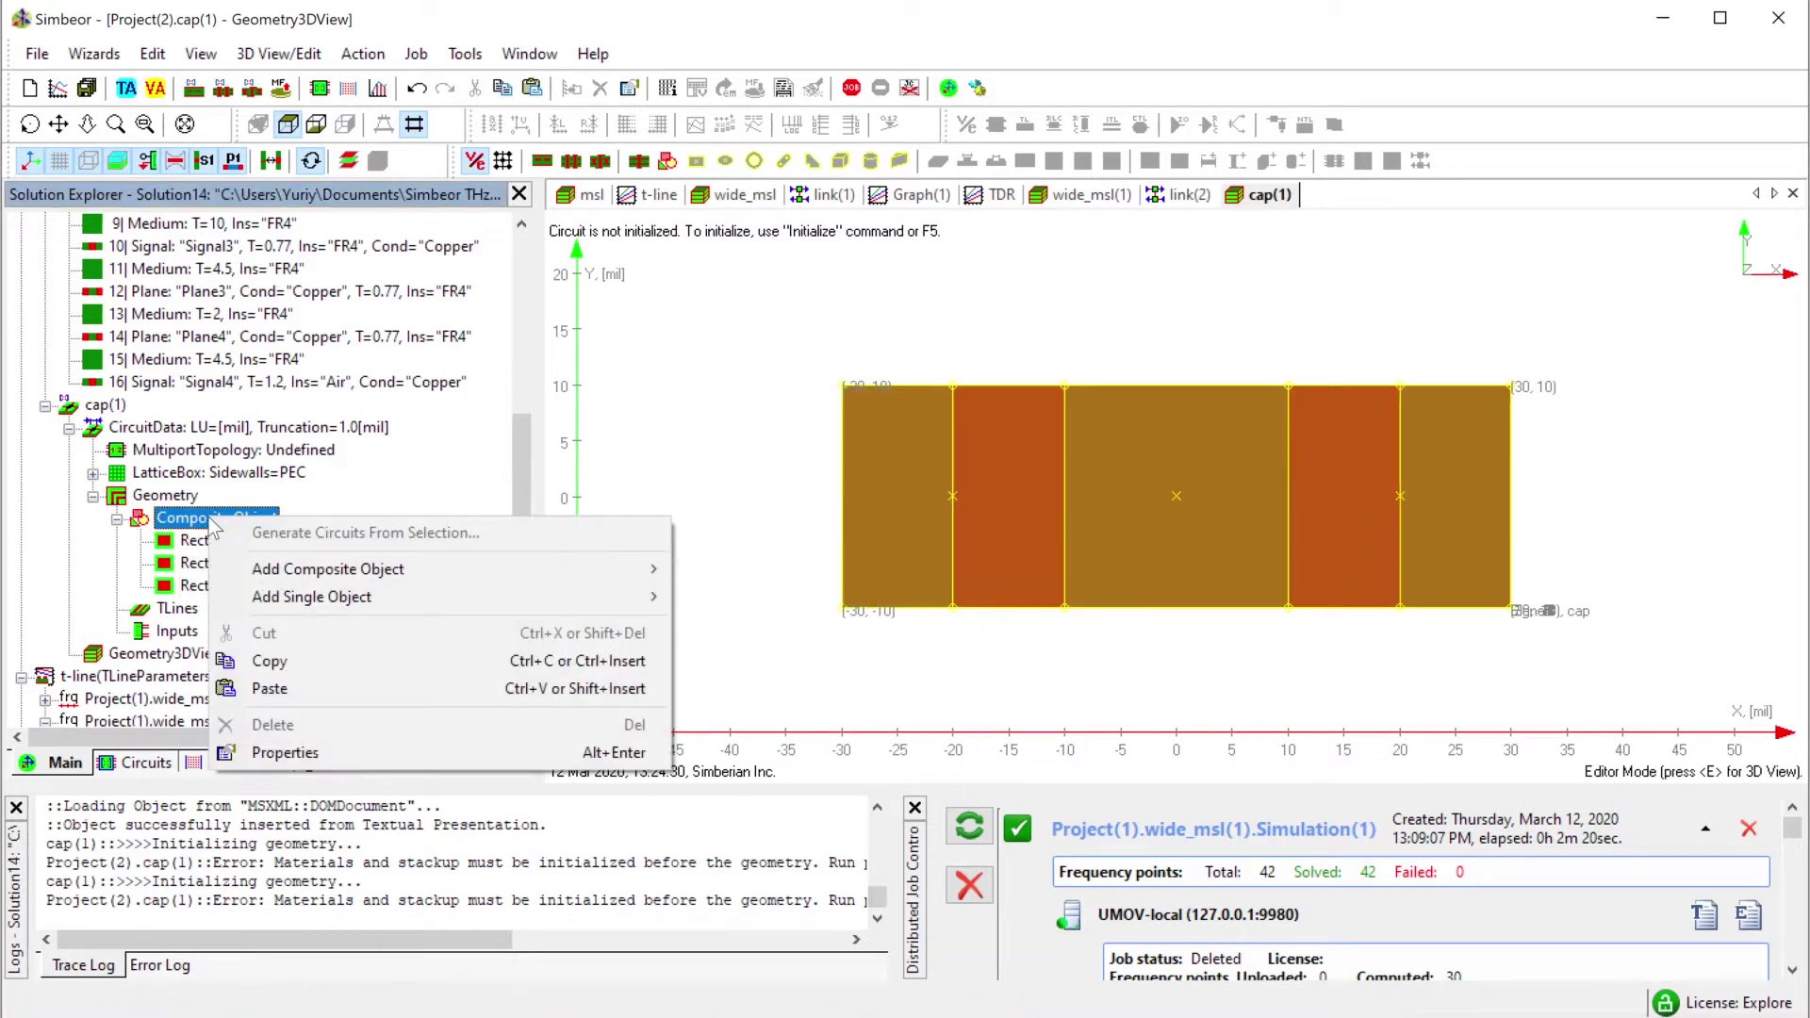
mouse_move(467, 575)
click(717, 594)
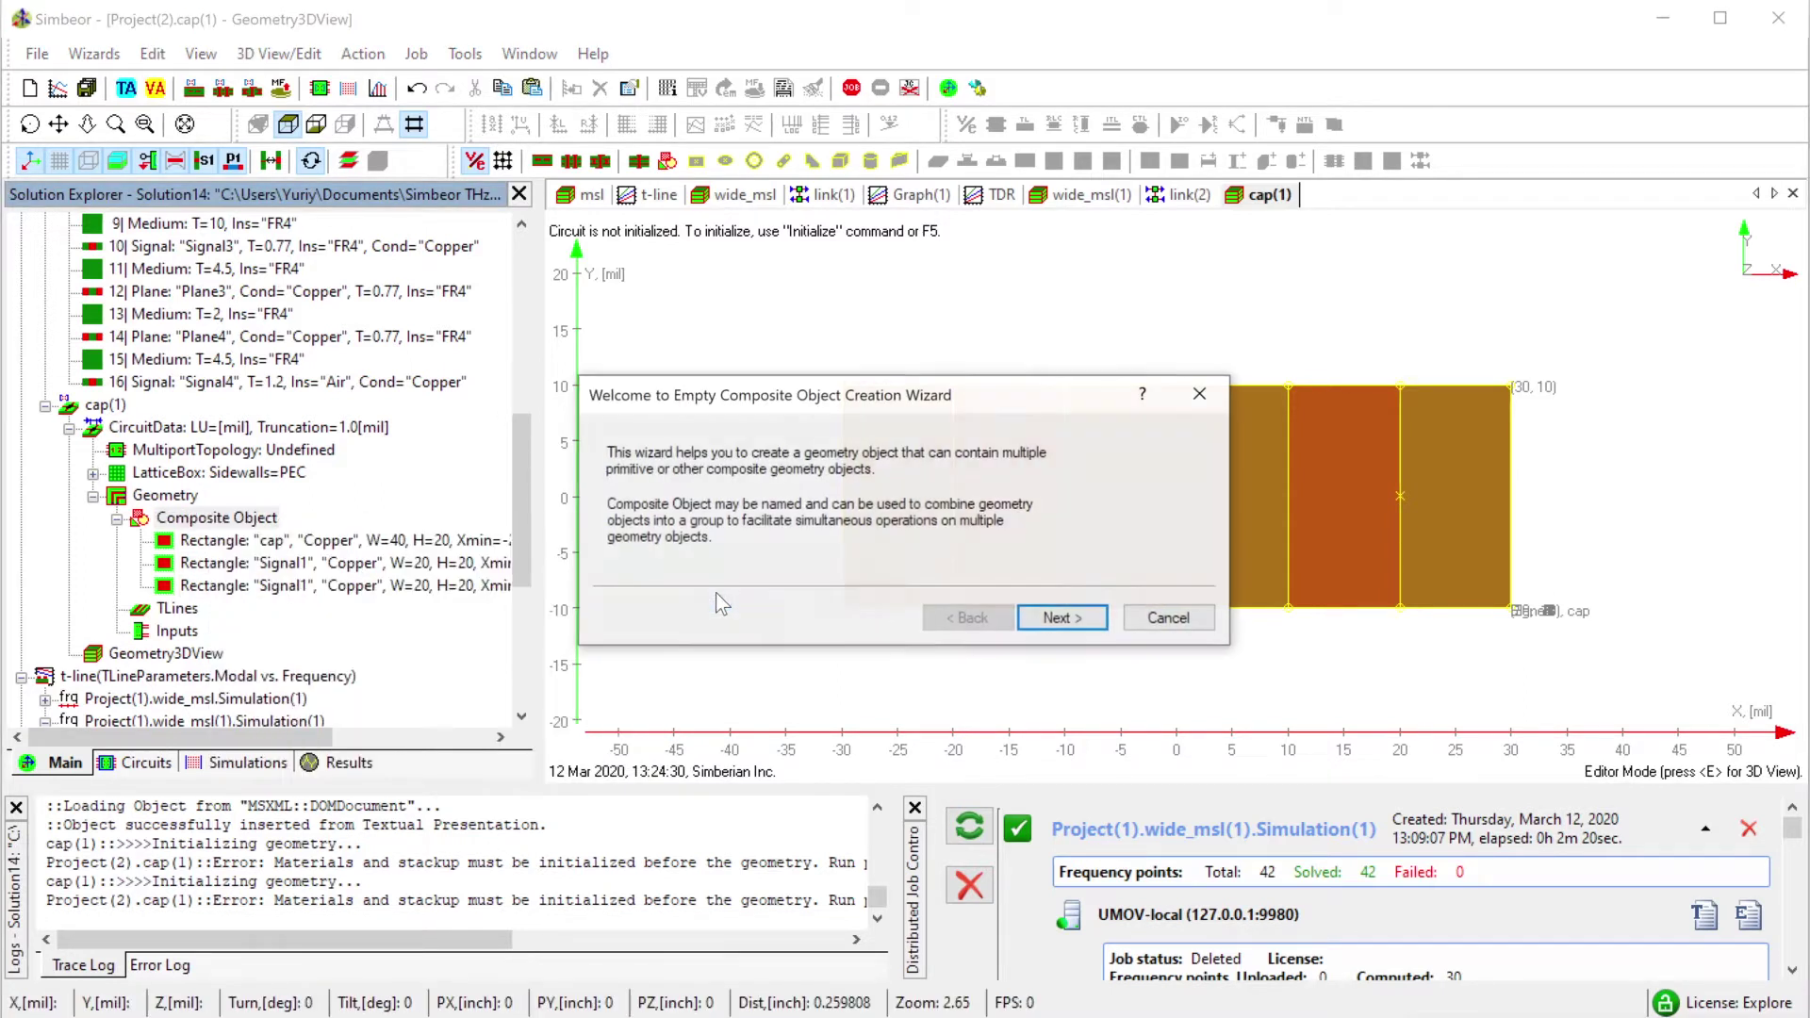
click(1033, 614)
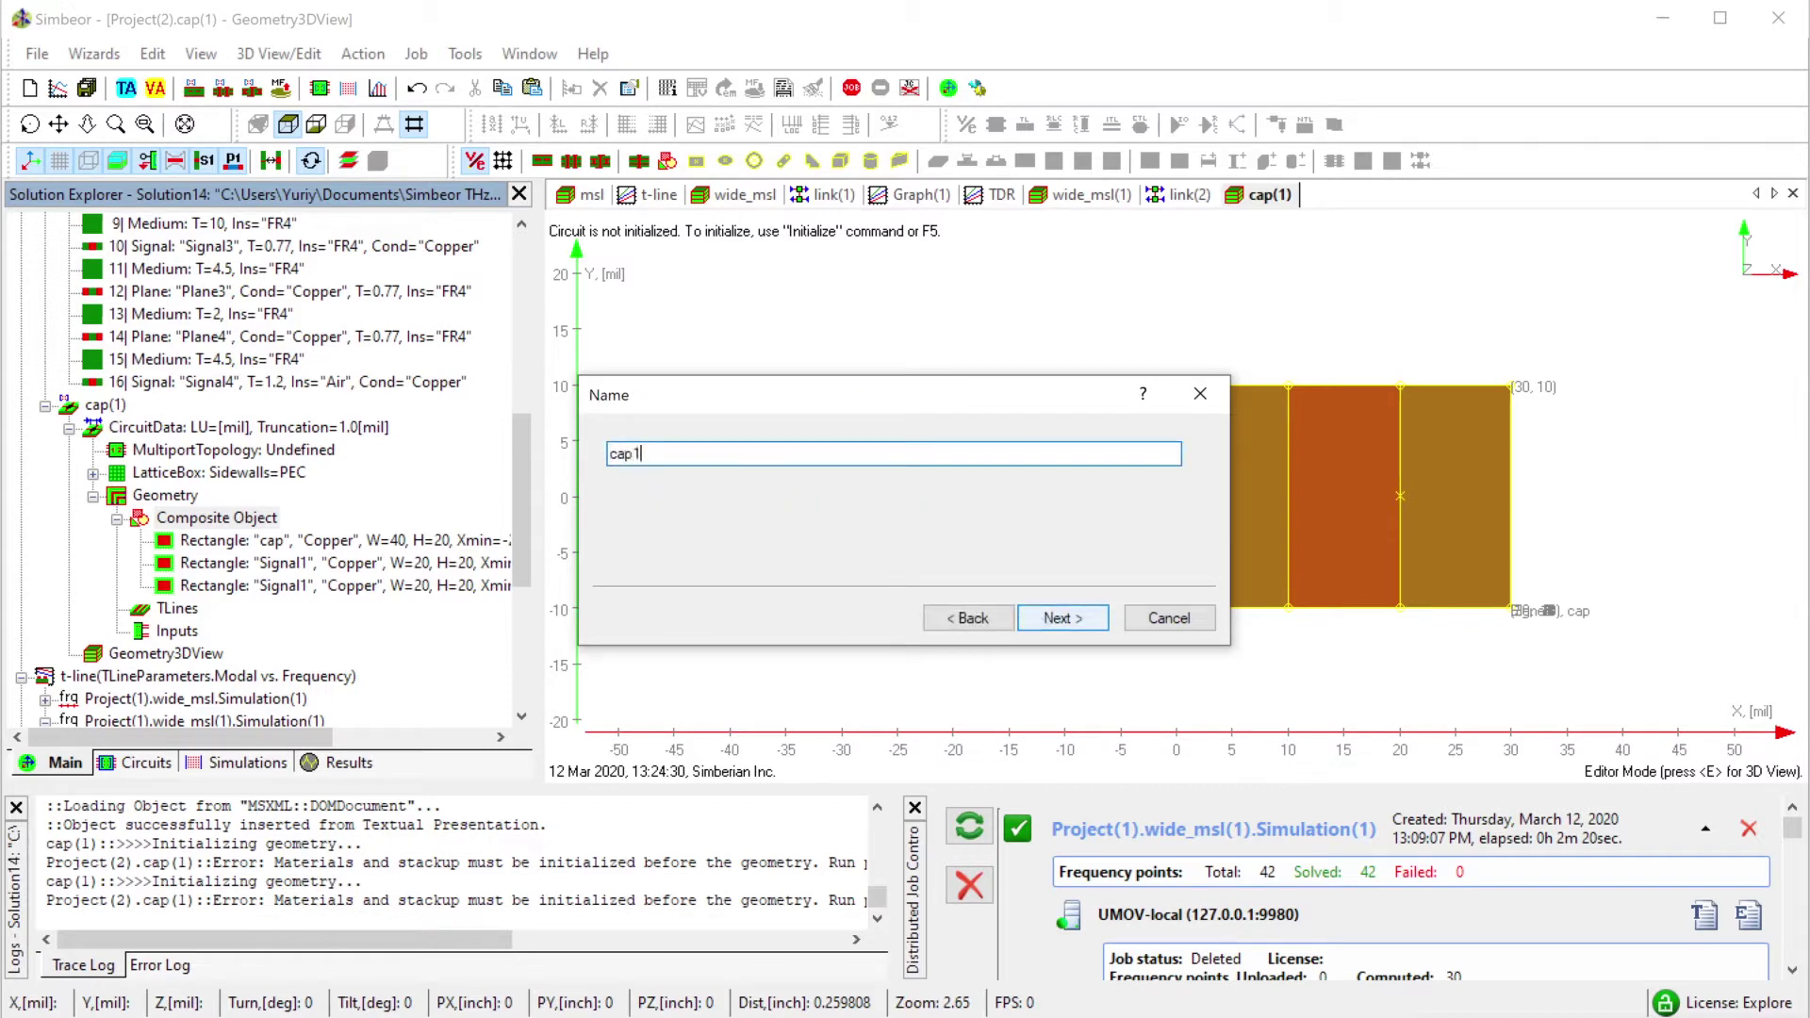
click(1088, 624)
click(1084, 623)
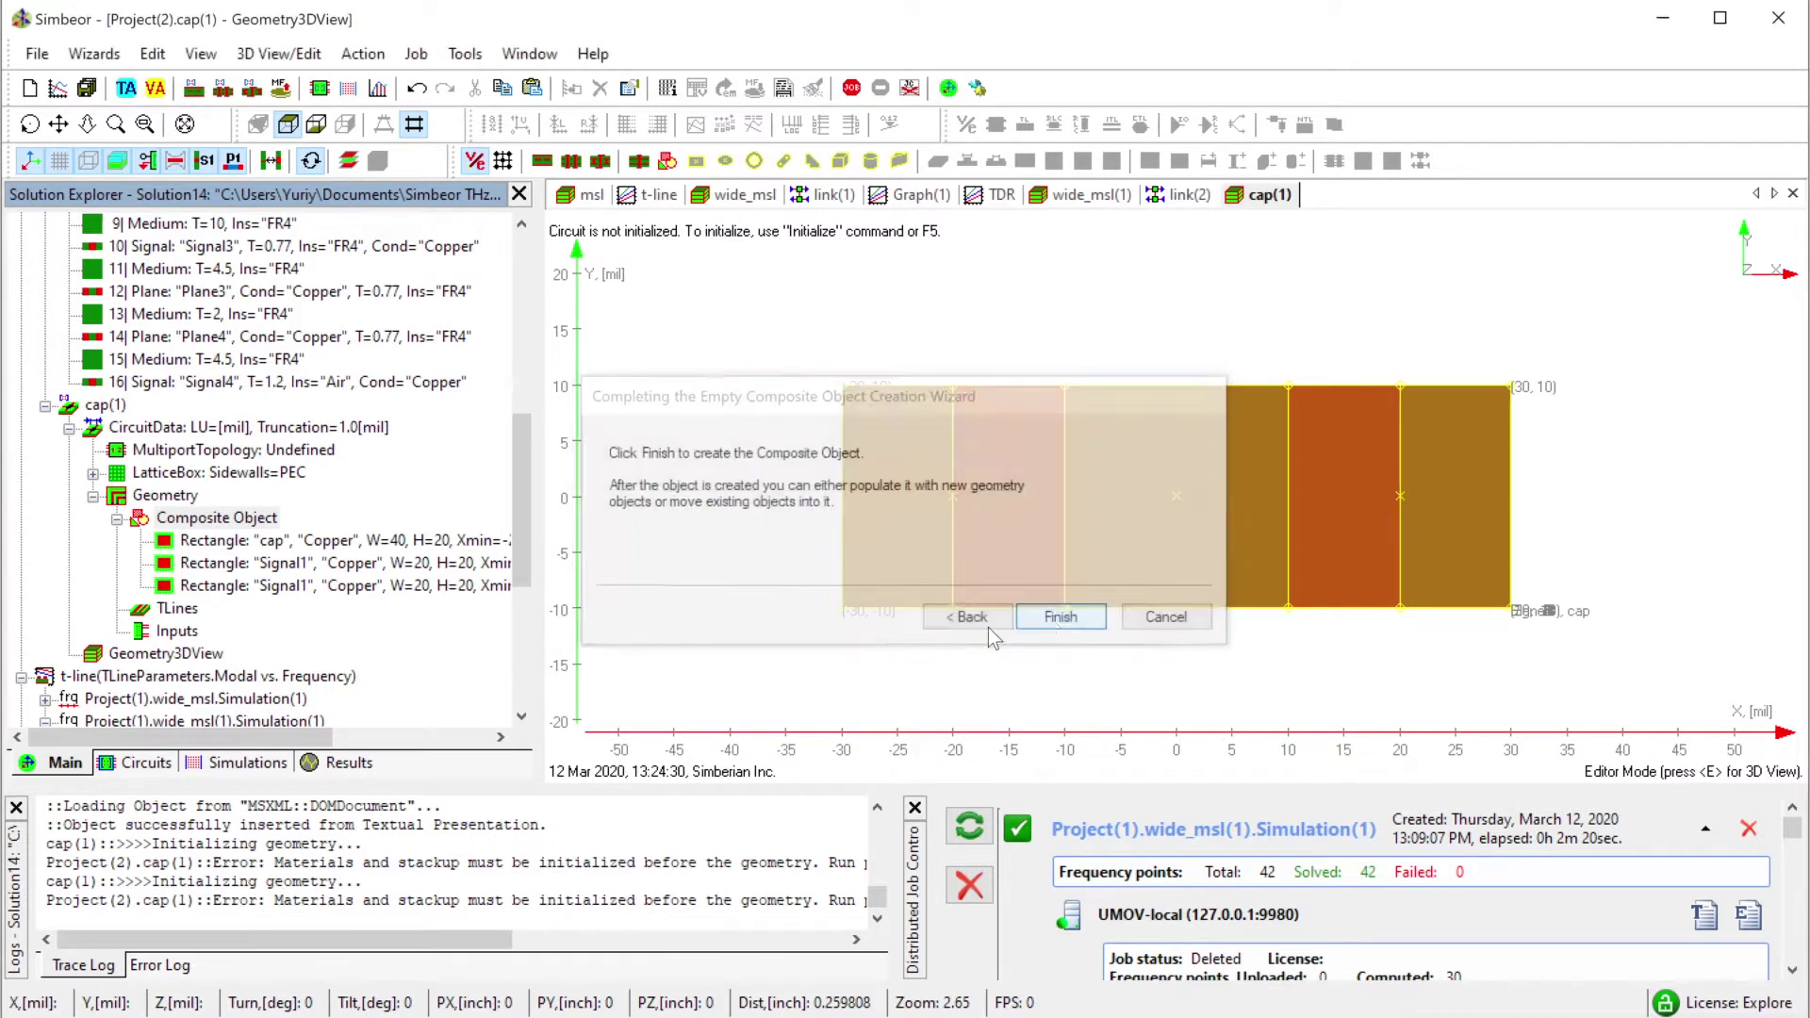
Move the cap rectangle and both Signal1 rectangles under cap1 in Solution Explorer.
click(204, 560)
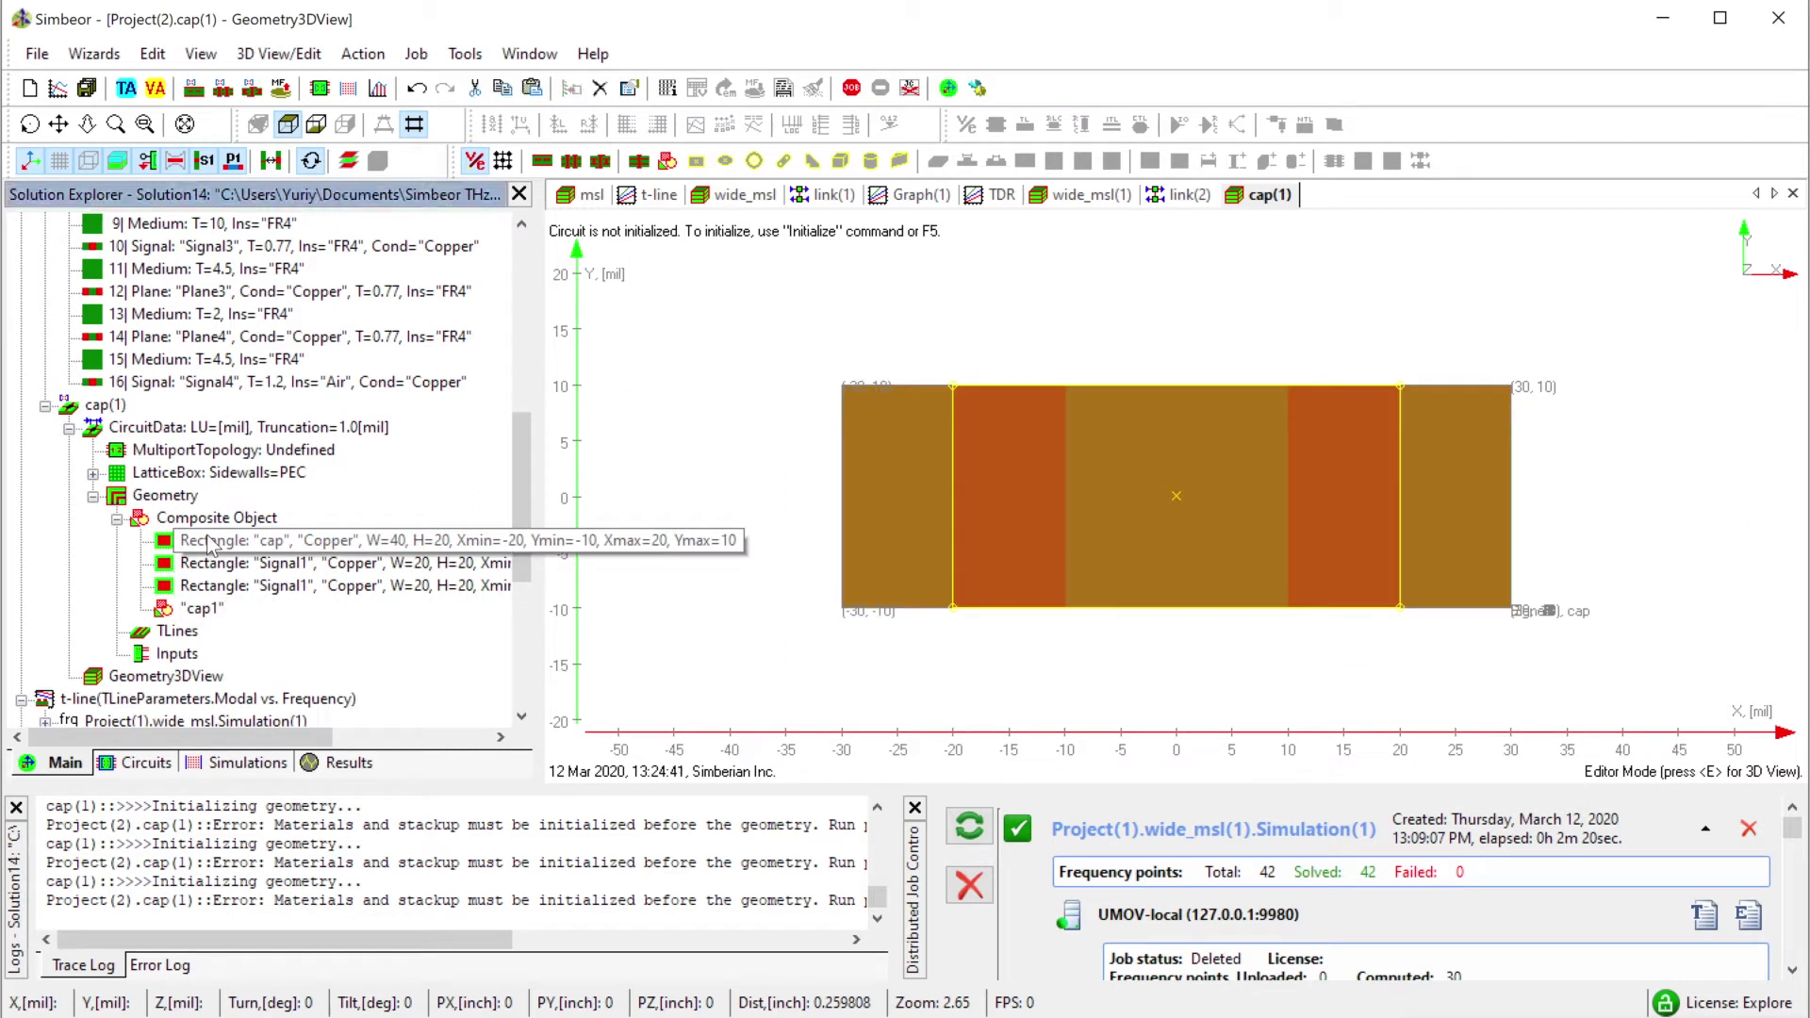
click(213, 606)
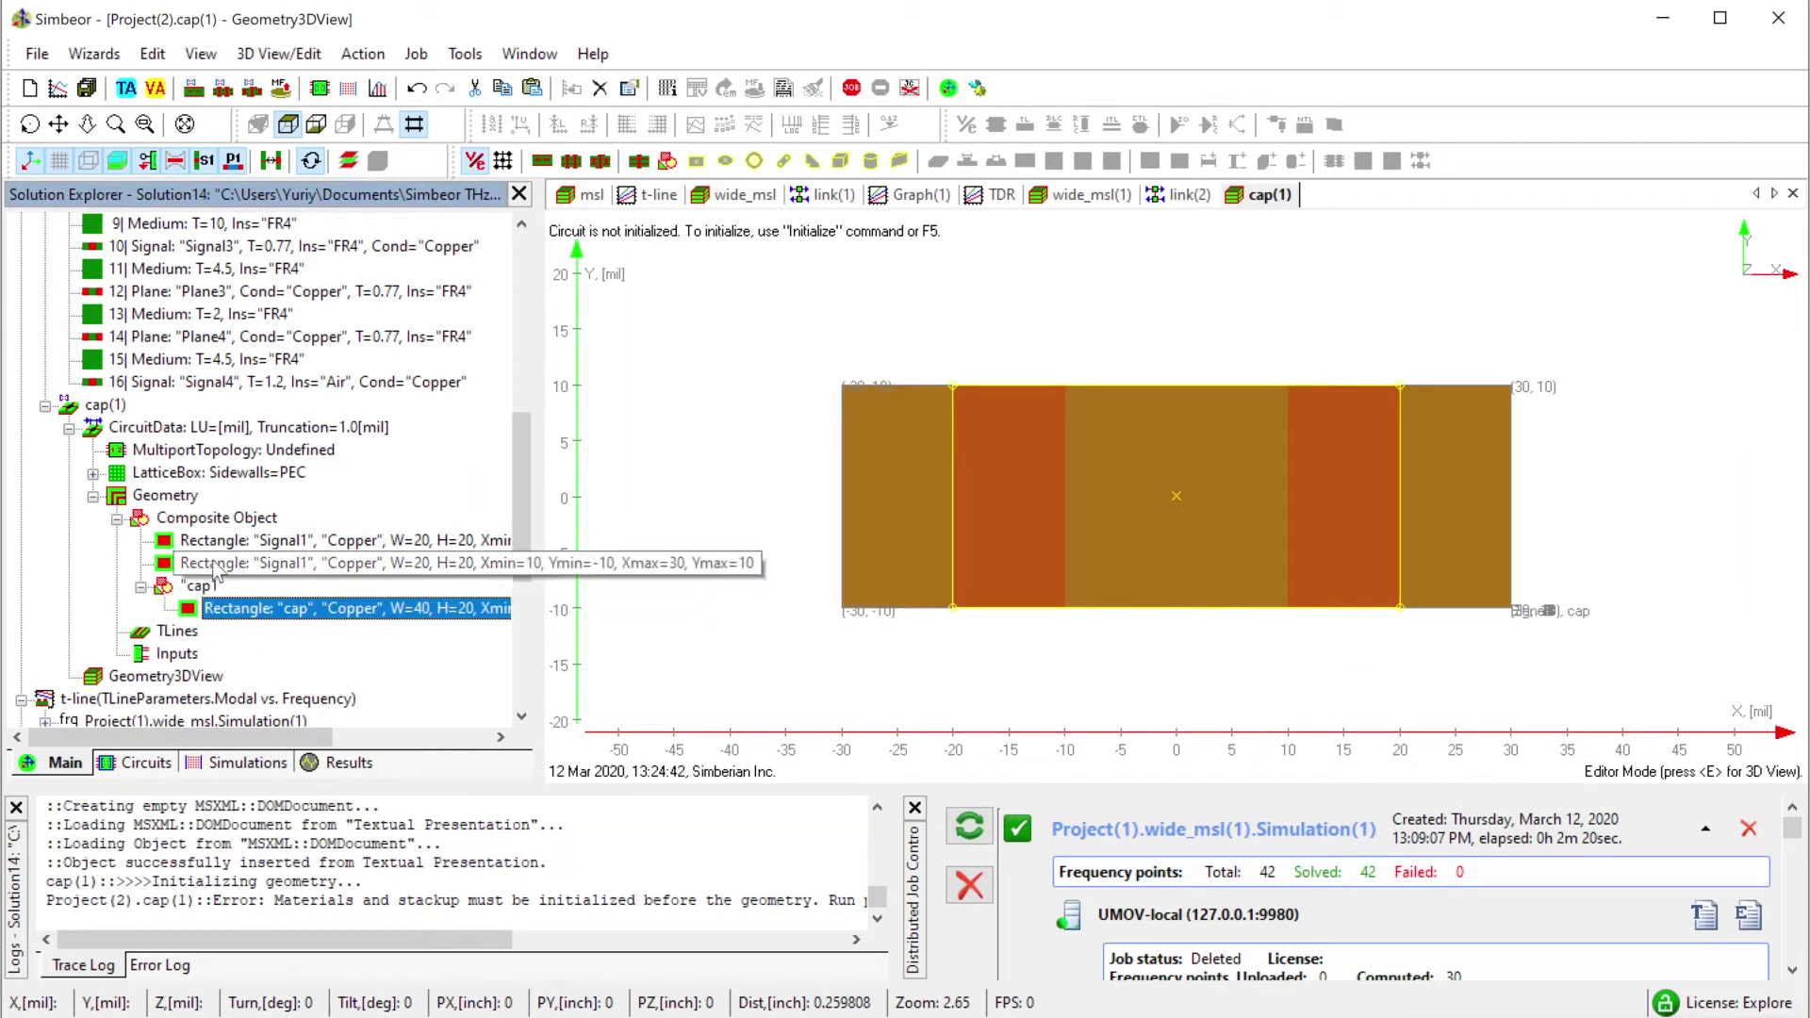
click(221, 564)
drag(222, 586, 209, 564)
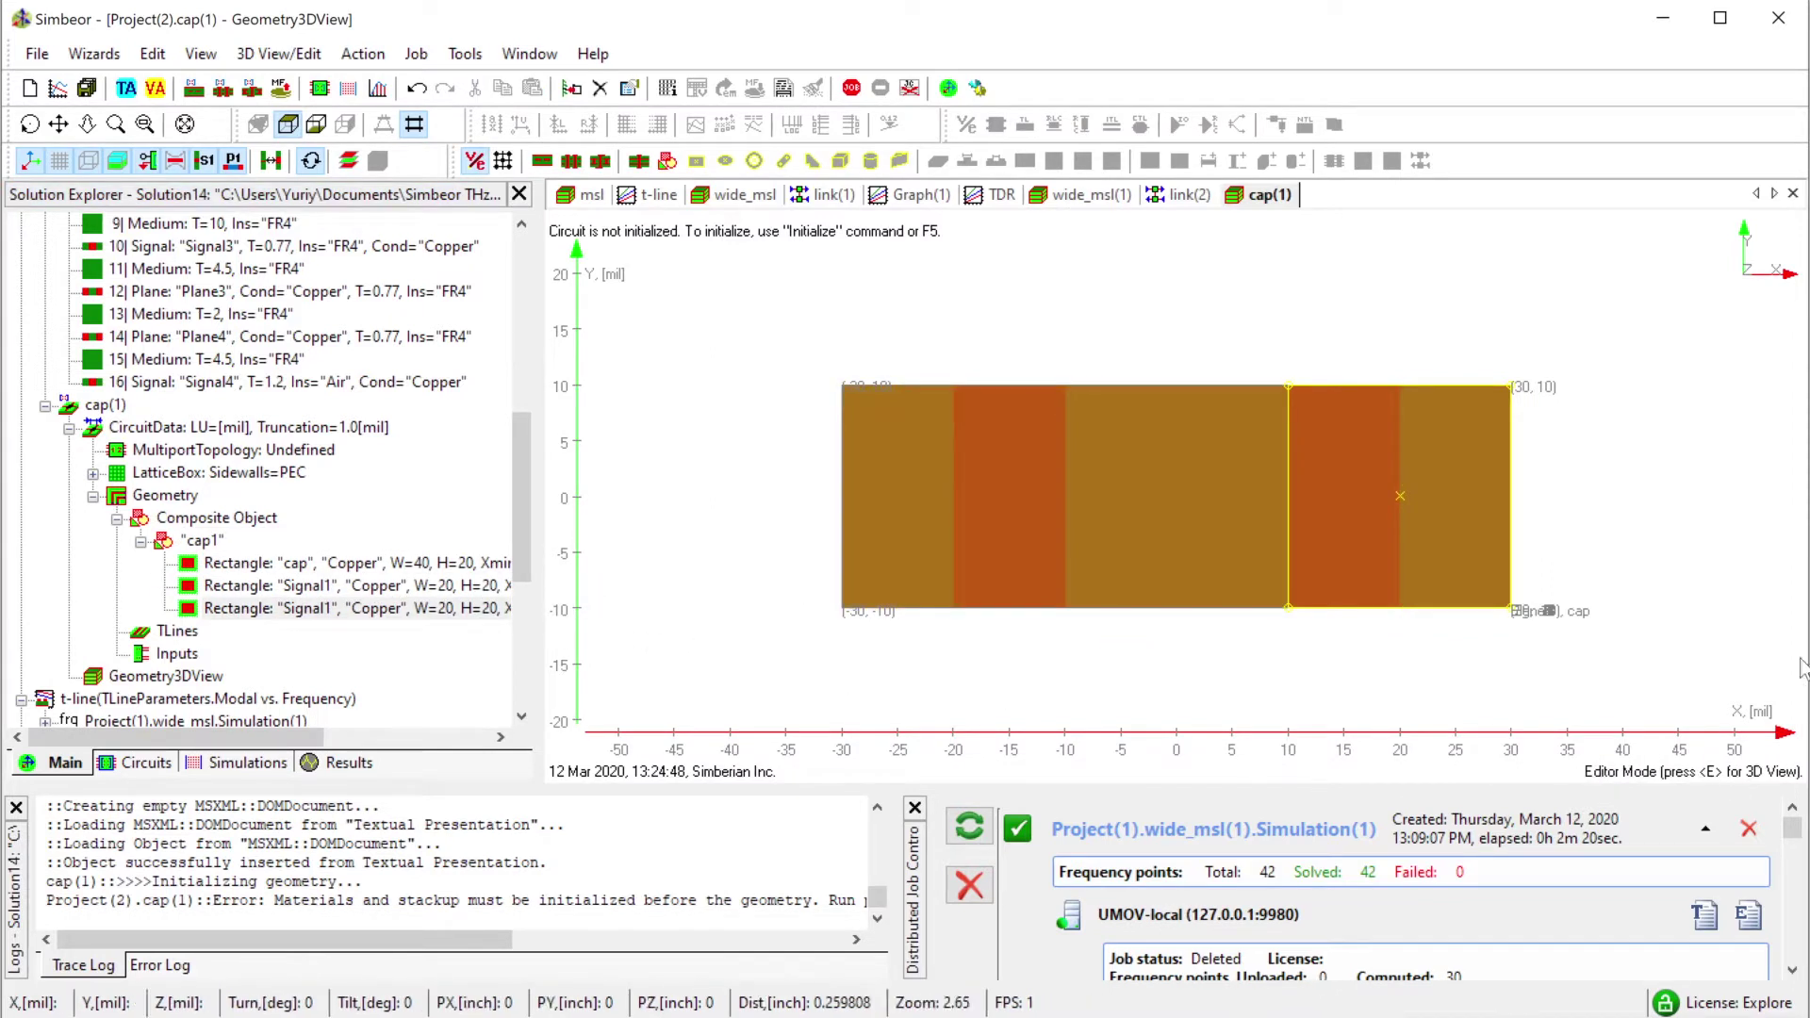
Switch to 3-D view and tilt the model to inspect the layer stack.
key(e)
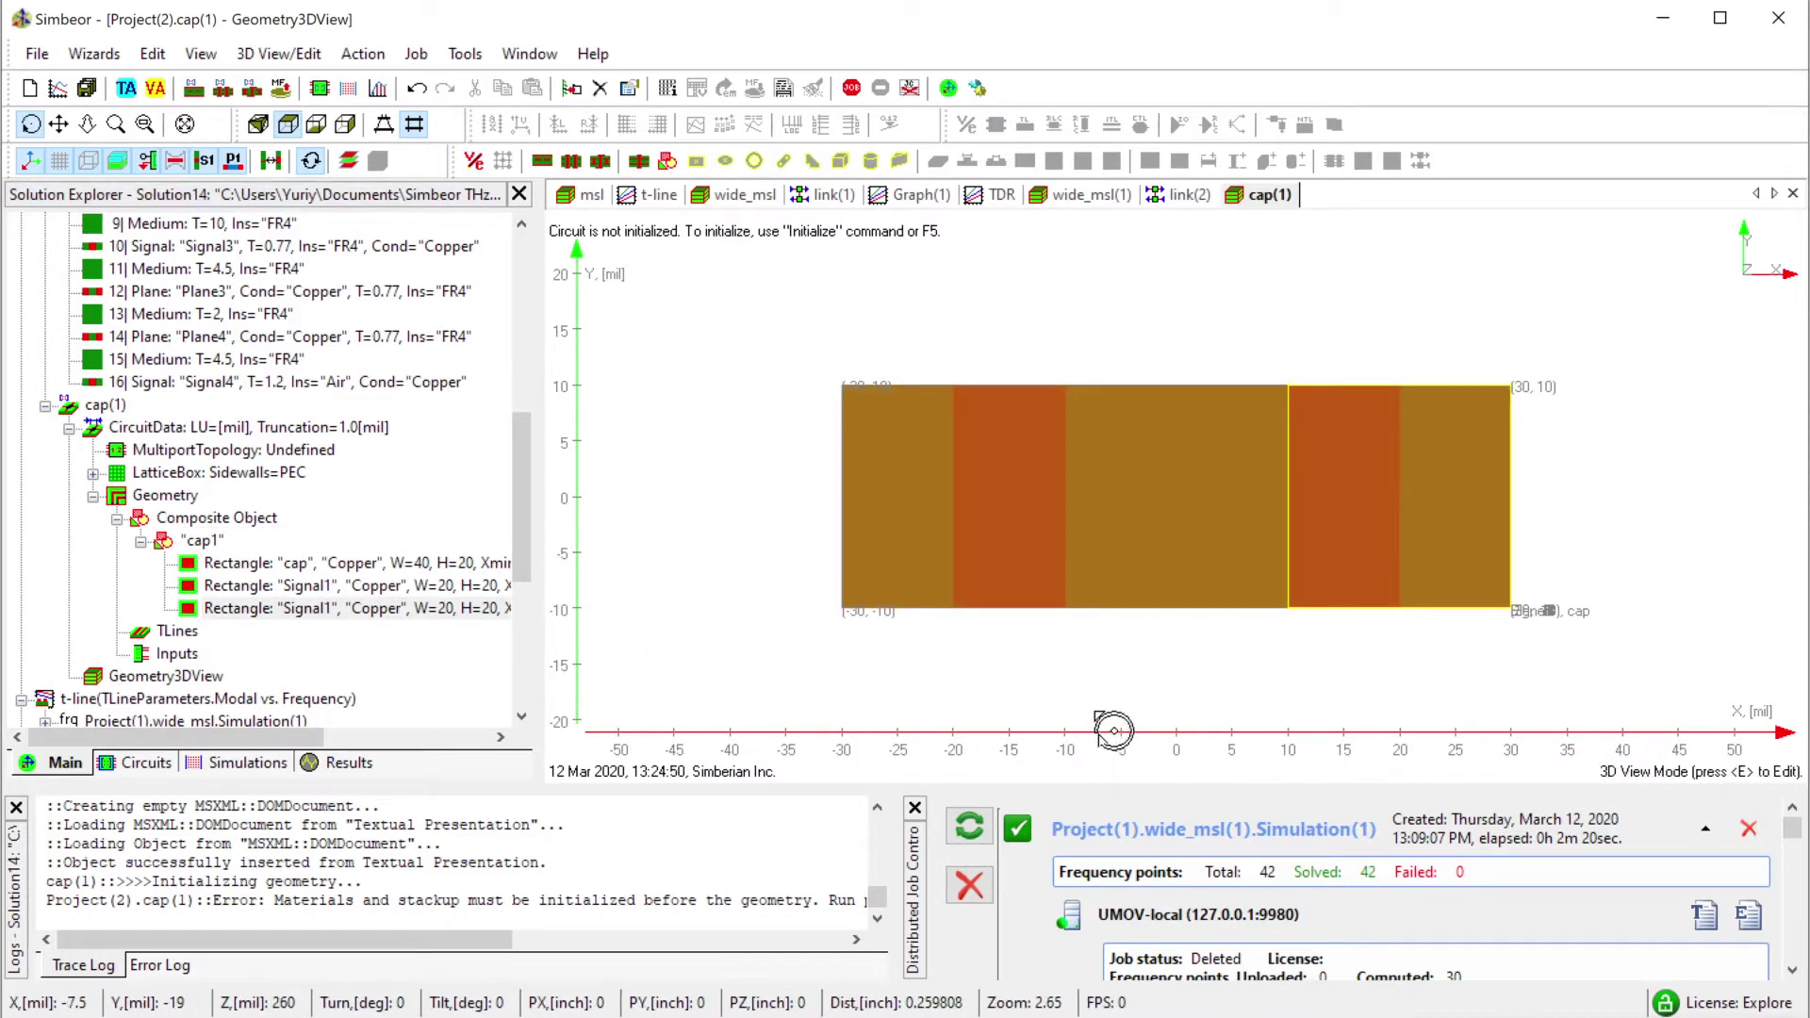
drag(1109, 729, 1508, 462)
drag(990, 496, 1115, 506)
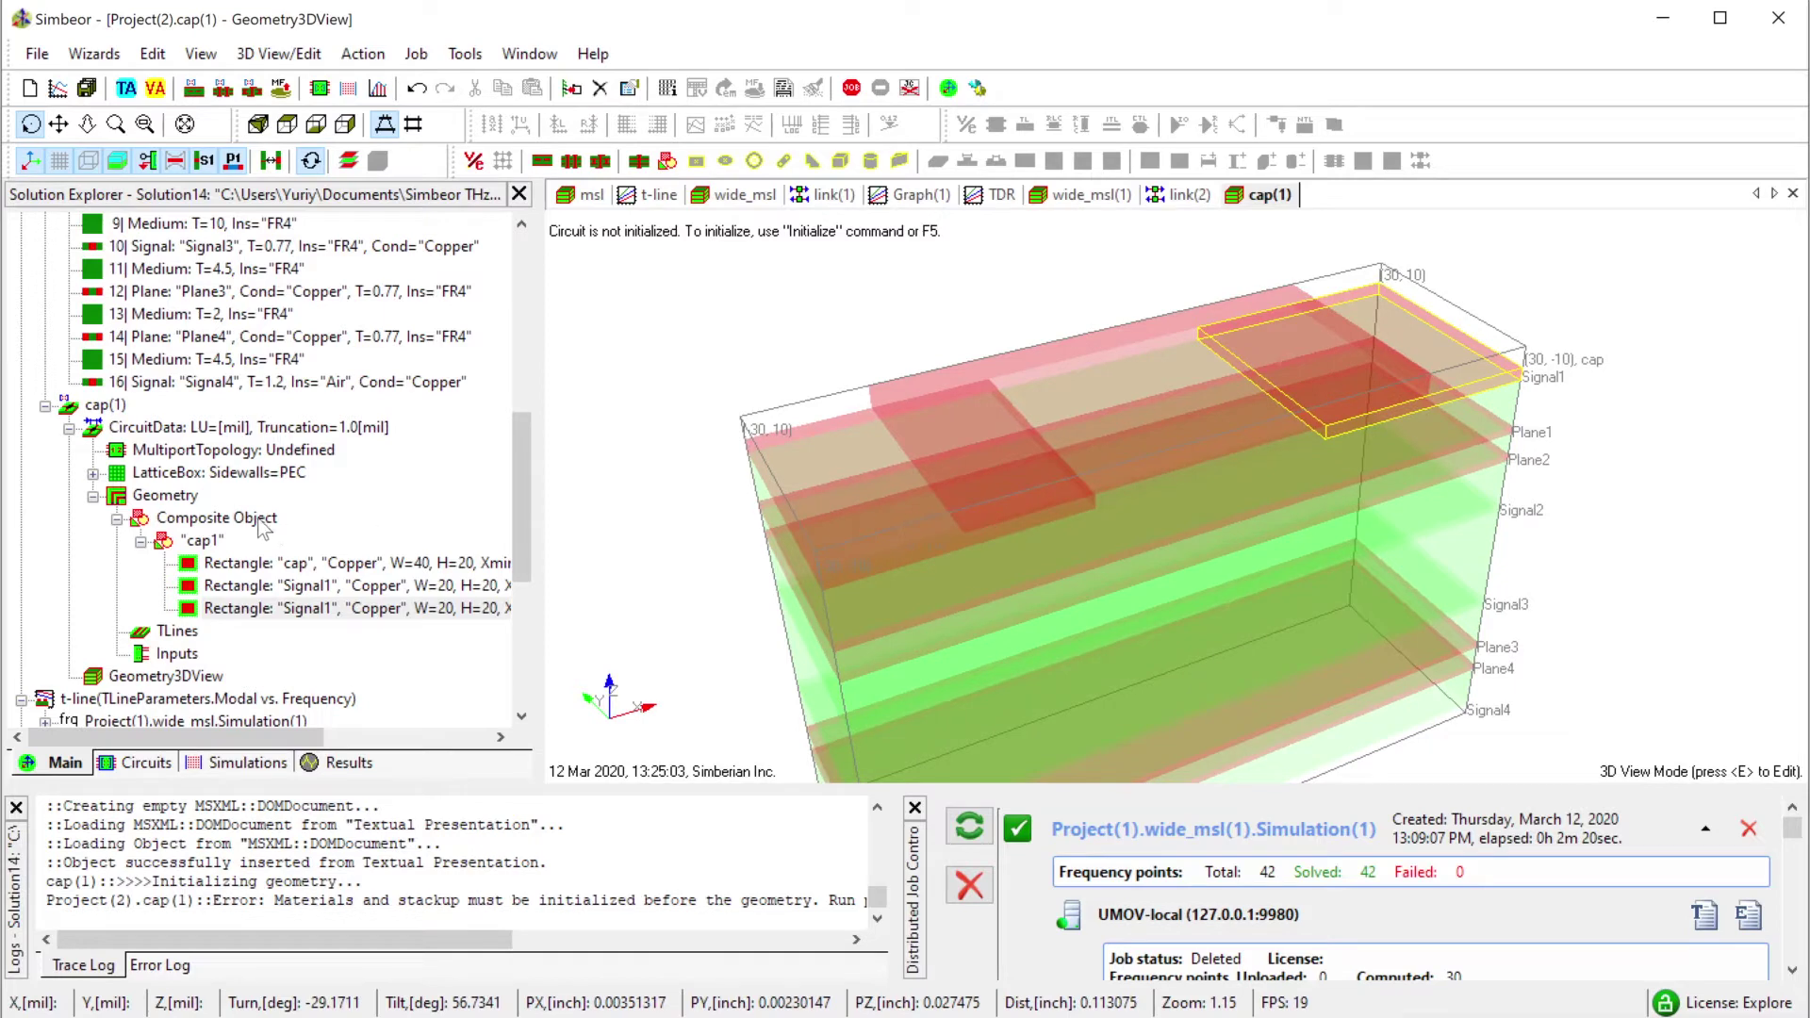
Initialize the cap circuit with F5, auto-setting a 100 by 60 mil lattice, and view the footprint from above.
click(182, 563)
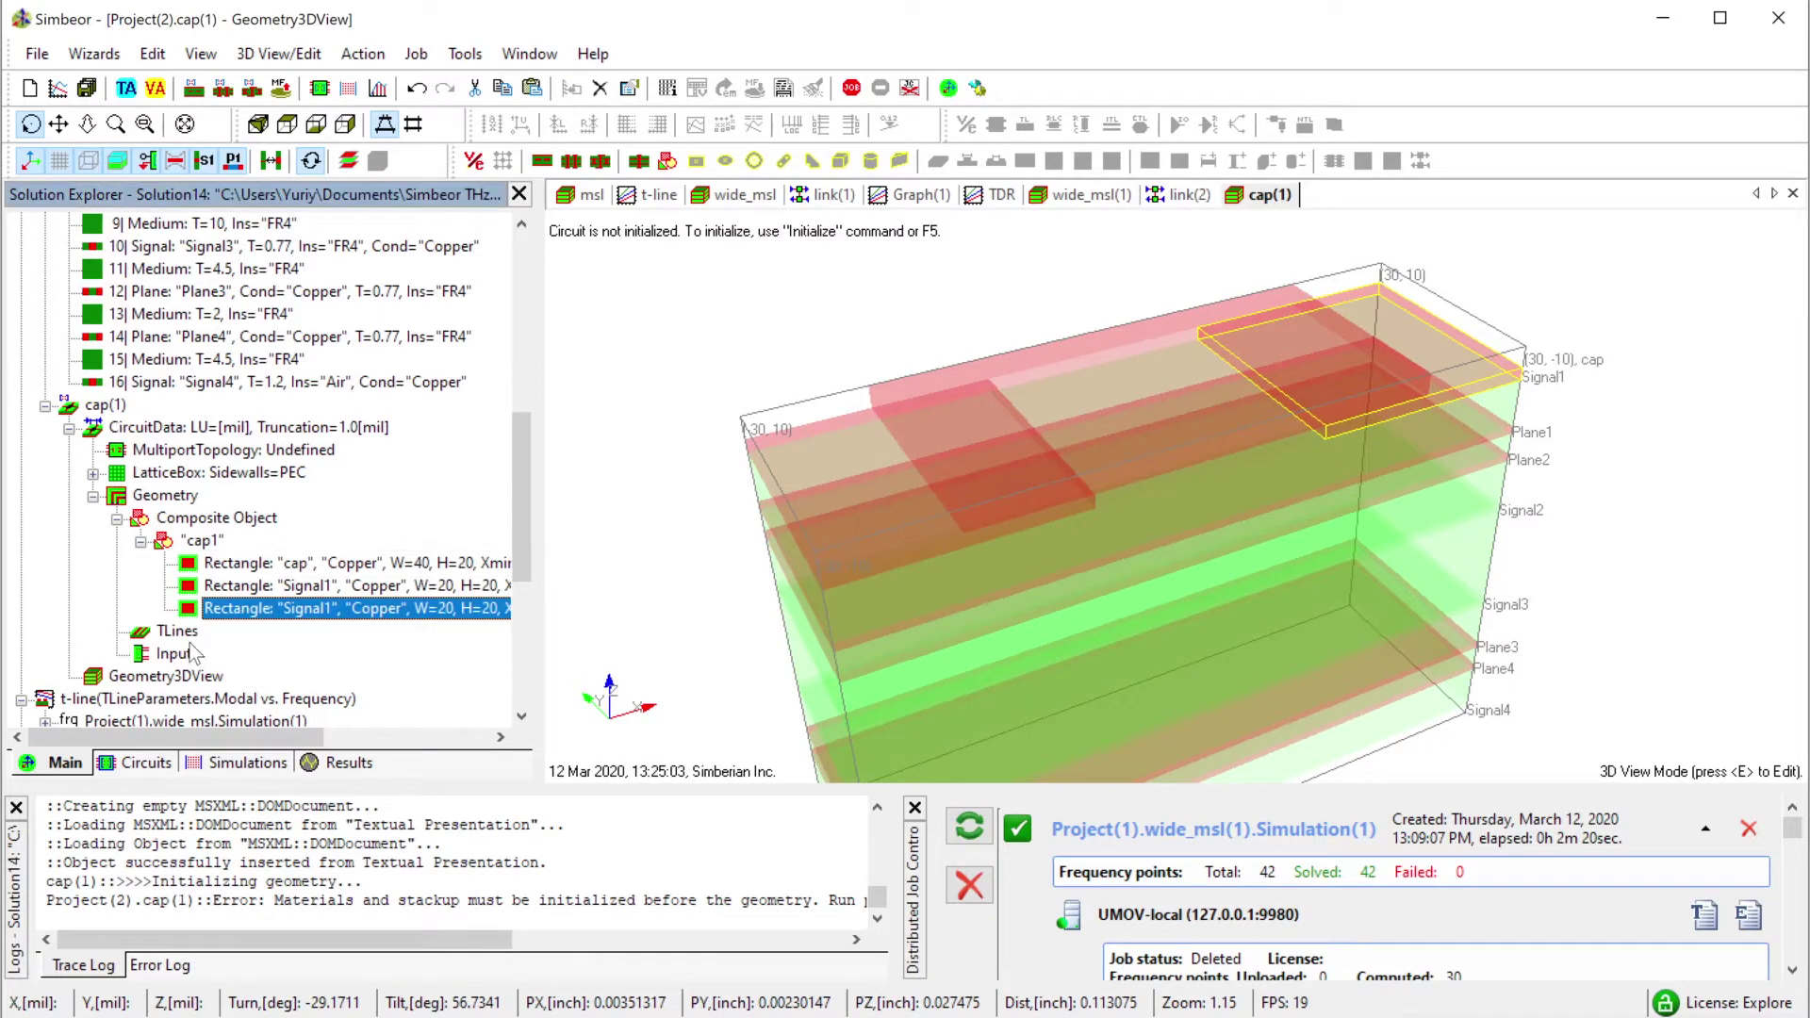
key(F5)
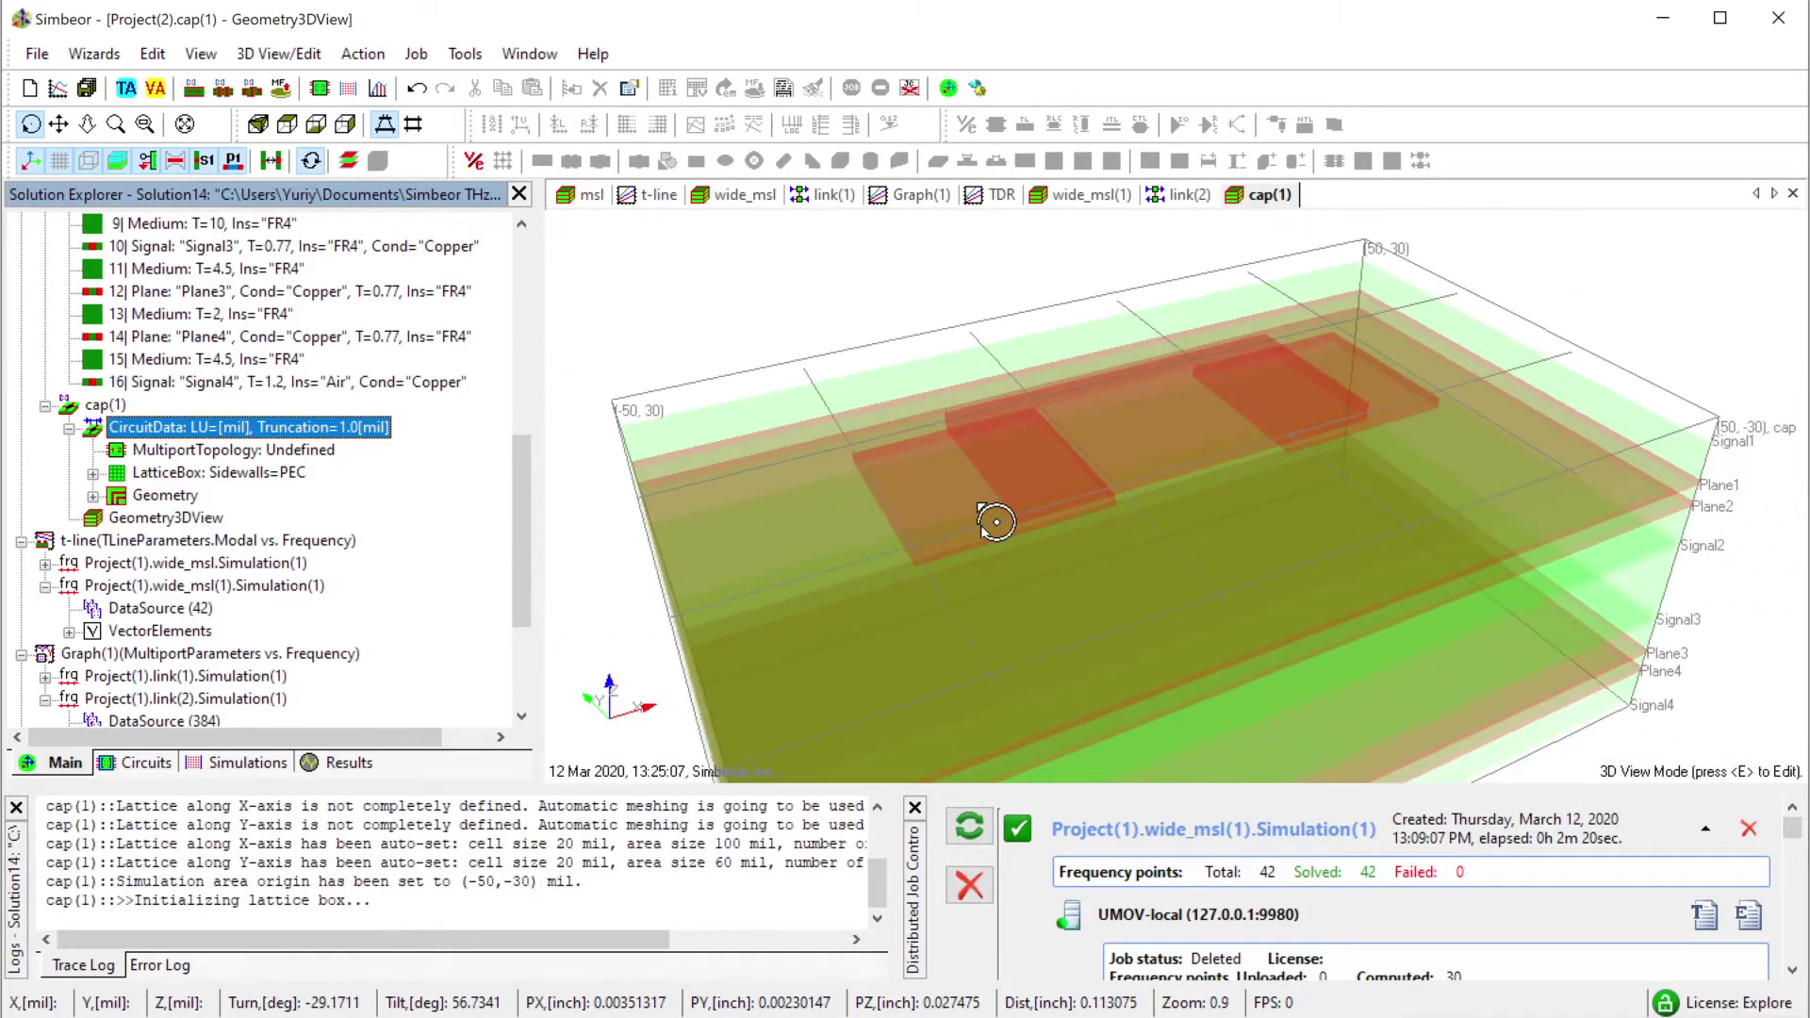
drag(980, 596, 860, 670)
drag(1010, 545, 943, 646)
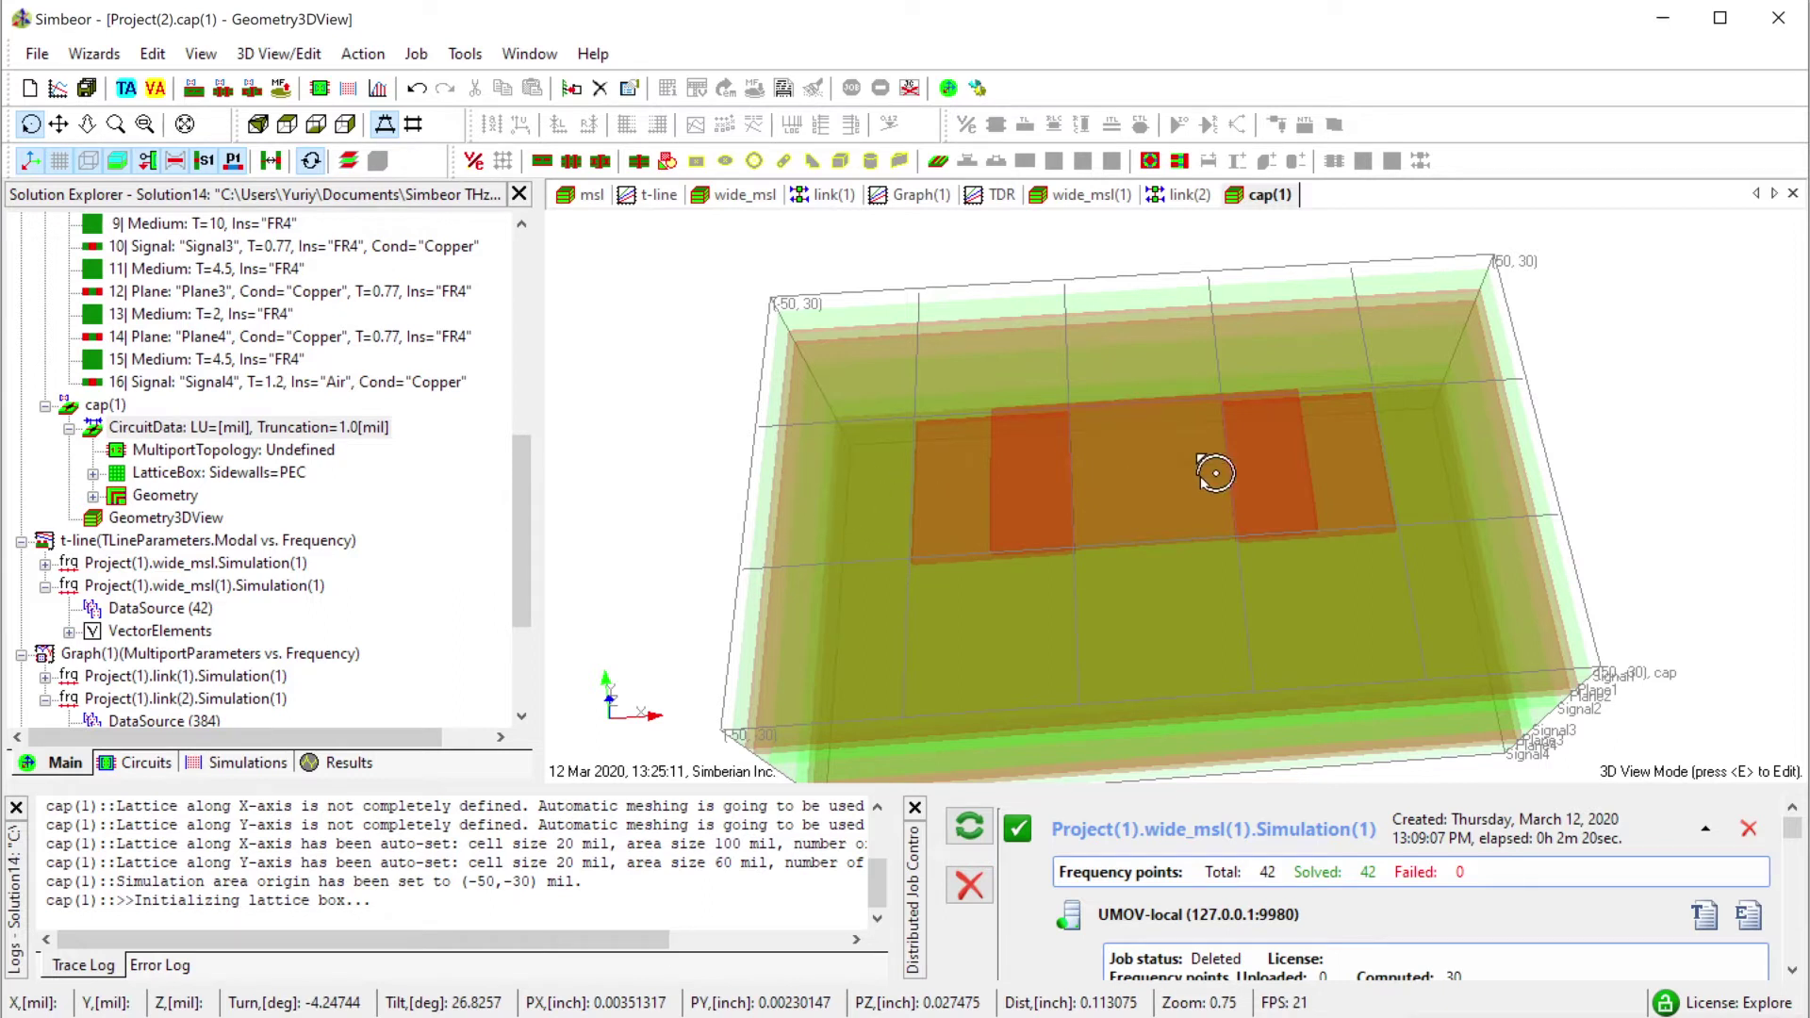
scroll(1175, 575, up, 2)
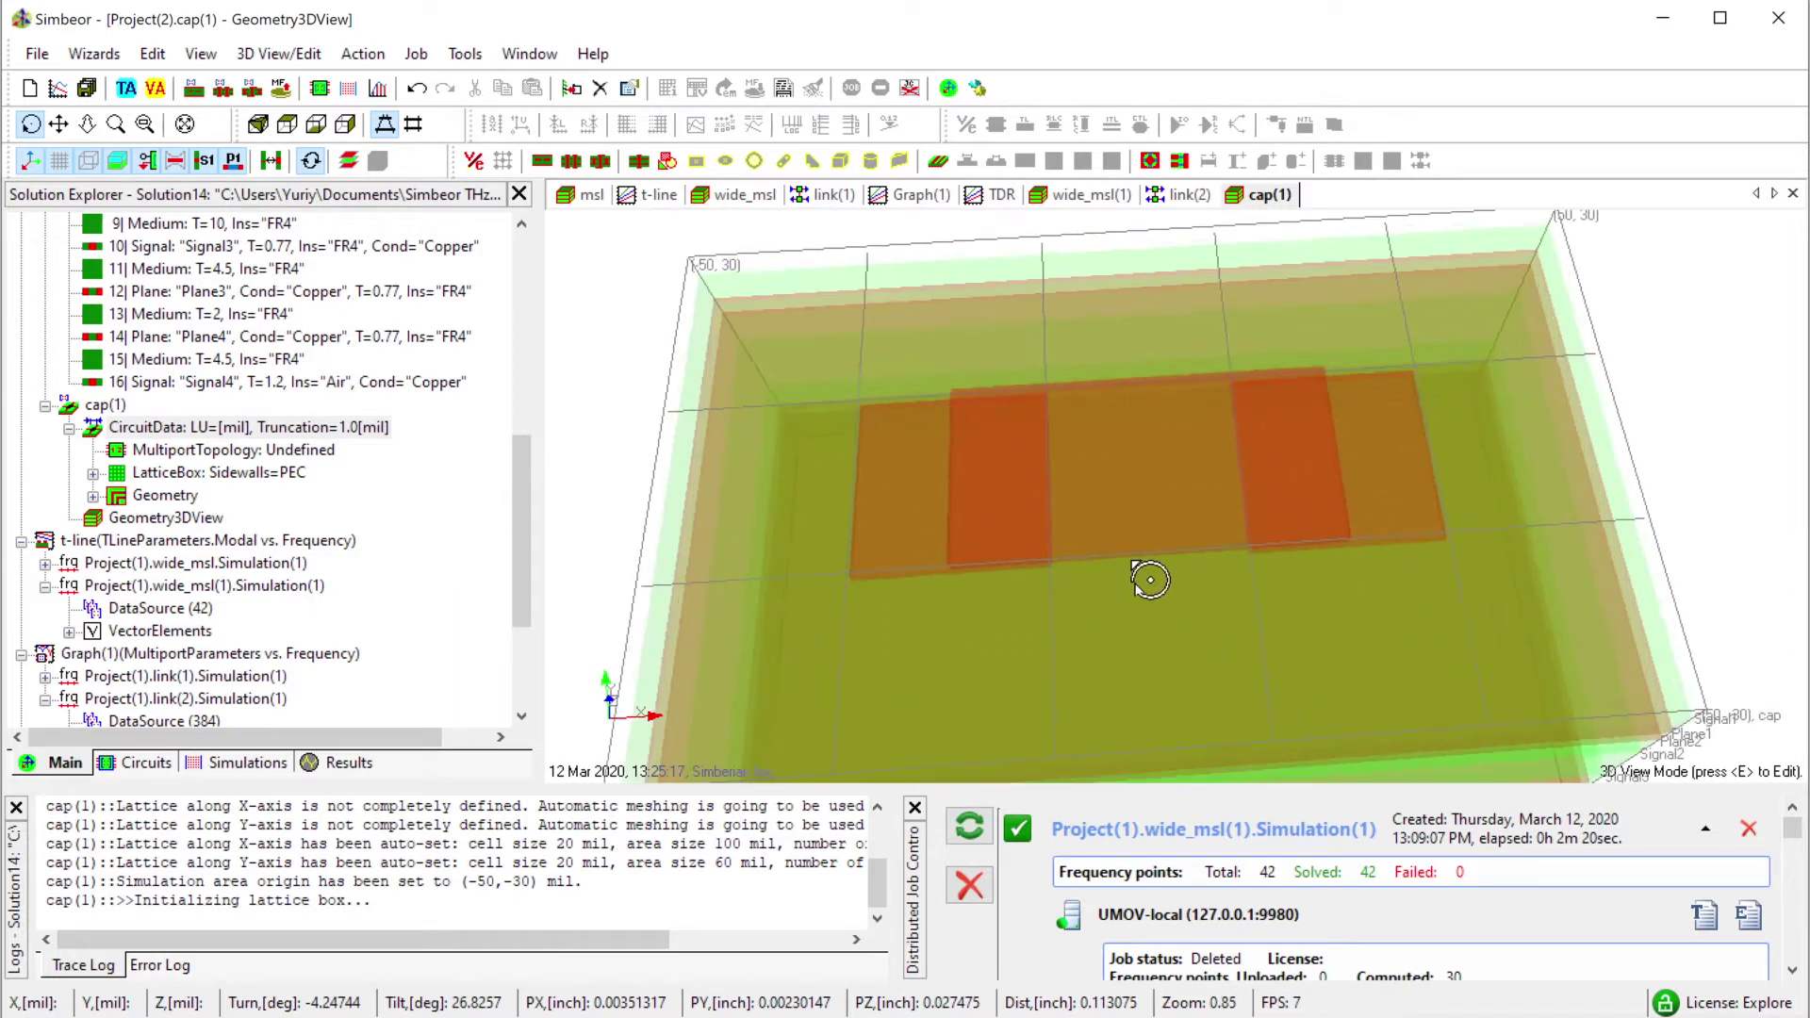
In the 2-D editor, add a TLines segment in X direction with one strip and a start-side input.
key(e)
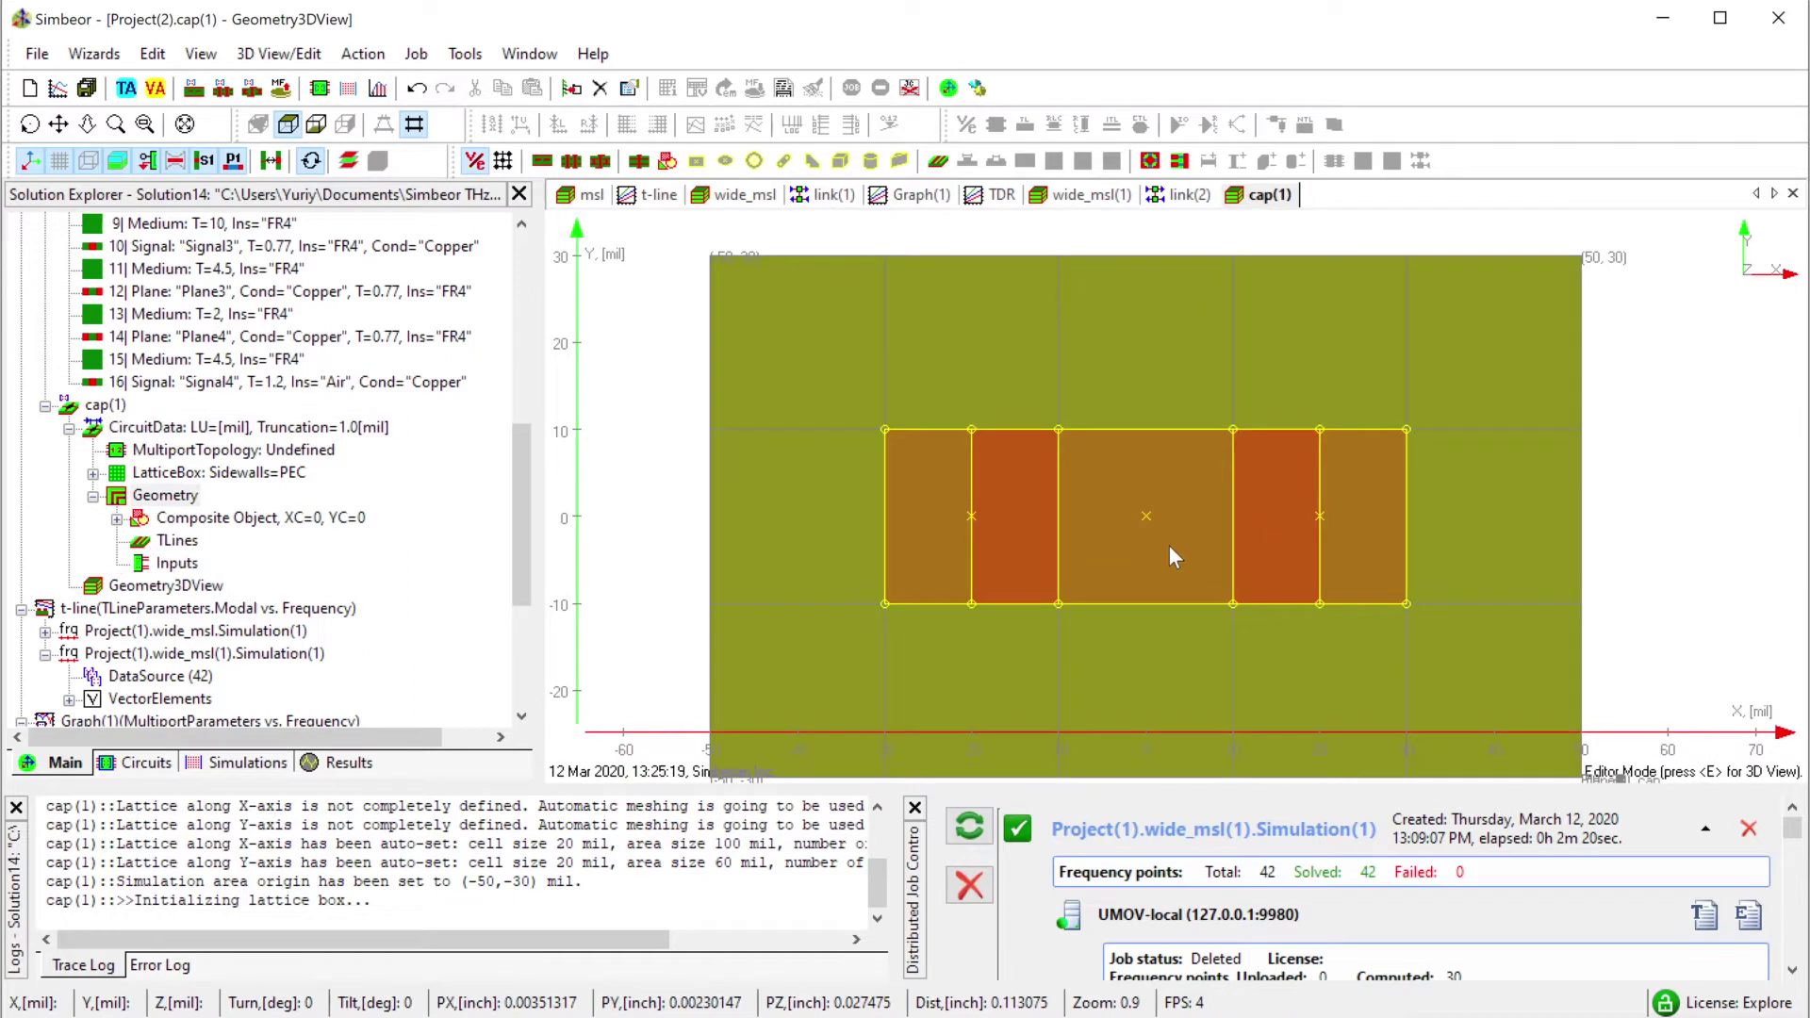
click(175, 541)
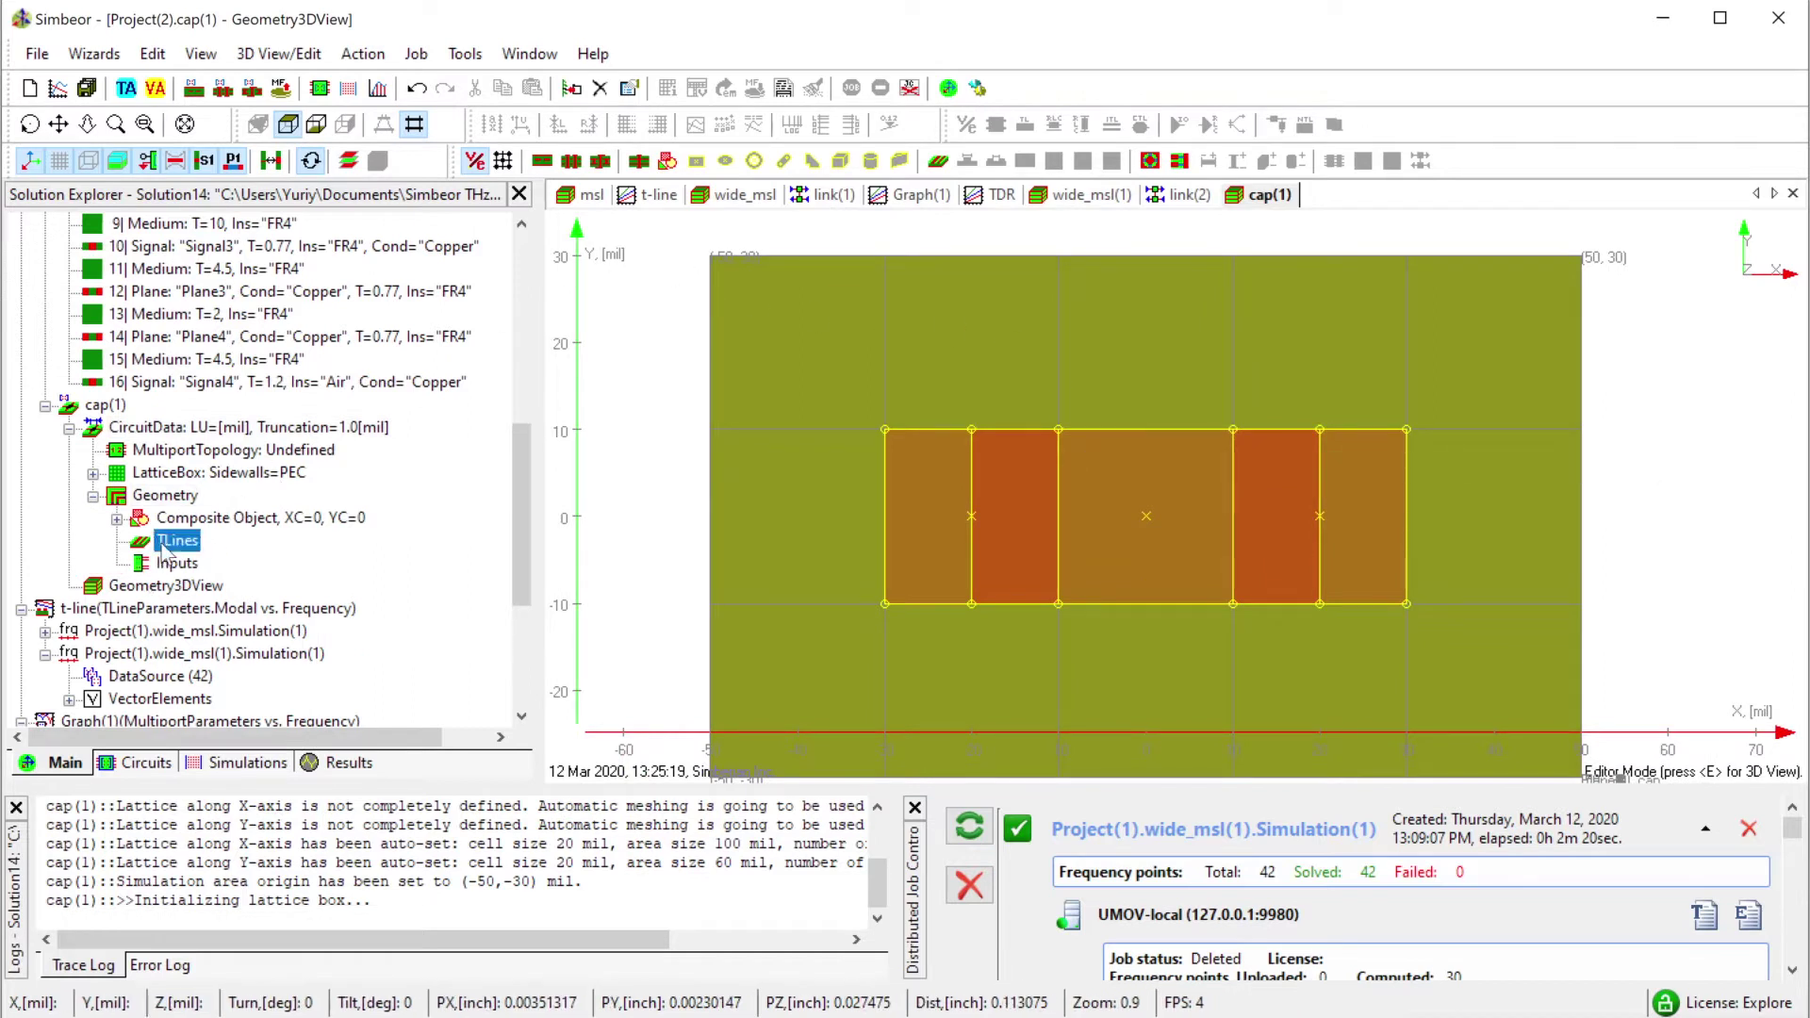
click(118, 519)
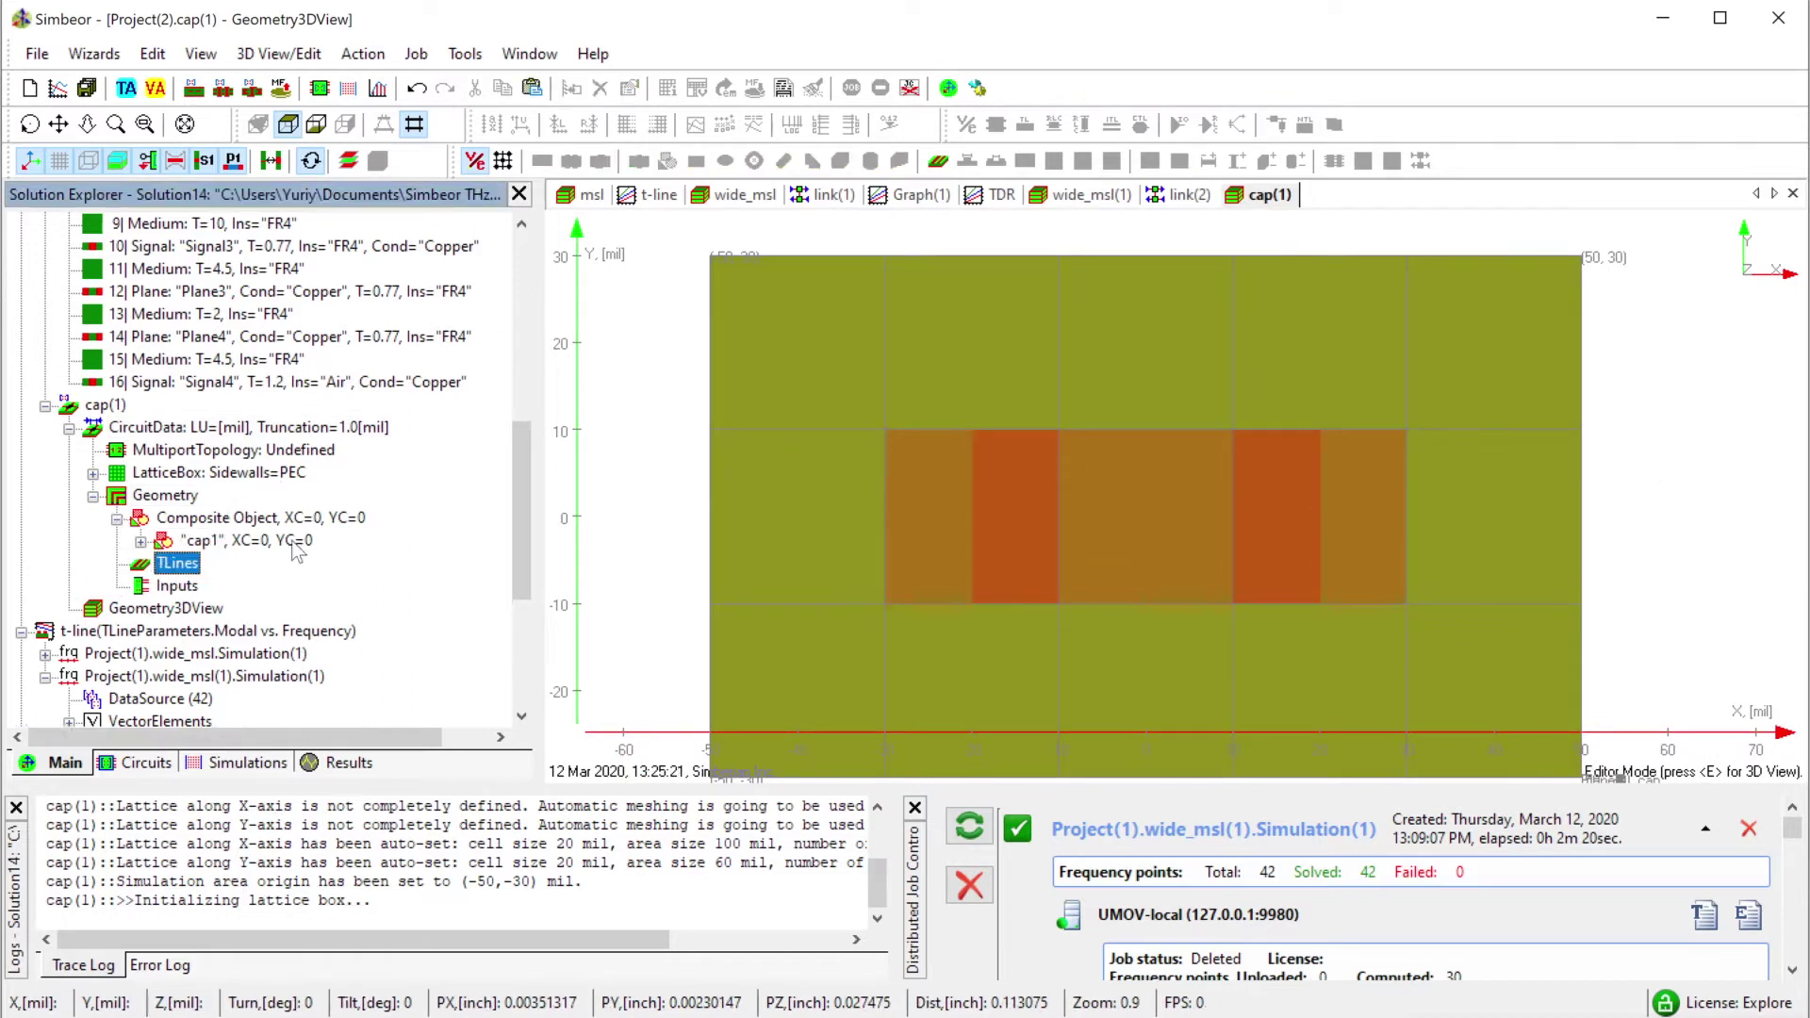
click(938, 161)
click(1032, 760)
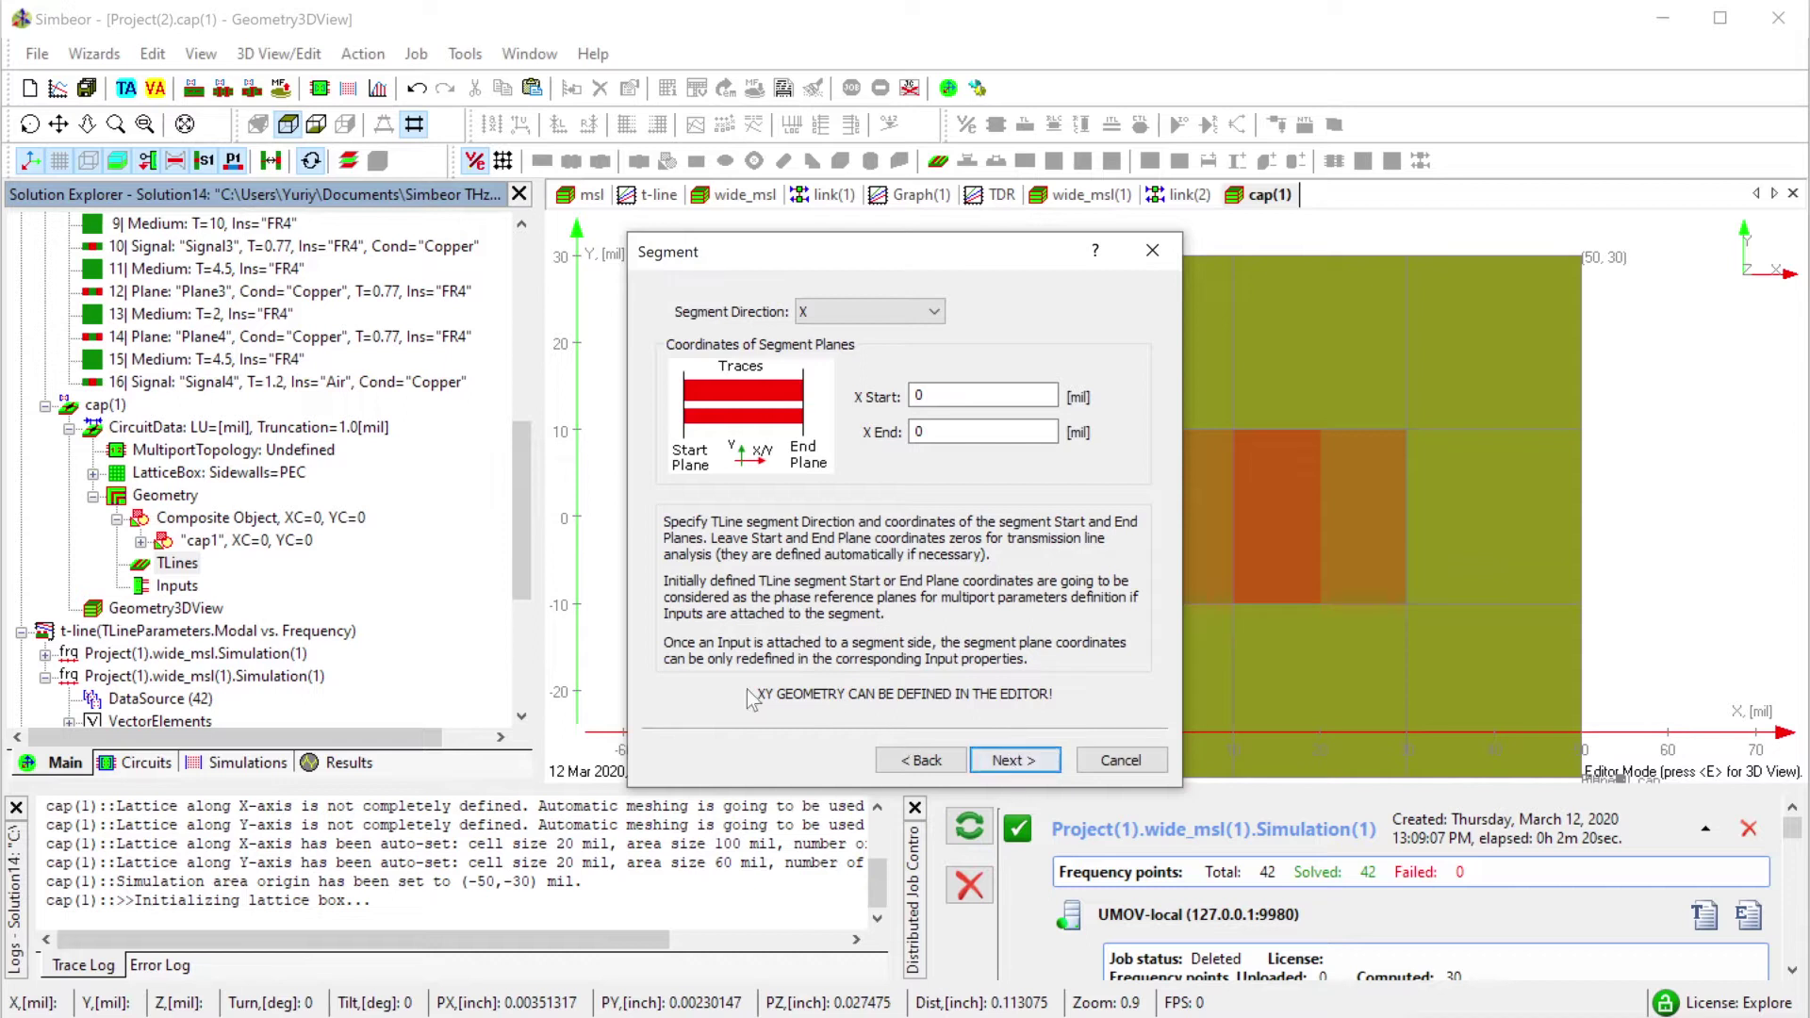
click(1053, 762)
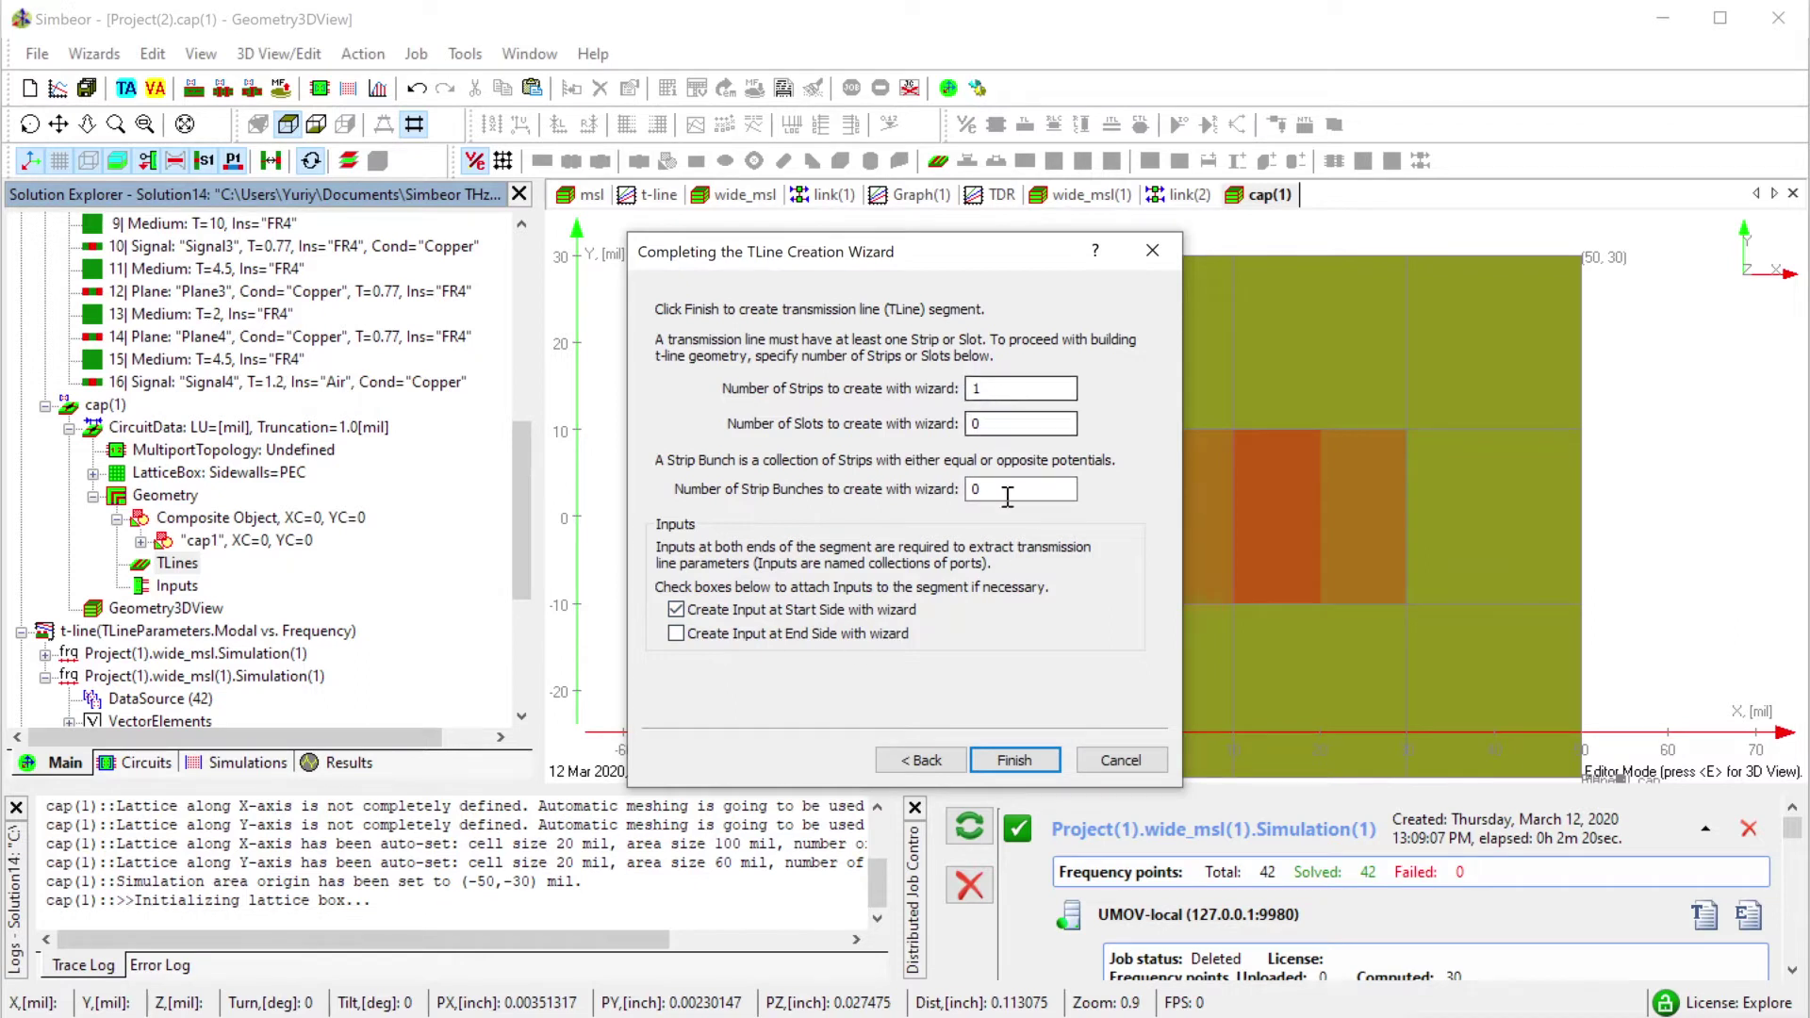
click(1015, 760)
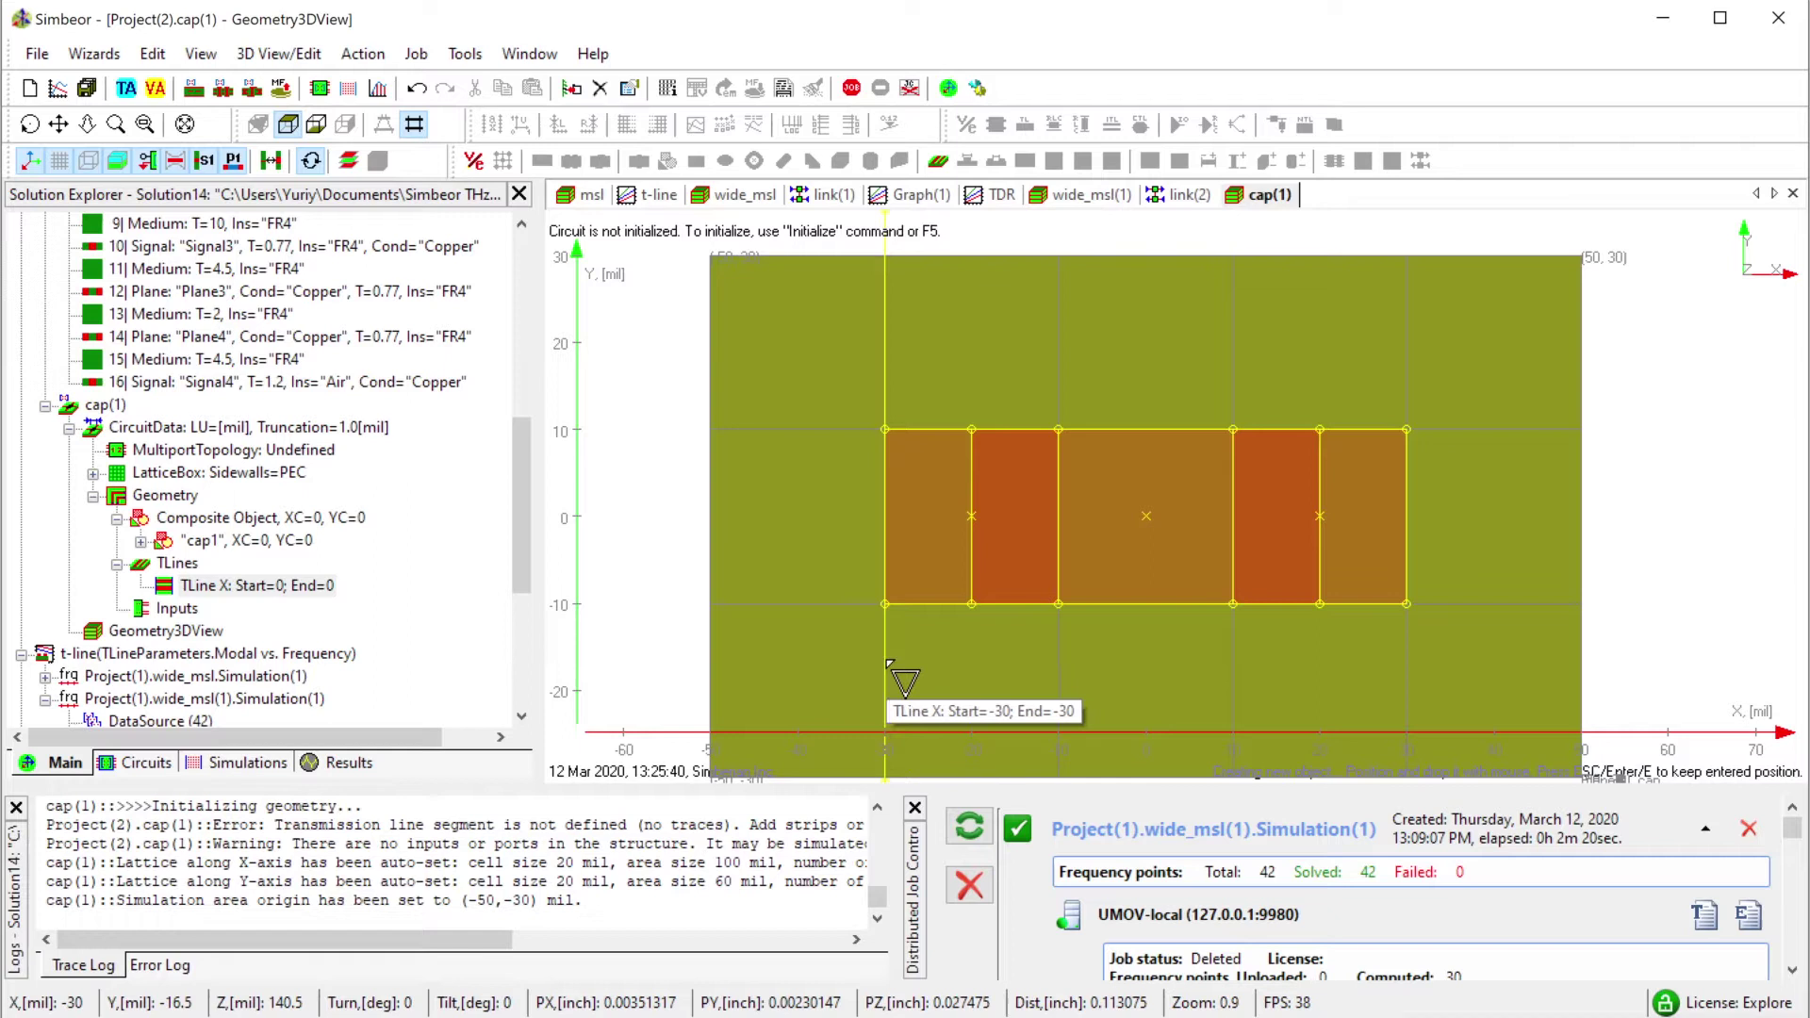
Place the line at X = -30 with a copper Signal1 strip 8.25 mil wide.
click(885, 659)
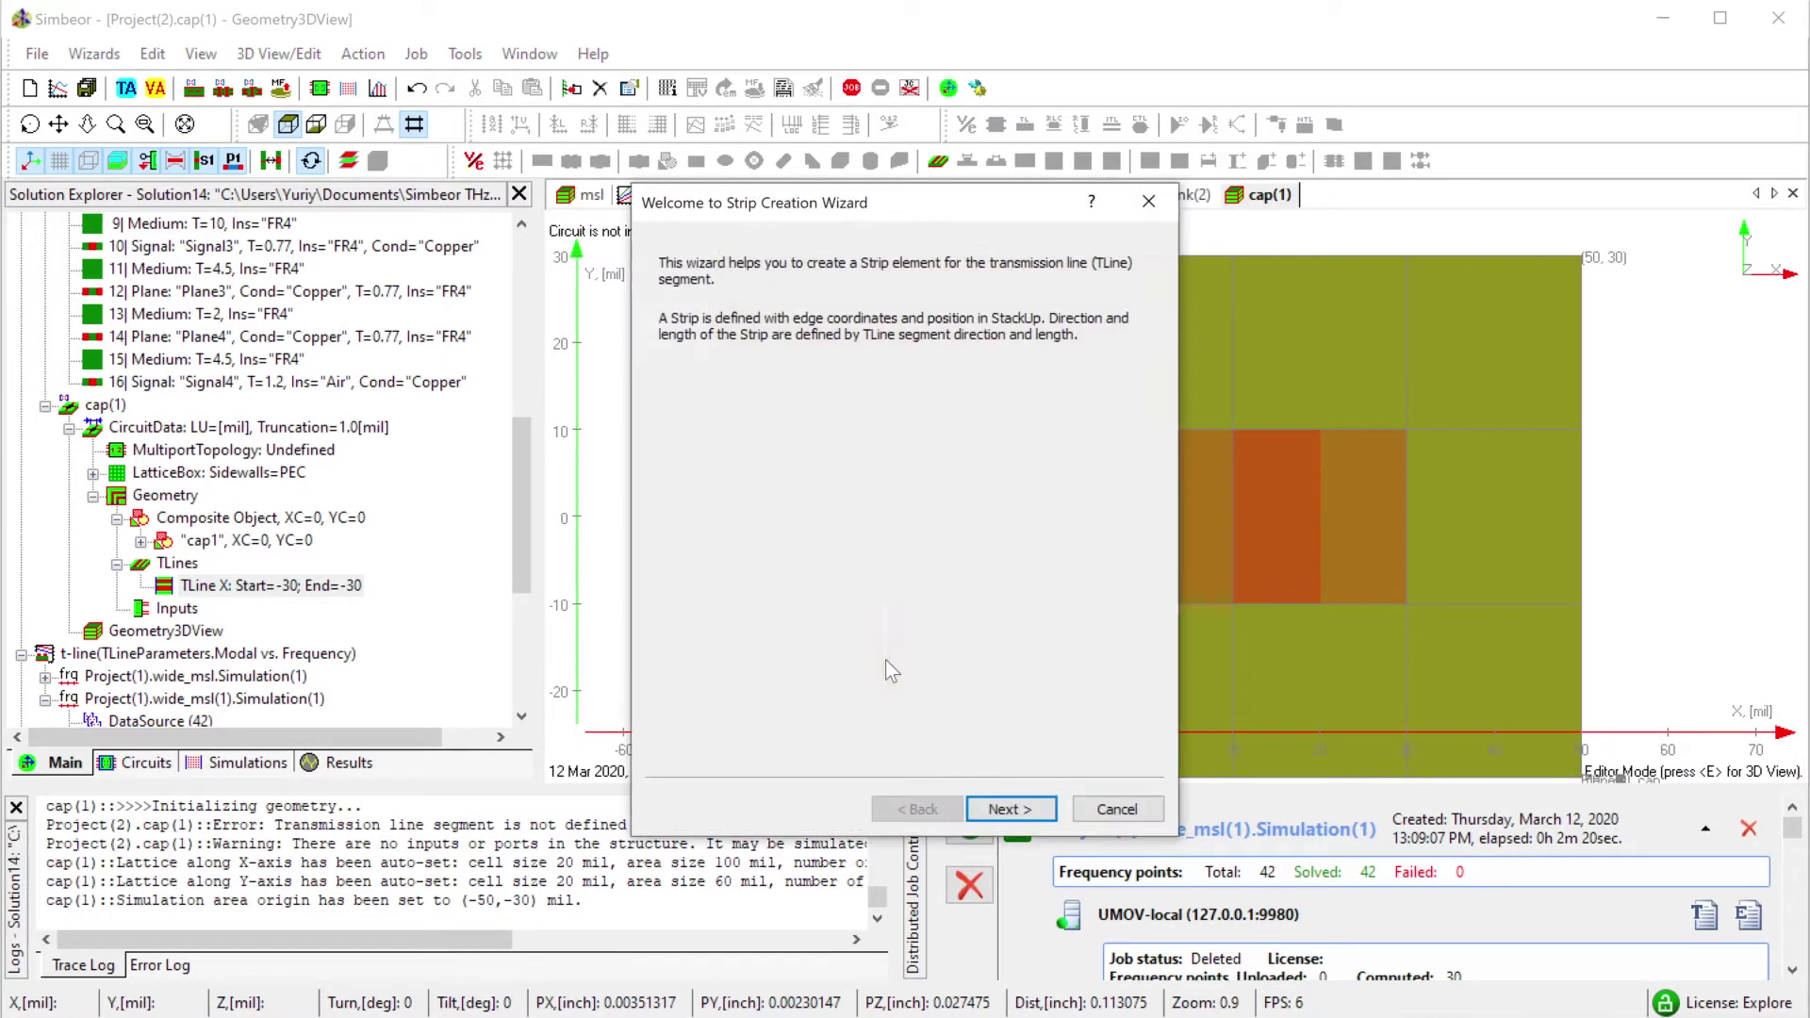
click(1020, 809)
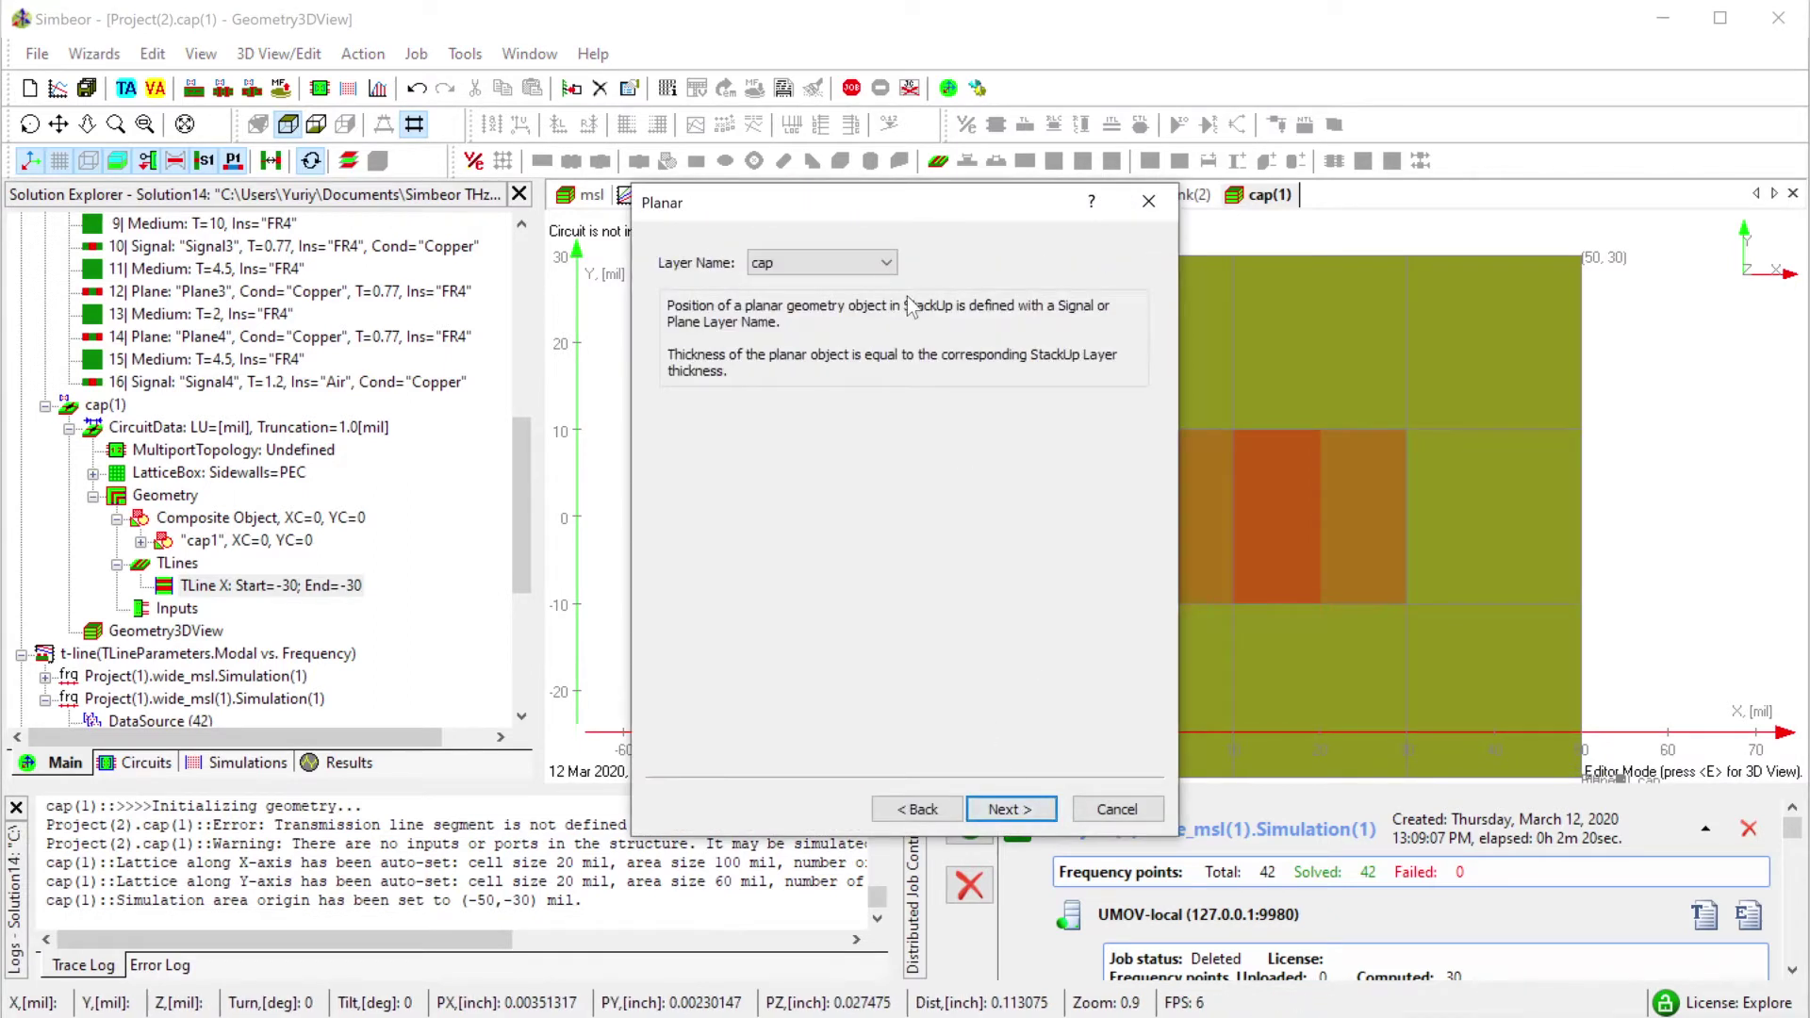
click(886, 263)
click(820, 296)
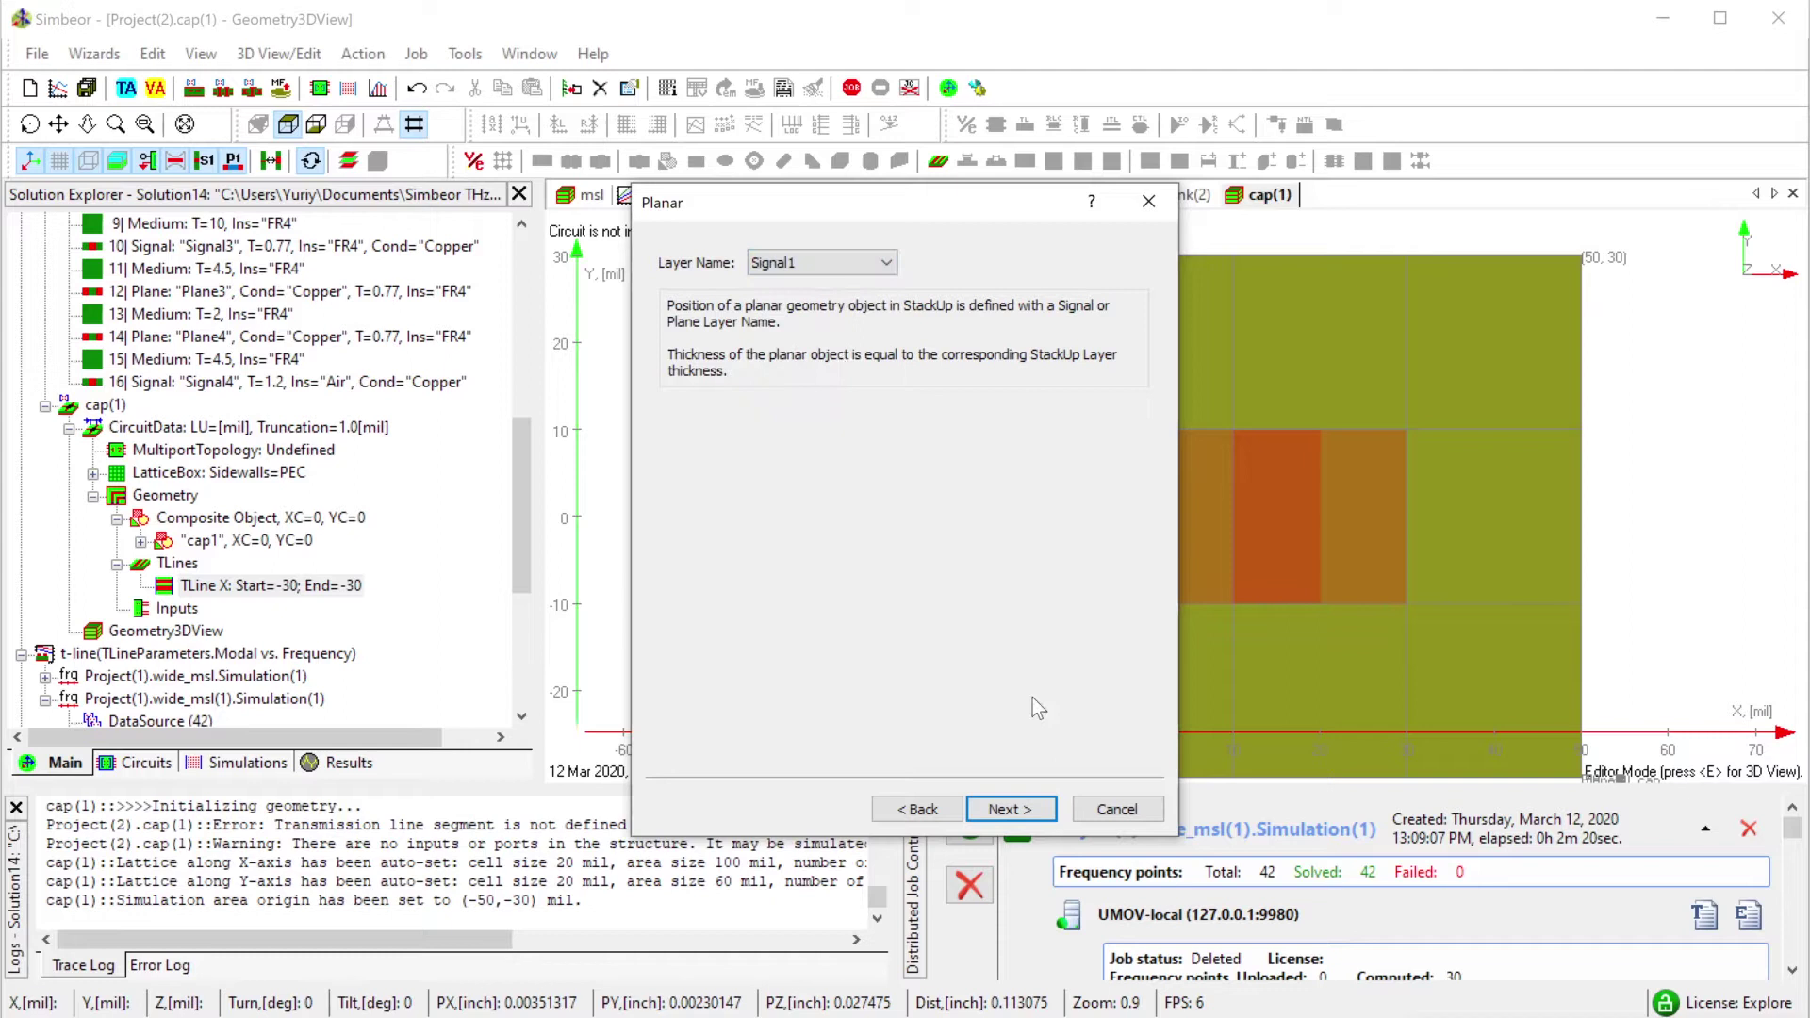
click(1051, 811)
click(1049, 810)
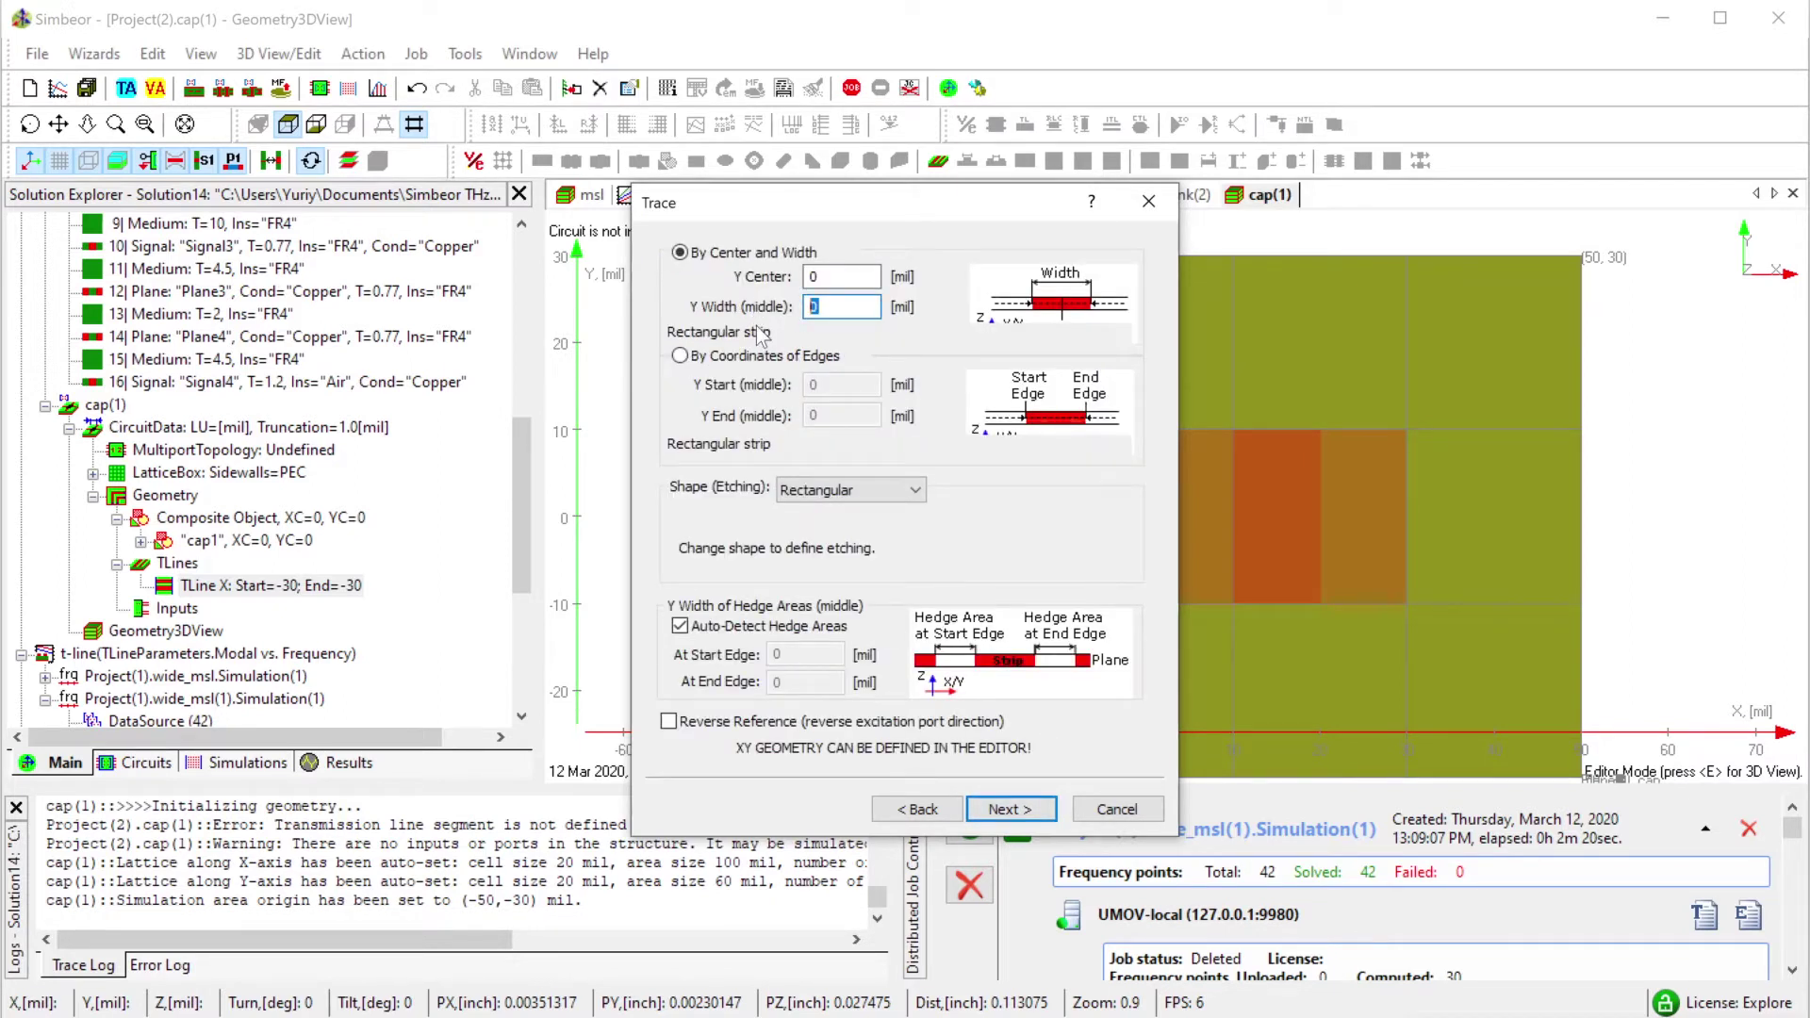
text(8.25)
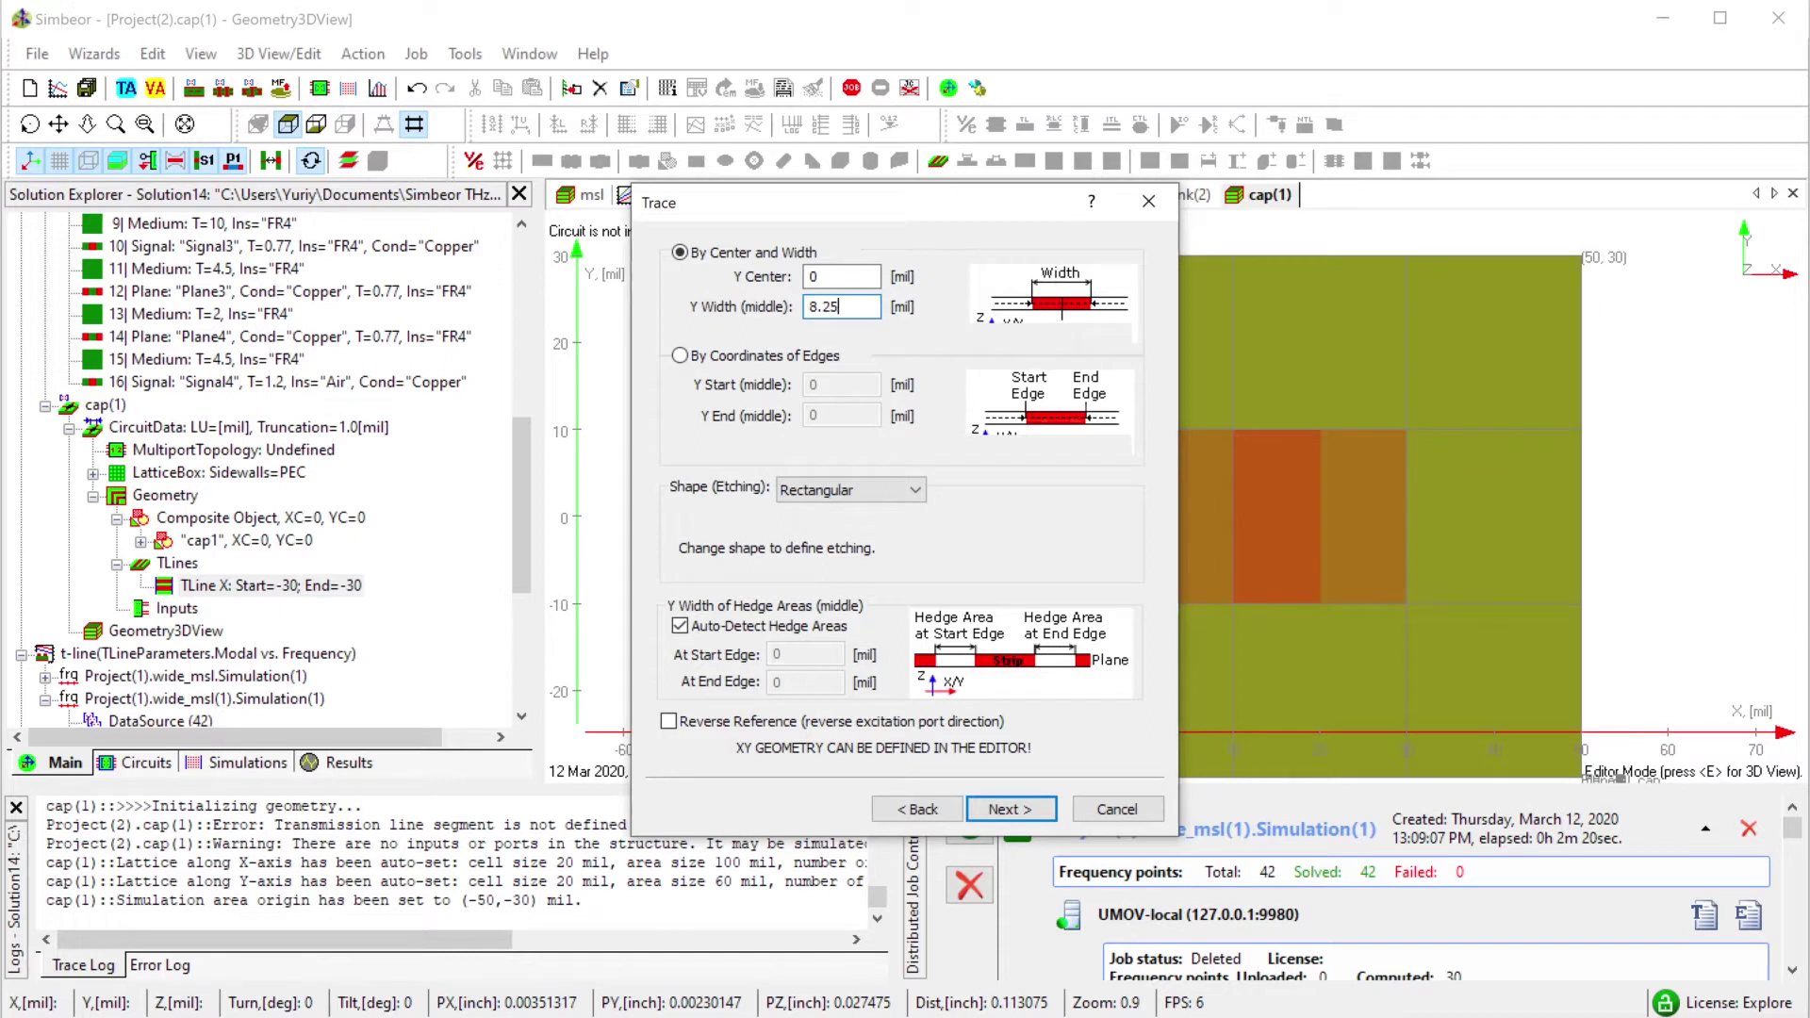
click(1043, 810)
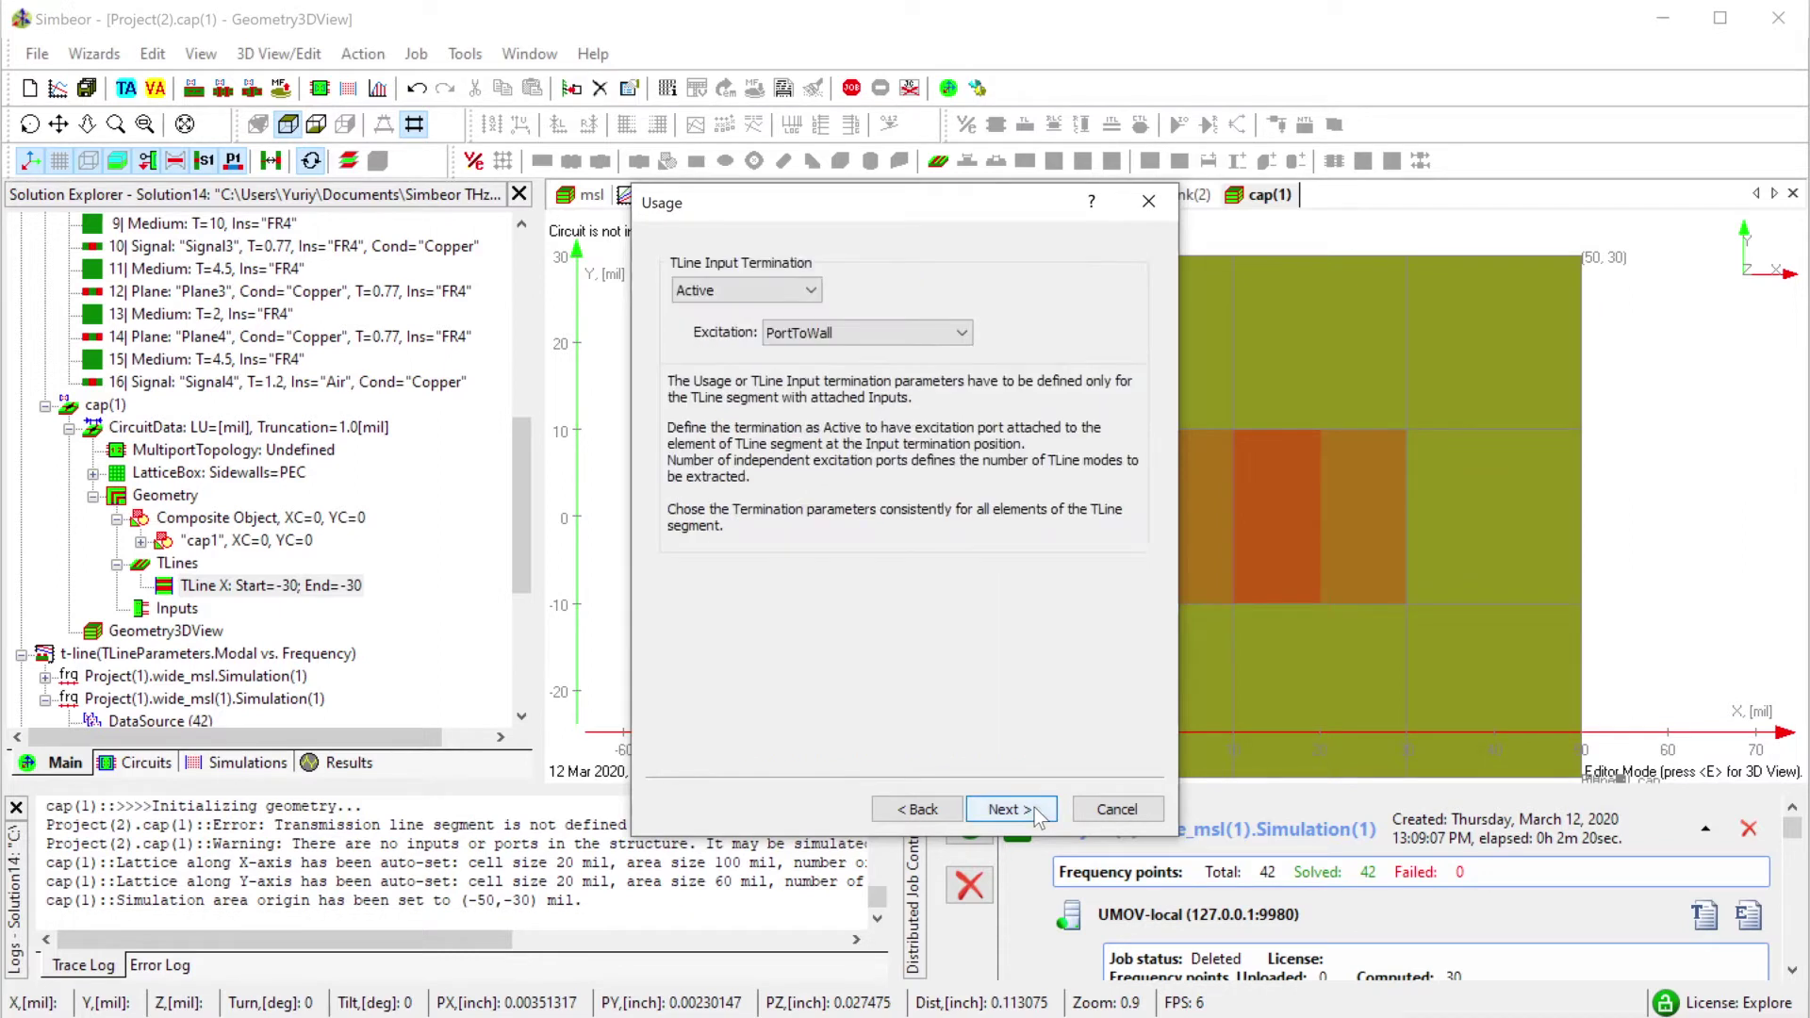
click(1024, 810)
click(1024, 811)
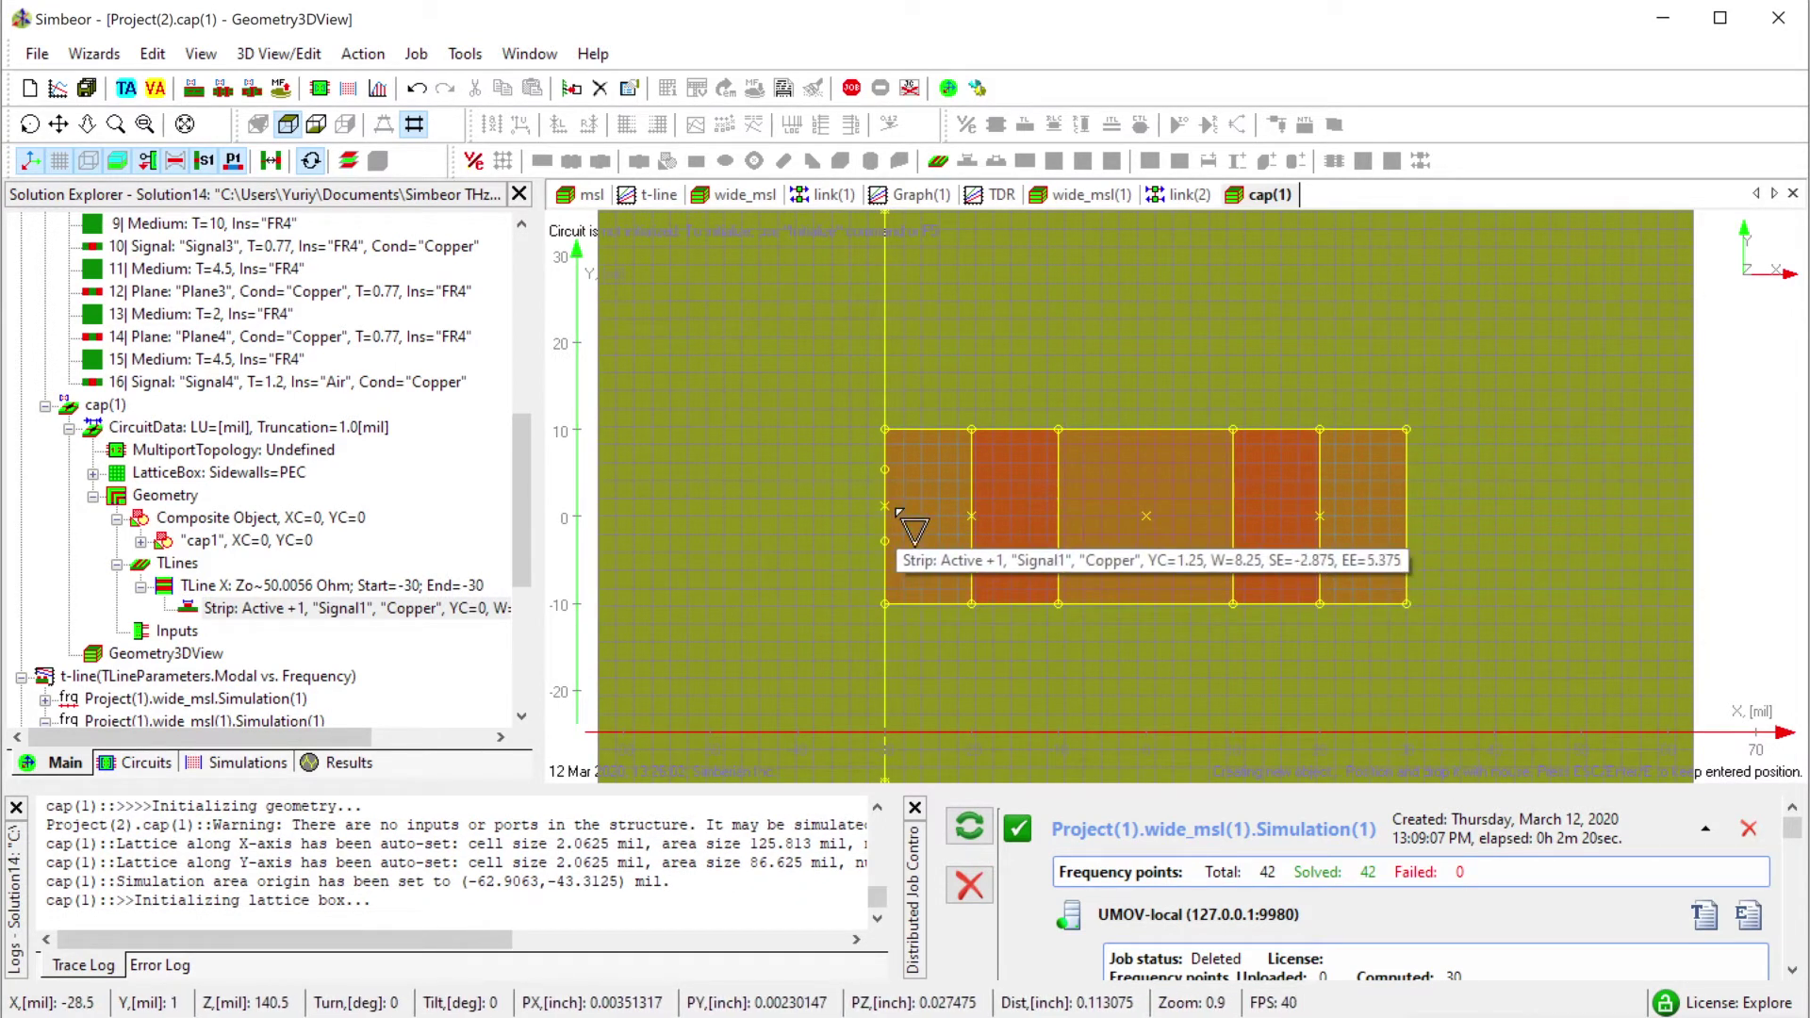
Add input port IO1 with its reference plane at X = -30.
click(897, 511)
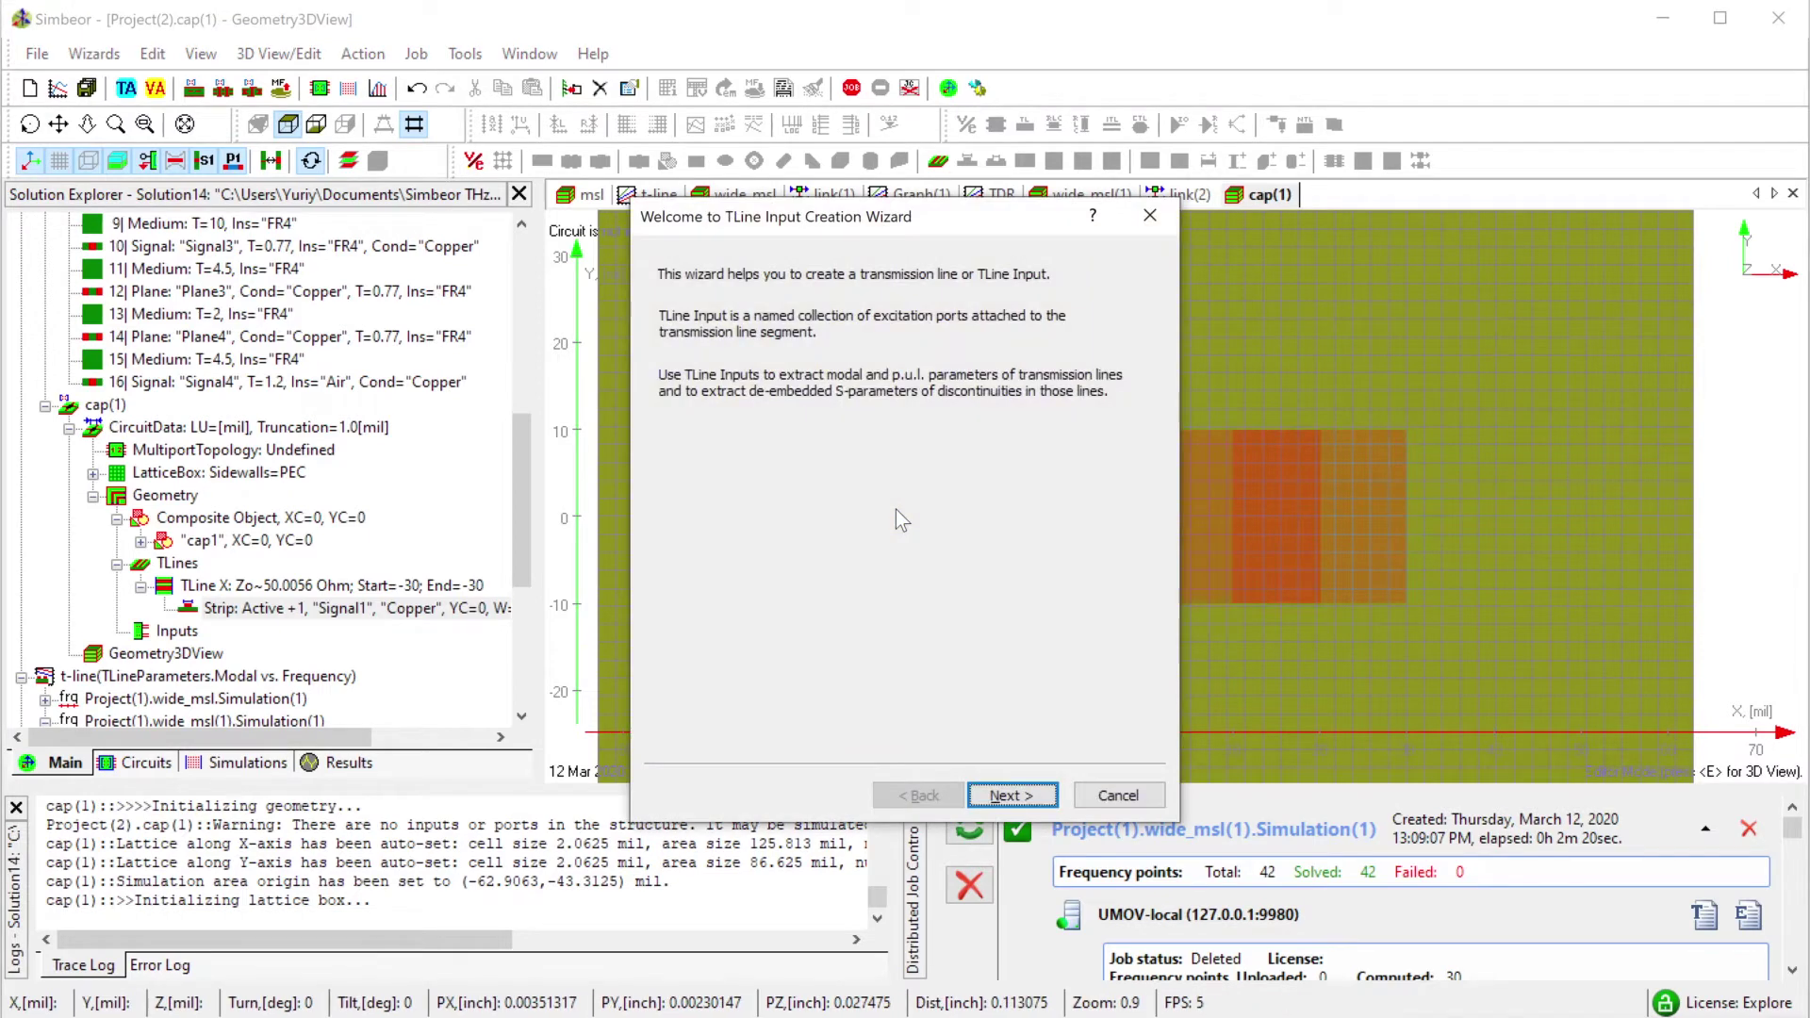
click(1012, 795)
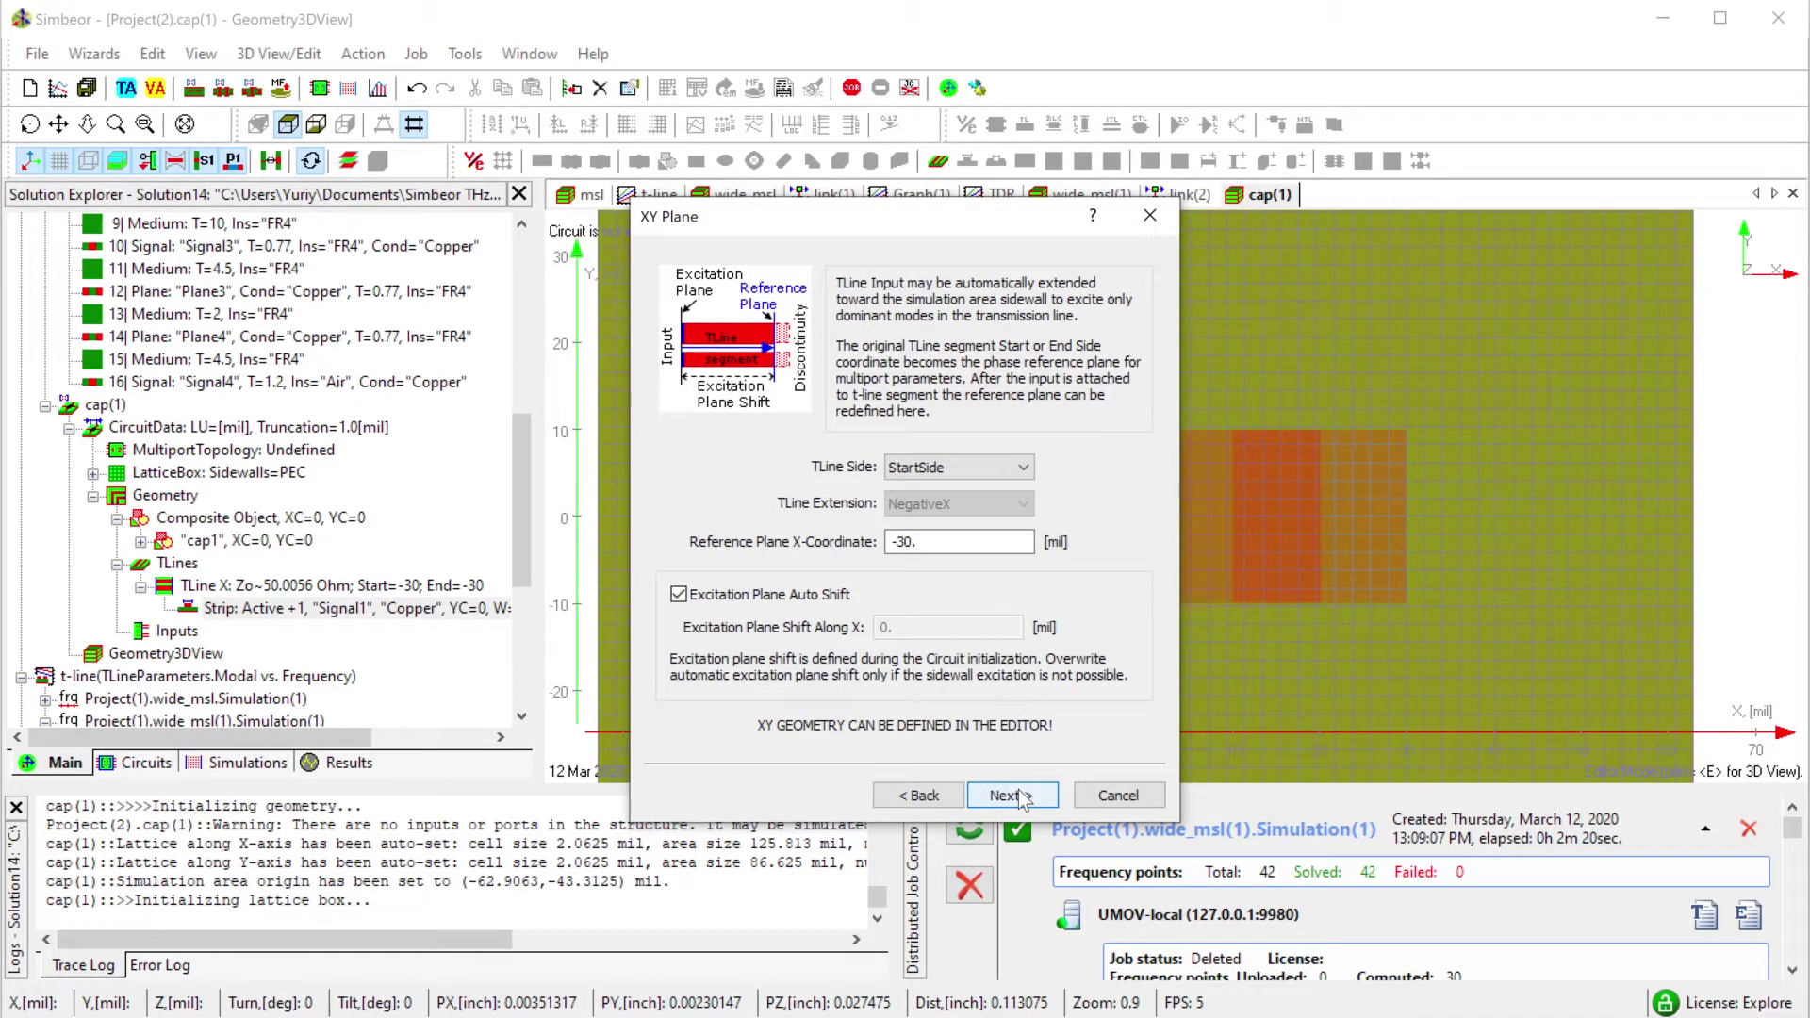
click(1022, 797)
click(1023, 799)
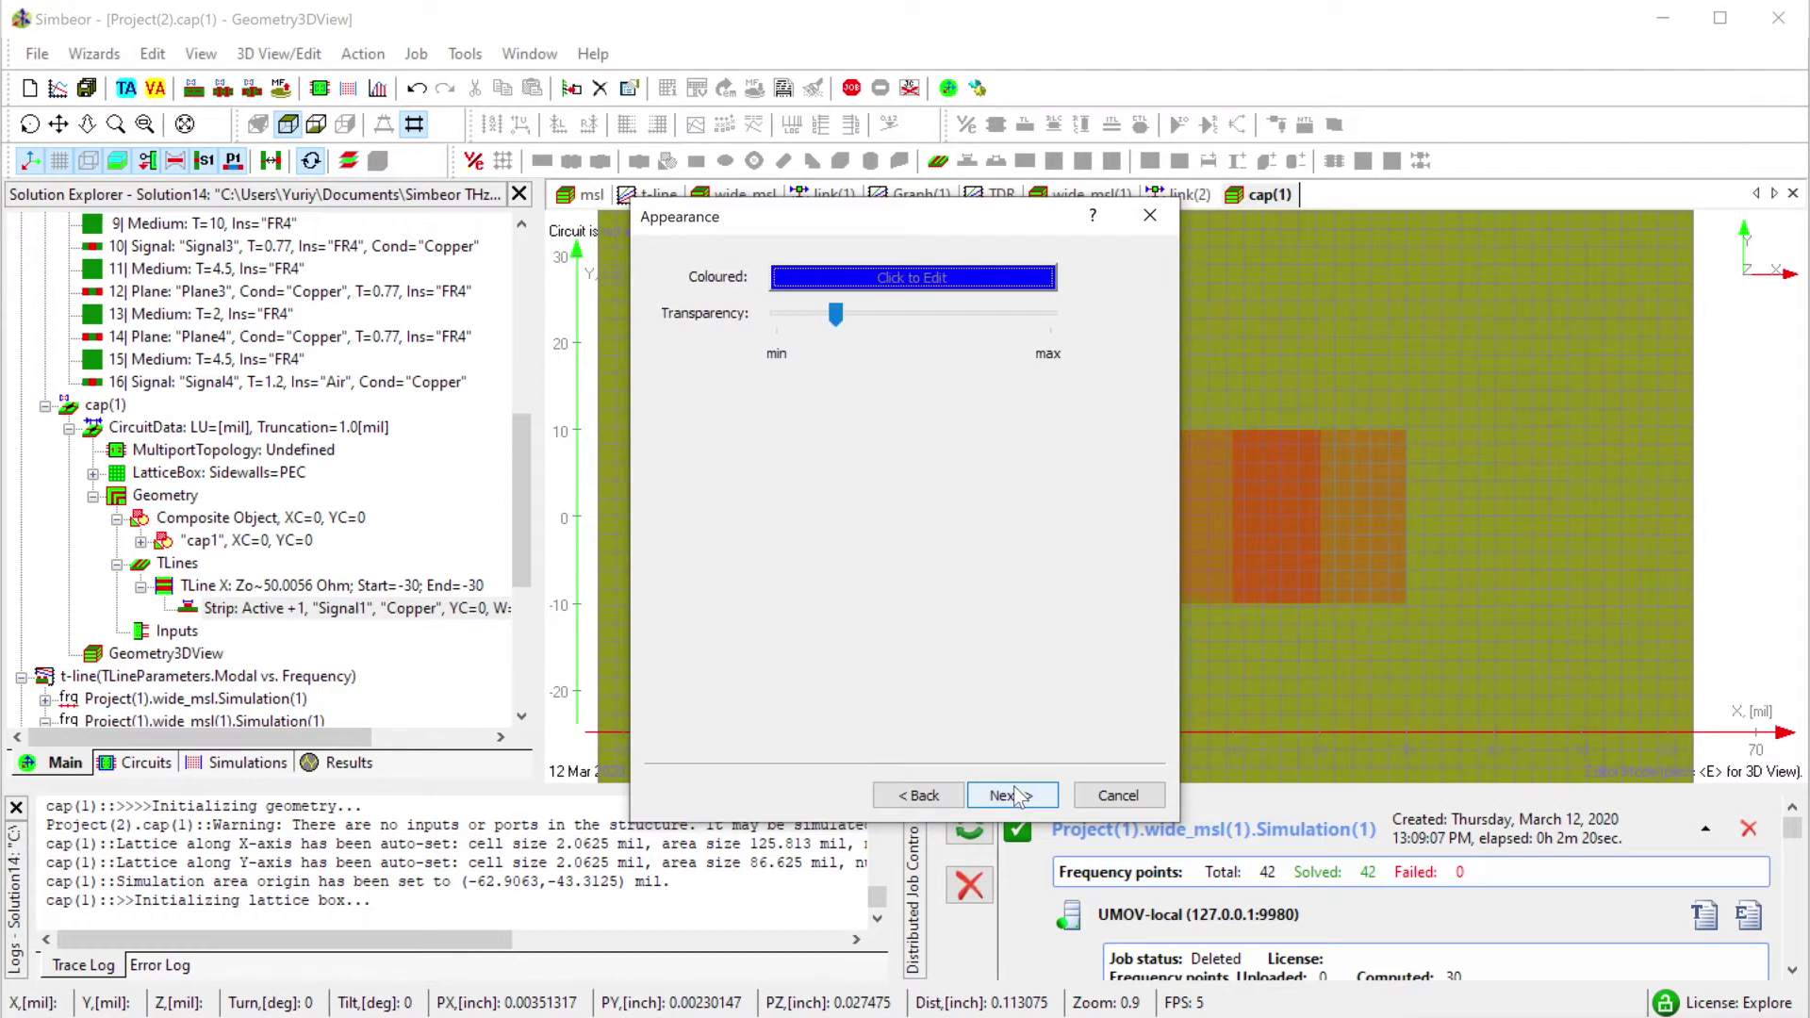
click(1015, 796)
click(1011, 795)
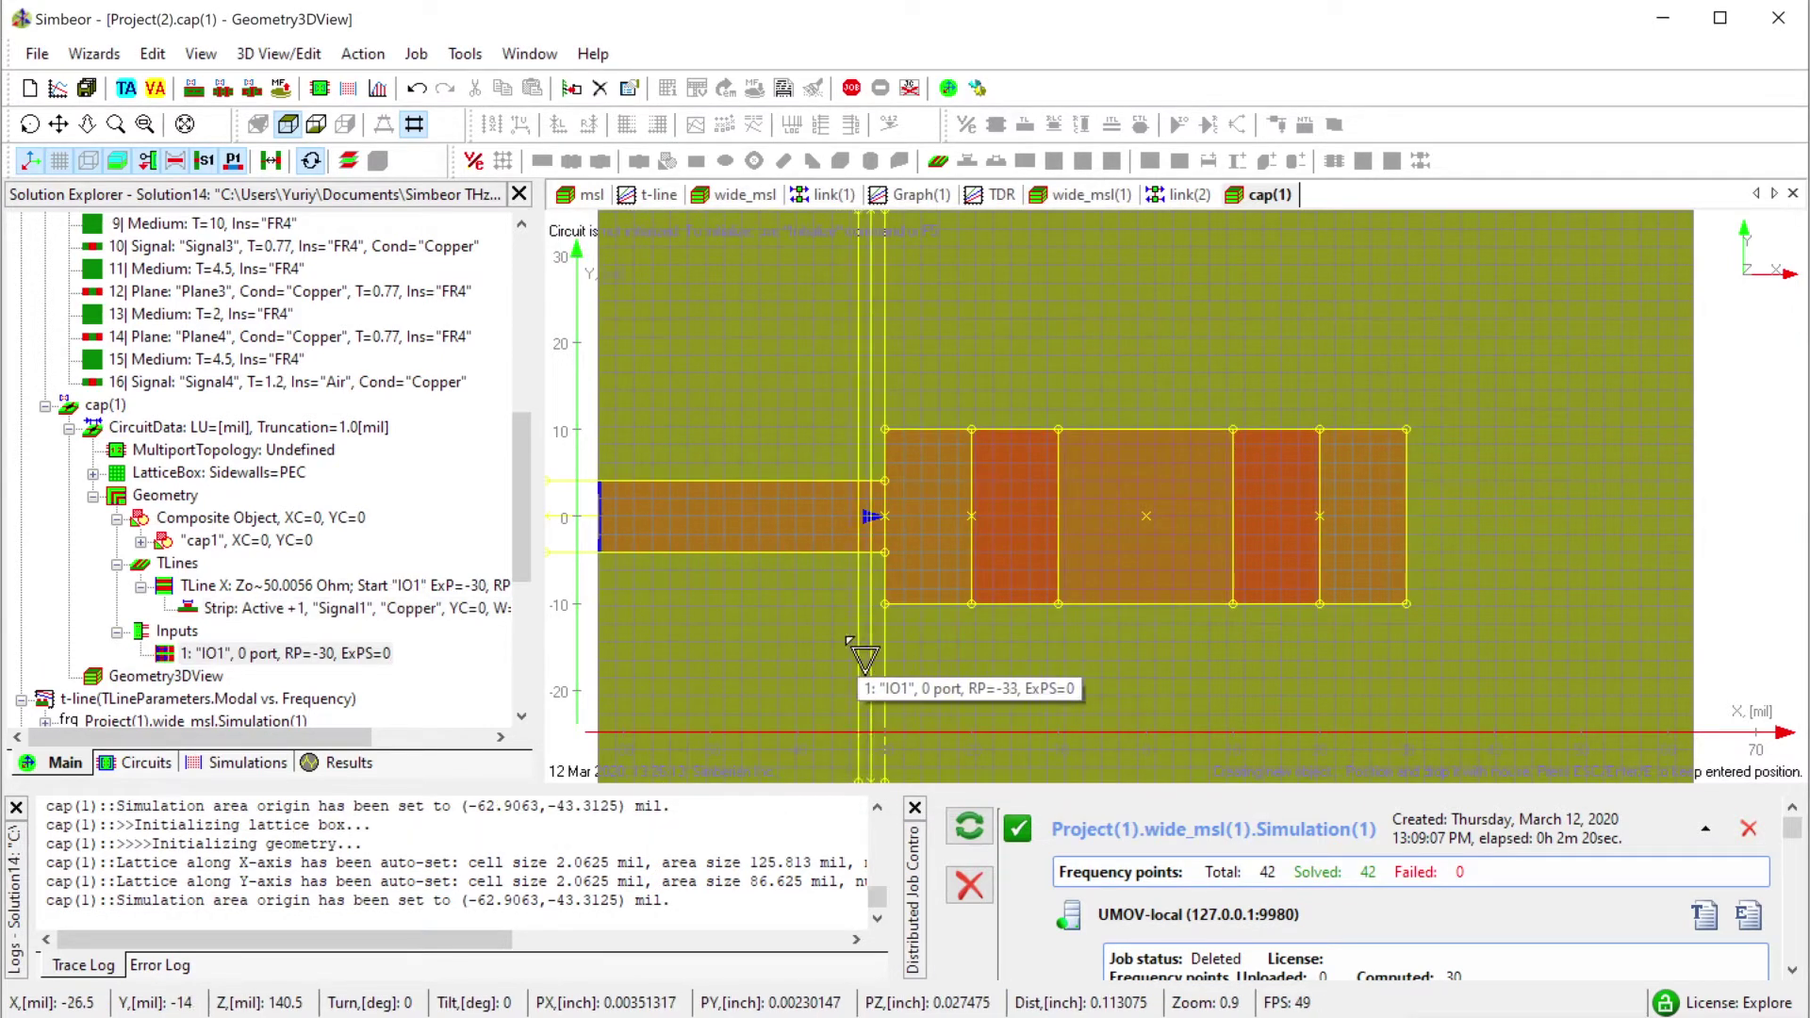
key(Escape)
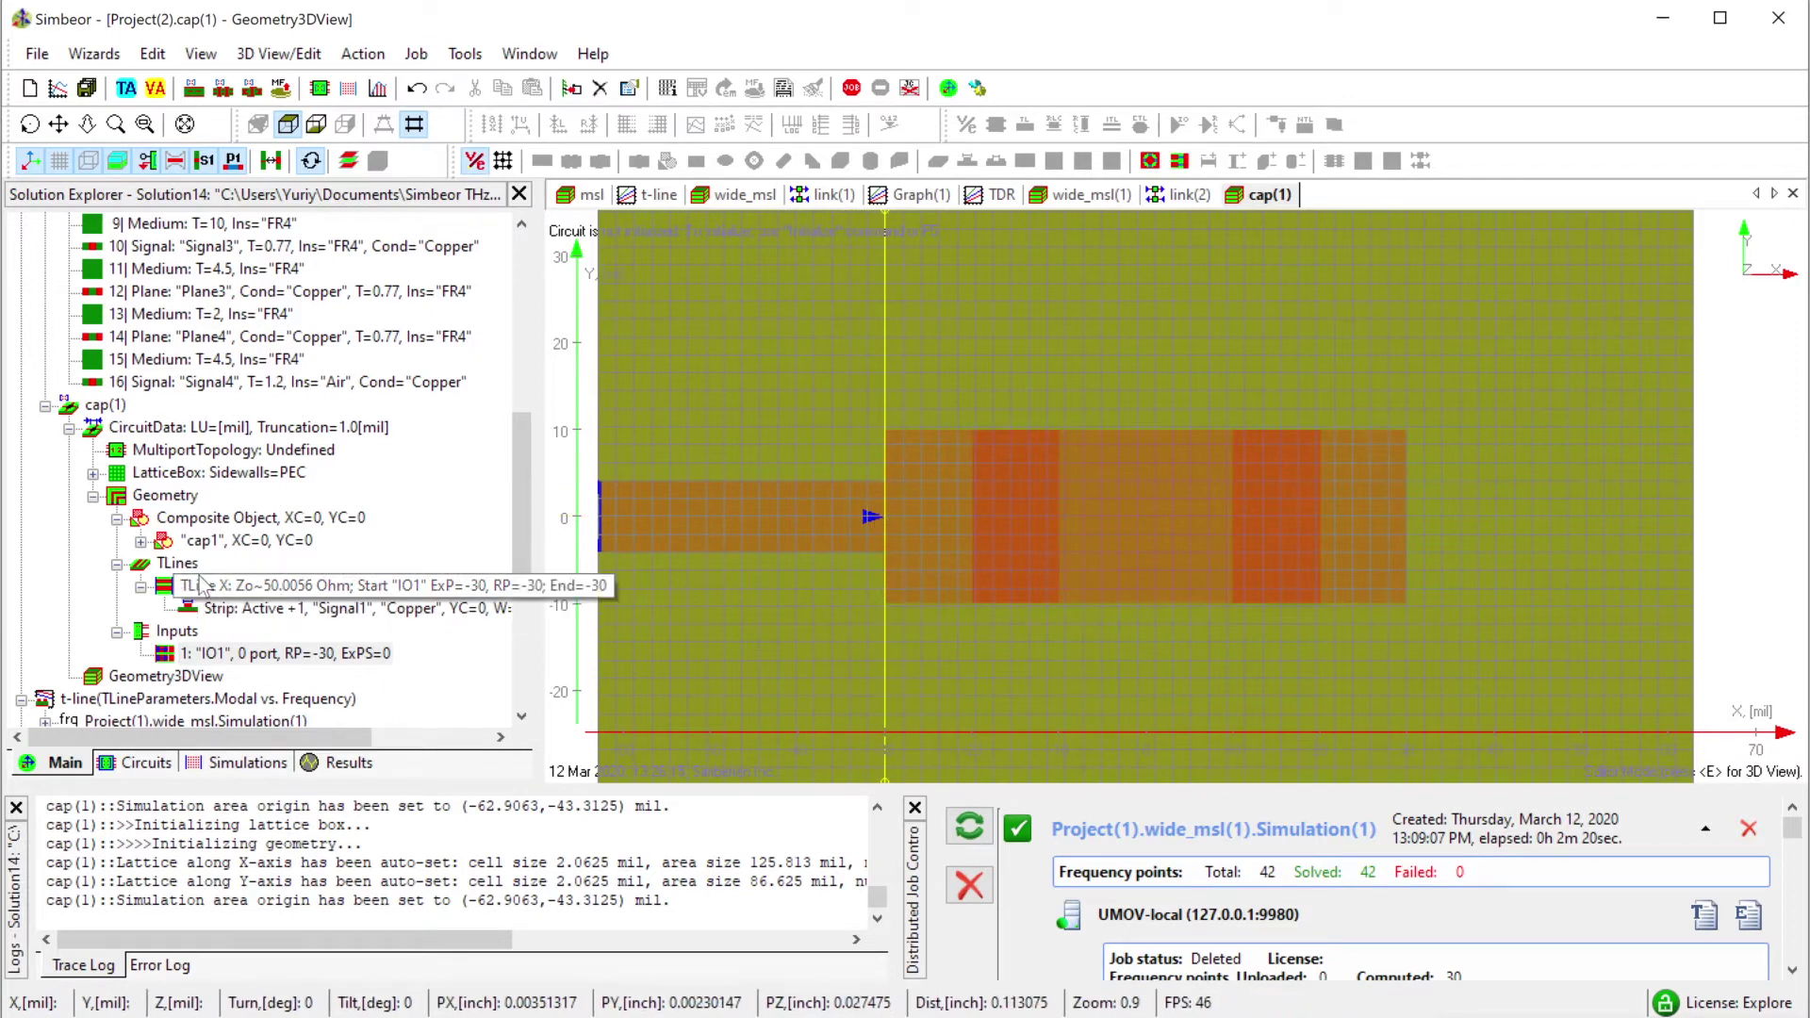
scroll(143, 655, down, 1)
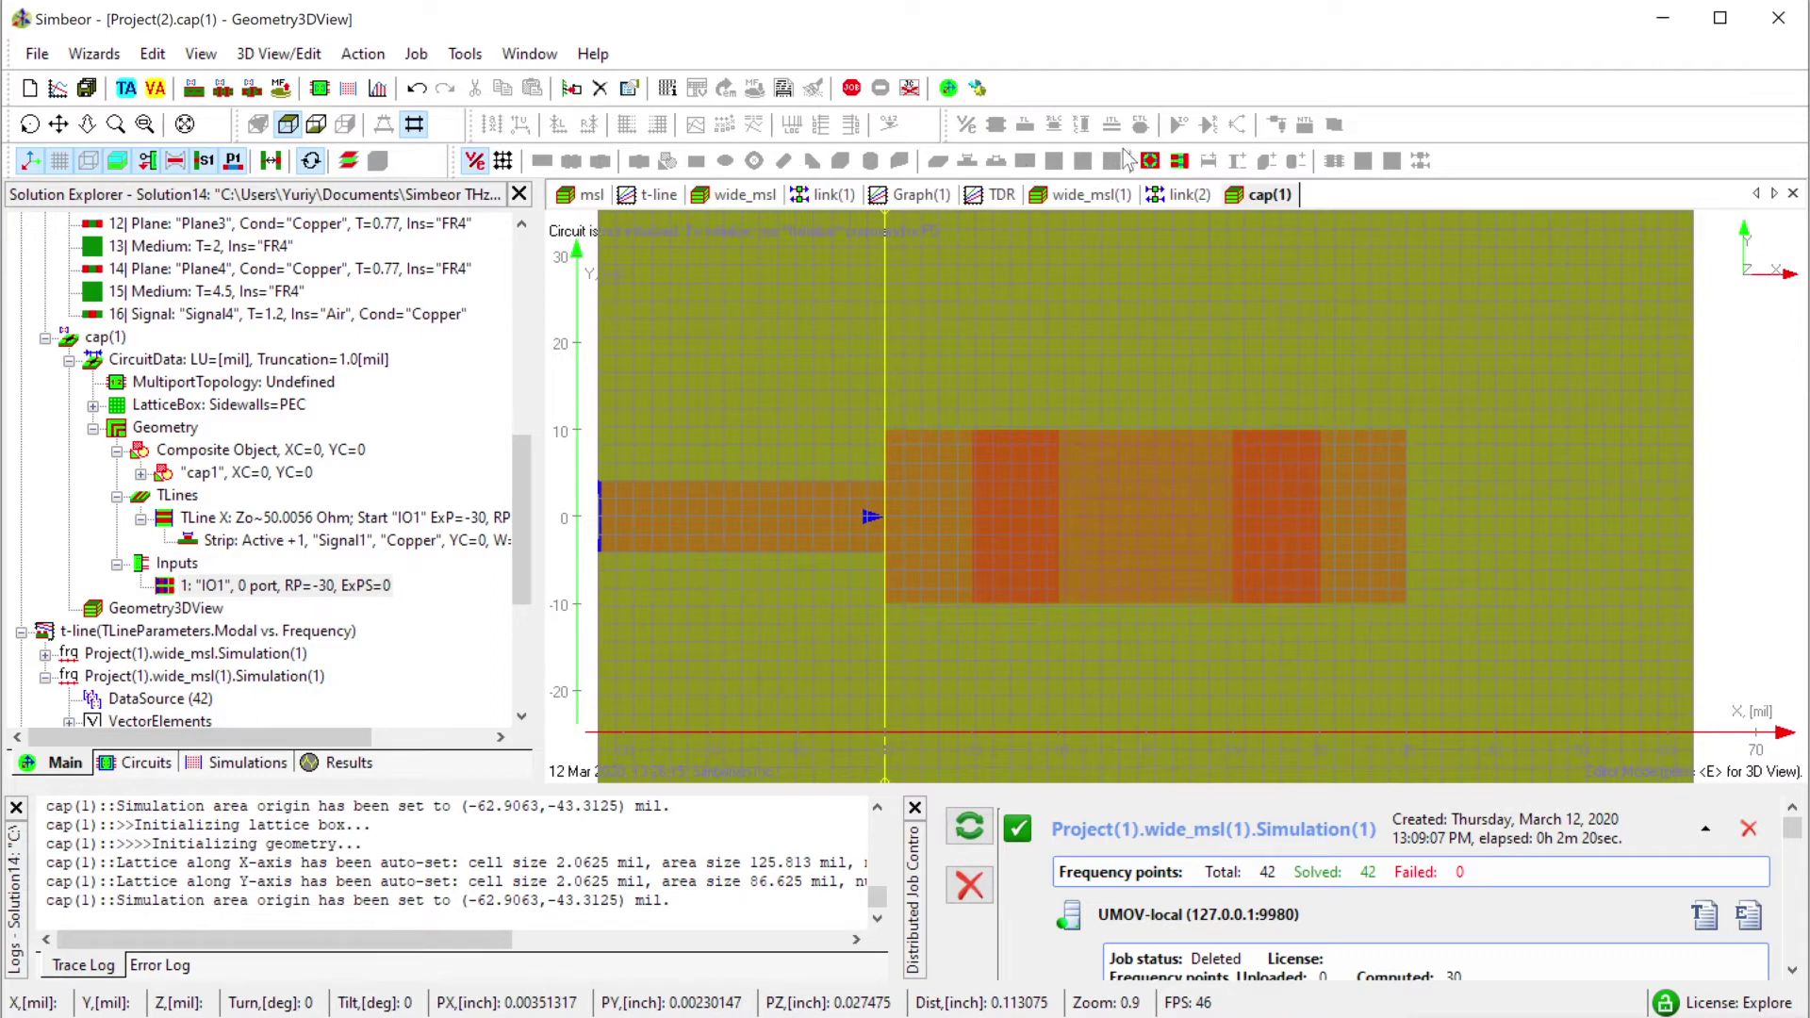
Create a second transmission line segment and place it starting at X = 30.
click(187, 501)
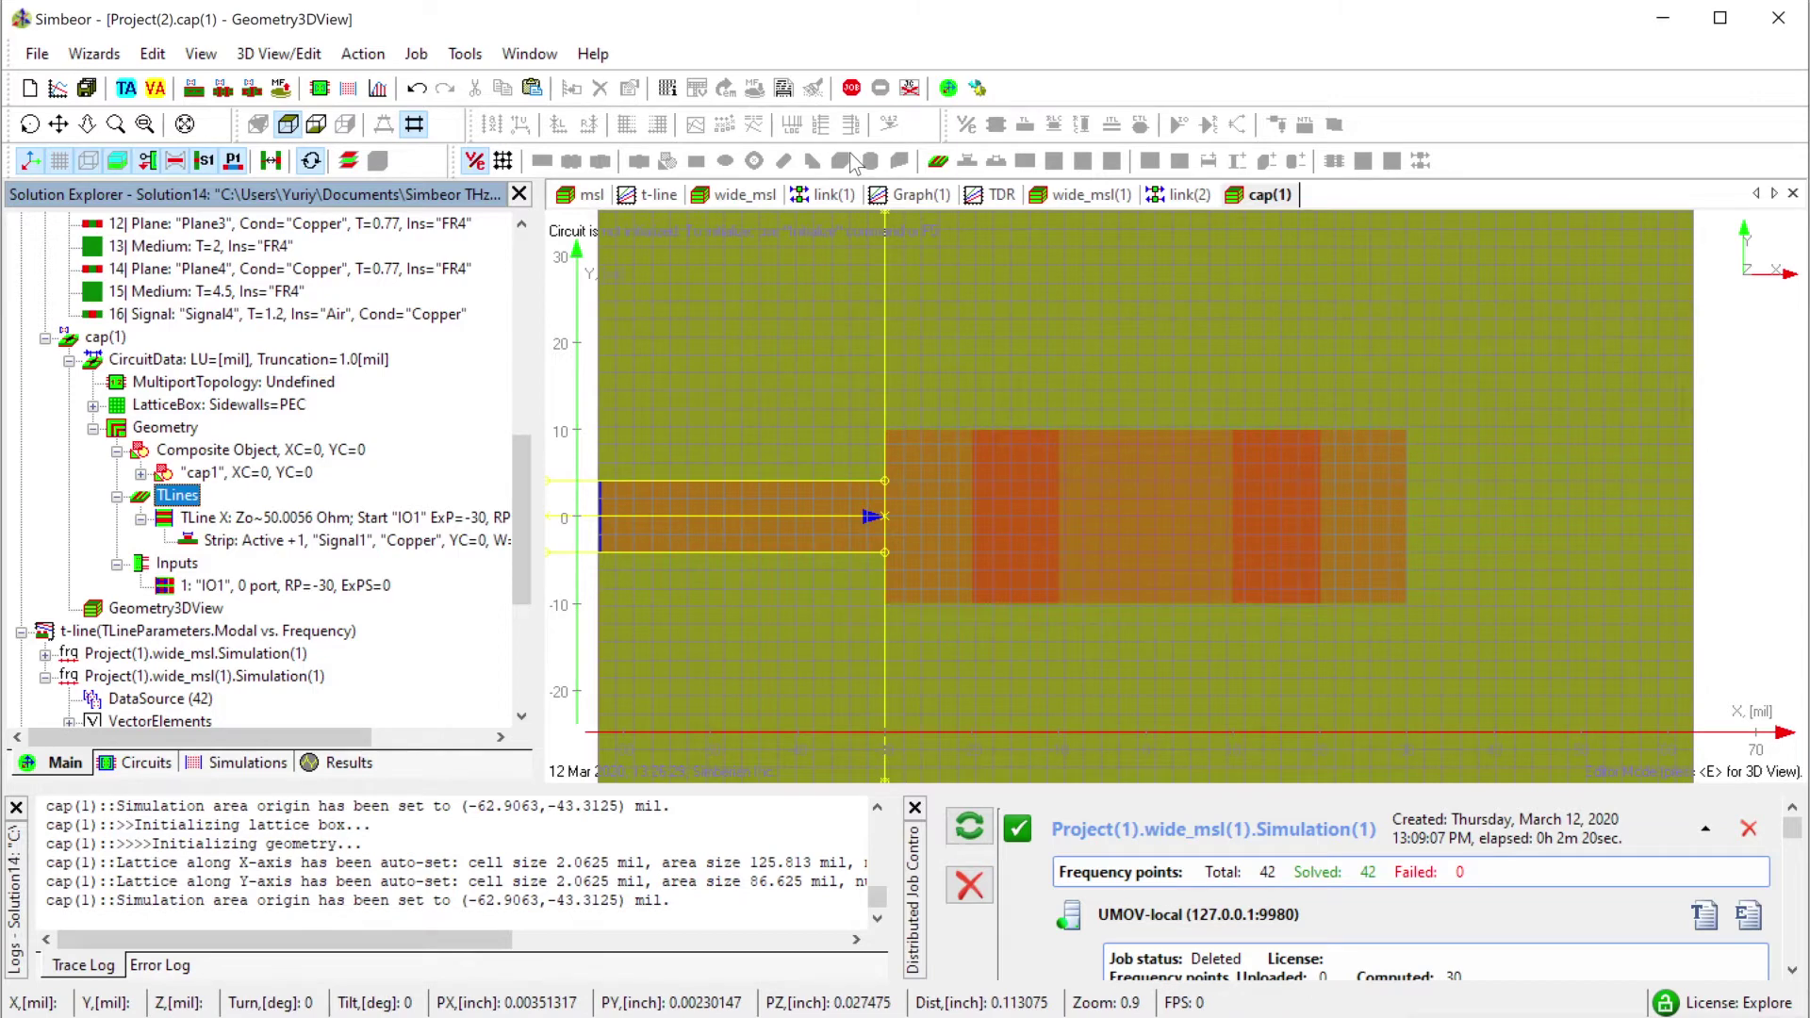
click(938, 162)
click(1012, 761)
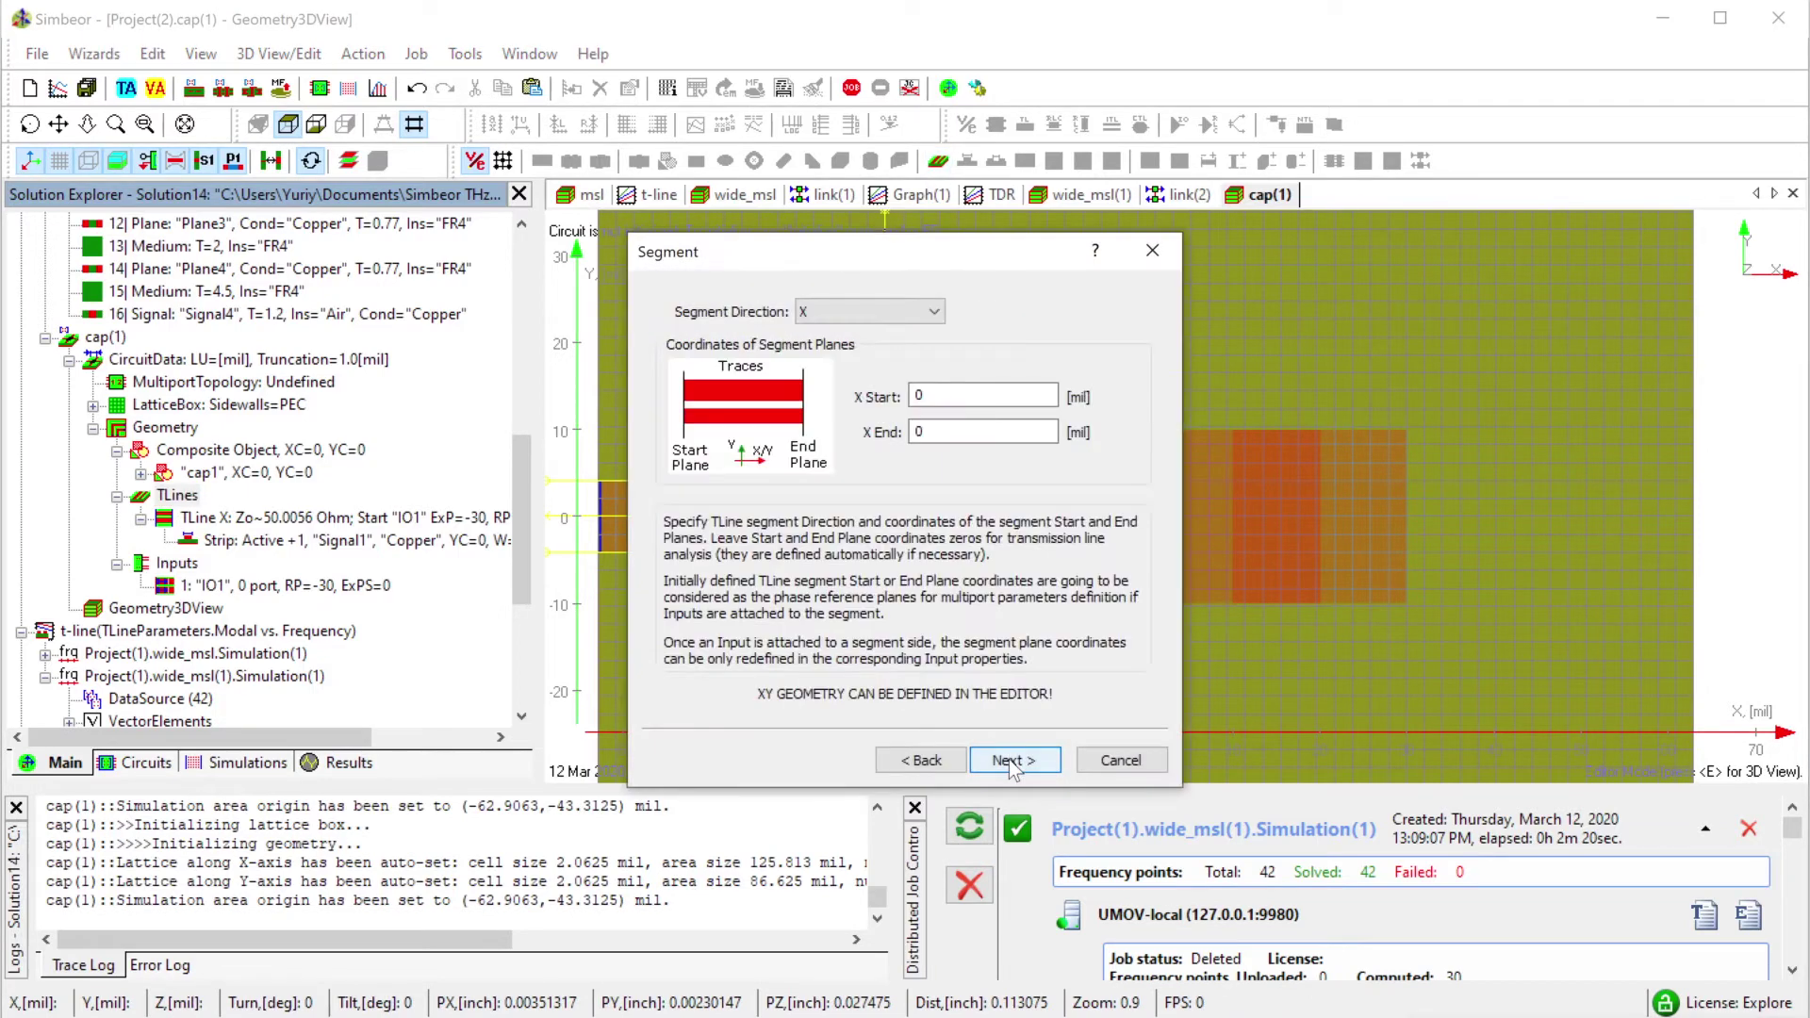
click(1011, 762)
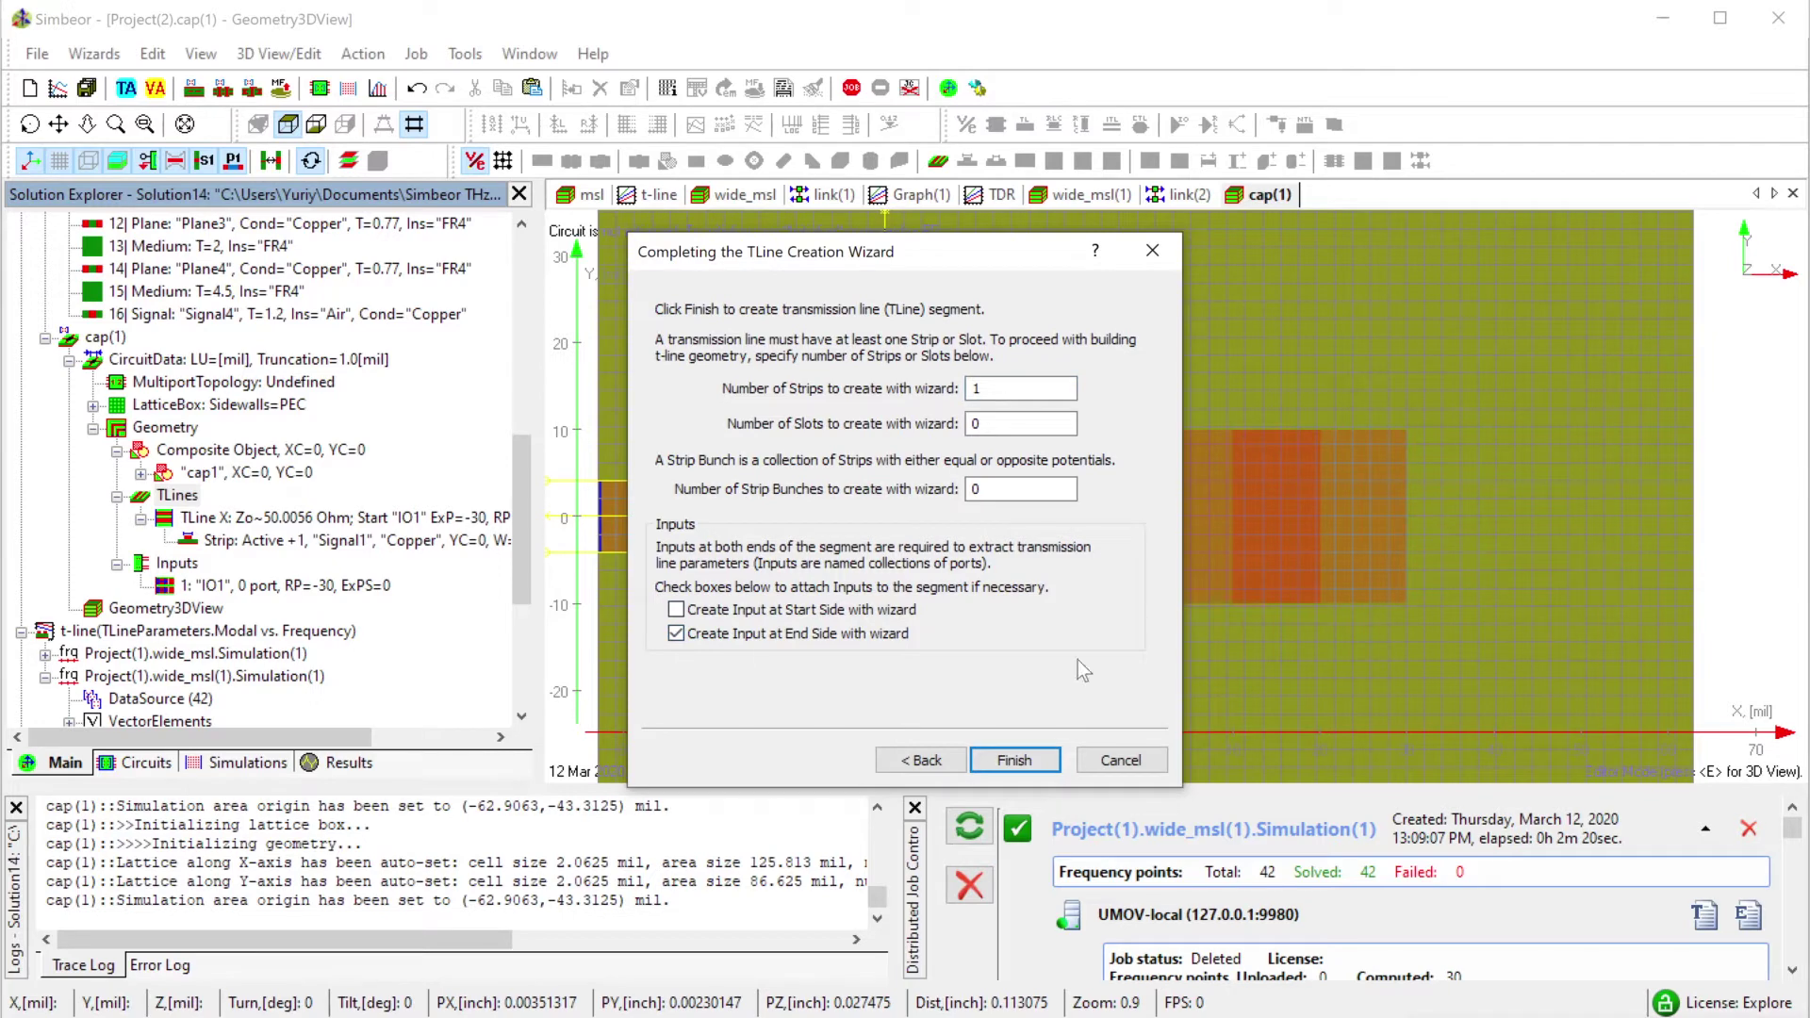
click(1015, 761)
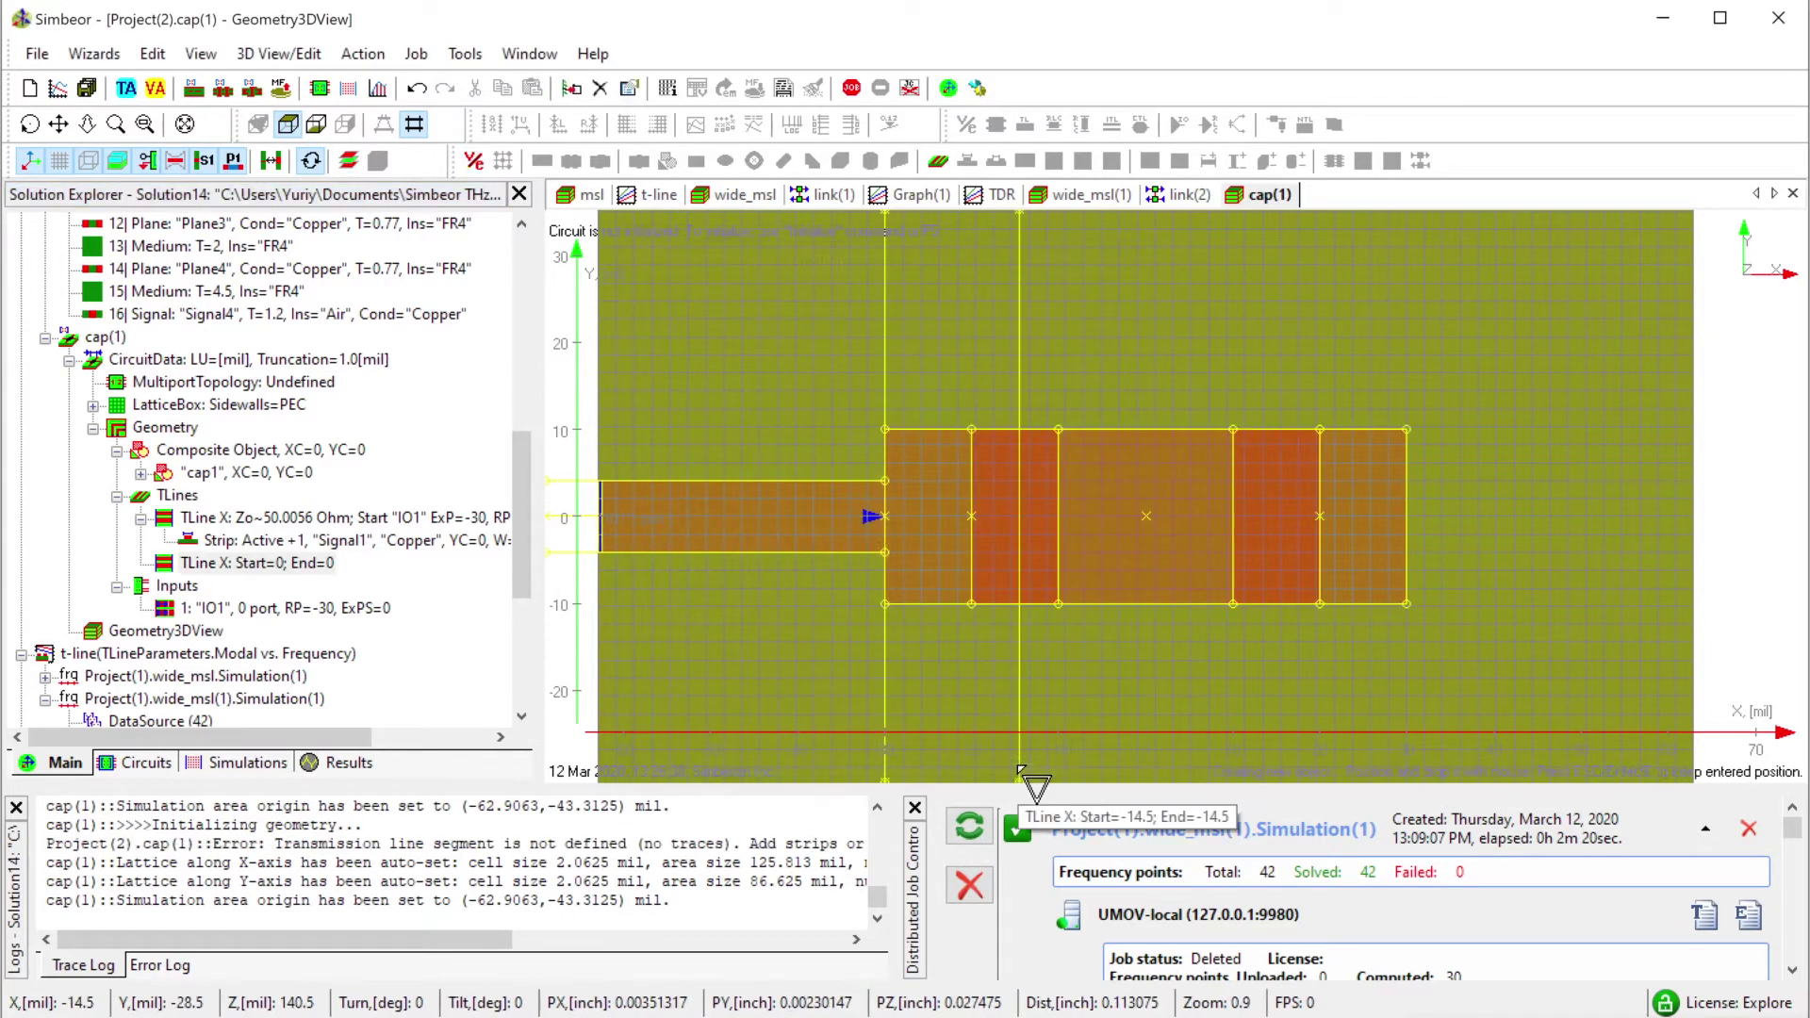
click(1408, 655)
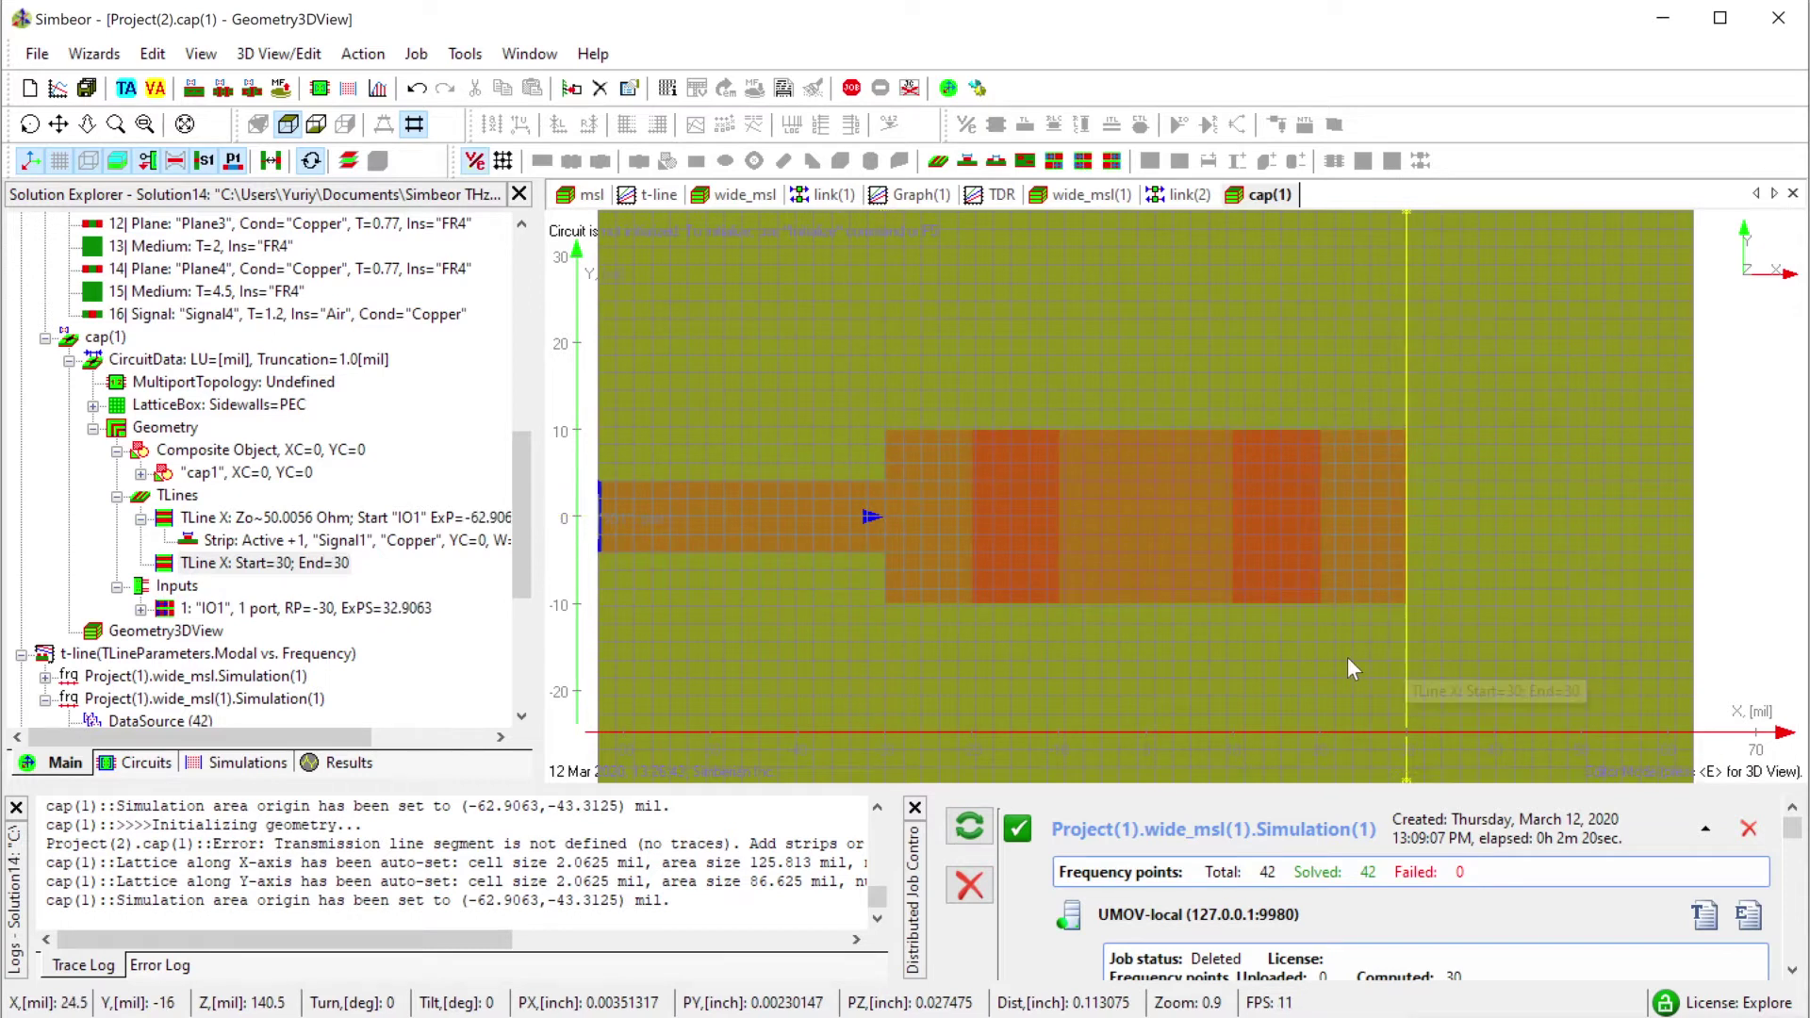
Give the new segment a copper Signal1 strip 8.25 mil wide.
click(1006, 808)
click(1006, 808)
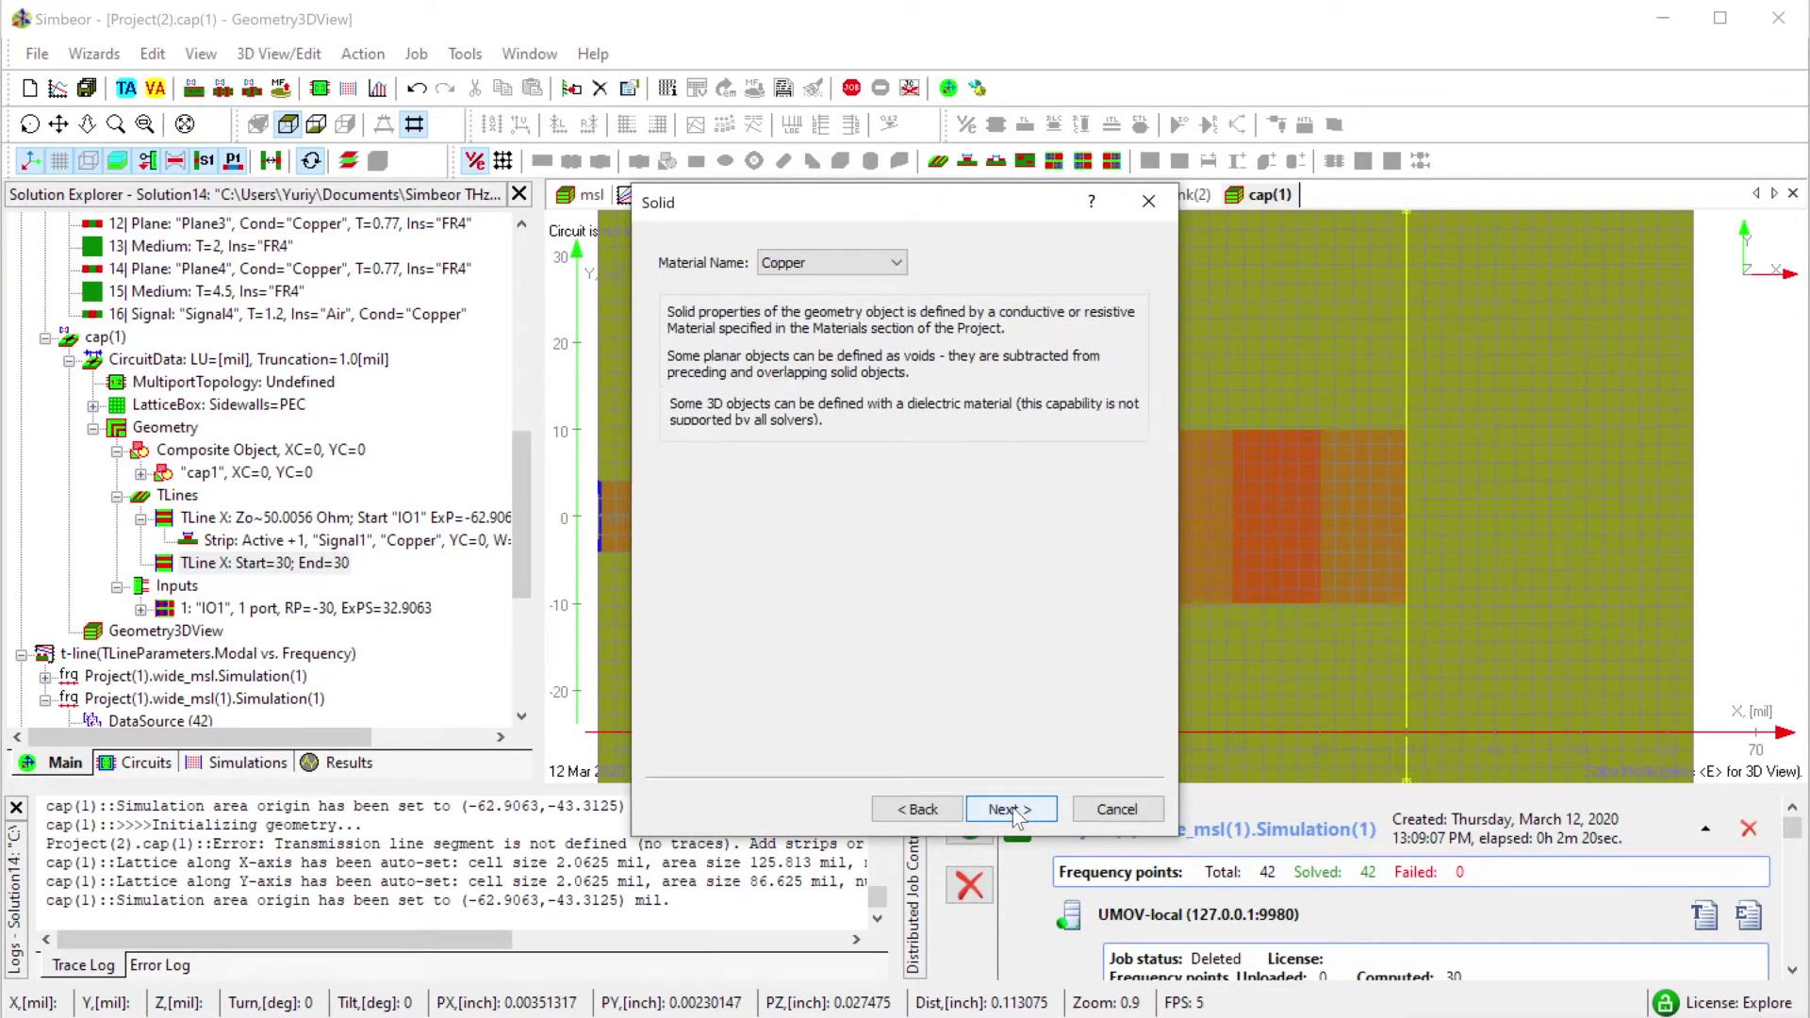
click(943, 812)
click(886, 262)
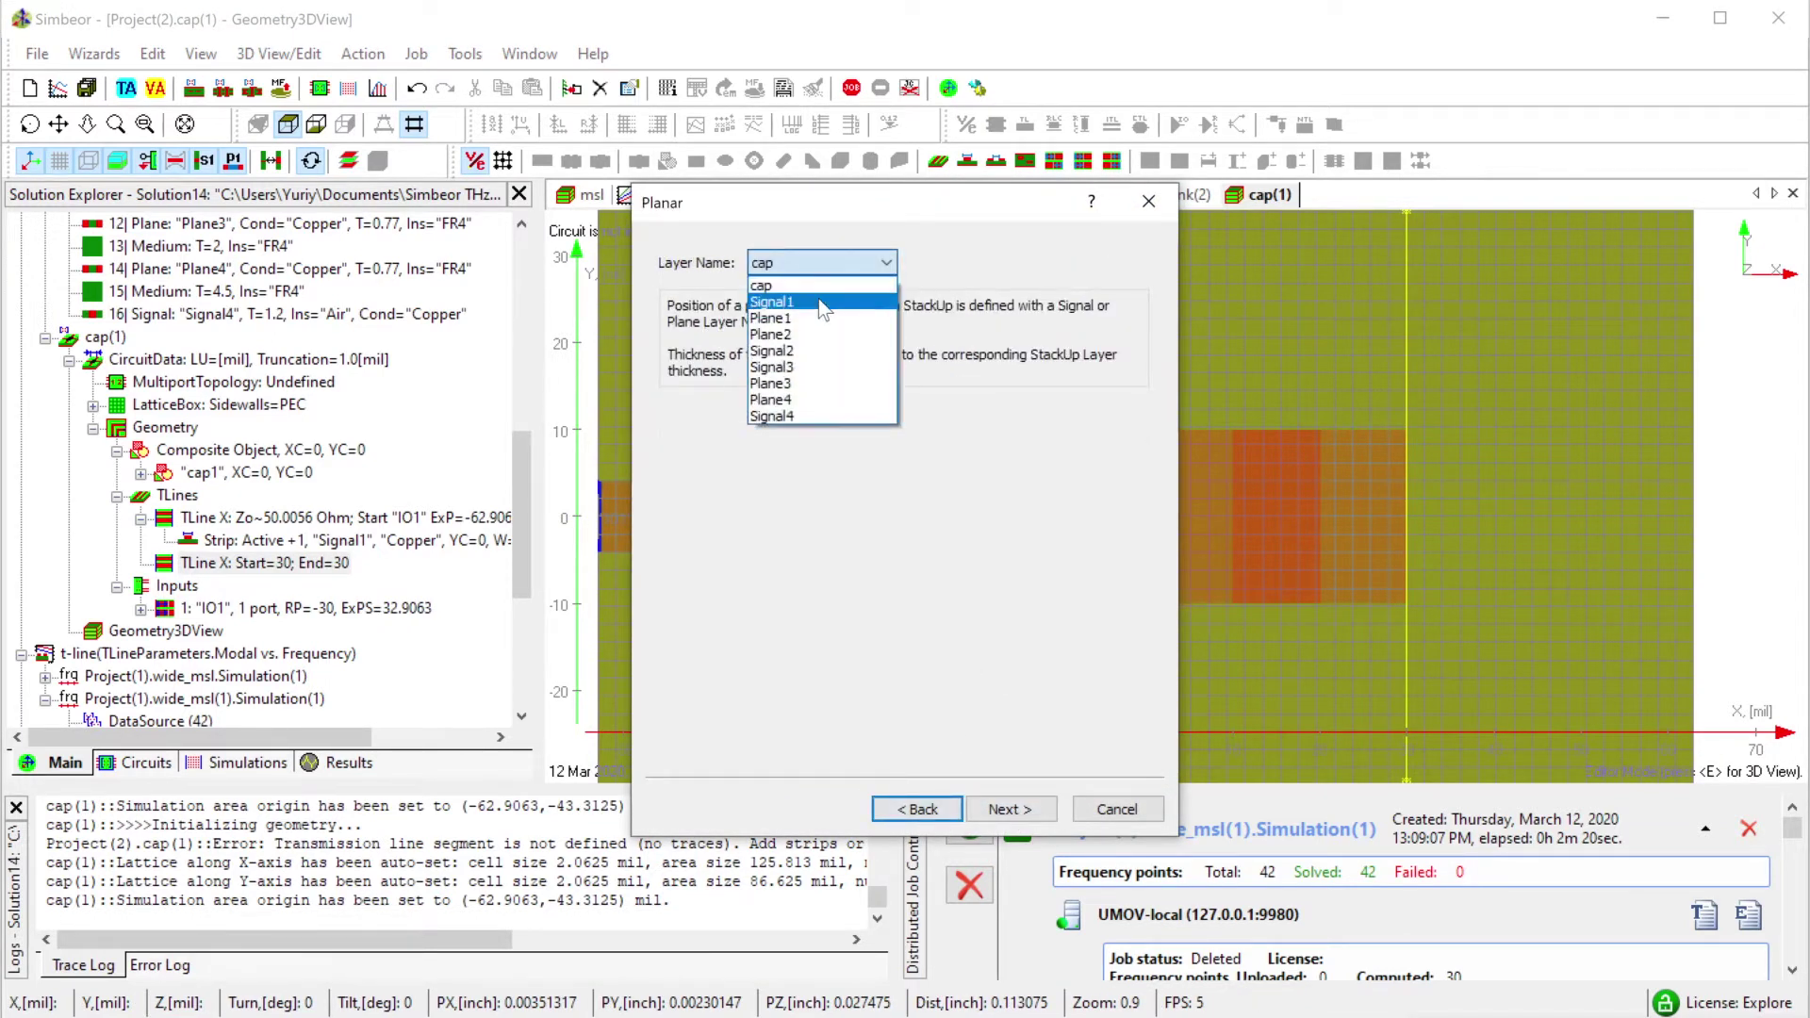
click(791, 292)
click(1034, 808)
click(1034, 808)
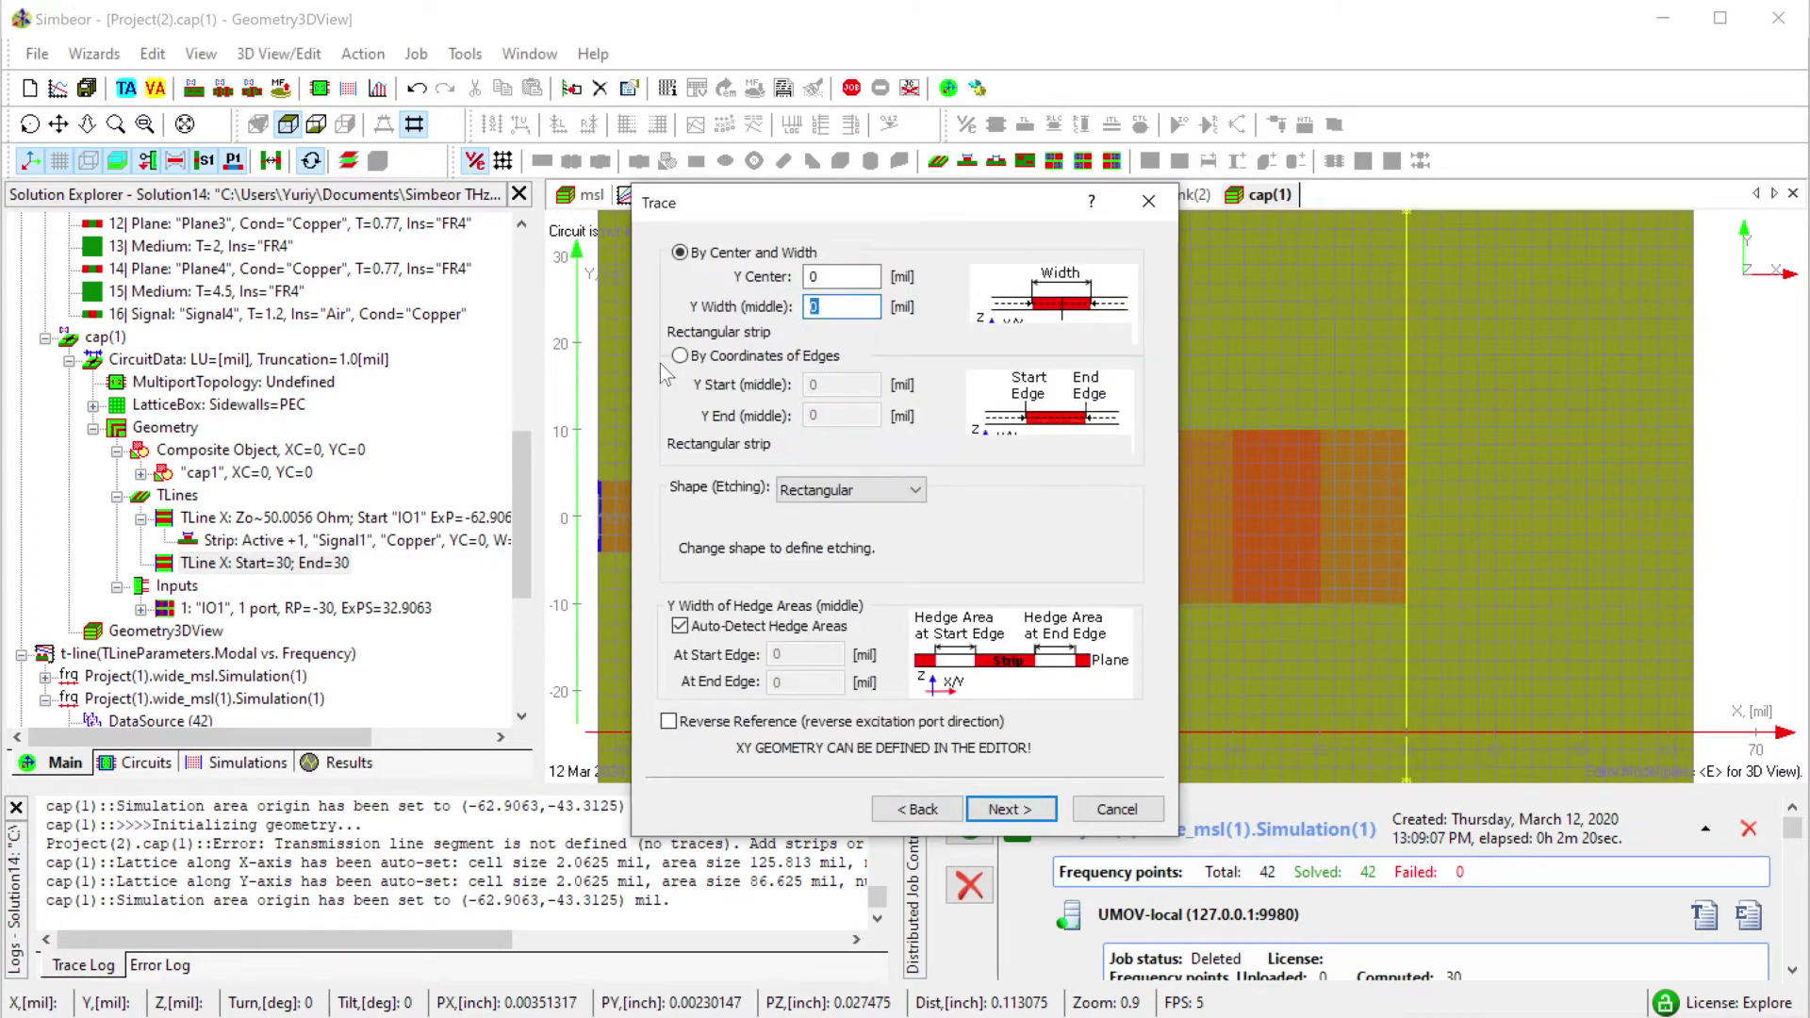
text(8.25)
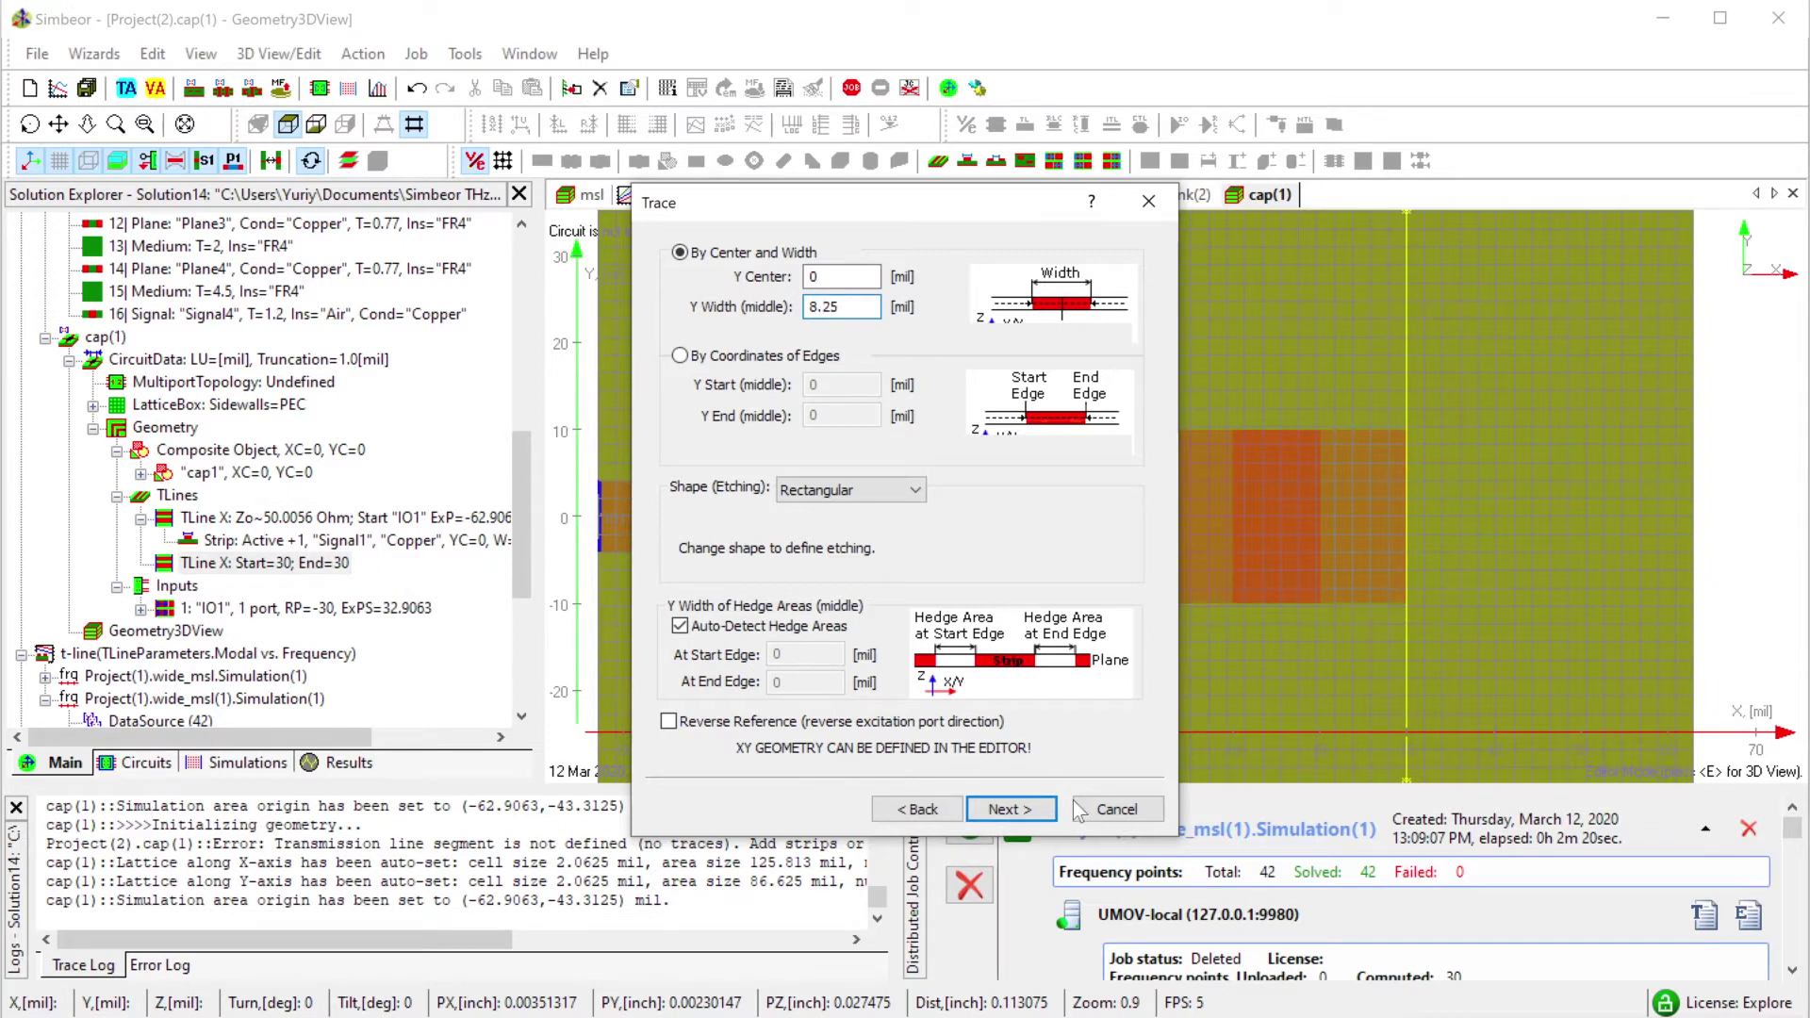
click(1012, 813)
click(1012, 810)
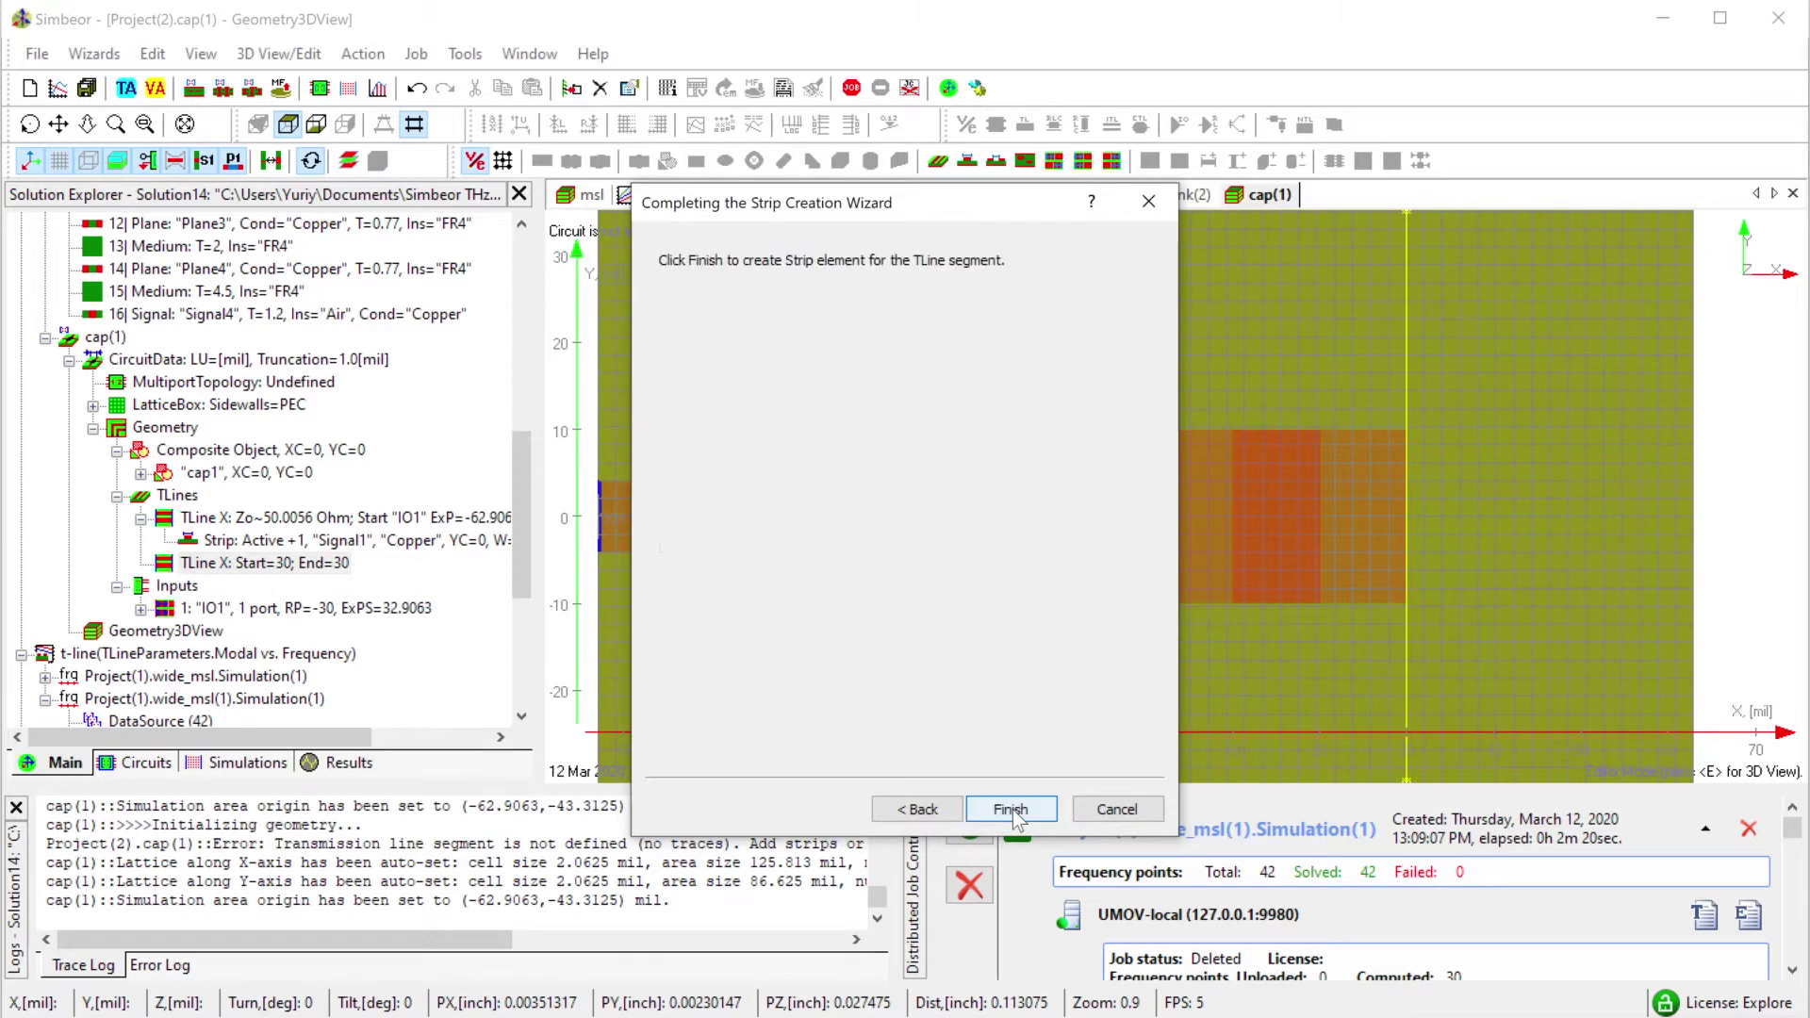
click(1013, 810)
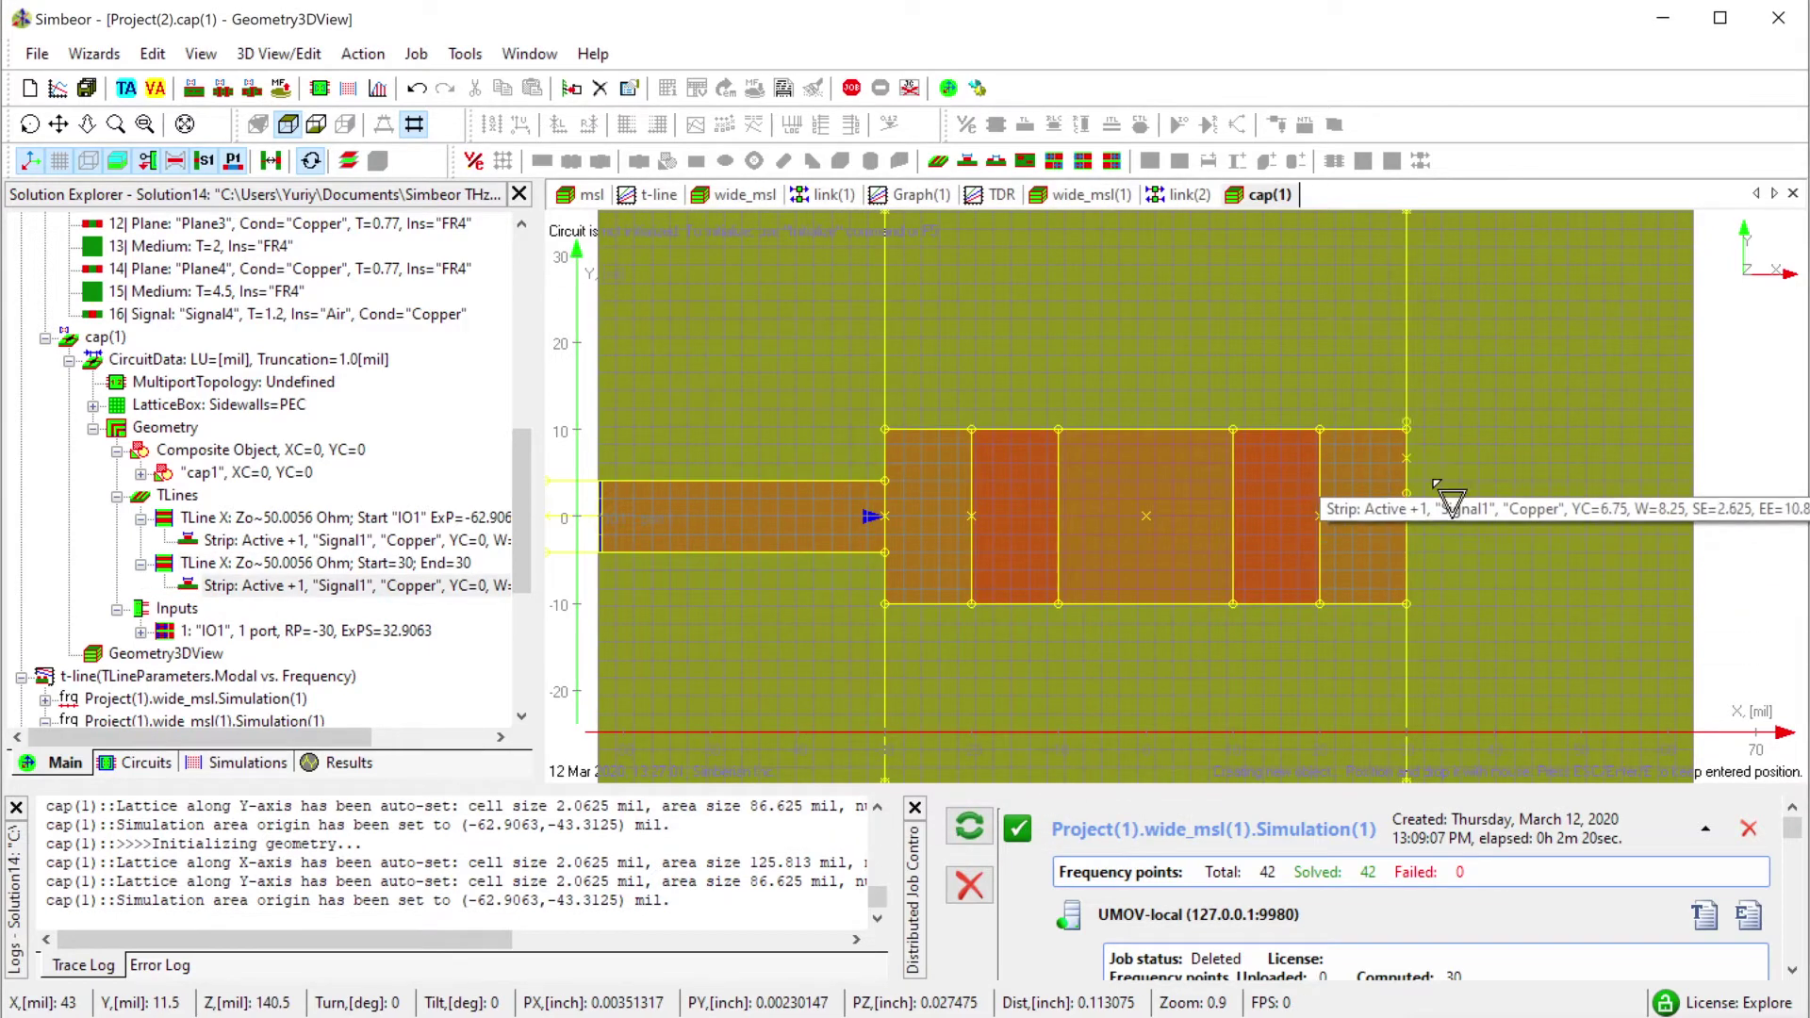
Add port IO2 at the right end of the new line at X = 30.
click(1437, 519)
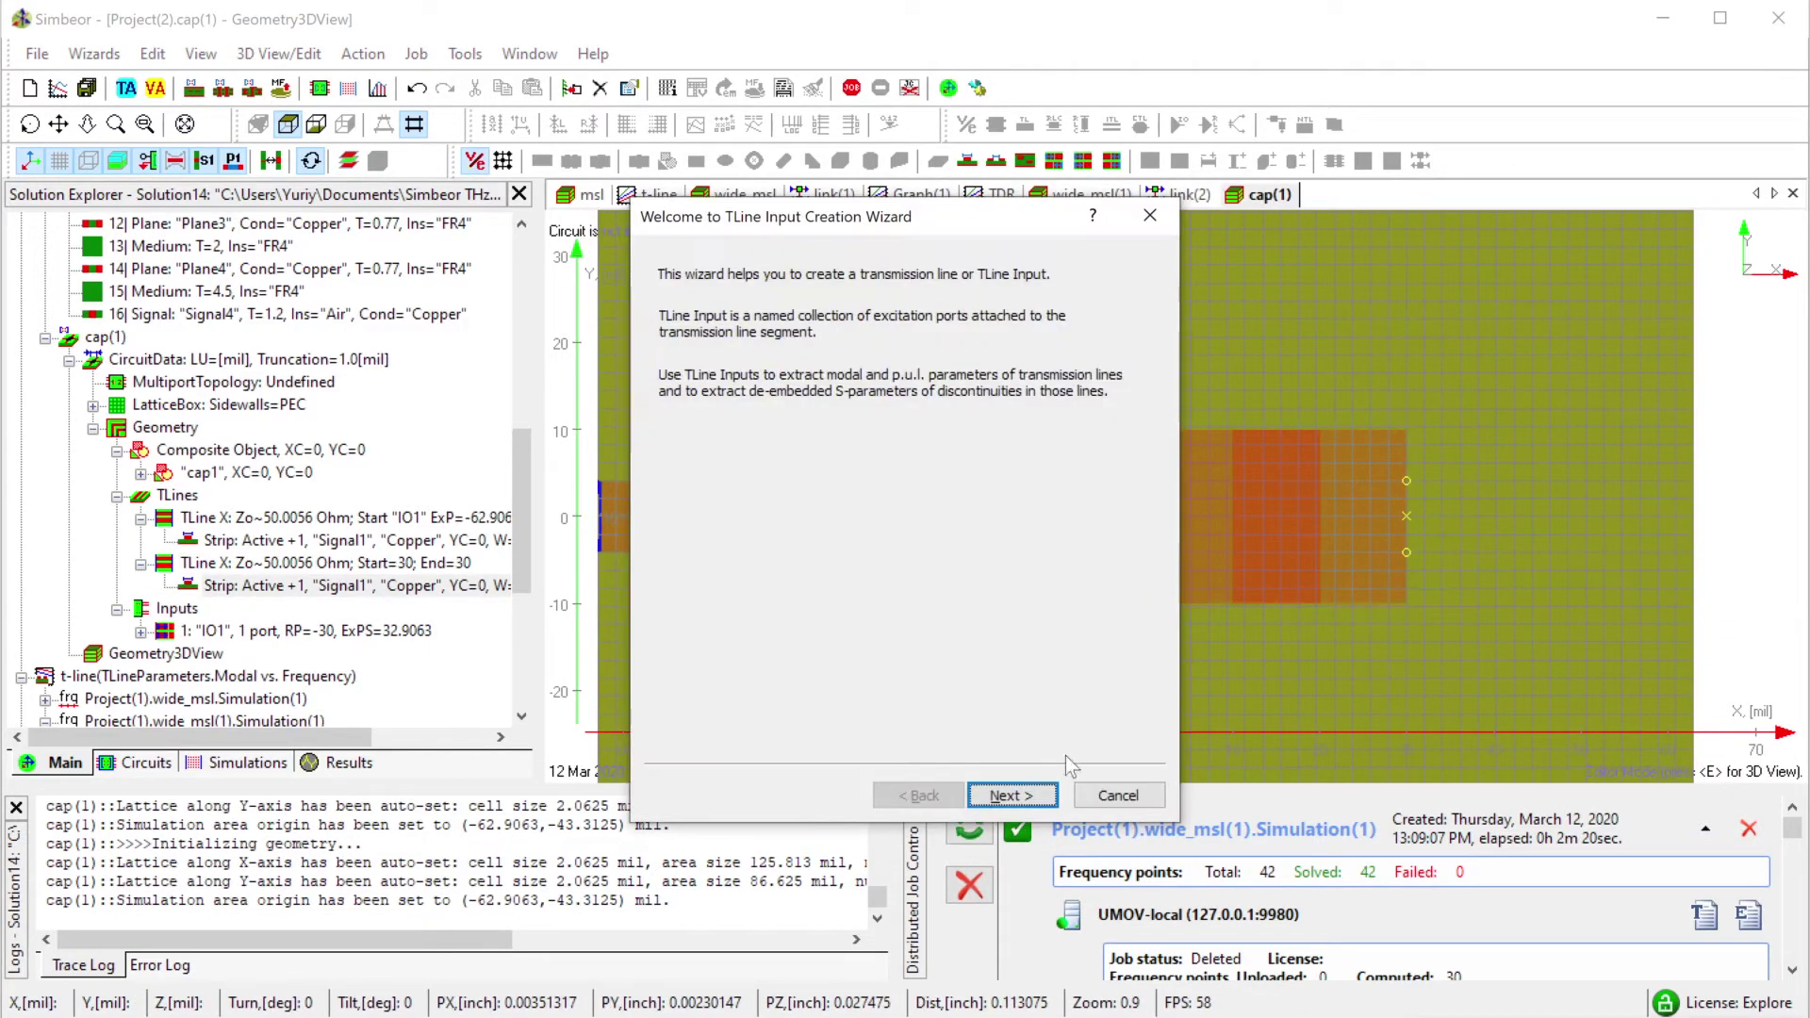
click(1012, 796)
click(1012, 796)
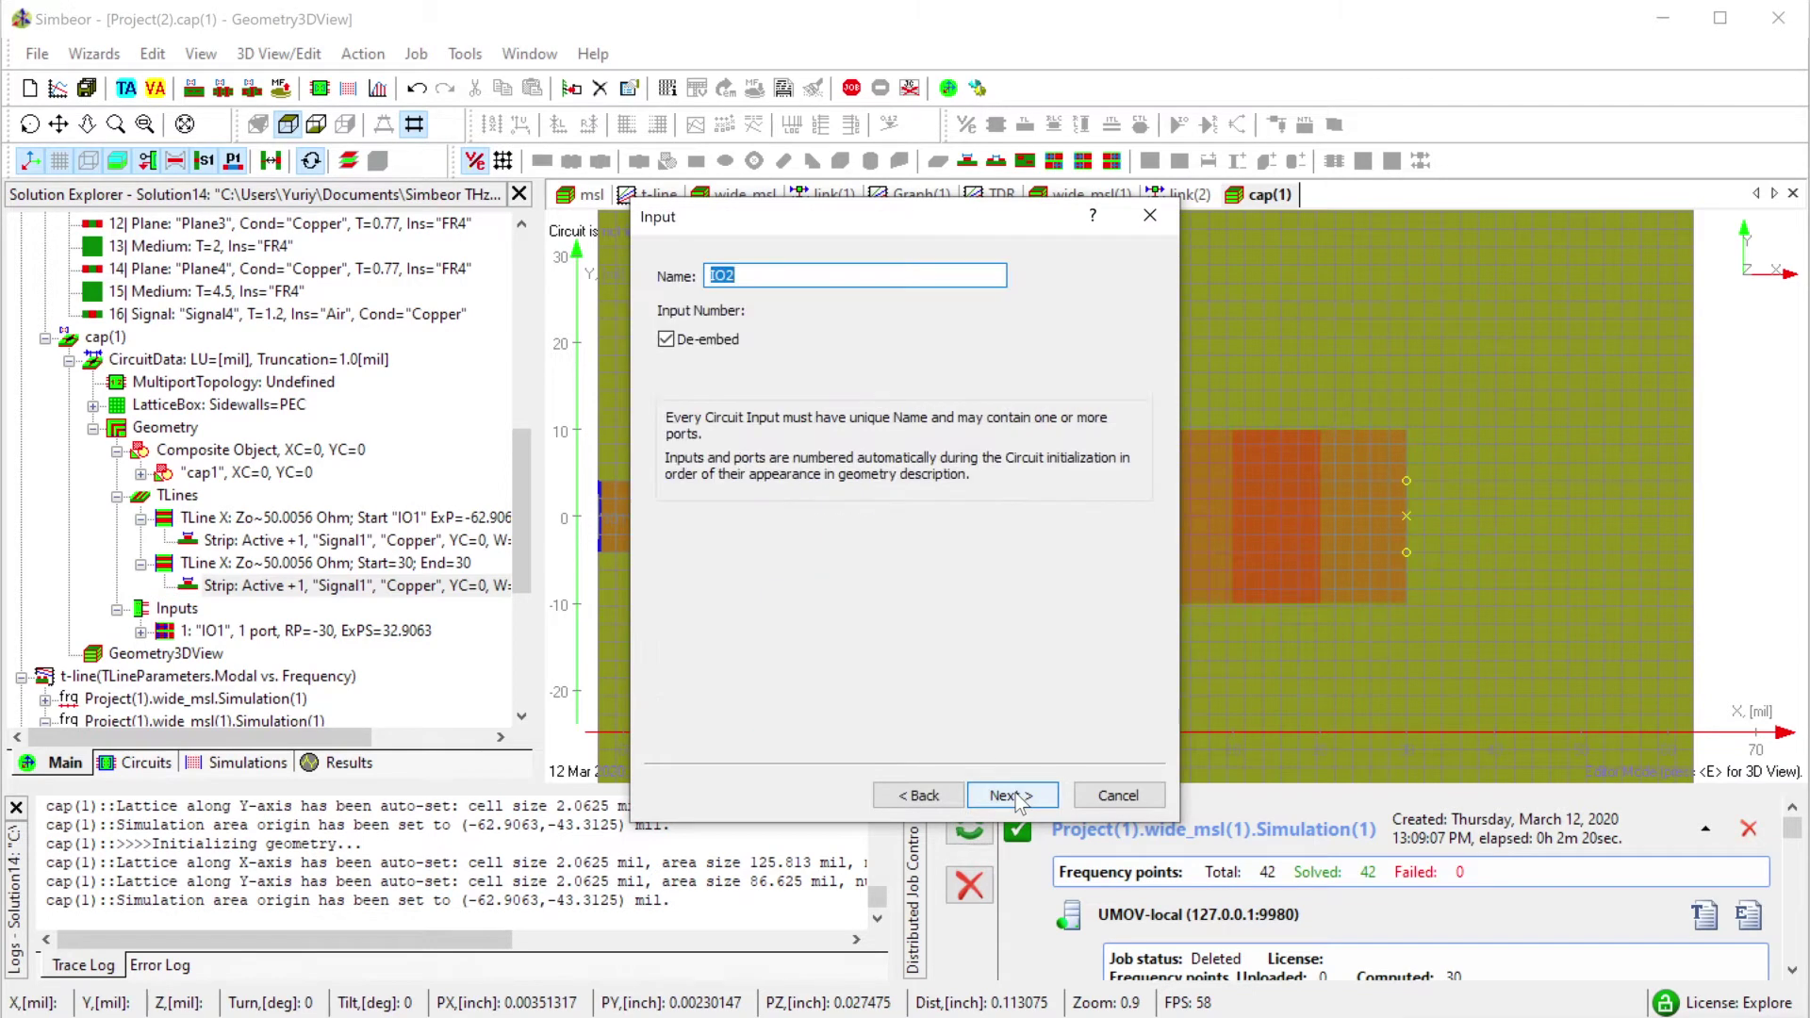
click(1013, 796)
click(1013, 795)
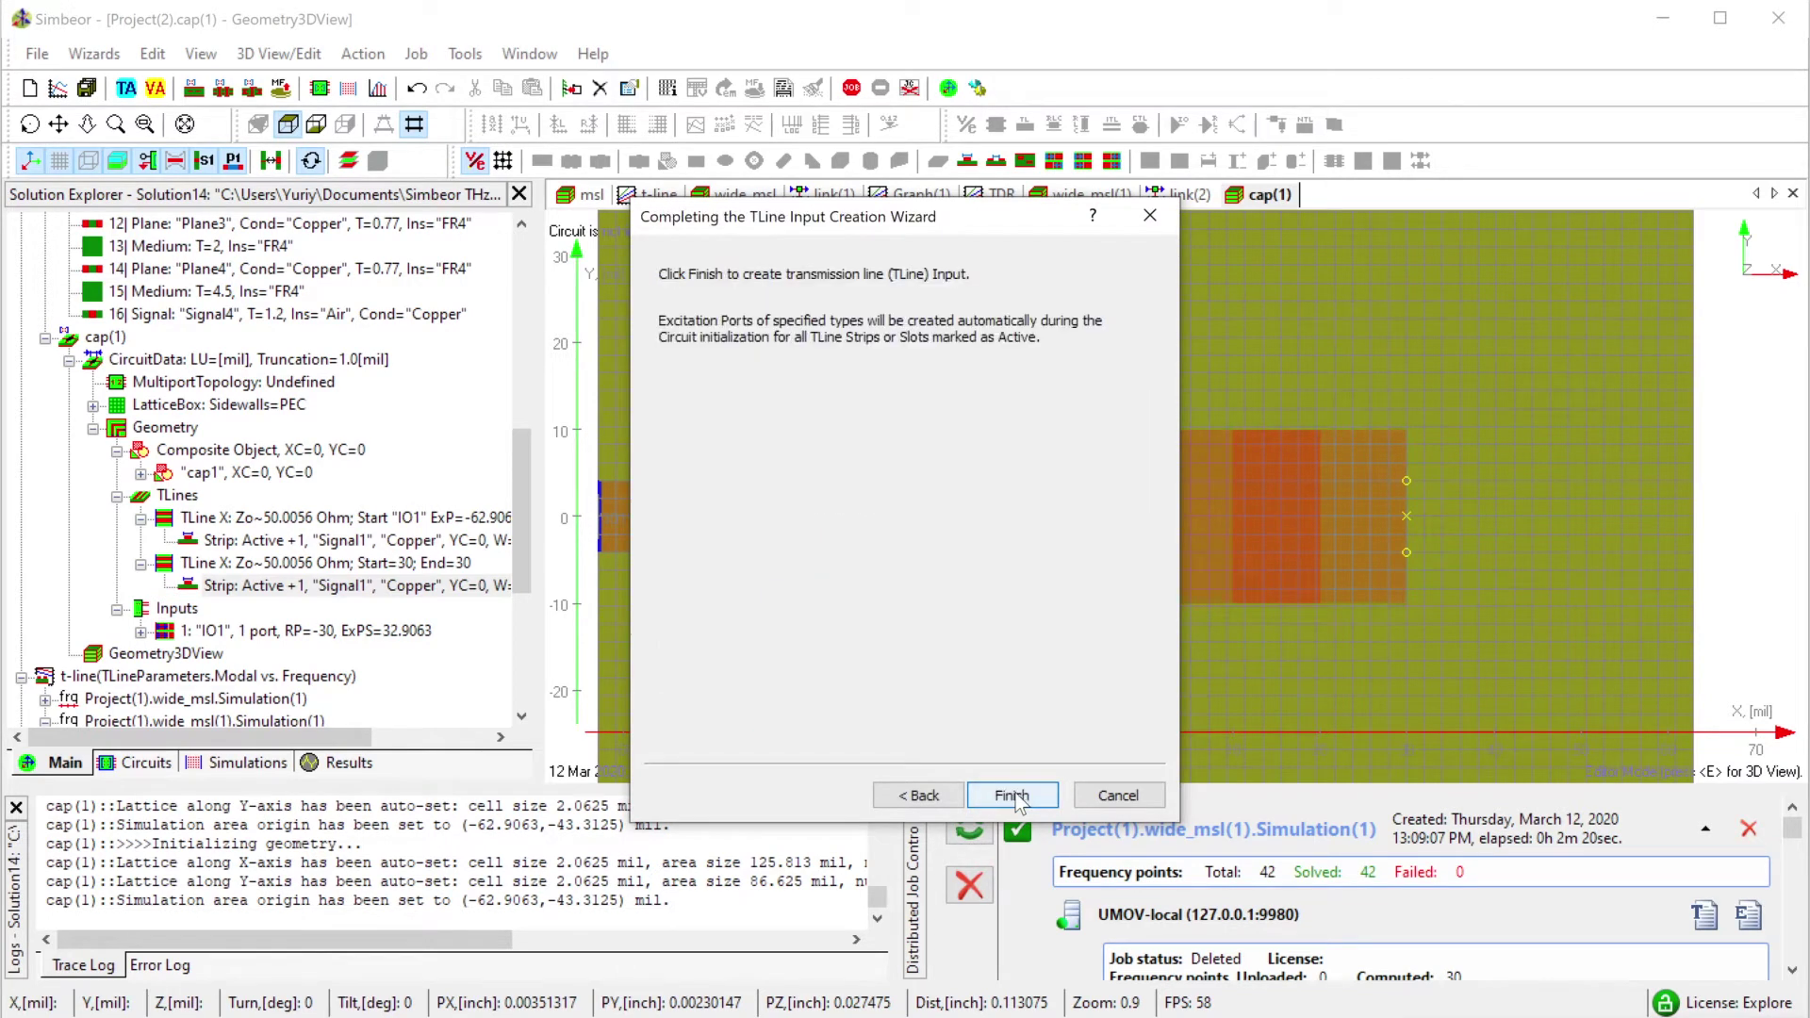
click(1013, 796)
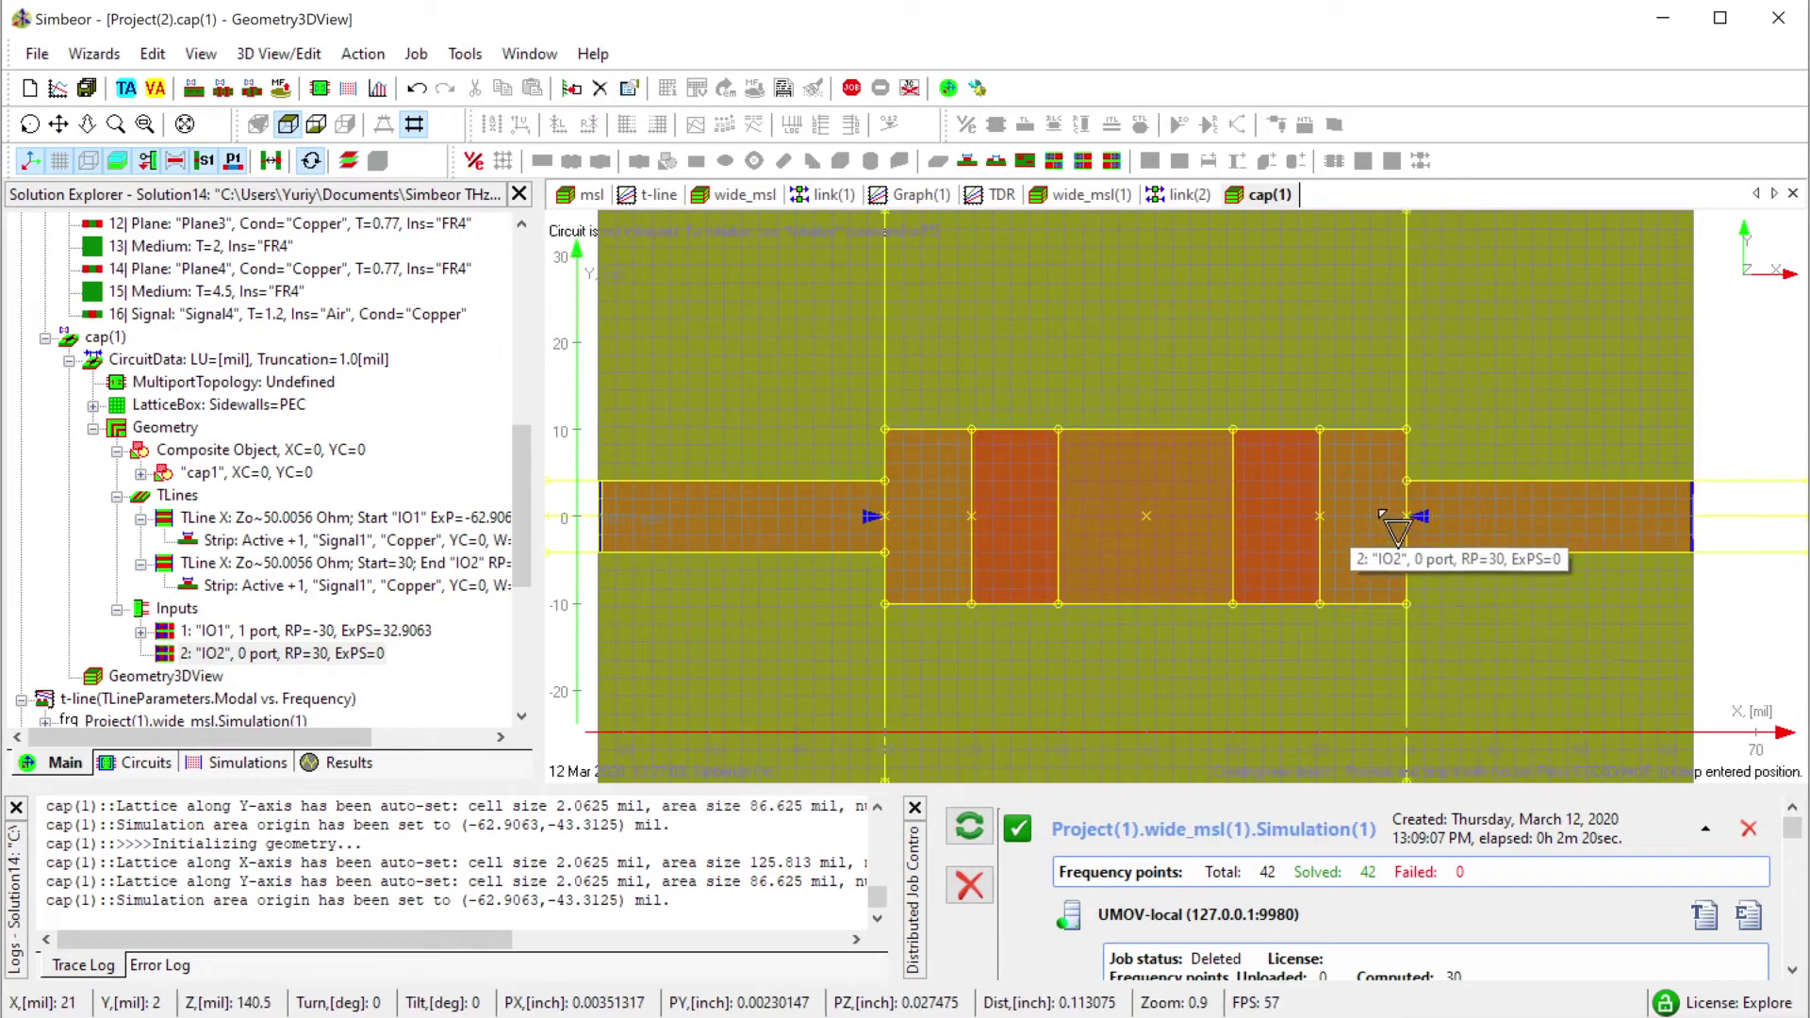
key(Escape)
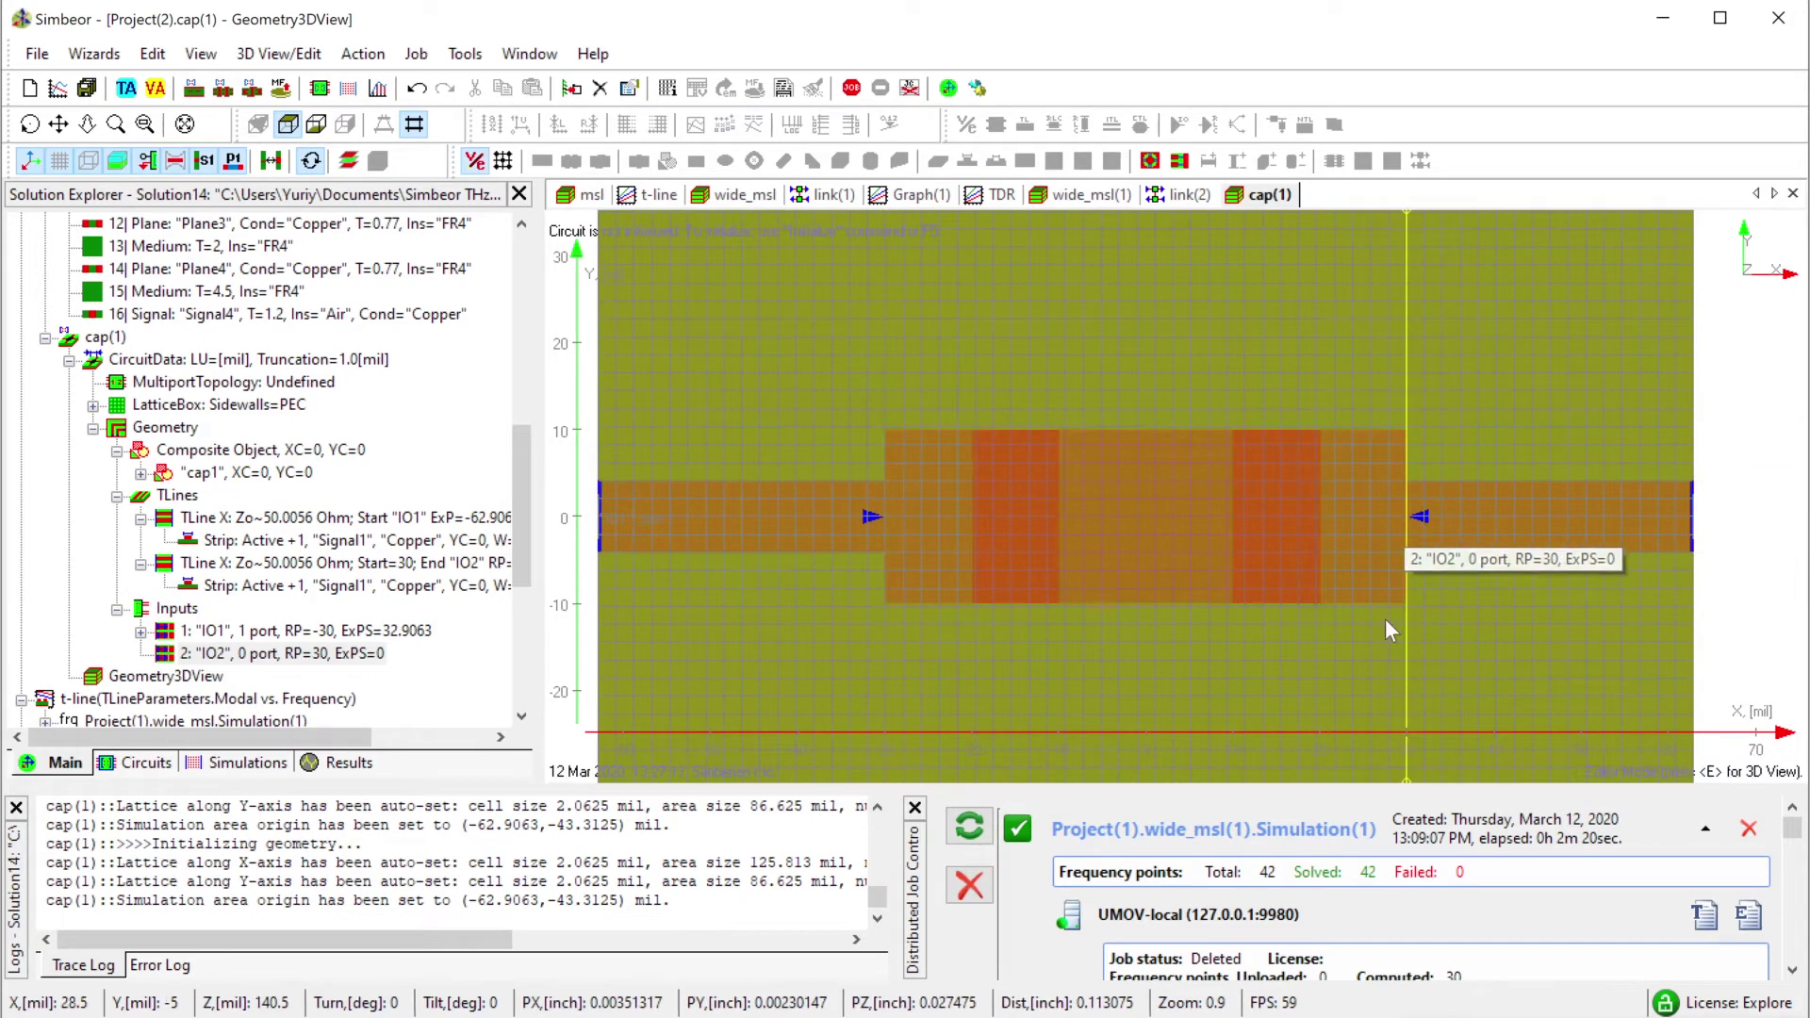
Increase the LatticeBox Optimal Cells Per Width so cap(1) cells become 1.03125 mil along X and Y.
key(e)
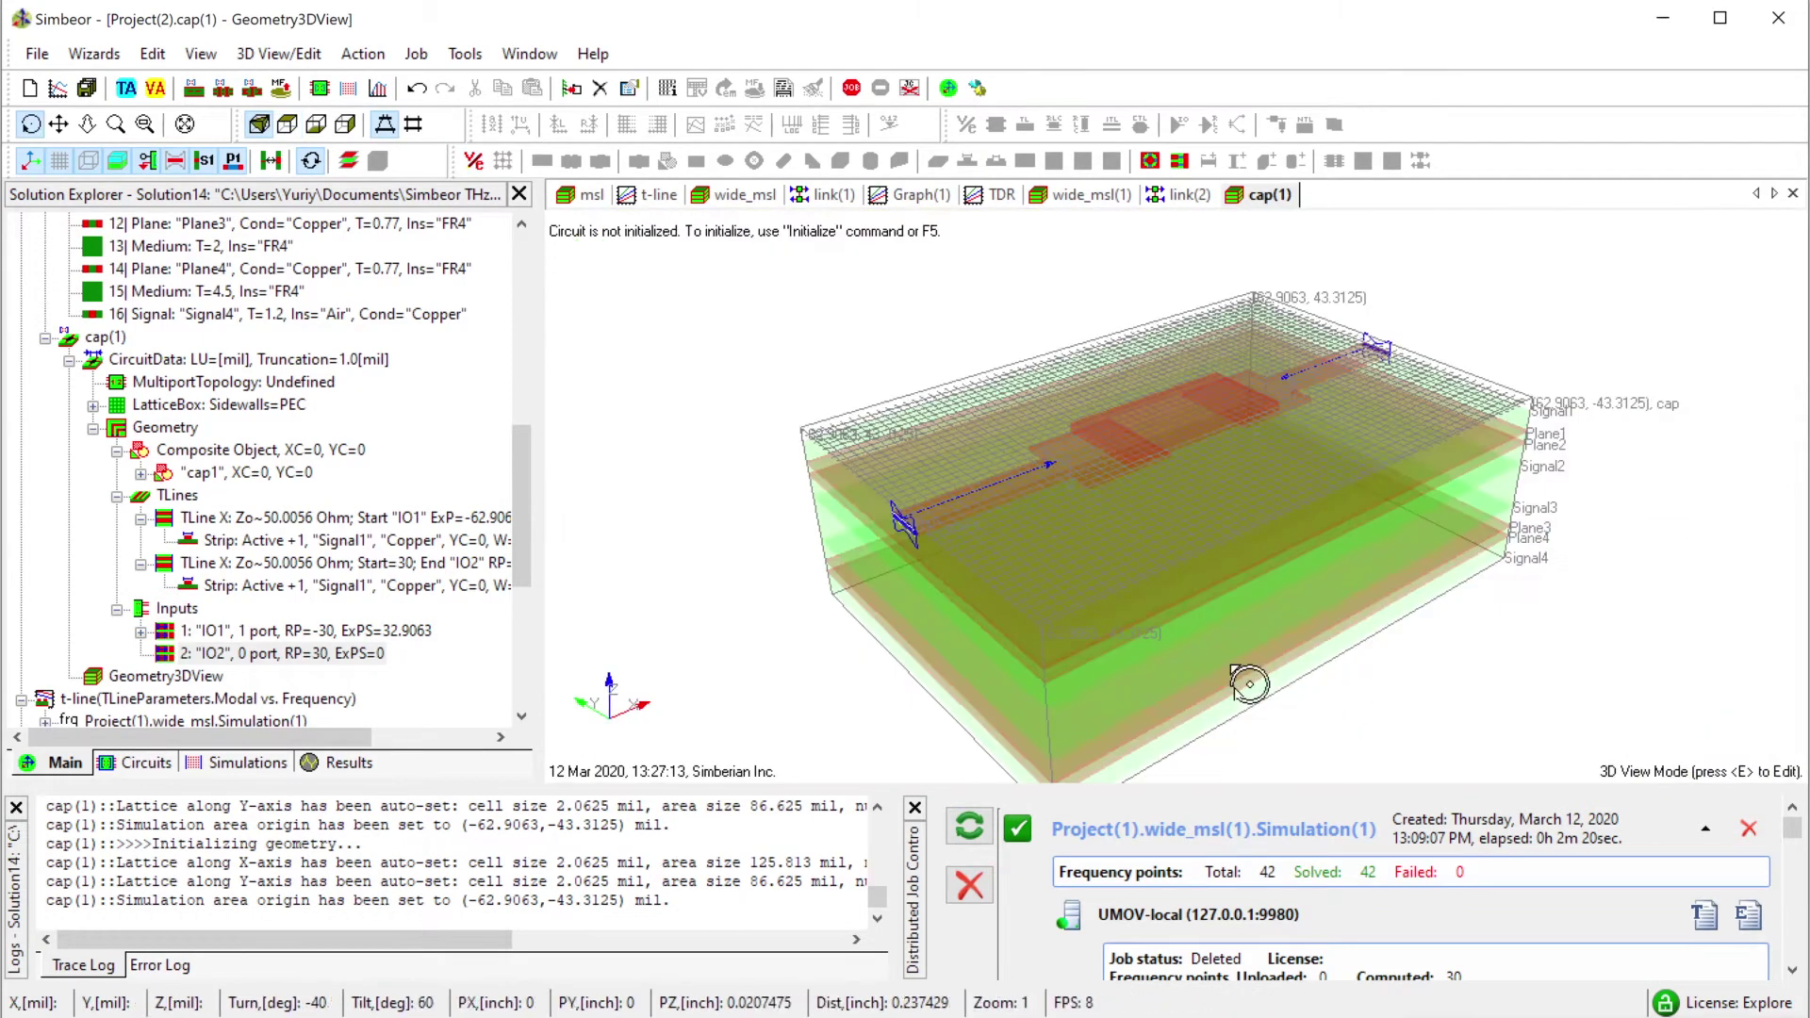
scroll(1180, 639, up, 3)
drag(1180, 639, 857, 641)
drag(1253, 546, 1208, 686)
drag(1132, 601, 945, 608)
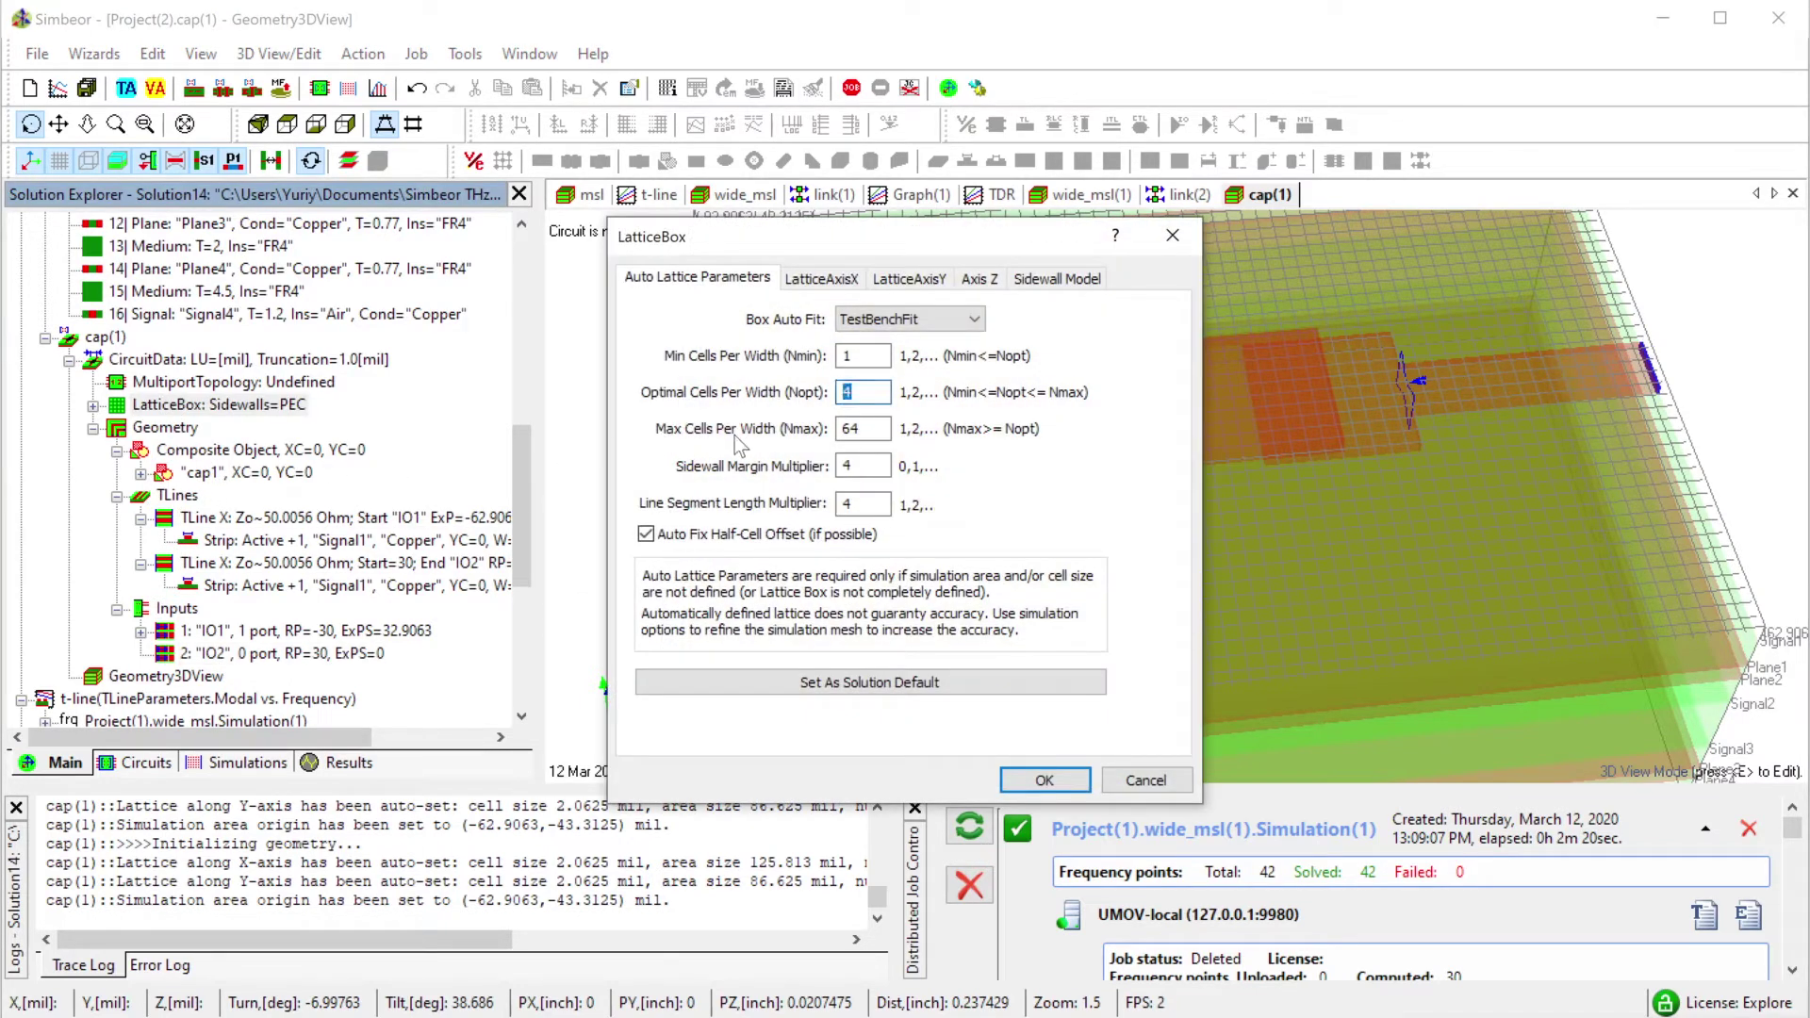
click(1047, 779)
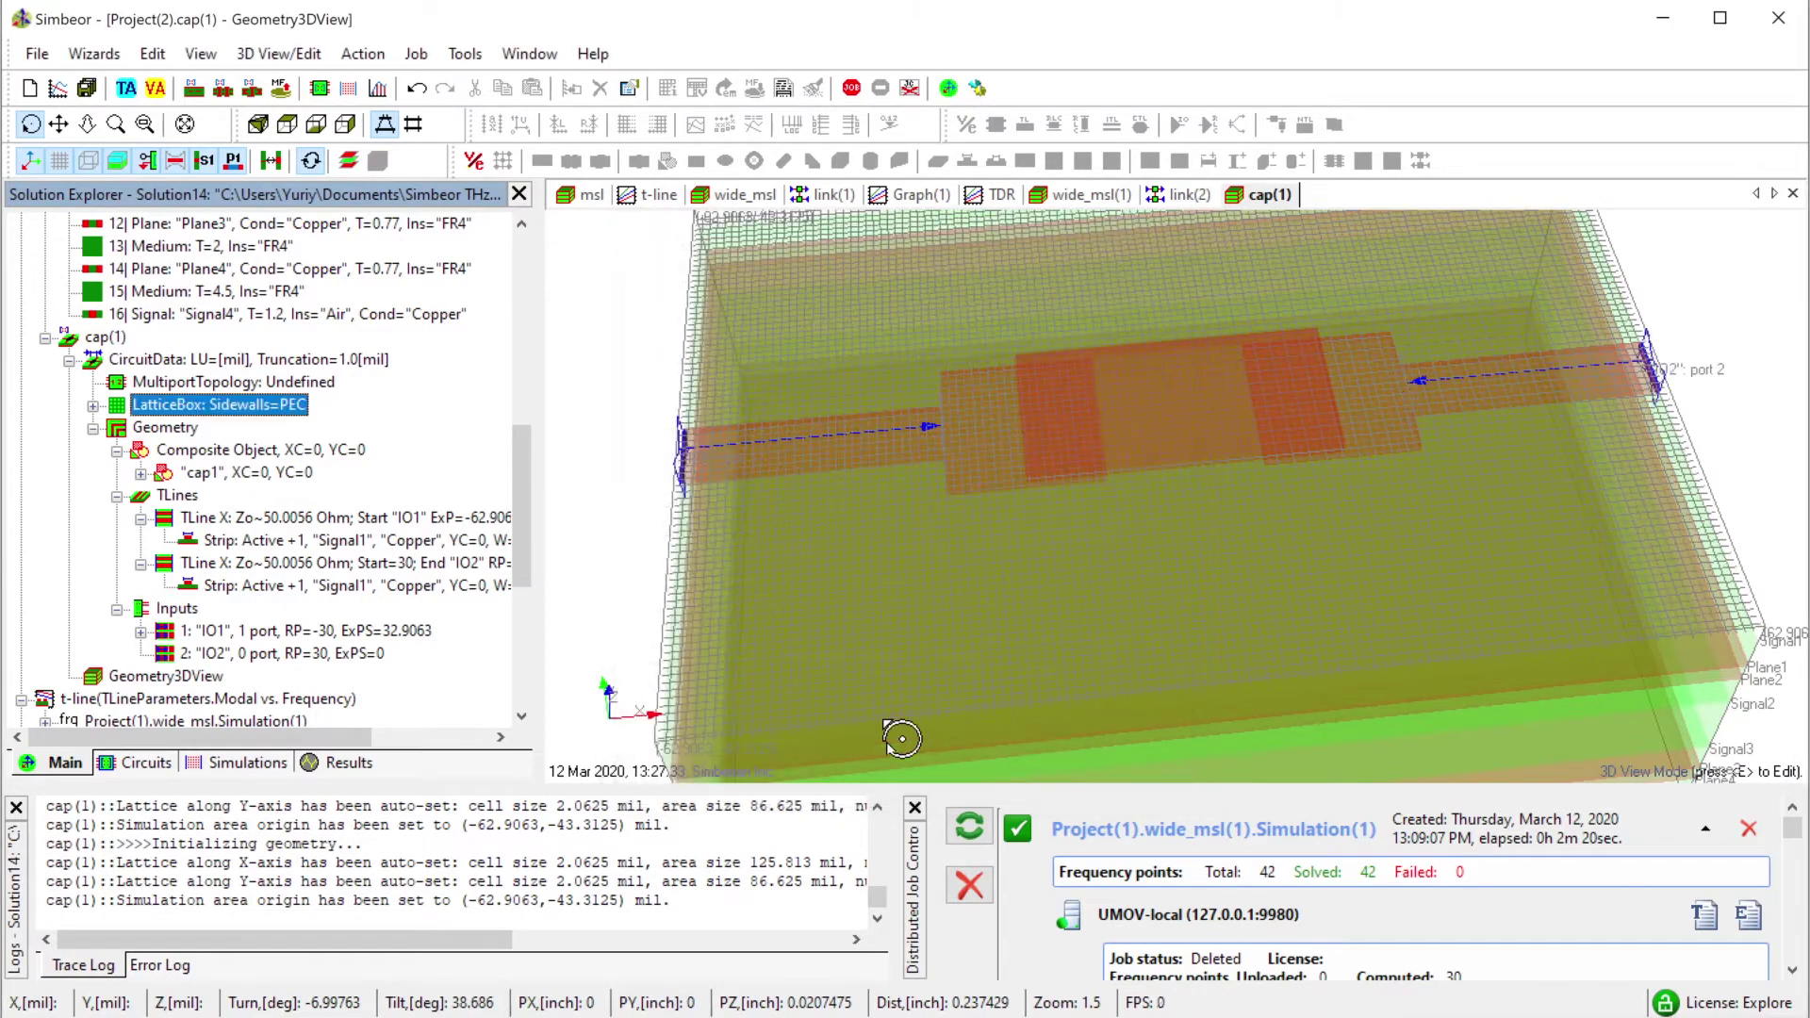
drag(1150, 691, 1136, 394)
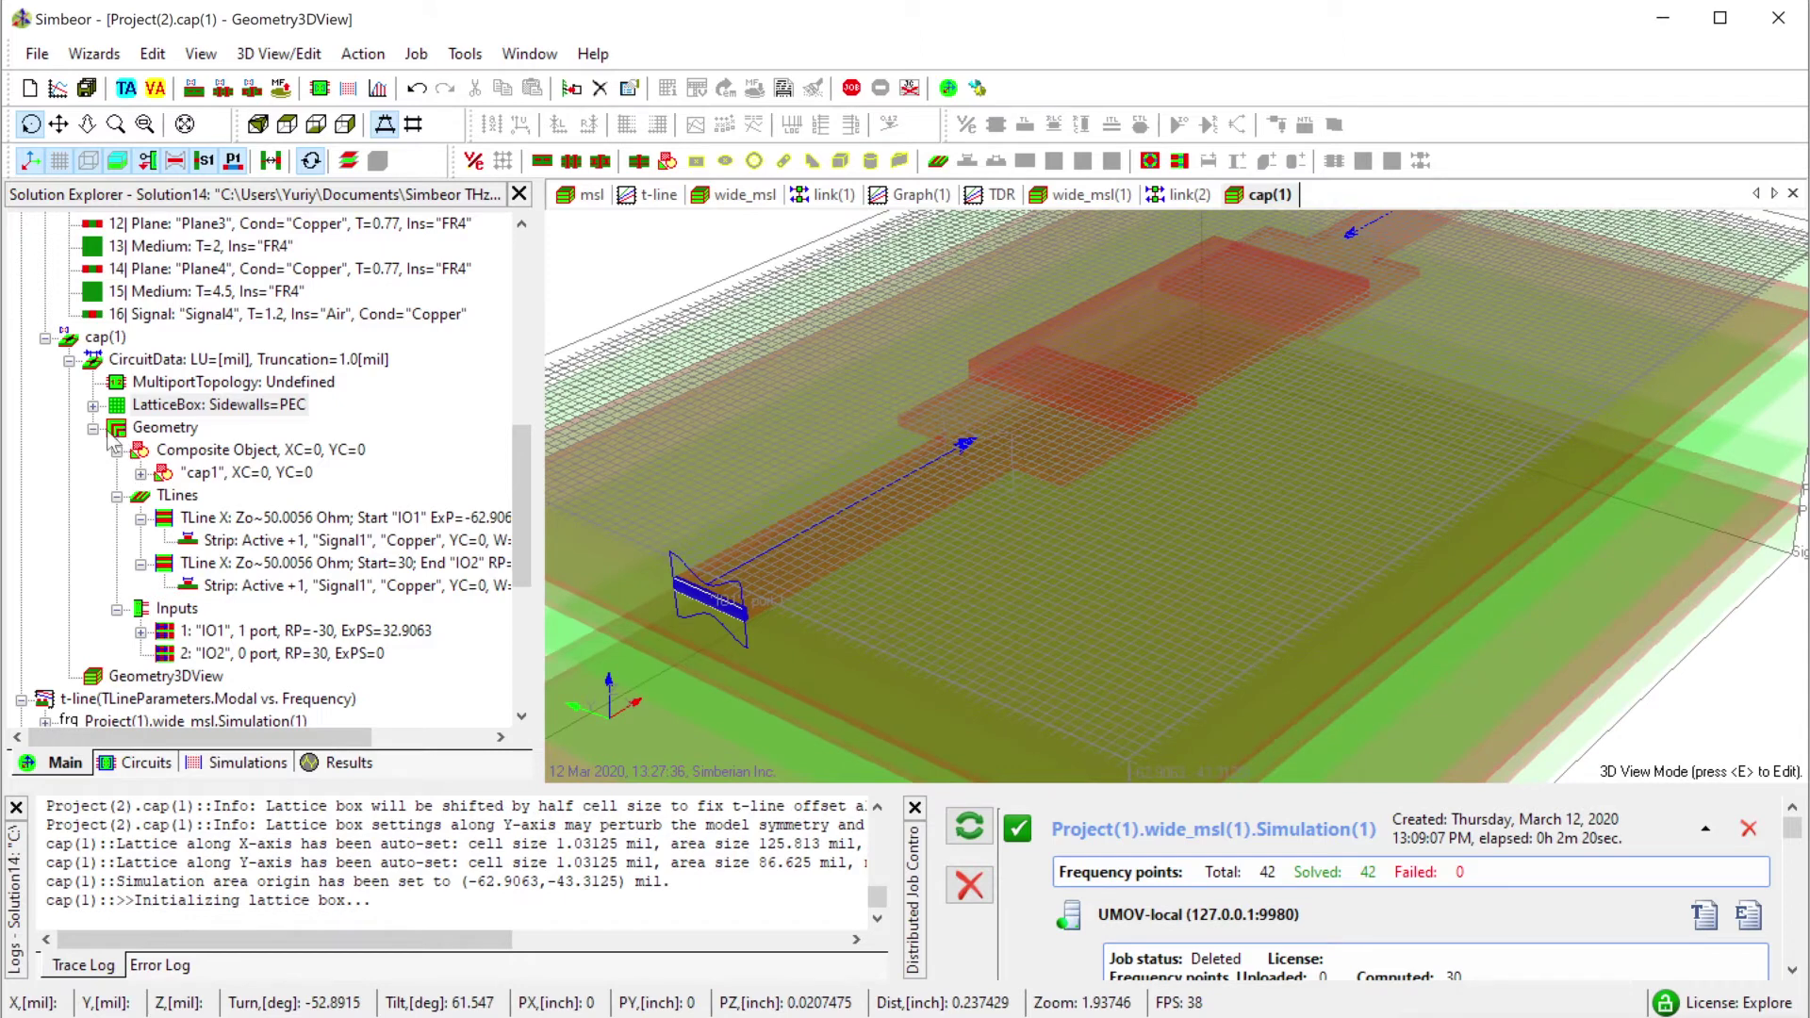
click(93, 427)
click(120, 405)
right_click(121, 340)
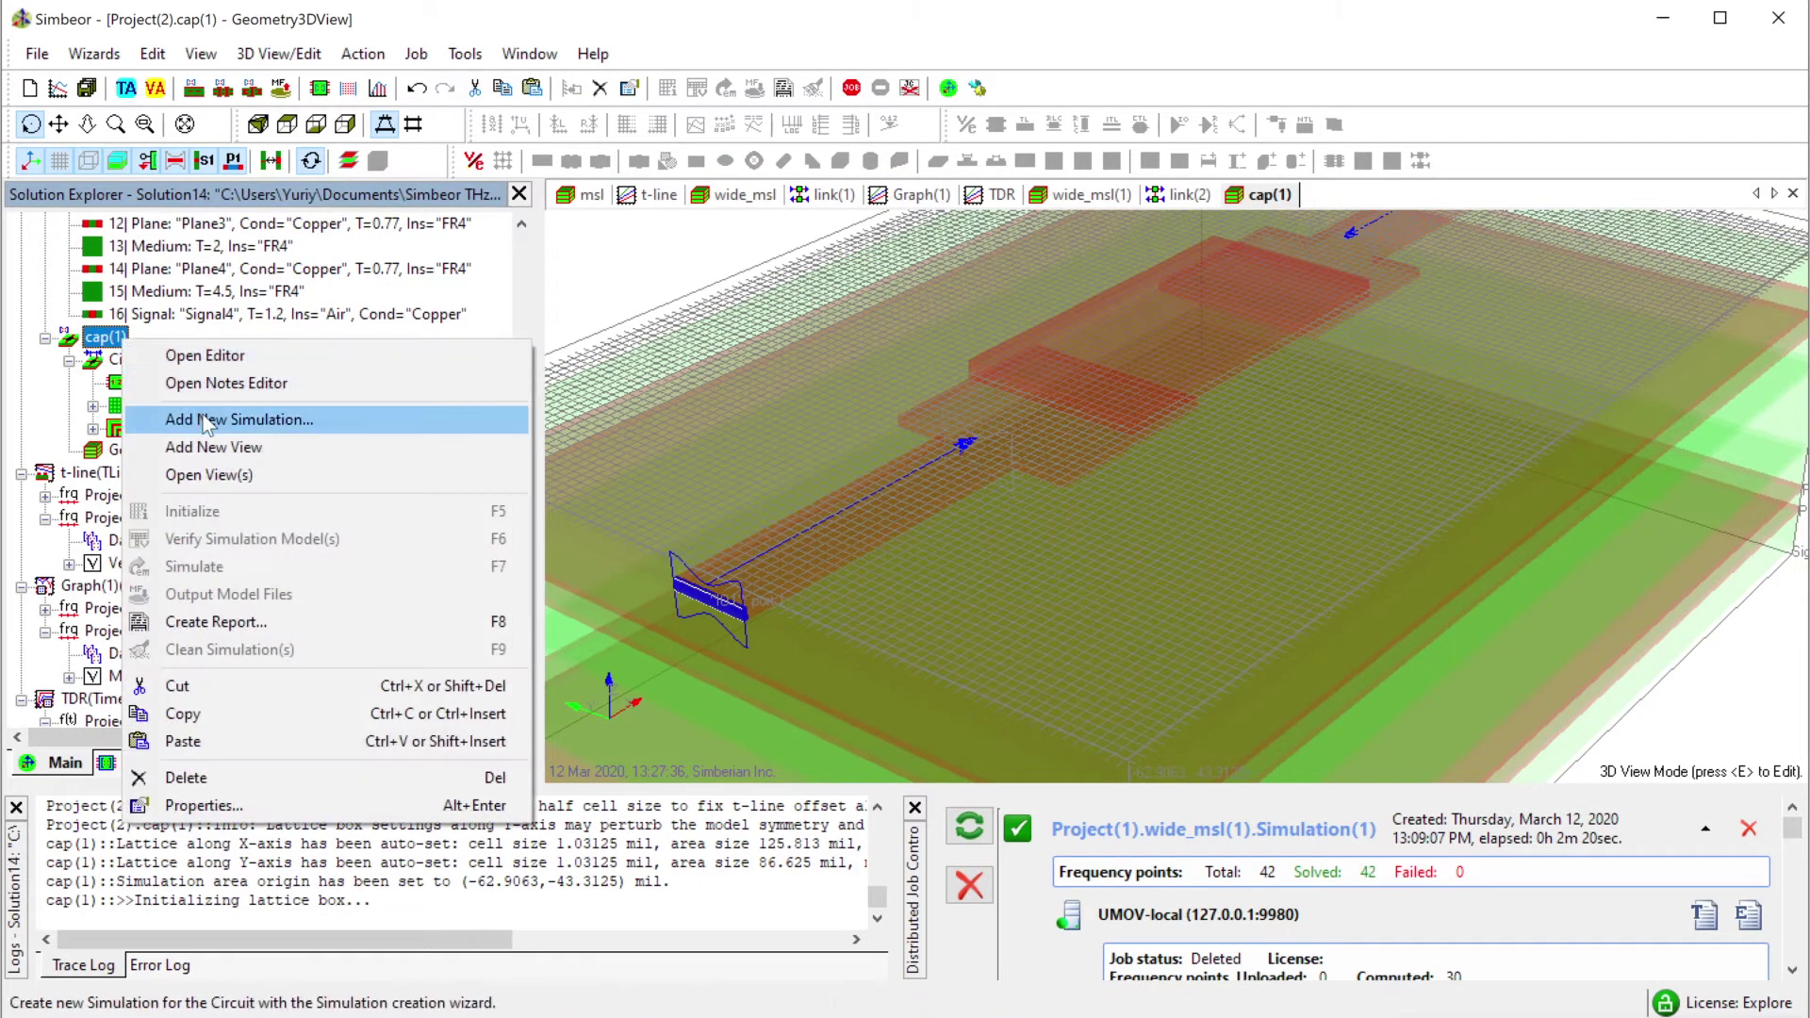
Add and run Simbeor3DML Simulation(1) for cap(1), 0.01–39.7 GHz adaptive sweep, plotting row 1 in Graph(1).
click(189, 415)
click(1068, 790)
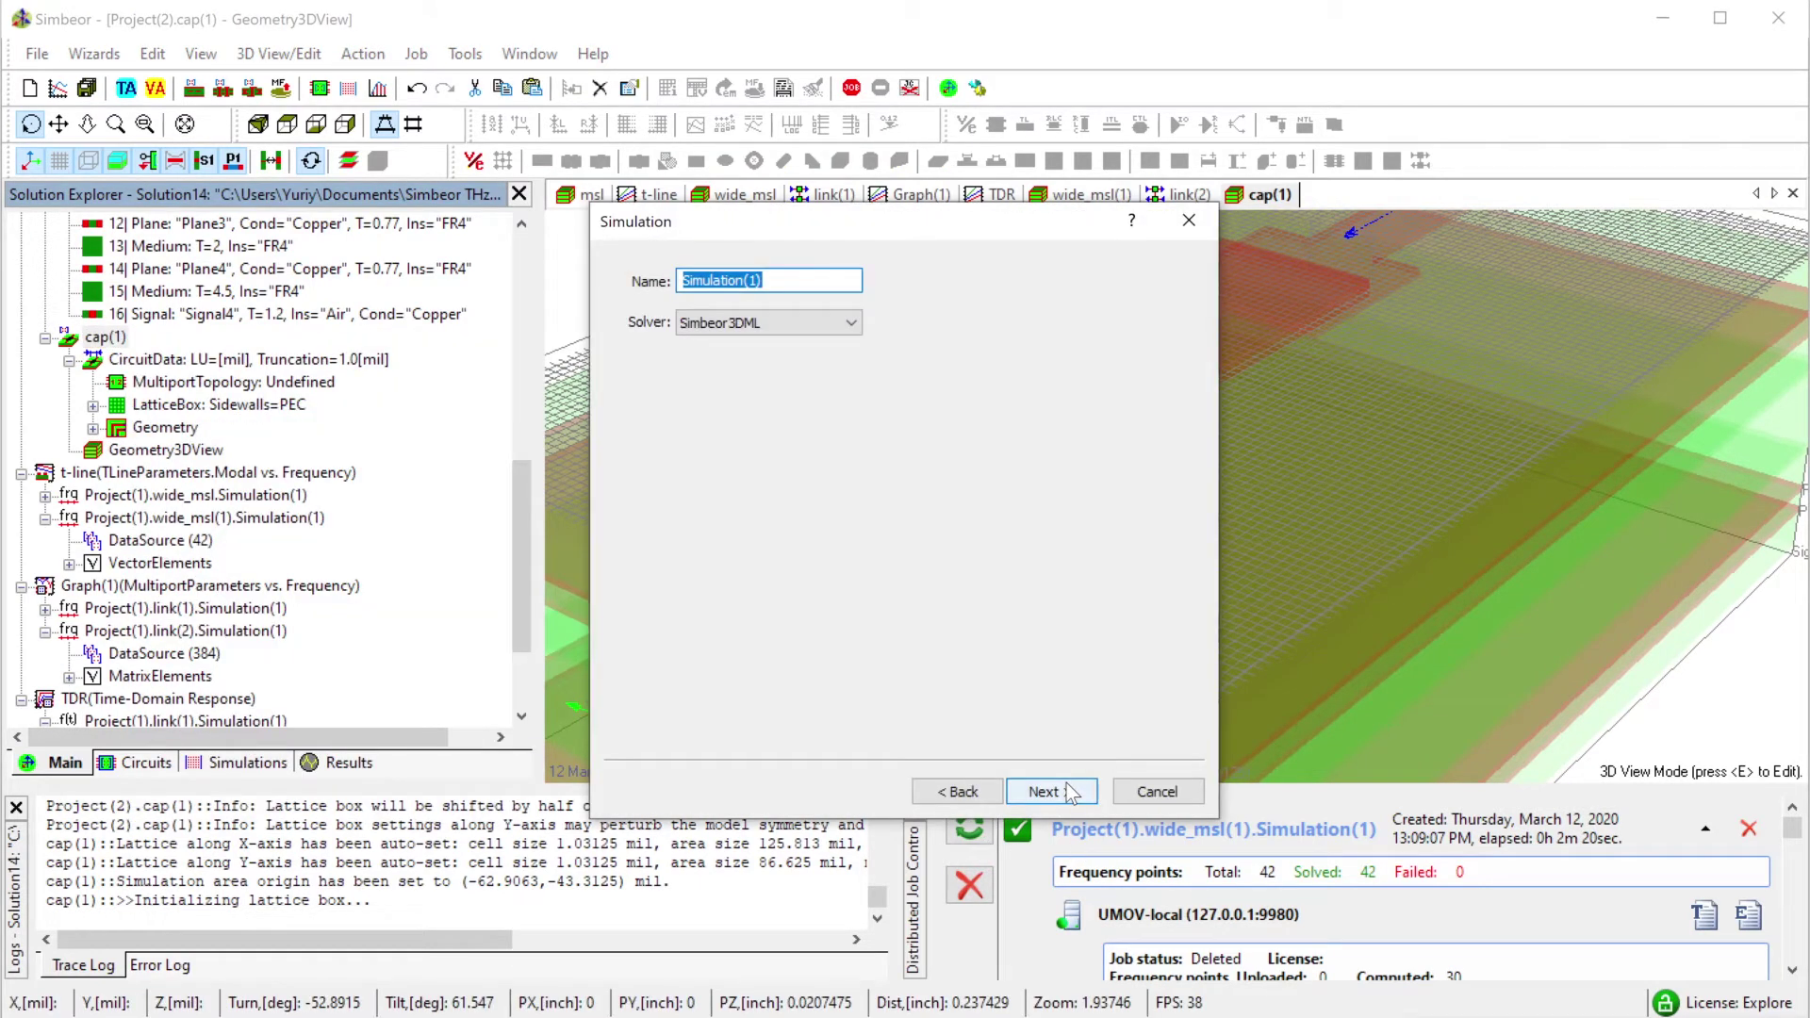
click(1054, 802)
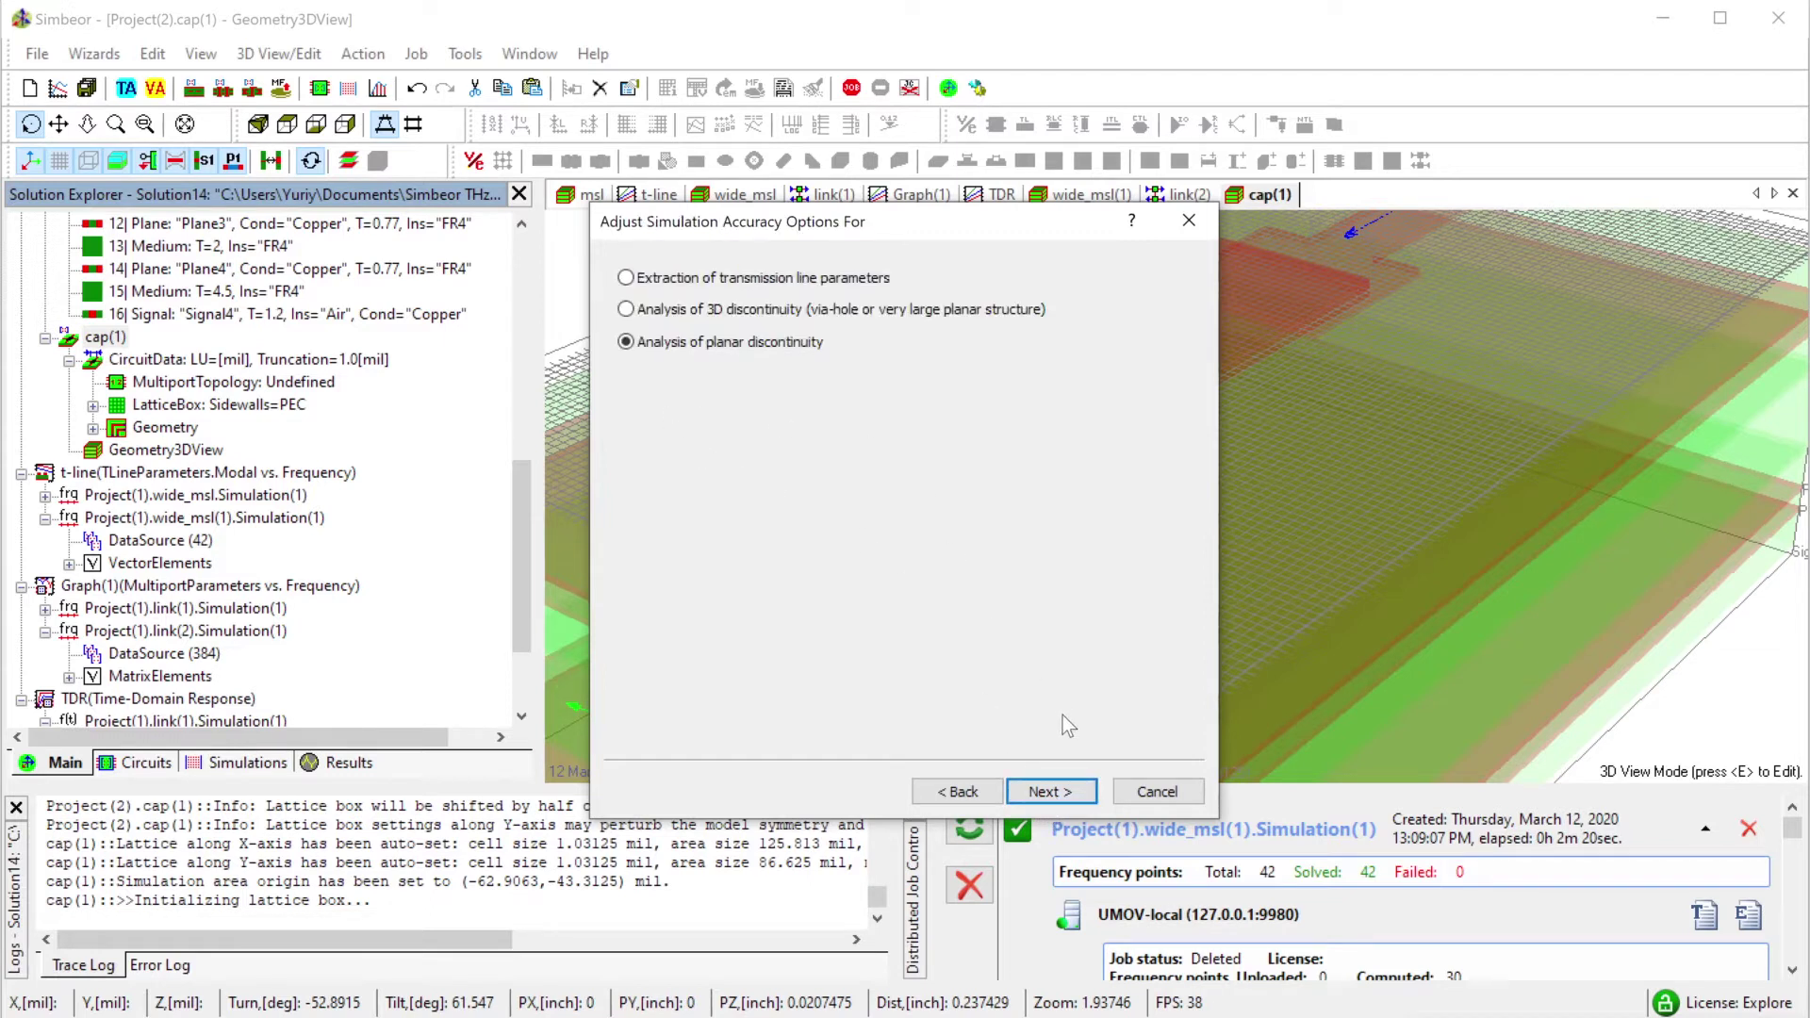
click(1060, 796)
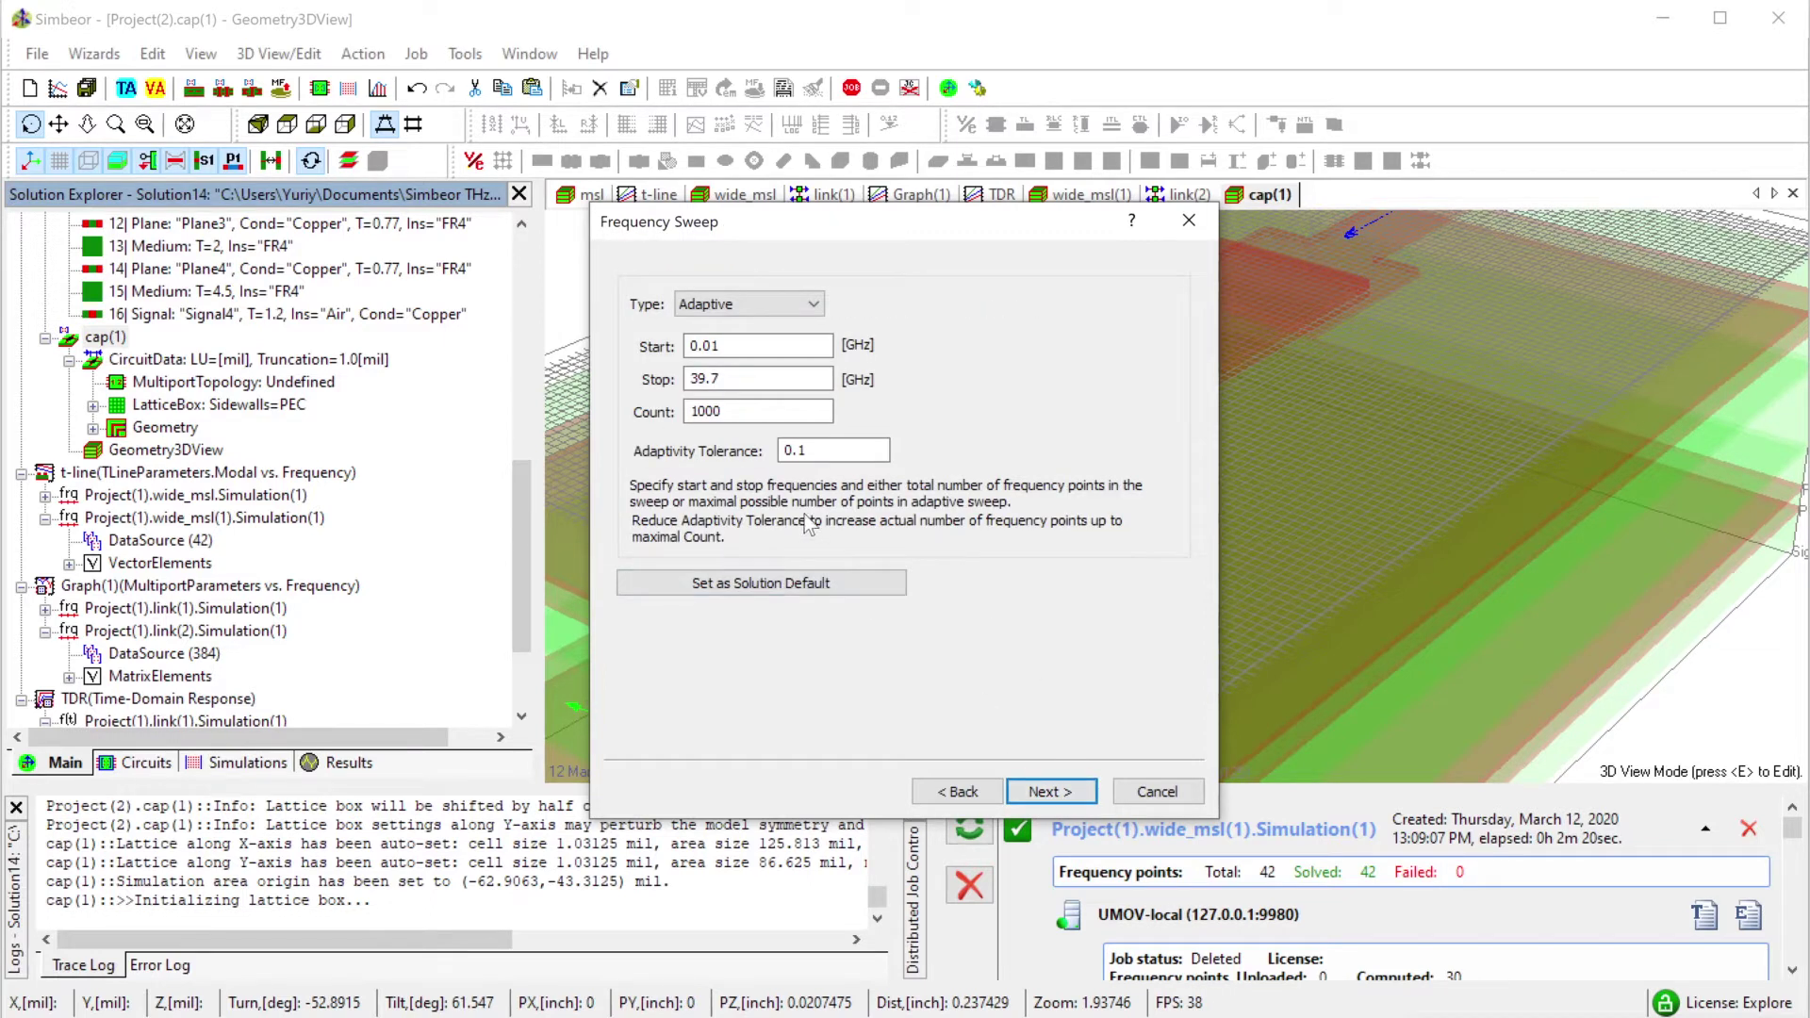
click(1065, 788)
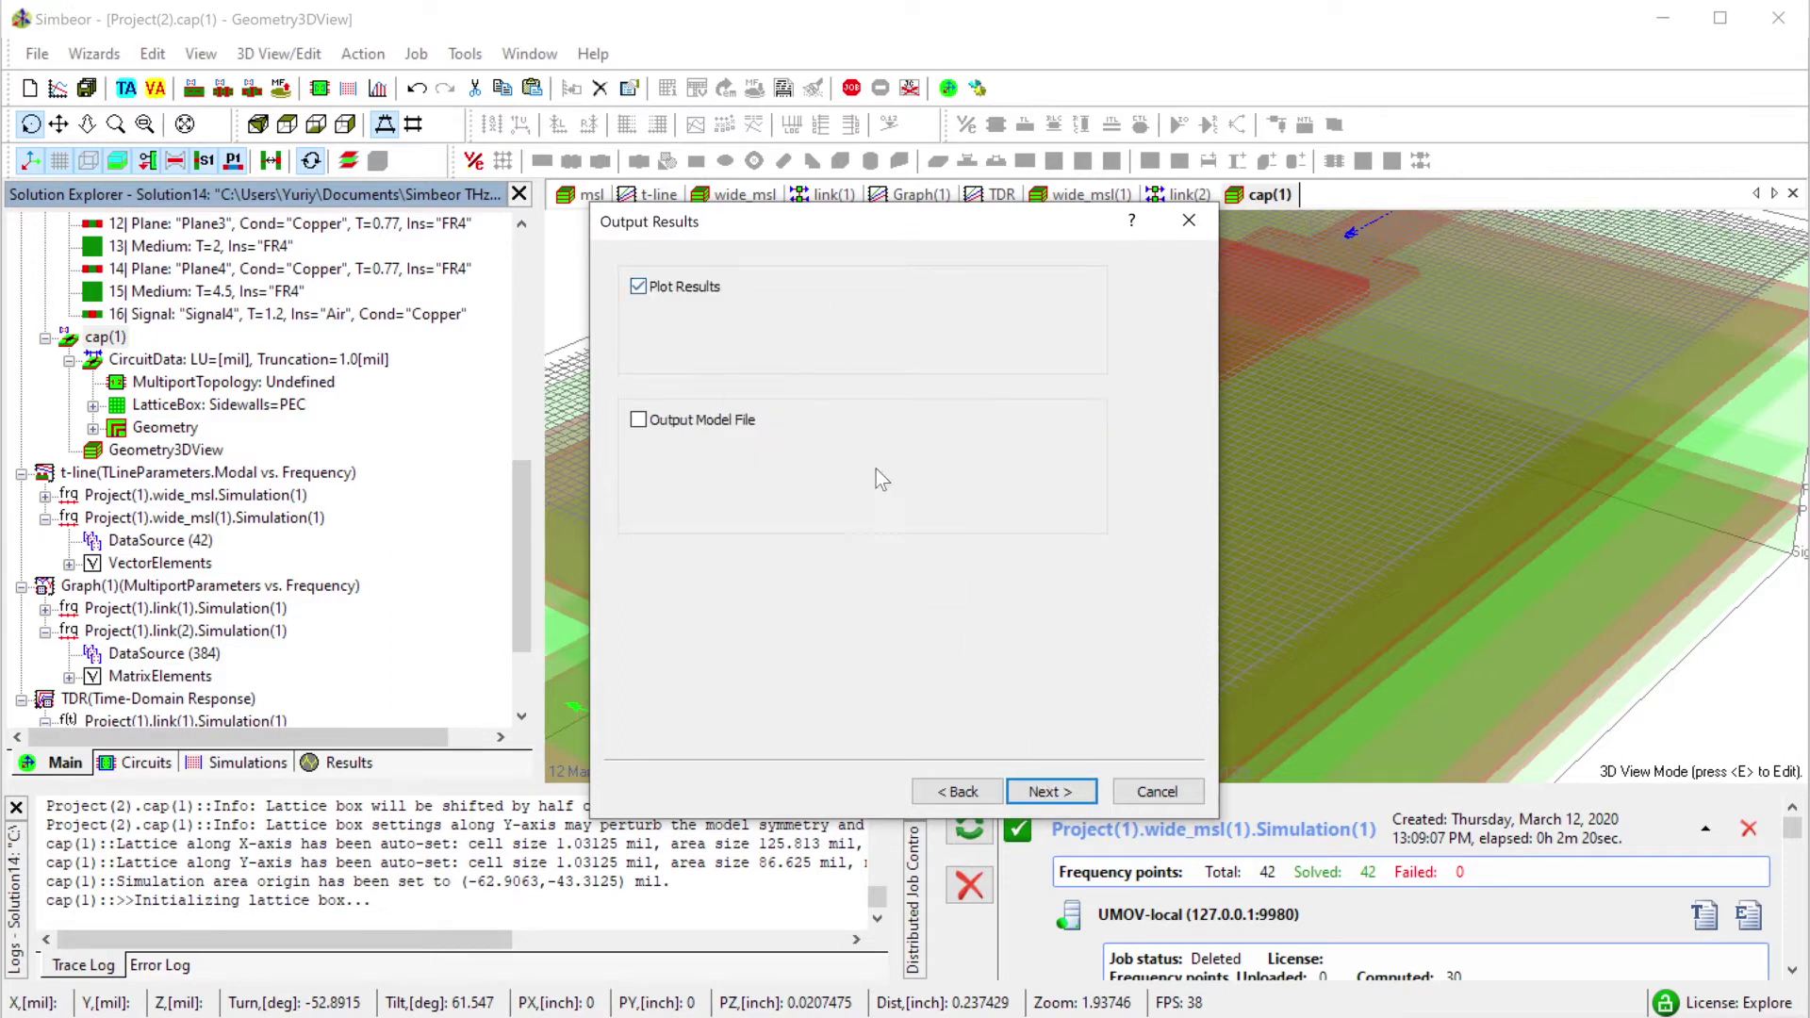
click(1056, 793)
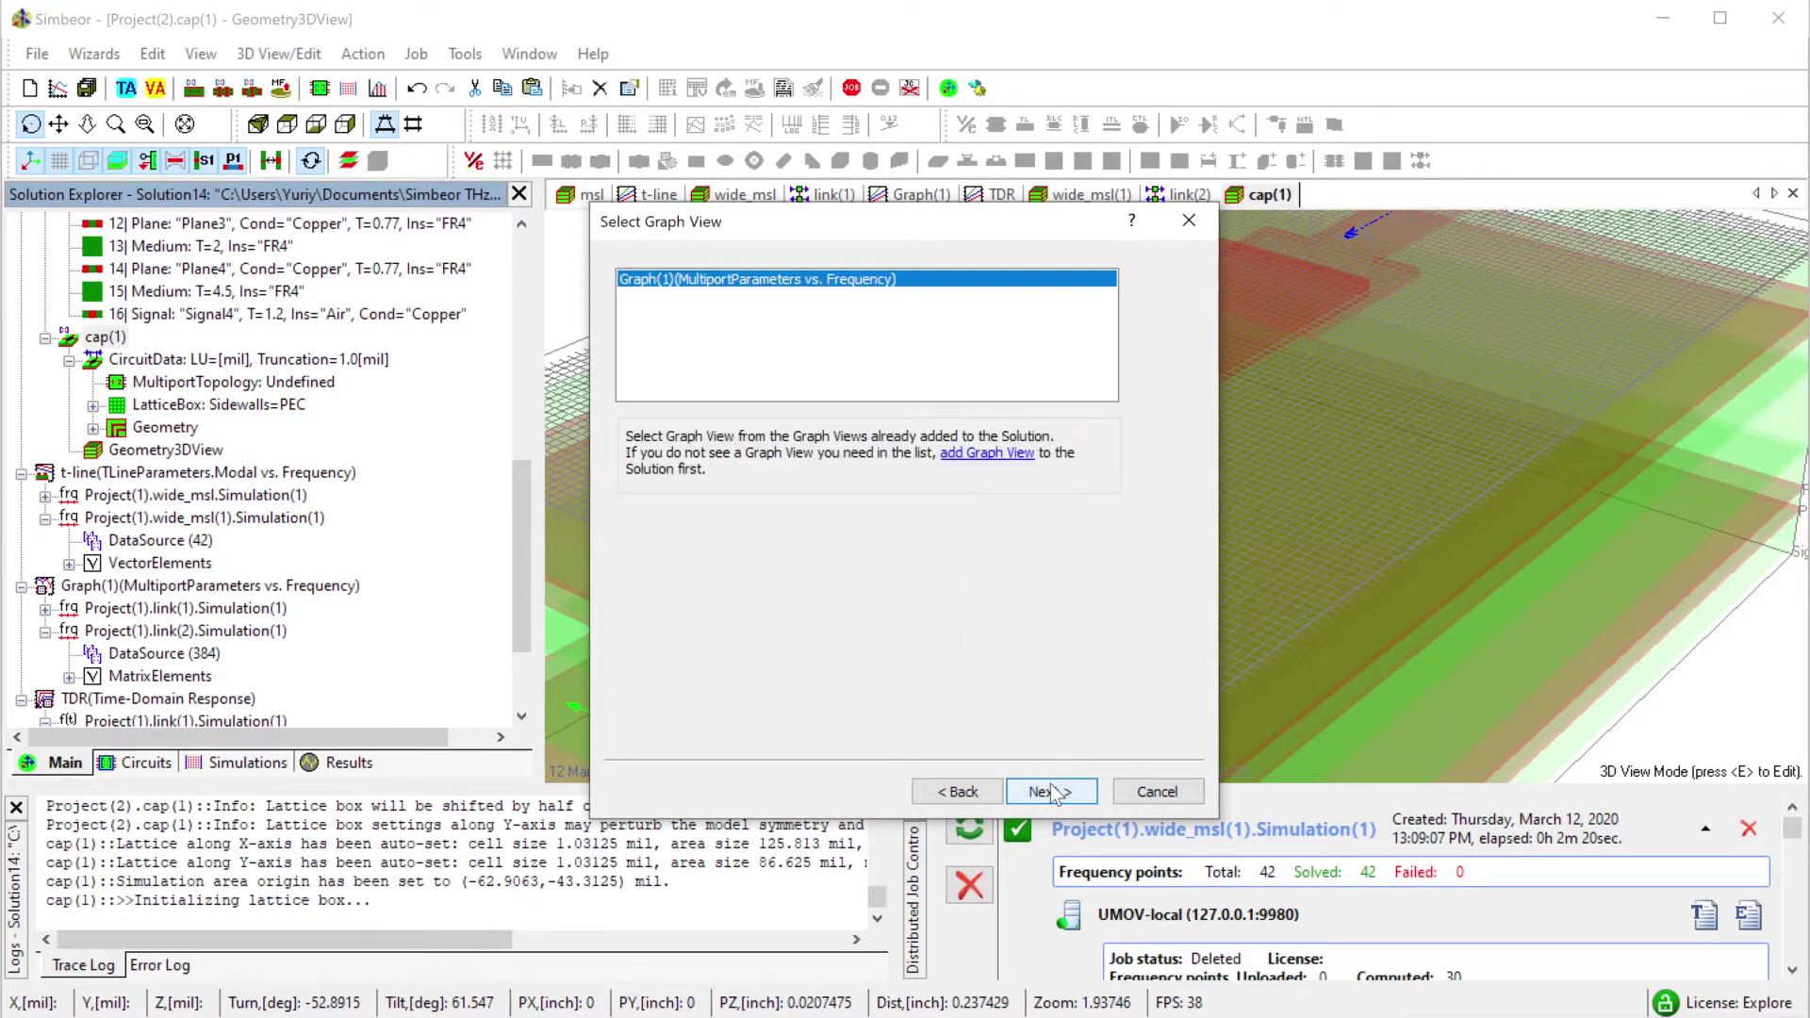
click(1056, 792)
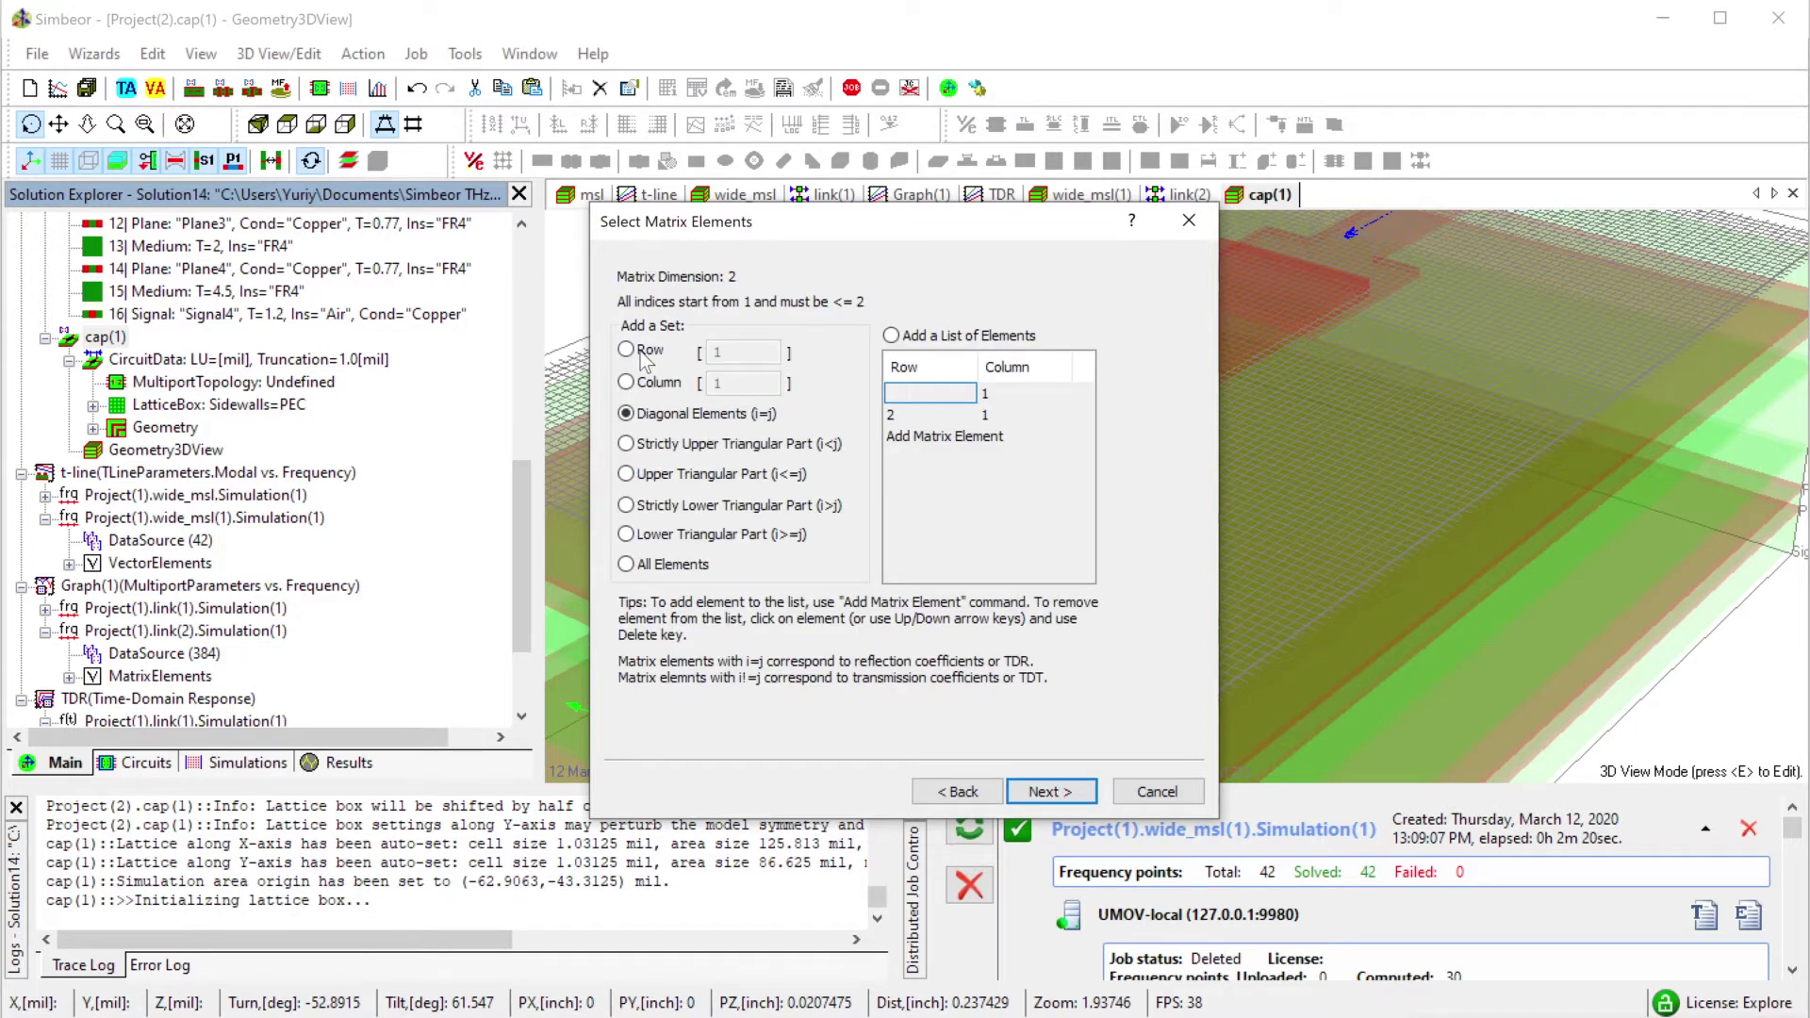
key(Up)
key(Up)
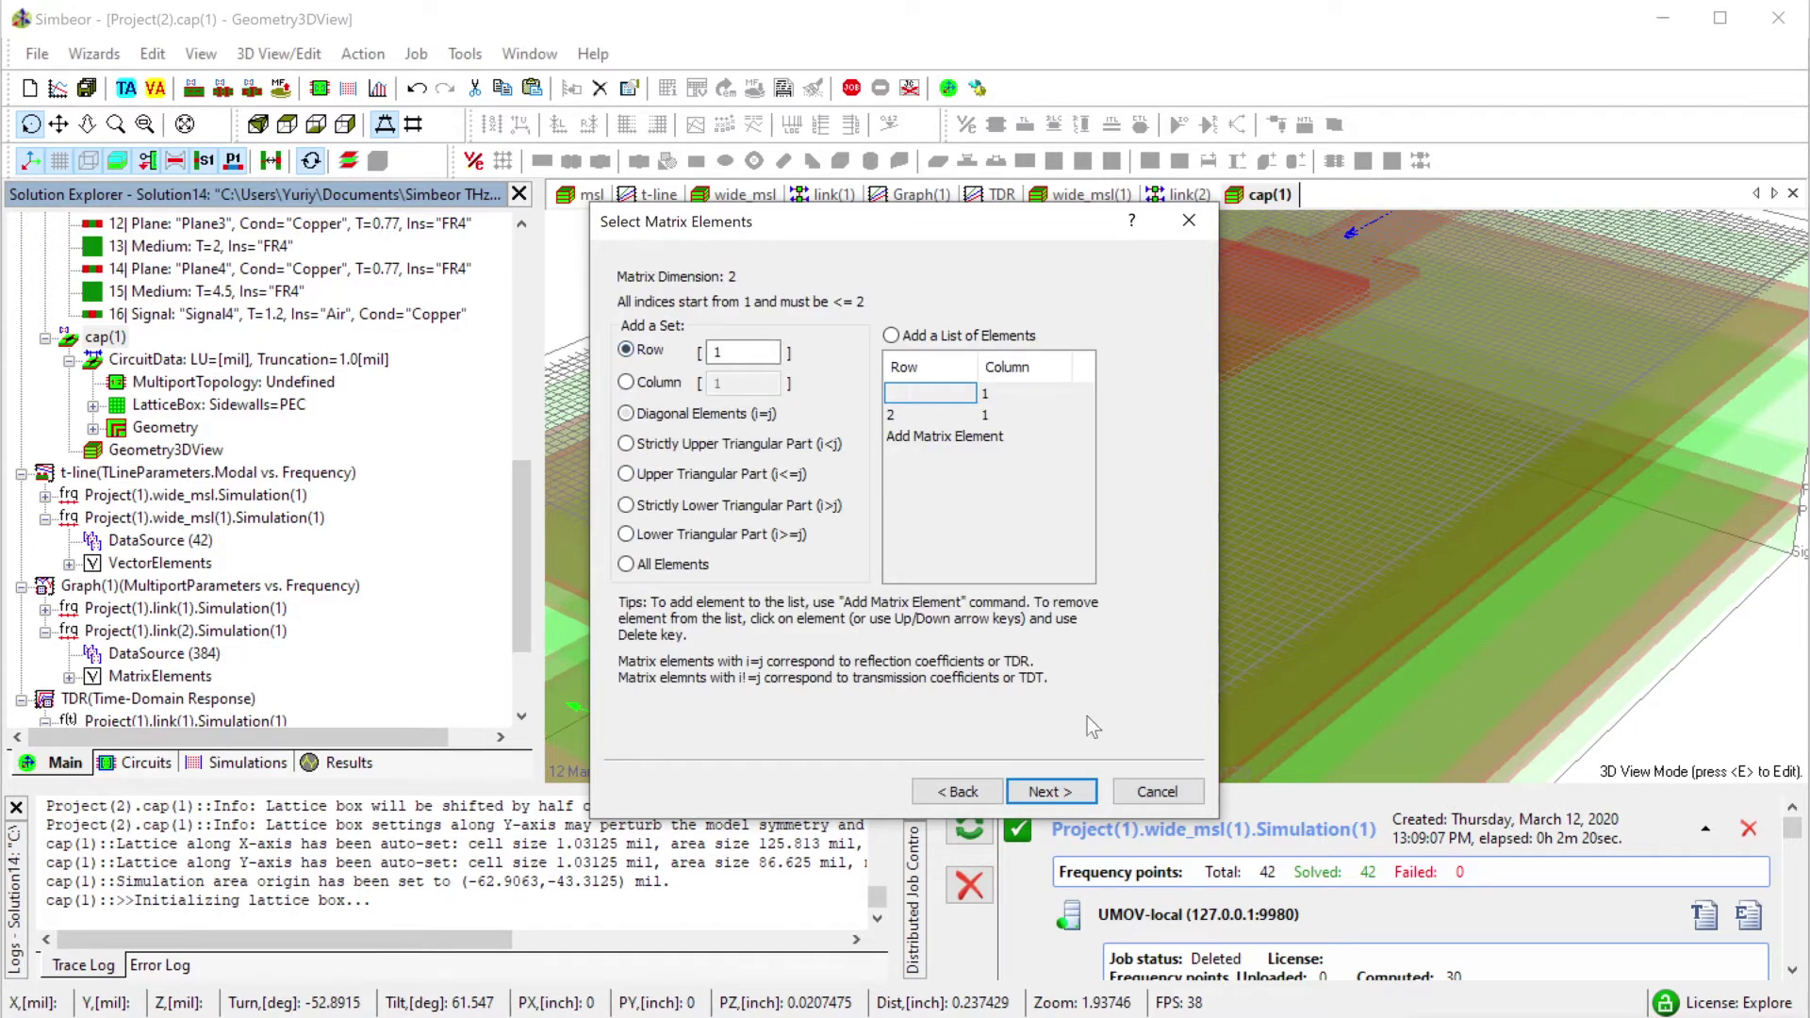
click(1063, 792)
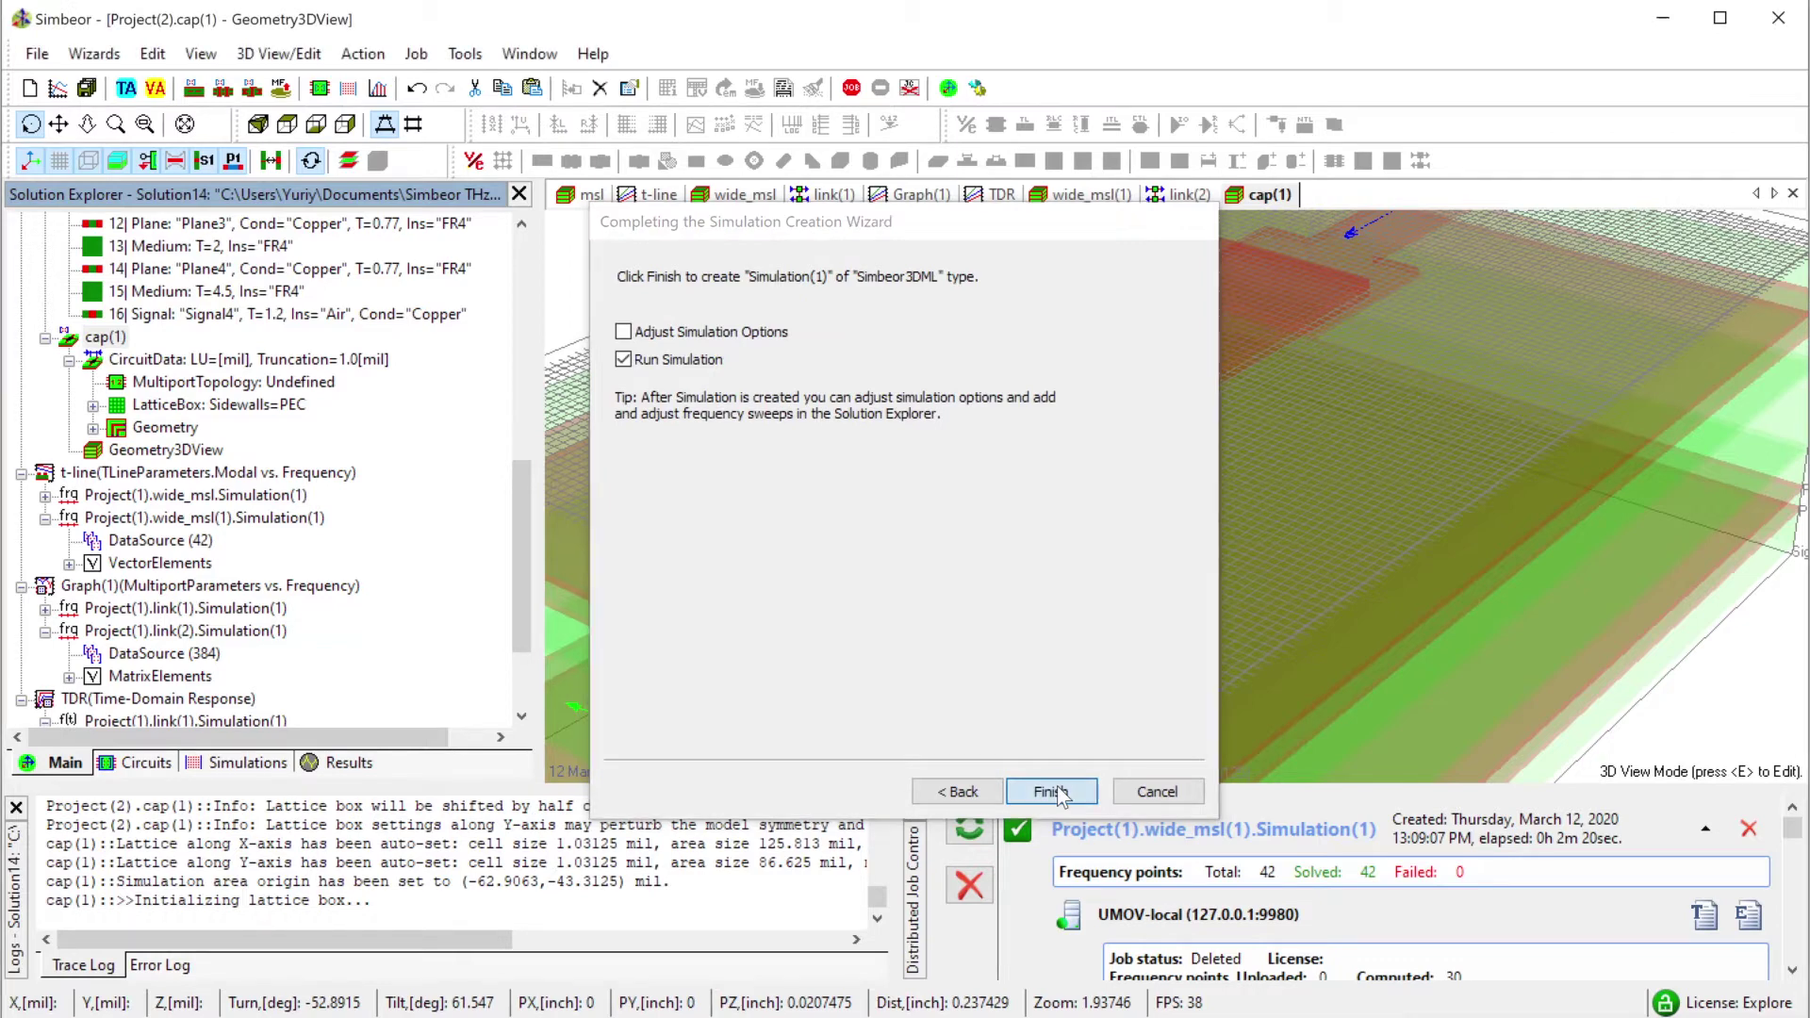
click(1056, 790)
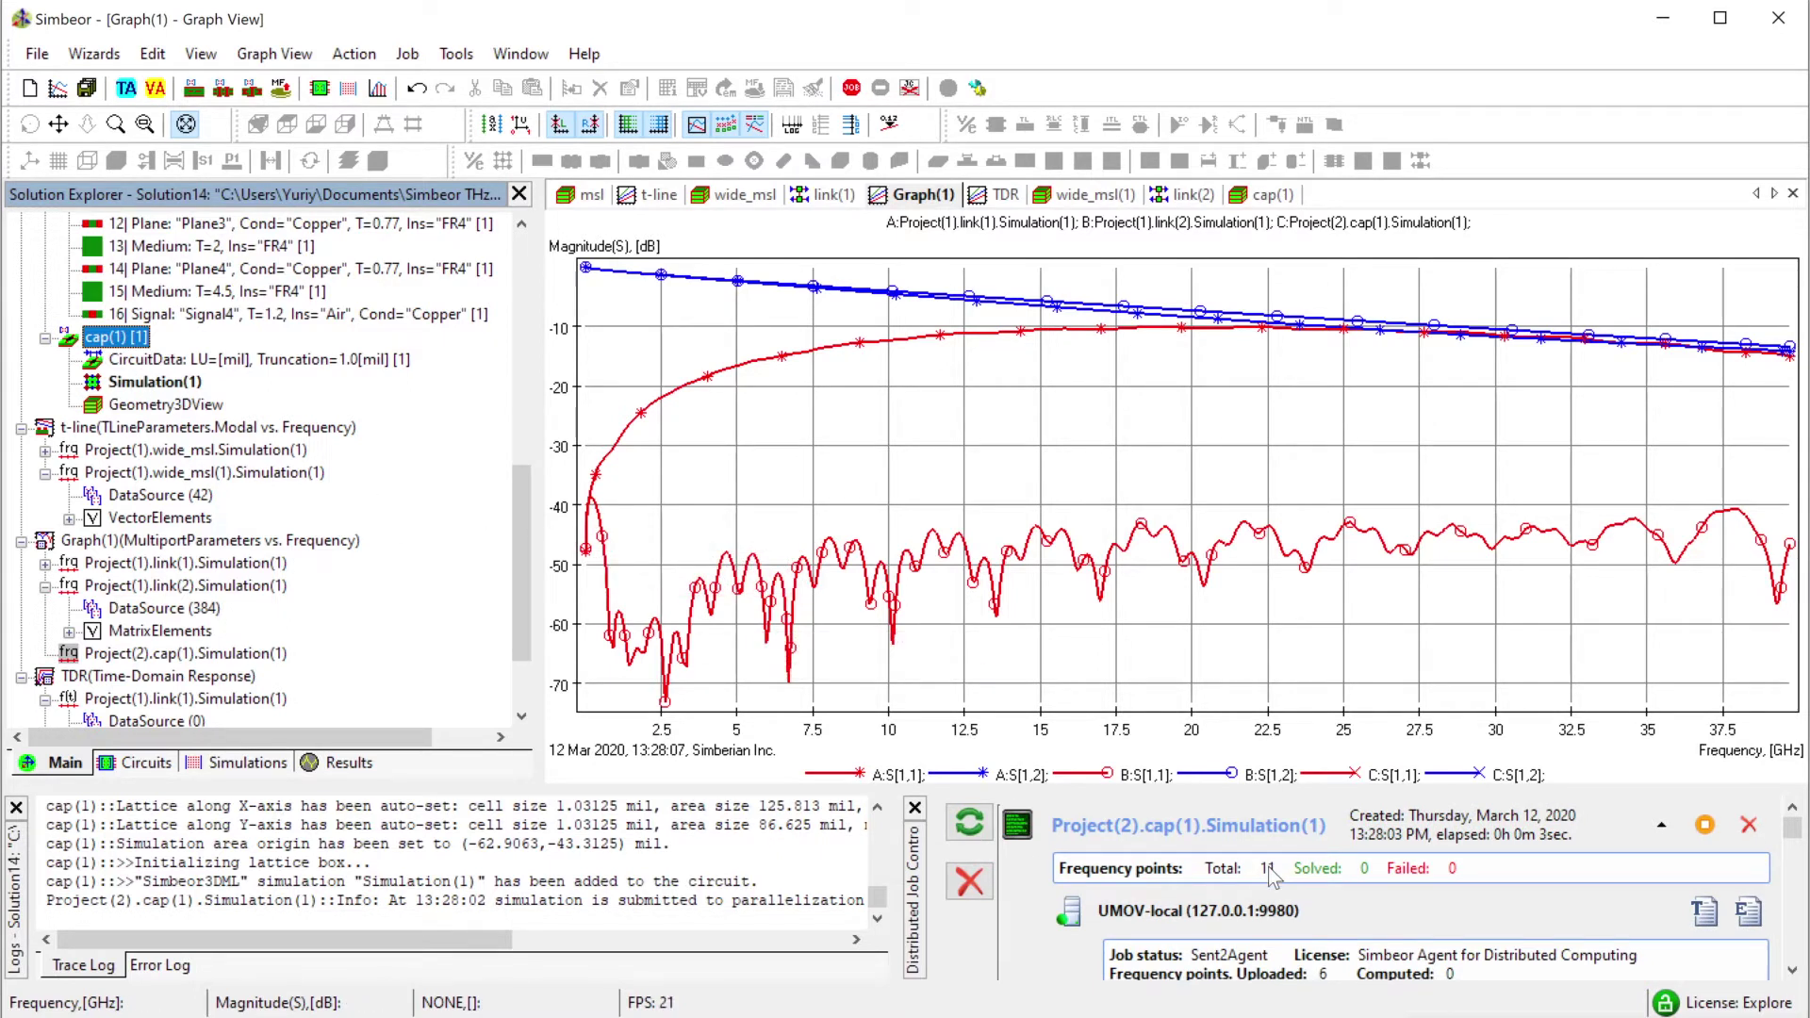
Copy the link(1) network with Ctrl+C and select Project(2) as the destination.
scroll(1273, 877, down, 2)
scroll(1272, 877, up, 2)
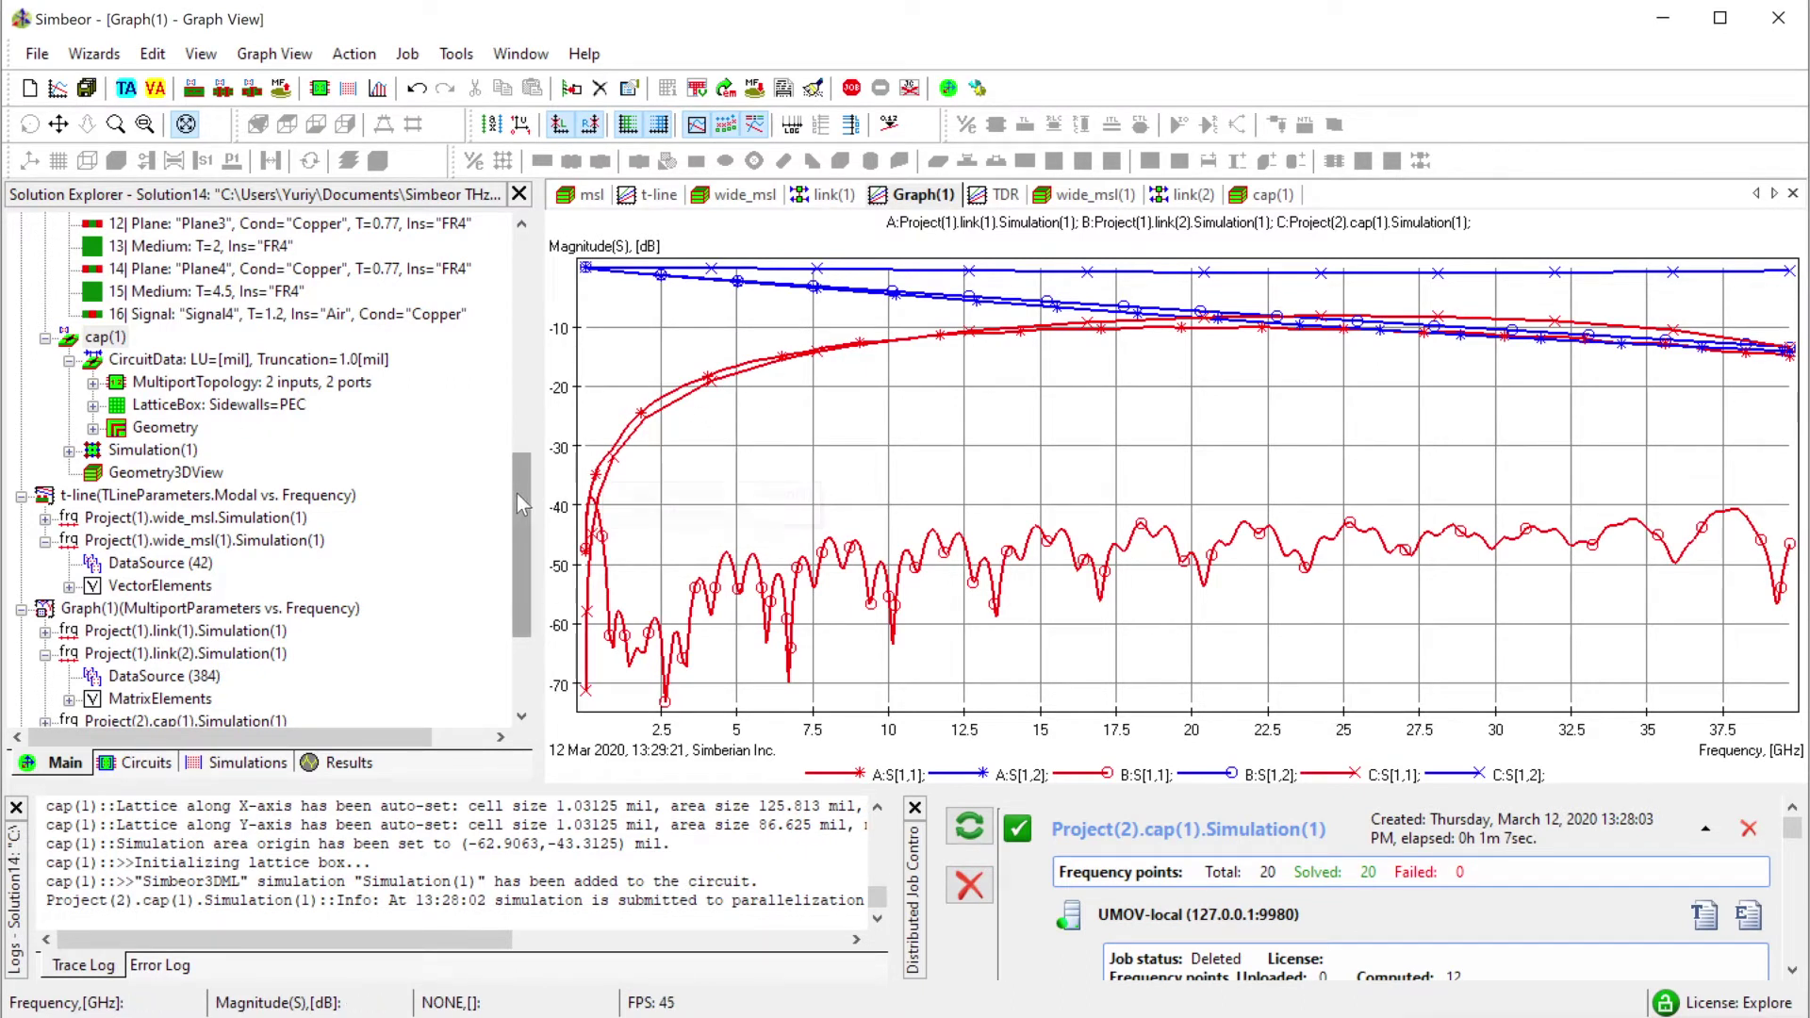
scroll(517, 494, up, 1)
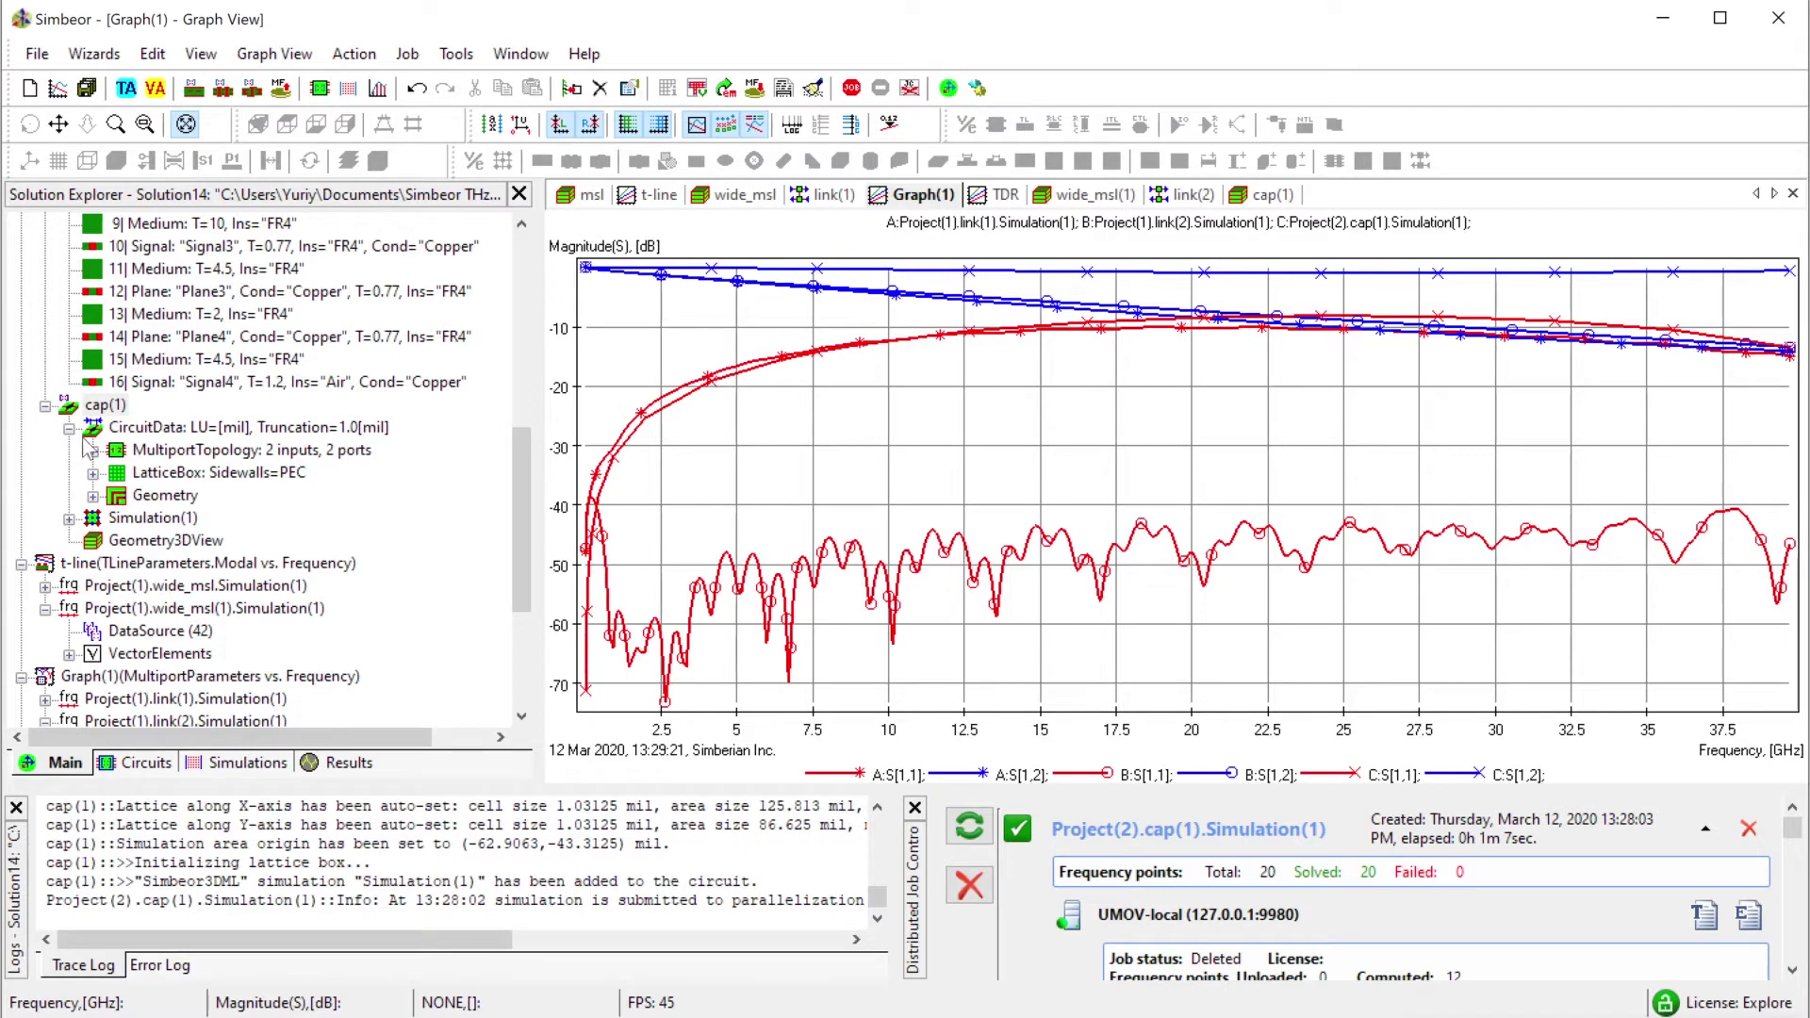
scroll(104, 467, up, 8)
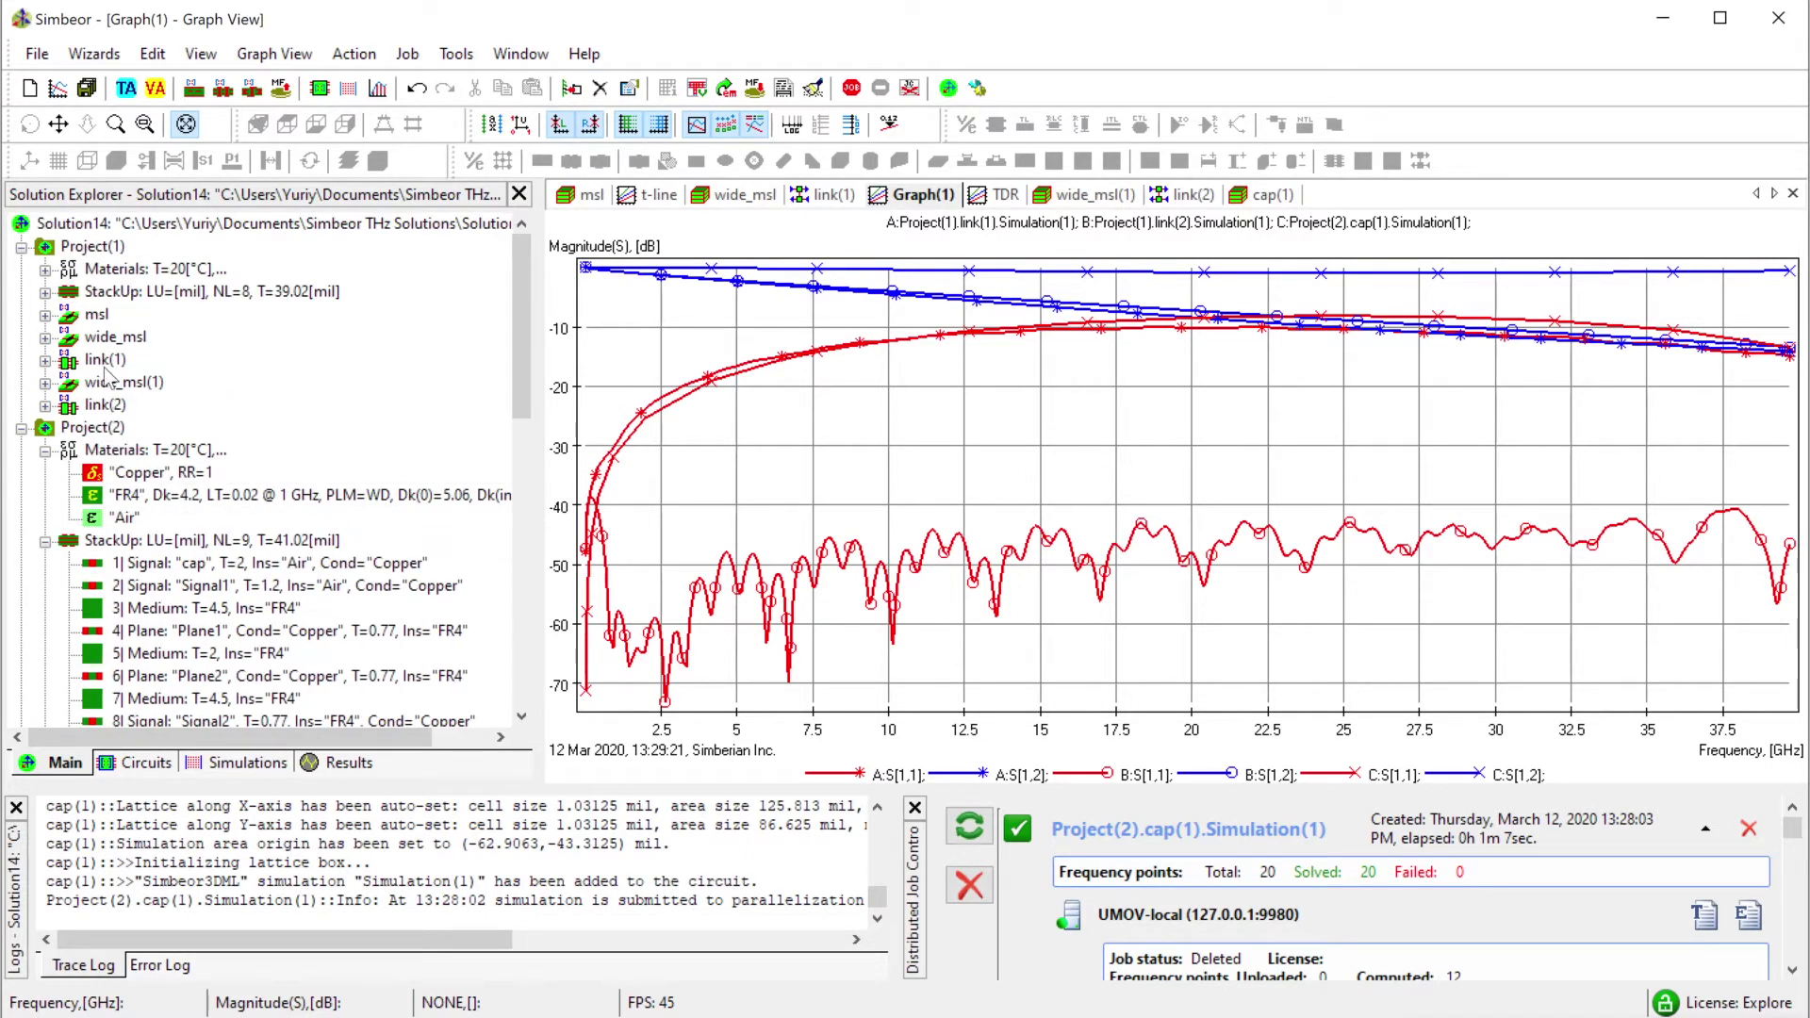
click(106, 367)
key(ctrl+c)
scroll(132, 551, down, 7)
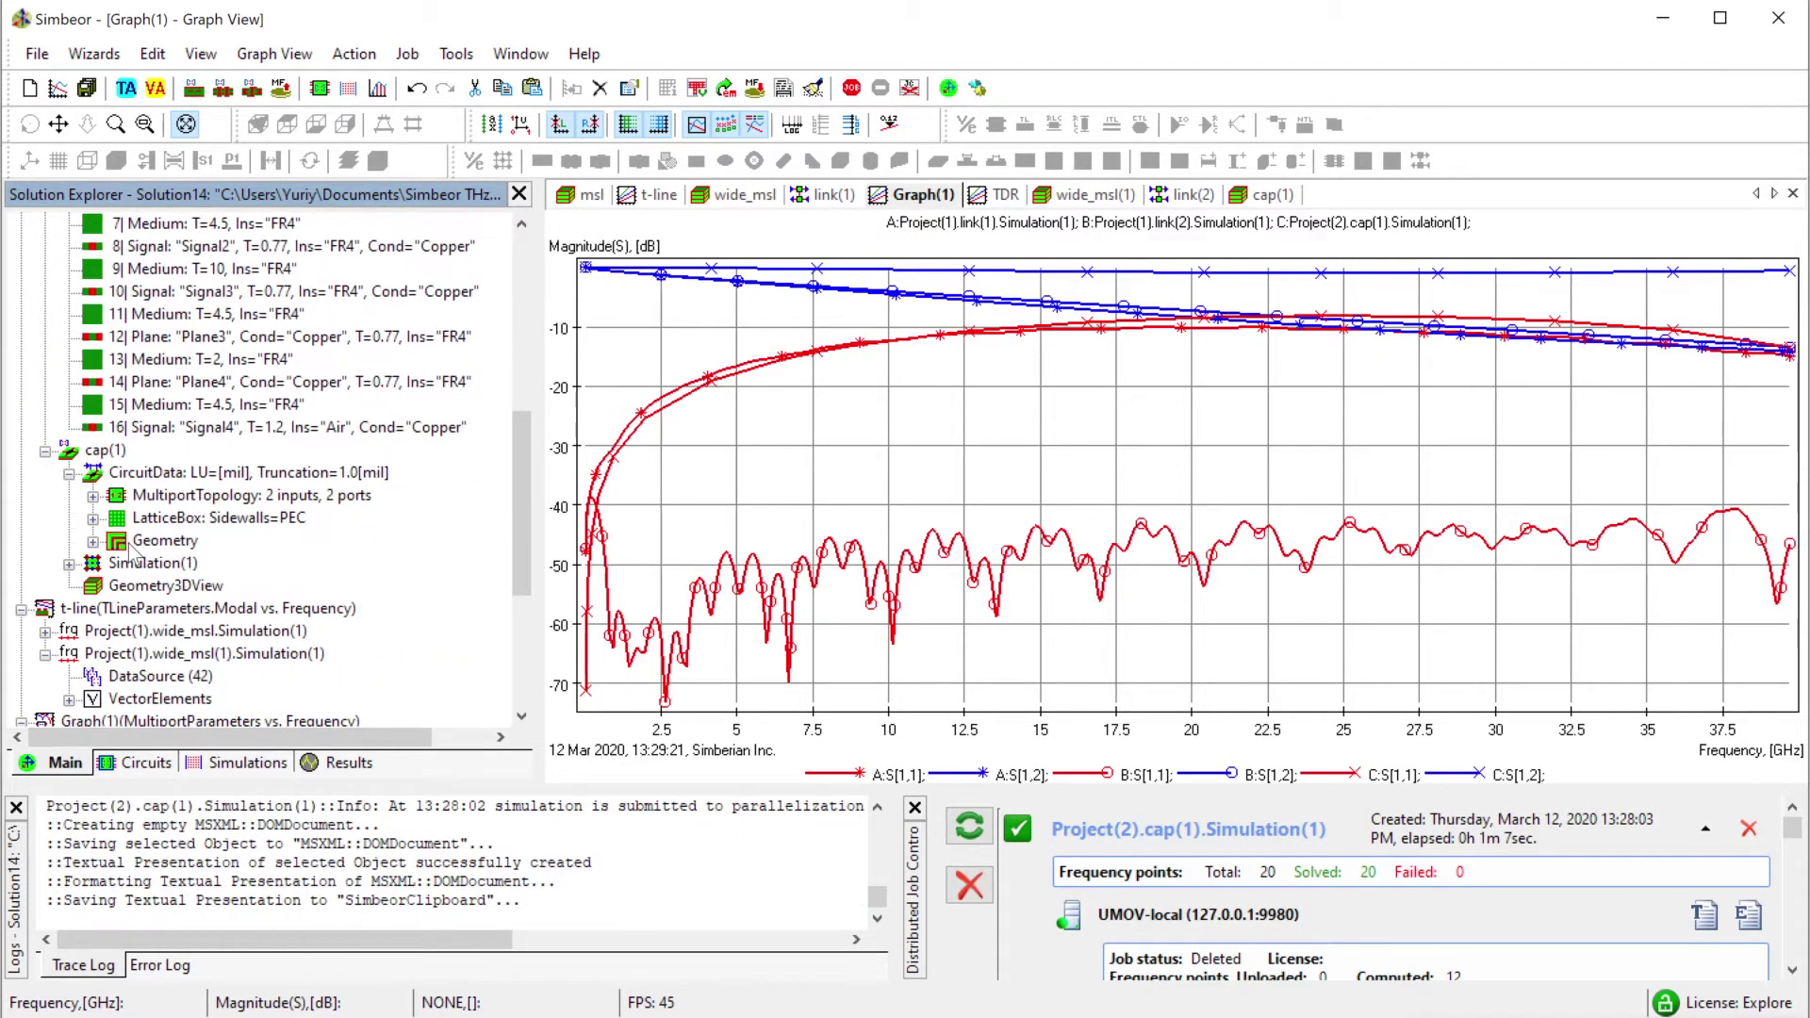
scroll(130, 552, up, 4)
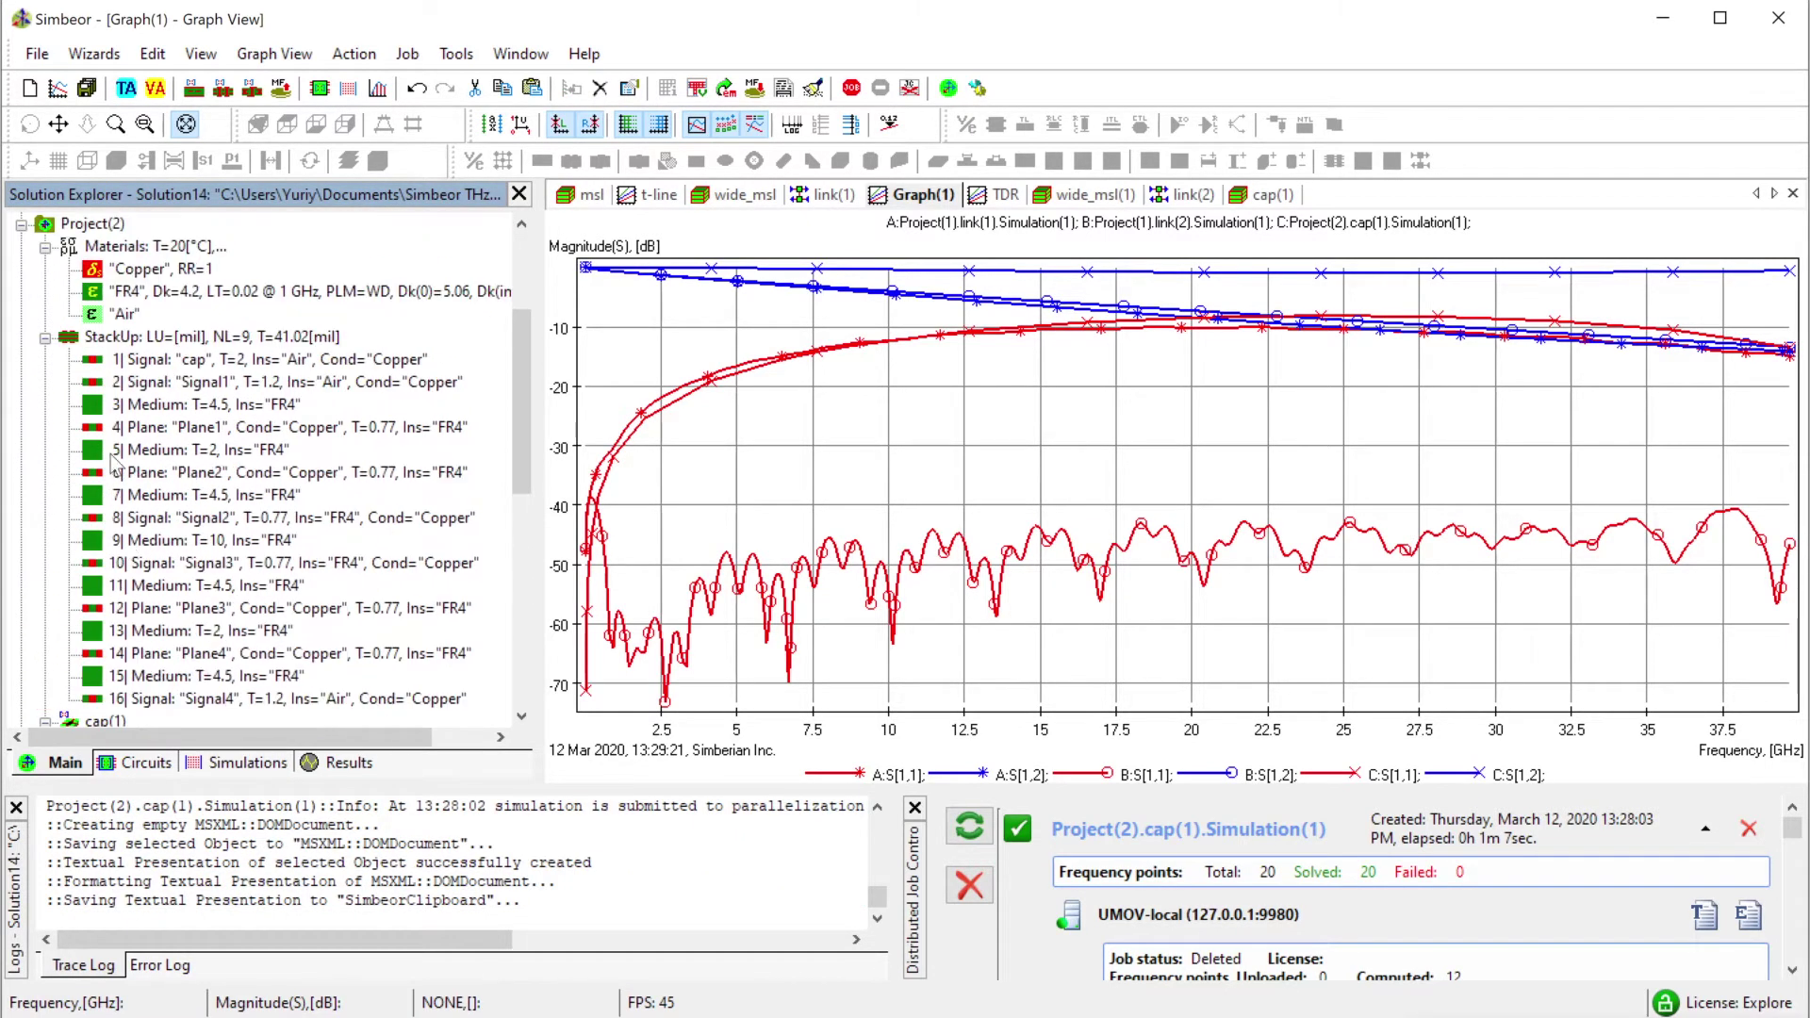
click(92, 227)
Set TL1 and TL3 in link(1) to use Project(1).msl.Simulation(1) line parameters.
scroll(107, 255, down, 4)
double_click(142, 631)
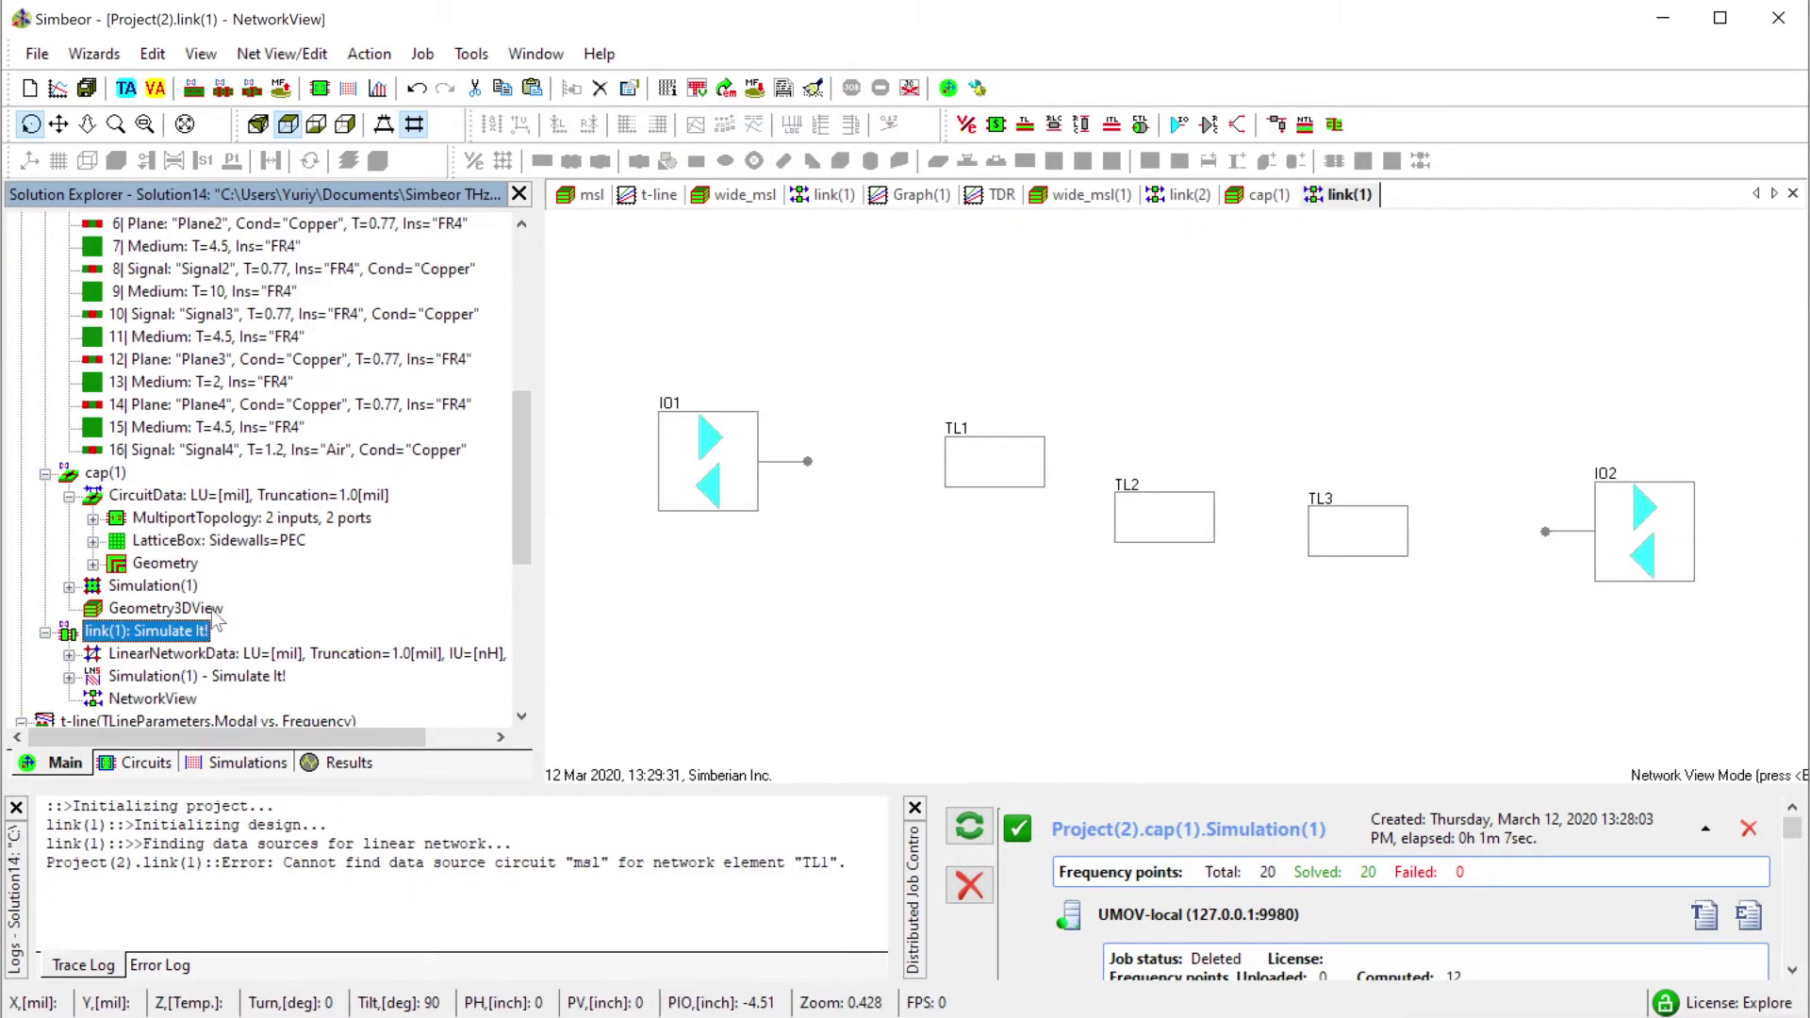
click(975, 538)
double_click(997, 471)
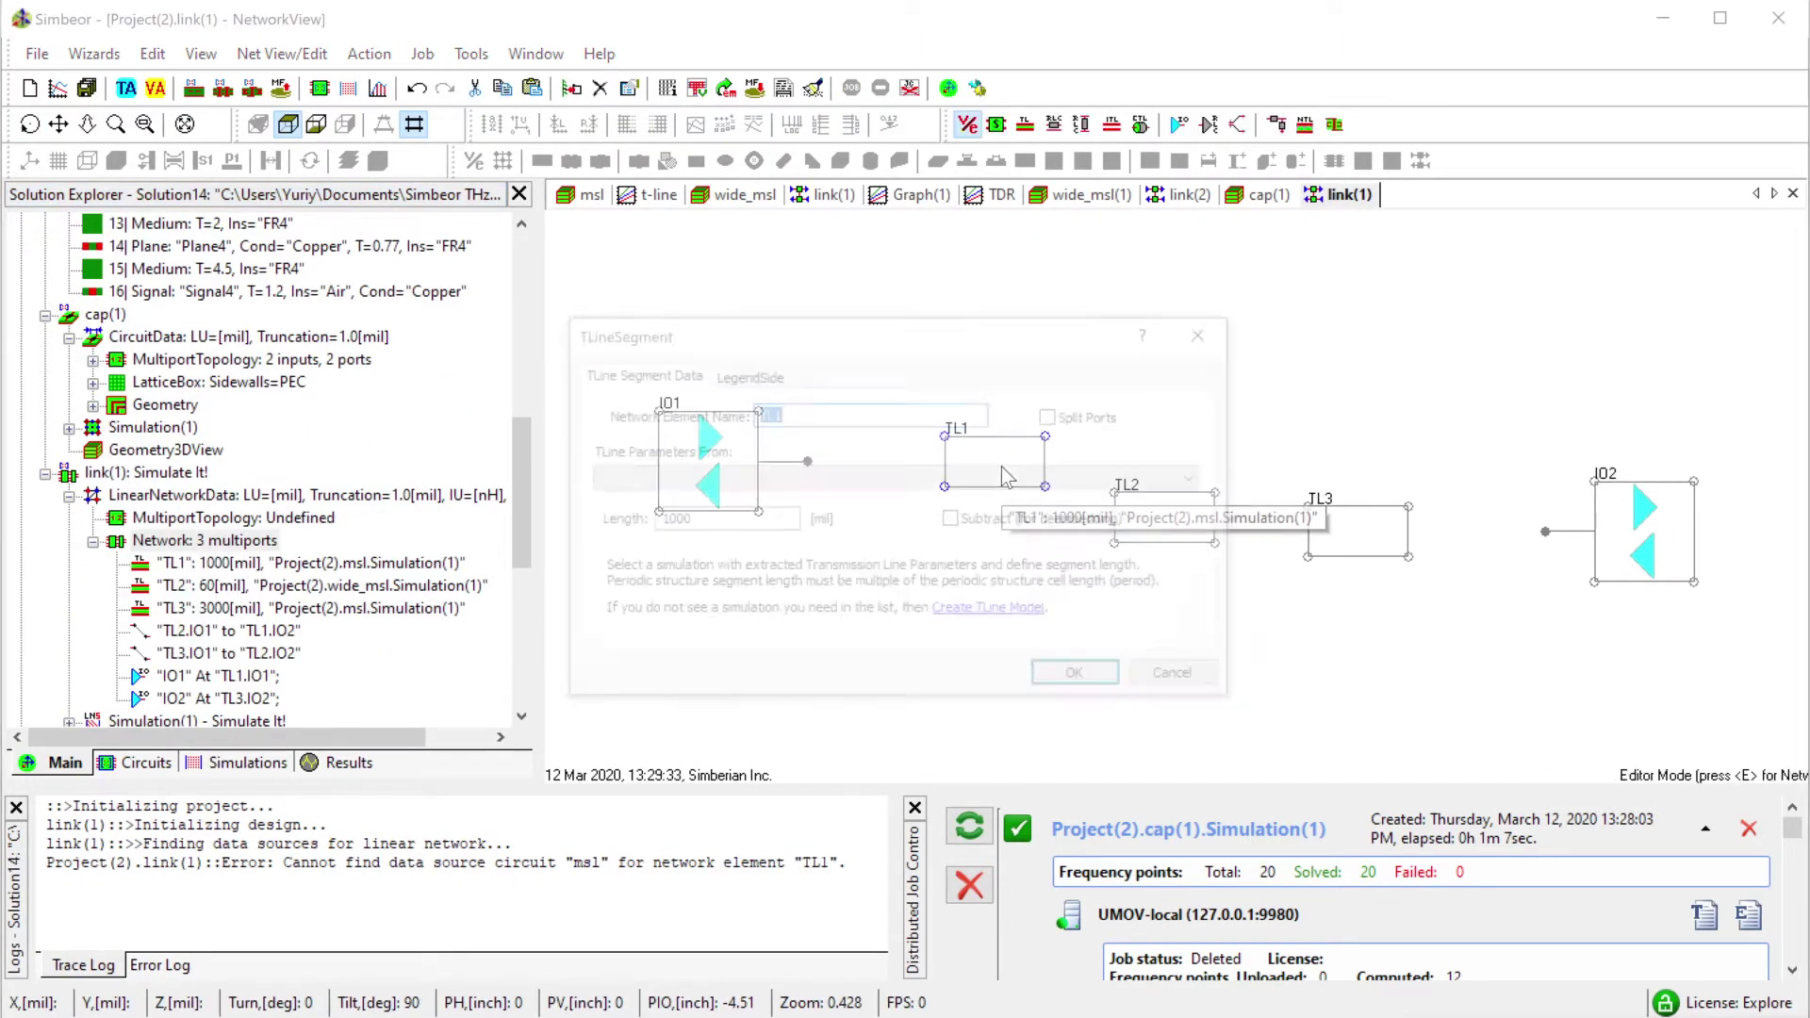
click(825, 482)
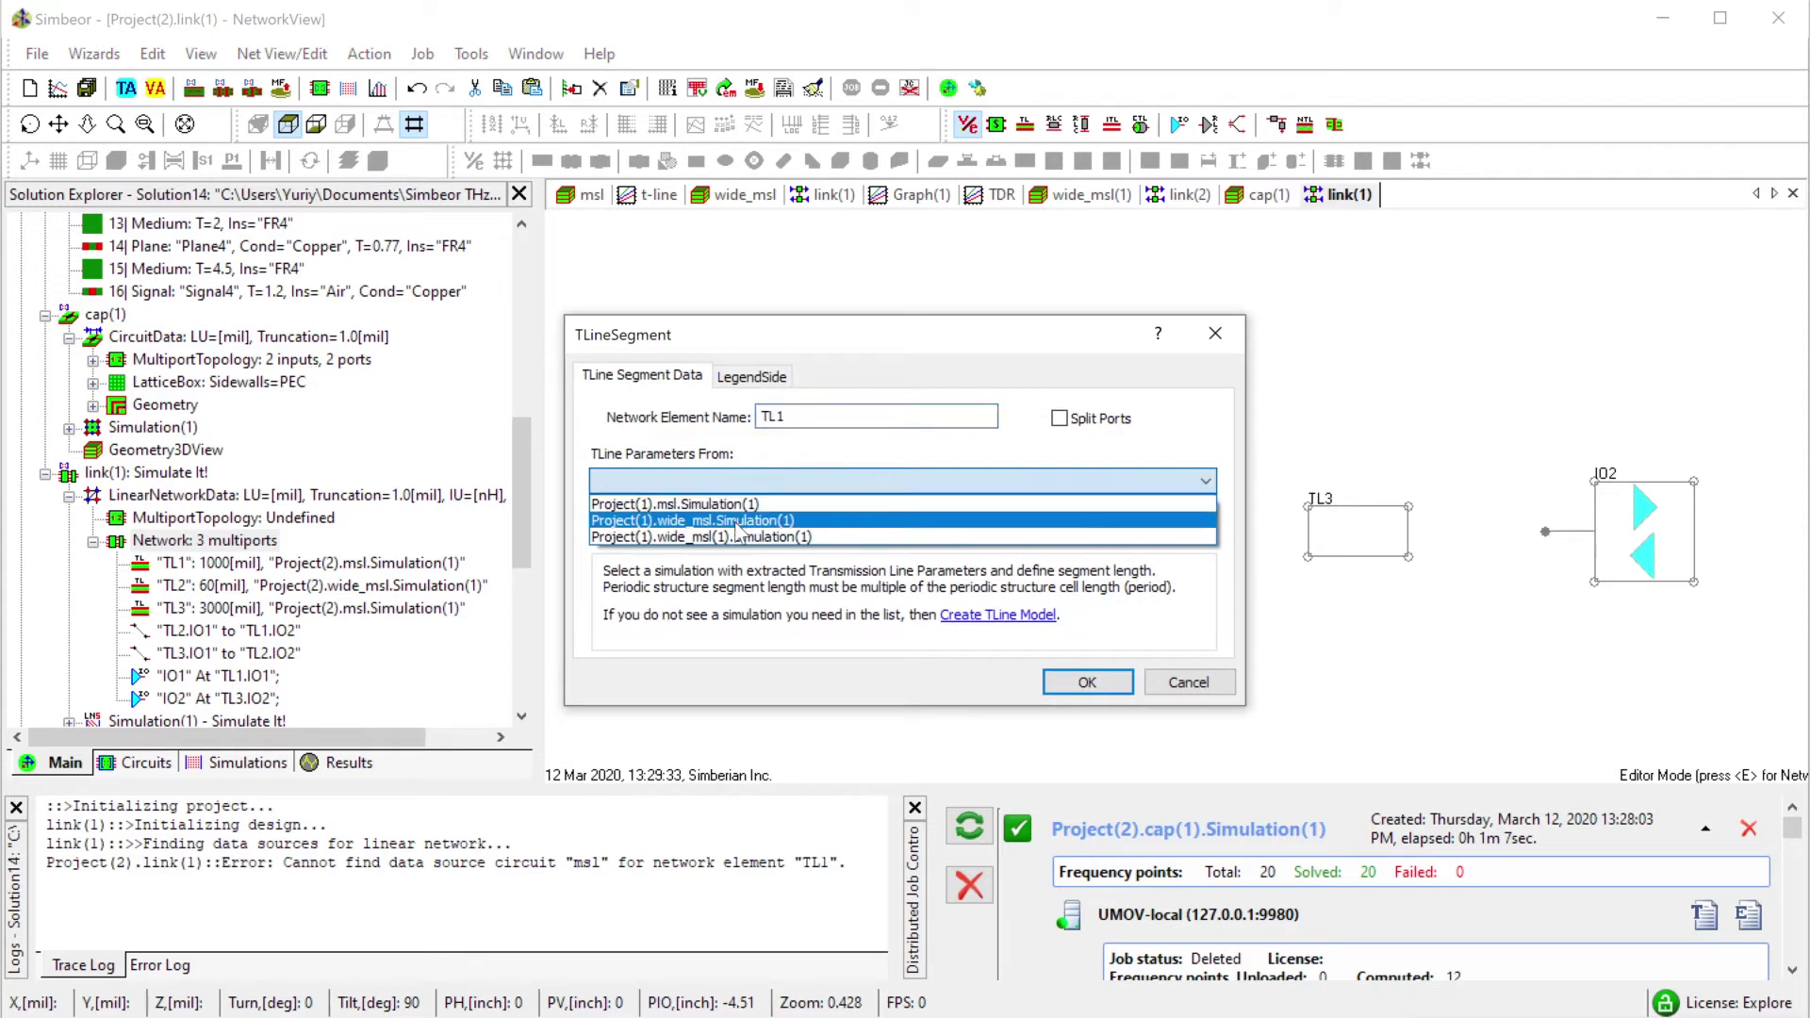
click(698, 504)
click(1087, 682)
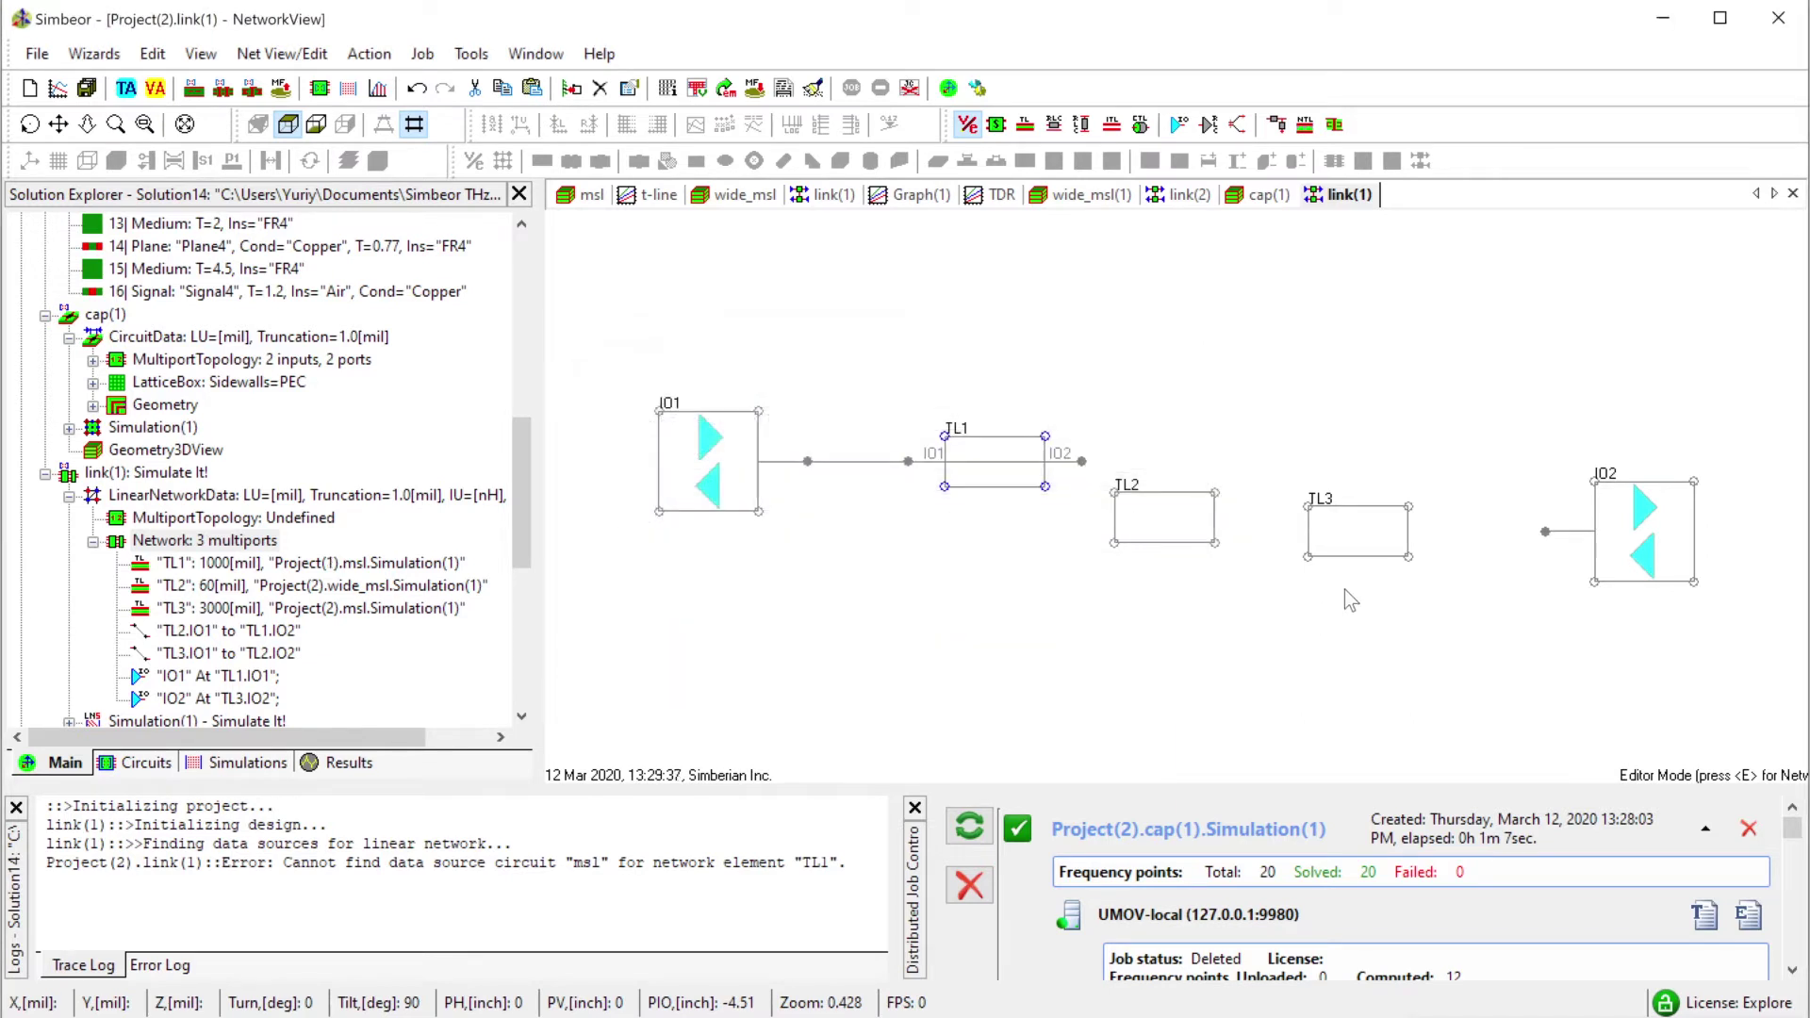
double_click(1365, 552)
click(775, 487)
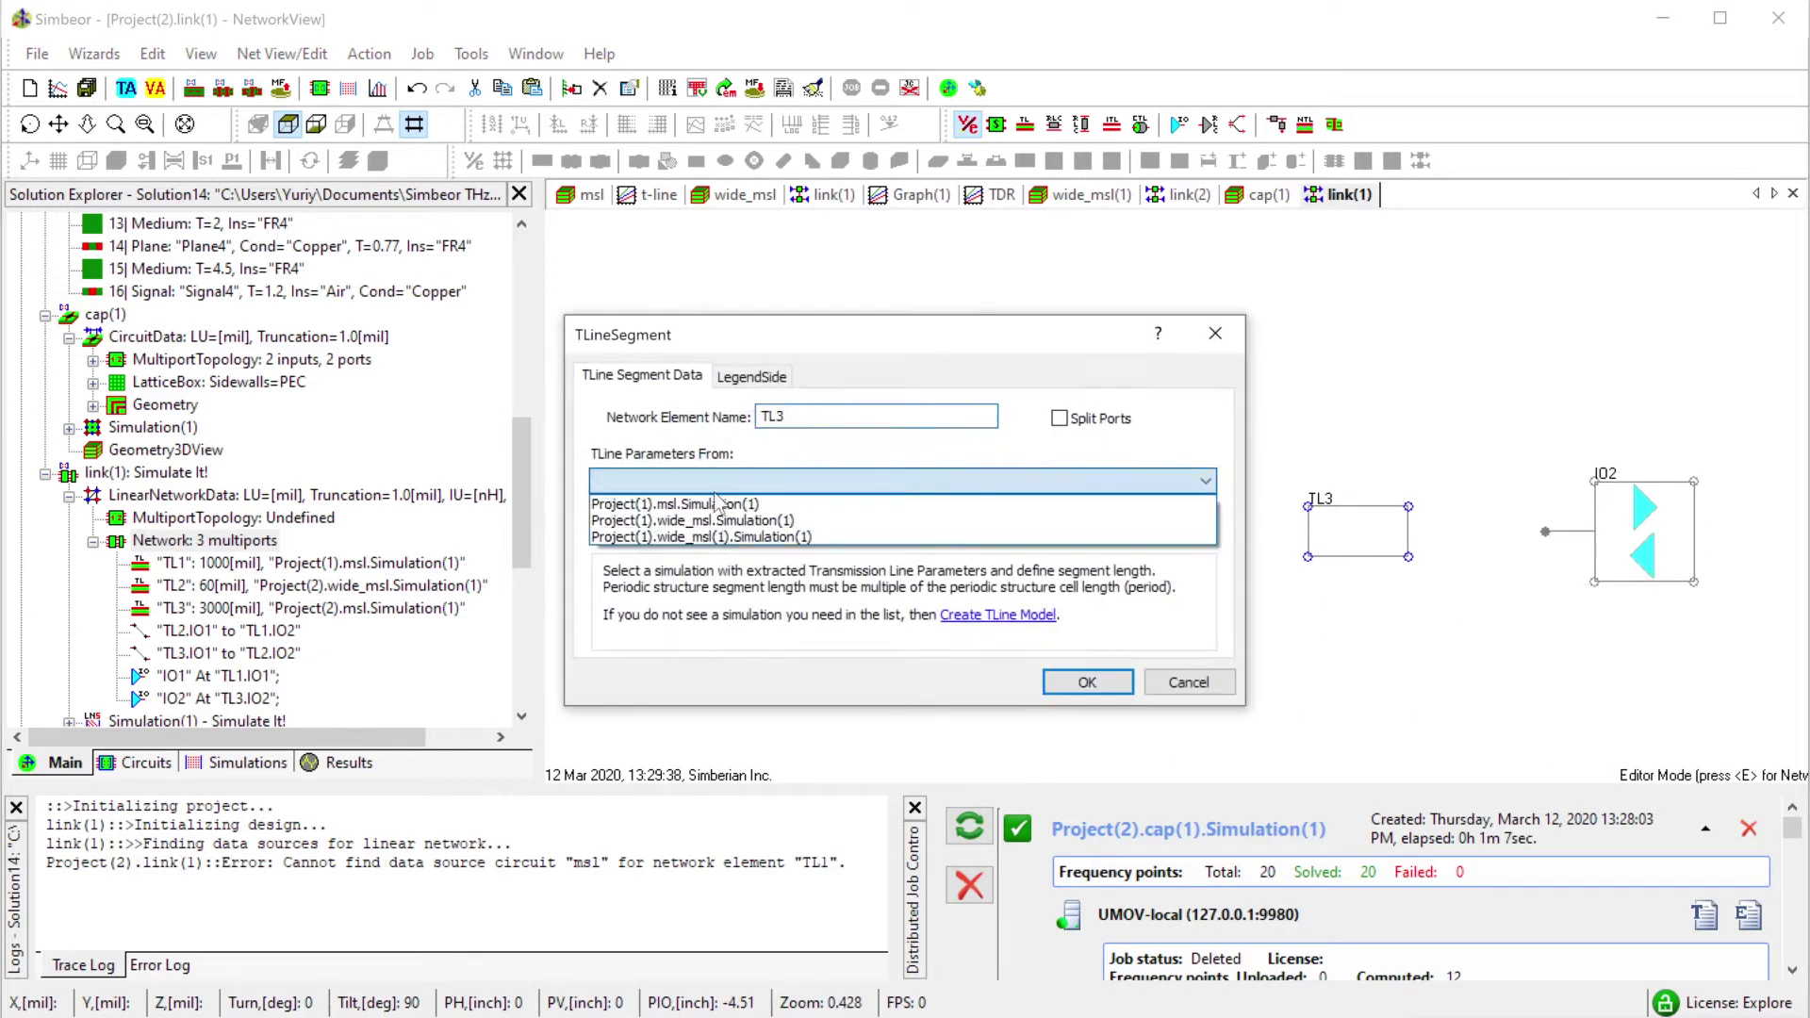
click(717, 504)
click(1086, 681)
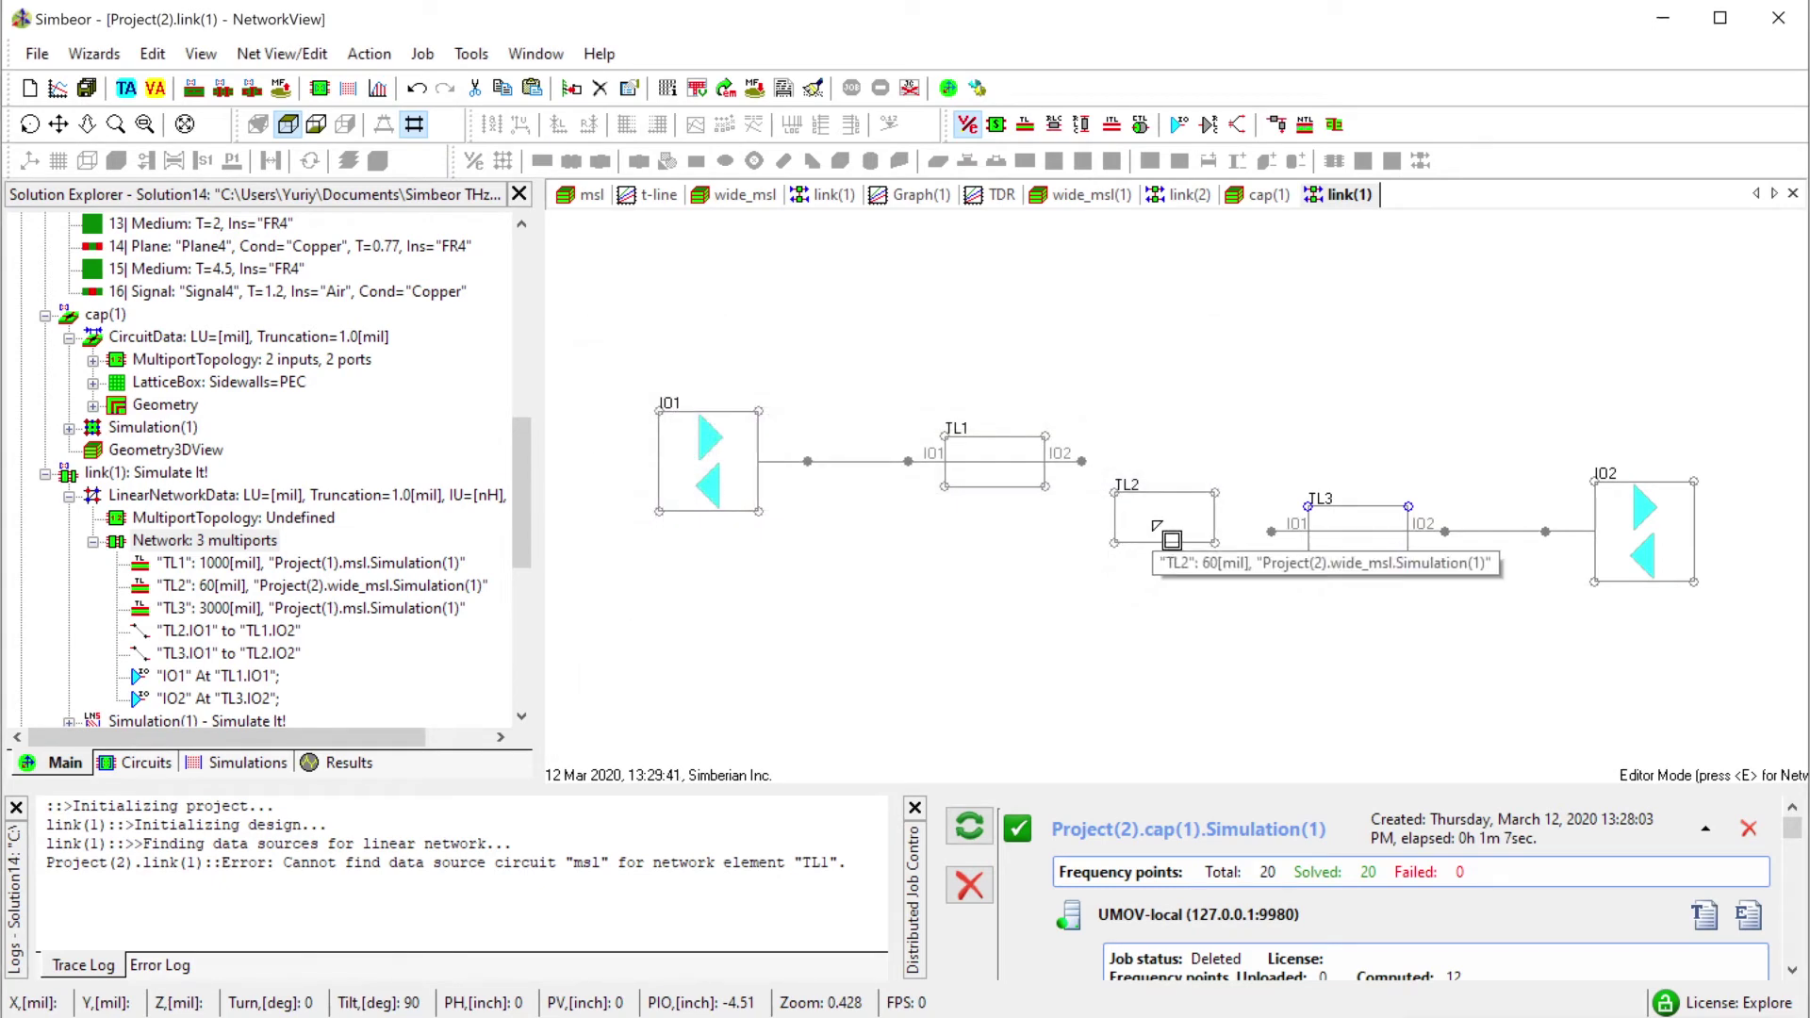
Replace TL2 with the cap(1) model as MPT1 wired between TL1 and TL3, then simulate link(1).
key(Delete)
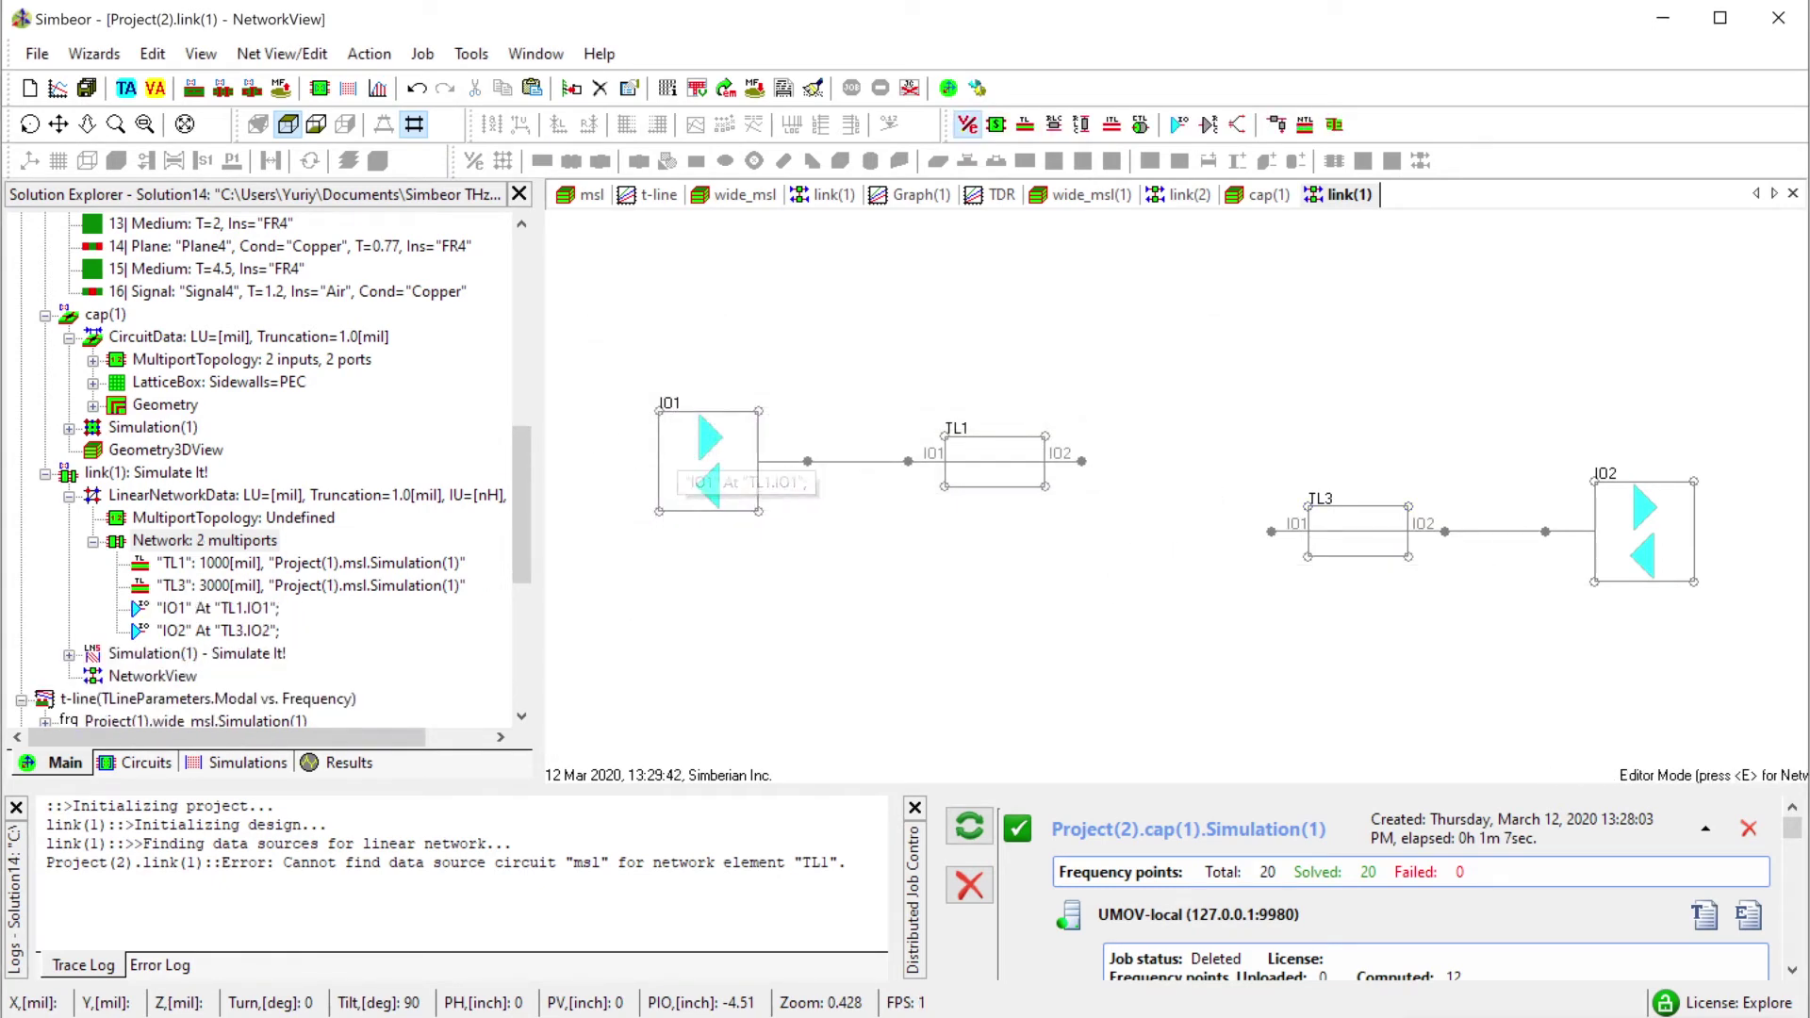
drag(99, 321, 1157, 596)
click(1107, 597)
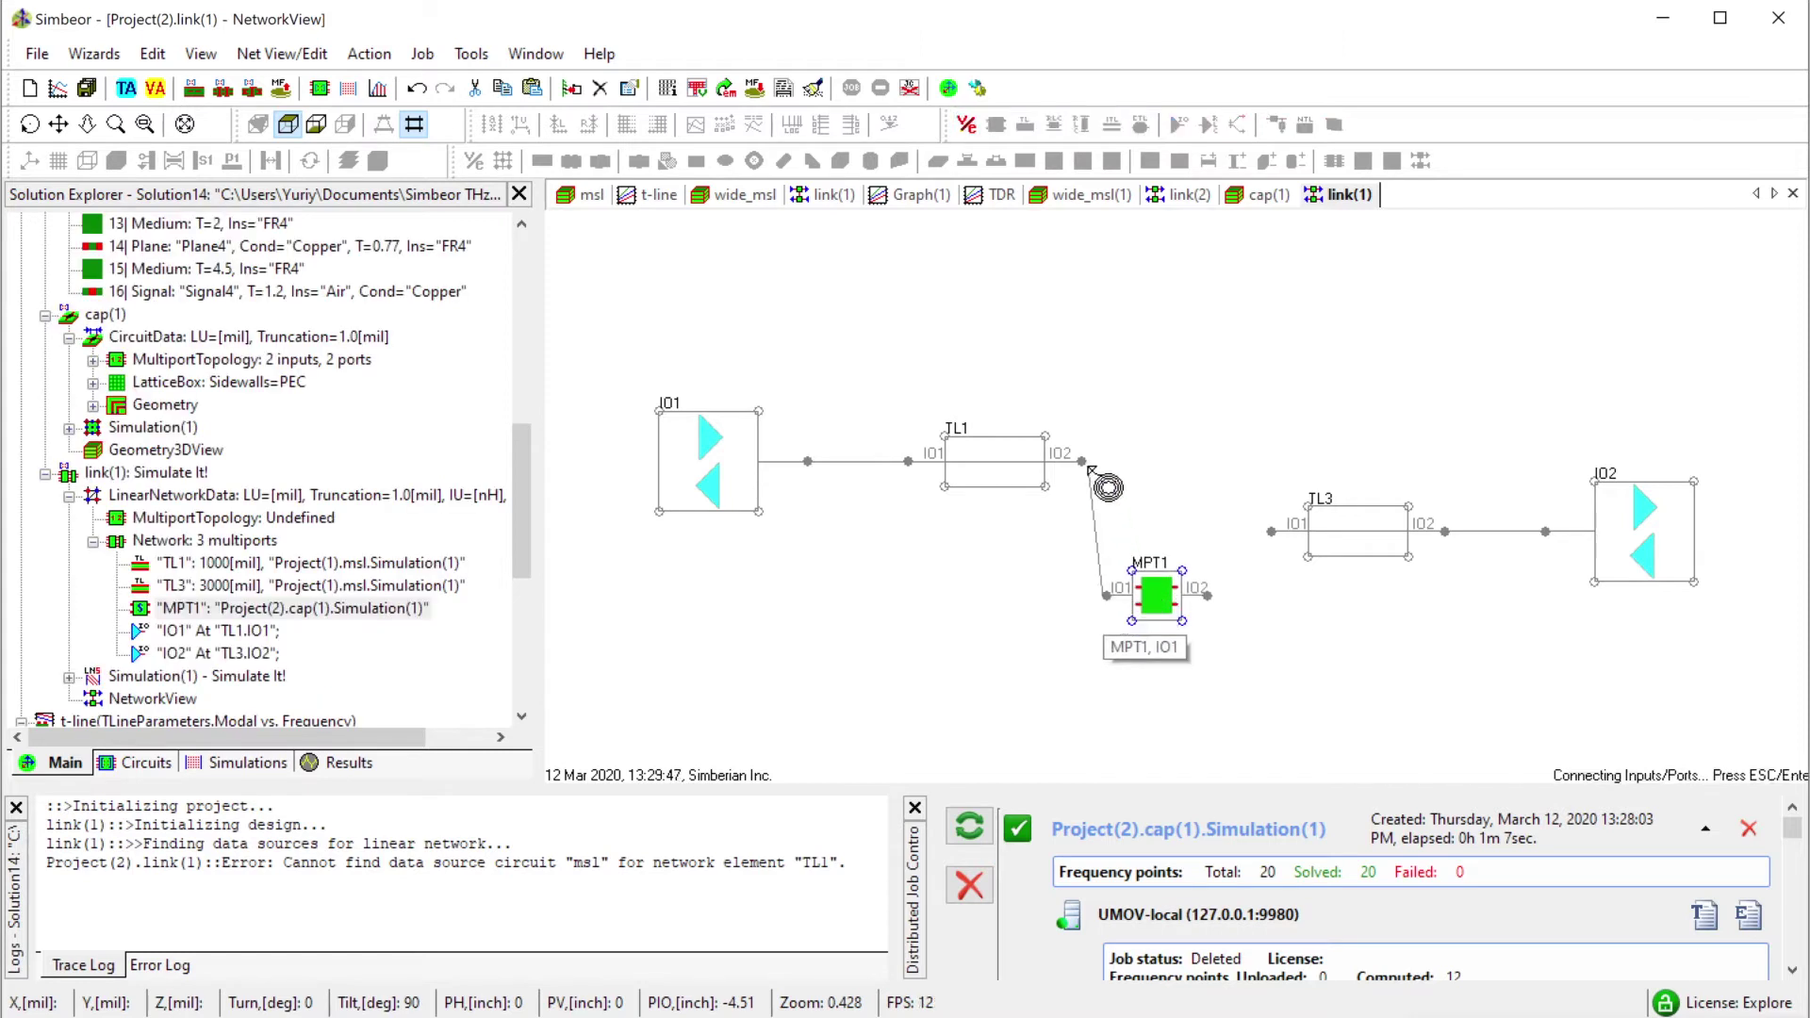
click(1082, 461)
click(1271, 531)
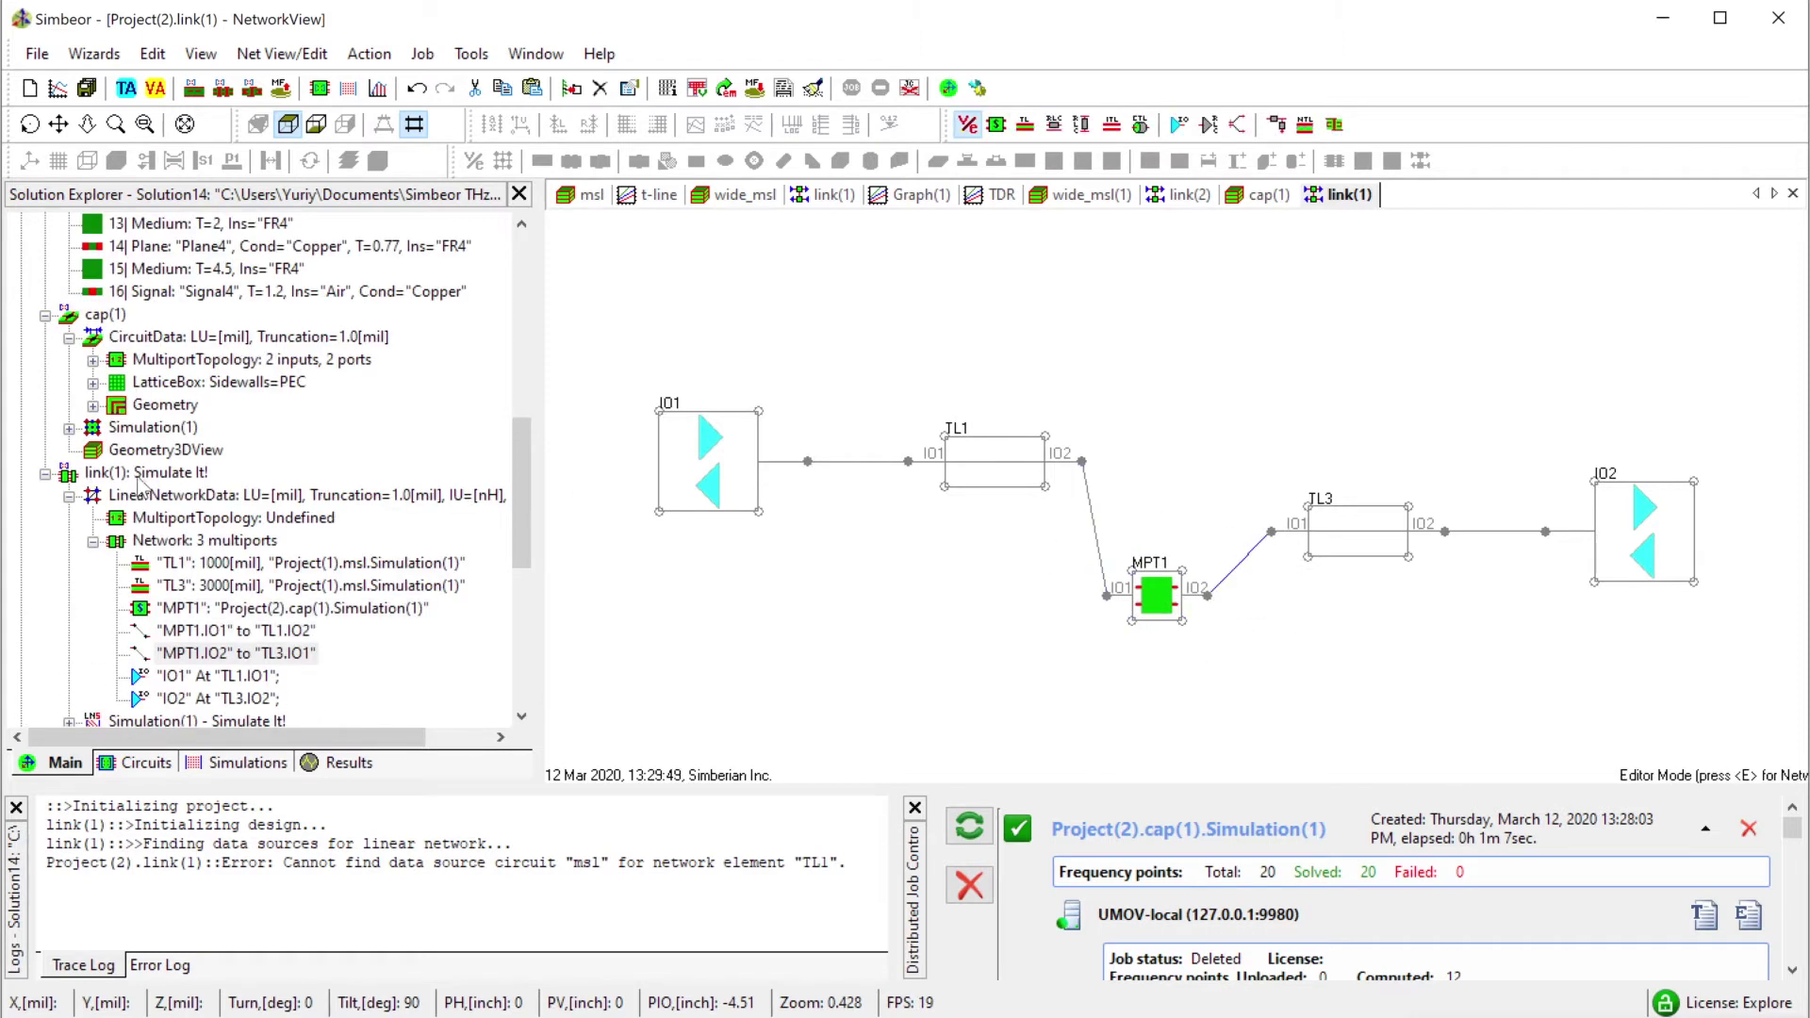
click(138, 476)
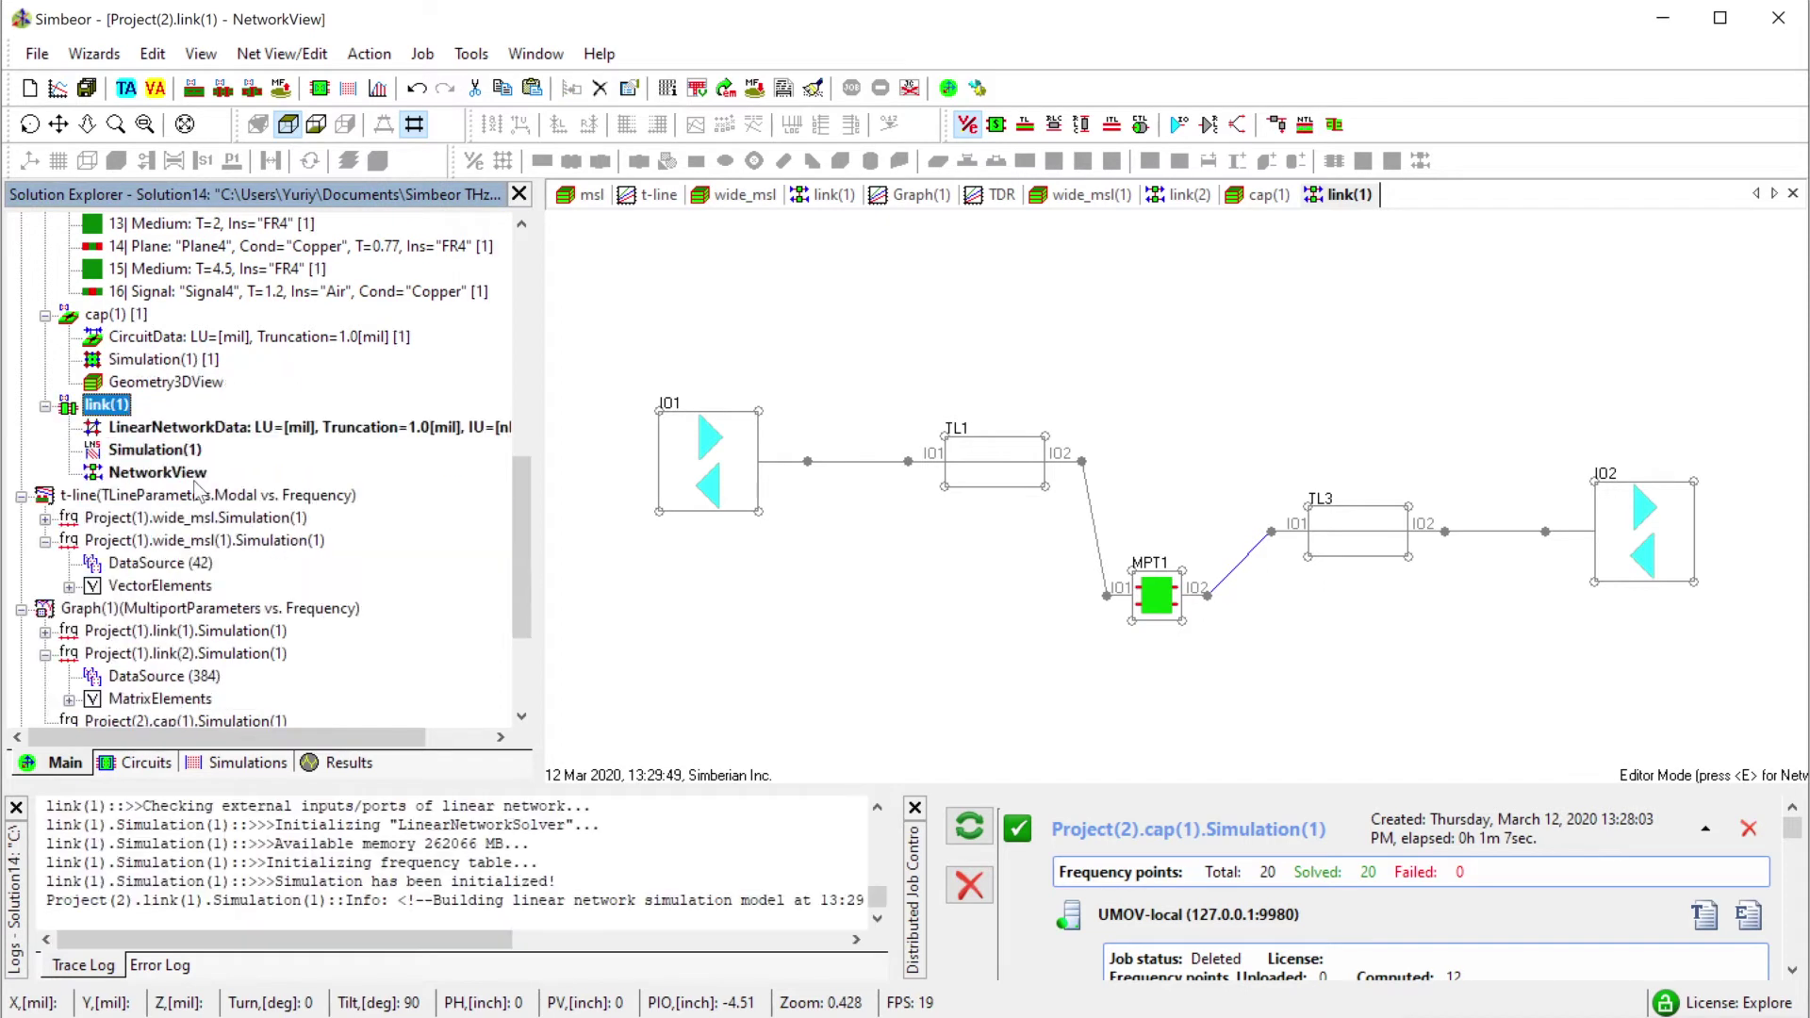
Drag the Project(2) link(1) Simulation(1) onto Graph(1), adding its S[1,1] and S[1,2] curves.
click(919, 195)
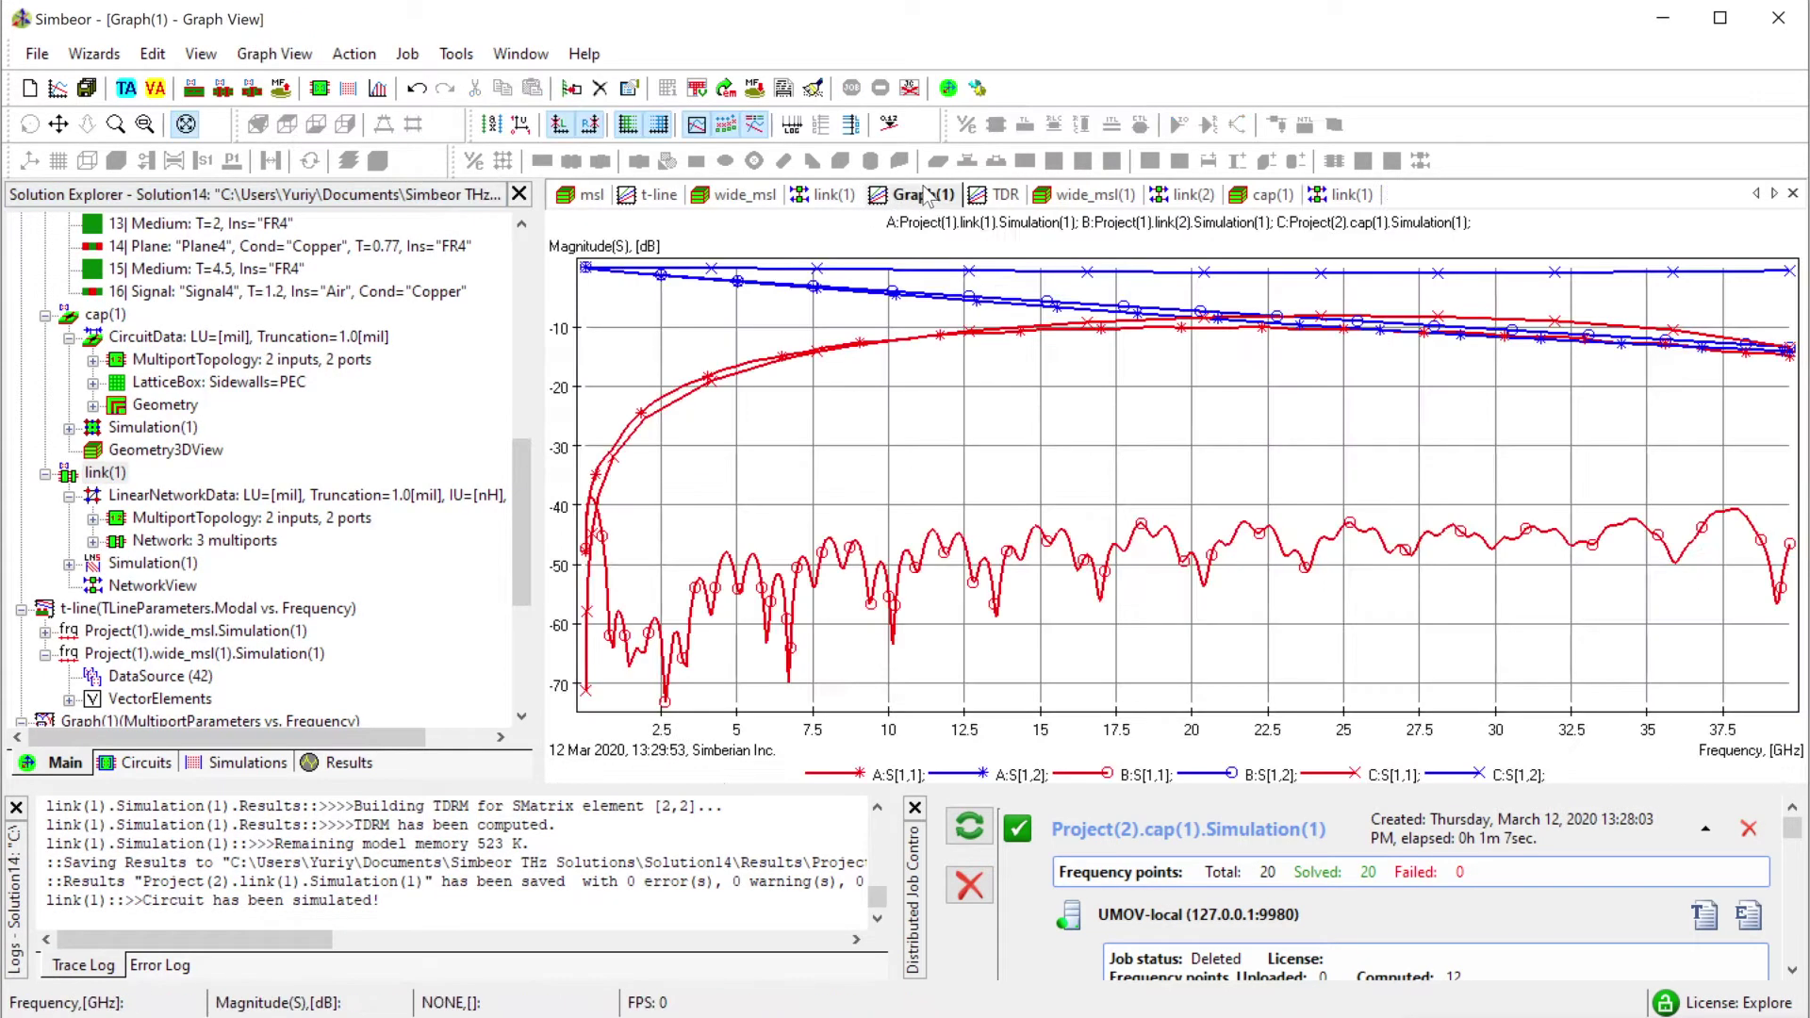
click(70, 565)
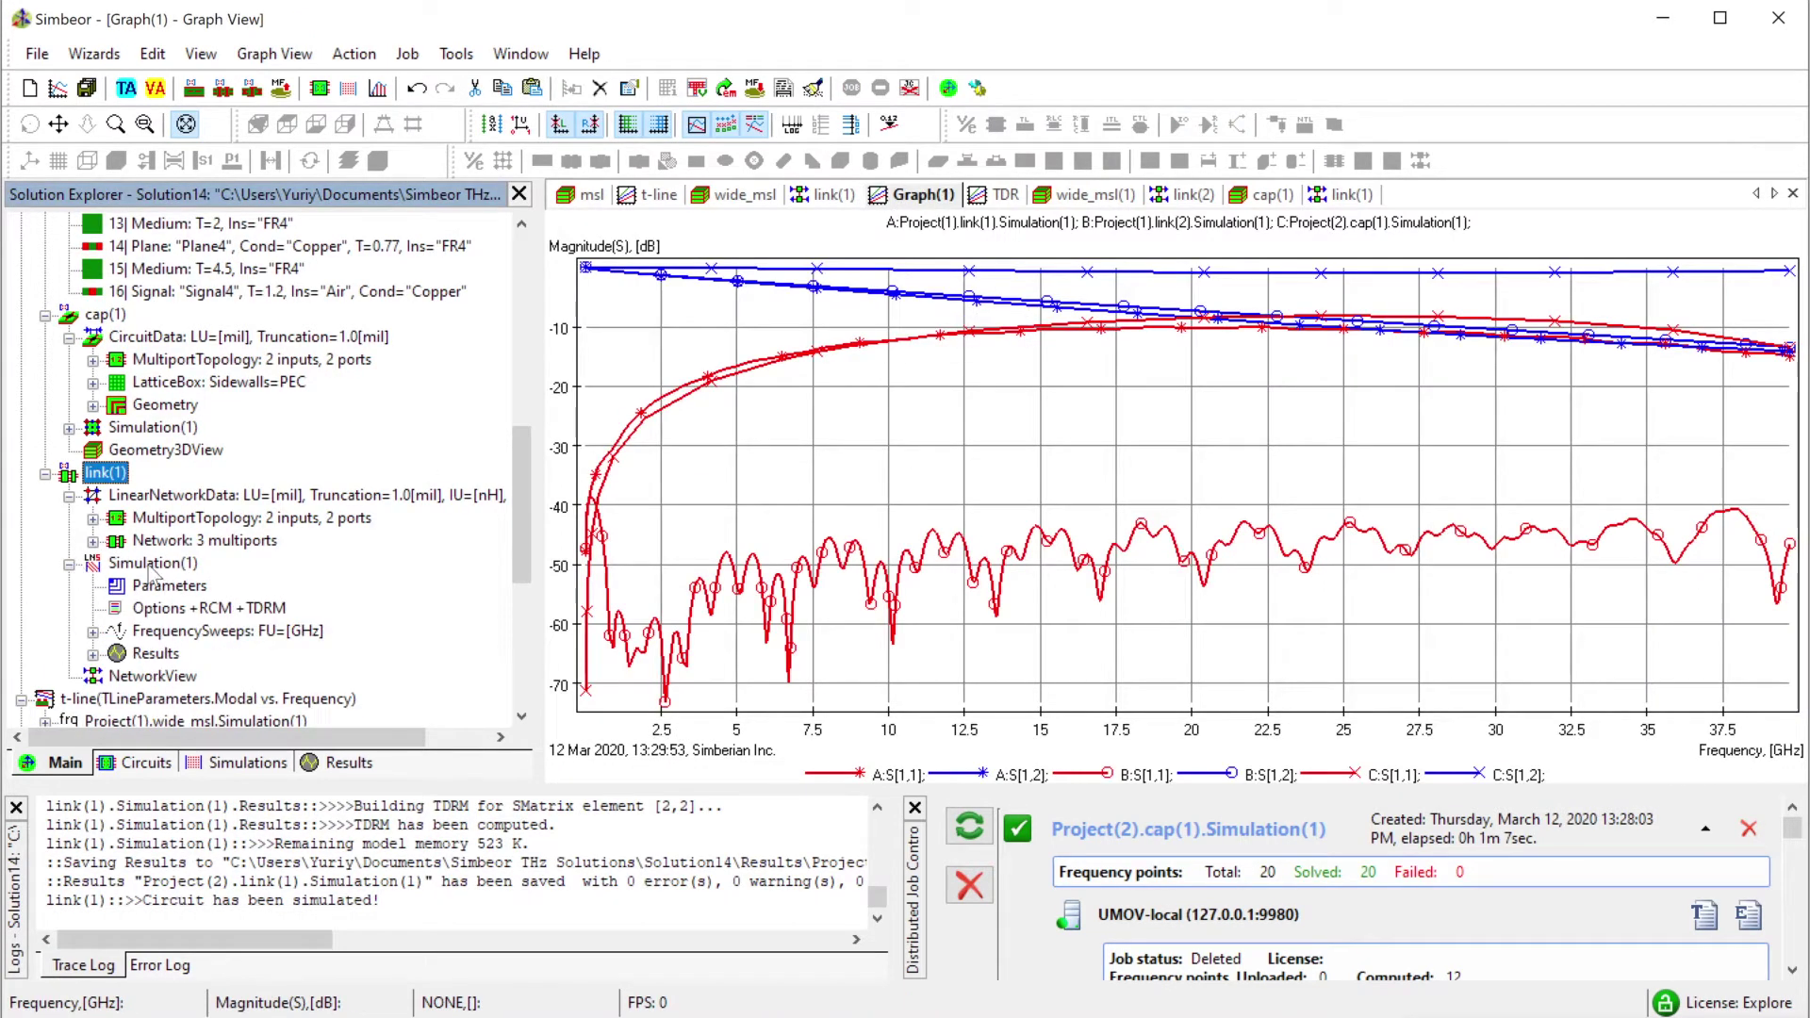
drag(151, 572, 833, 457)
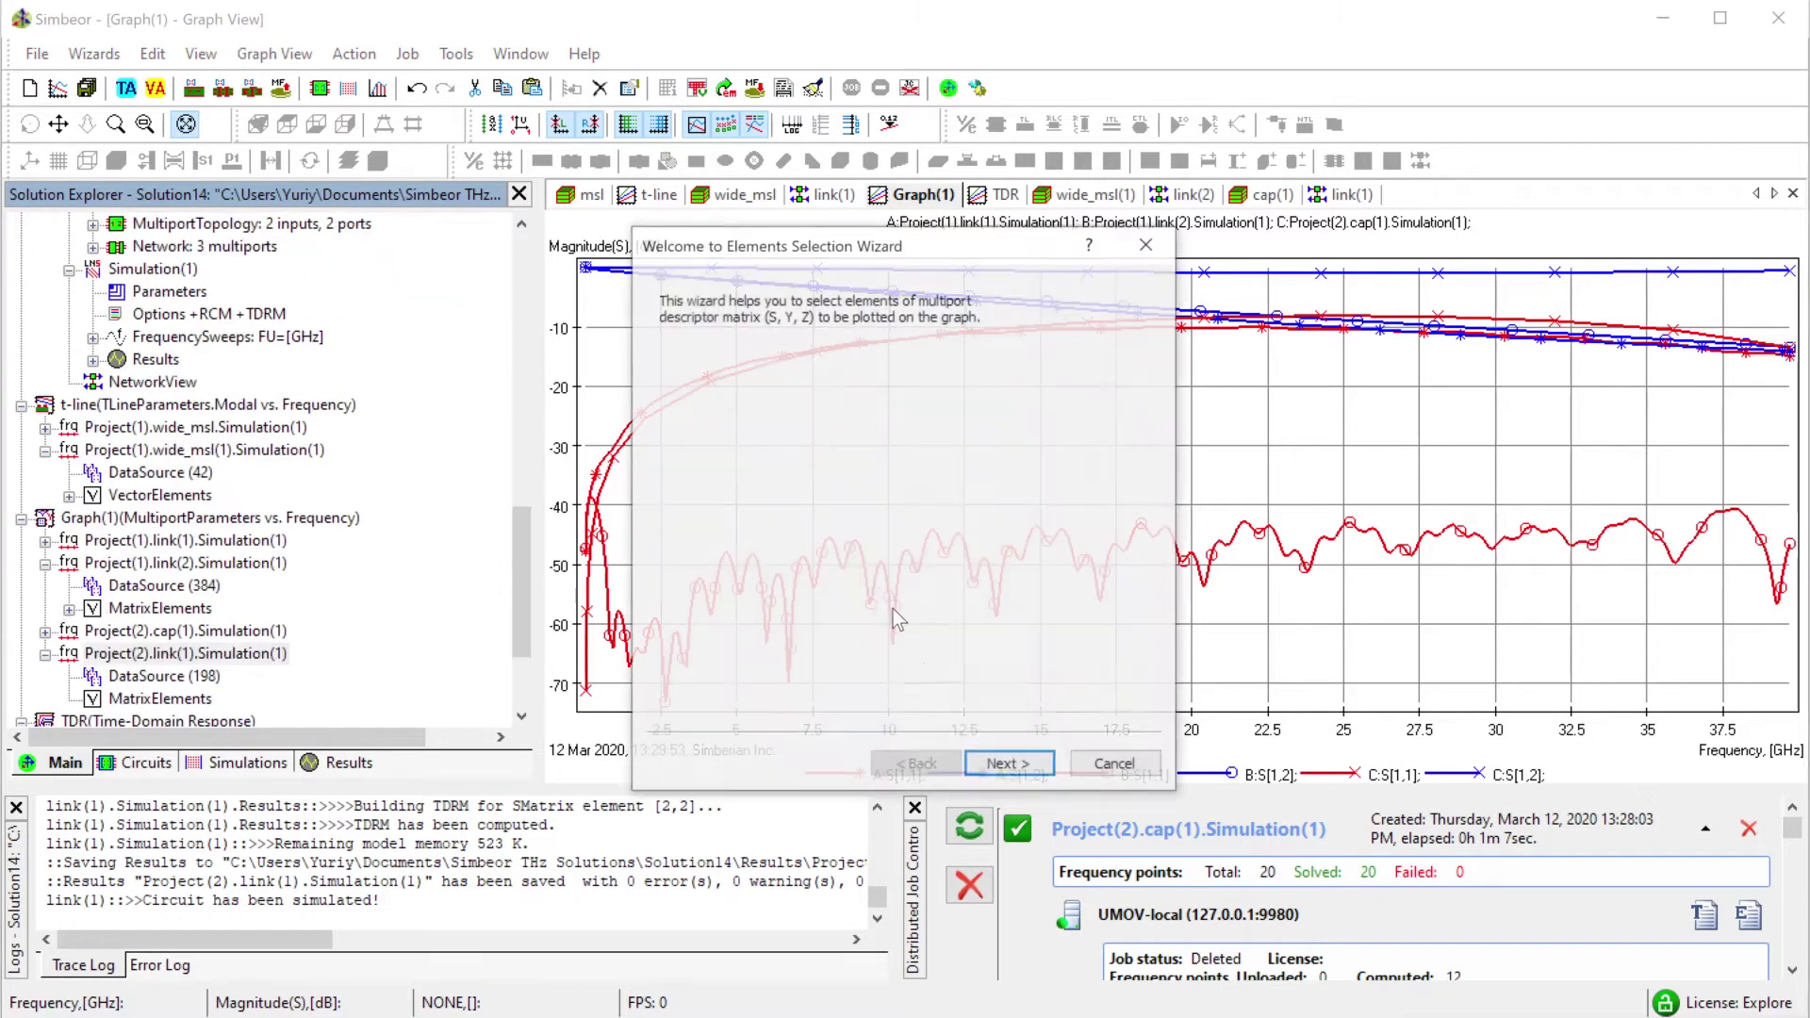
click(1032, 769)
click(1007, 768)
click(1006, 768)
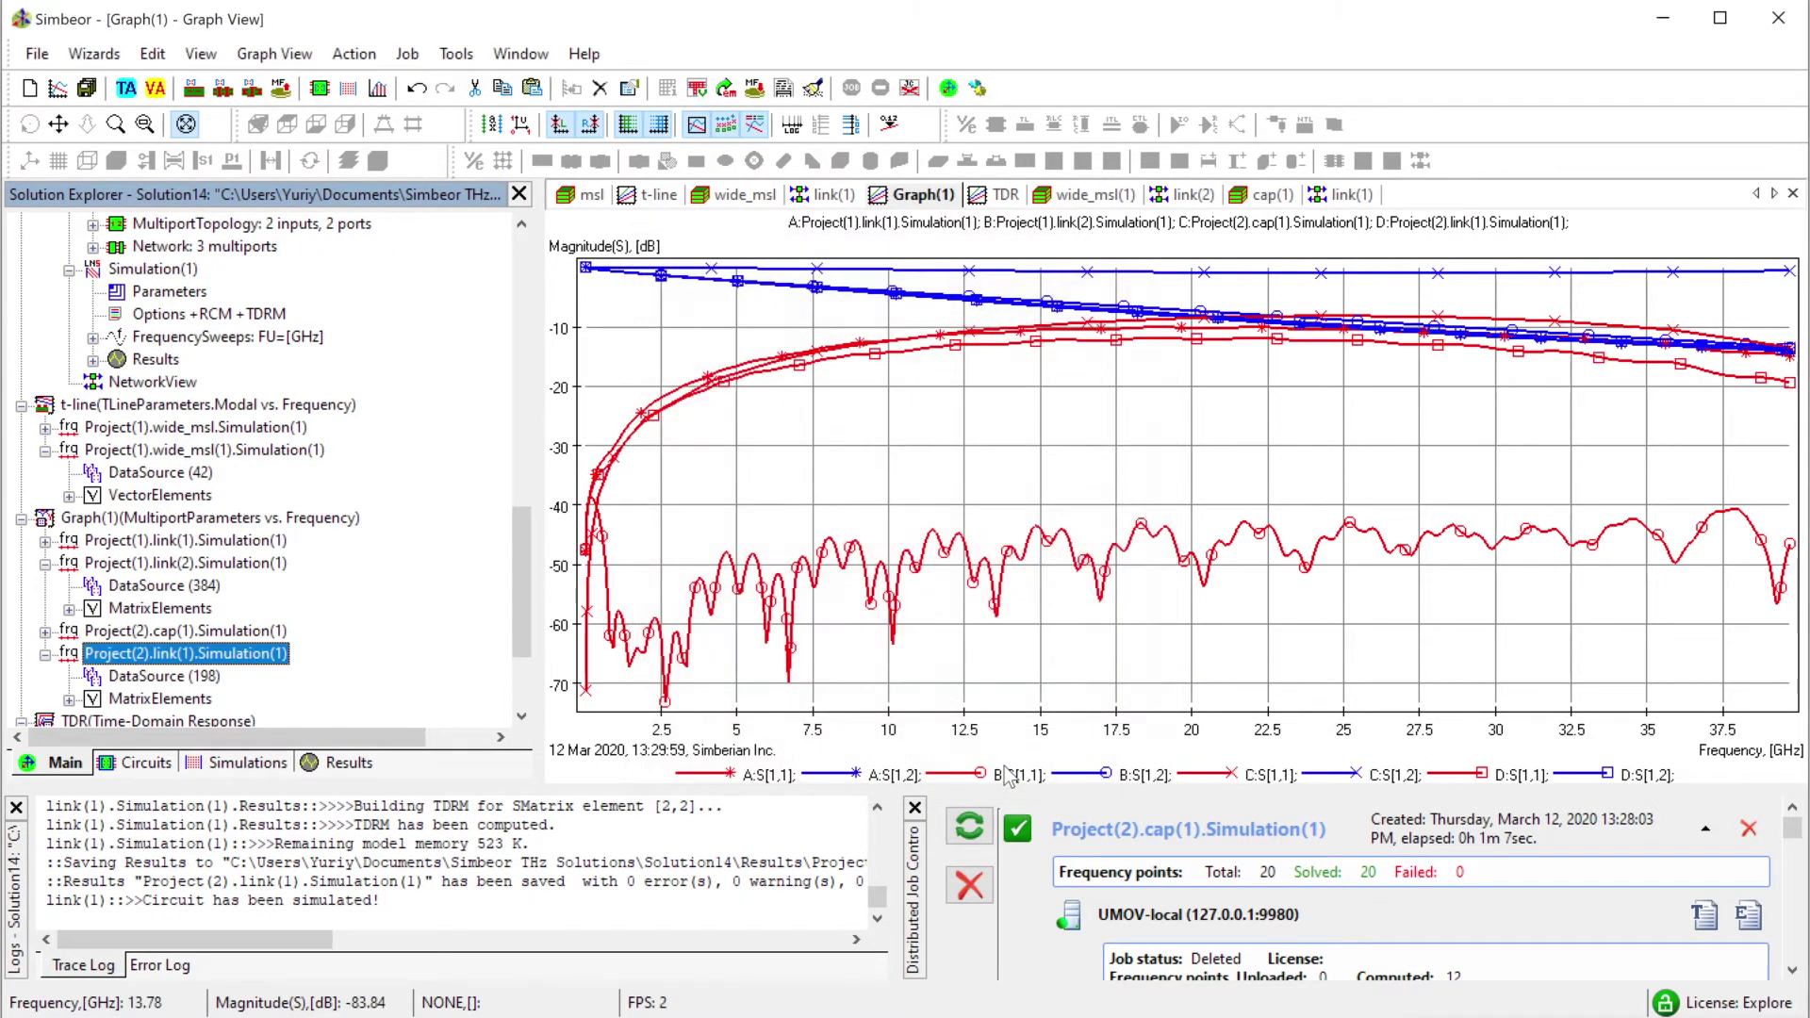
click(990, 377)
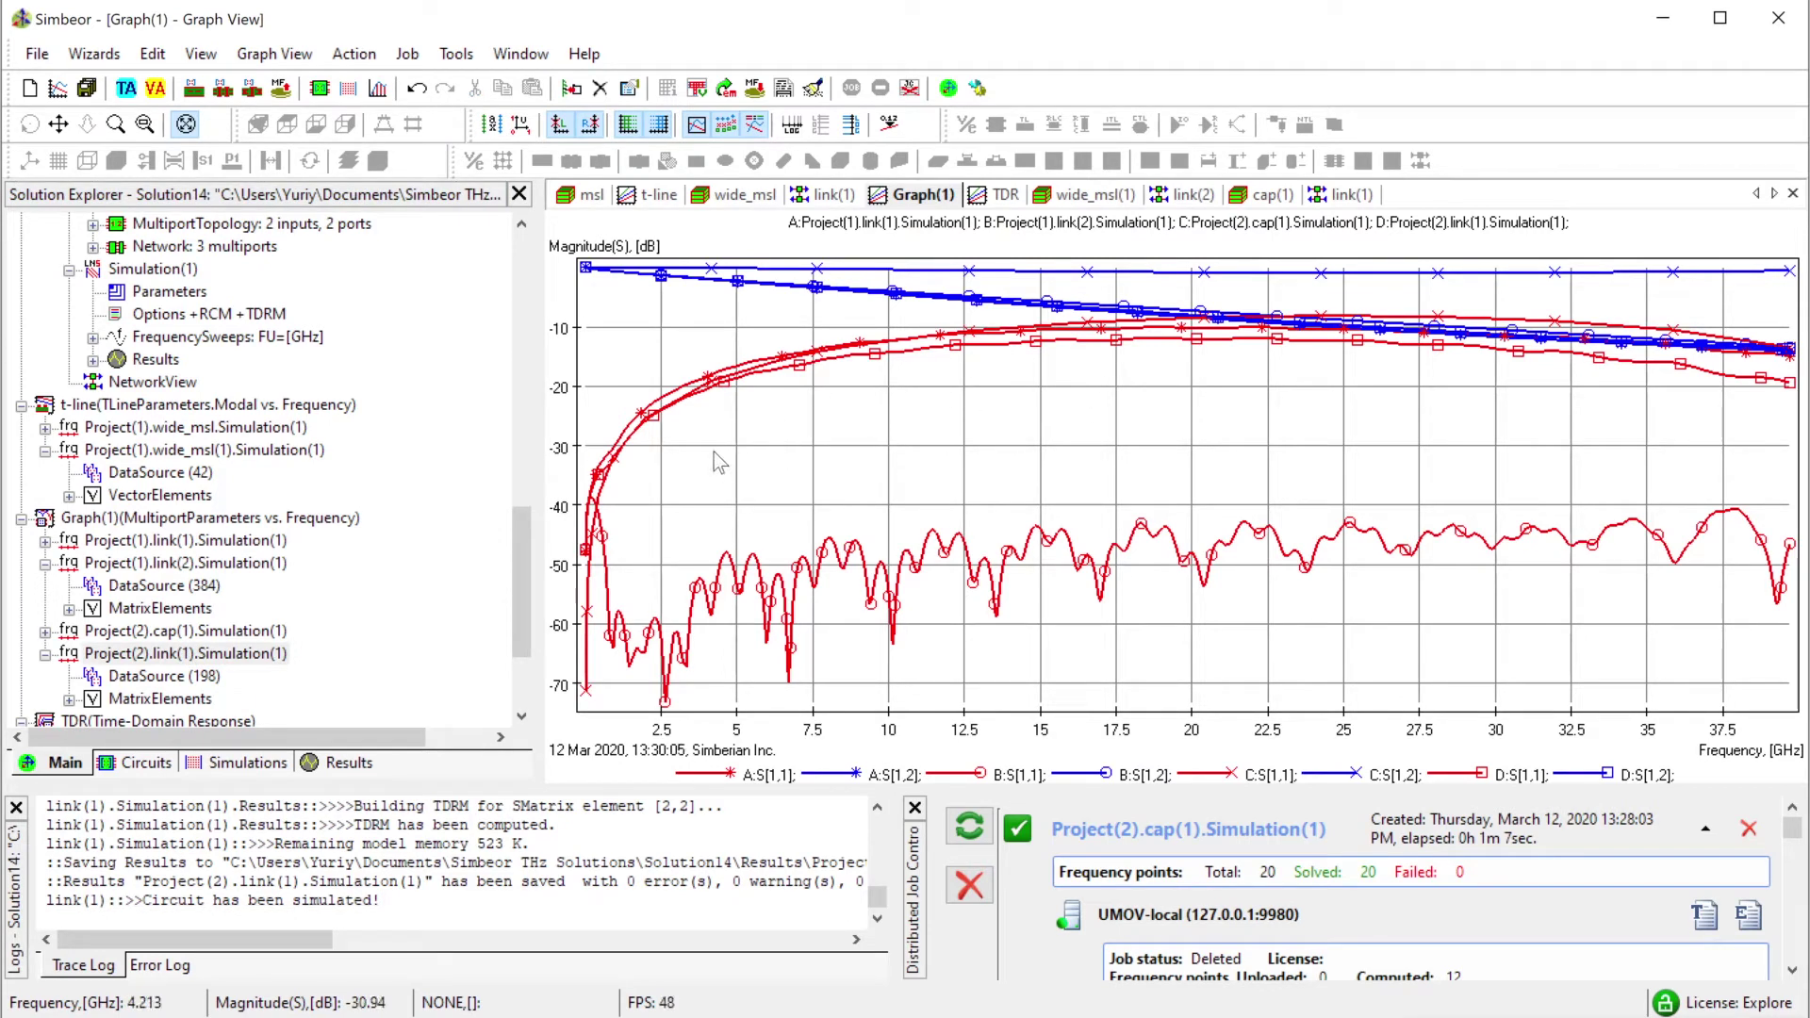
drag(520, 557, 525, 488)
Add Project(2) link(1) Simulation(1)'s diagonal impedance curves to the TDR graph.
key(ctrl+Tab)
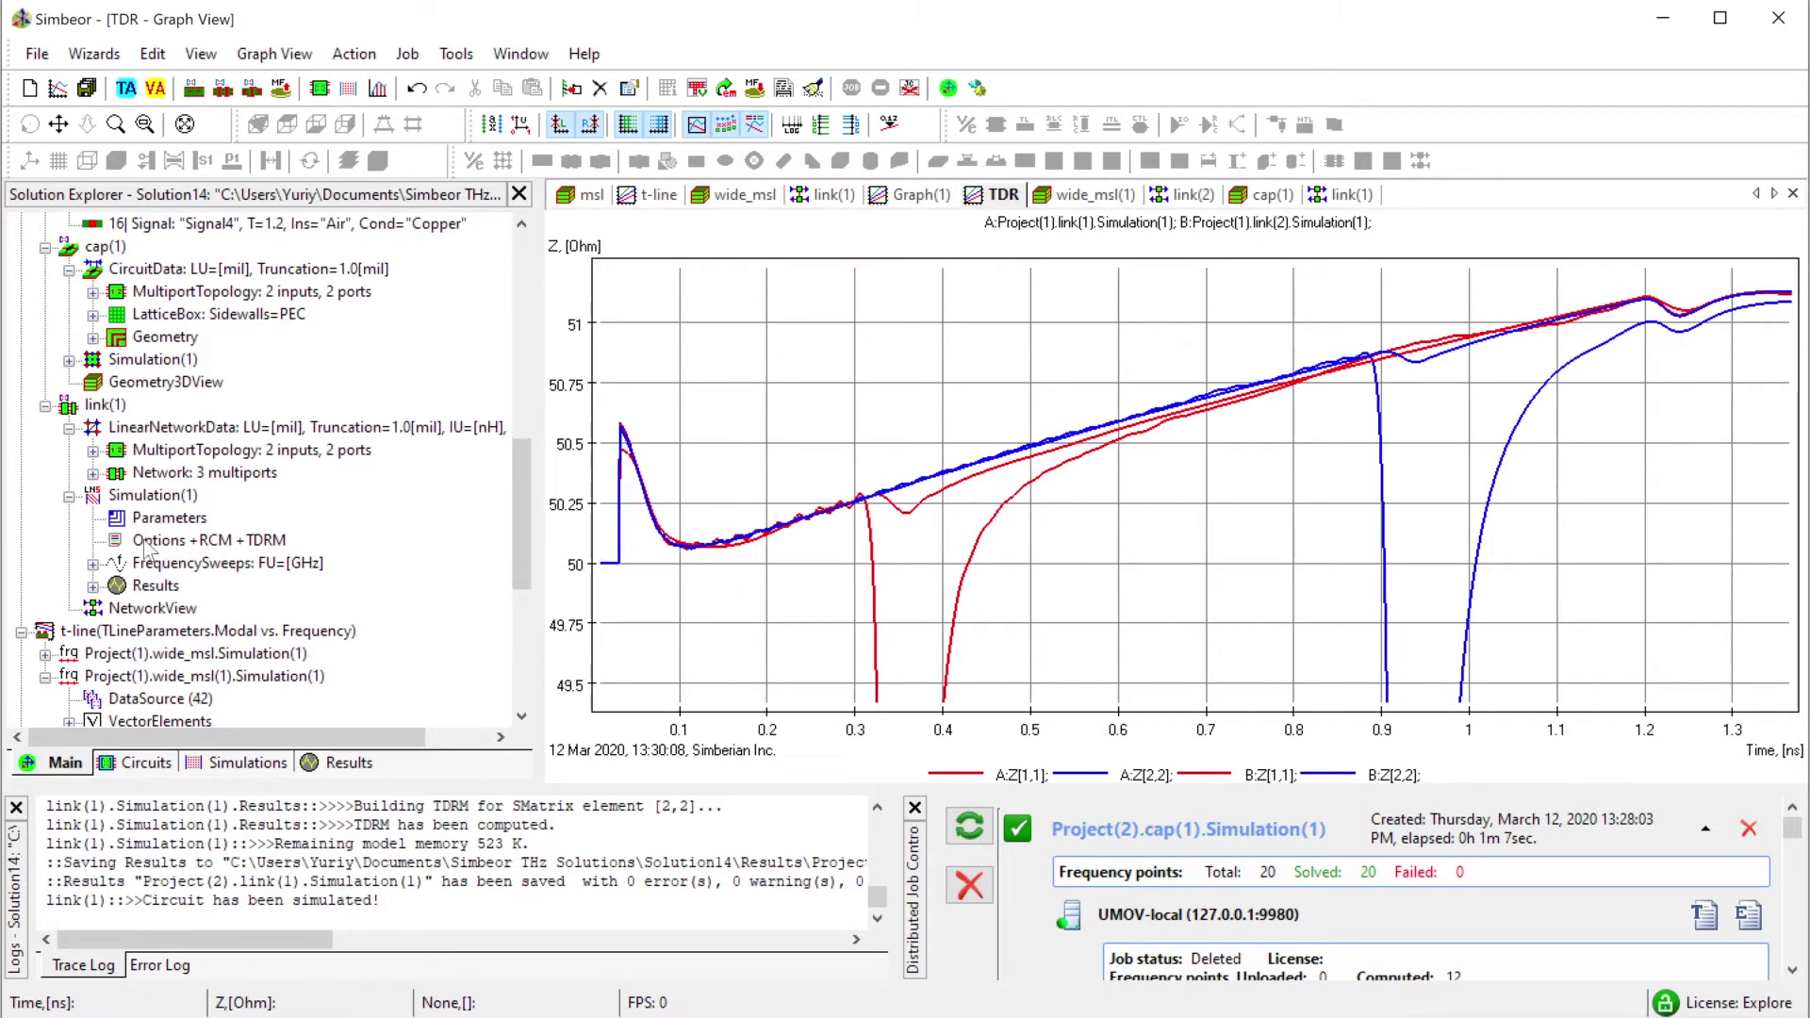
drag(142, 501, 1119, 600)
click(1011, 765)
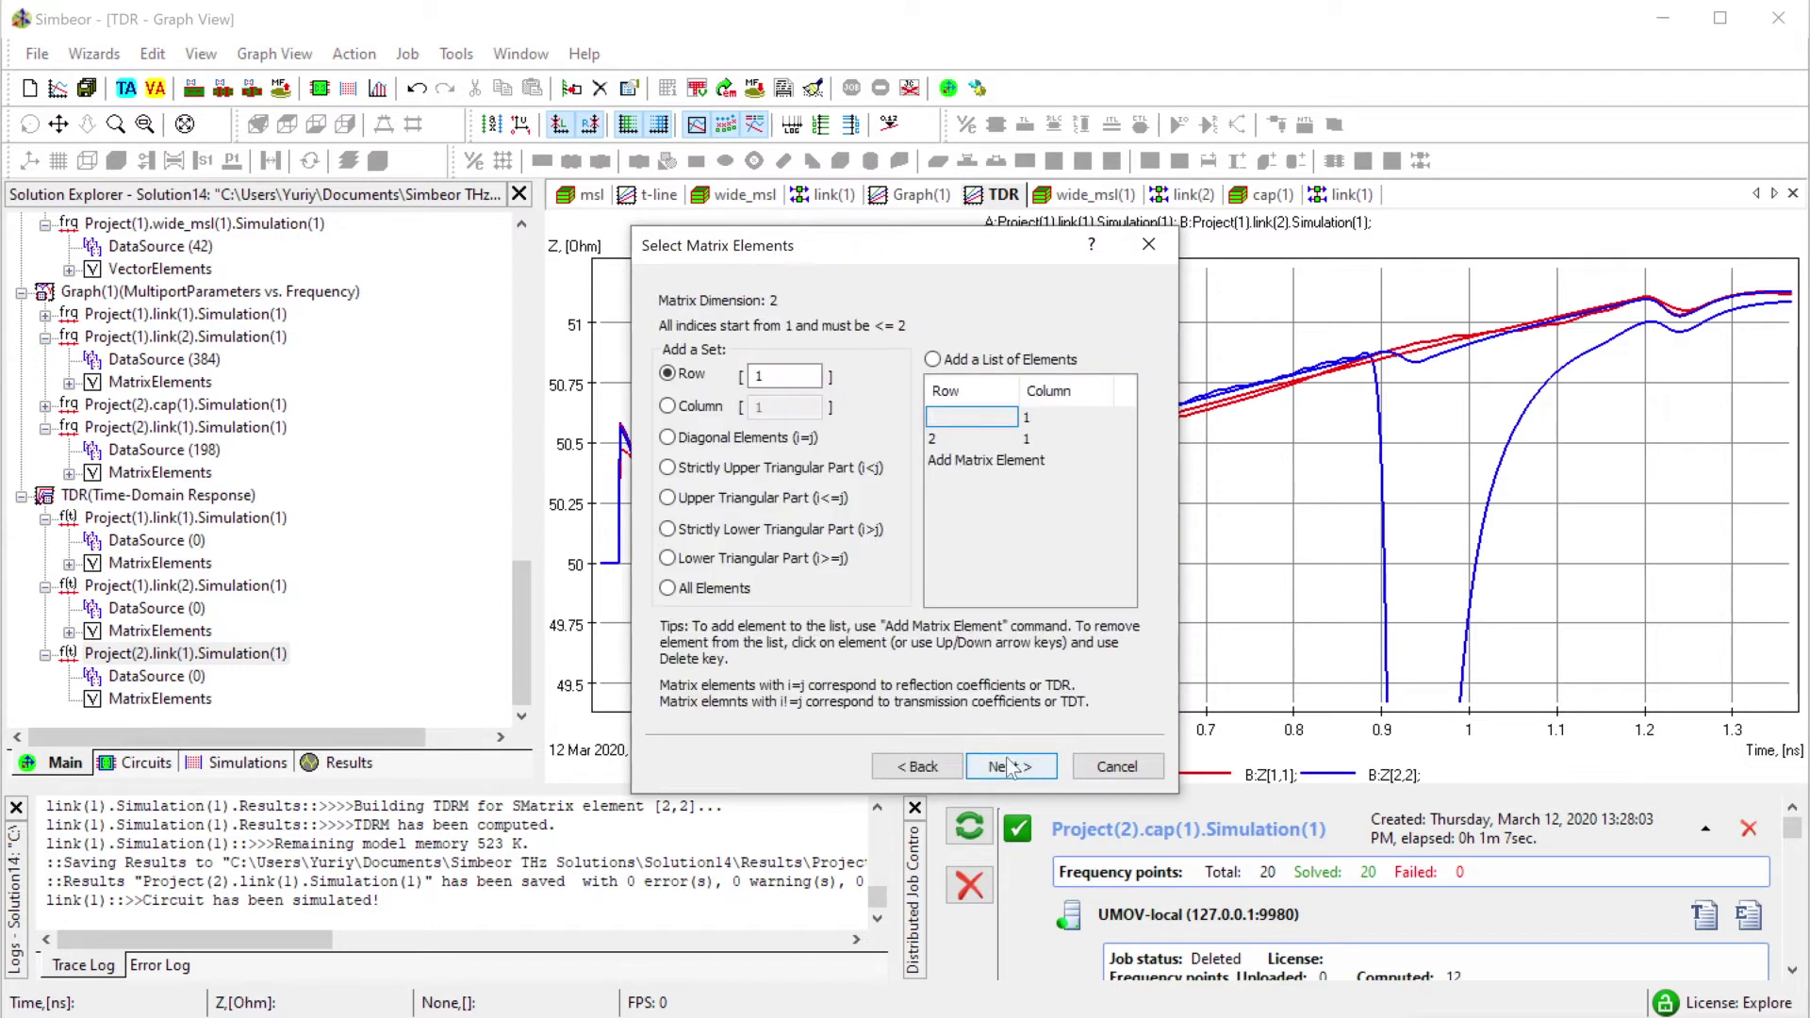
click(721, 439)
click(1013, 766)
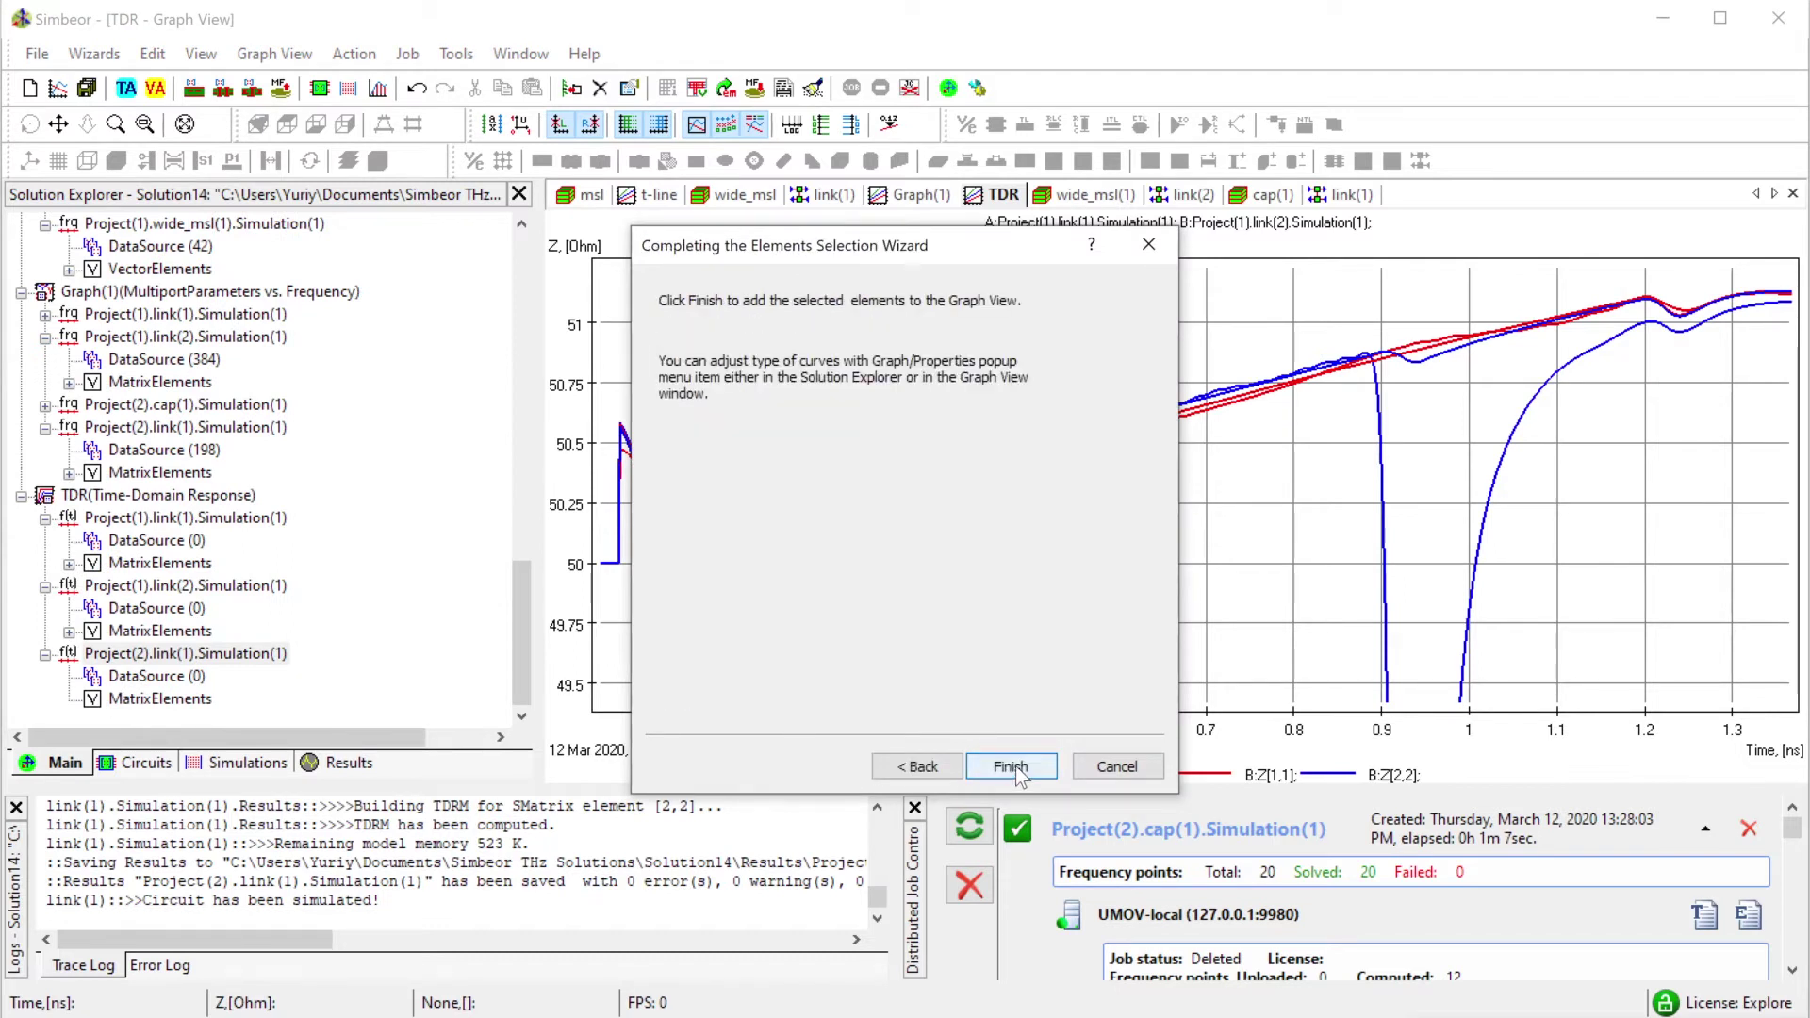
click(1014, 768)
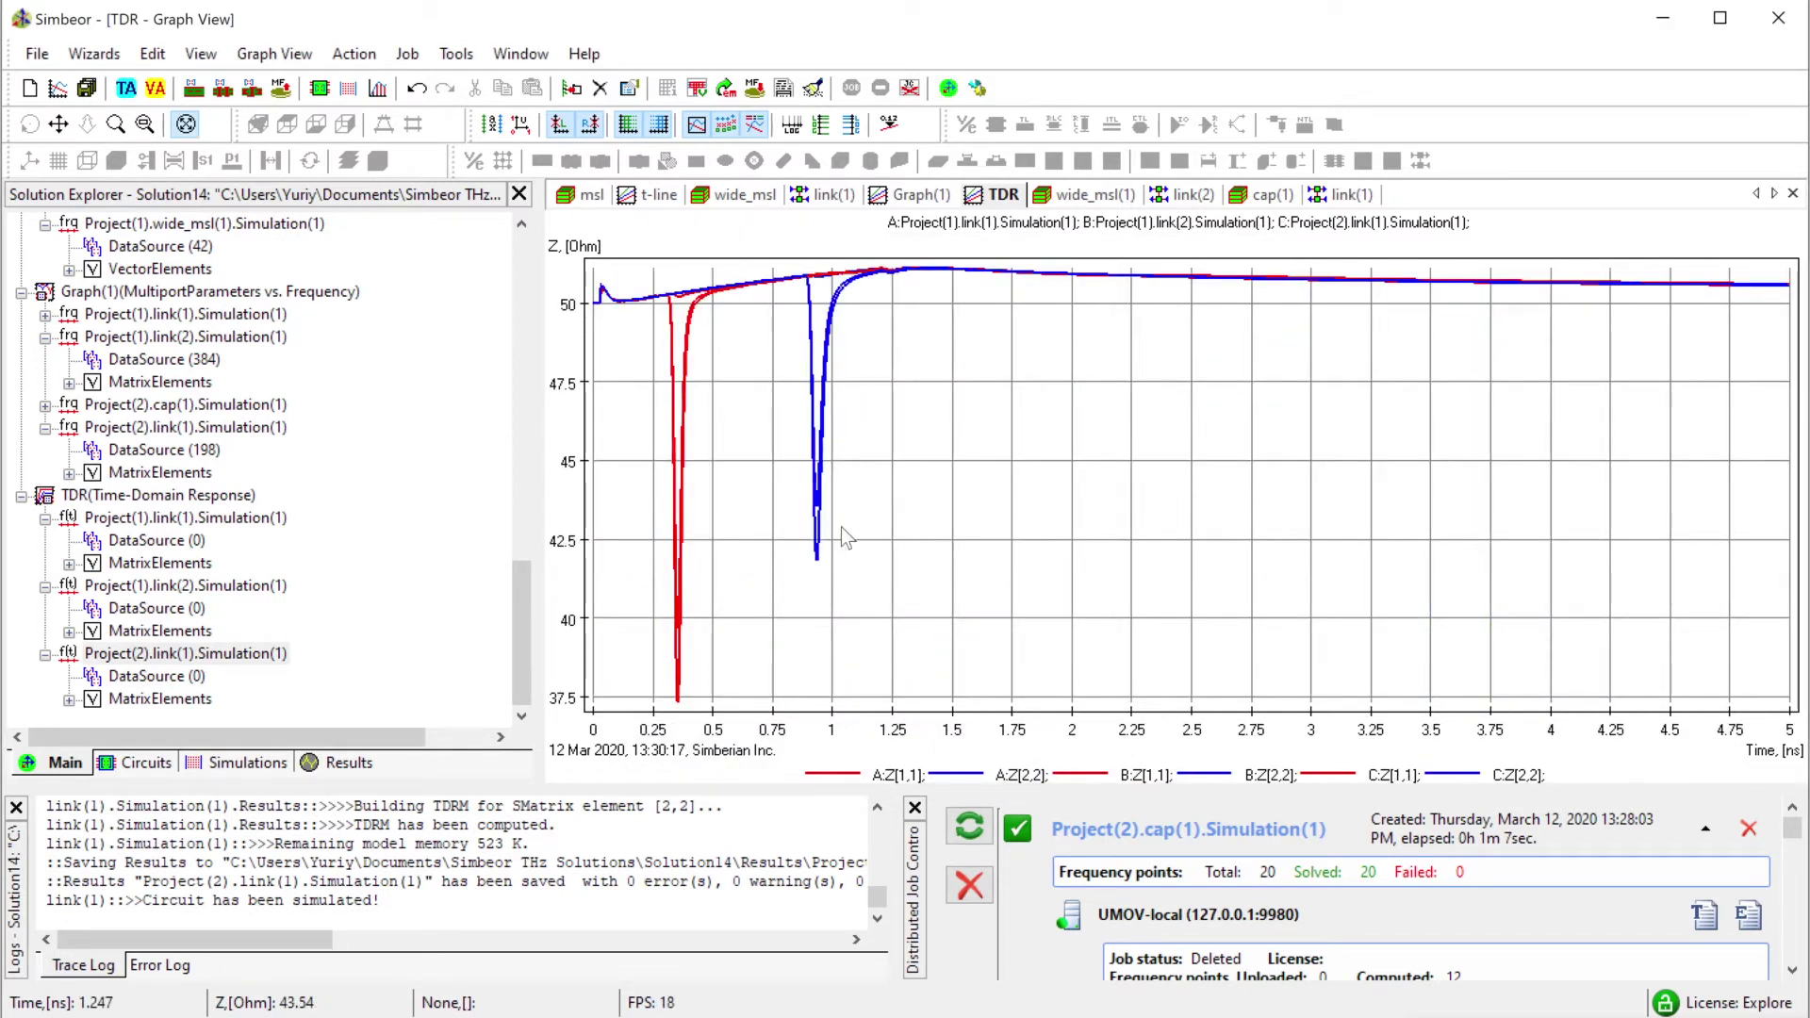
Zoom into the Z[1,1] dip near 0.35 ns, then restore the full 0–5 ns range.
key(z)
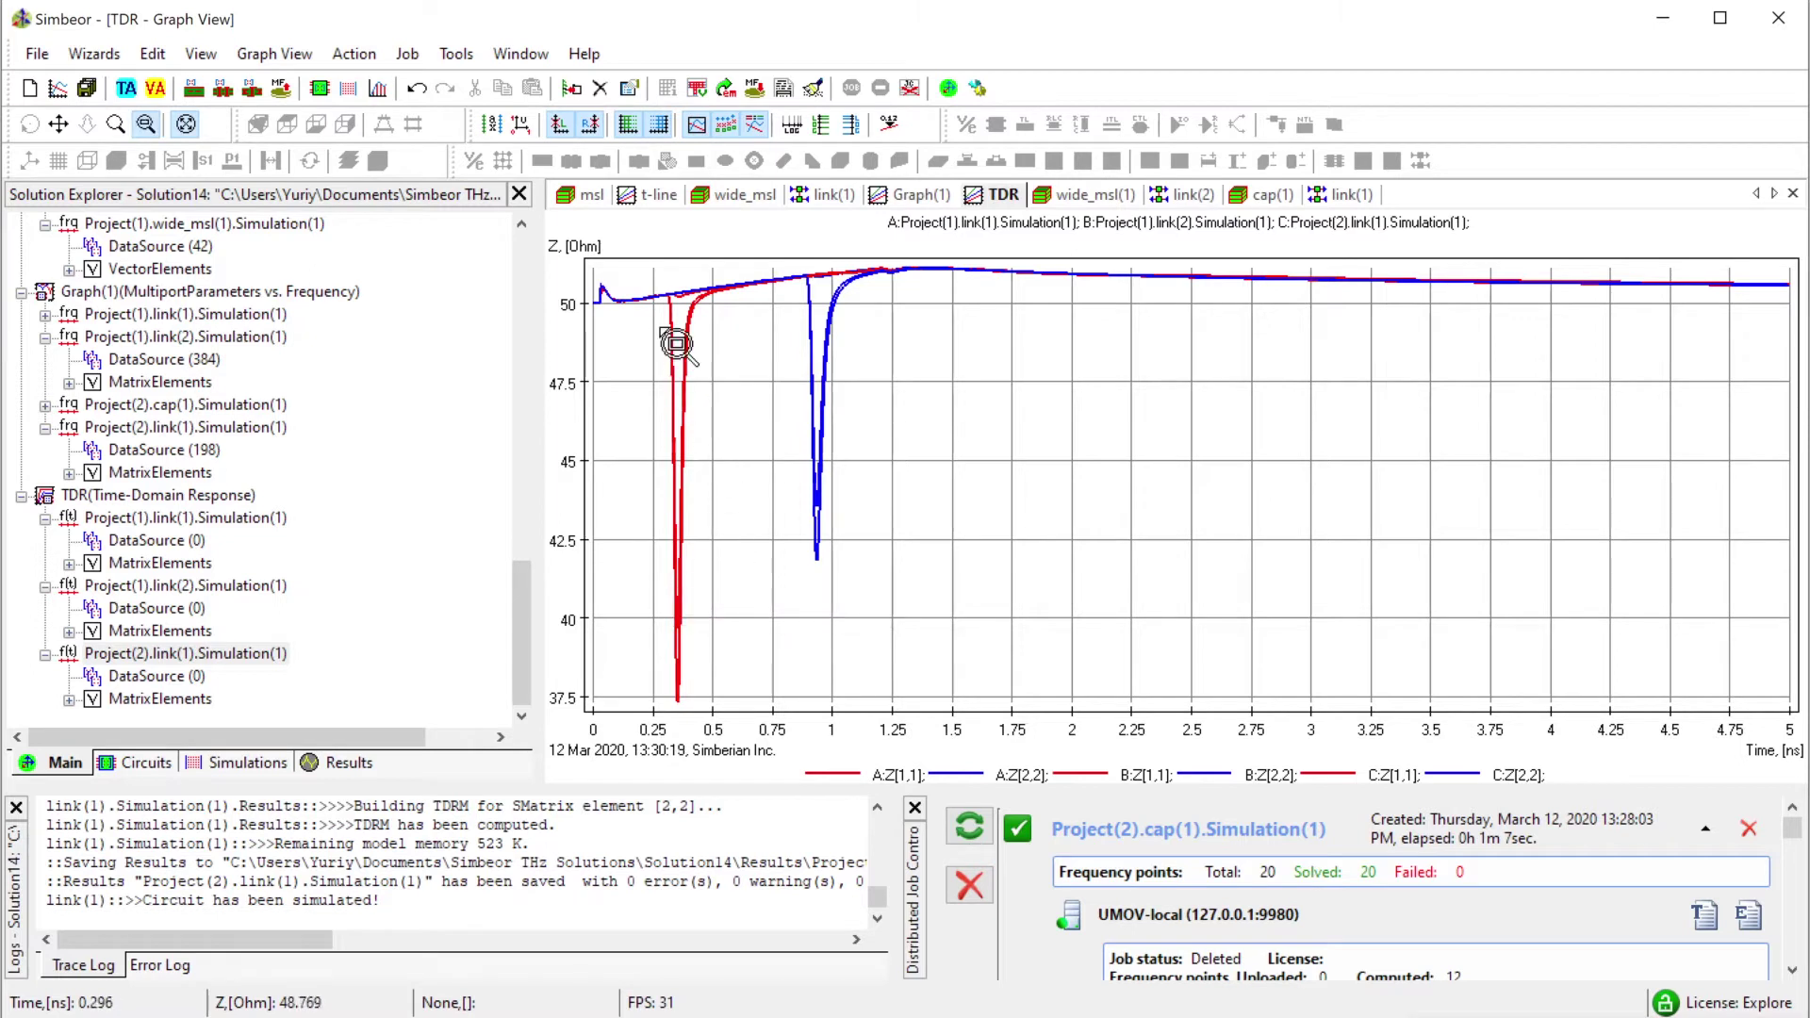
drag(639, 274, 751, 703)
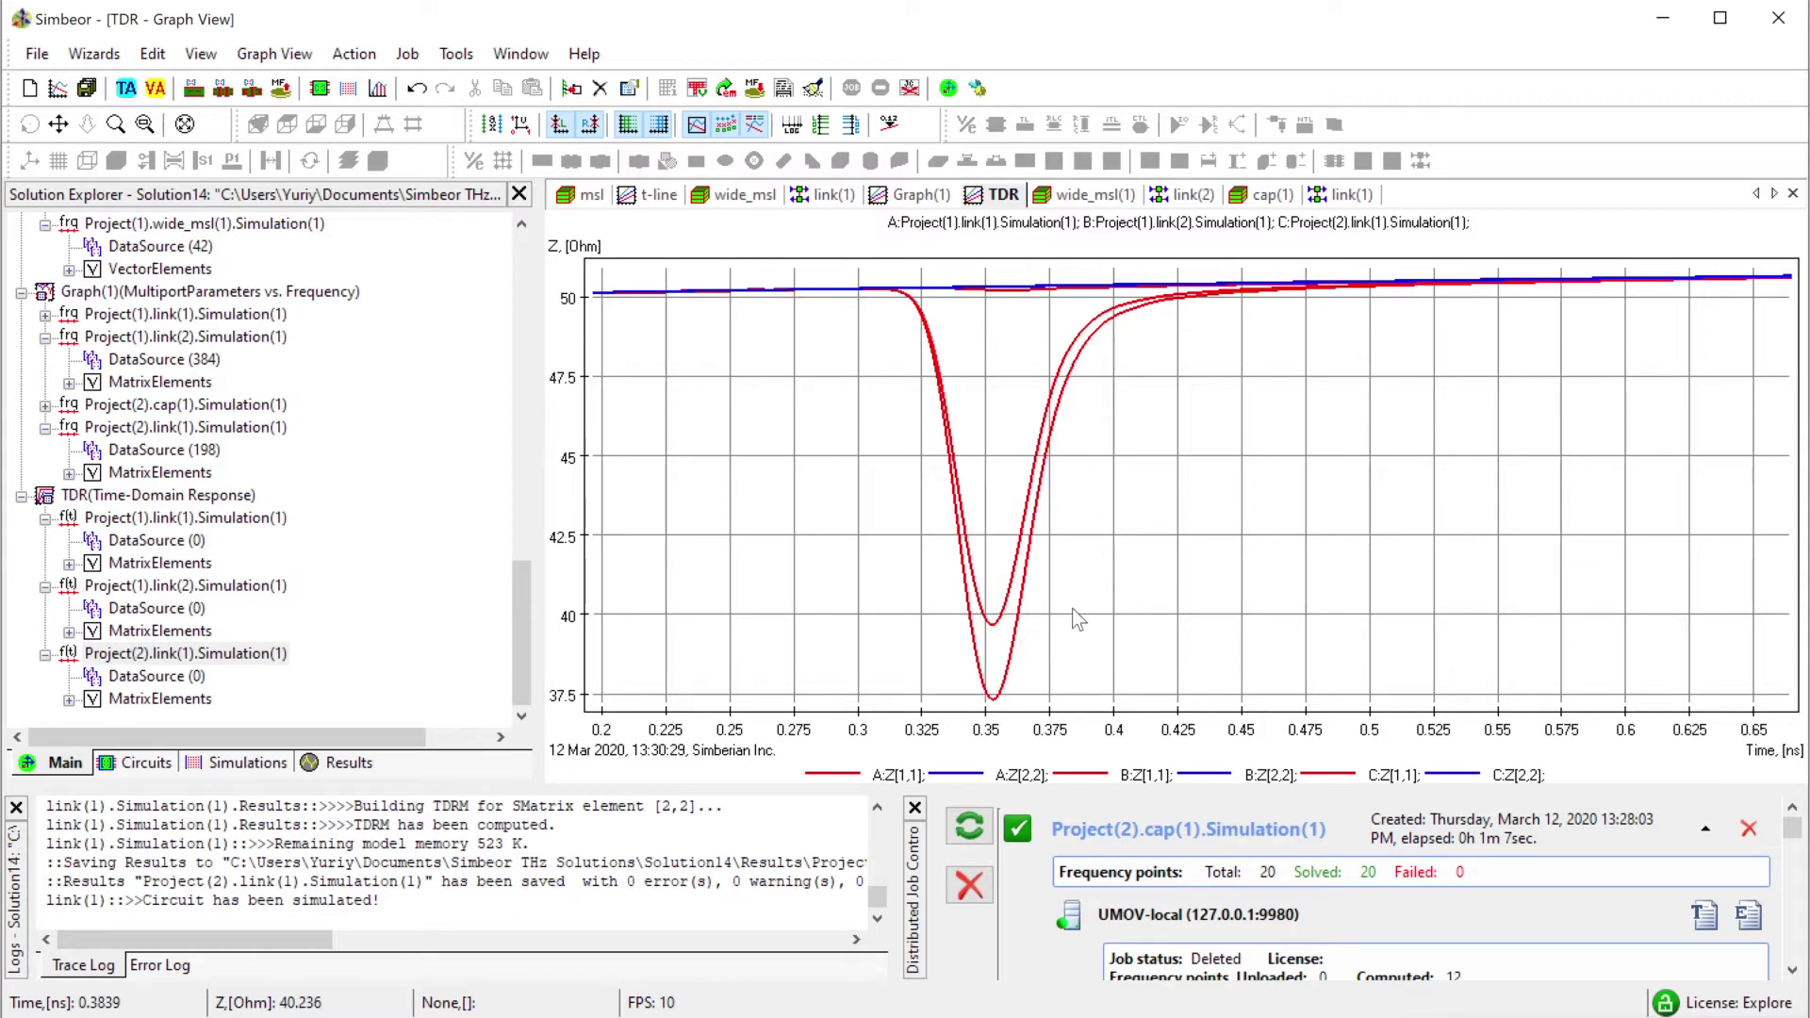
key(Home)
scroll(370, 487, up, 7)
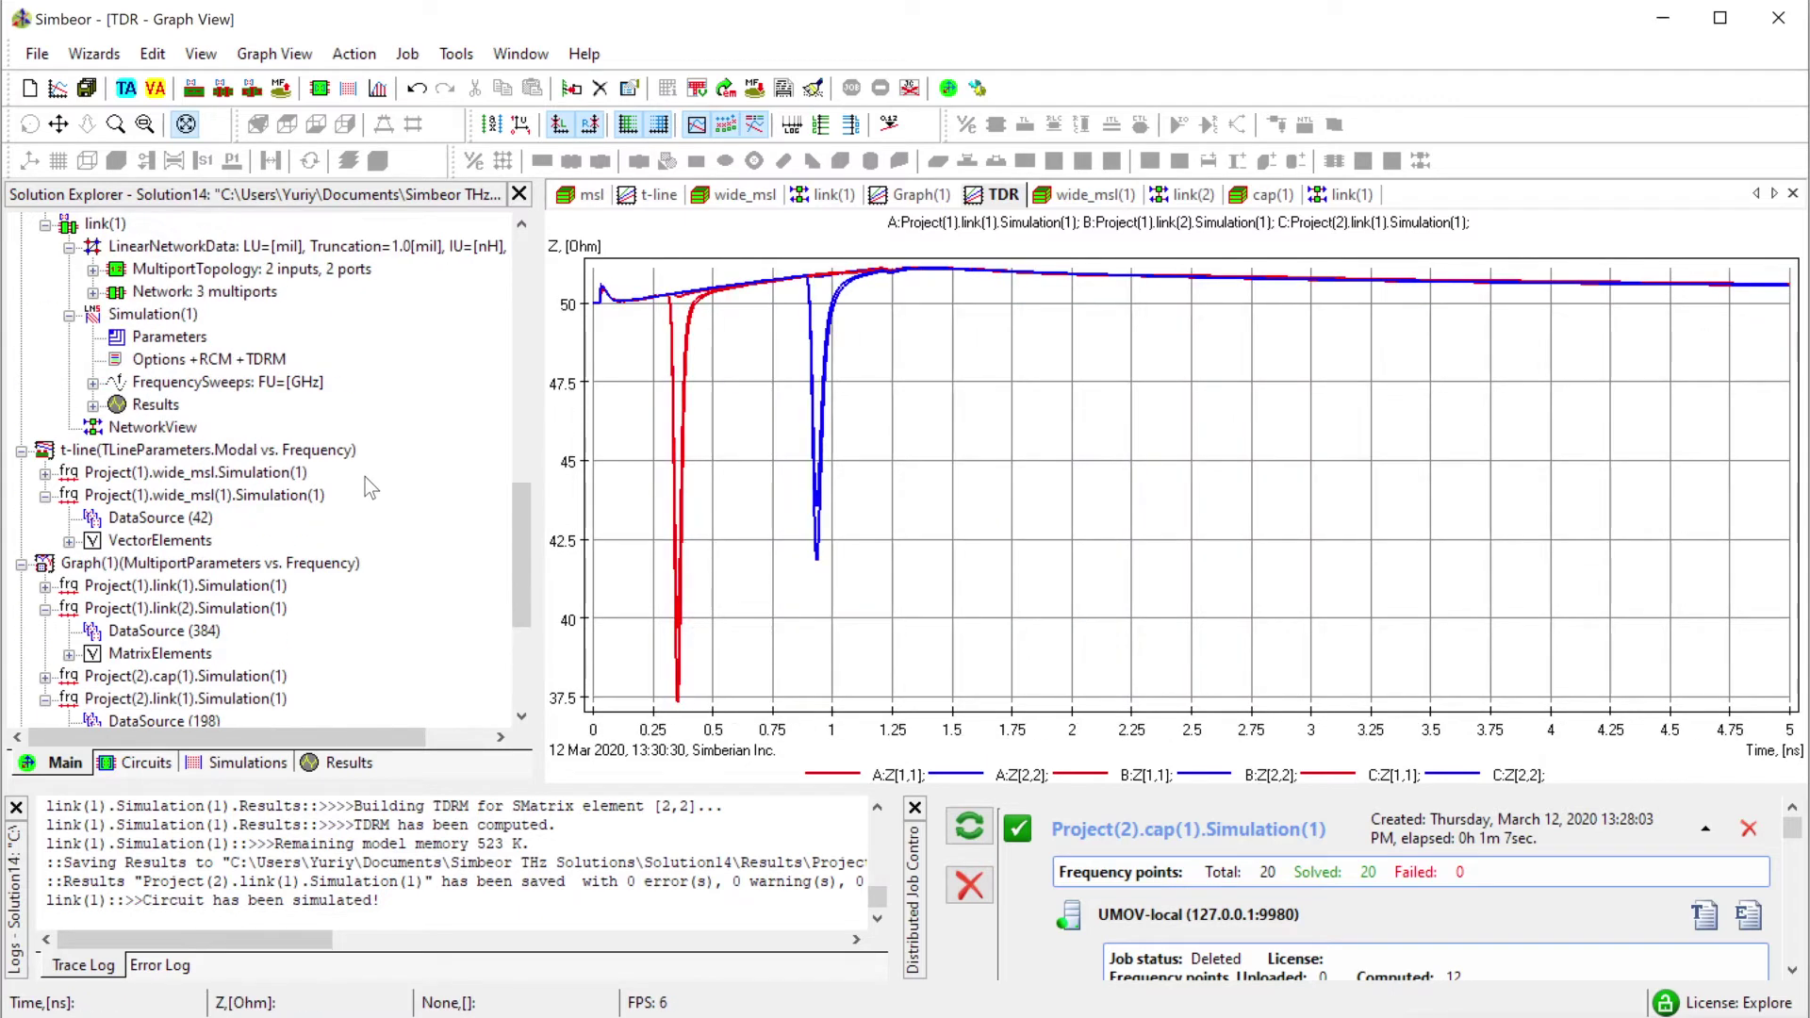
Copy the cap(1) circuit into Project(2) as cap(2).
scroll(369, 487, up, 10)
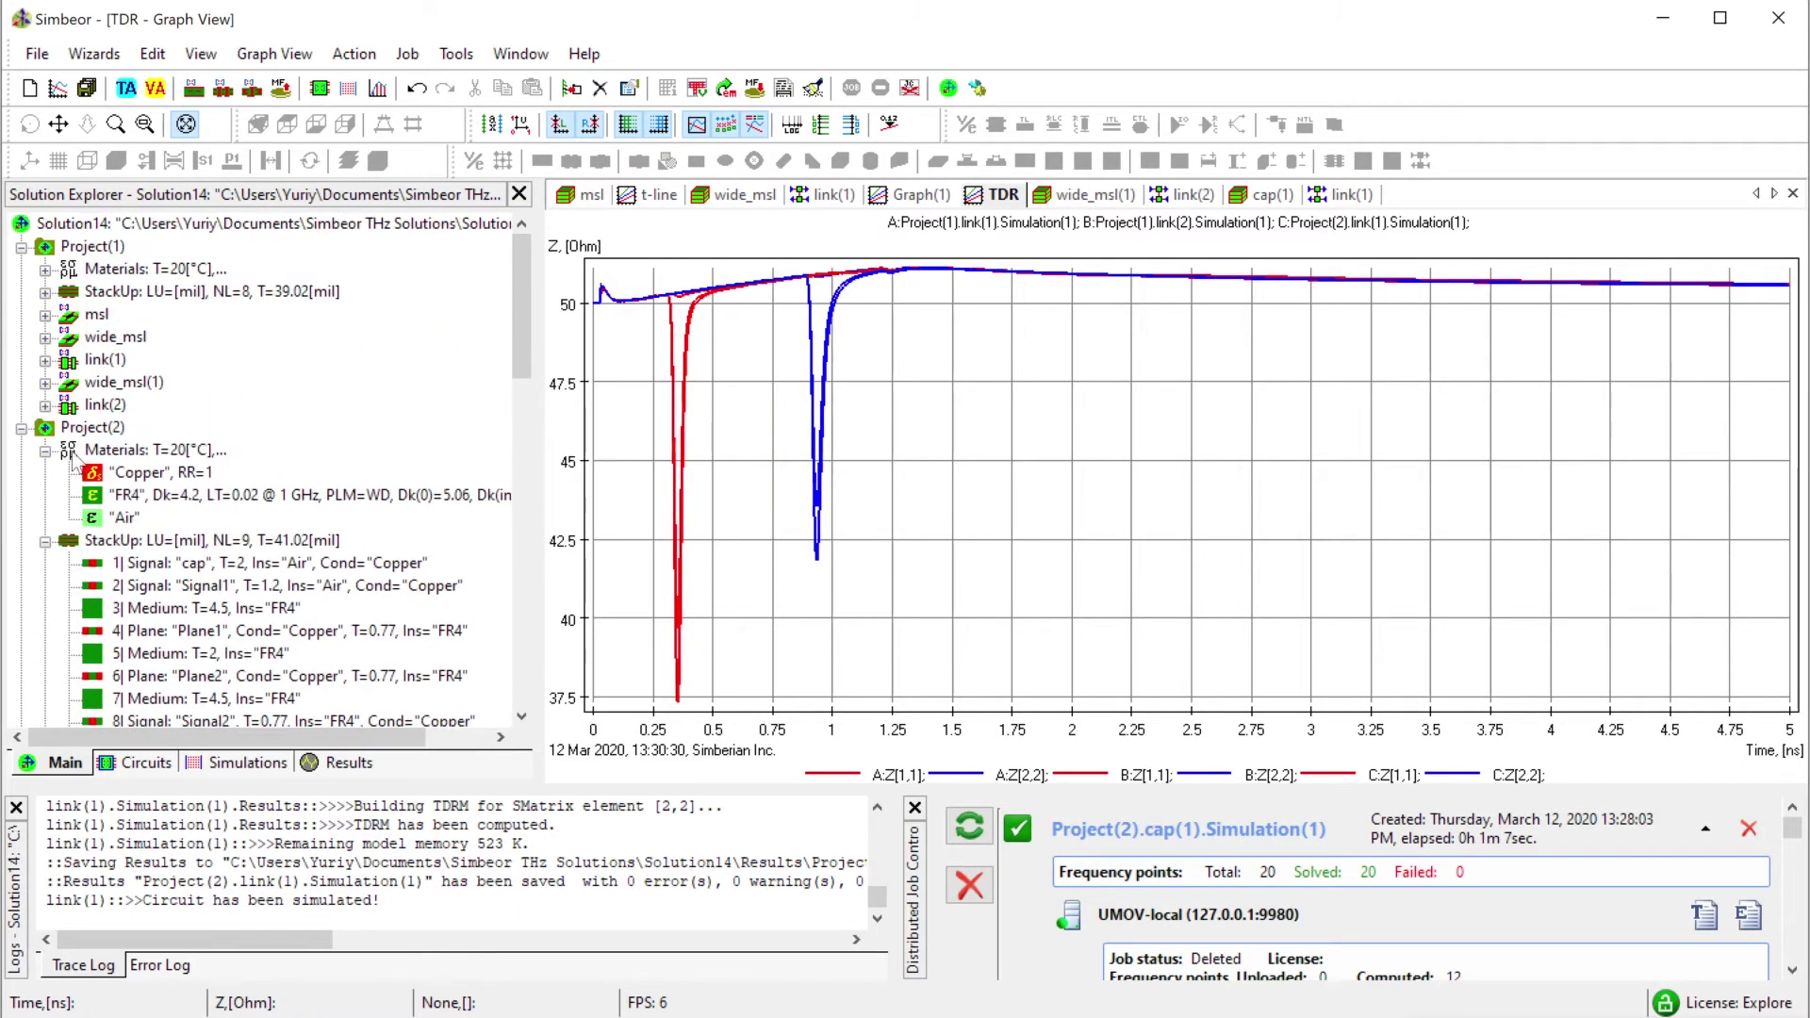
click(45, 450)
click(45, 472)
click(44, 495)
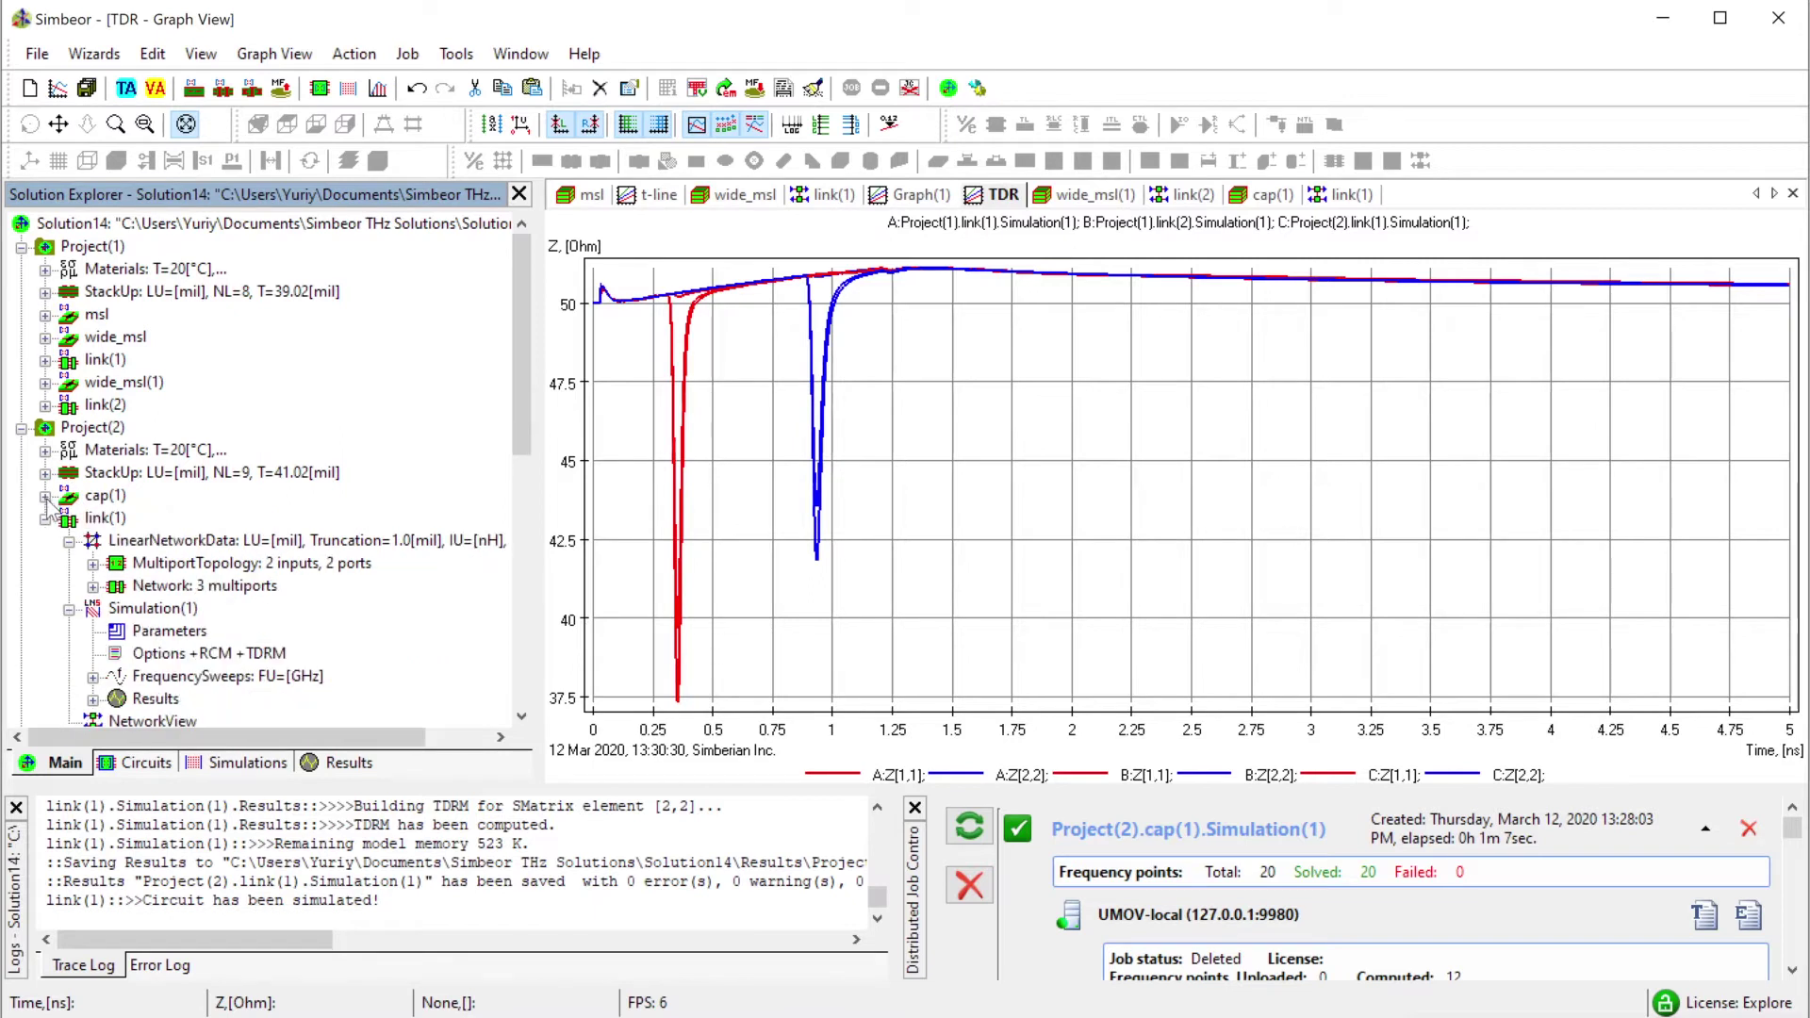
click(44, 517)
click(98, 500)
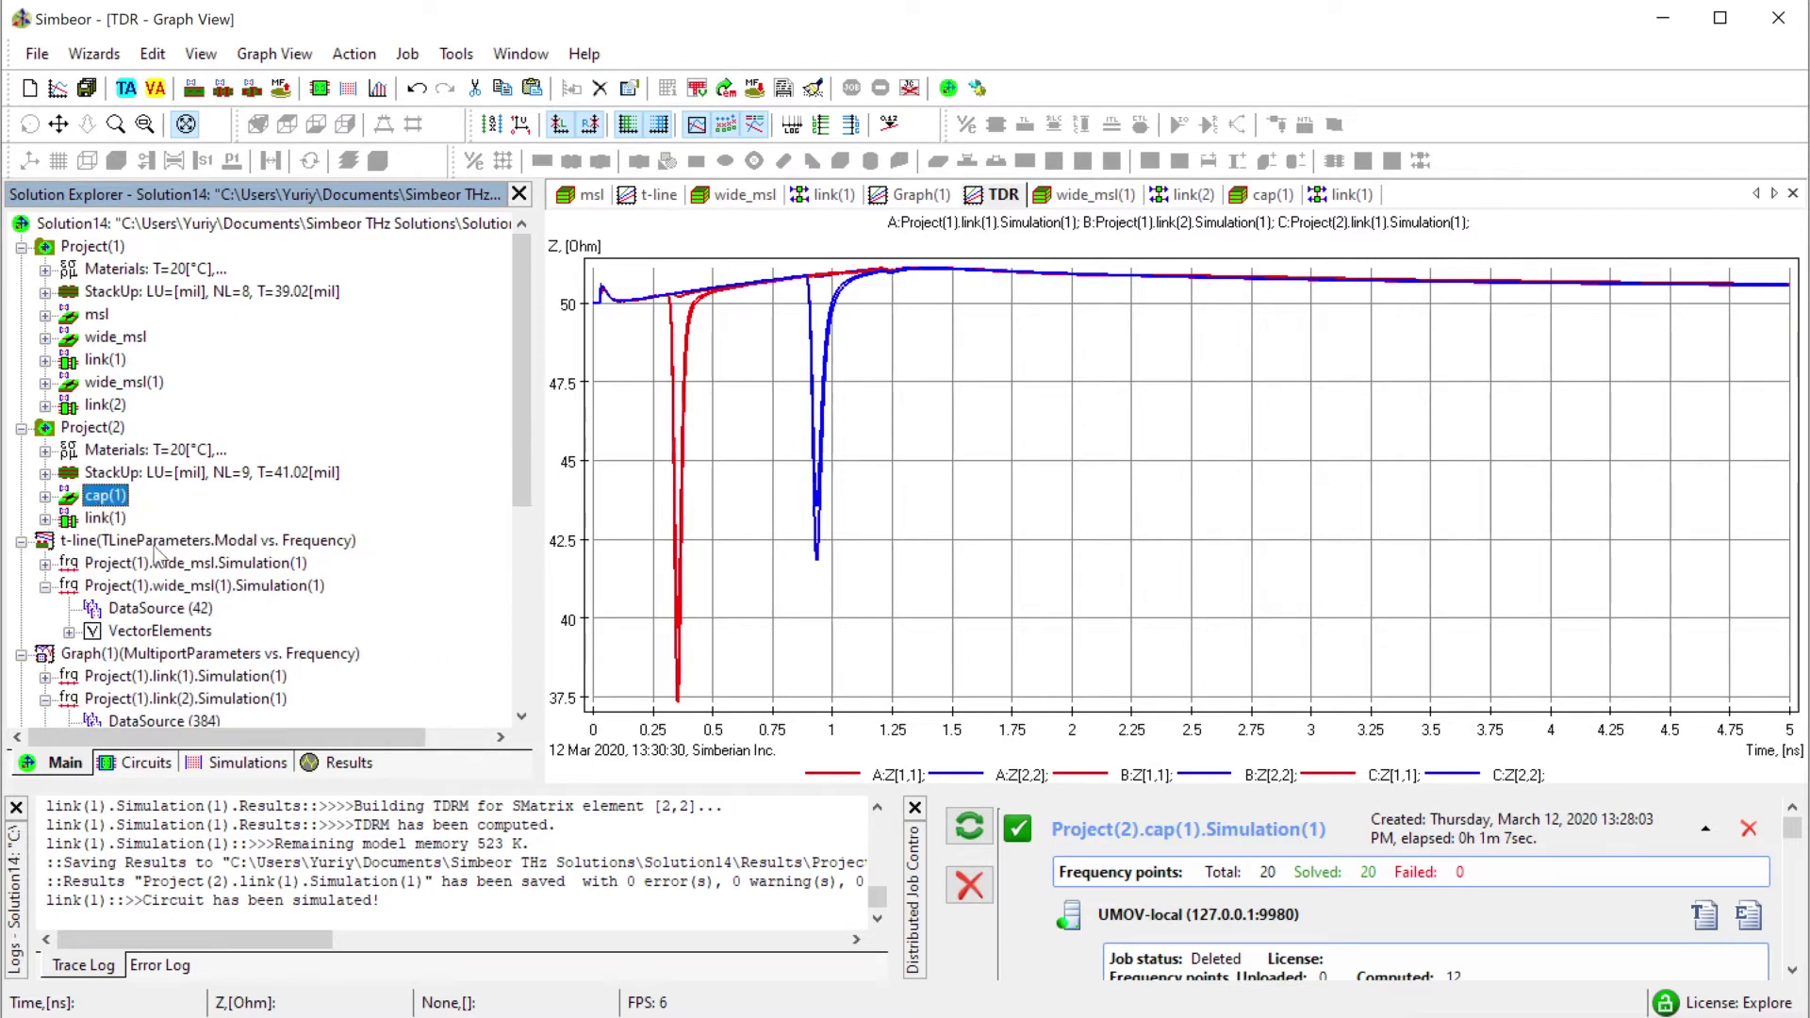
click(89, 429)
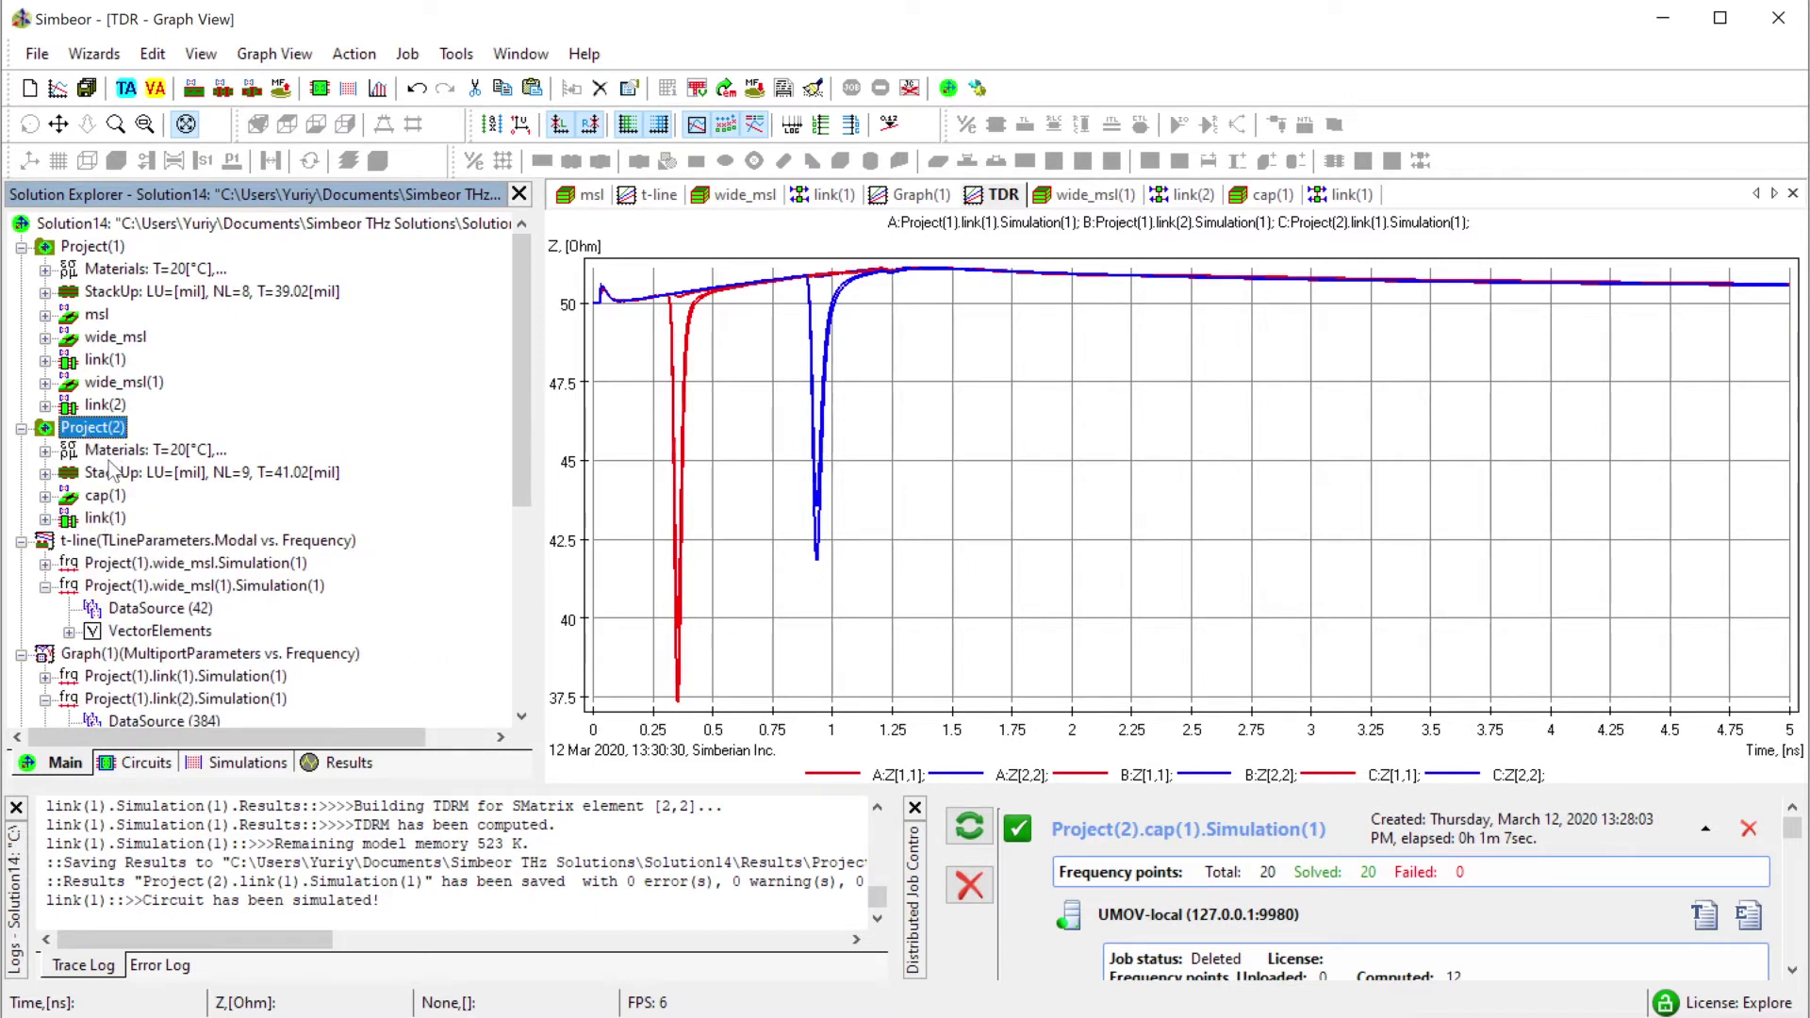
key(ctrl+v)
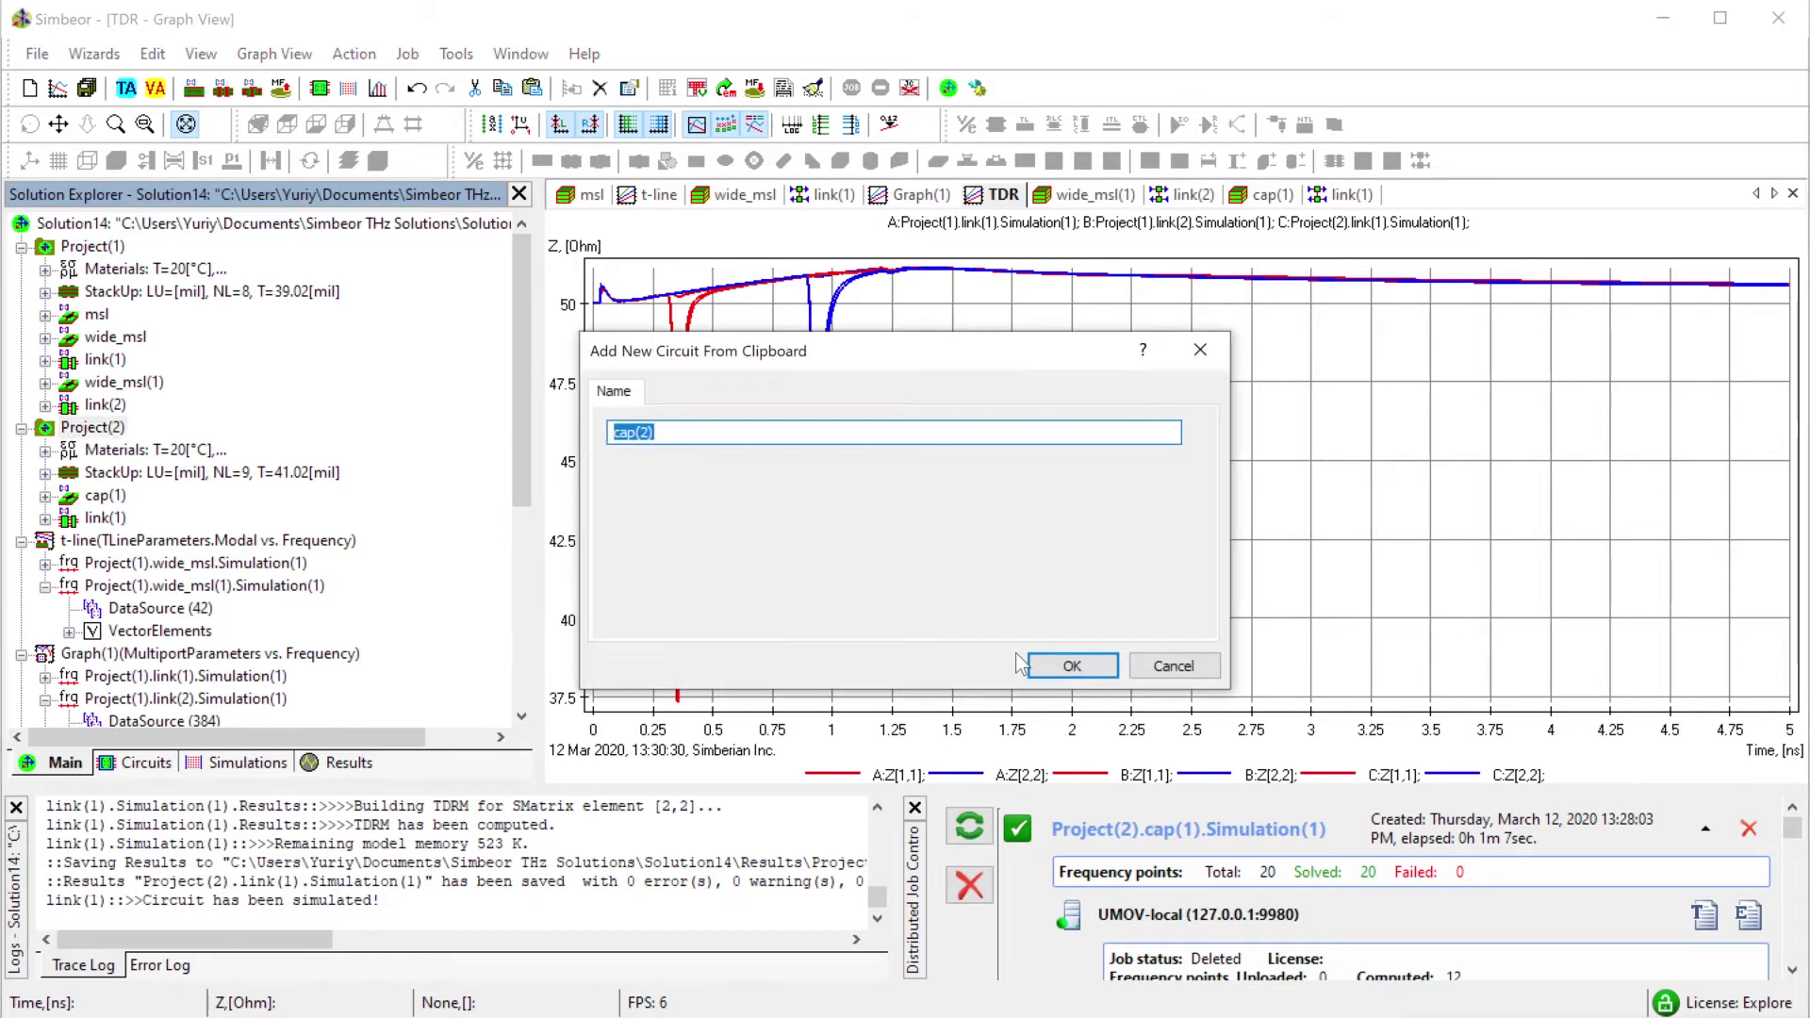
click(1072, 666)
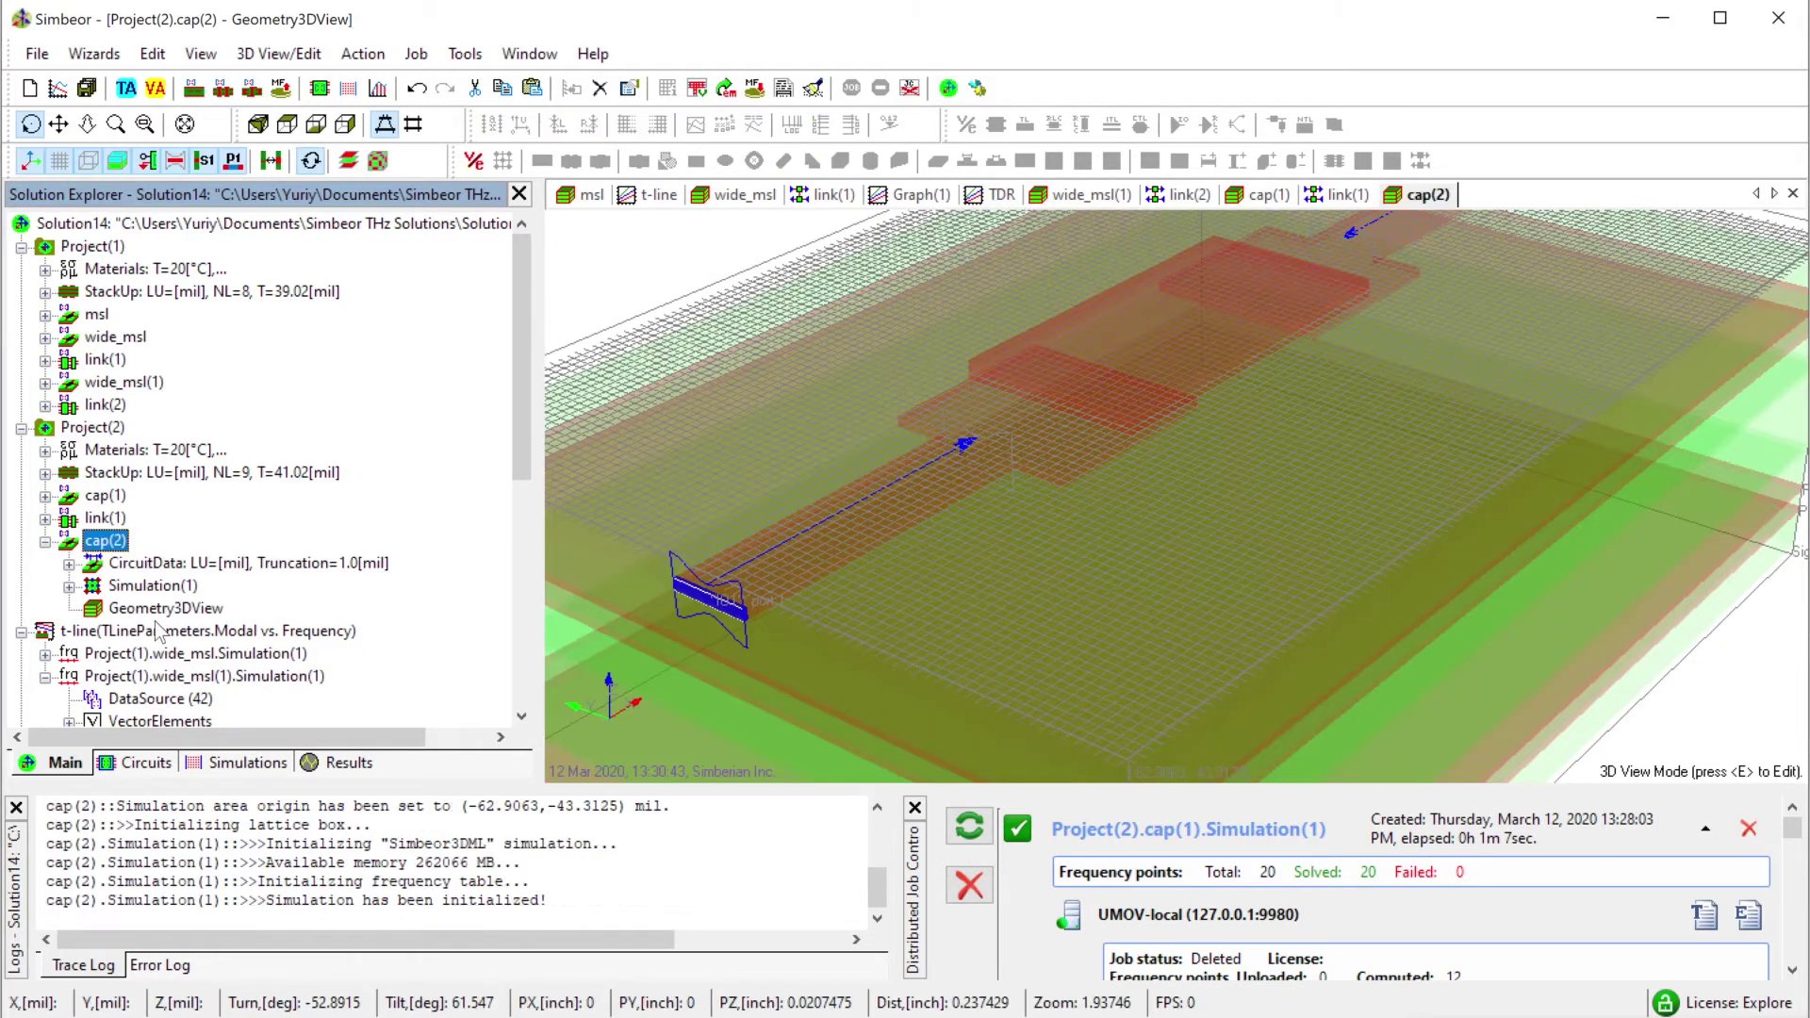
Expand cap(2)'s Geometry > Composite Object and highlight cap1 in the 3D view.
drag(1157, 559, 955, 295)
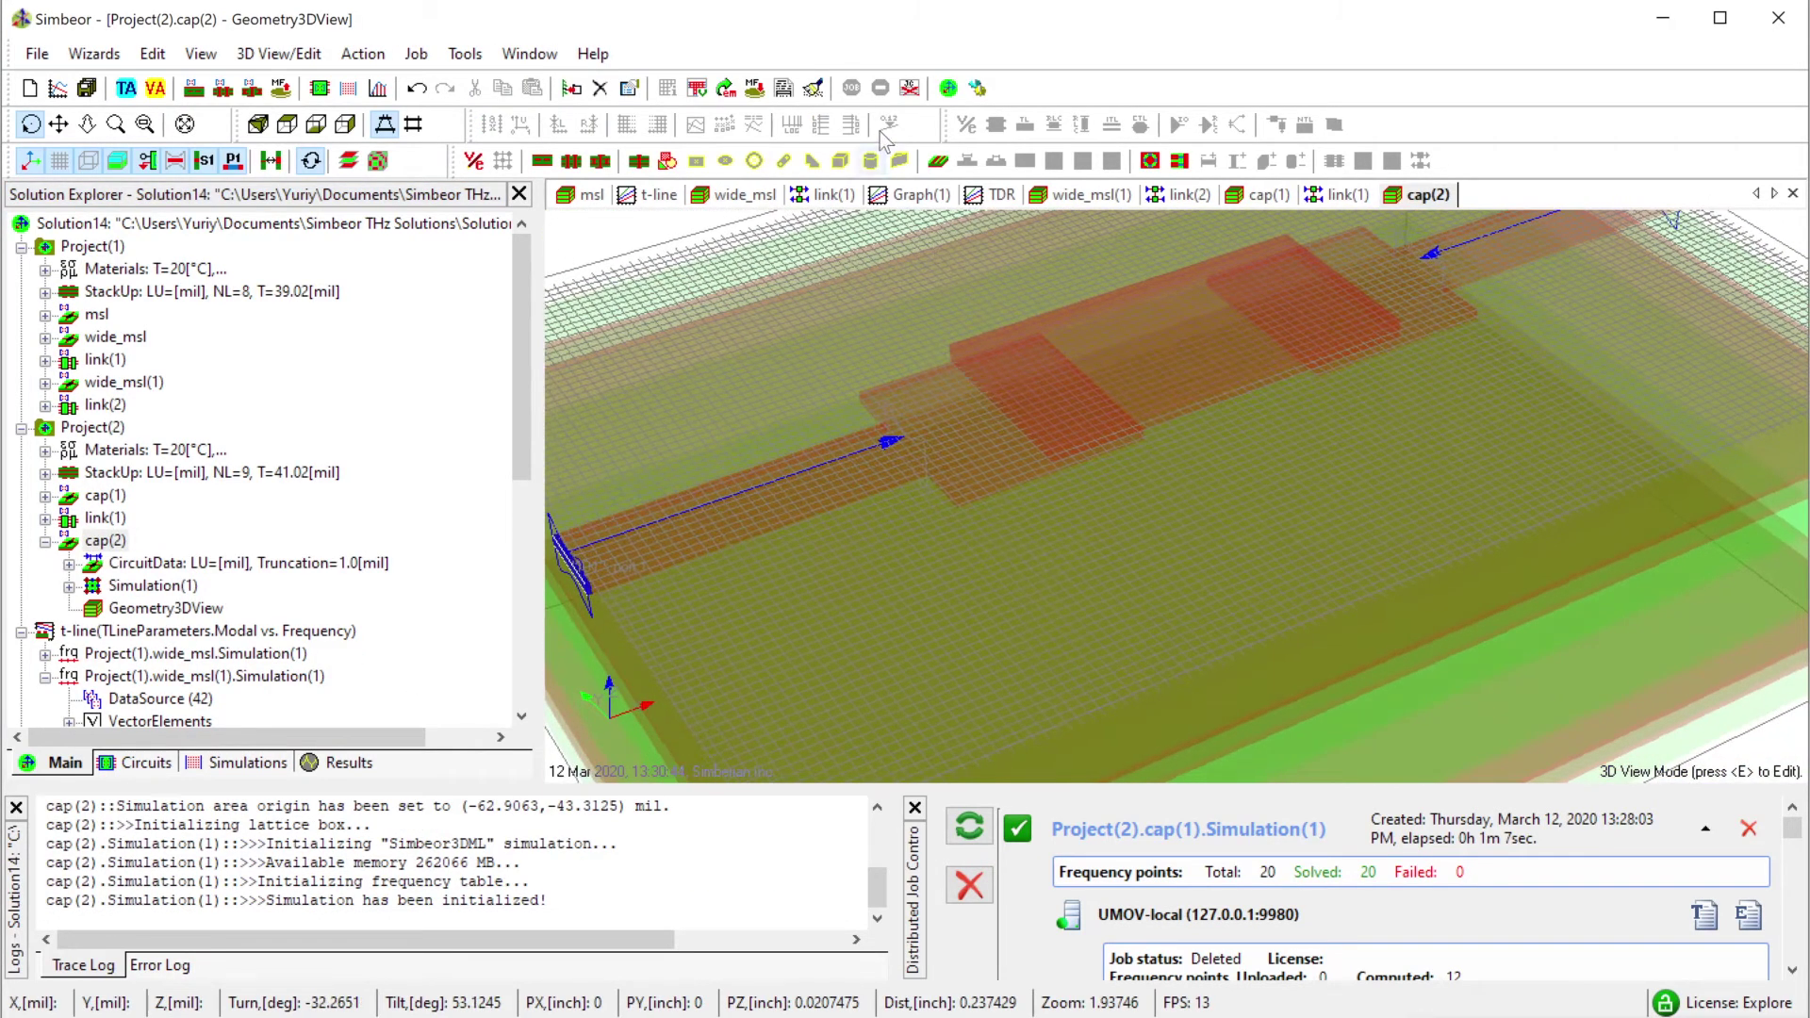
drag(905, 476, 921, 578)
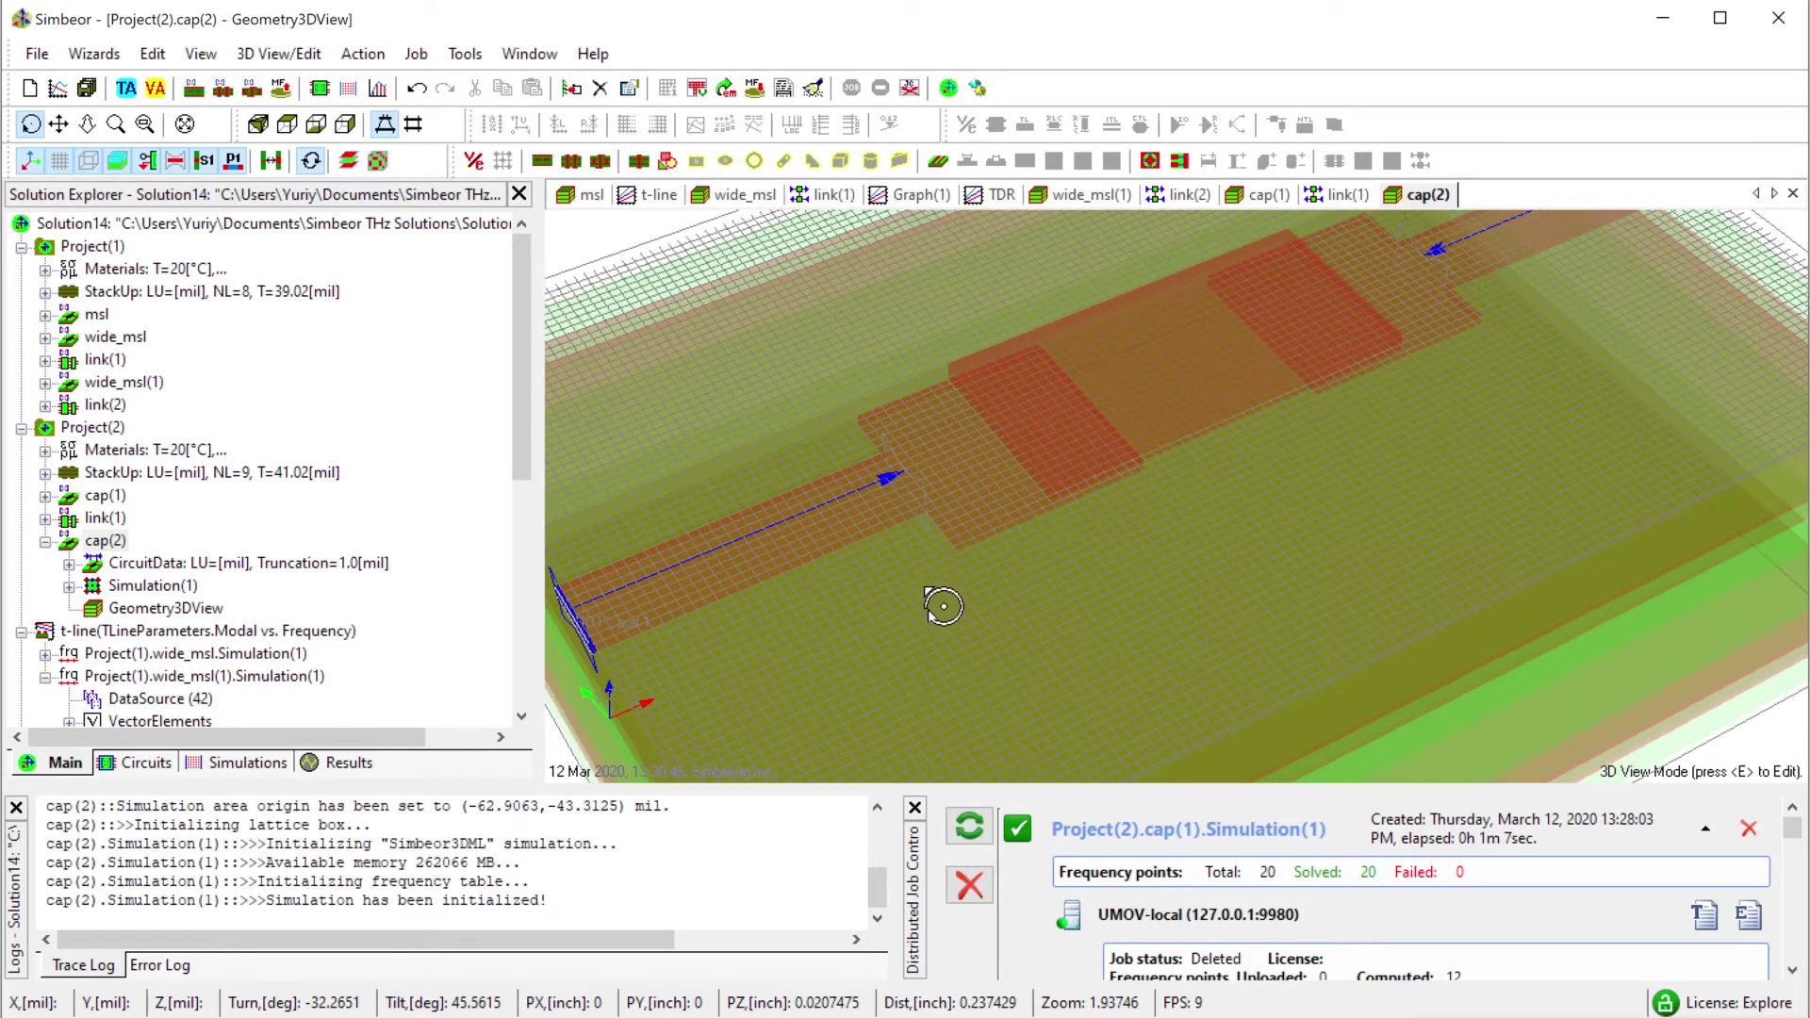
drag(1194, 646, 1163, 719)
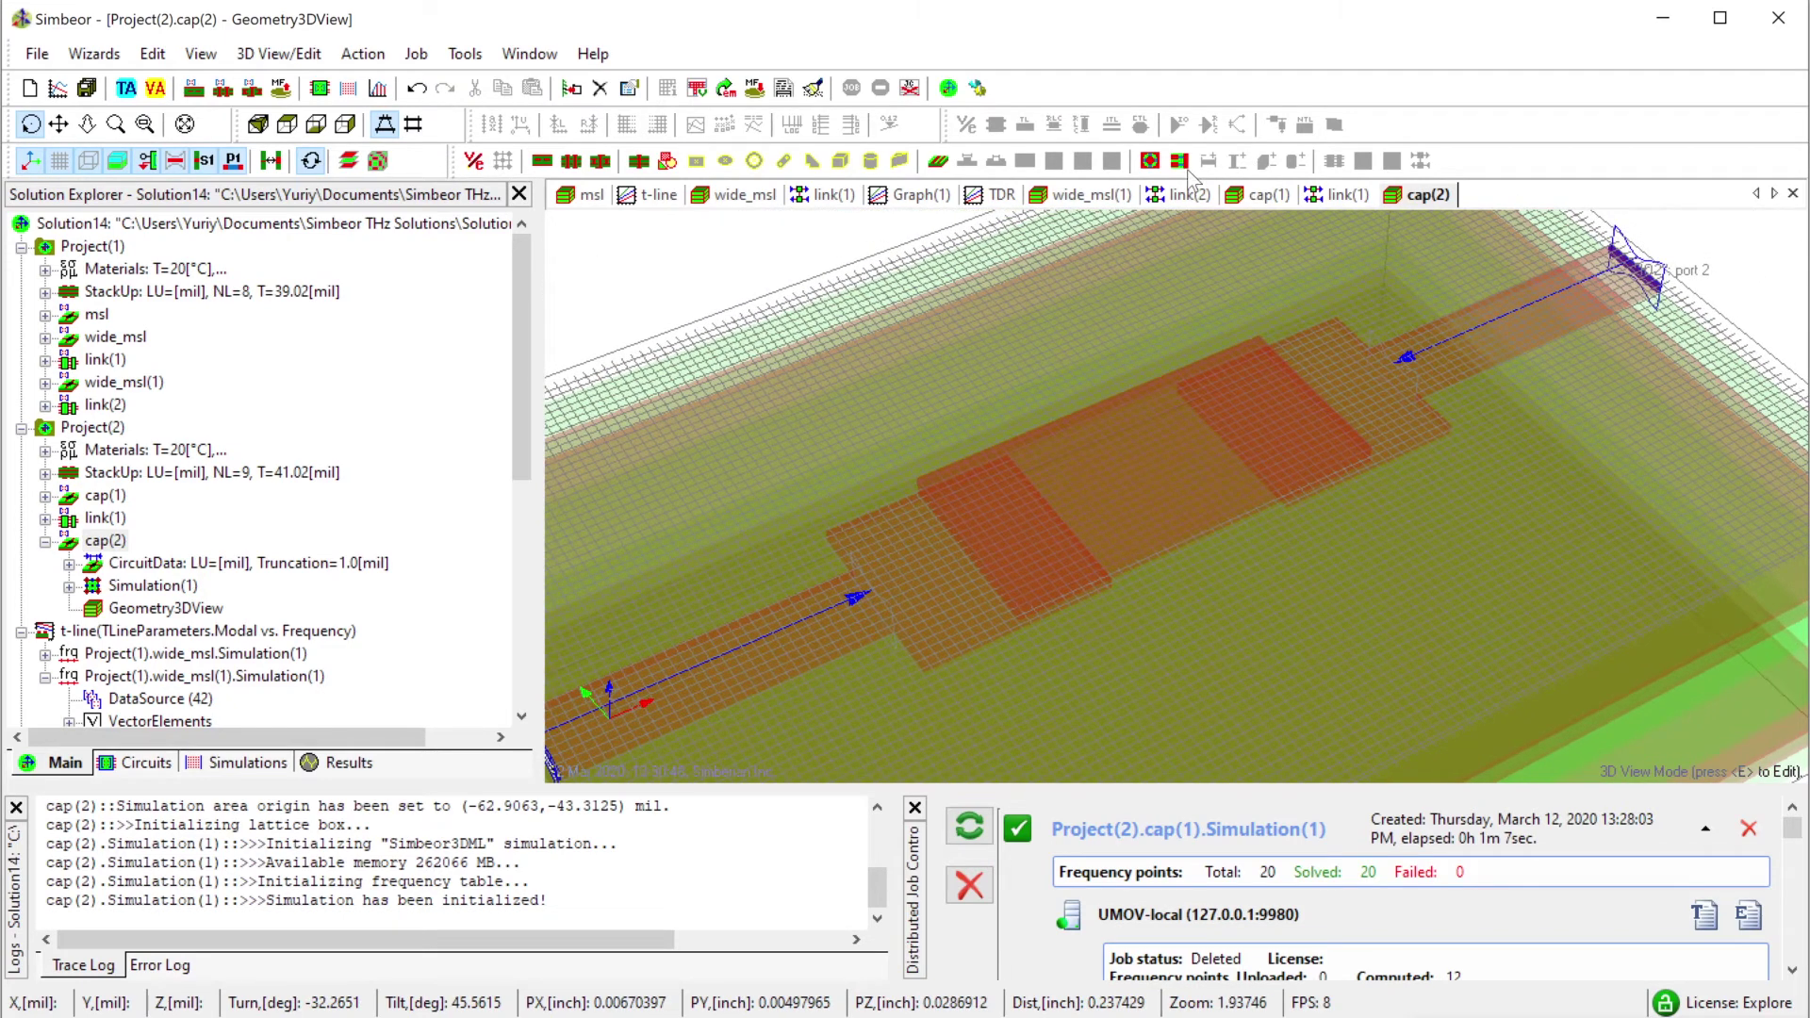
click(70, 564)
click(93, 630)
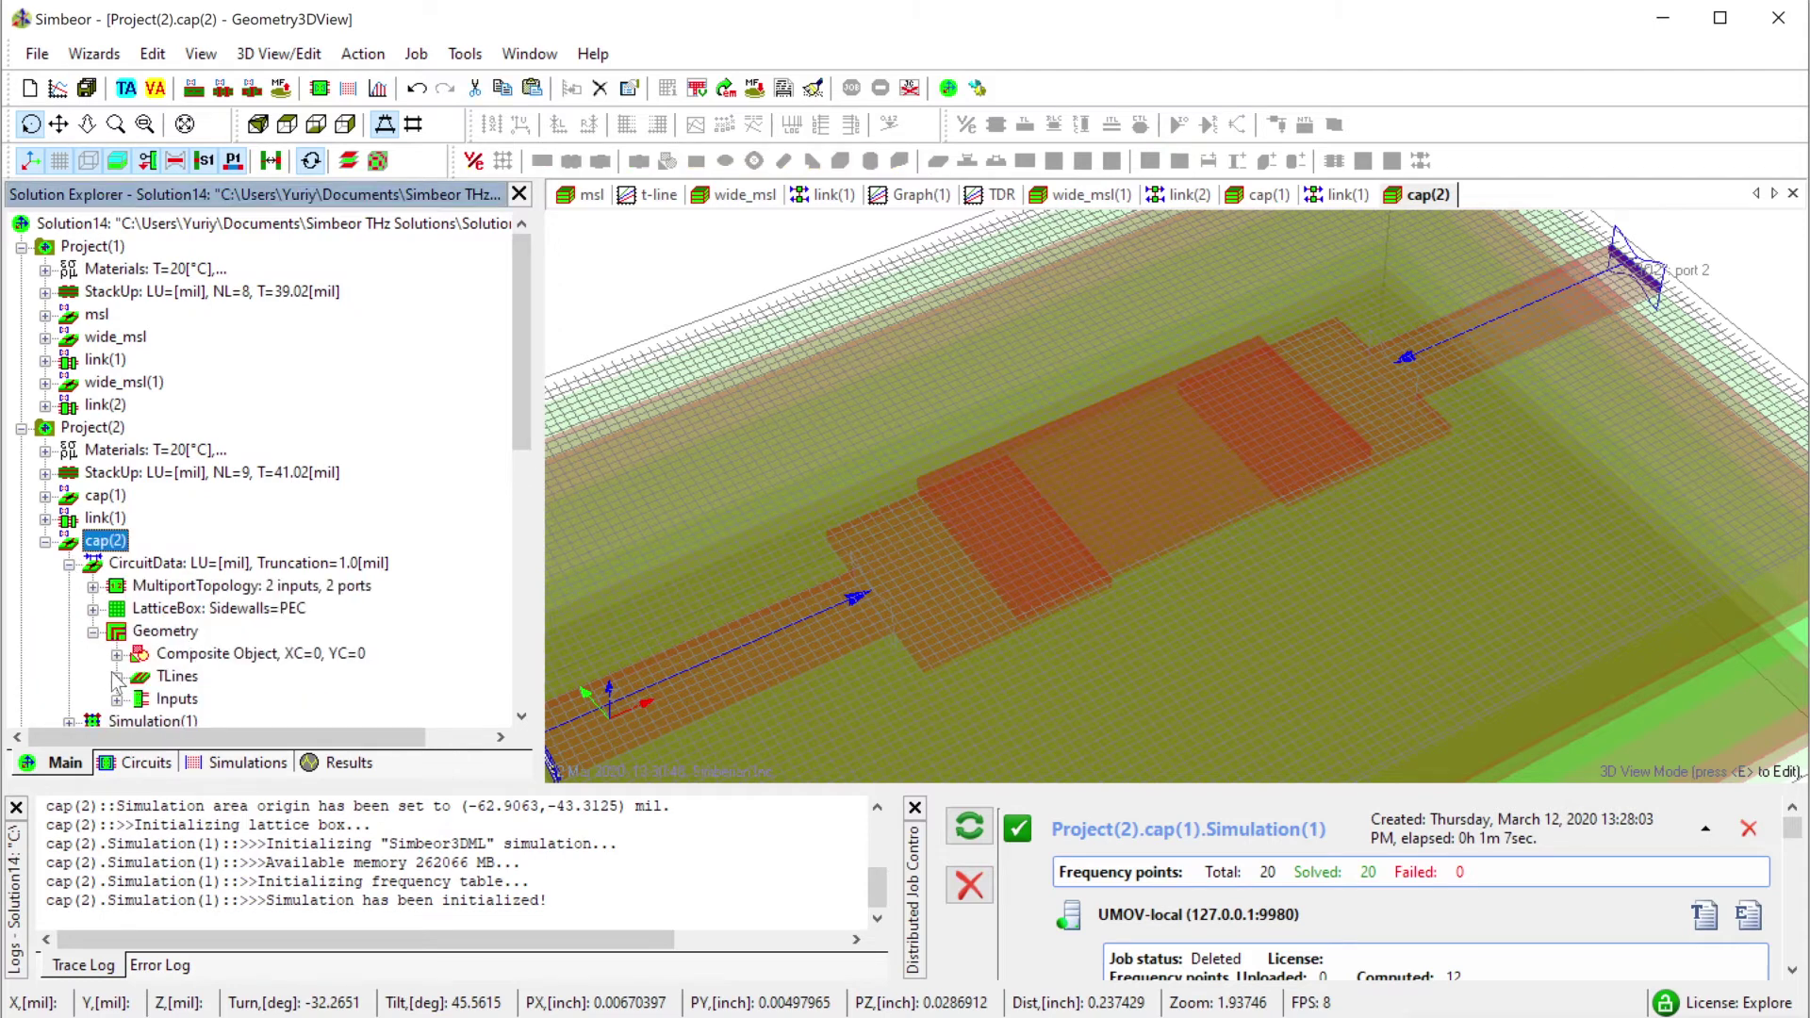
click(117, 655)
click(139, 676)
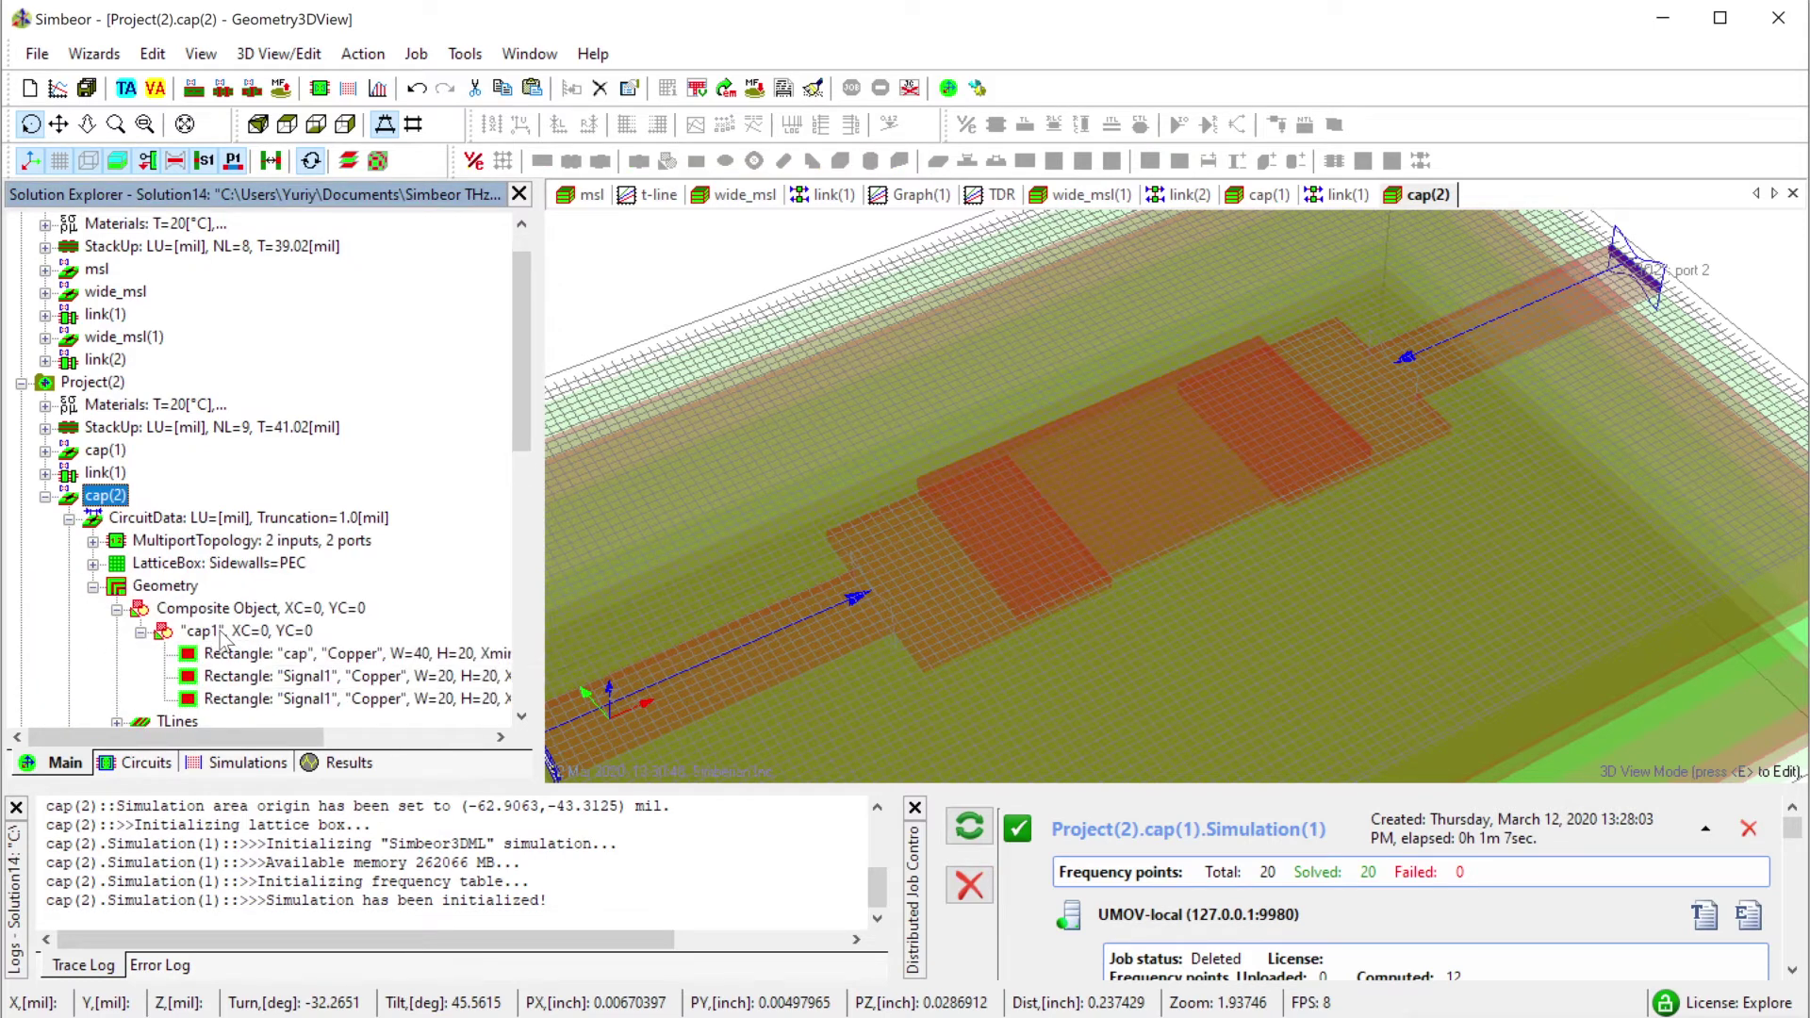
click(240, 631)
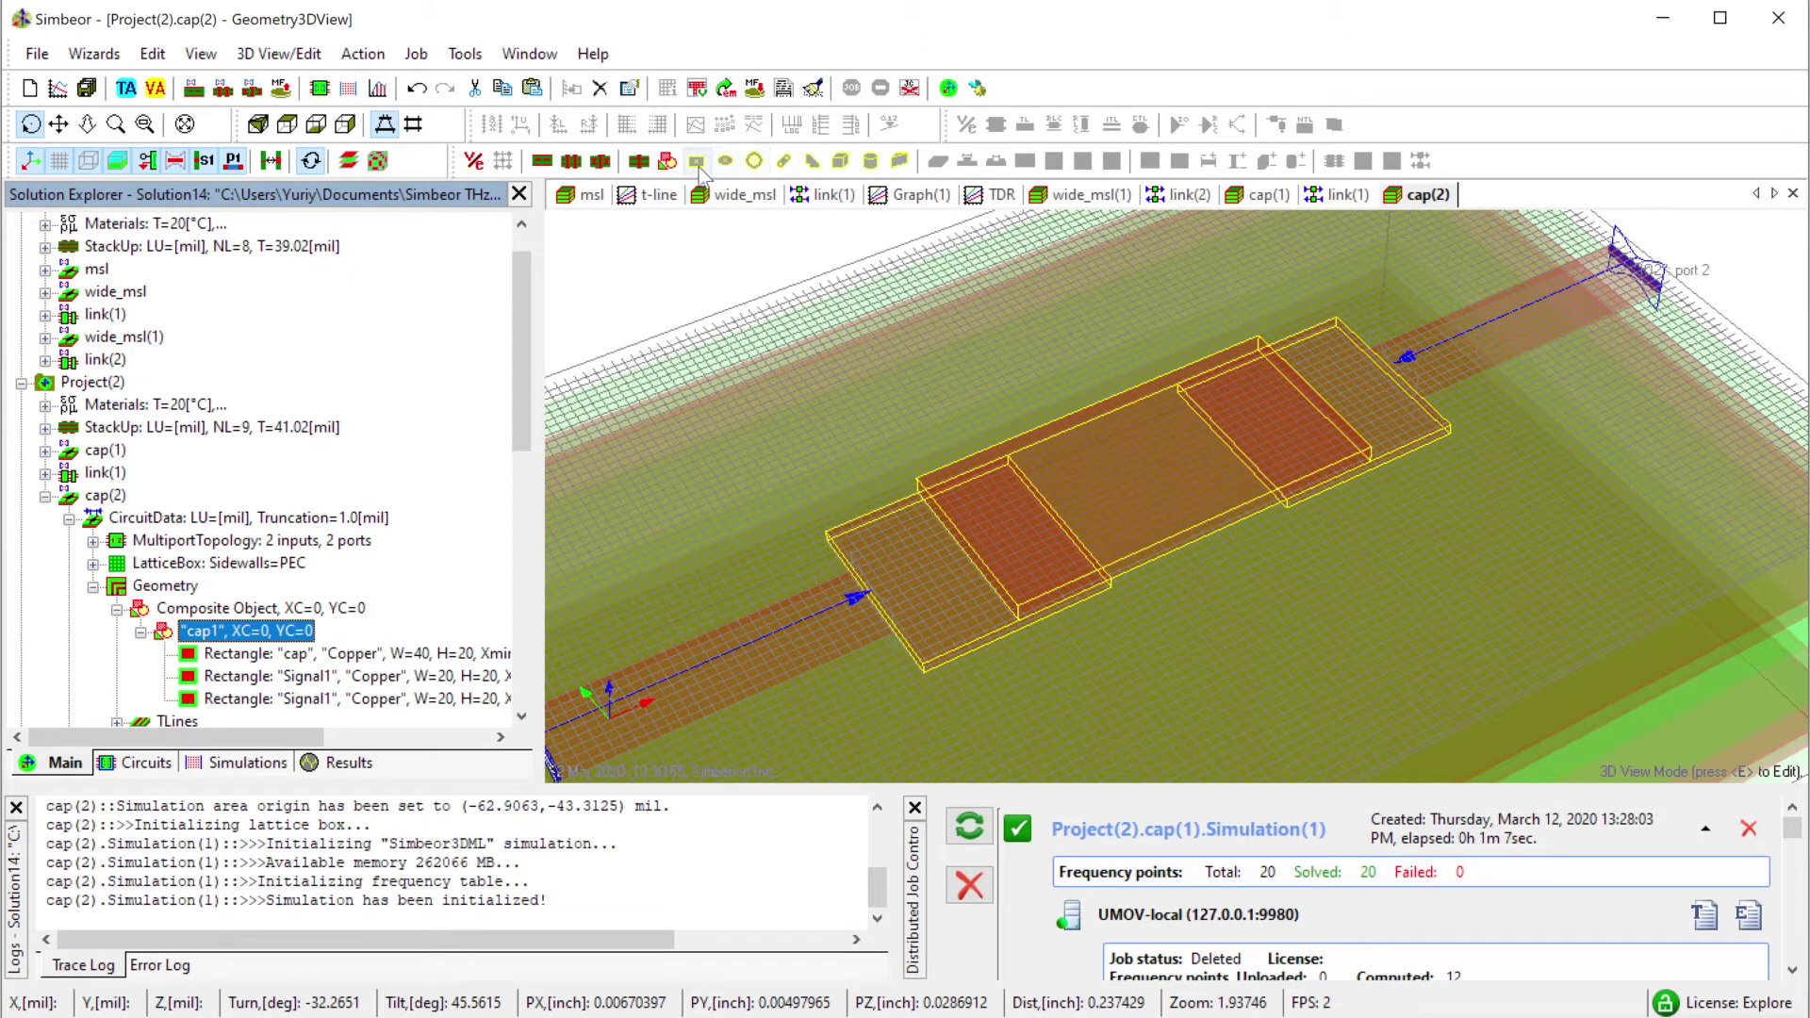
Start a new rectangle in cap1 on layer Plane1 with Void material.
click(697, 163)
click(1021, 736)
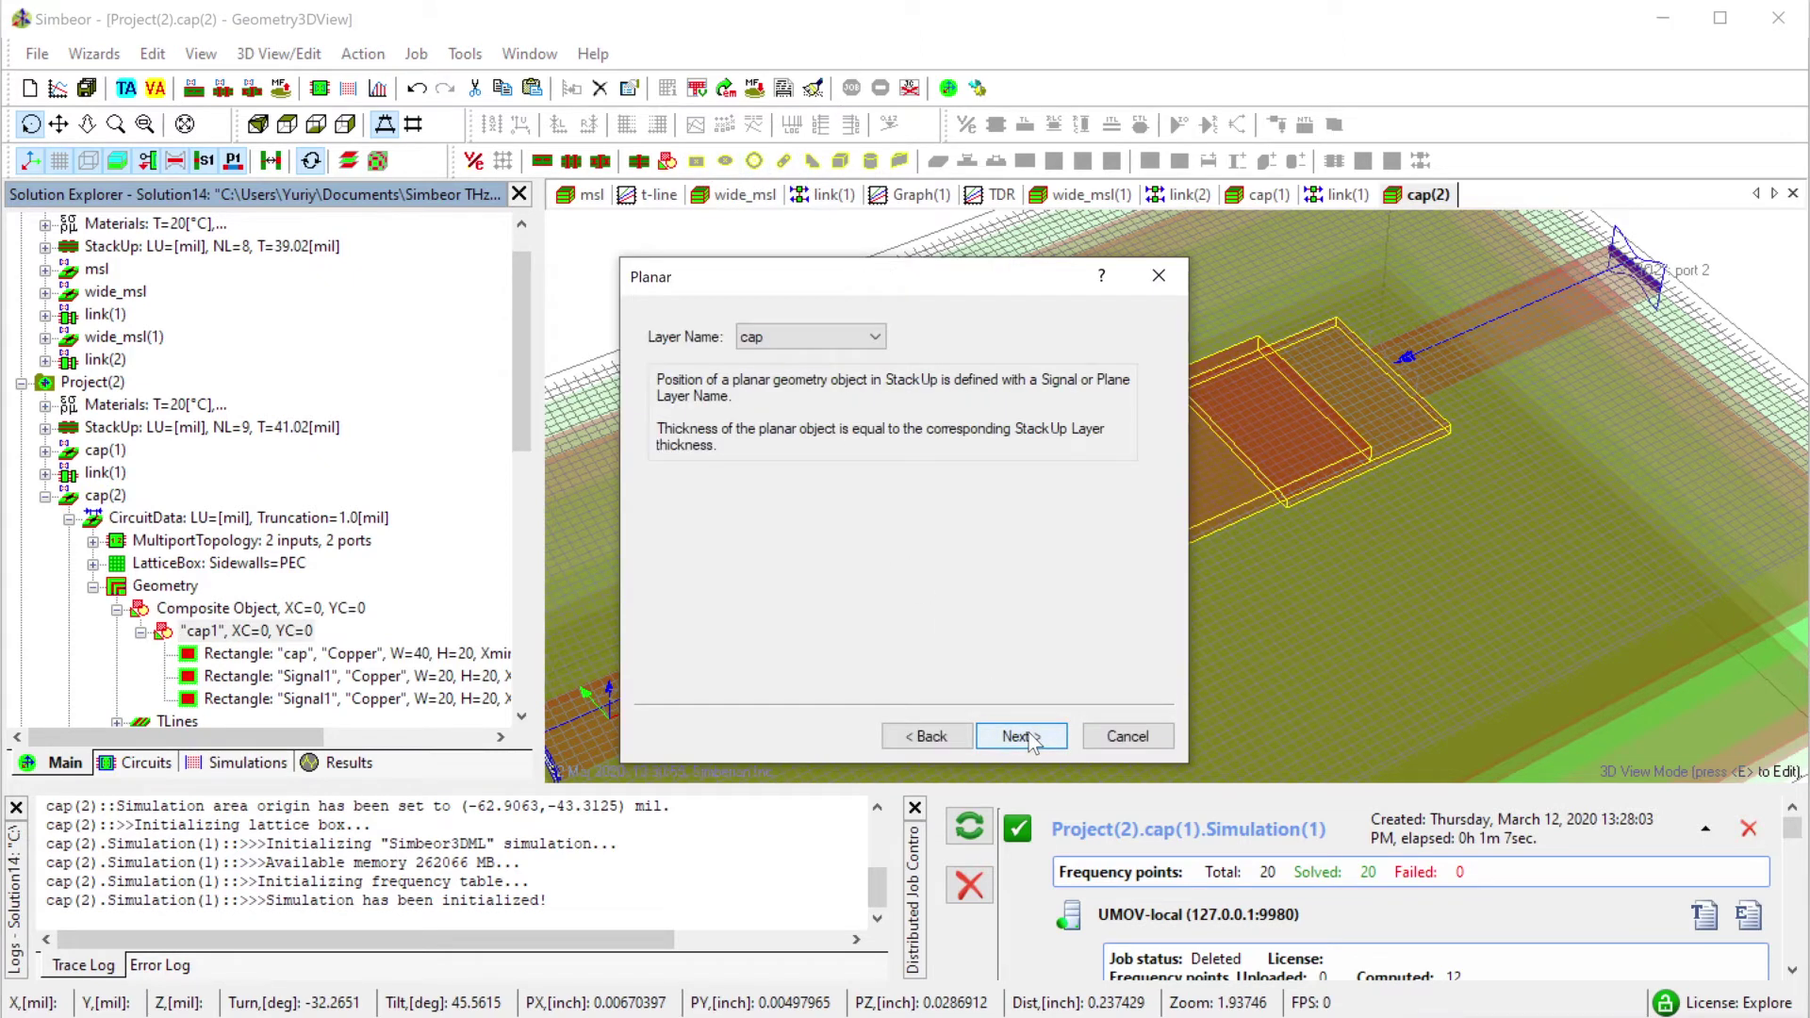
click(792, 337)
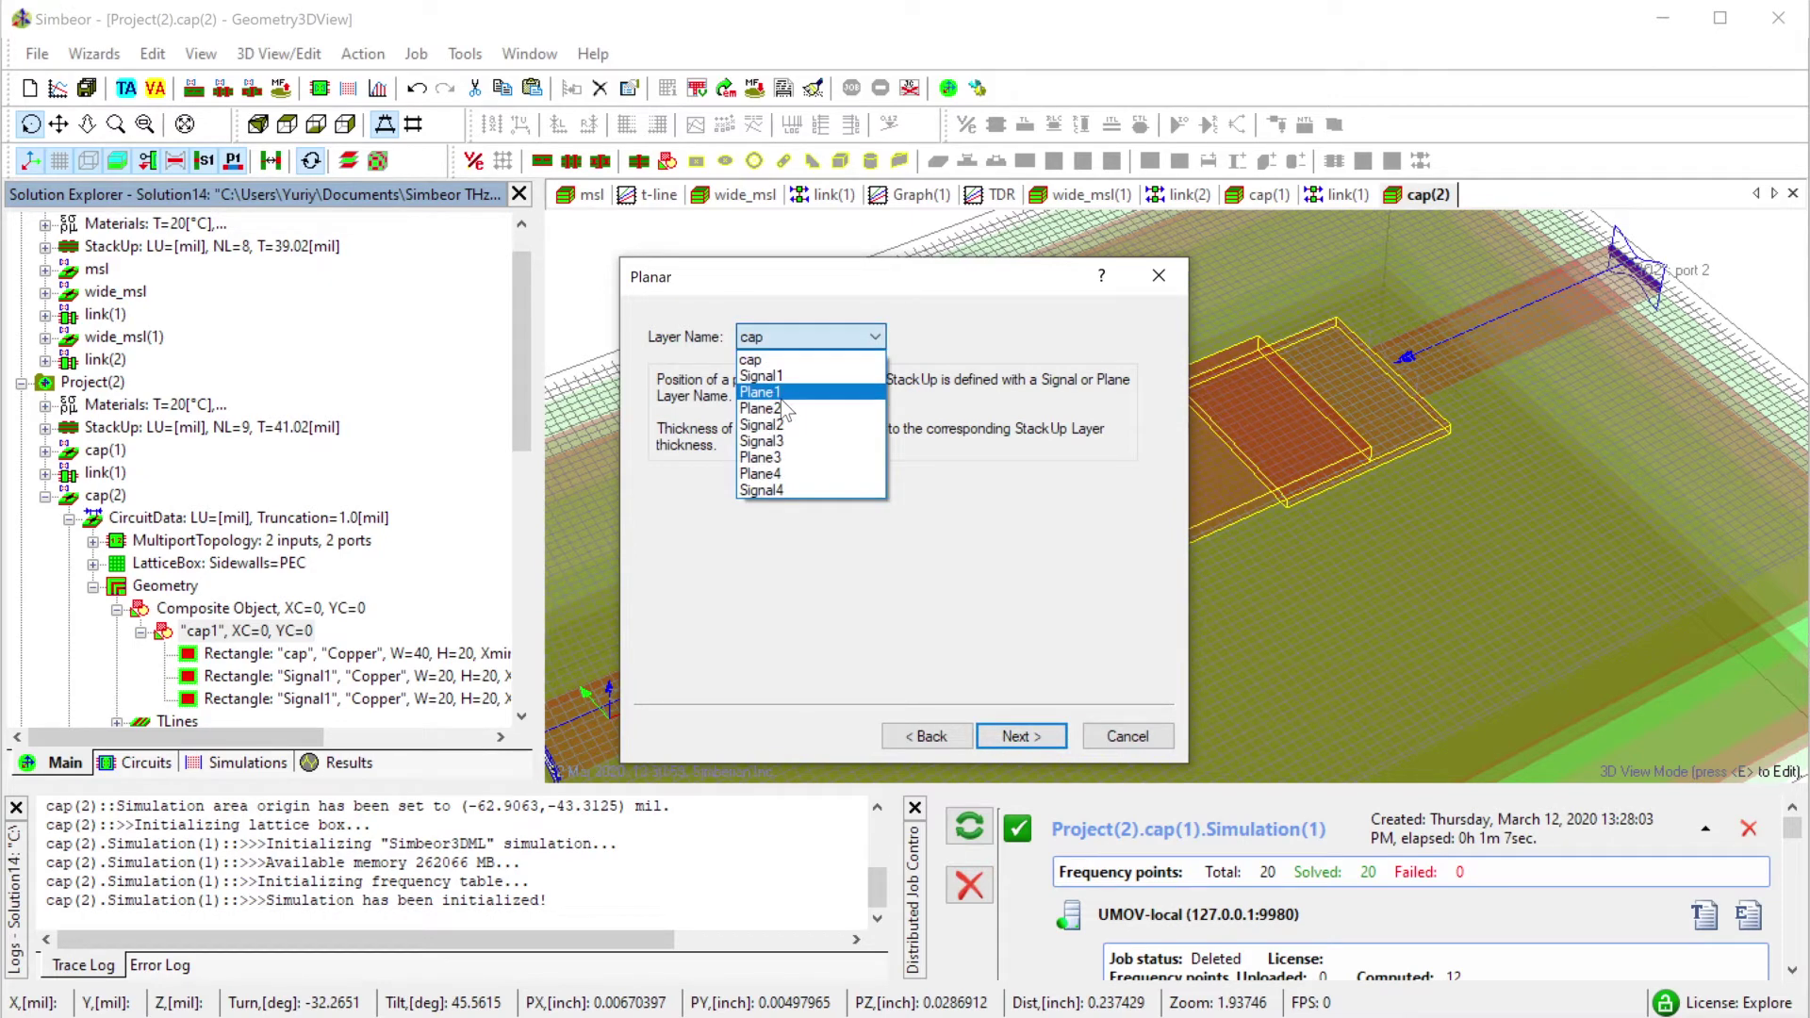
click(788, 394)
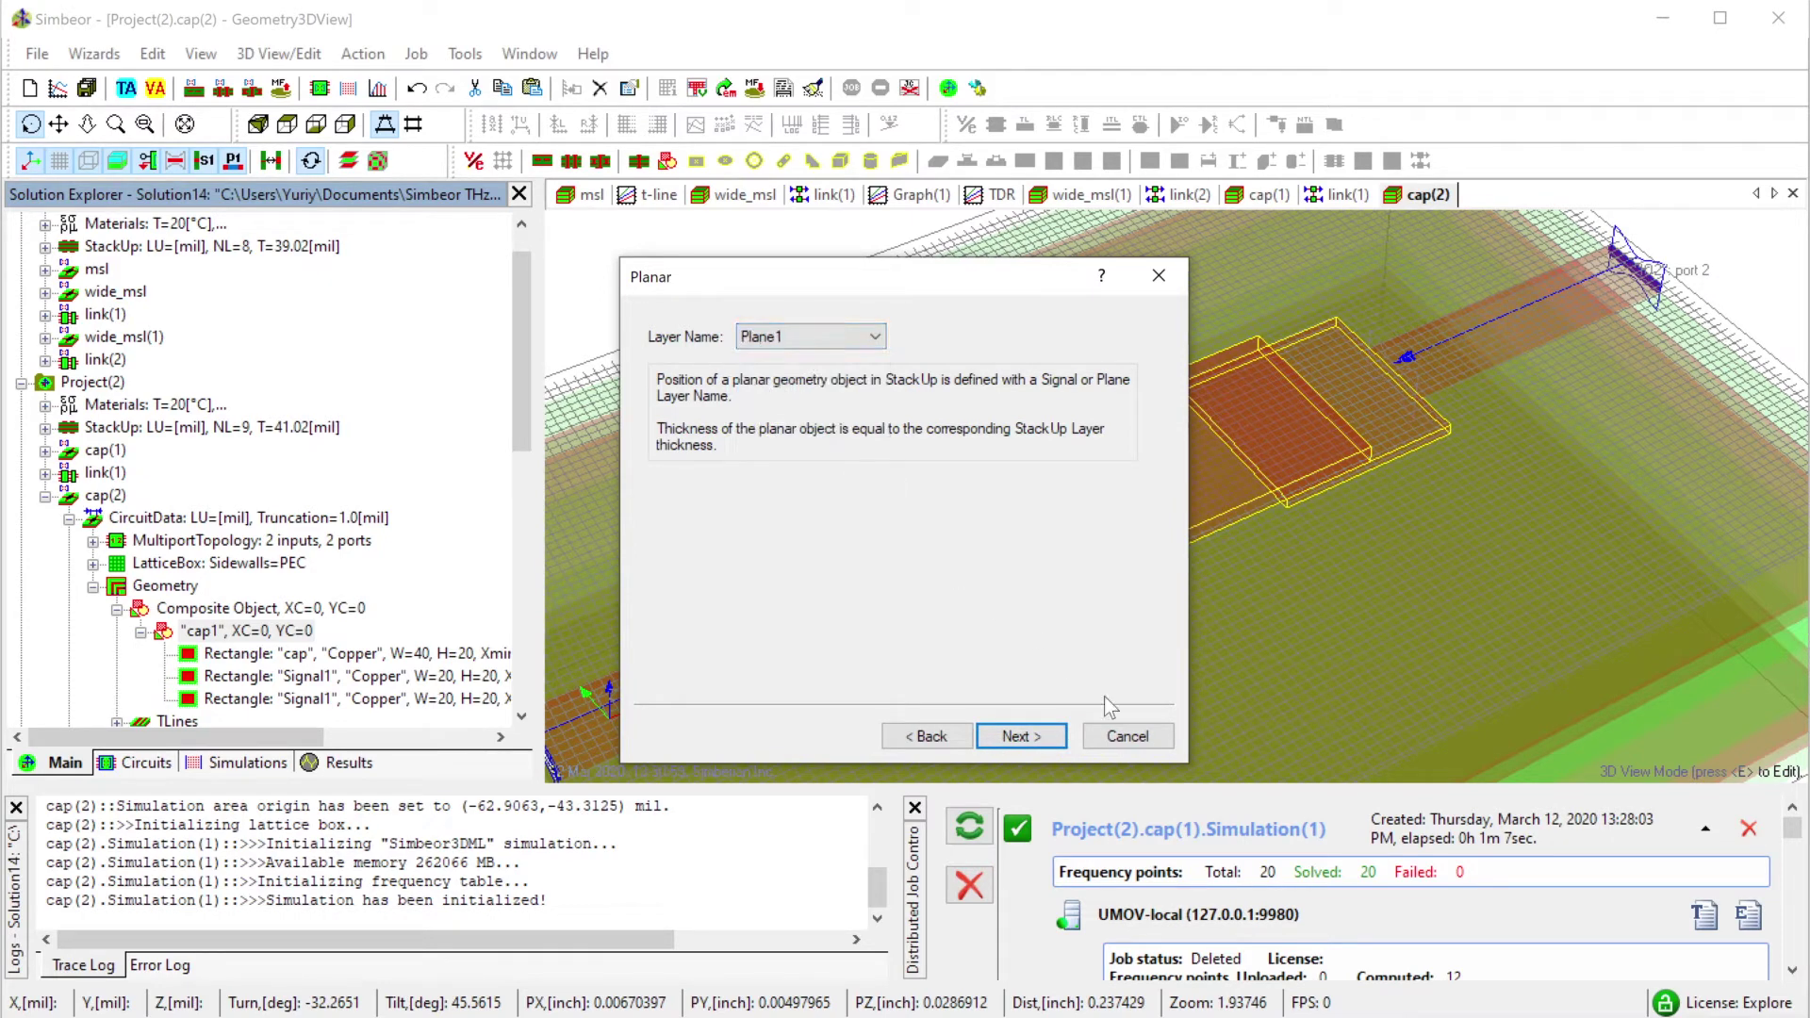
click(1027, 738)
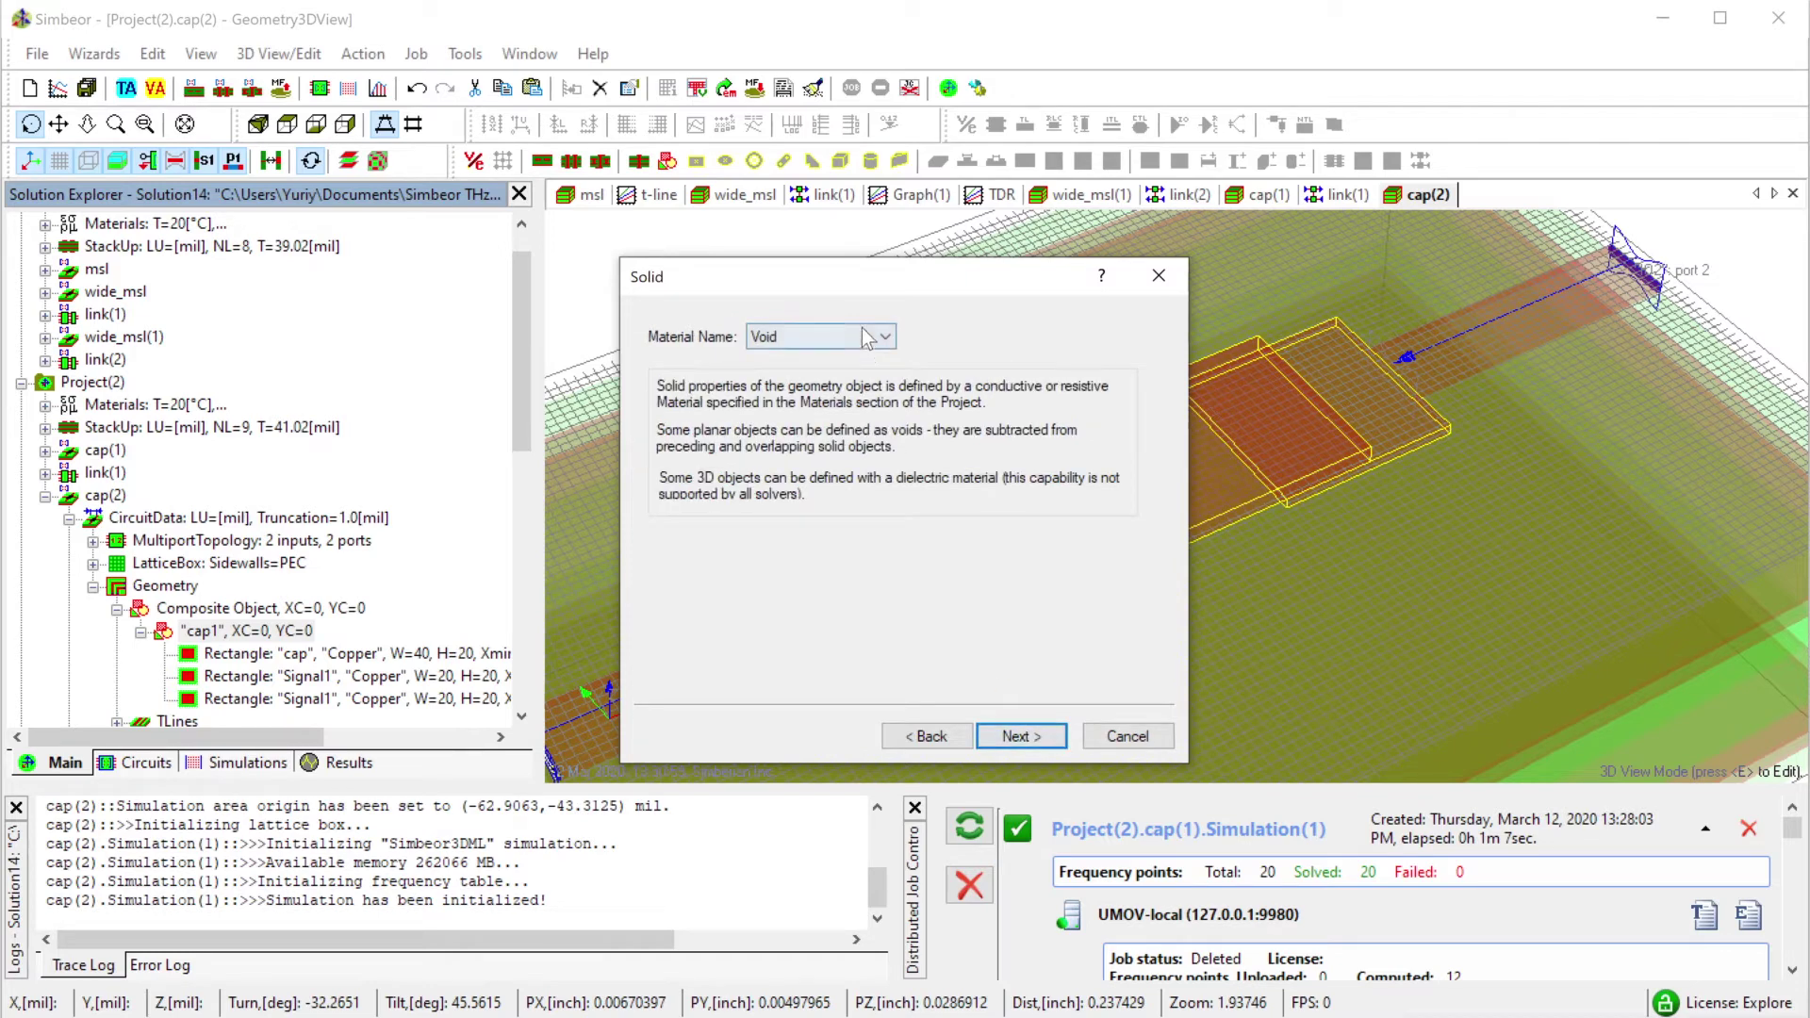
click(1027, 739)
Centre the void at 0,0 with X size 60 and Y size 30 mil, and create it.
click(698, 483)
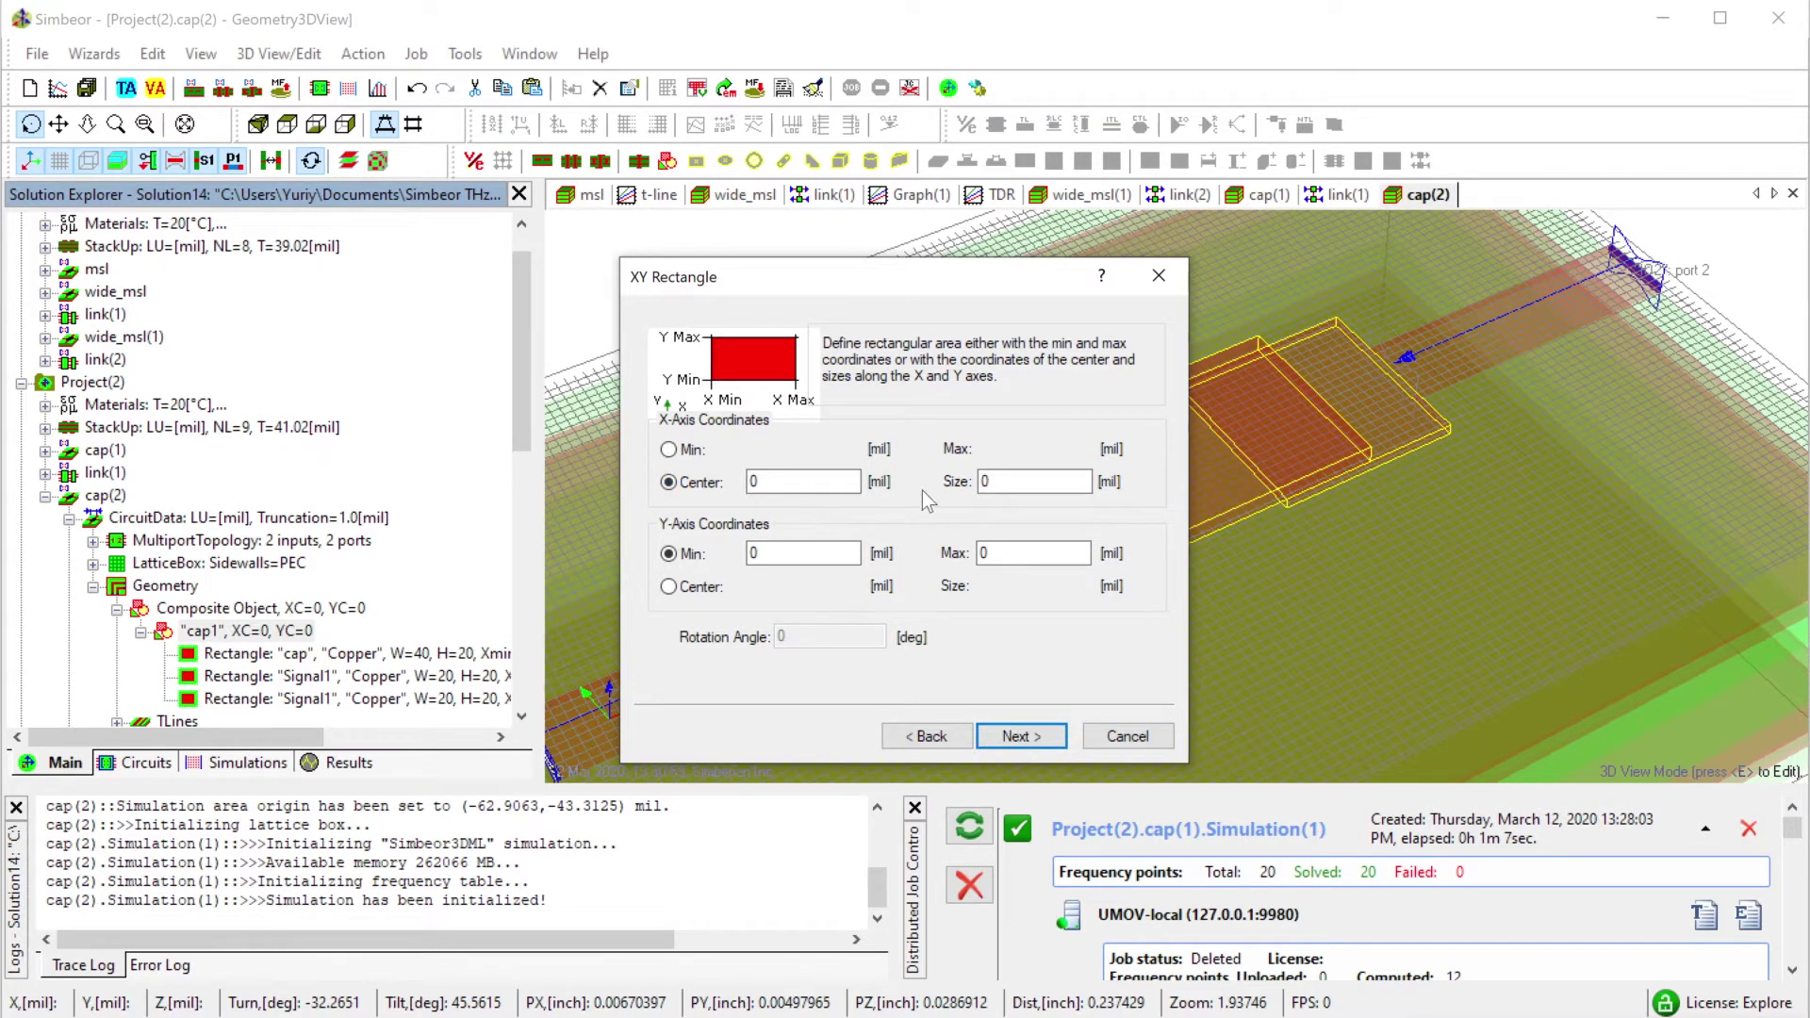
double_click(1034, 489)
text(60)
click(668, 587)
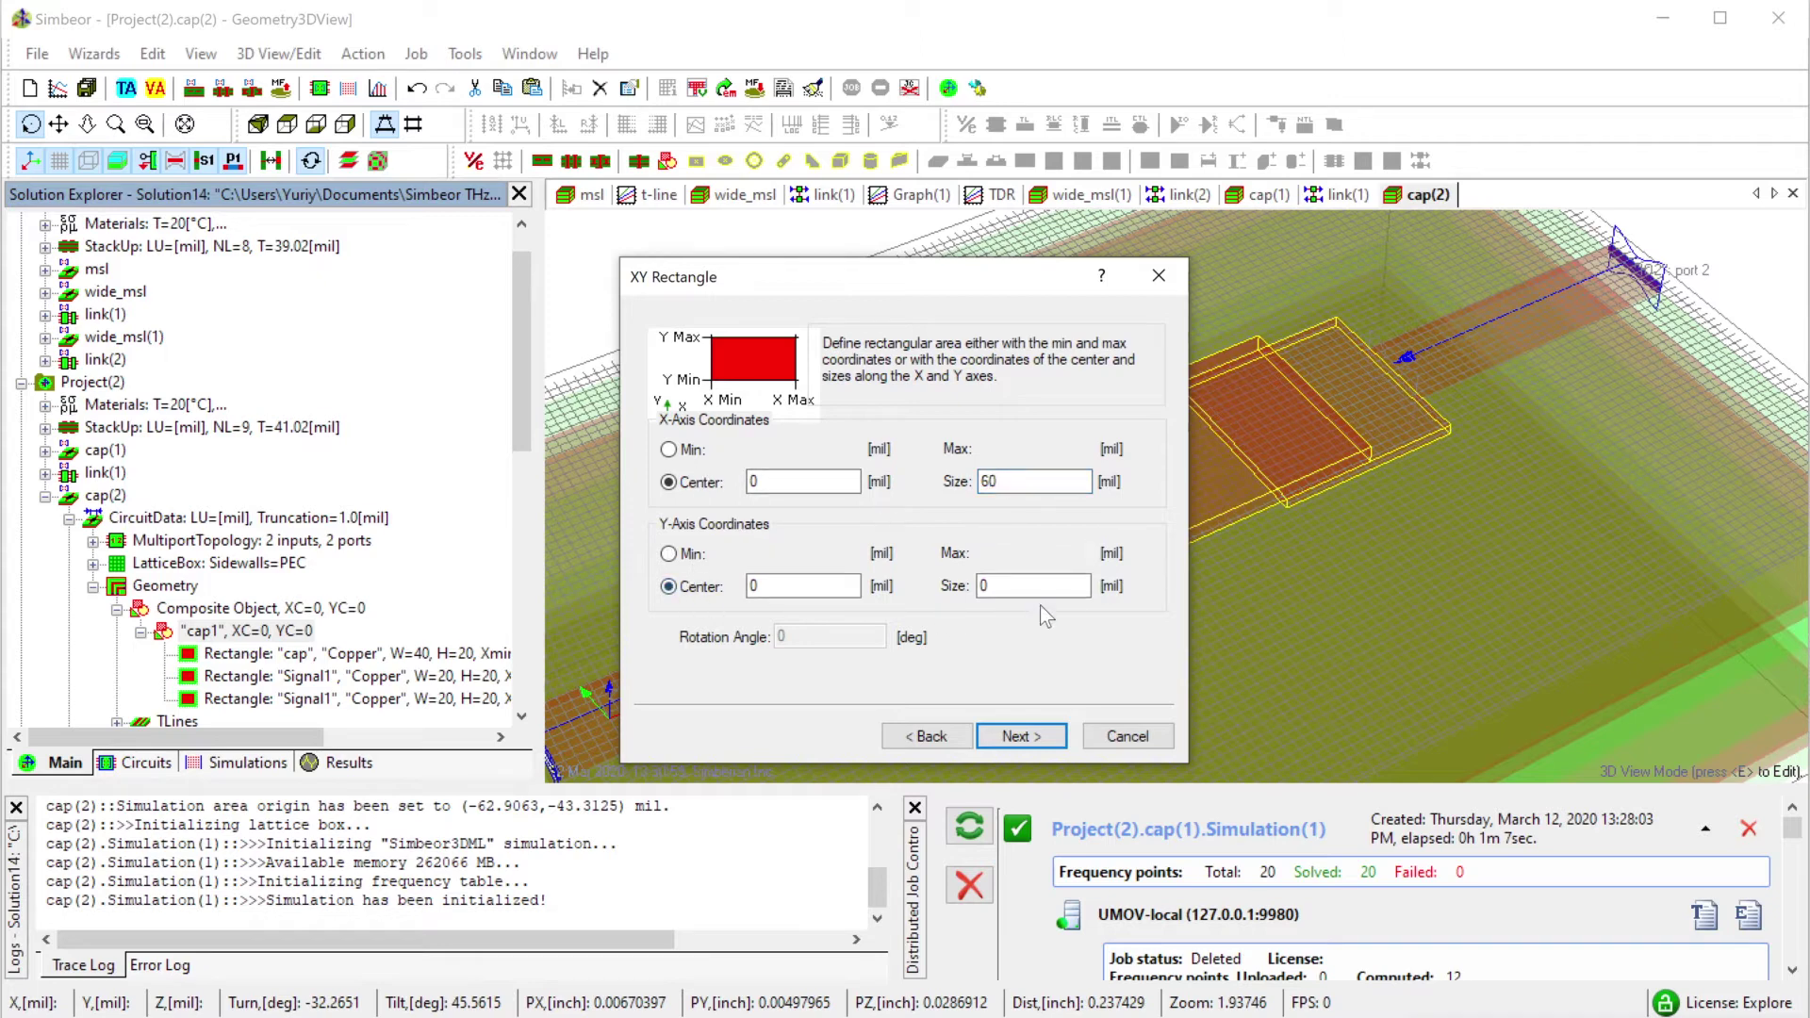
double_click(1034, 585)
click(1042, 739)
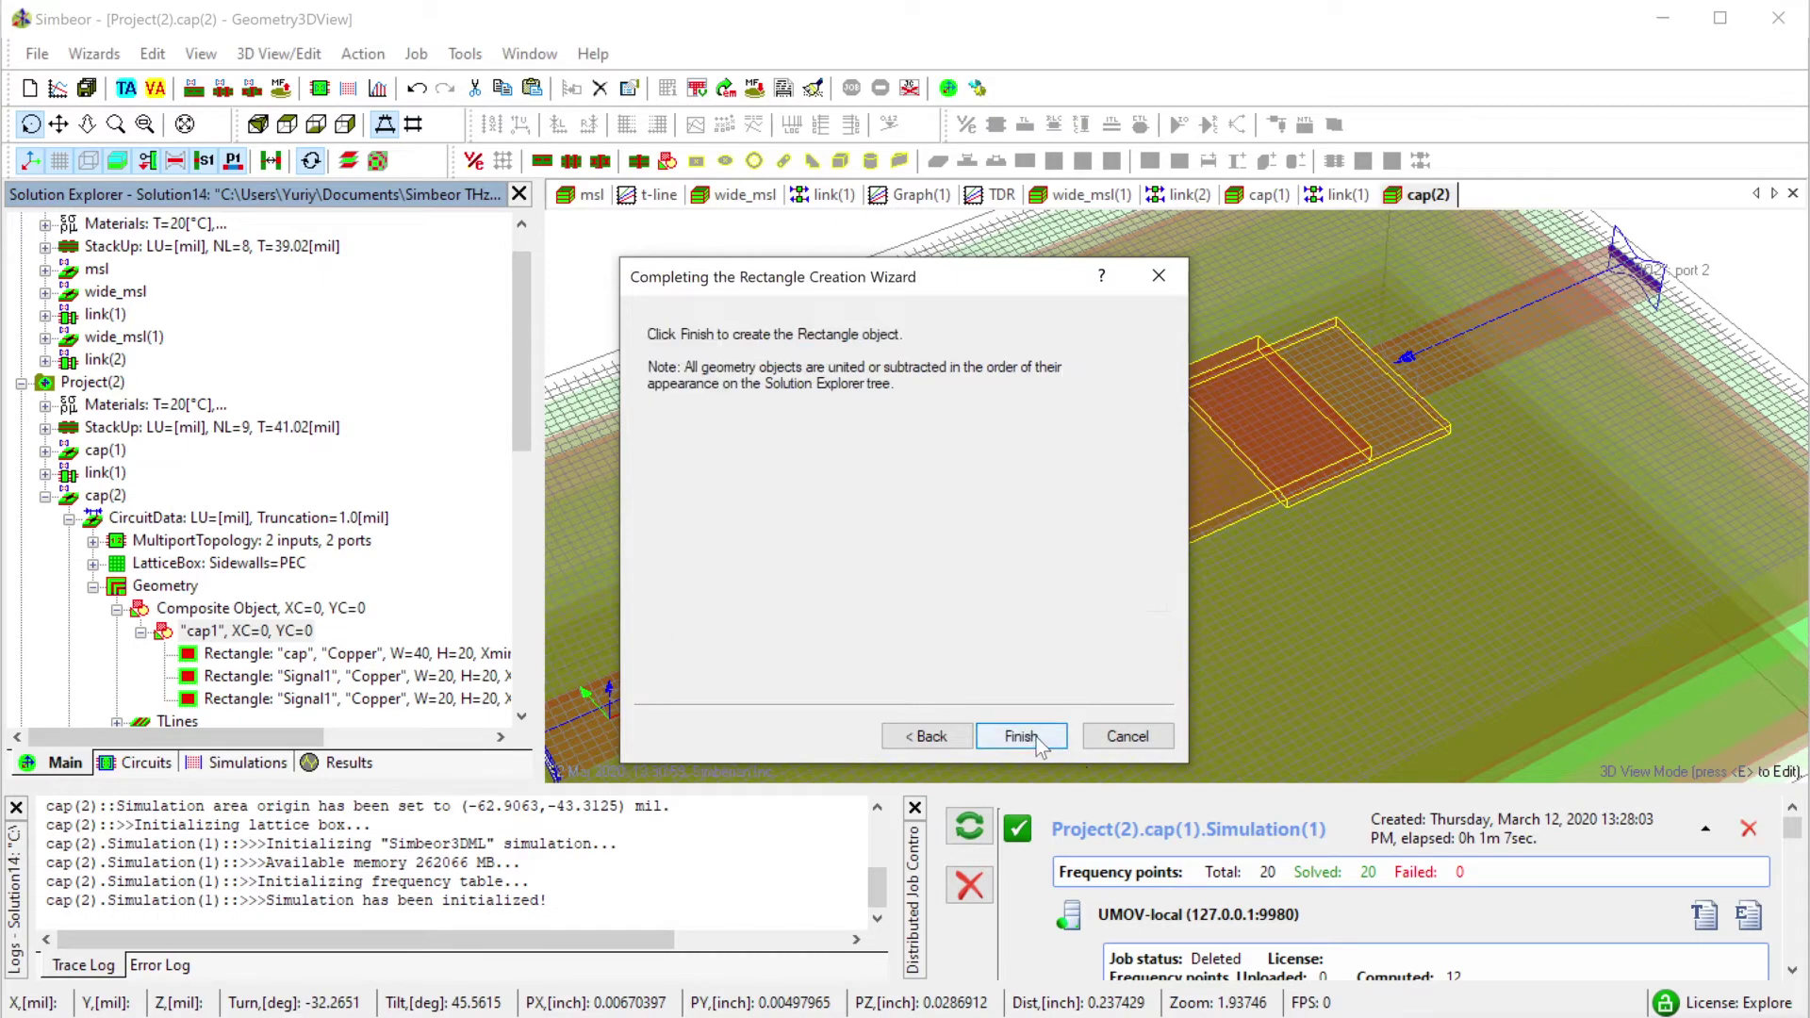
click(1040, 739)
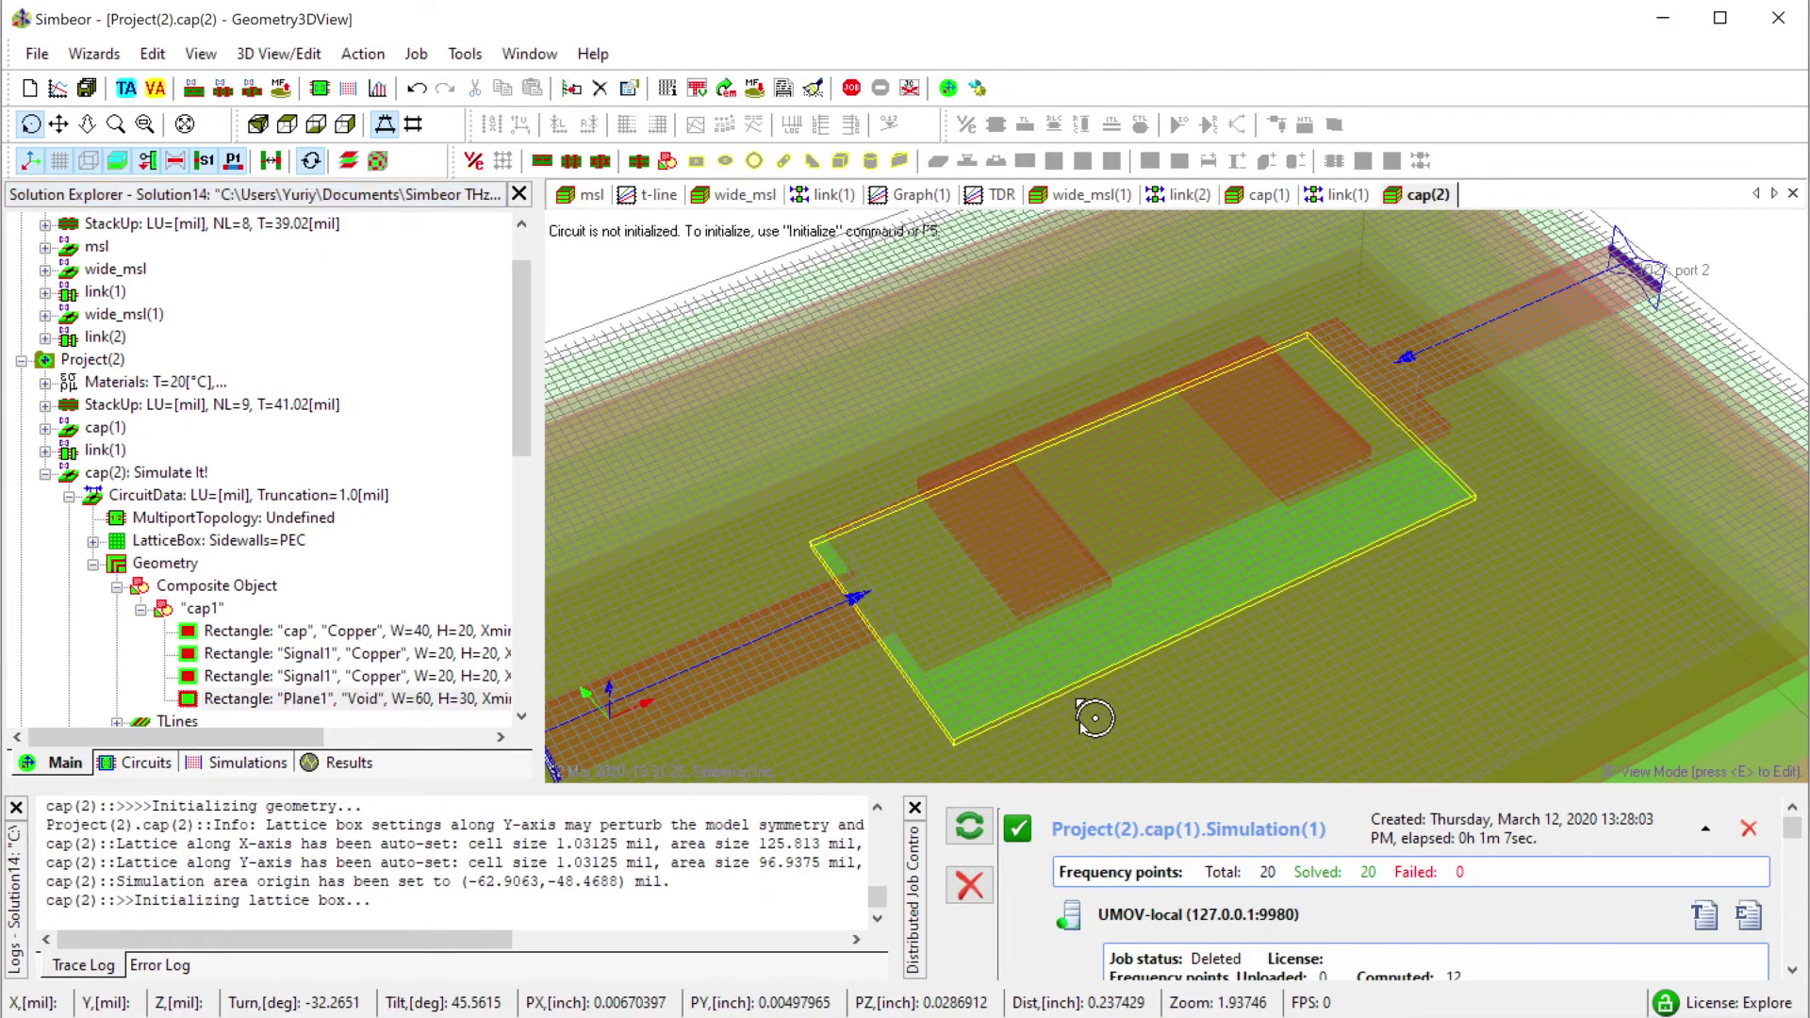
drag(1083, 719, 1301, 424)
Duplicate the Plane1 void rectangle and move the copy onto layer Plane2.
click(356, 698)
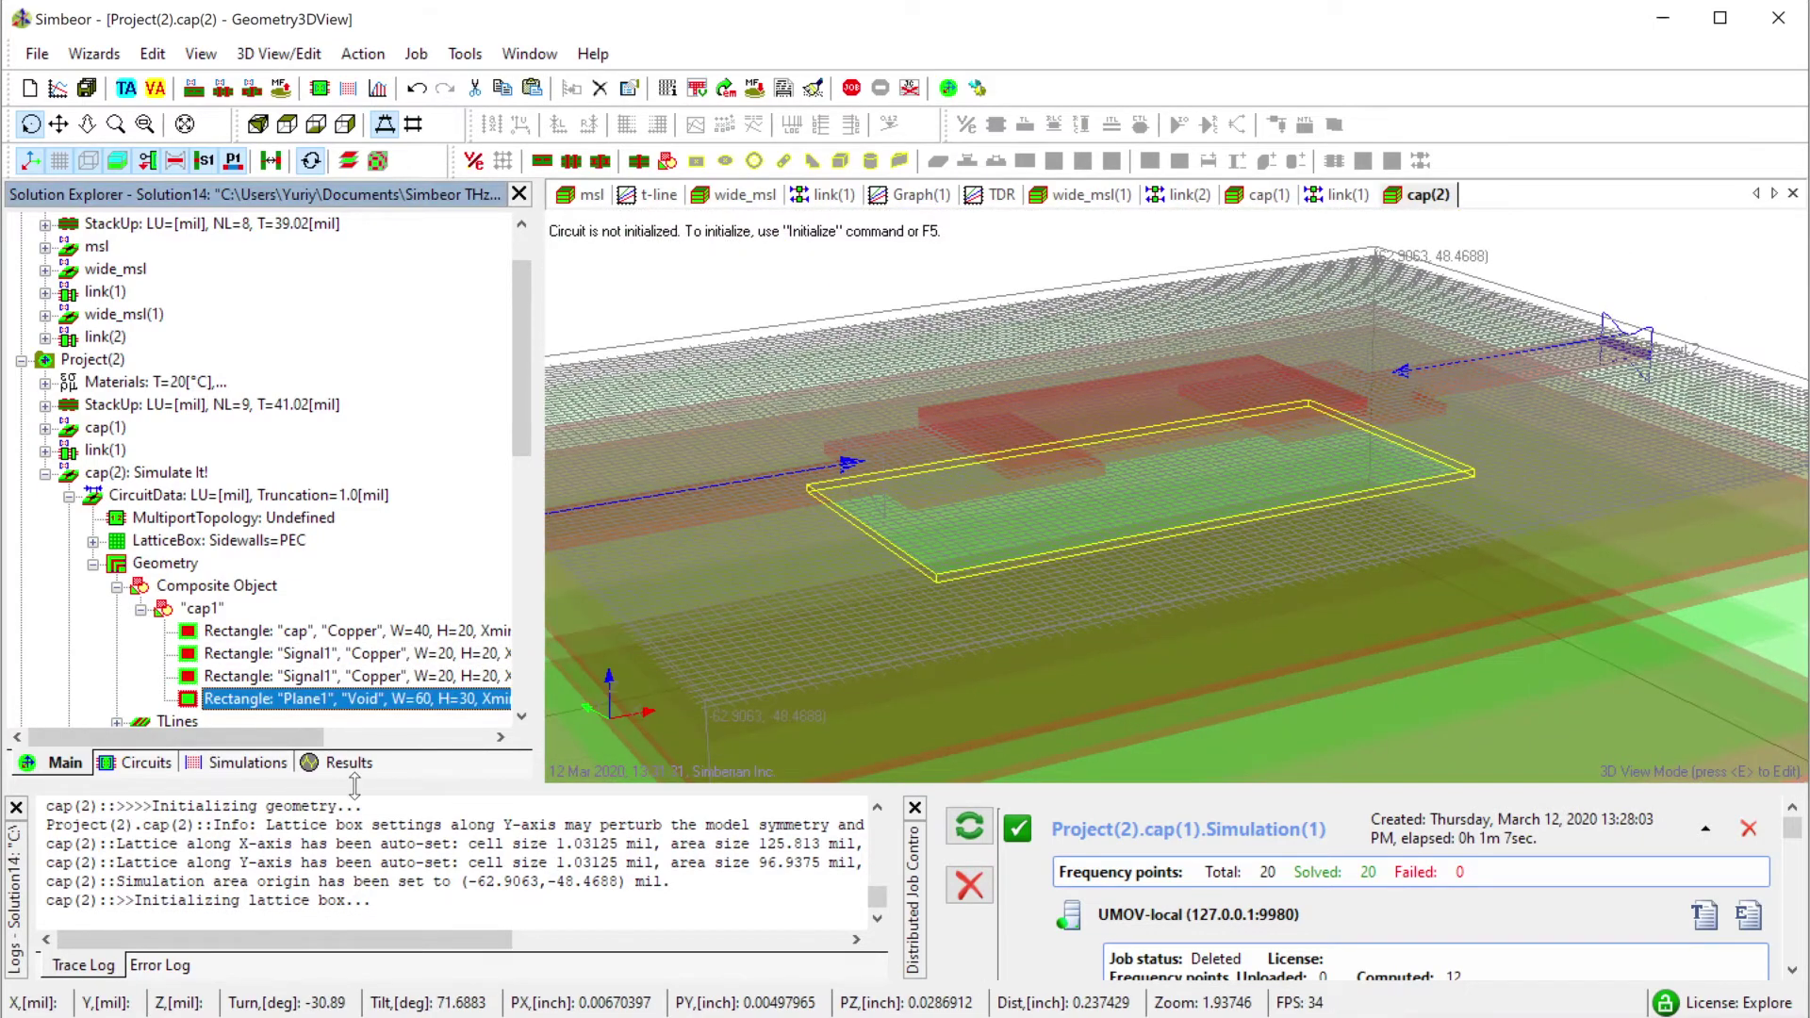
key(ctrl+c)
key(ctrl+v)
scroll(354, 686, down, 2)
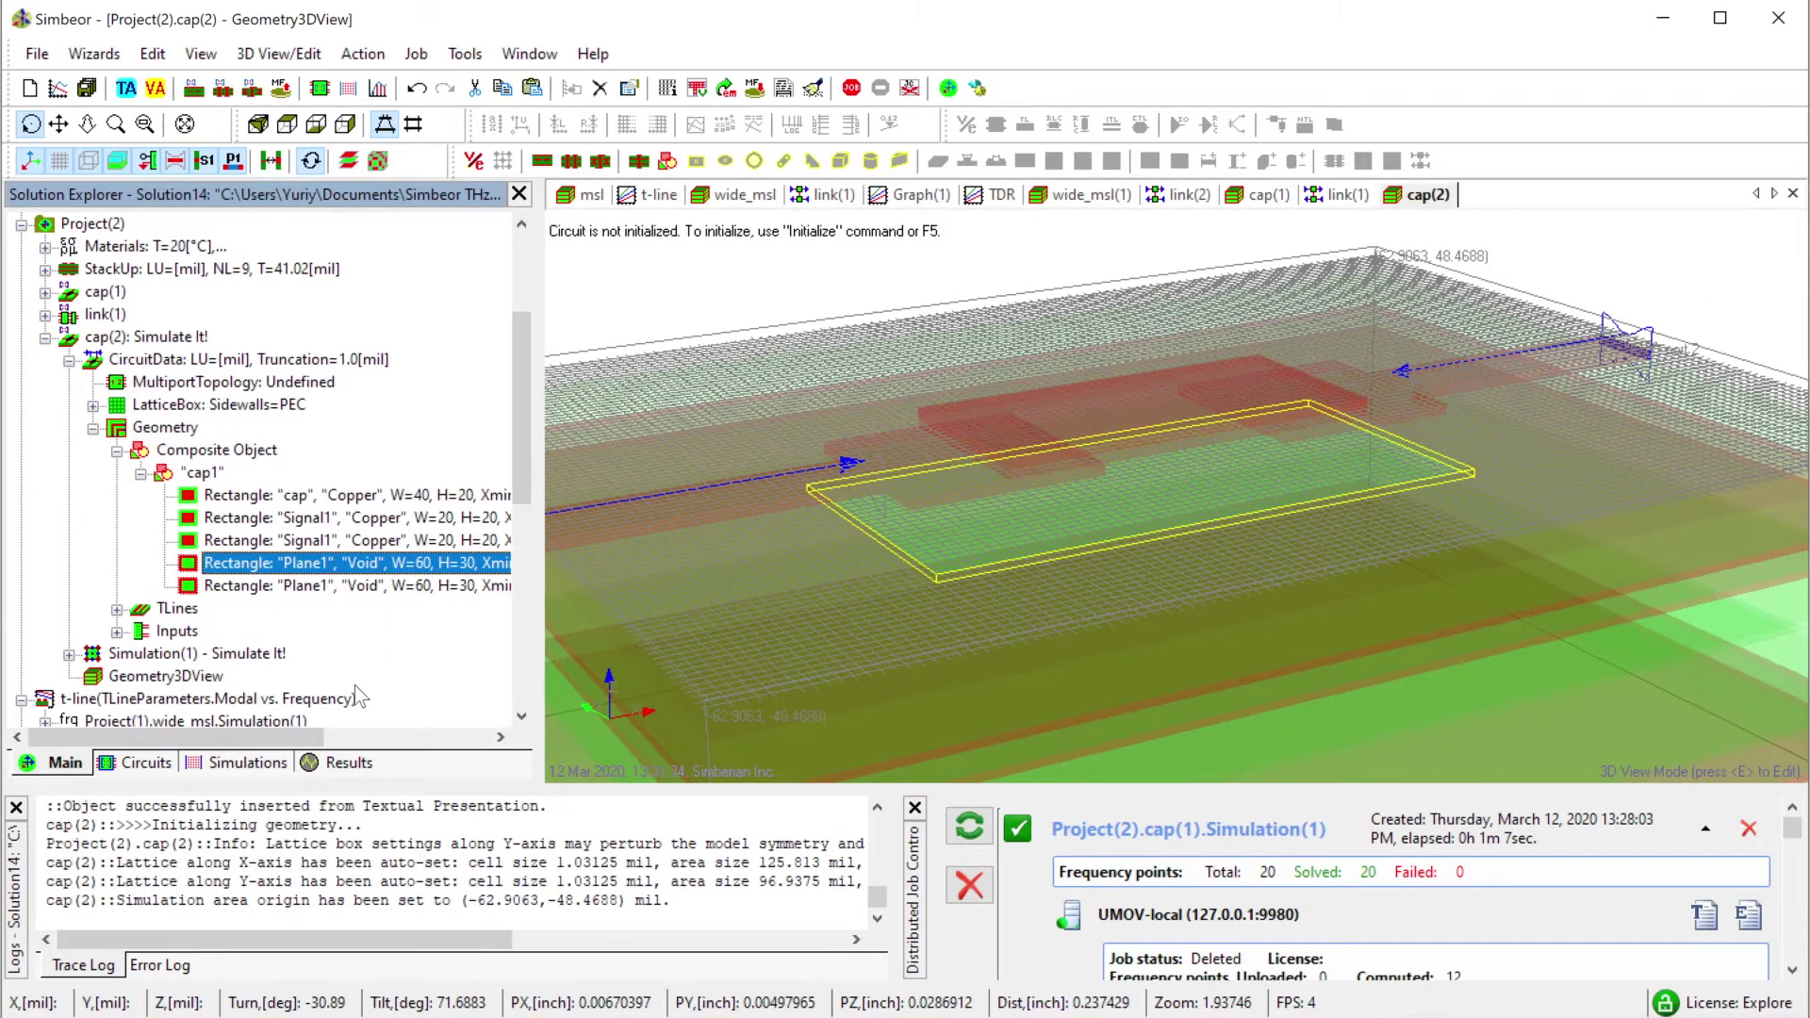
double_click(319, 588)
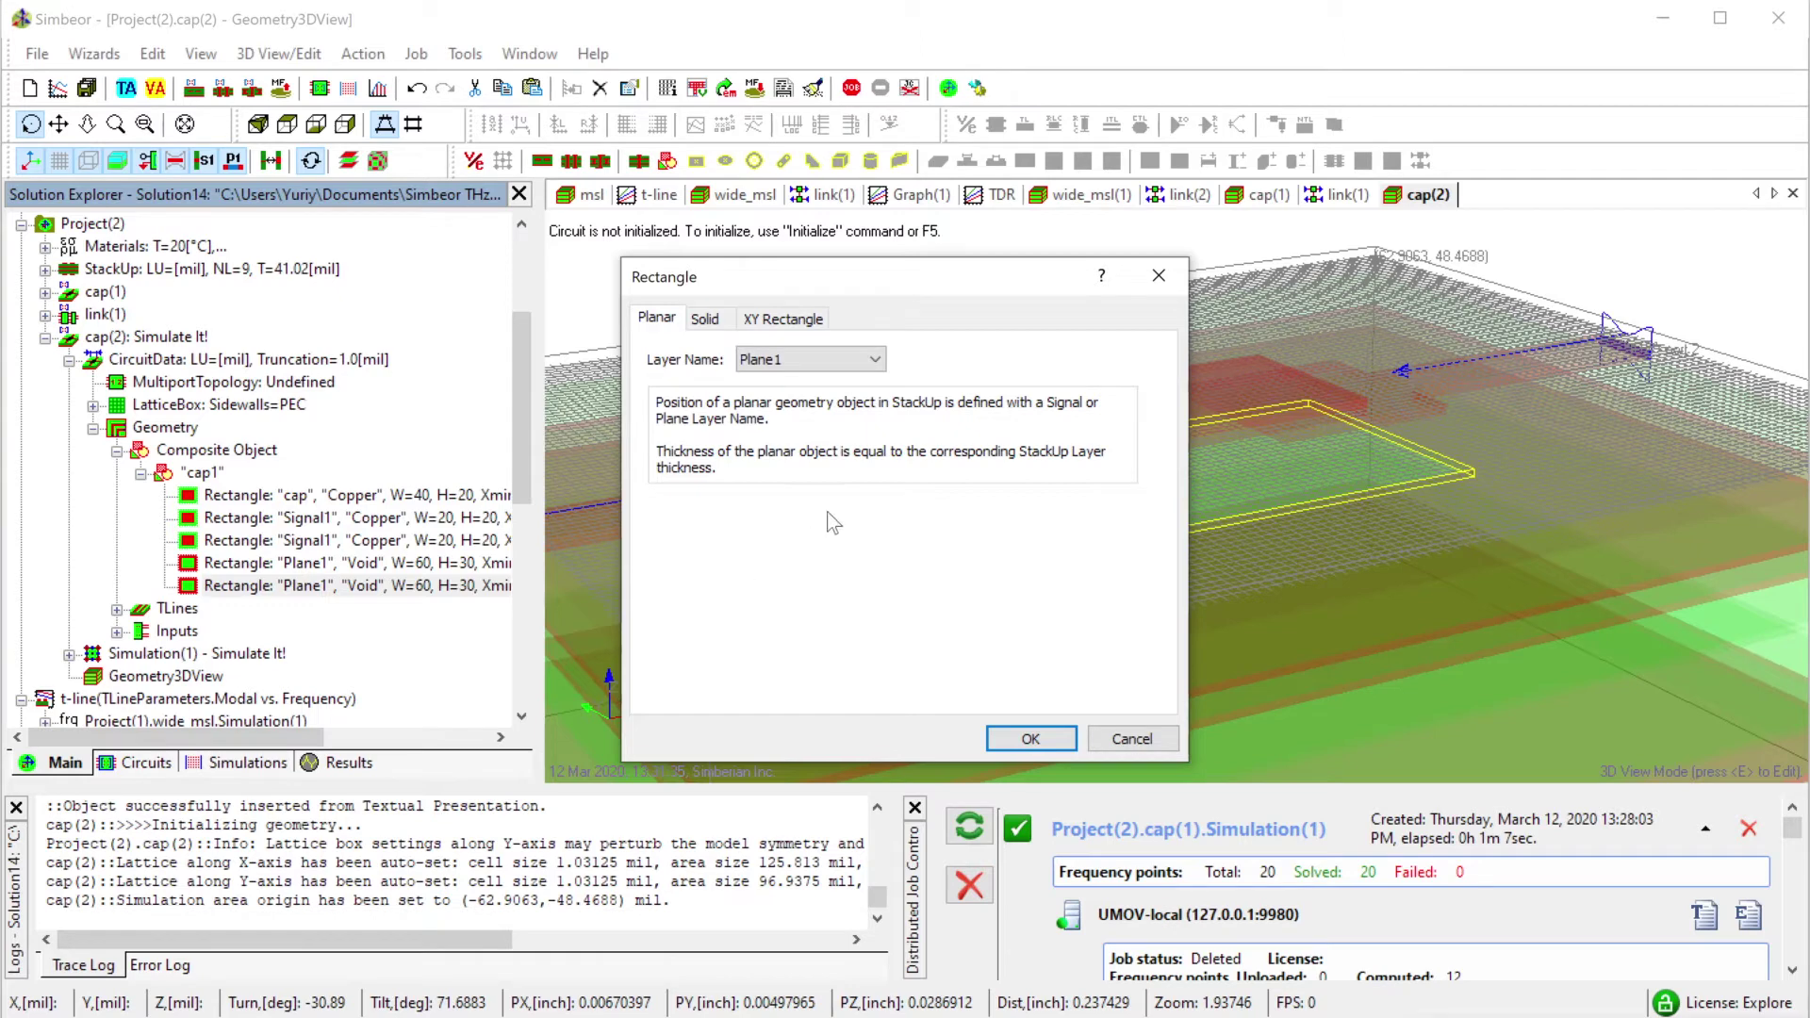
click(807, 358)
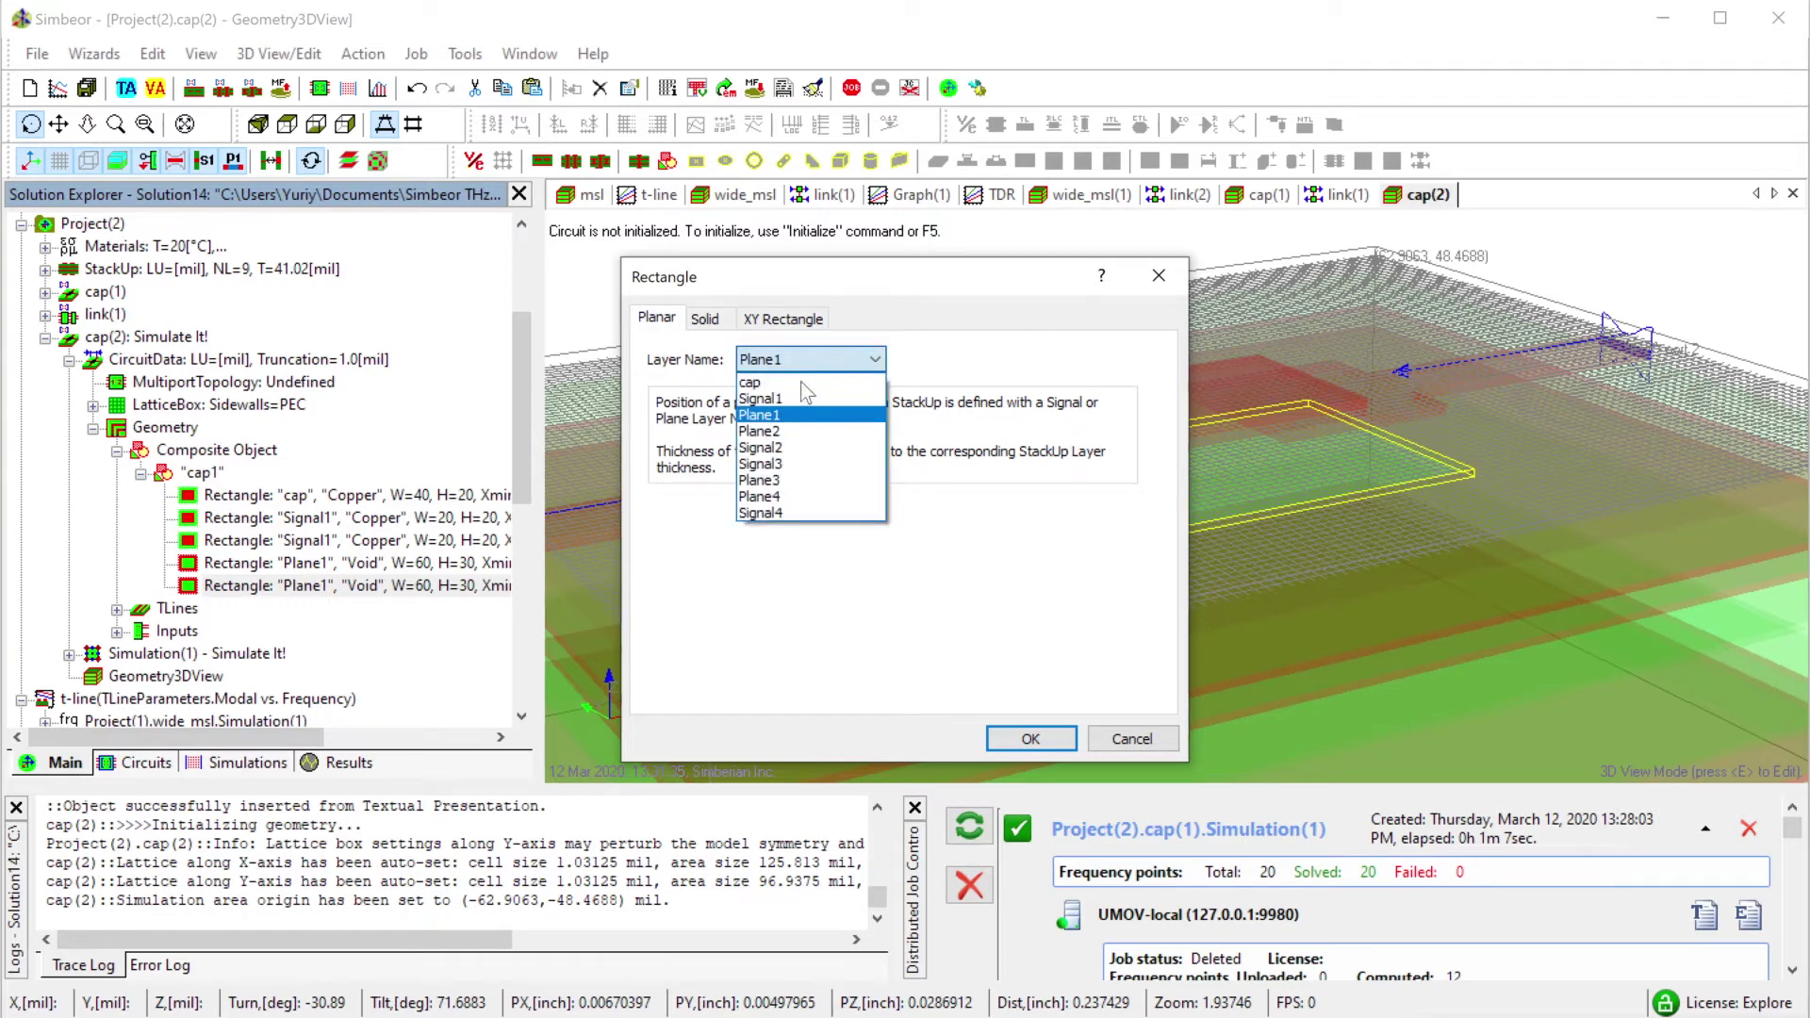
click(805, 431)
click(1030, 738)
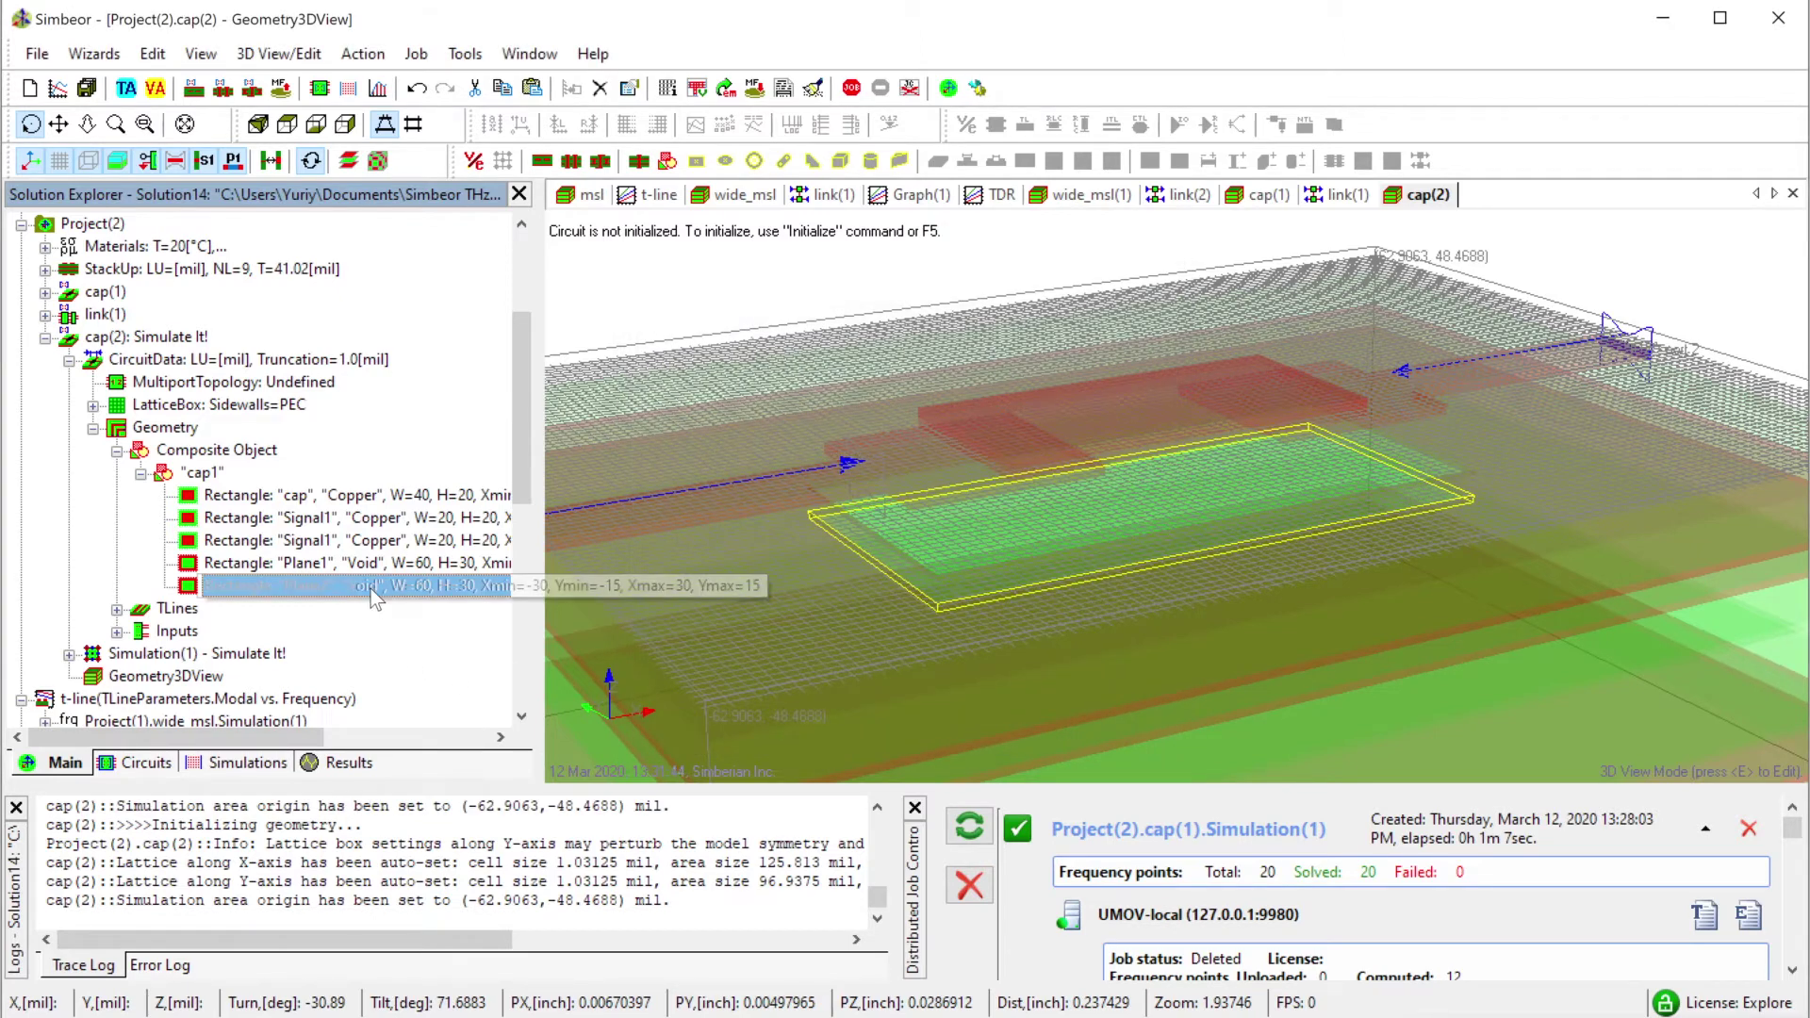
Reduce the Plane2 void's Y size to 25 mil.
double_click(377, 585)
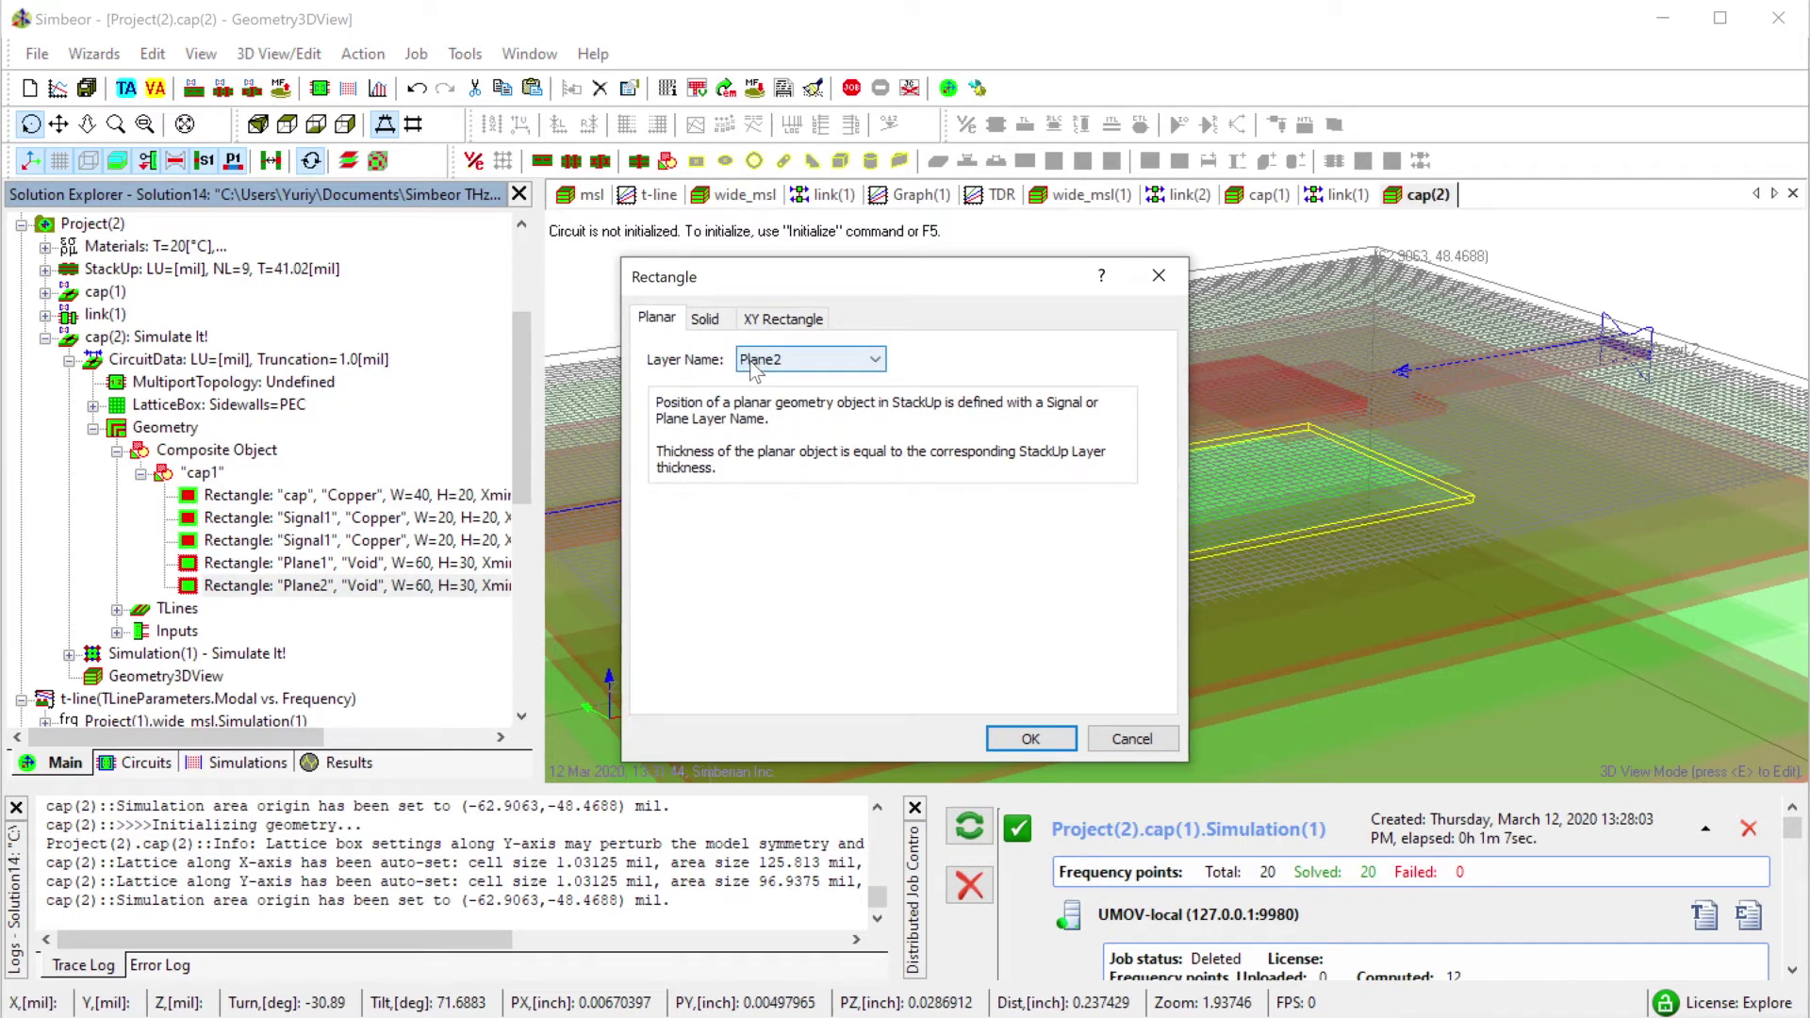
click(773, 326)
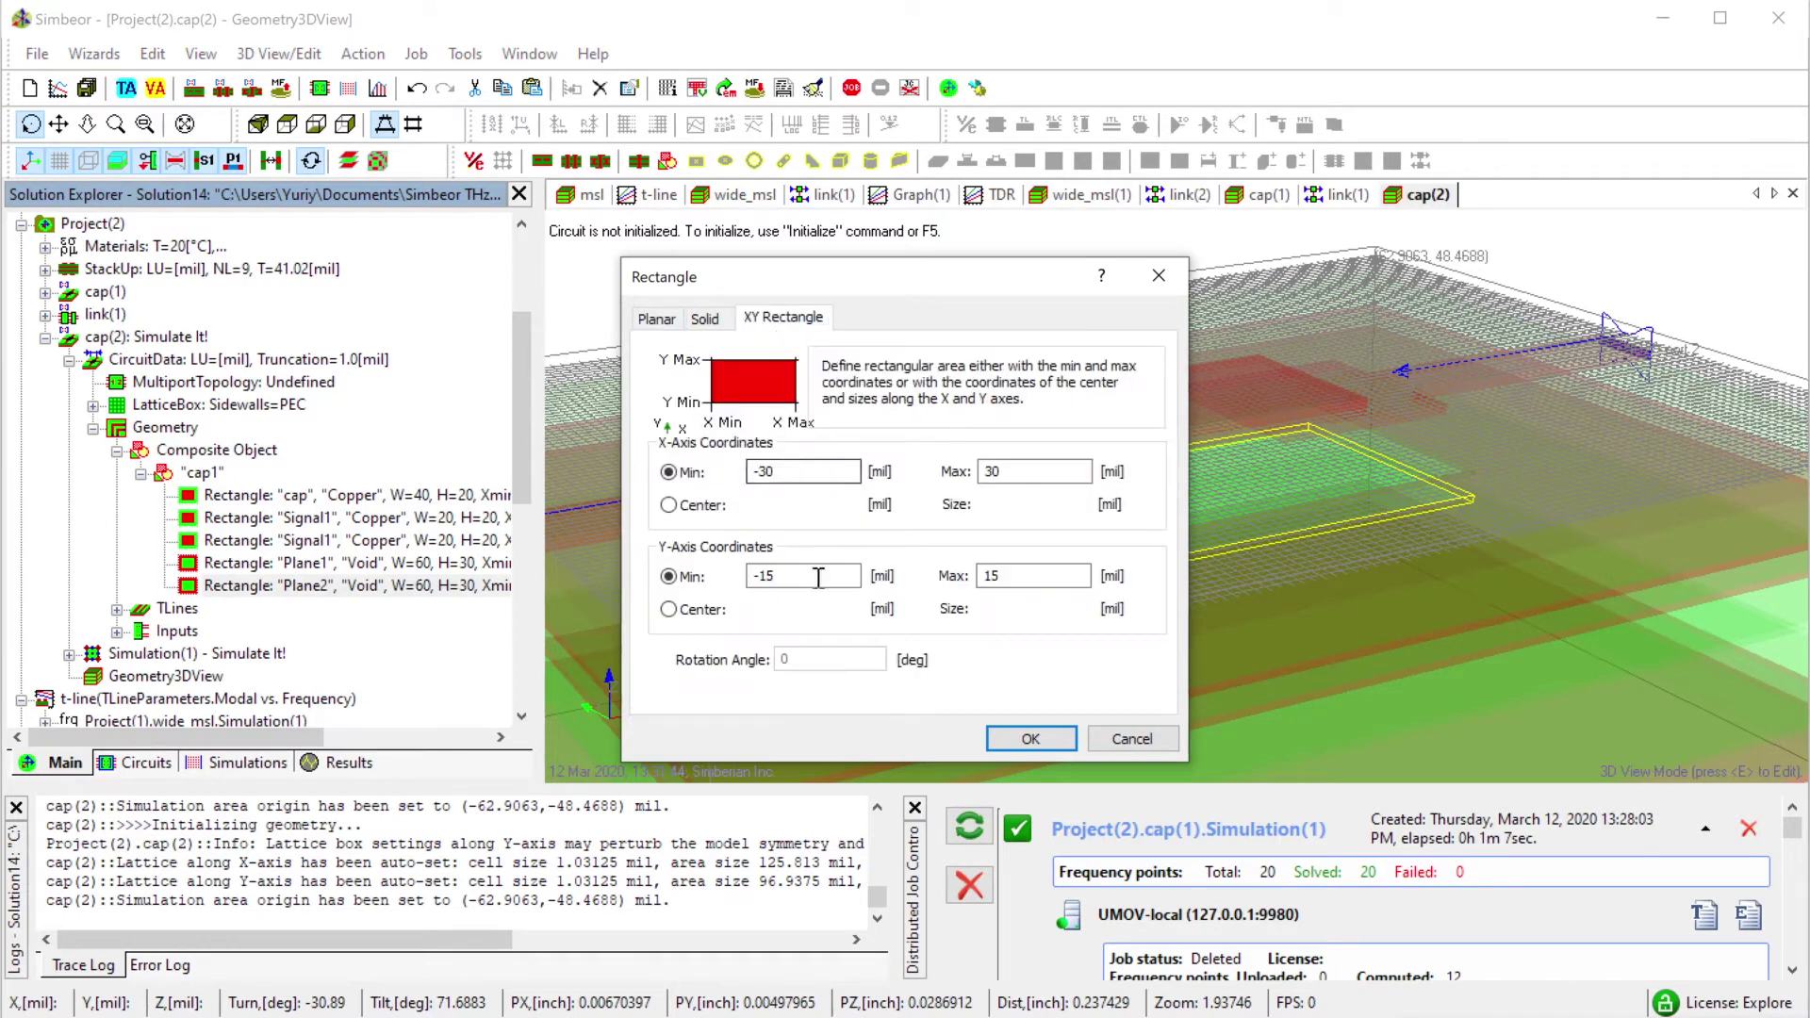
click(720, 610)
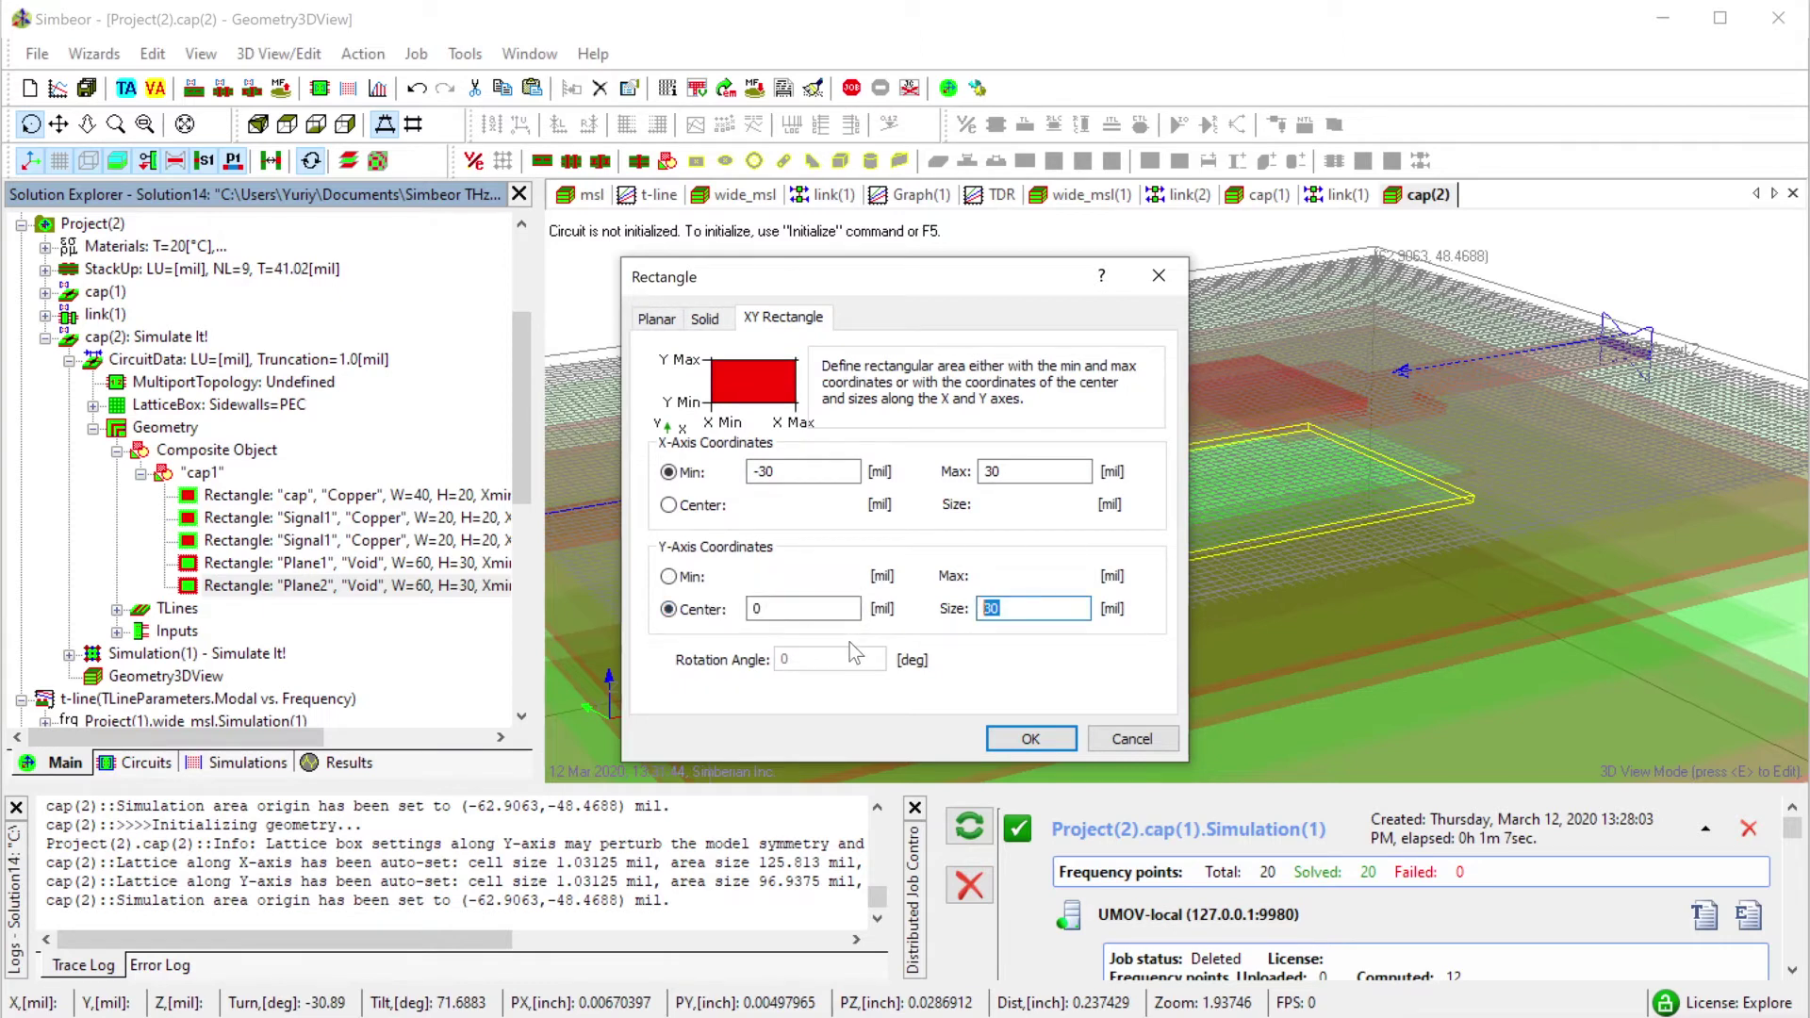
text(25)
click(1031, 738)
drag(1099, 646, 716, 678)
Accept the cap(2) Simulation(1) options unchanged.
click(146, 657)
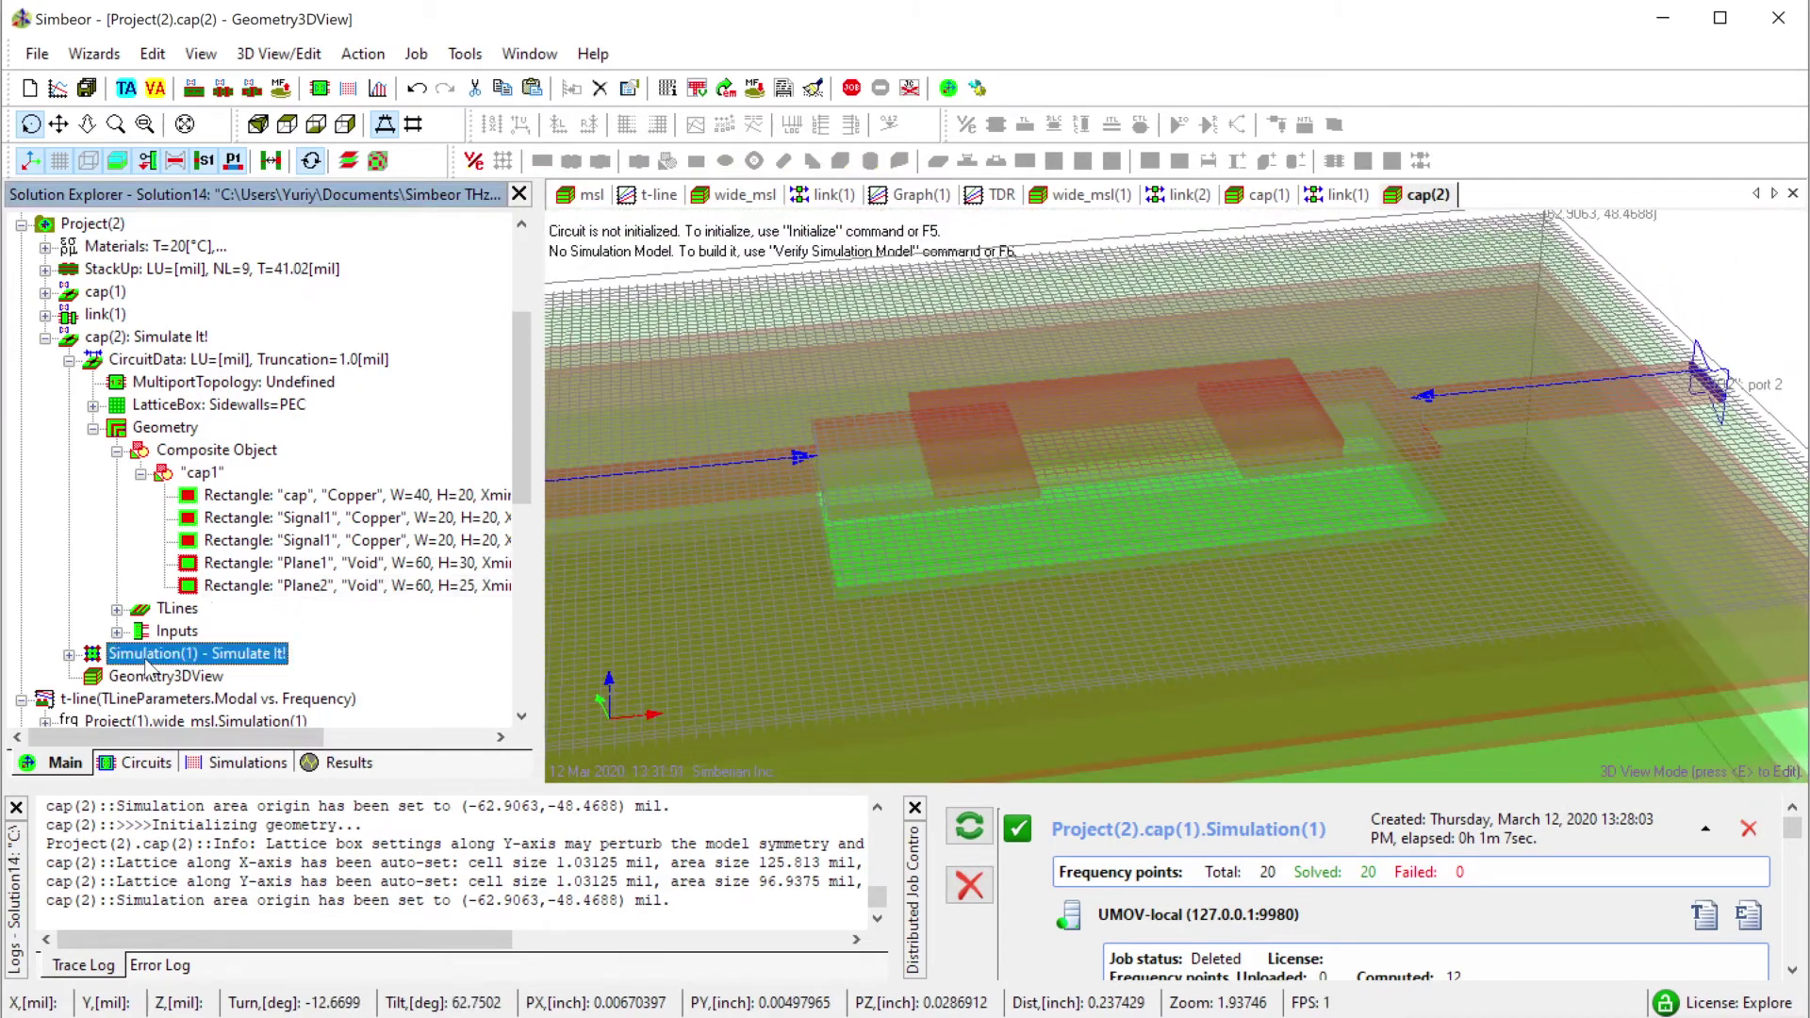
double_click(147, 660)
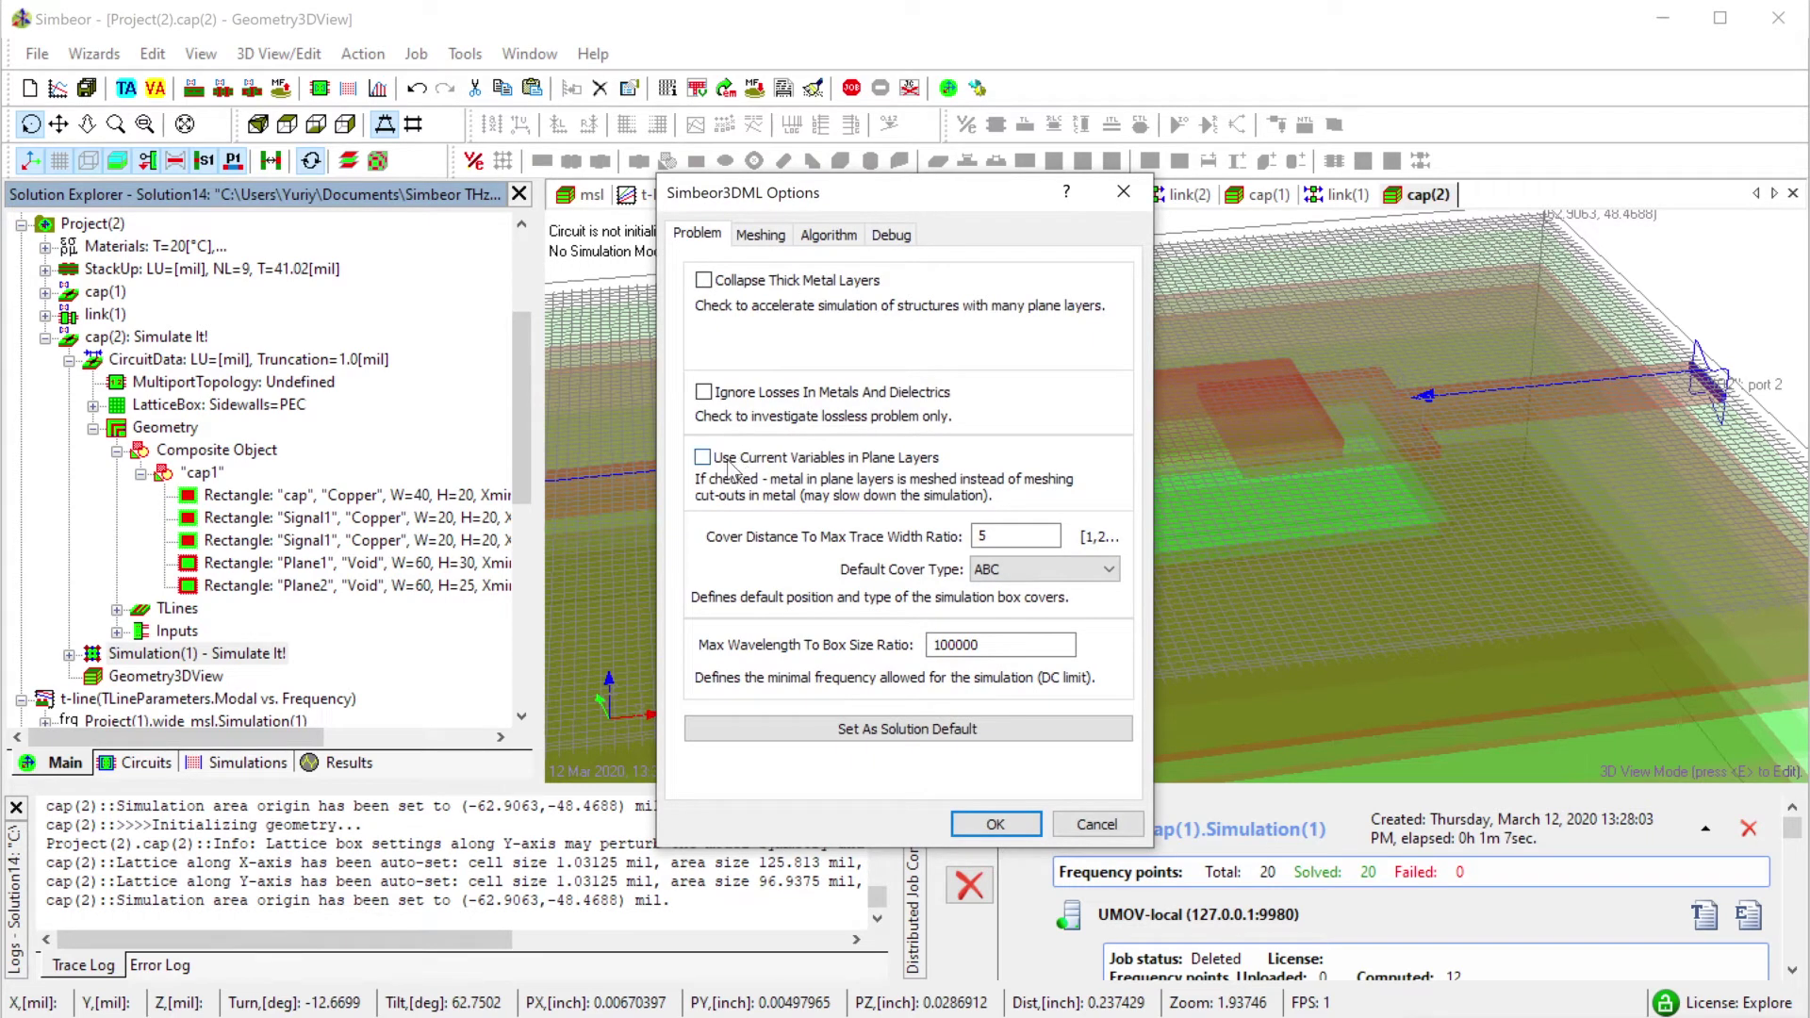
click(997, 824)
Set the LatticeBox sidewall margin multiplier to 2, giving a 92.8125 by 63.9375 mil area.
double_click(176, 408)
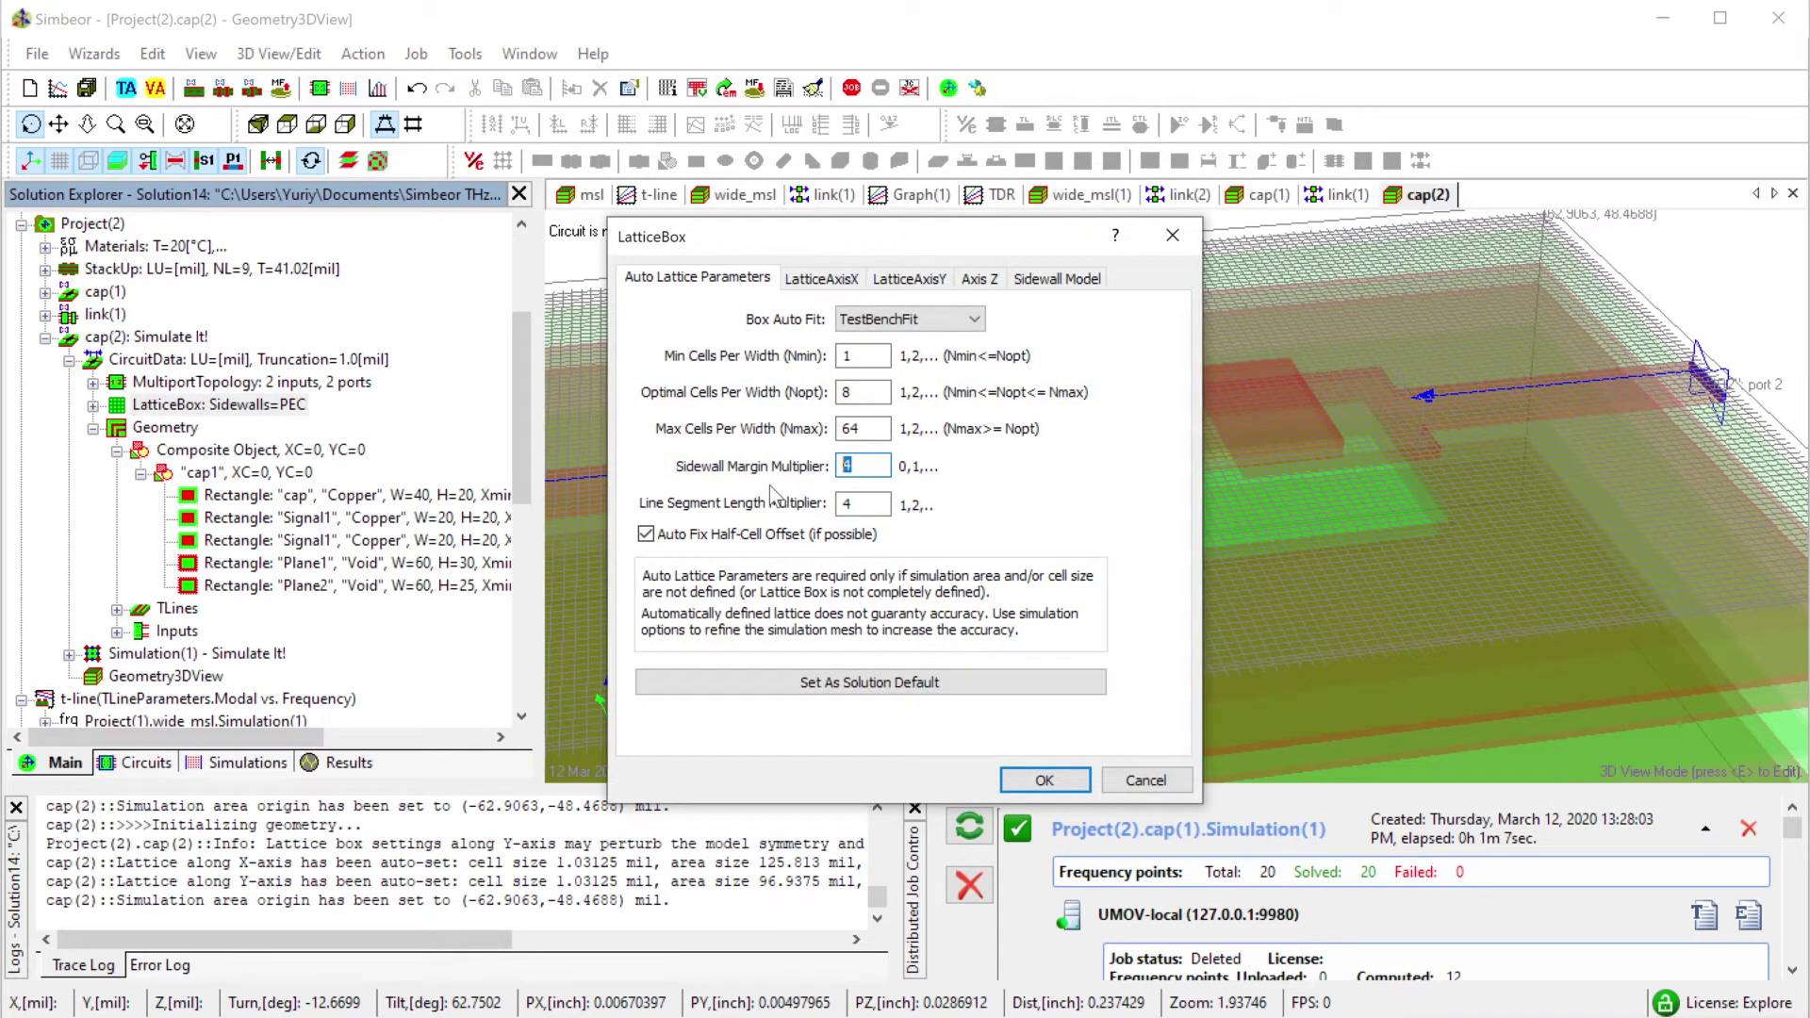
text(2)
click(1044, 780)
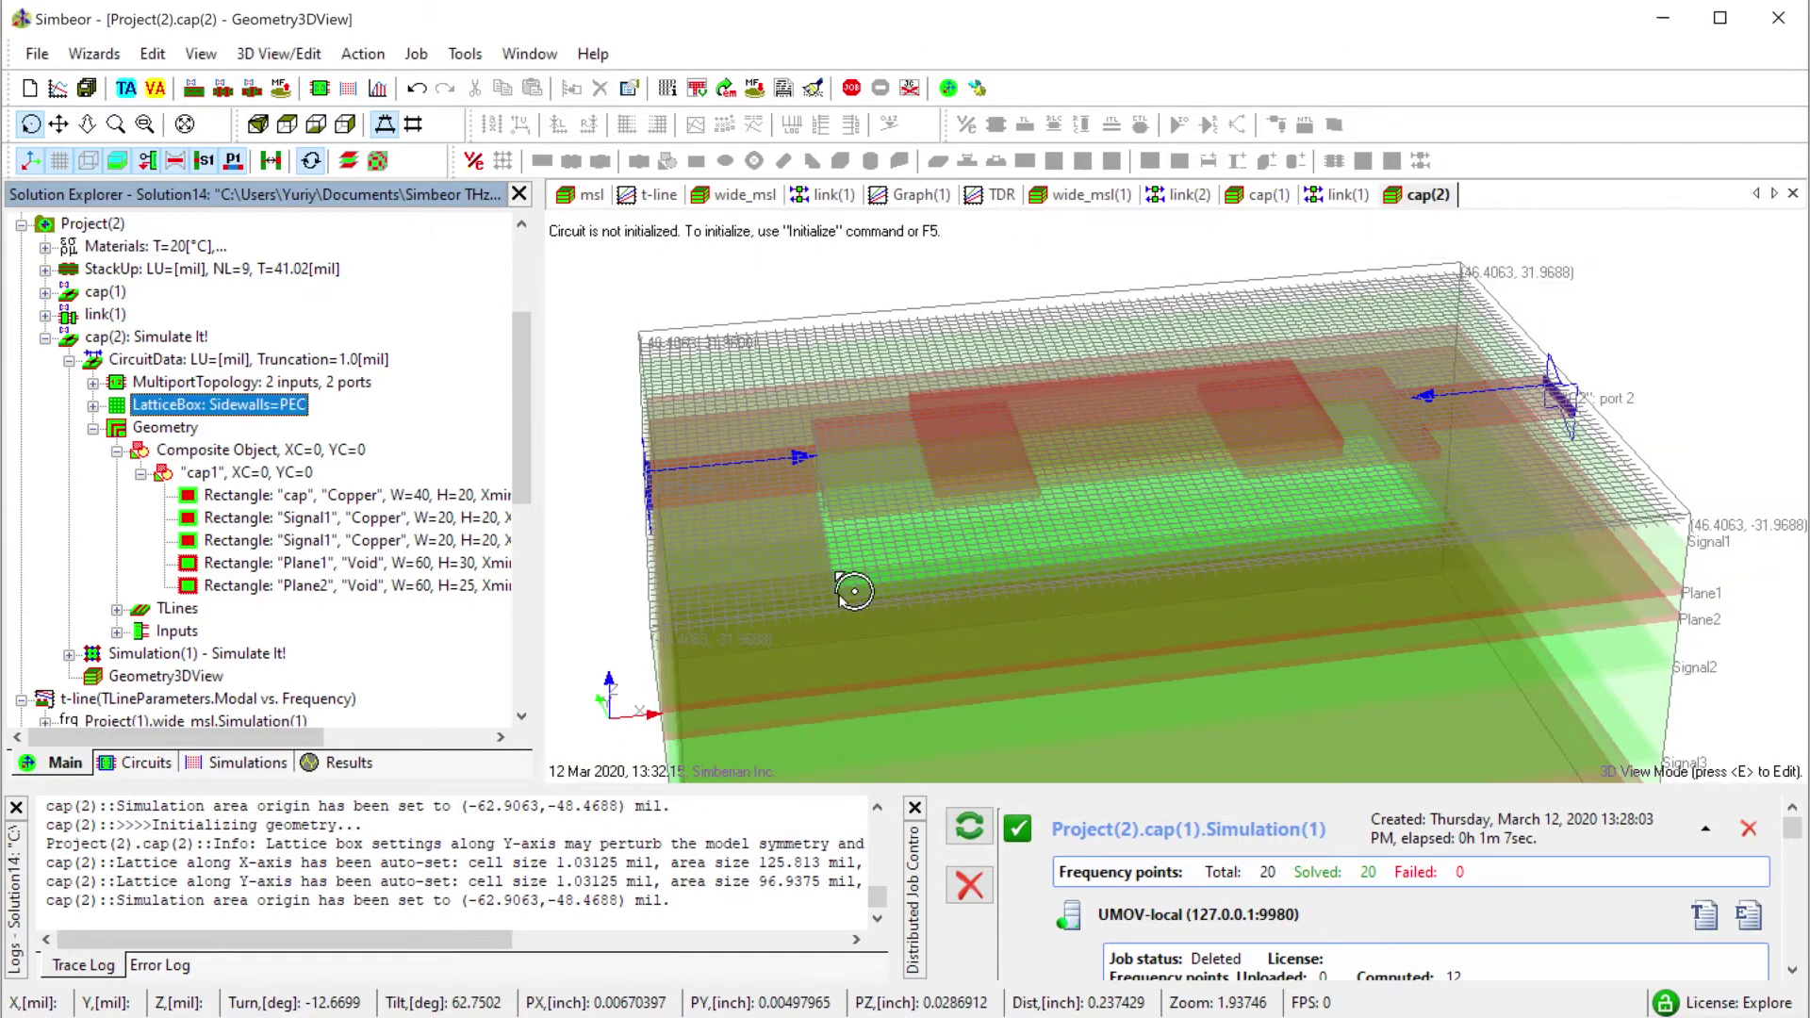
drag(1229, 628, 1031, 439)
click(151, 656)
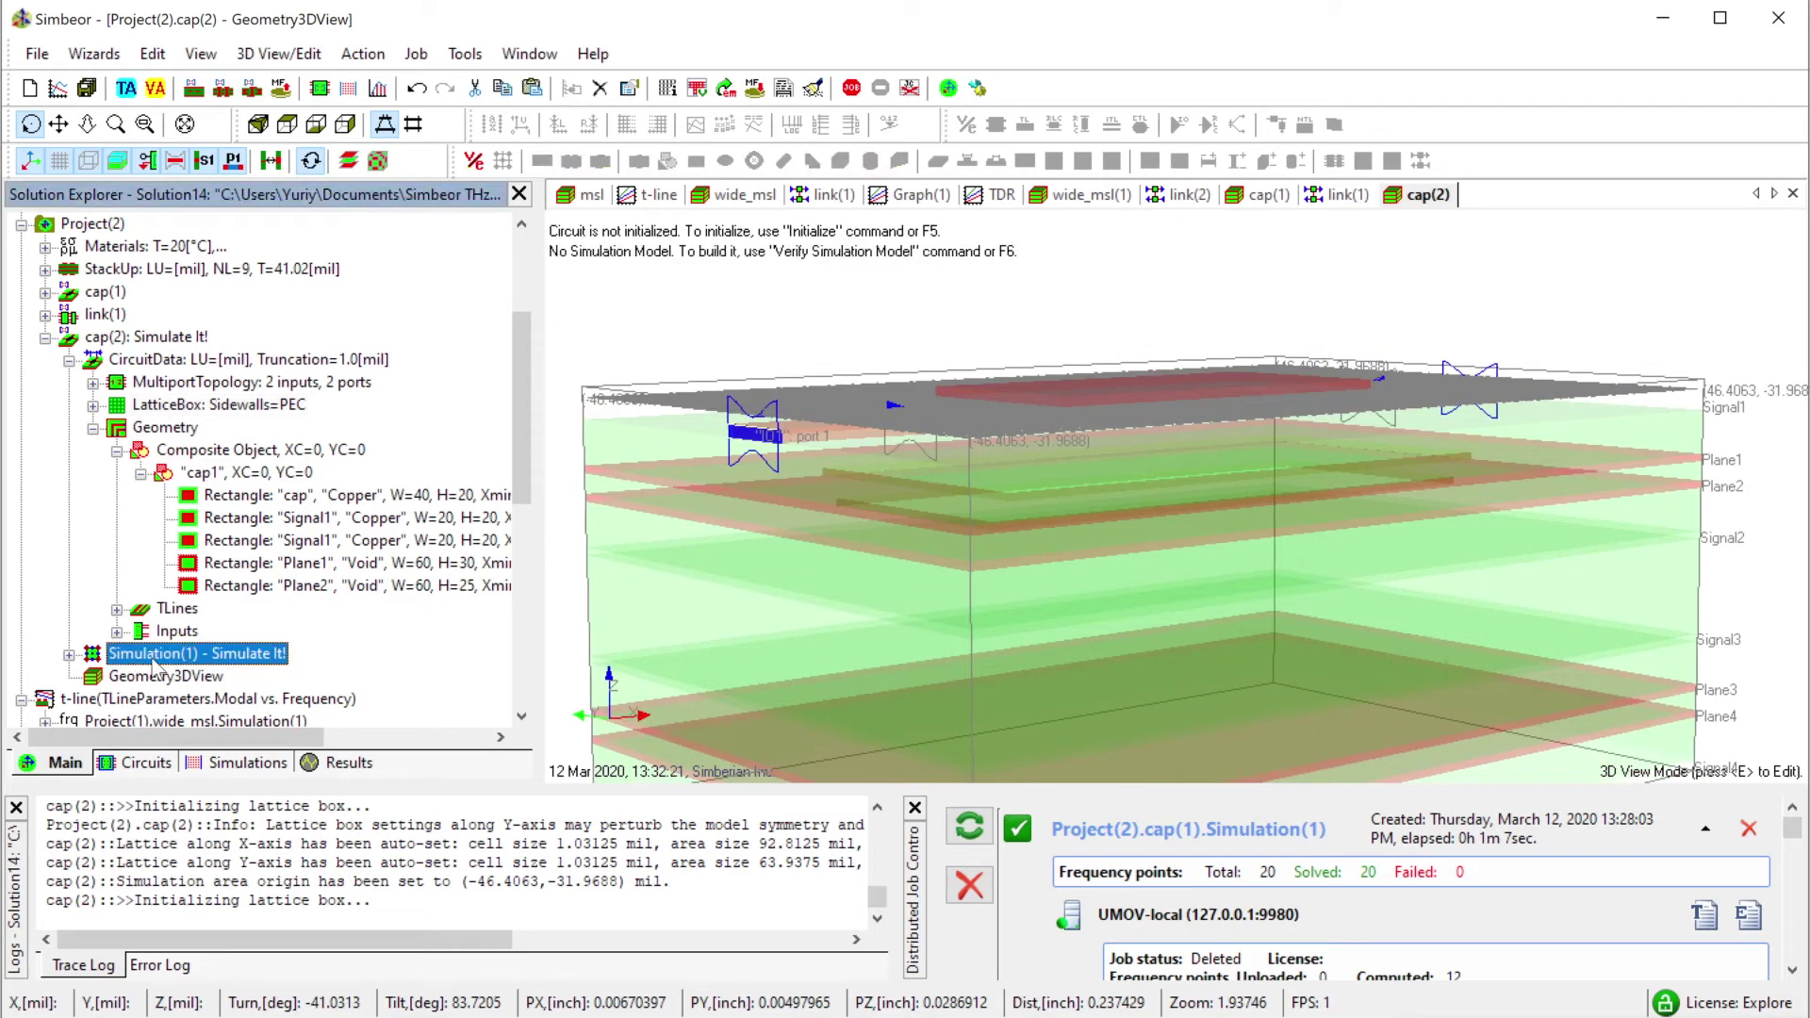
Verify the cap(2) mesh with F6, launch its 11-point simulation, and return to Graph(1).
key(F6)
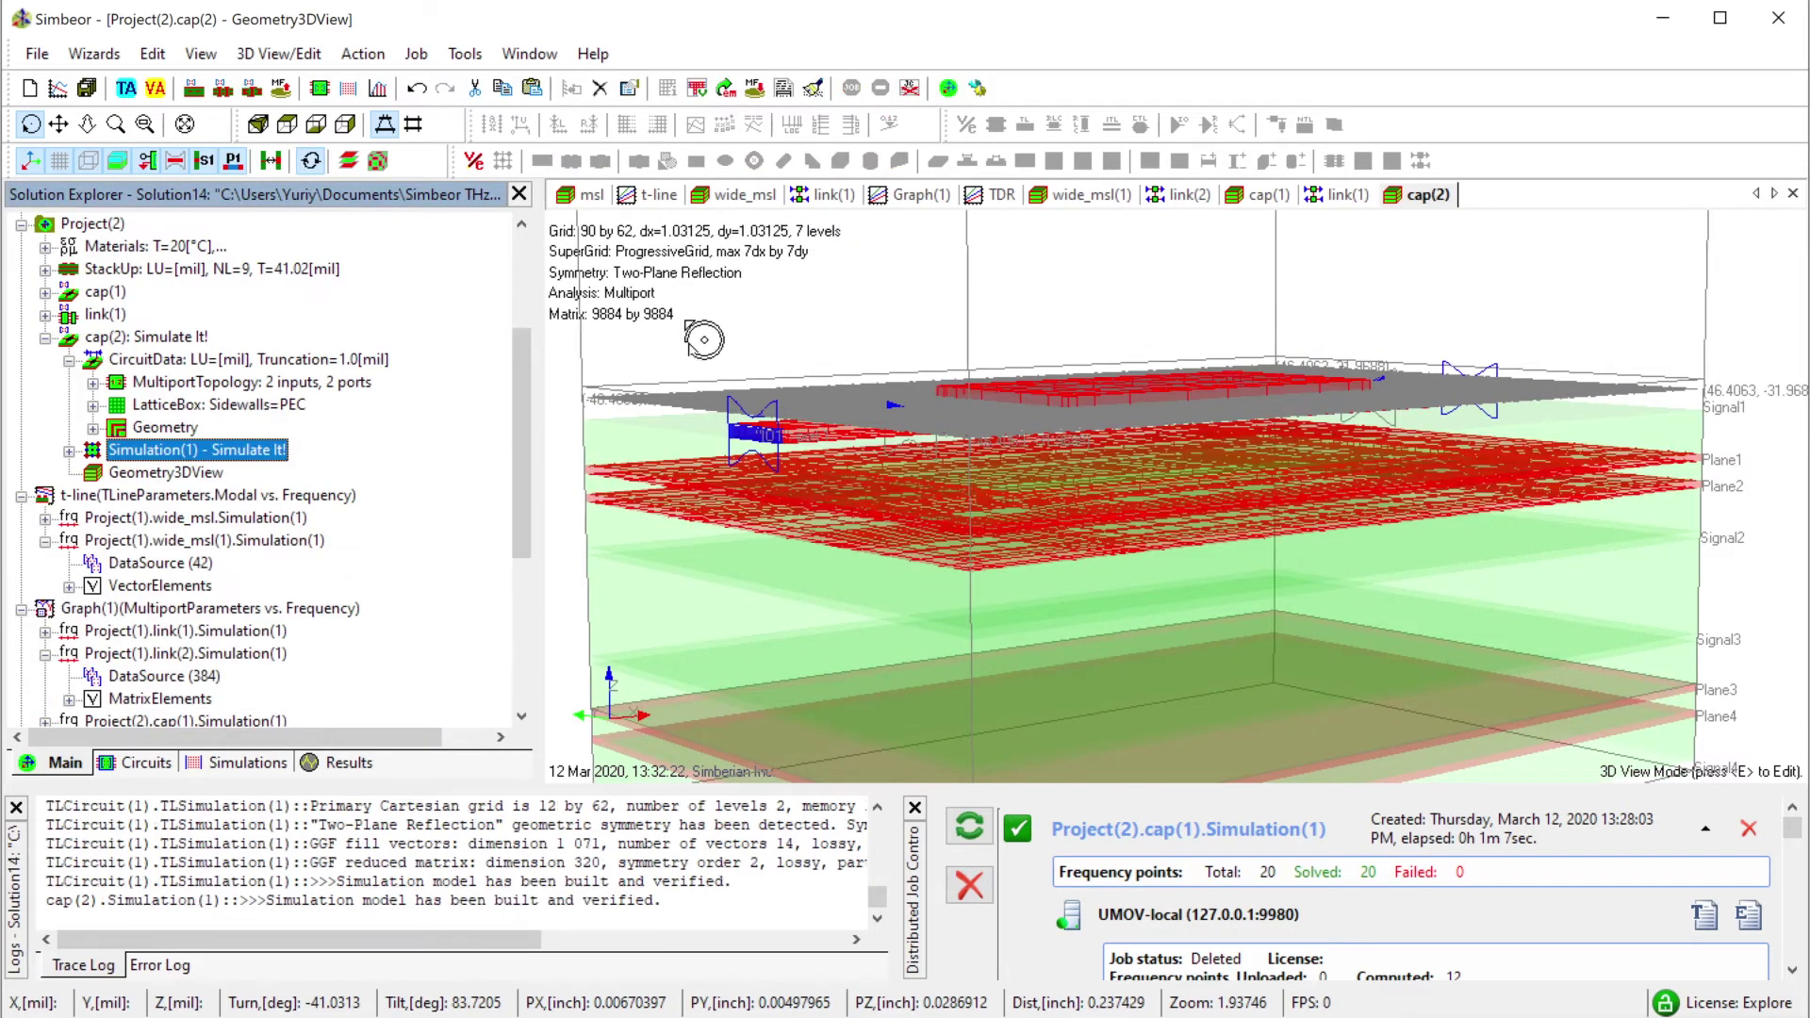
drag(765, 487, 816, 517)
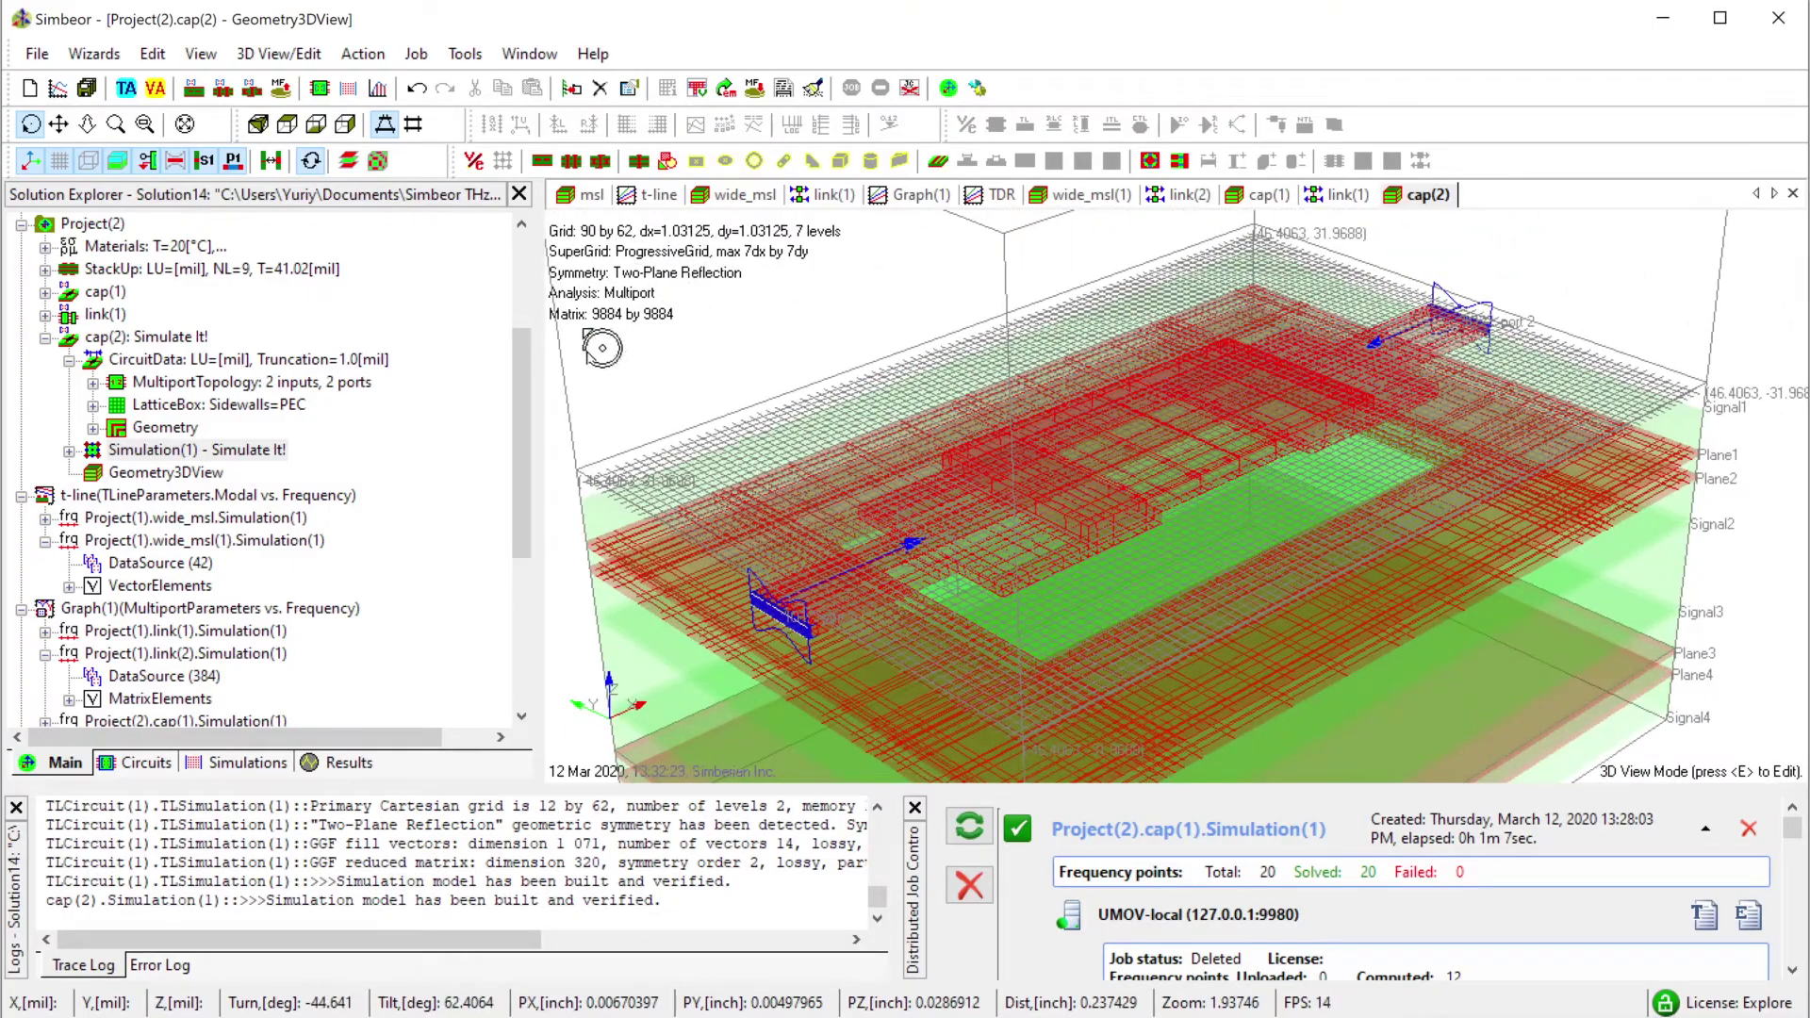
drag(917, 551, 754, 490)
drag(860, 506, 903, 573)
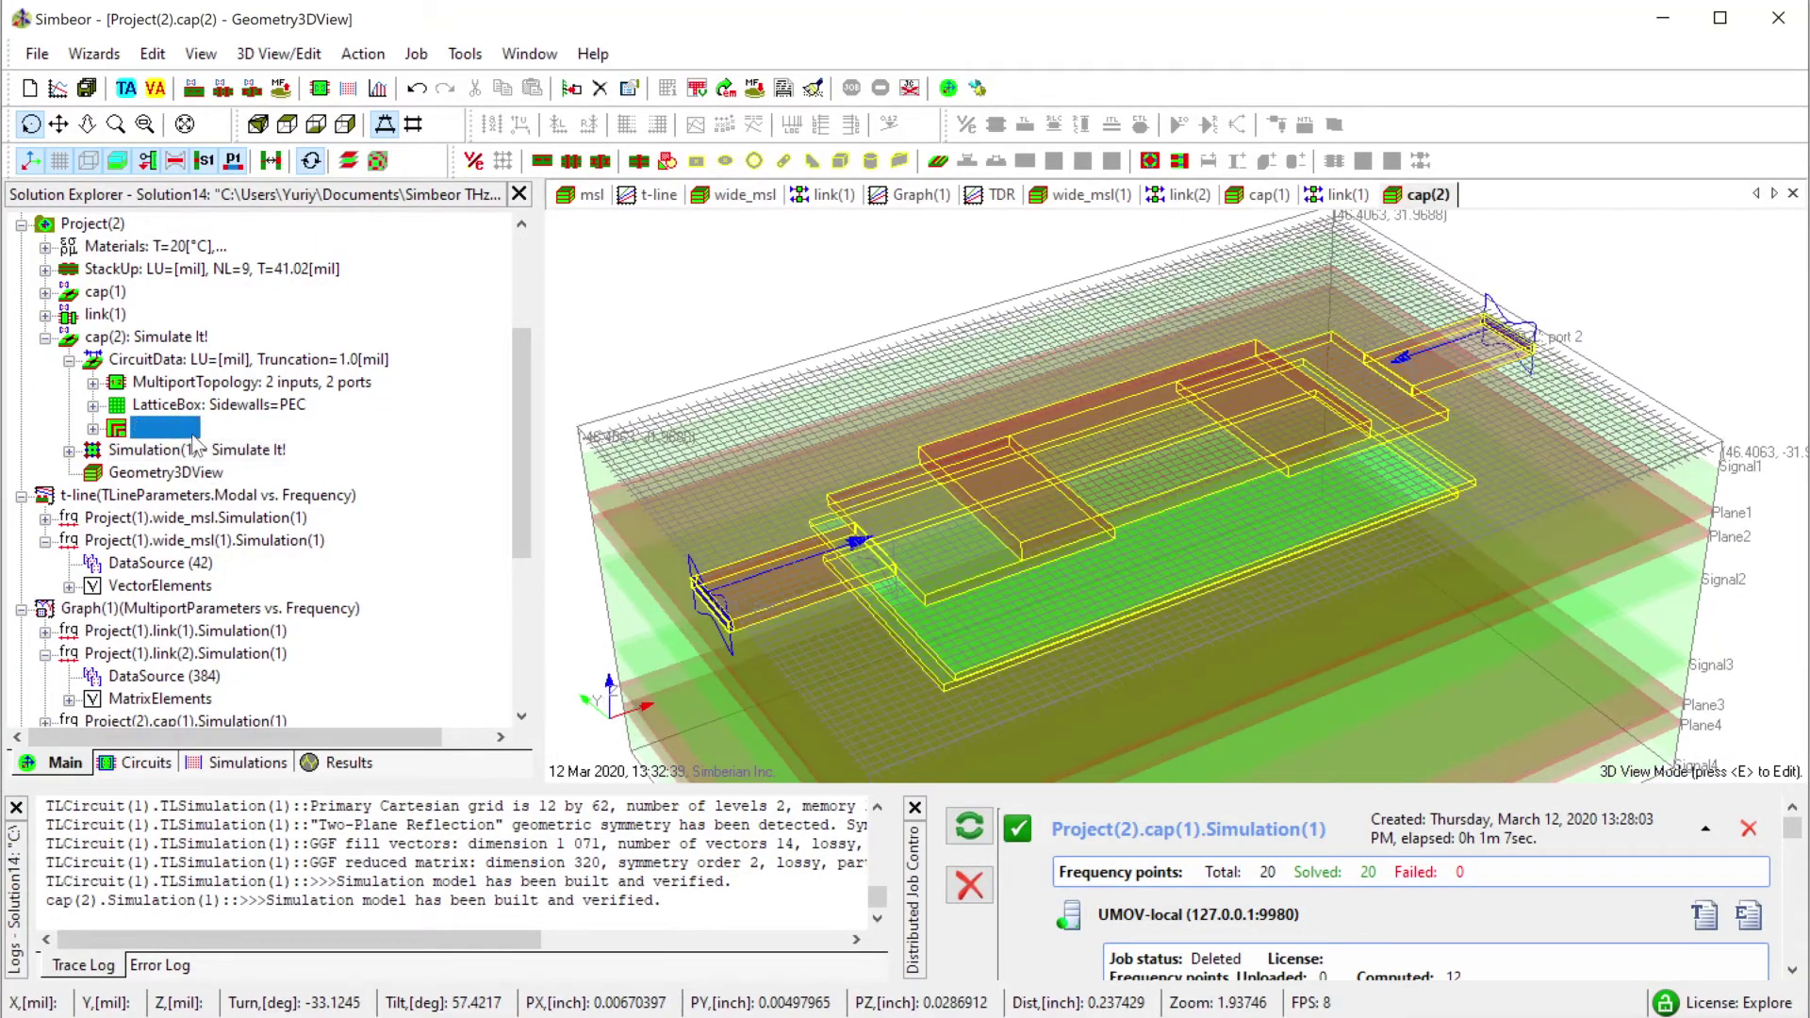
click(196, 449)
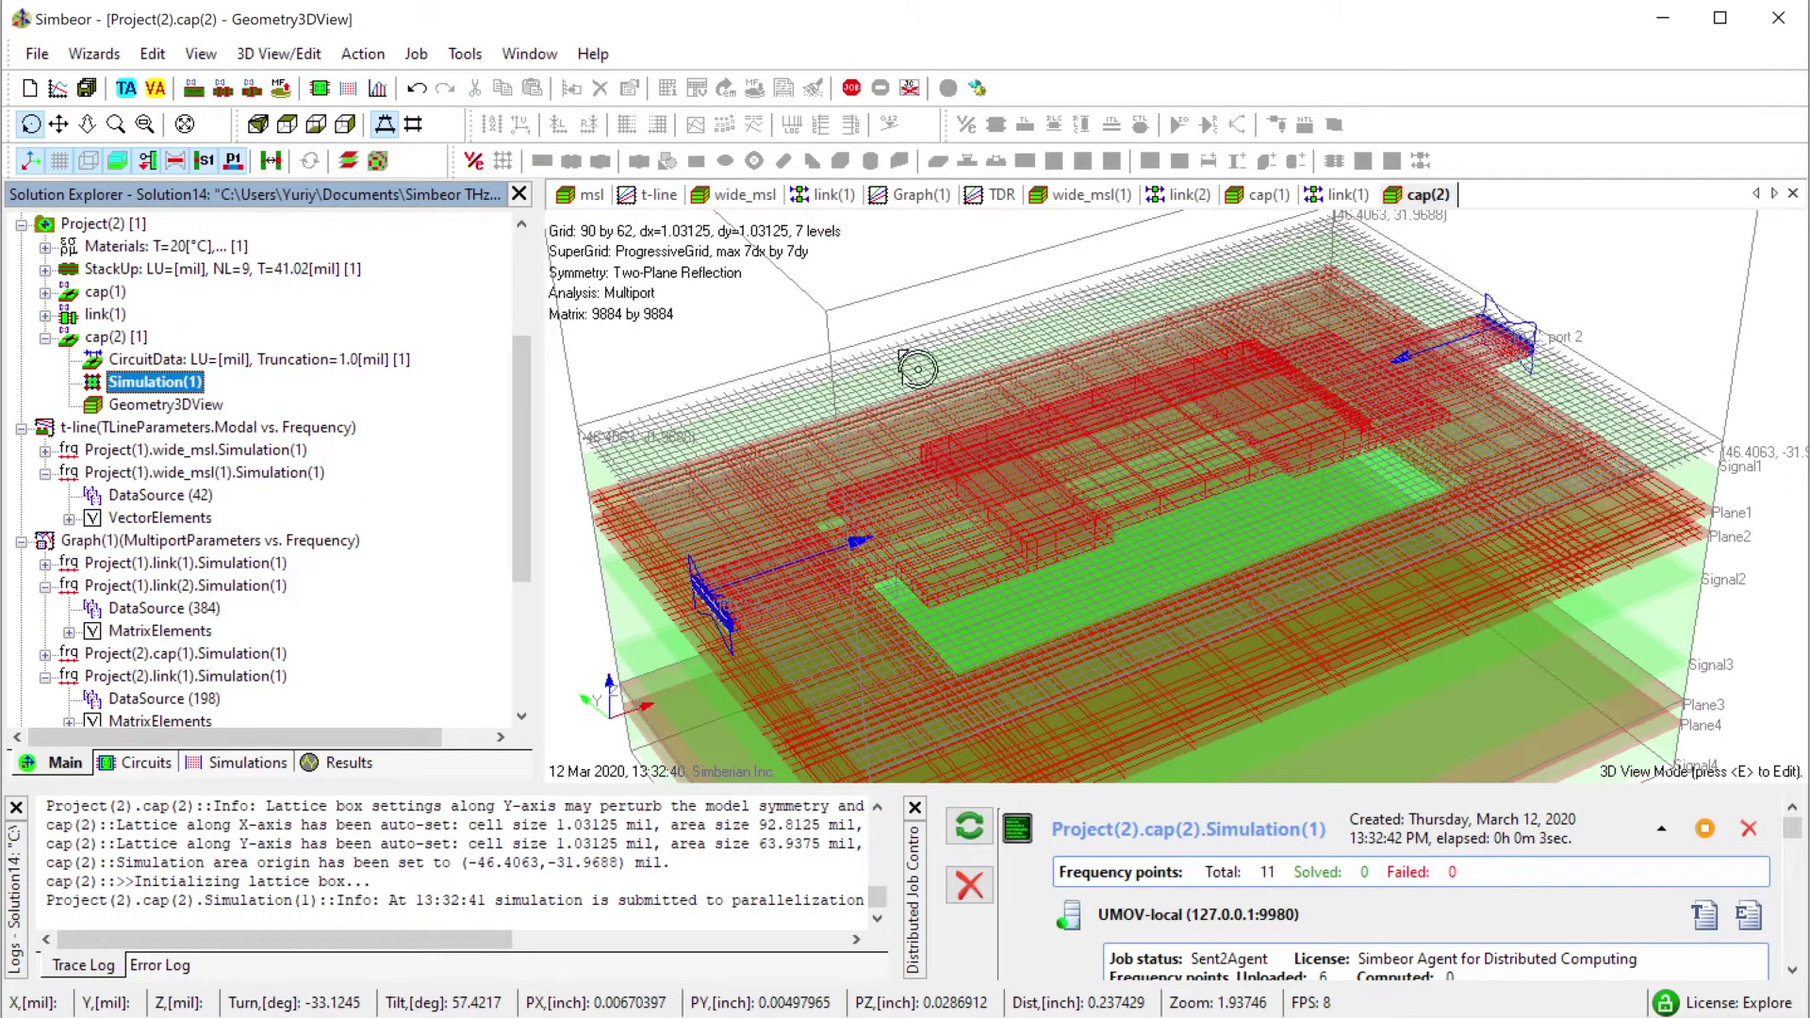
click(919, 194)
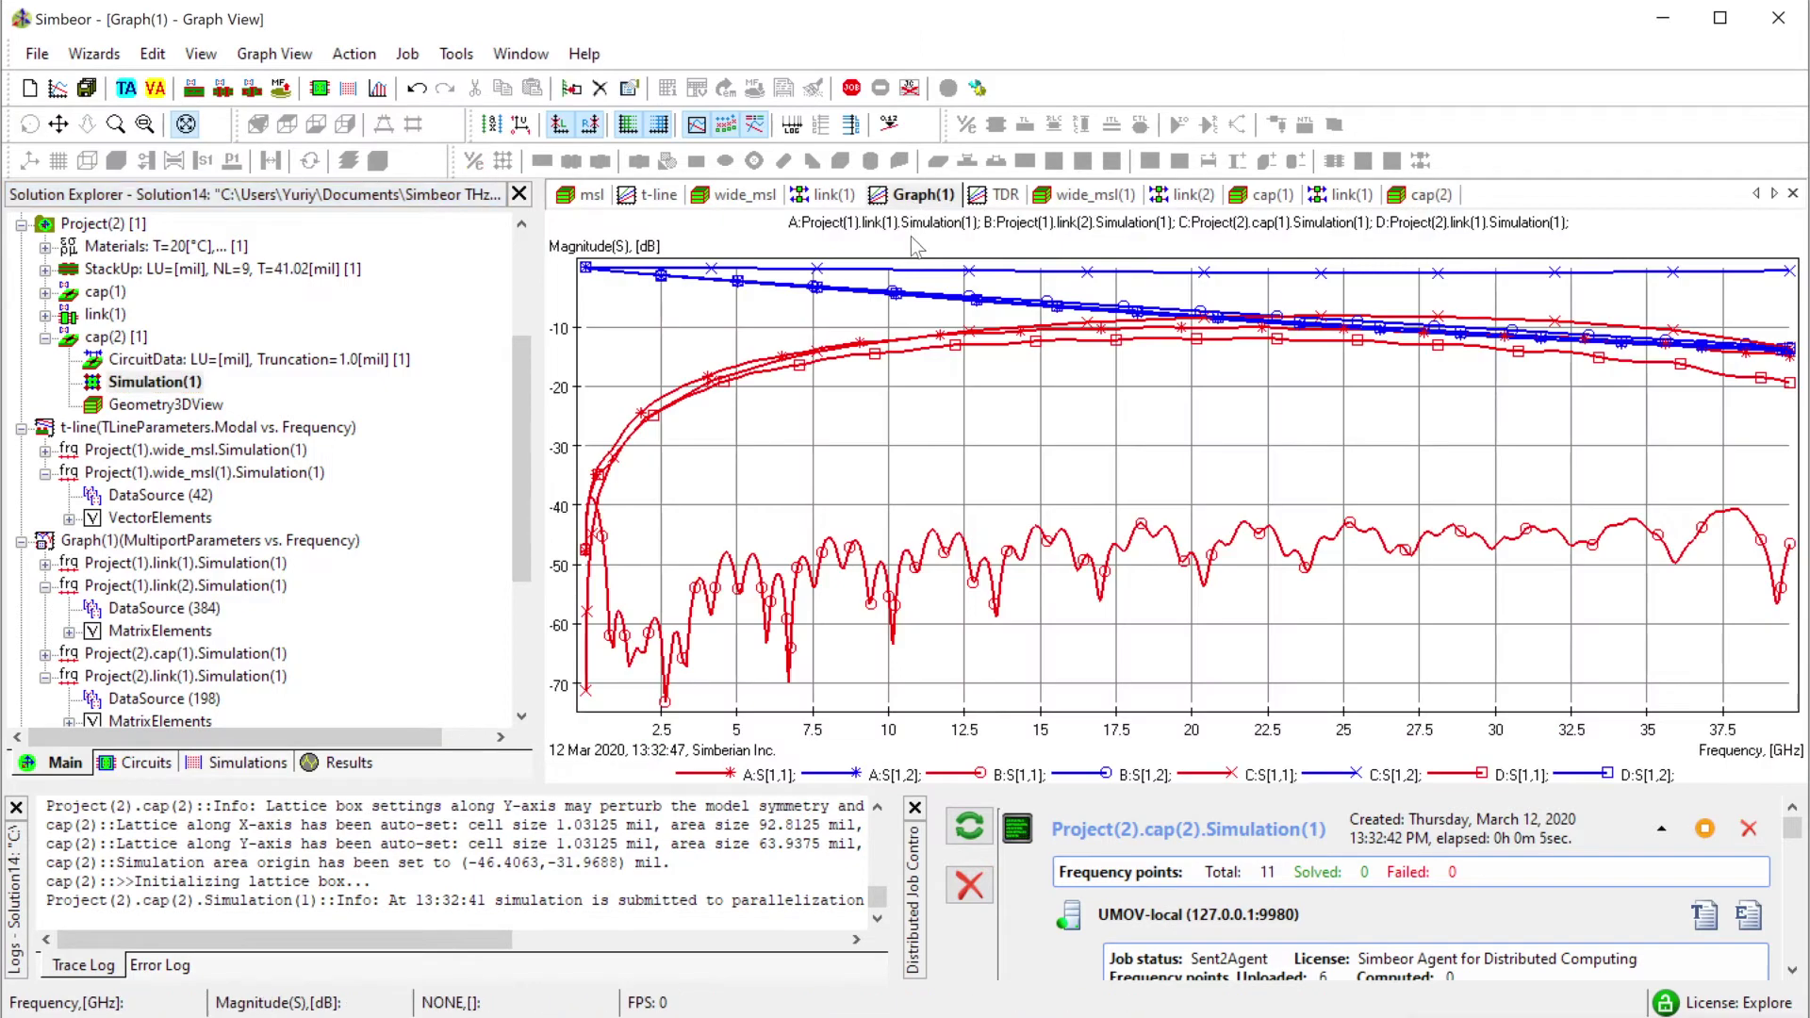
Add a Graph(1) data source from Project(2)'s cap(2) simulation.
right_click(868, 412)
click(922, 424)
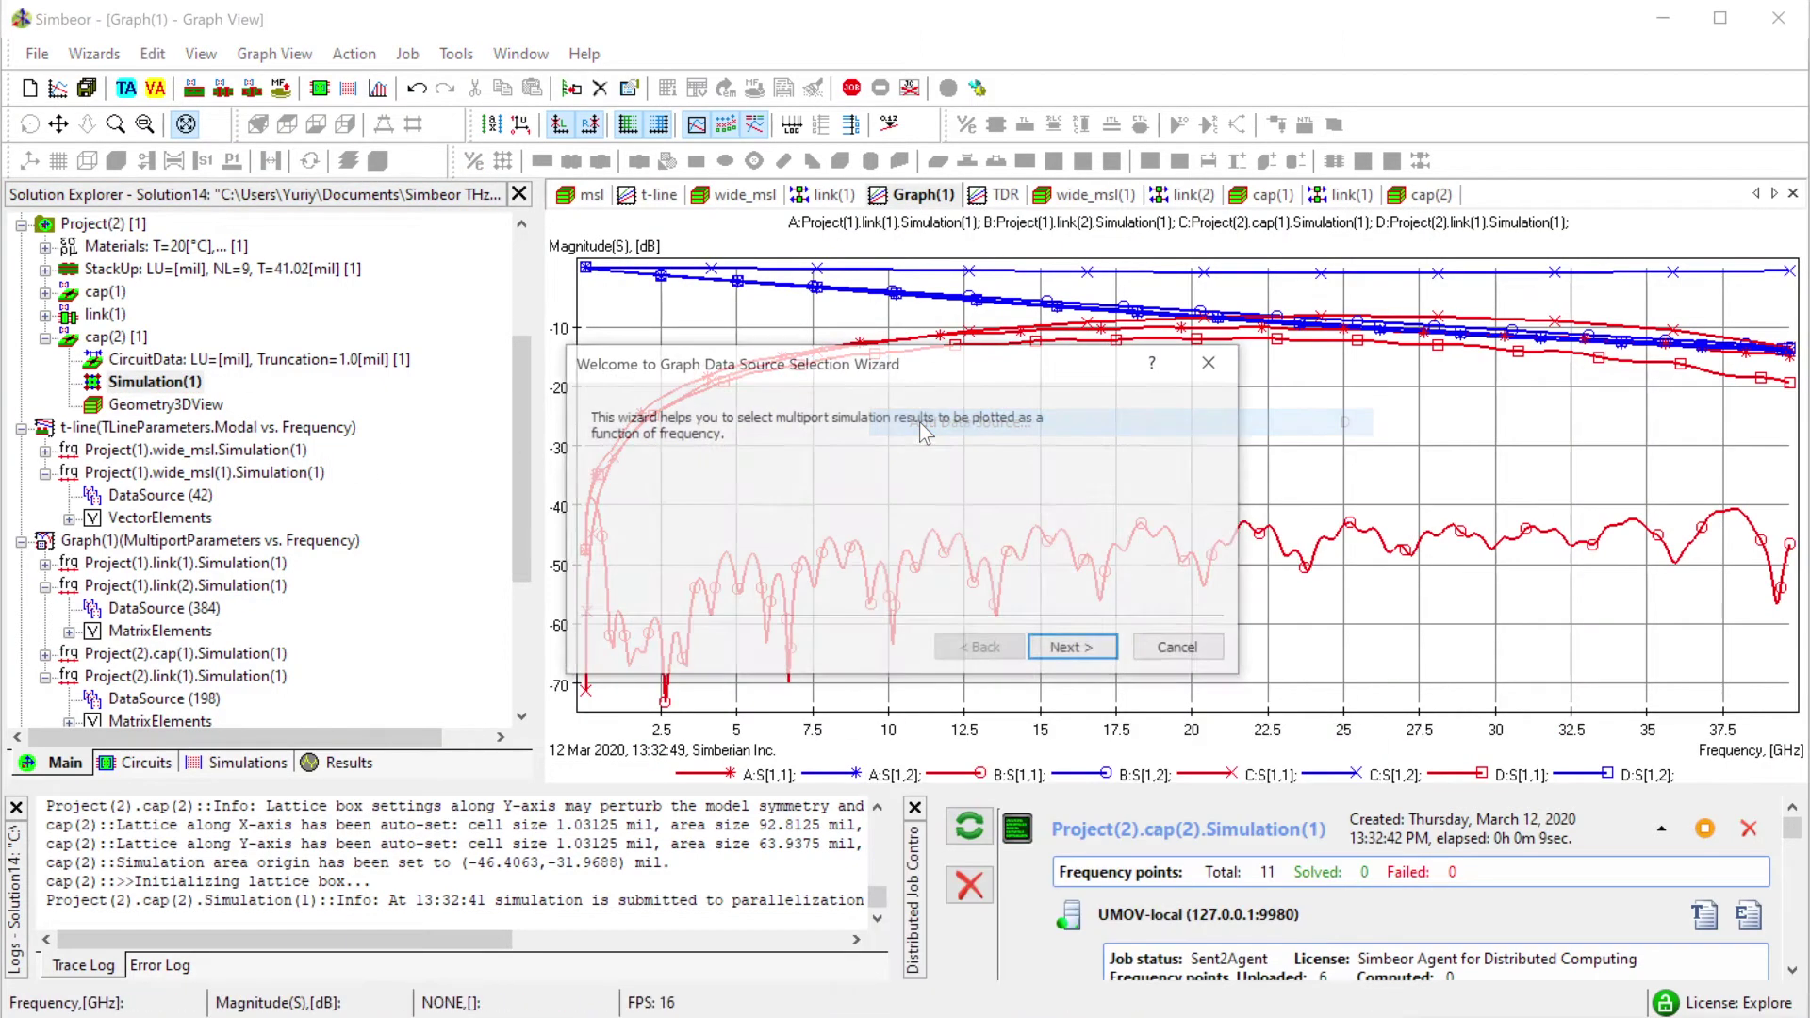
click(1074, 649)
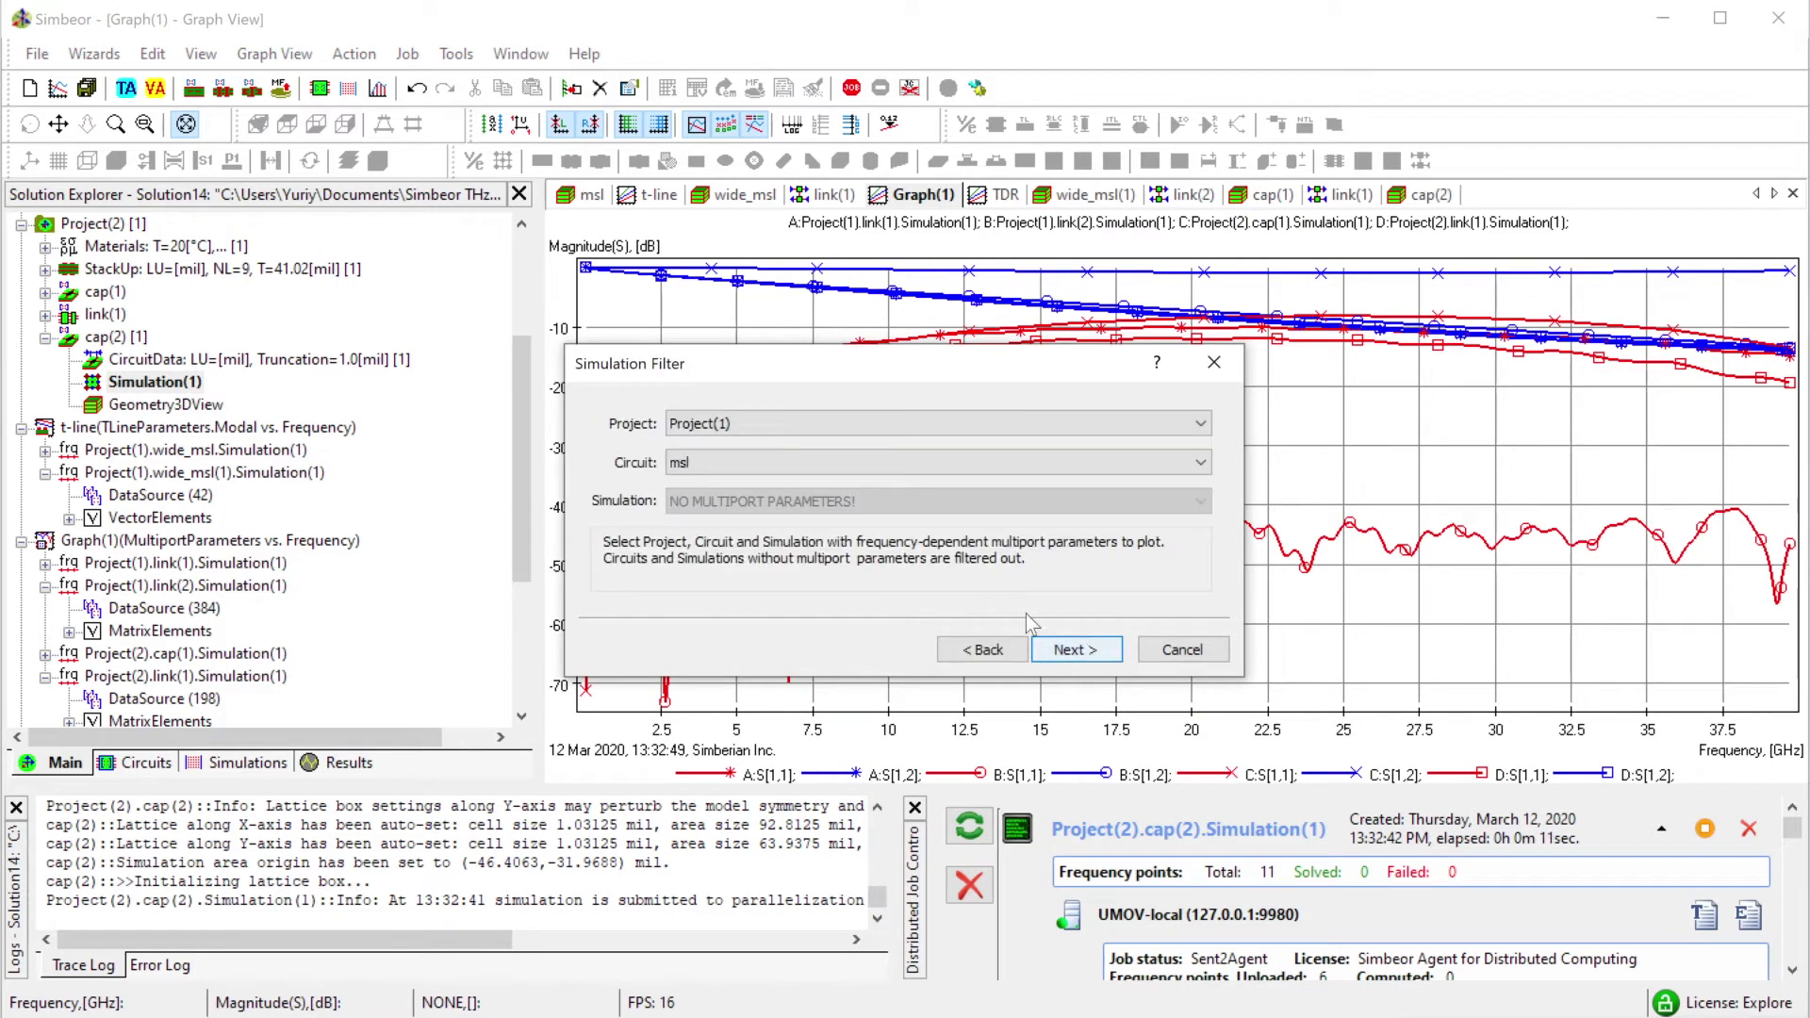
click(788, 419)
click(754, 462)
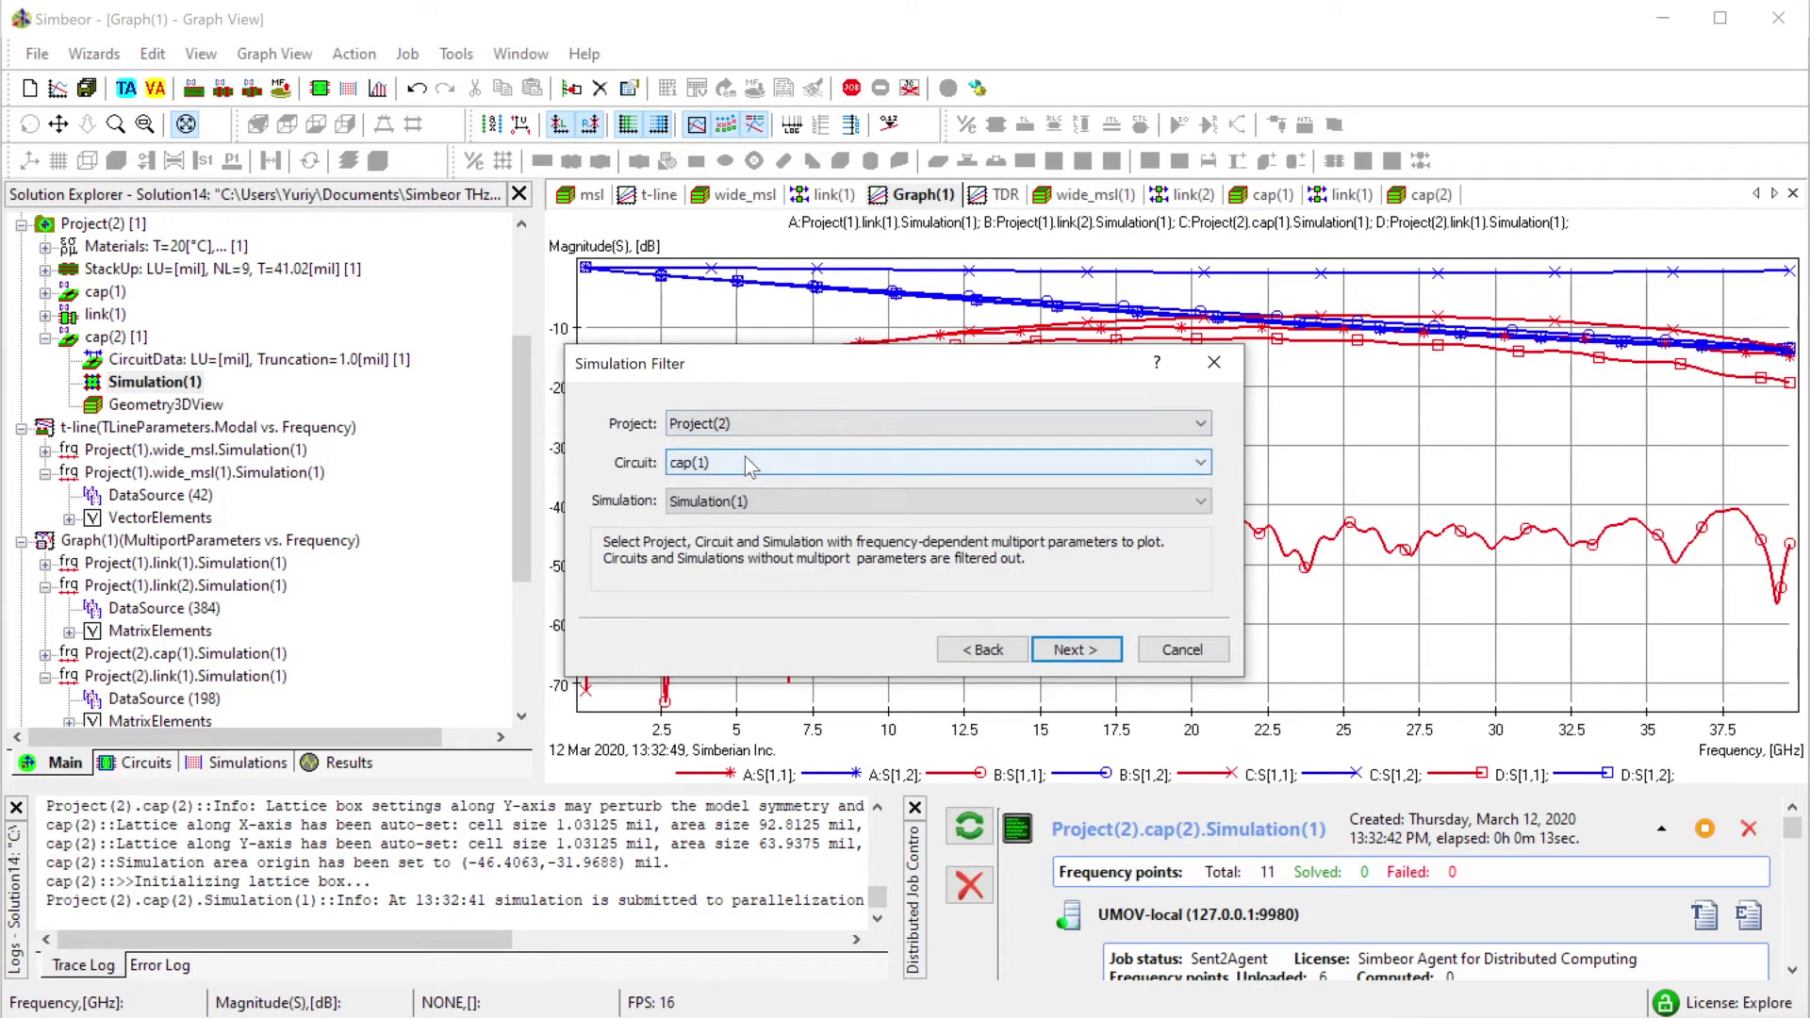
click(750, 463)
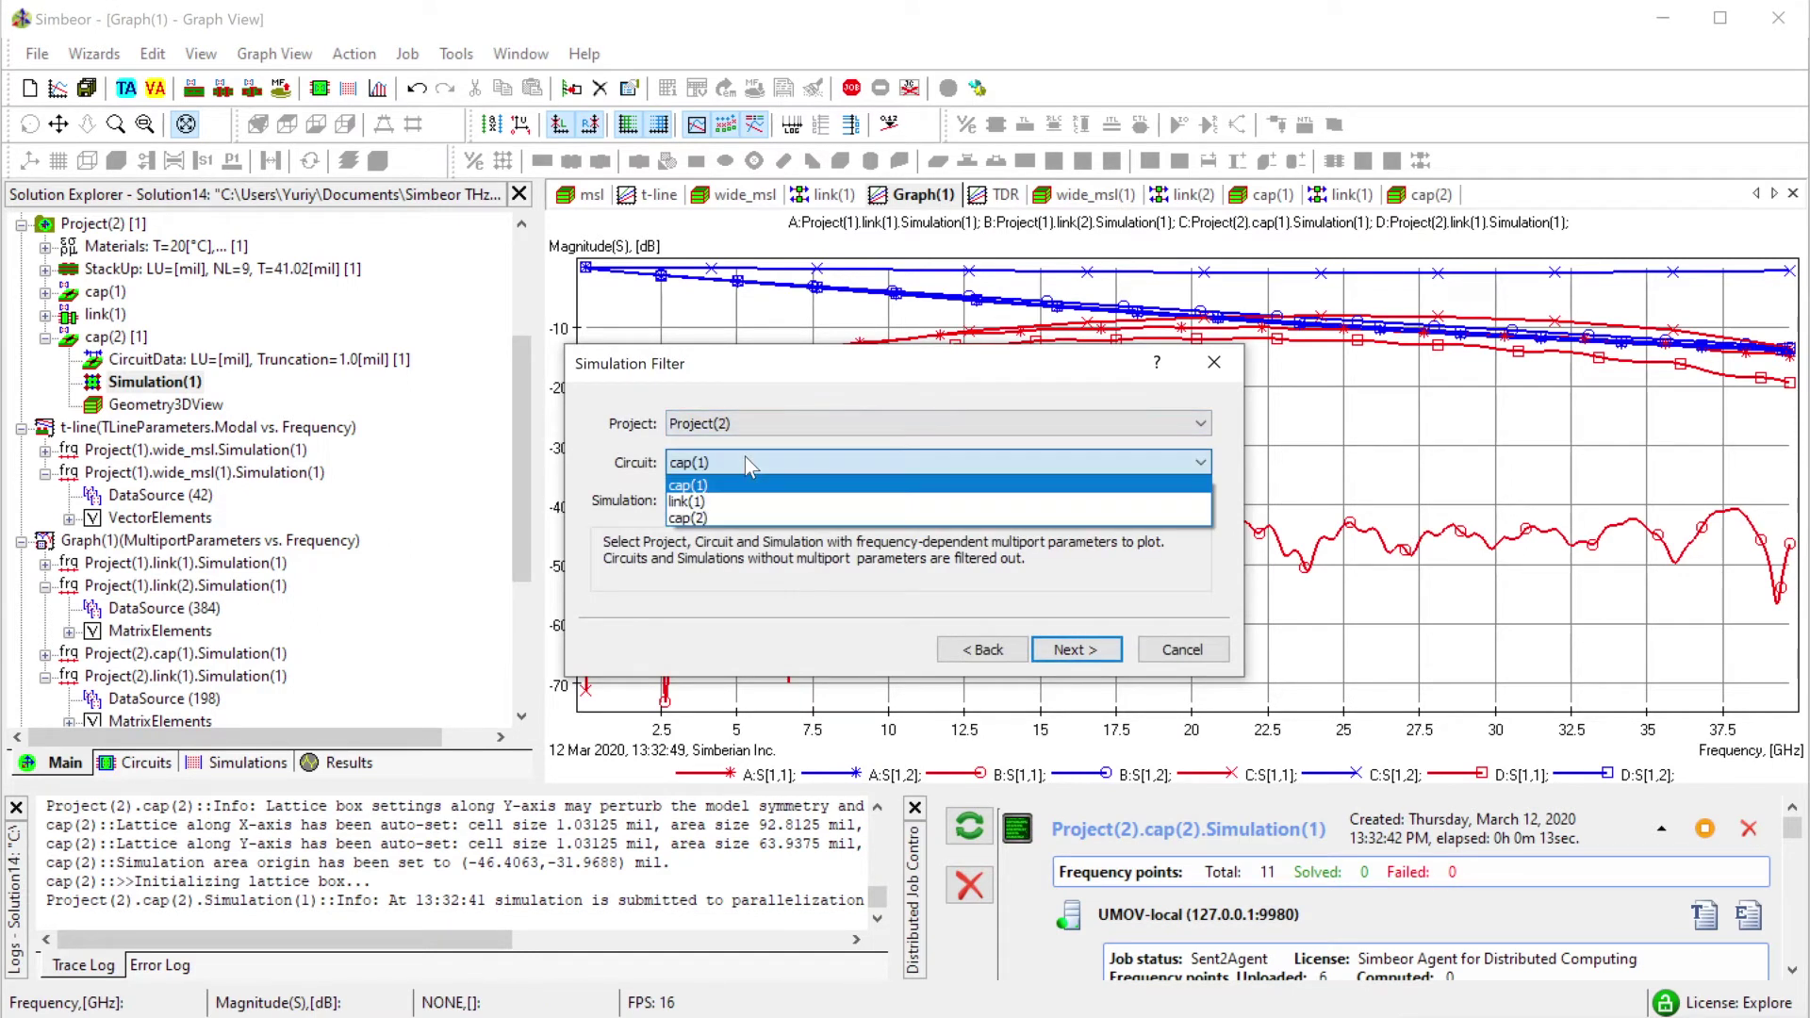
click(731, 519)
click(1074, 650)
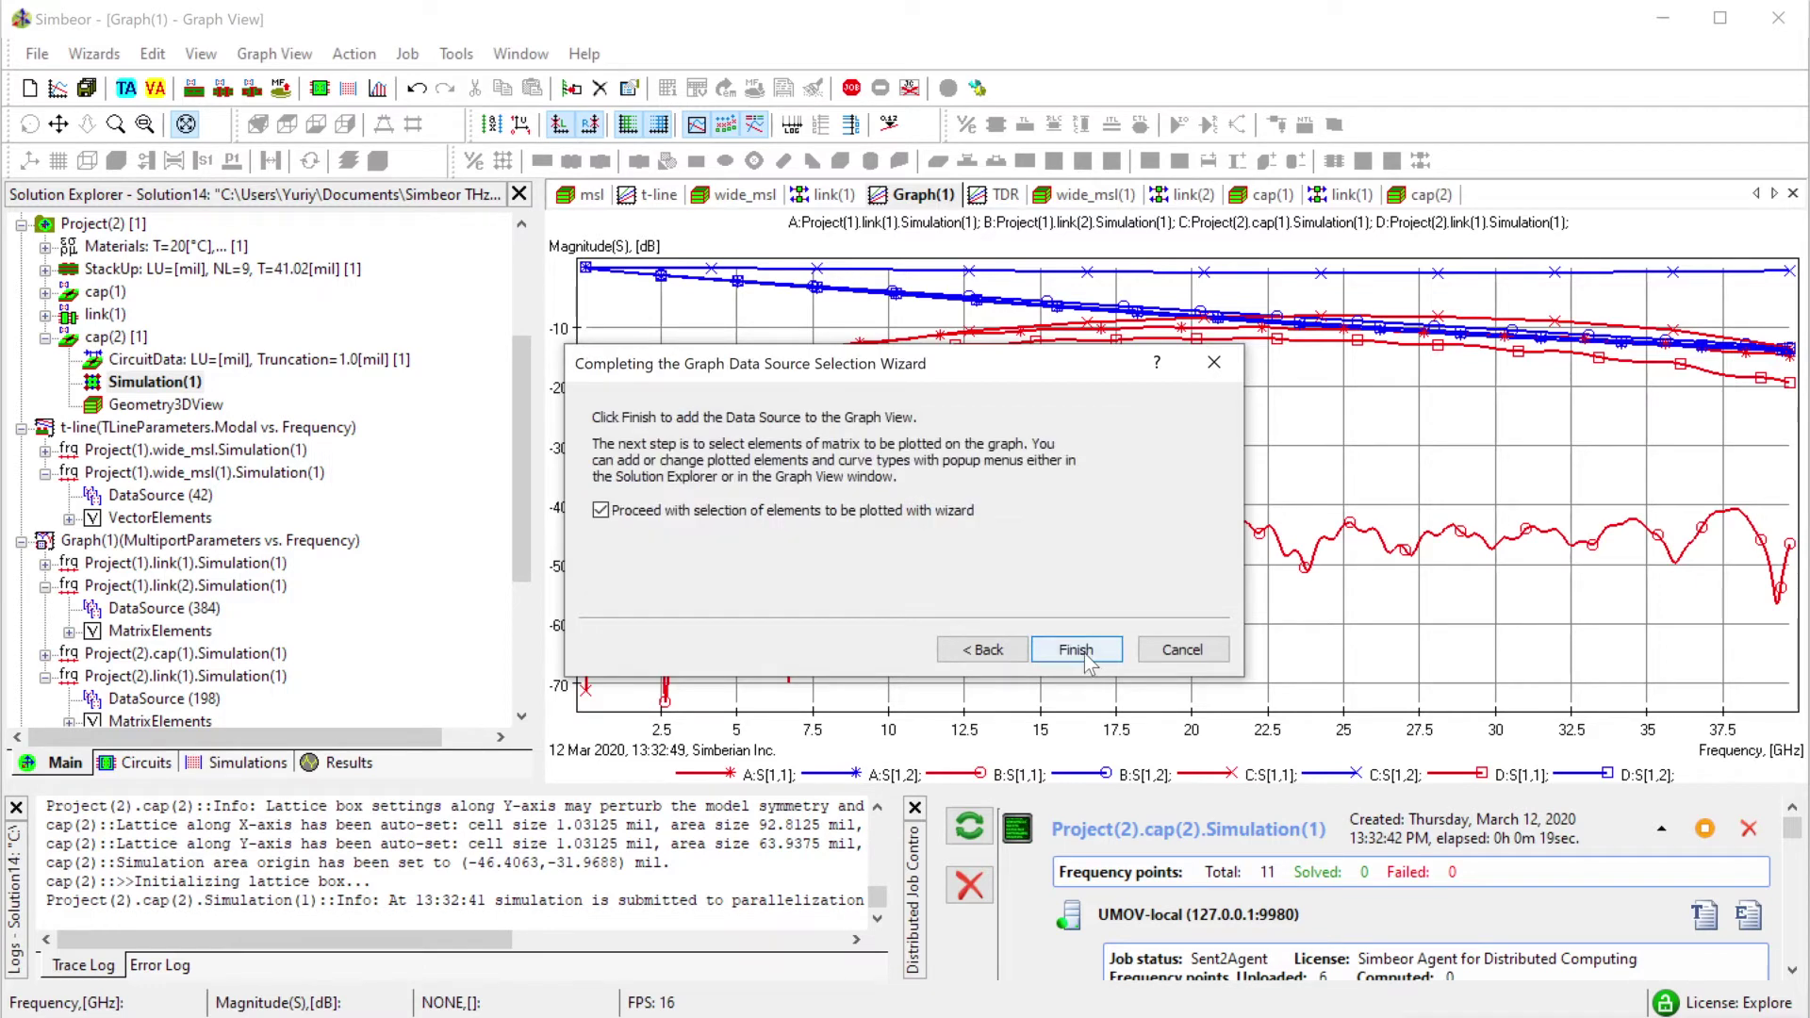
click(1075, 650)
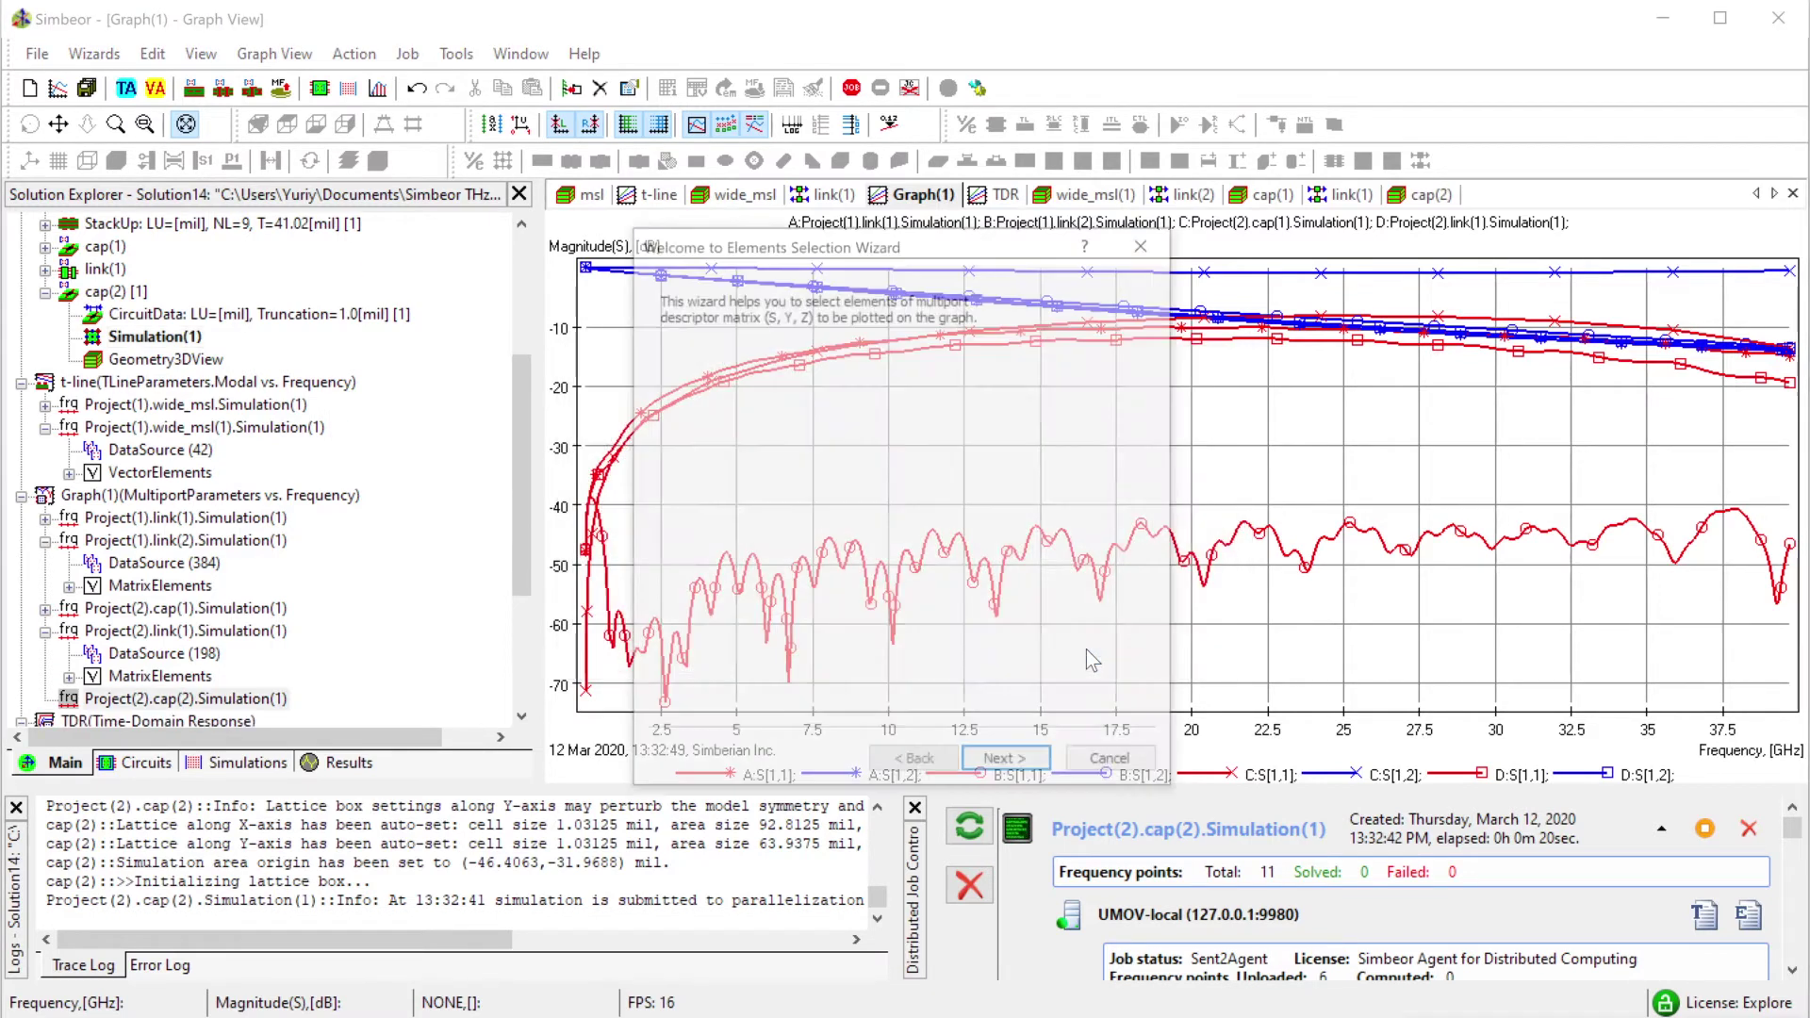
Plot row 1's E:S[1,1] and E:S[1,2] curves, then bring up the cap(2) 3D geometry.
click(1010, 766)
click(696, 373)
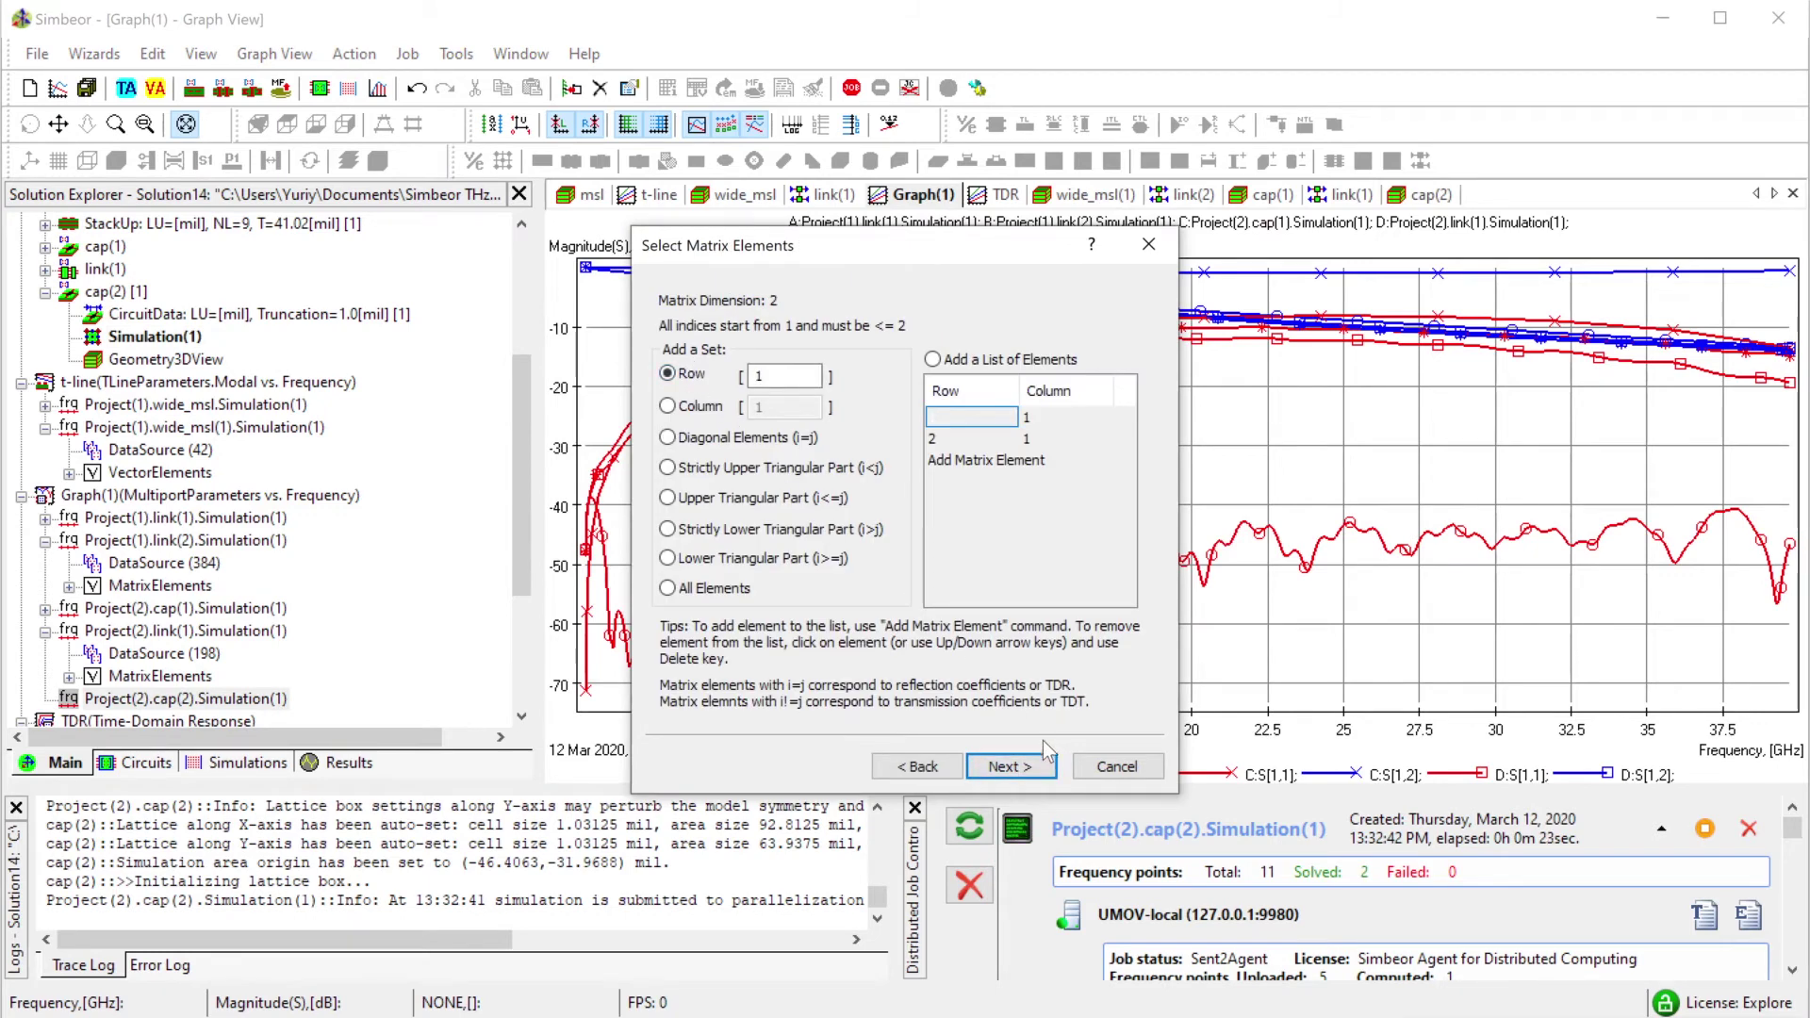
click(1041, 763)
click(1037, 765)
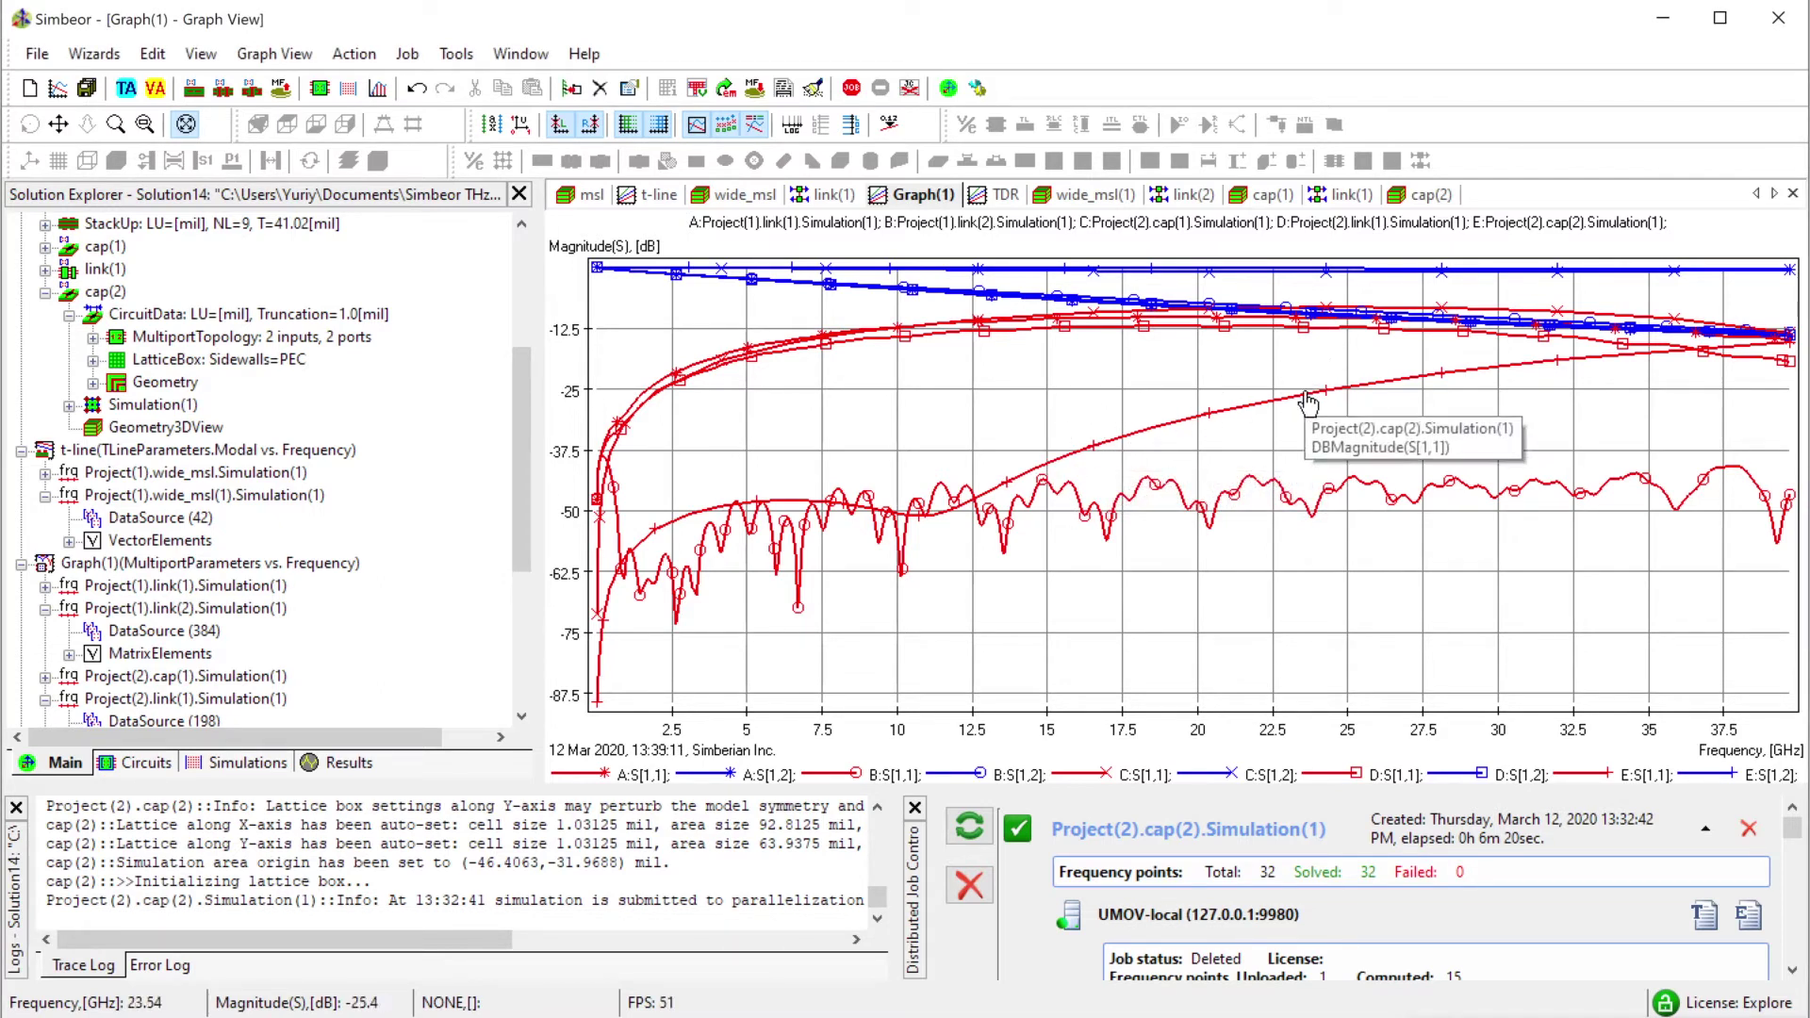
double_click(104, 291)
drag(986, 607, 1249, 396)
click(129, 400)
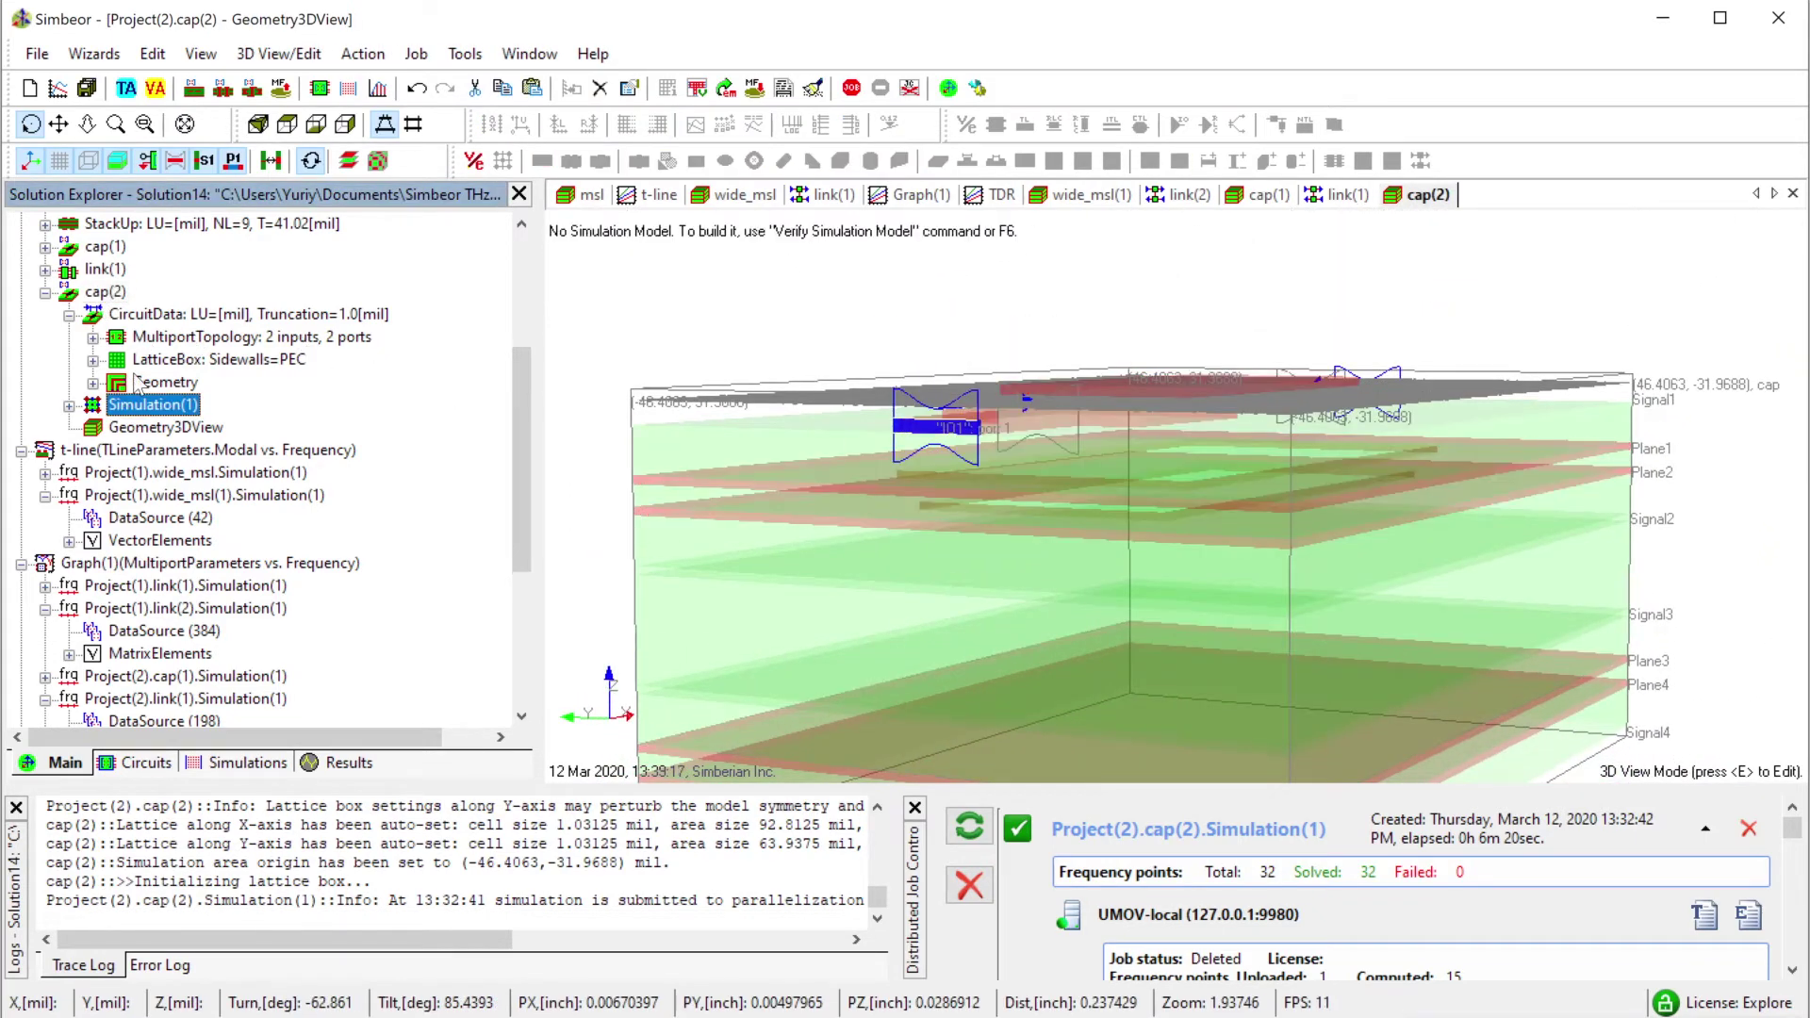
click(136, 382)
drag(932, 434, 770, 600)
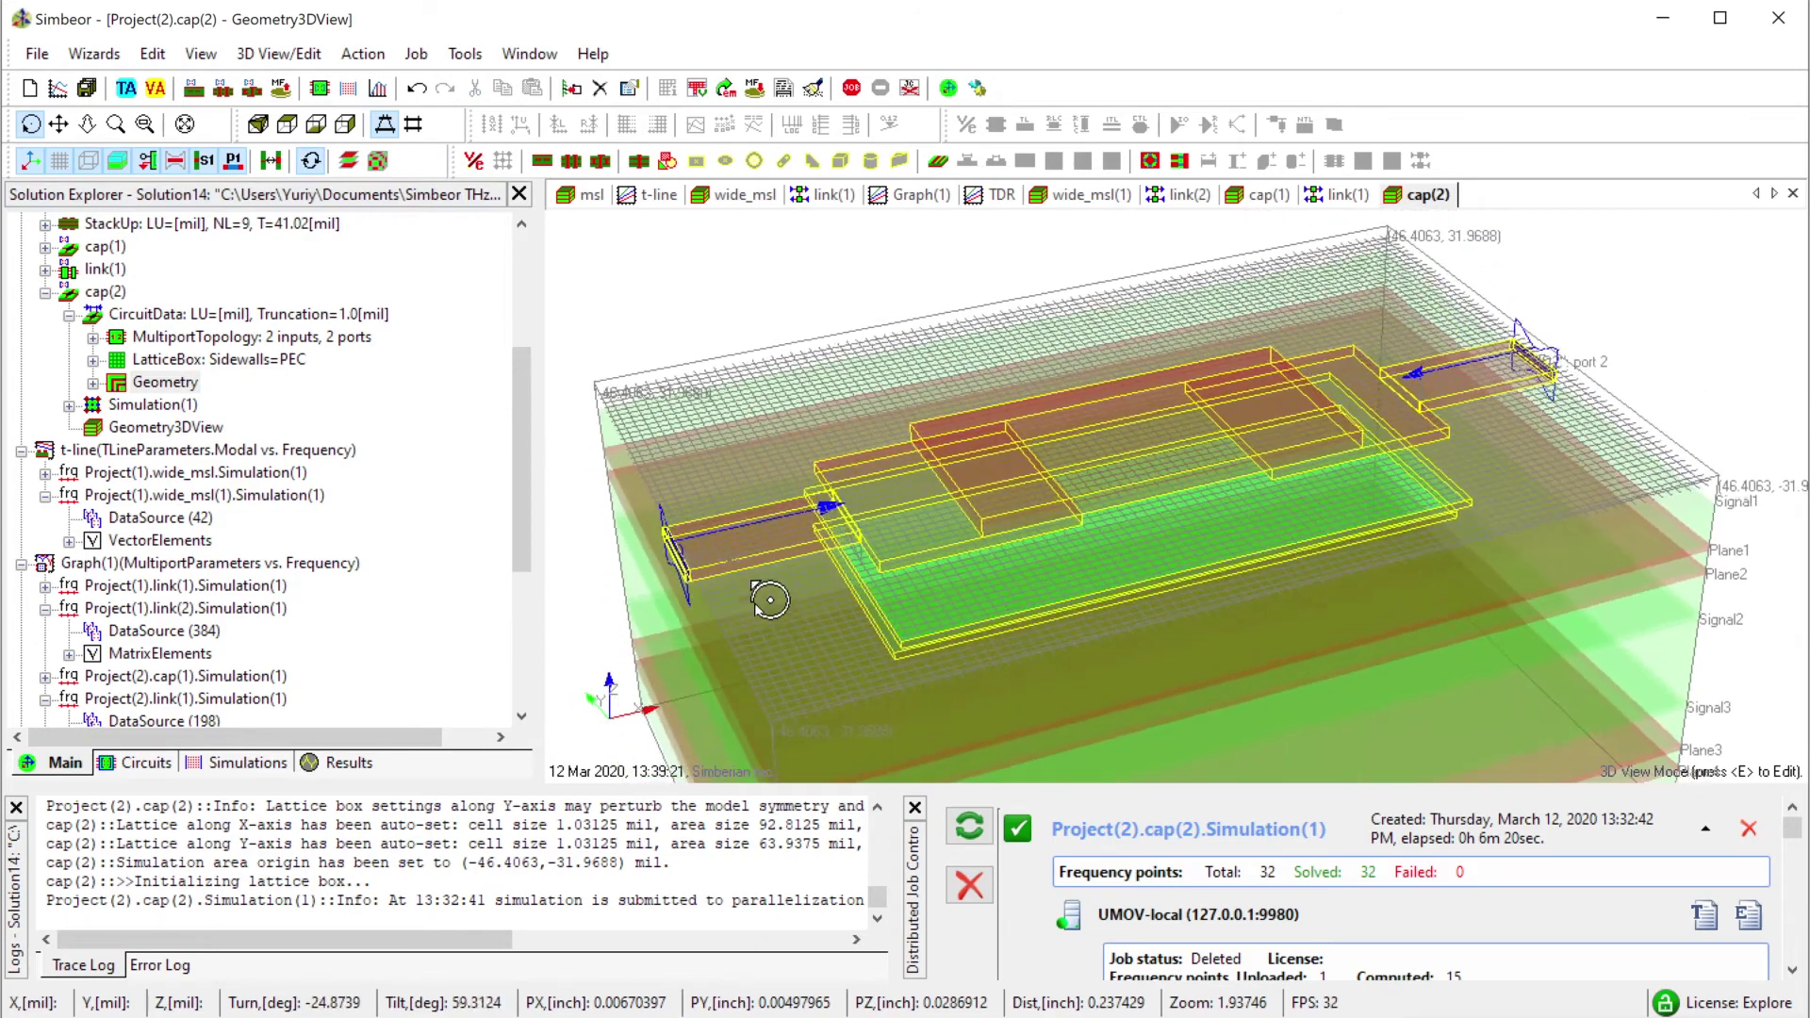
drag(902, 664, 1177, 368)
click(943, 200)
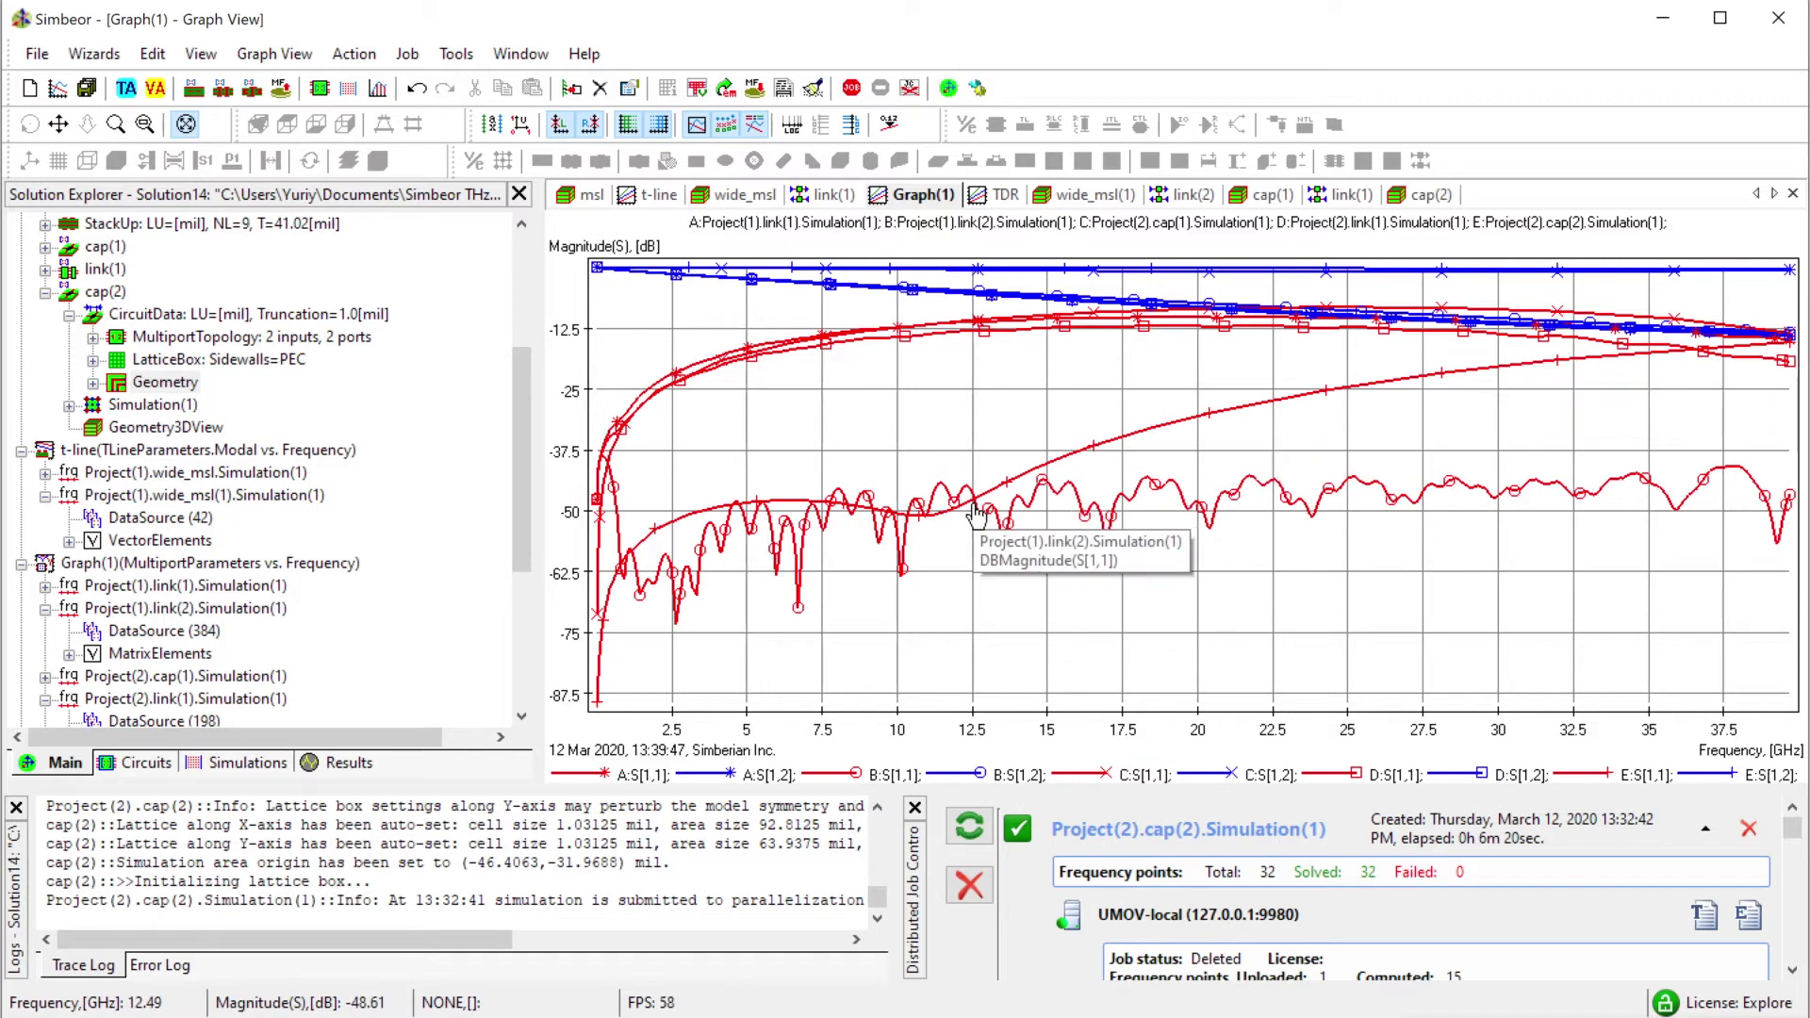
click(1167, 456)
mouse_move(1170, 460)
mouse_down()
mouse_move(1263, 439)
mouse_move(1348, 377)
mouse_up()
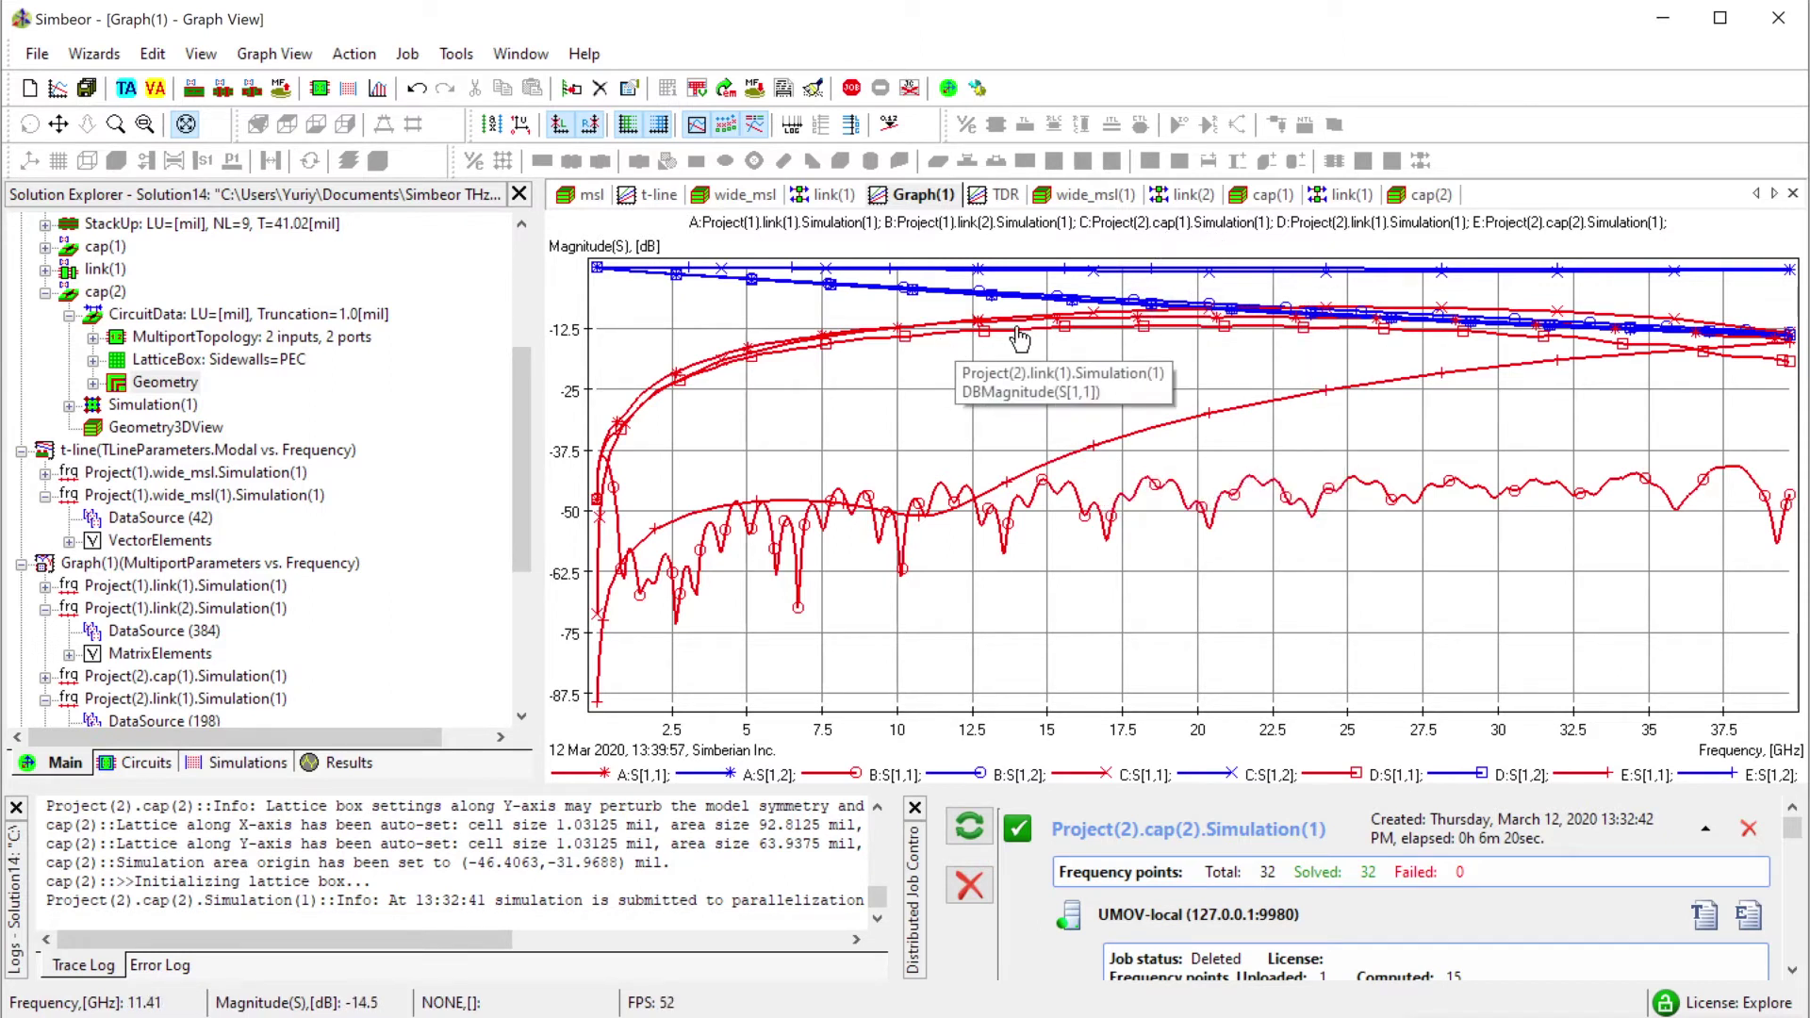
Orbit the cap(2) 3D model to a side-on view of the footprint and plane voids.
click(1438, 195)
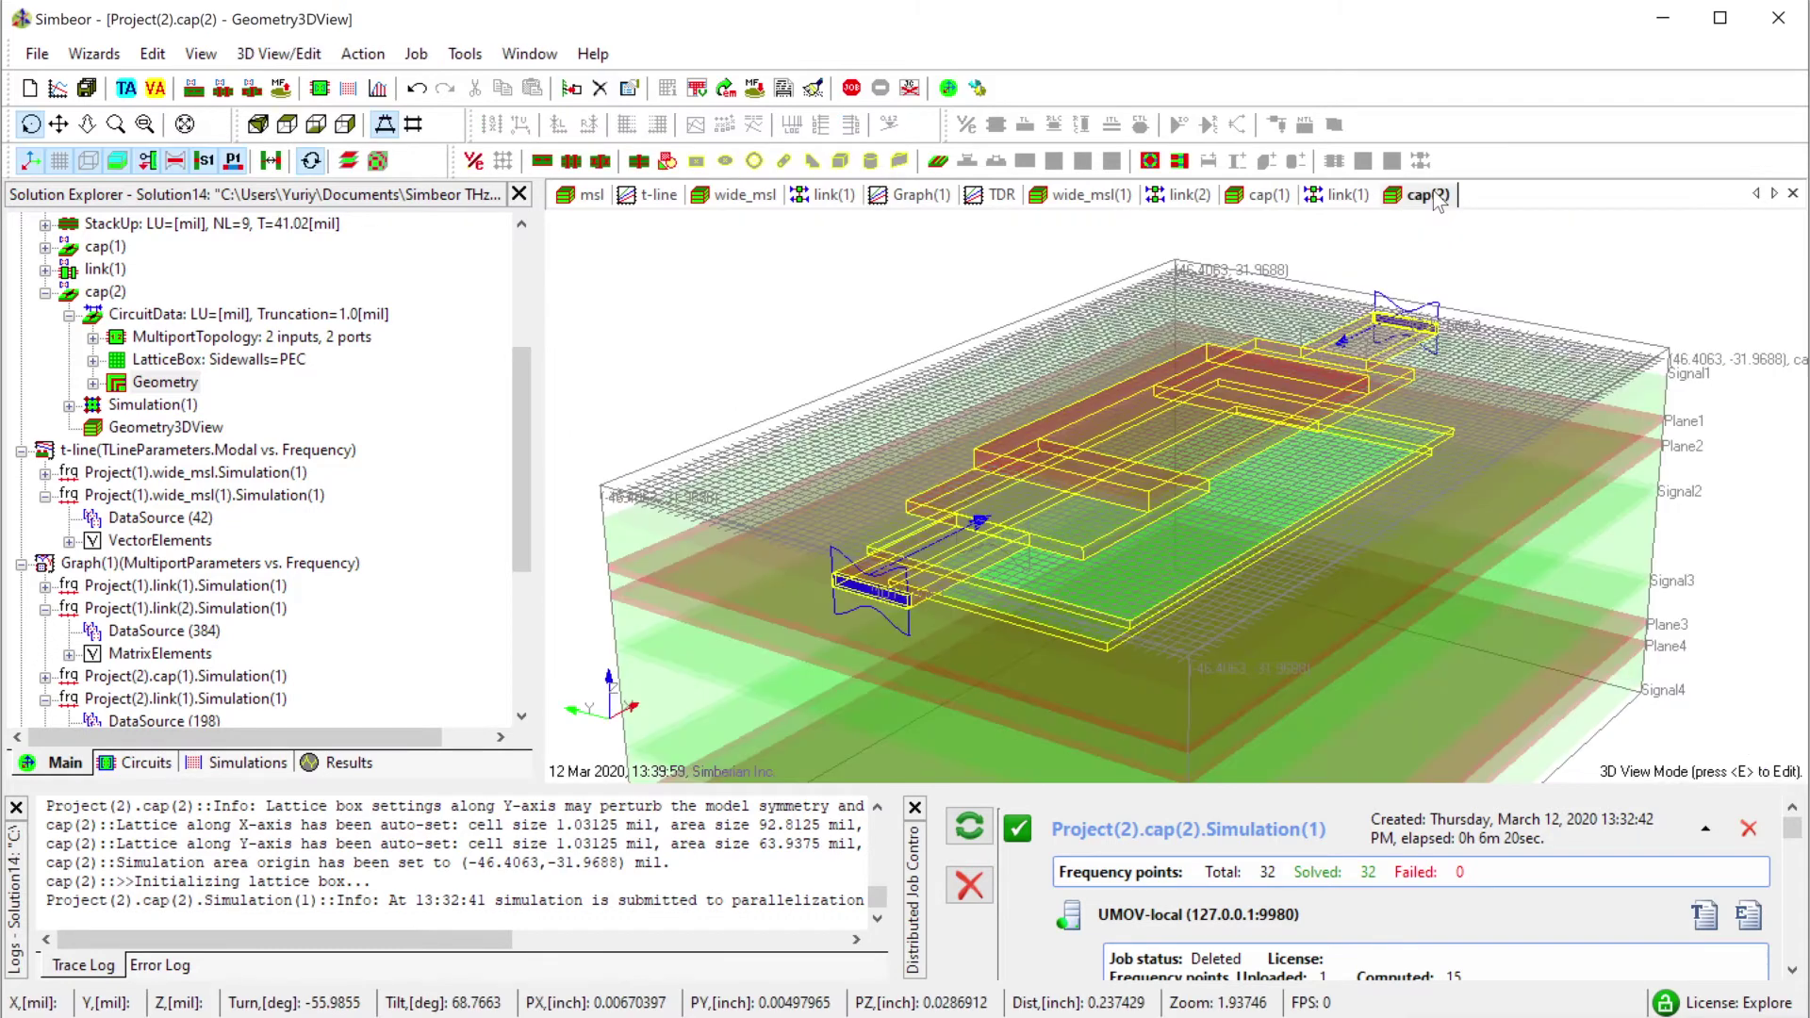
drag(1157, 561, 1045, 590)
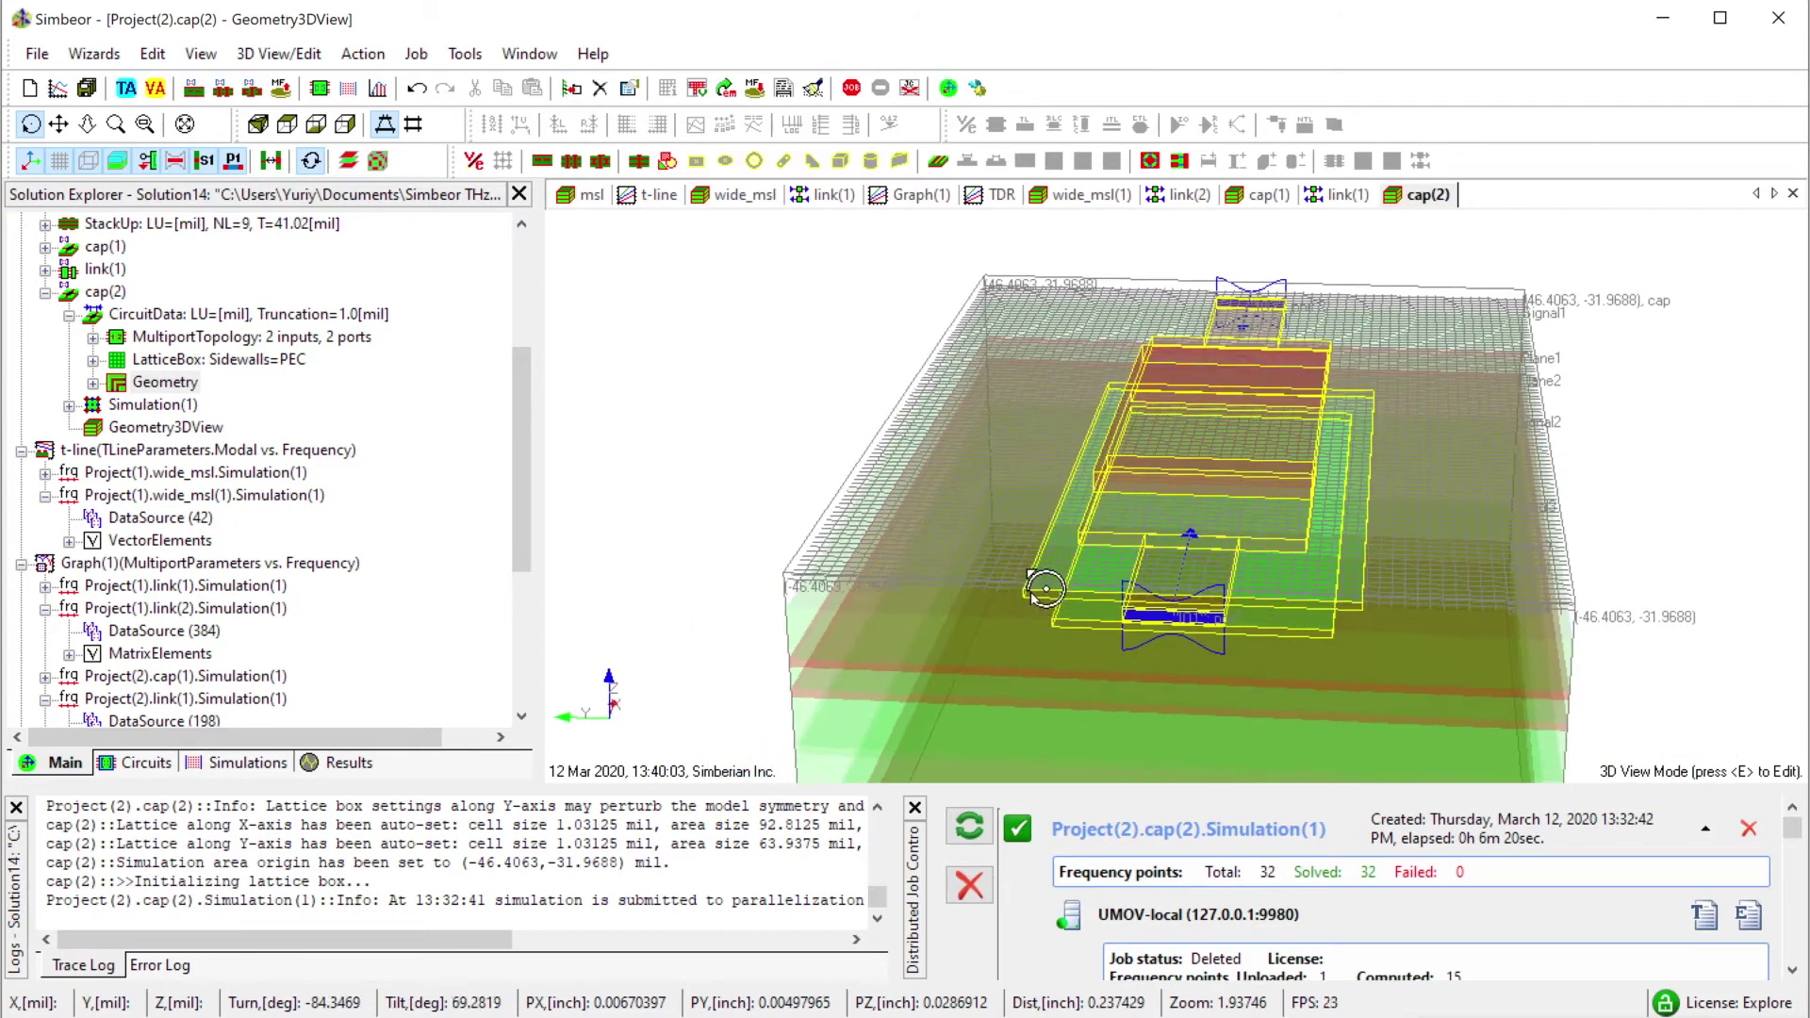
drag(1379, 589, 1208, 488)
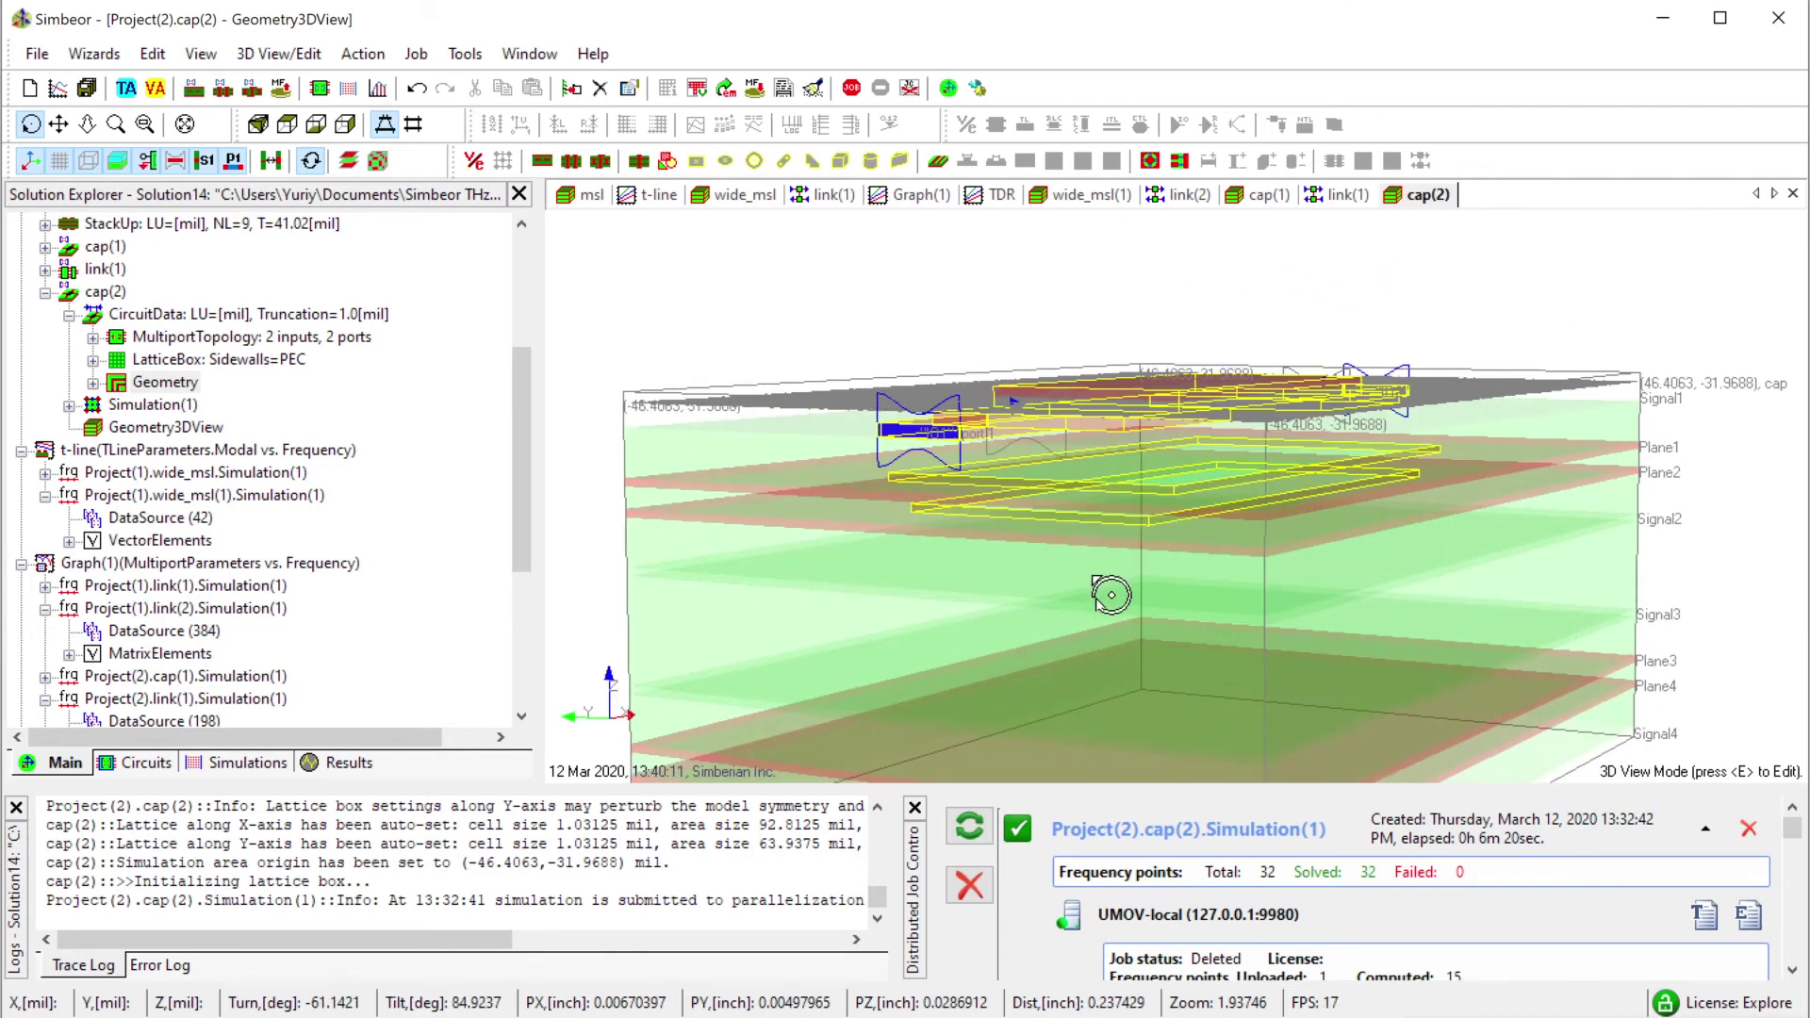
drag(1112, 594, 929, 620)
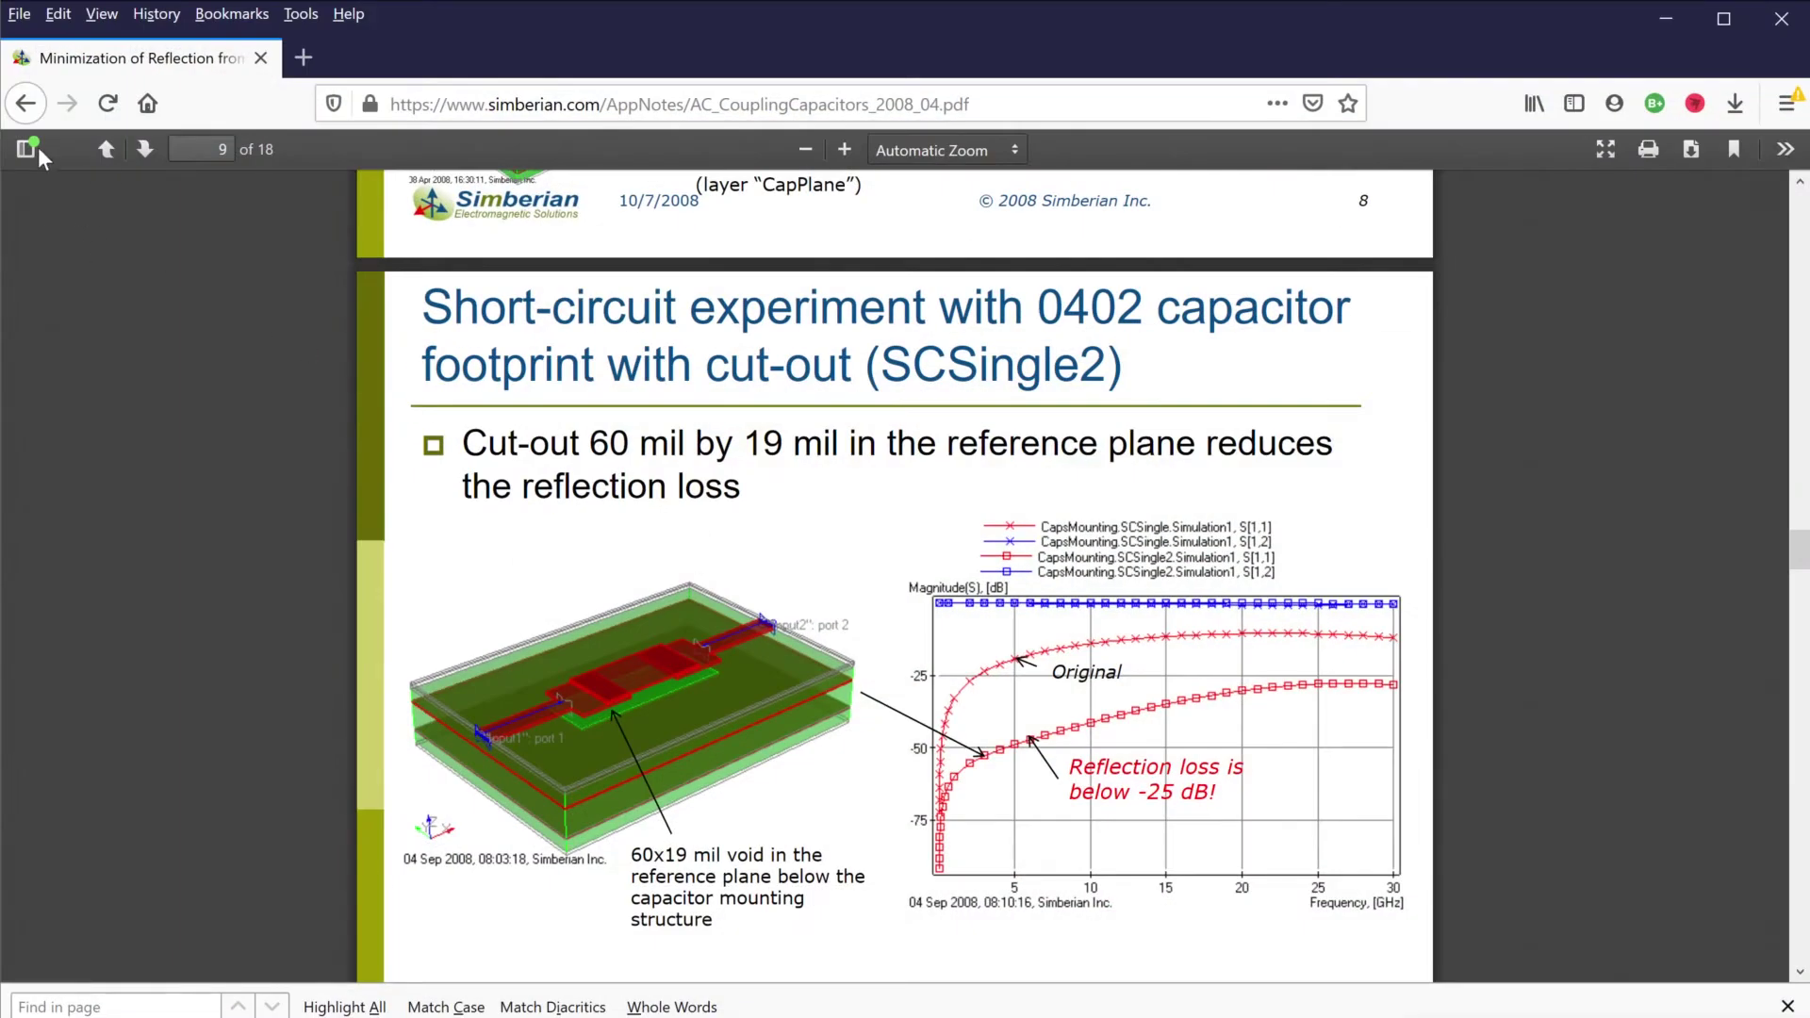
Find 'Front' in the app notes list and review the 2013 Design Insights TDR slide.
click(25, 102)
scroll(922, 625, up, 1)
scroll(922, 625, up, 20)
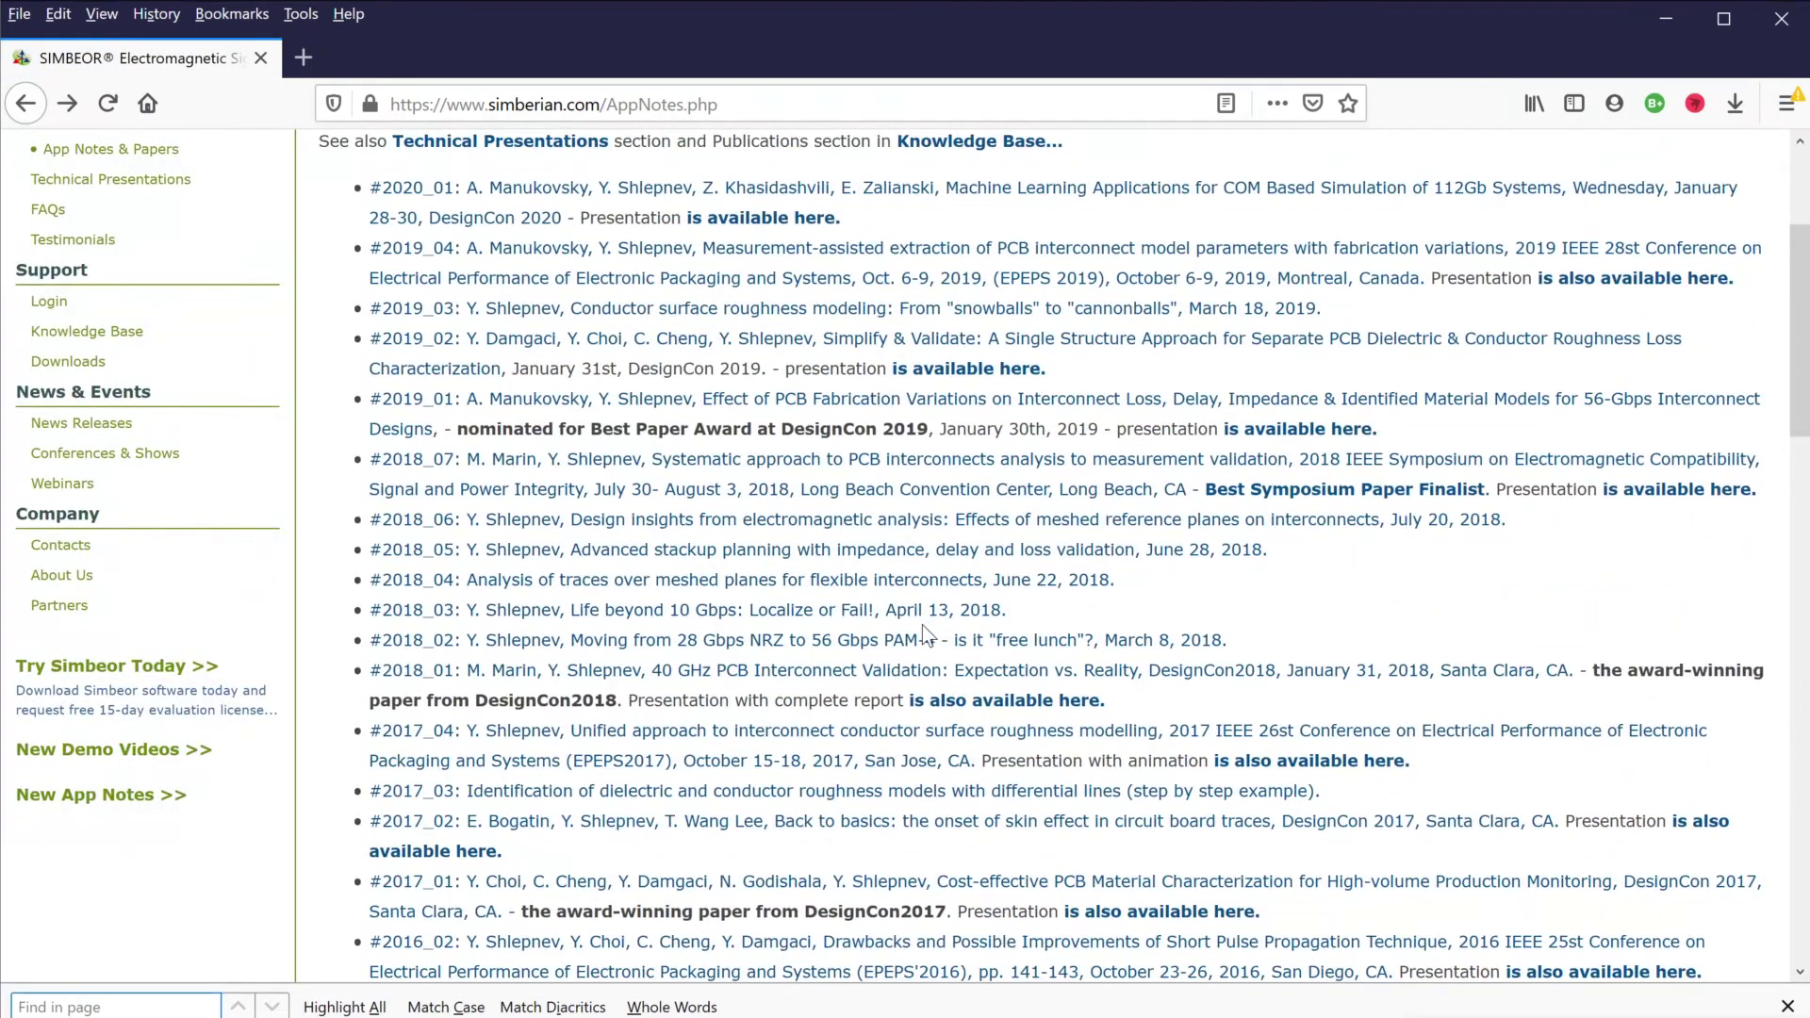
text(fron)
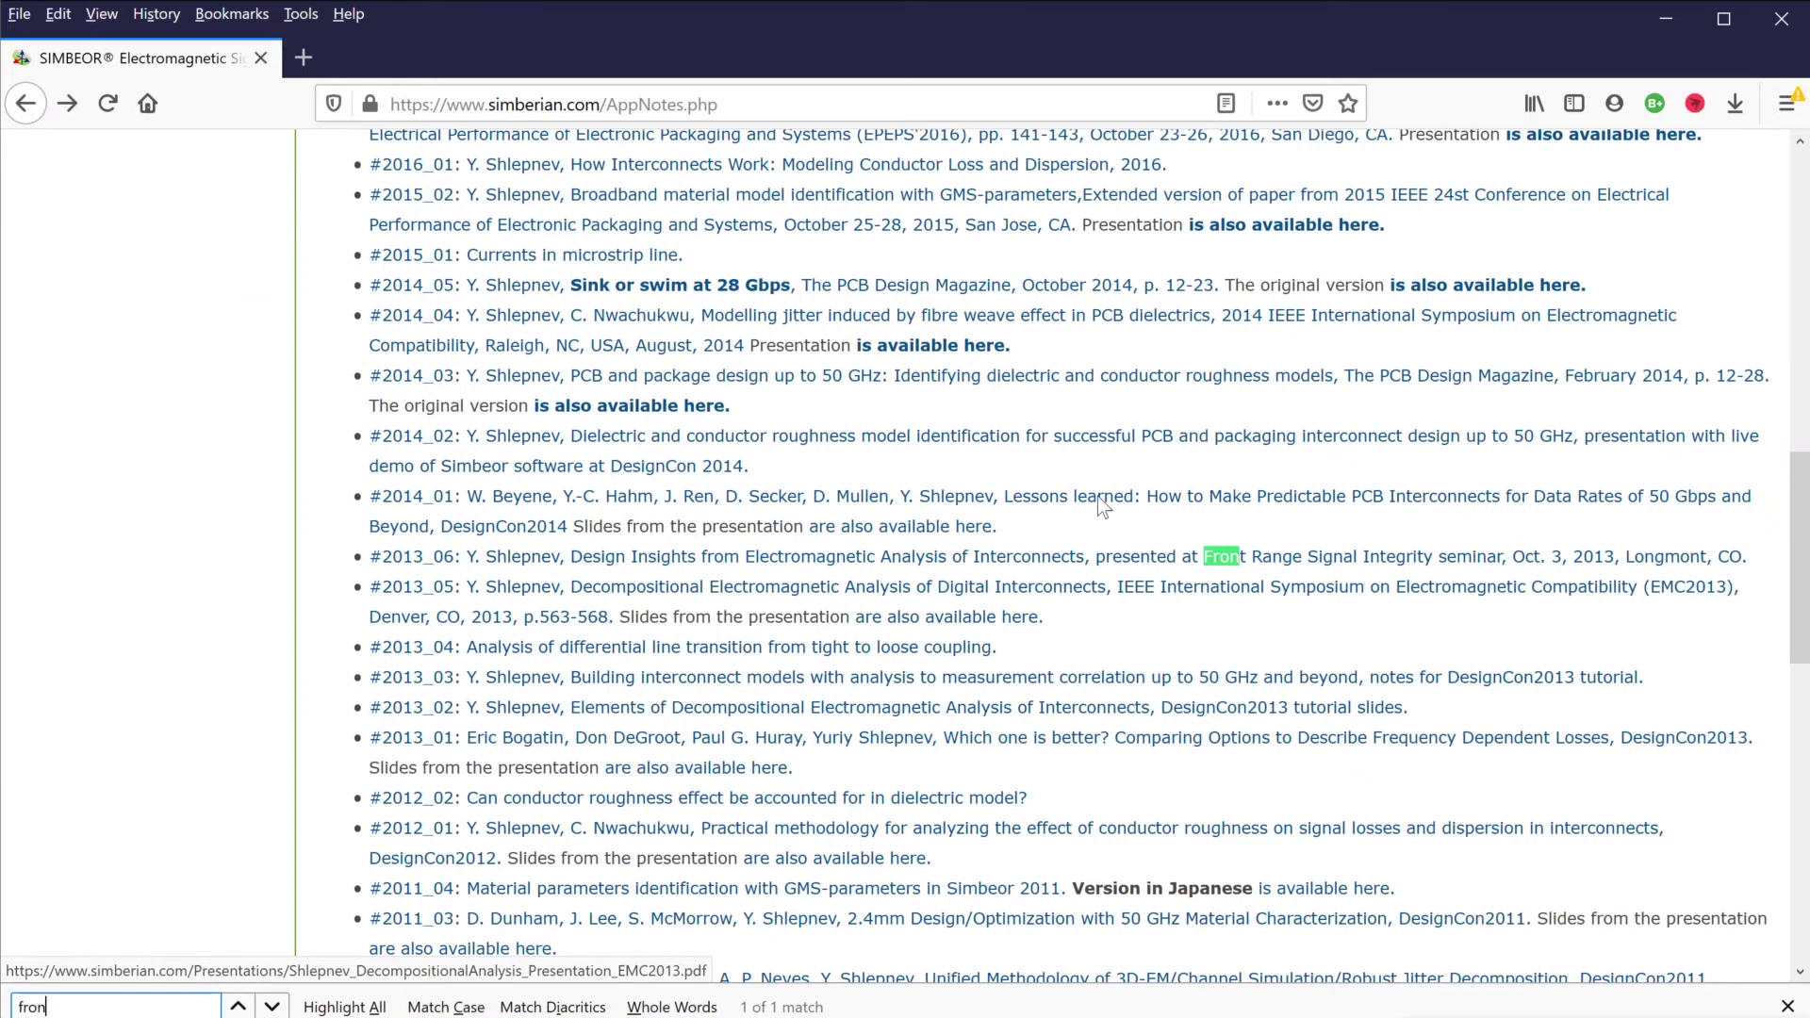
click(1196, 558)
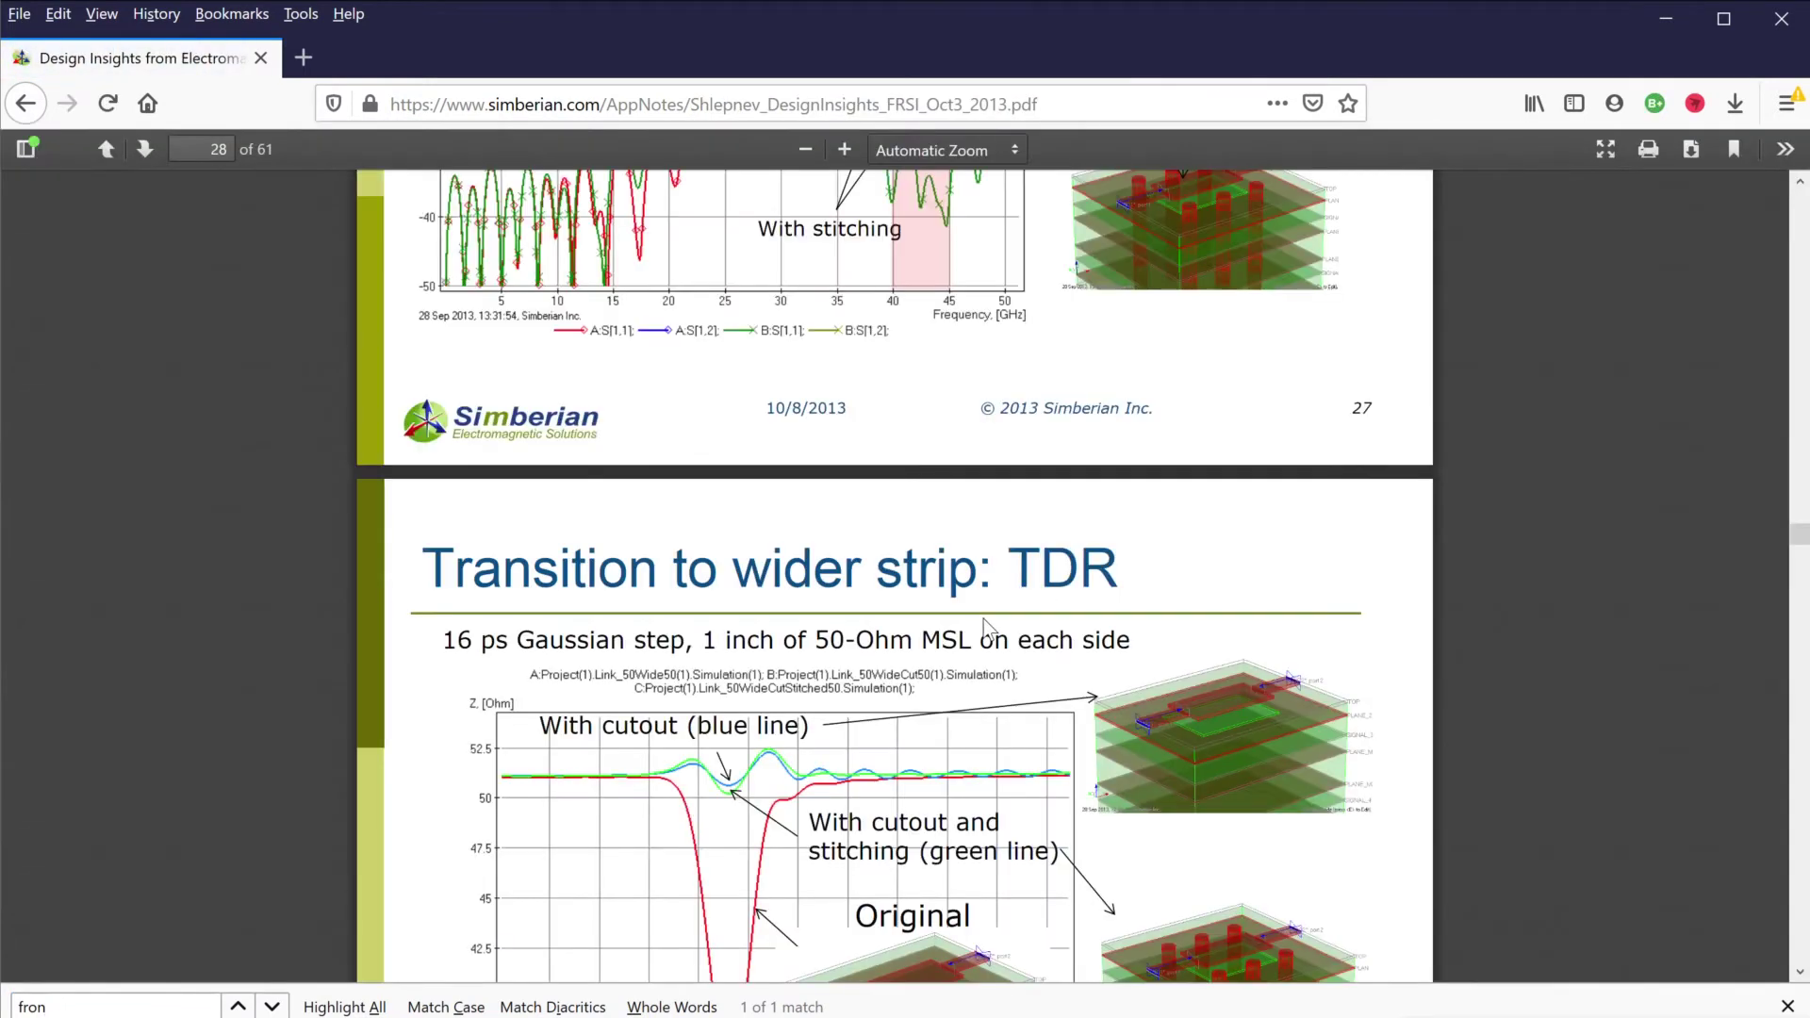
scroll(984, 619, down, 3)
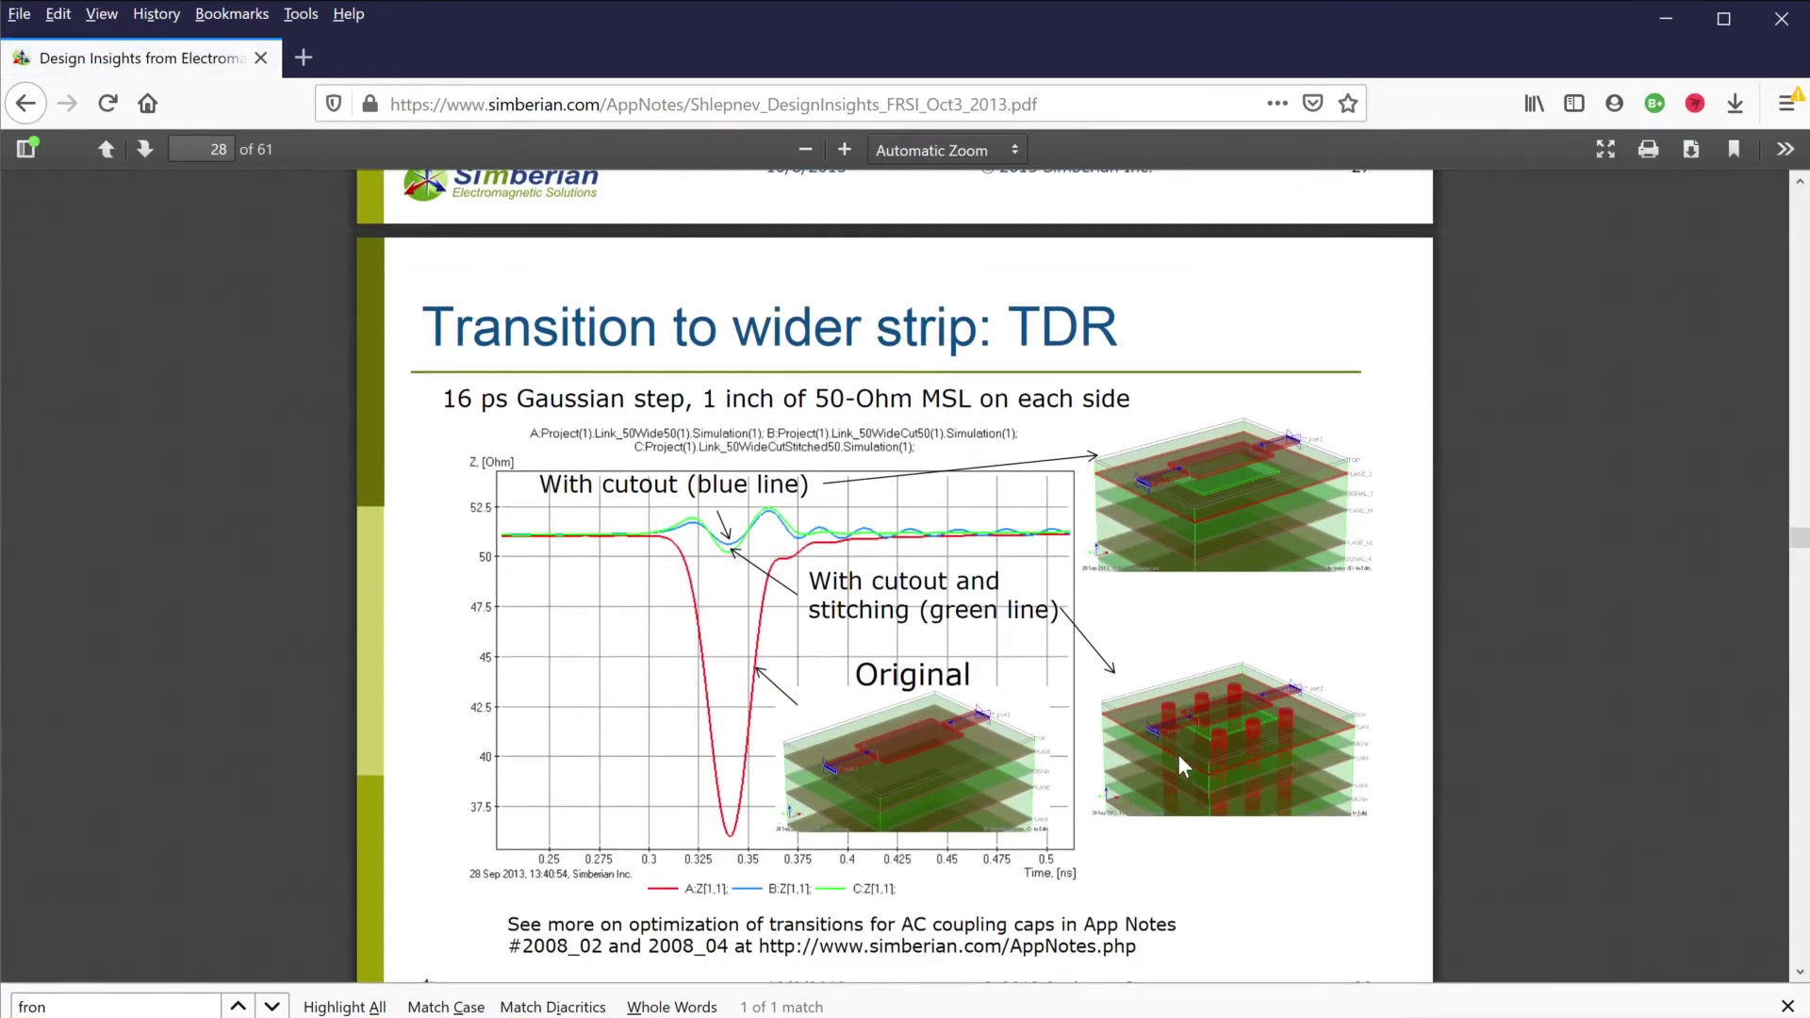
scroll(1090, 709, up, 2)
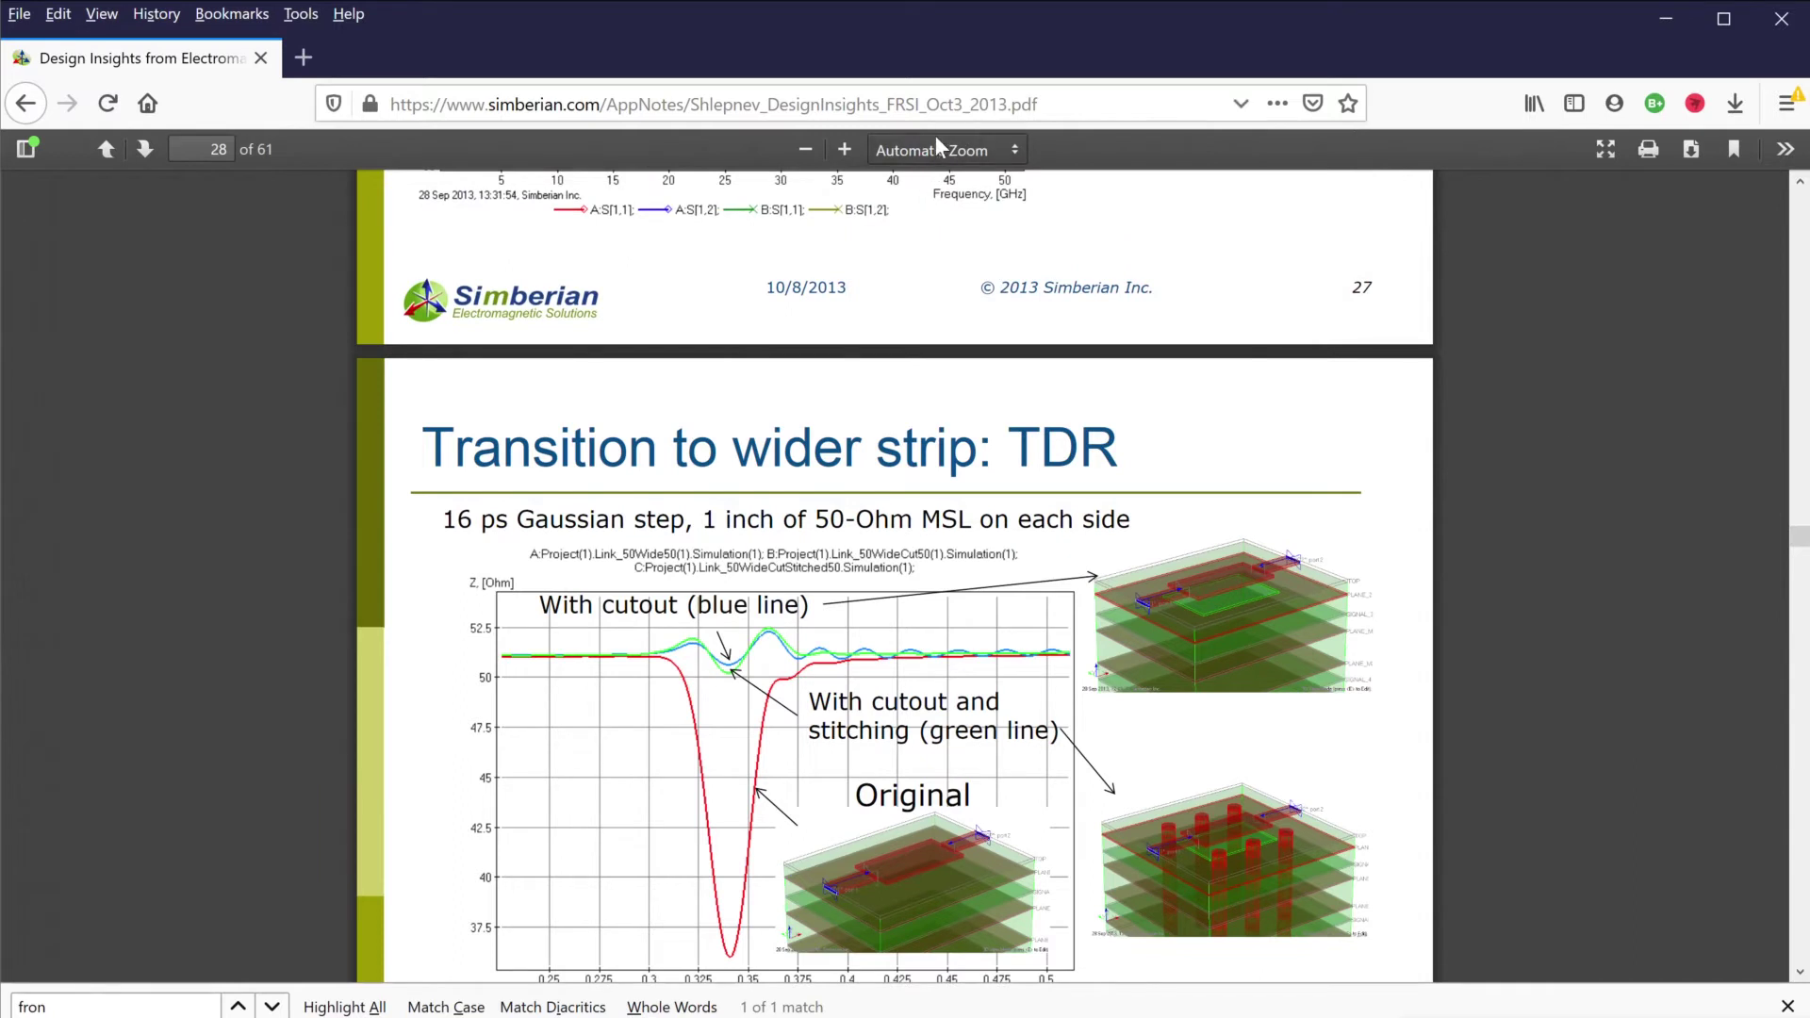
click(25, 103)
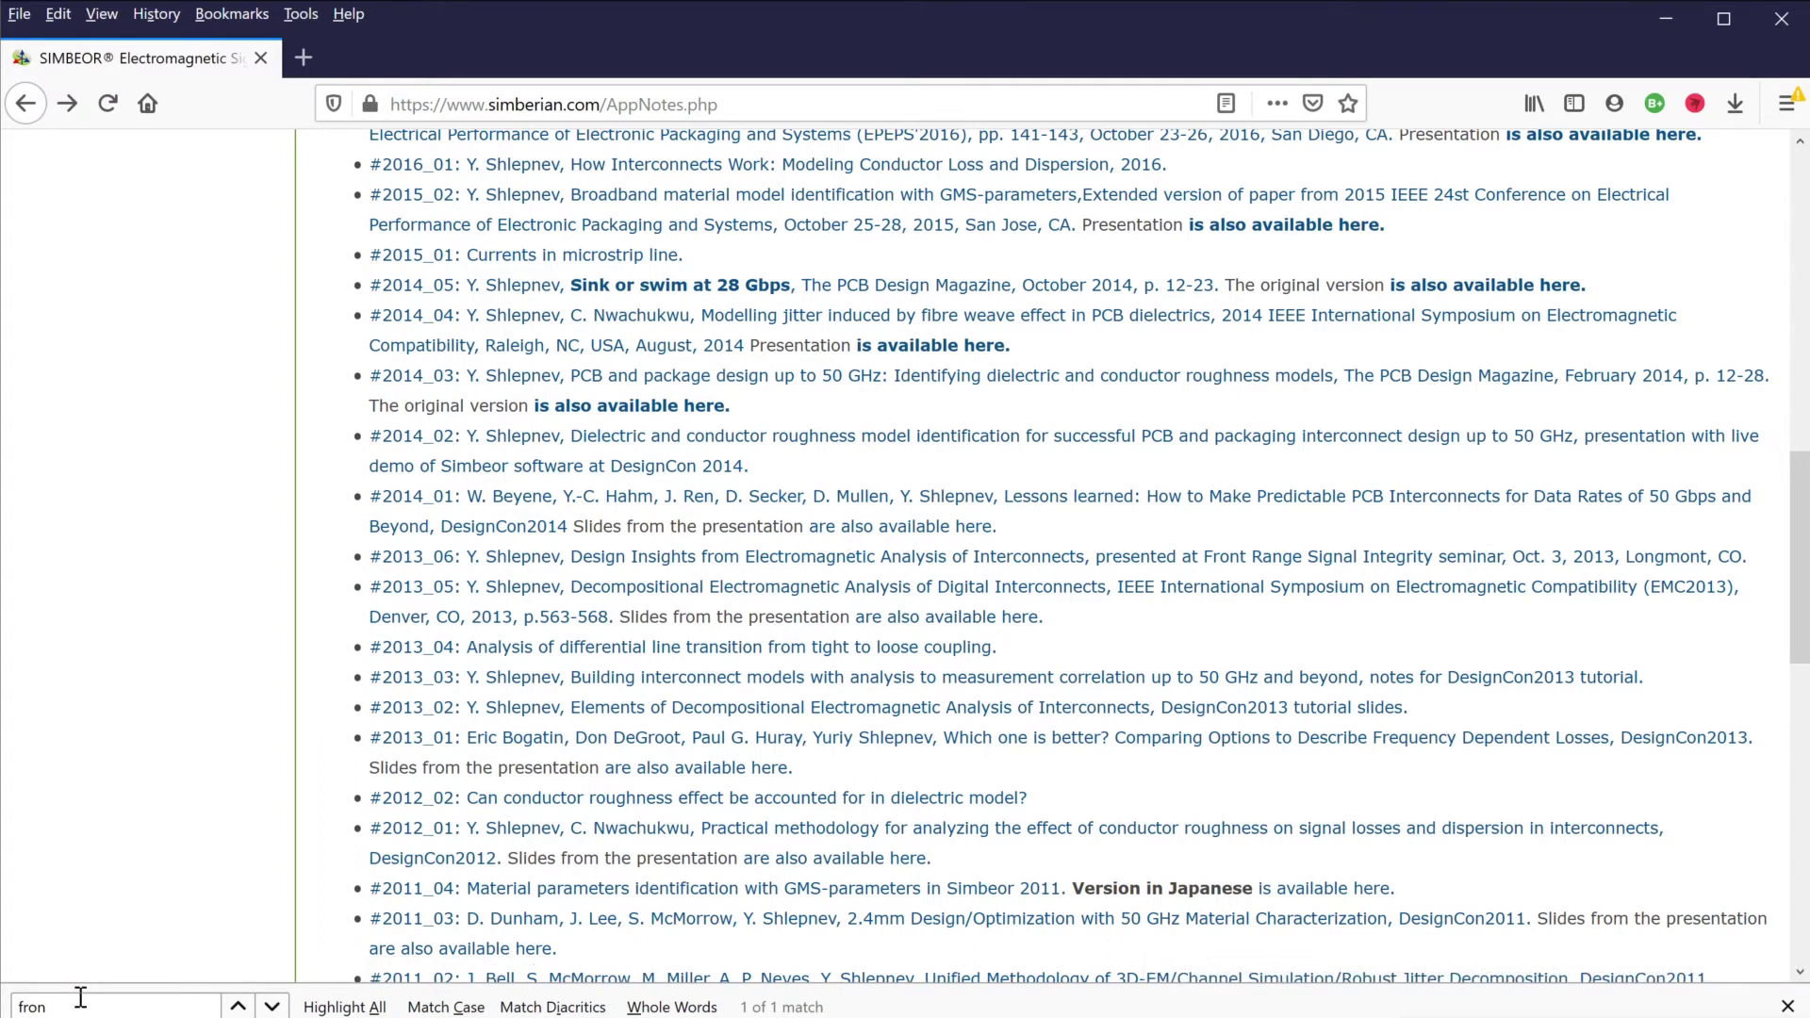
key(Return)
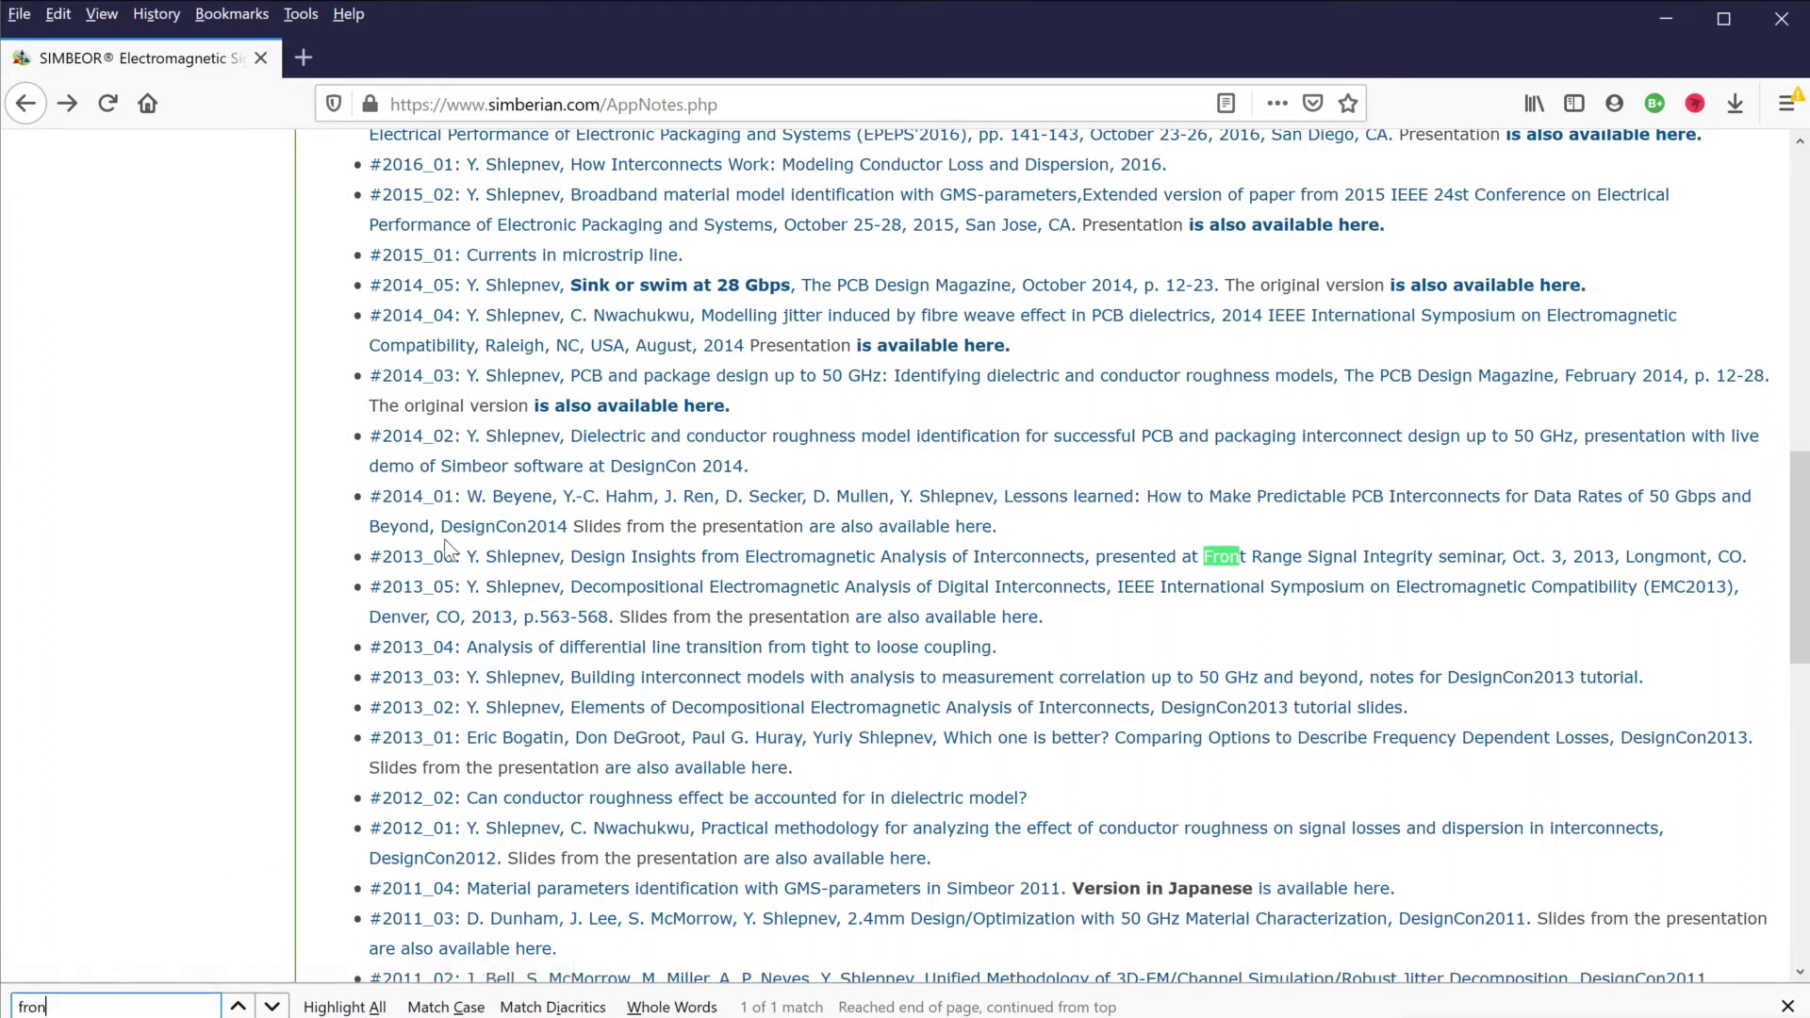
Back in Simbeor, orbit the cap(2) model from side-on to an oblique view.
click(1663, 18)
drag(1329, 465, 1089, 512)
drag(1461, 500, 1489, 457)
drag(1221, 519, 902, 694)
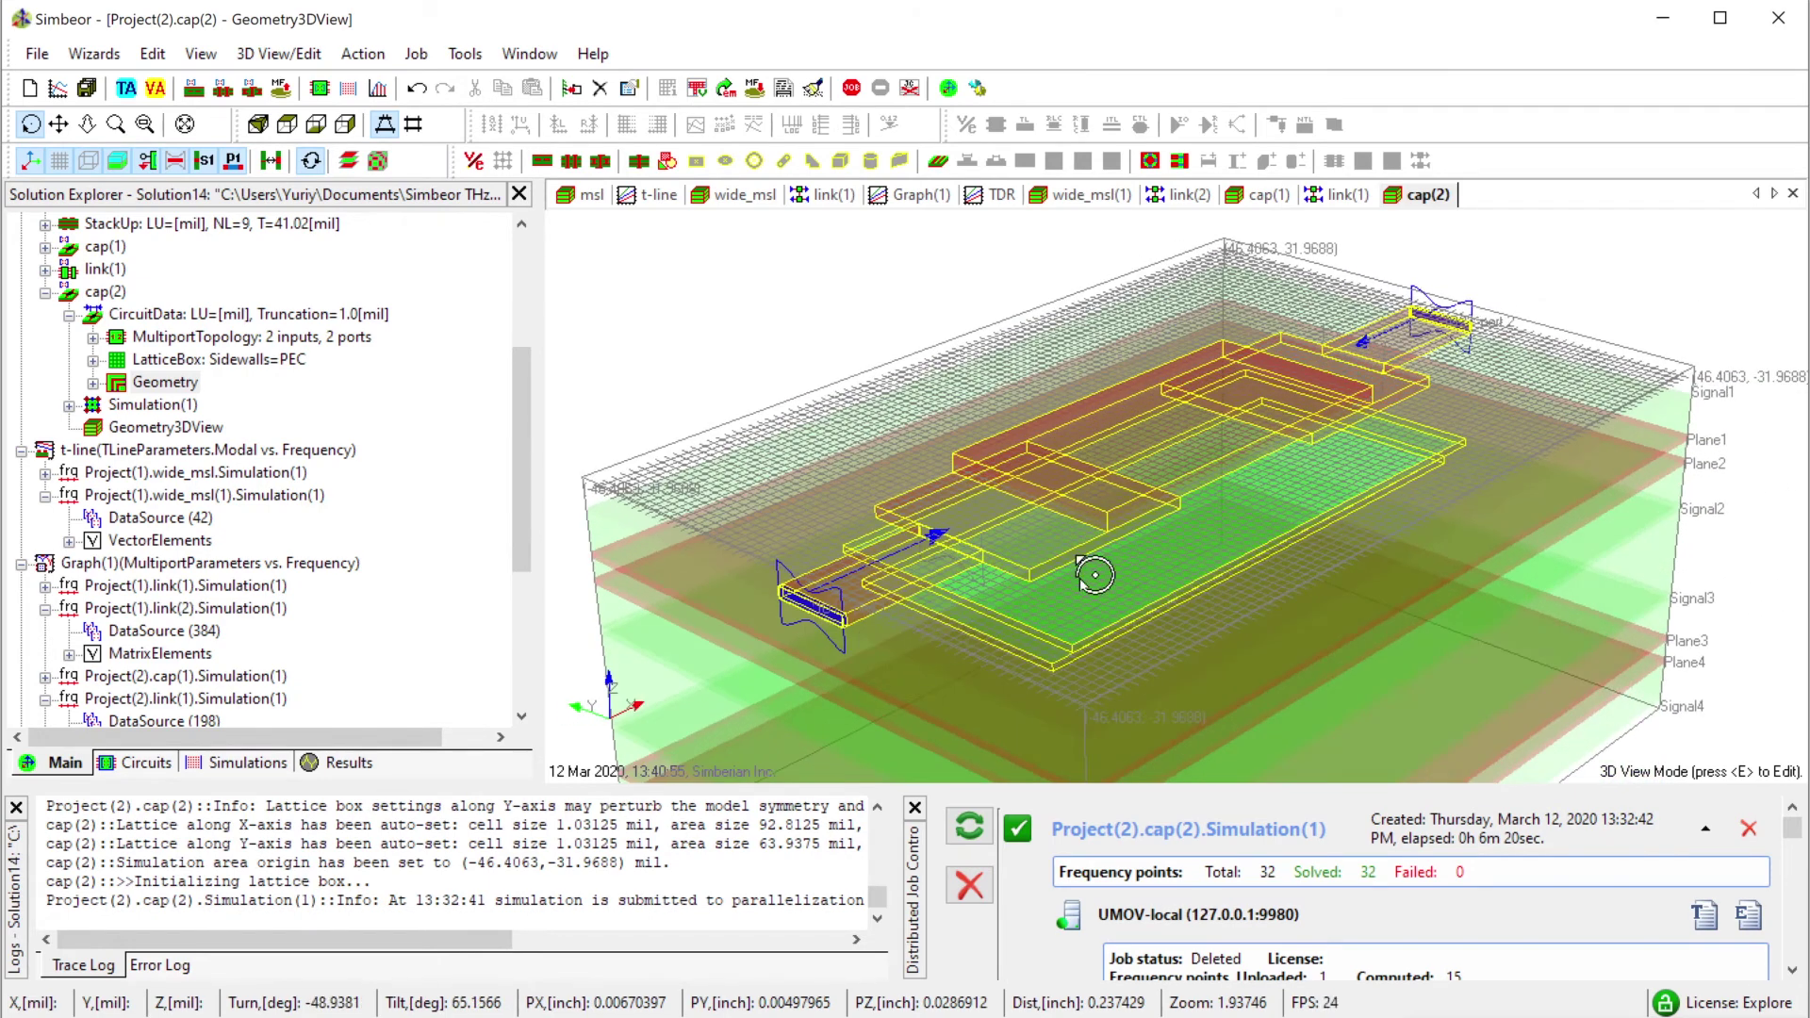
drag(1094, 574, 1046, 625)
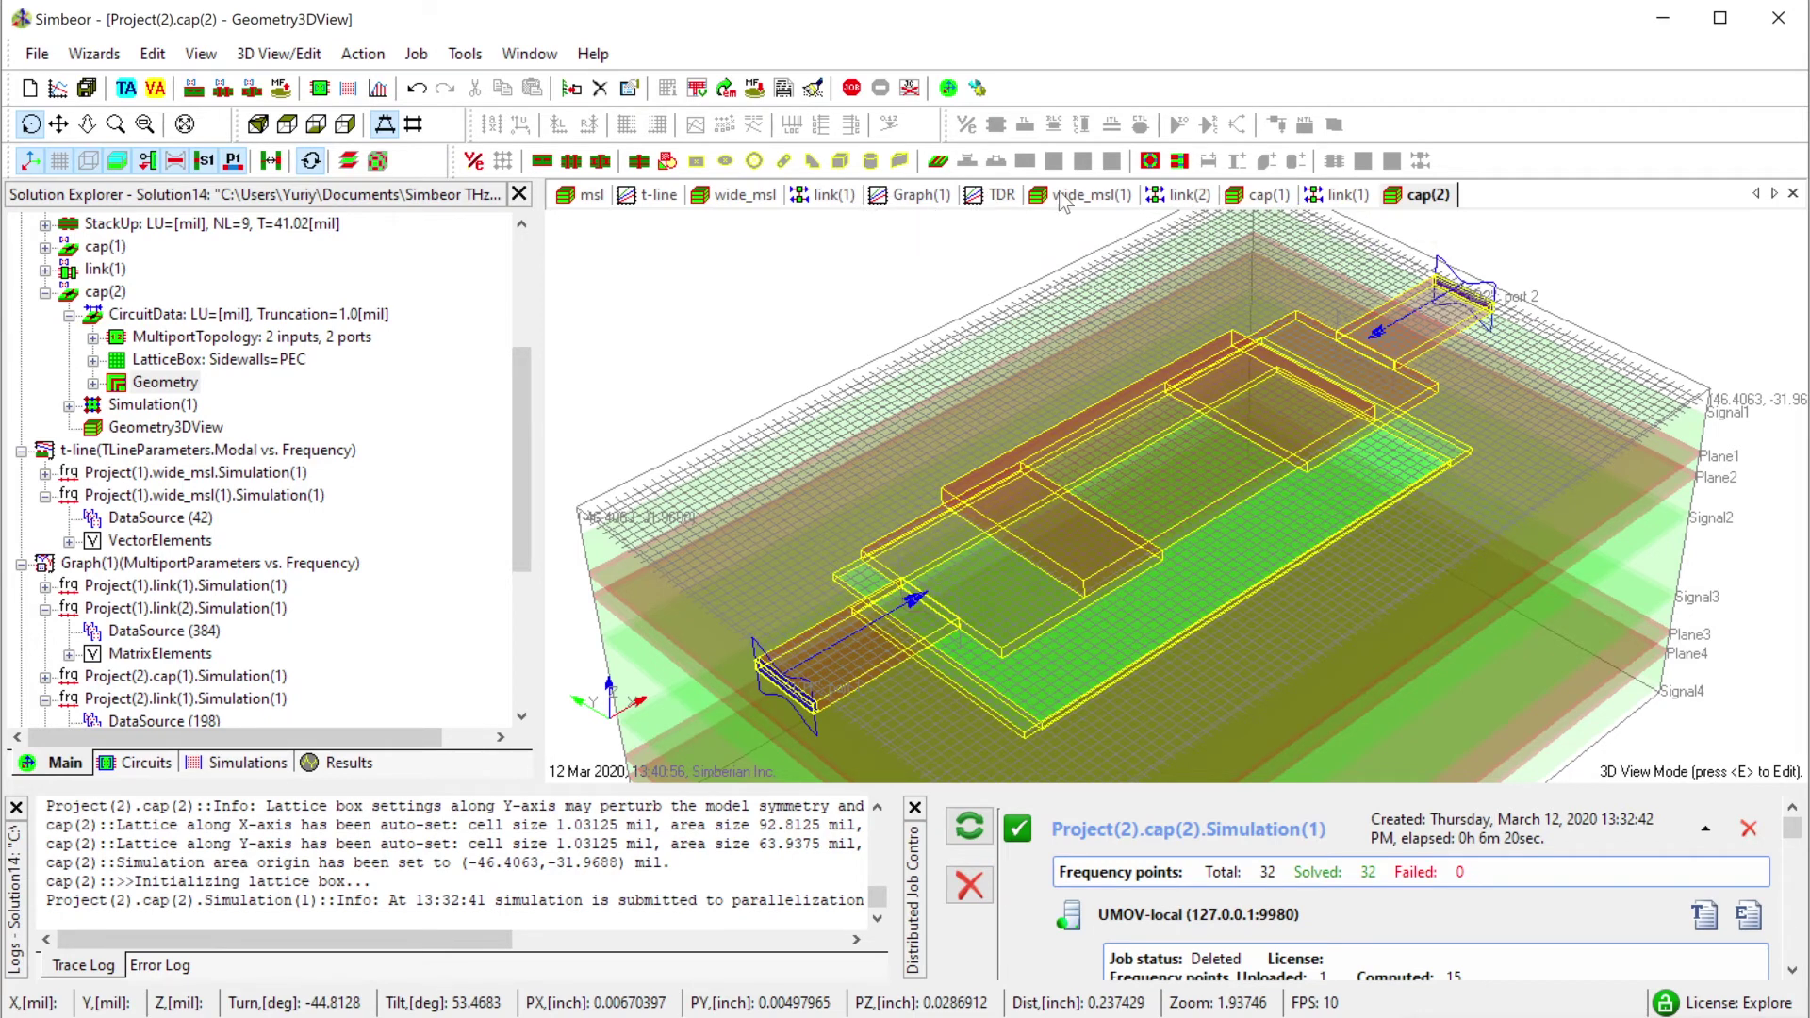
click(1191, 196)
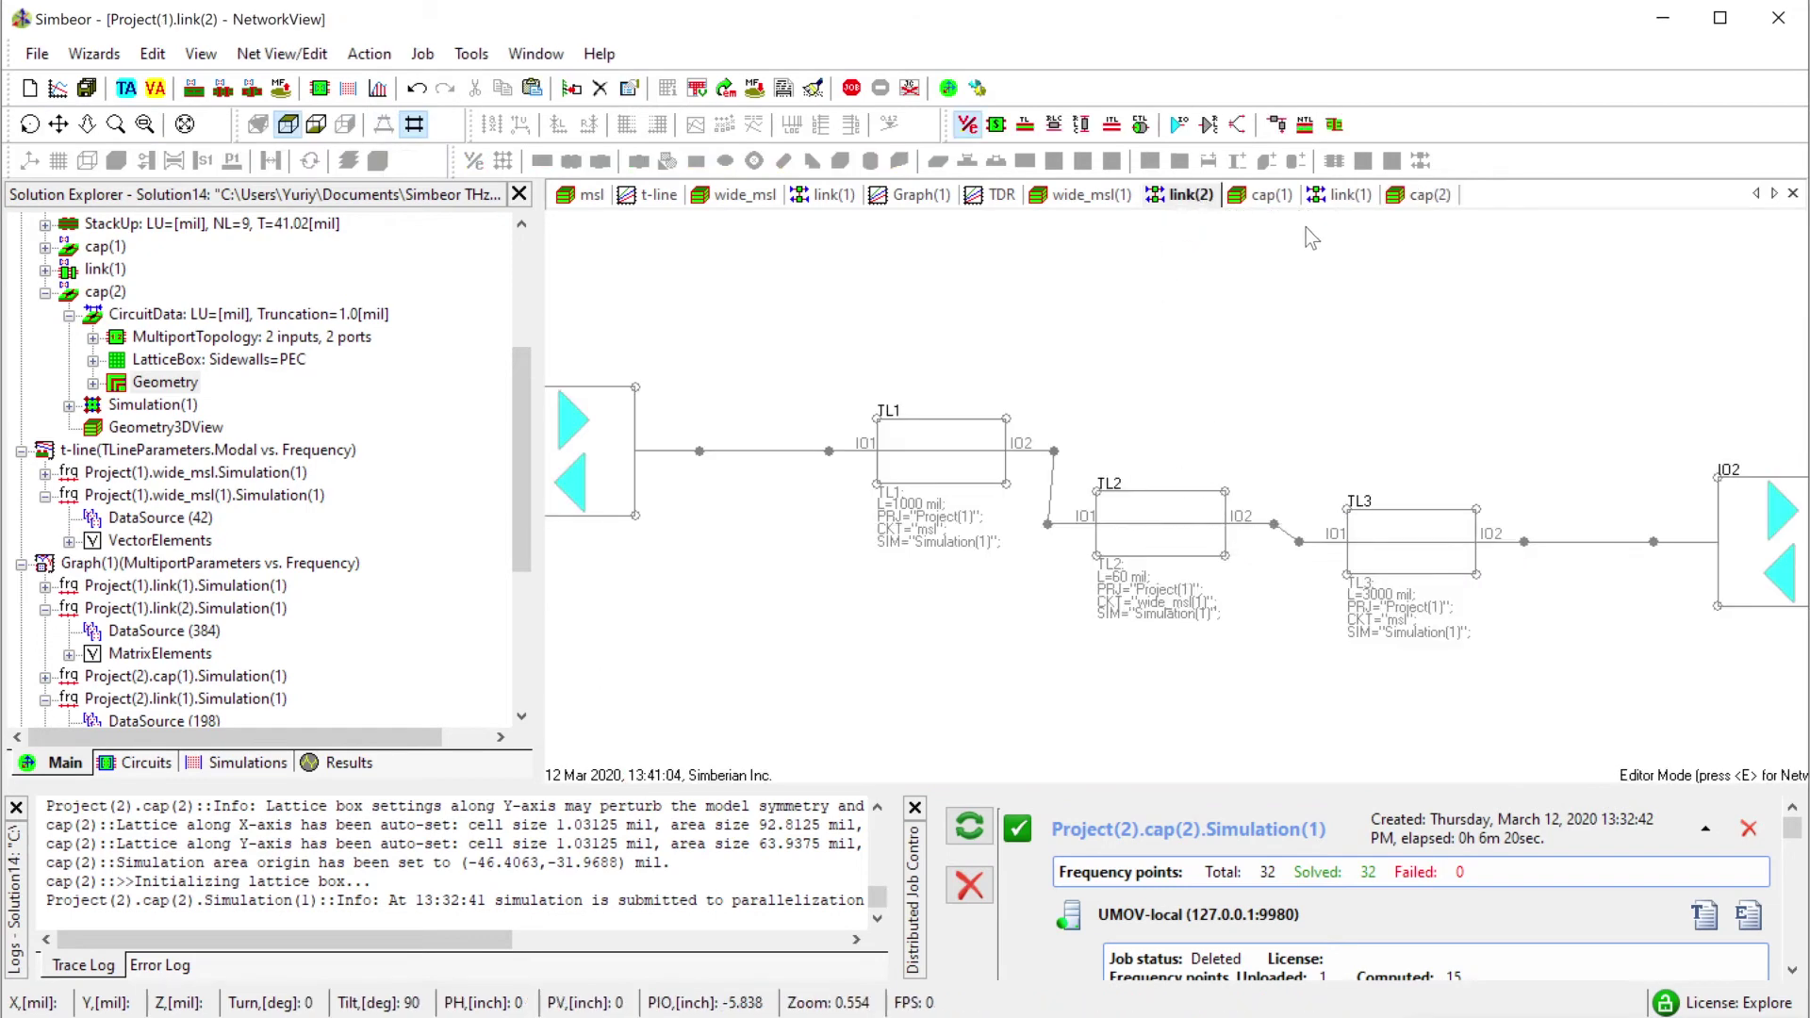
click(1423, 196)
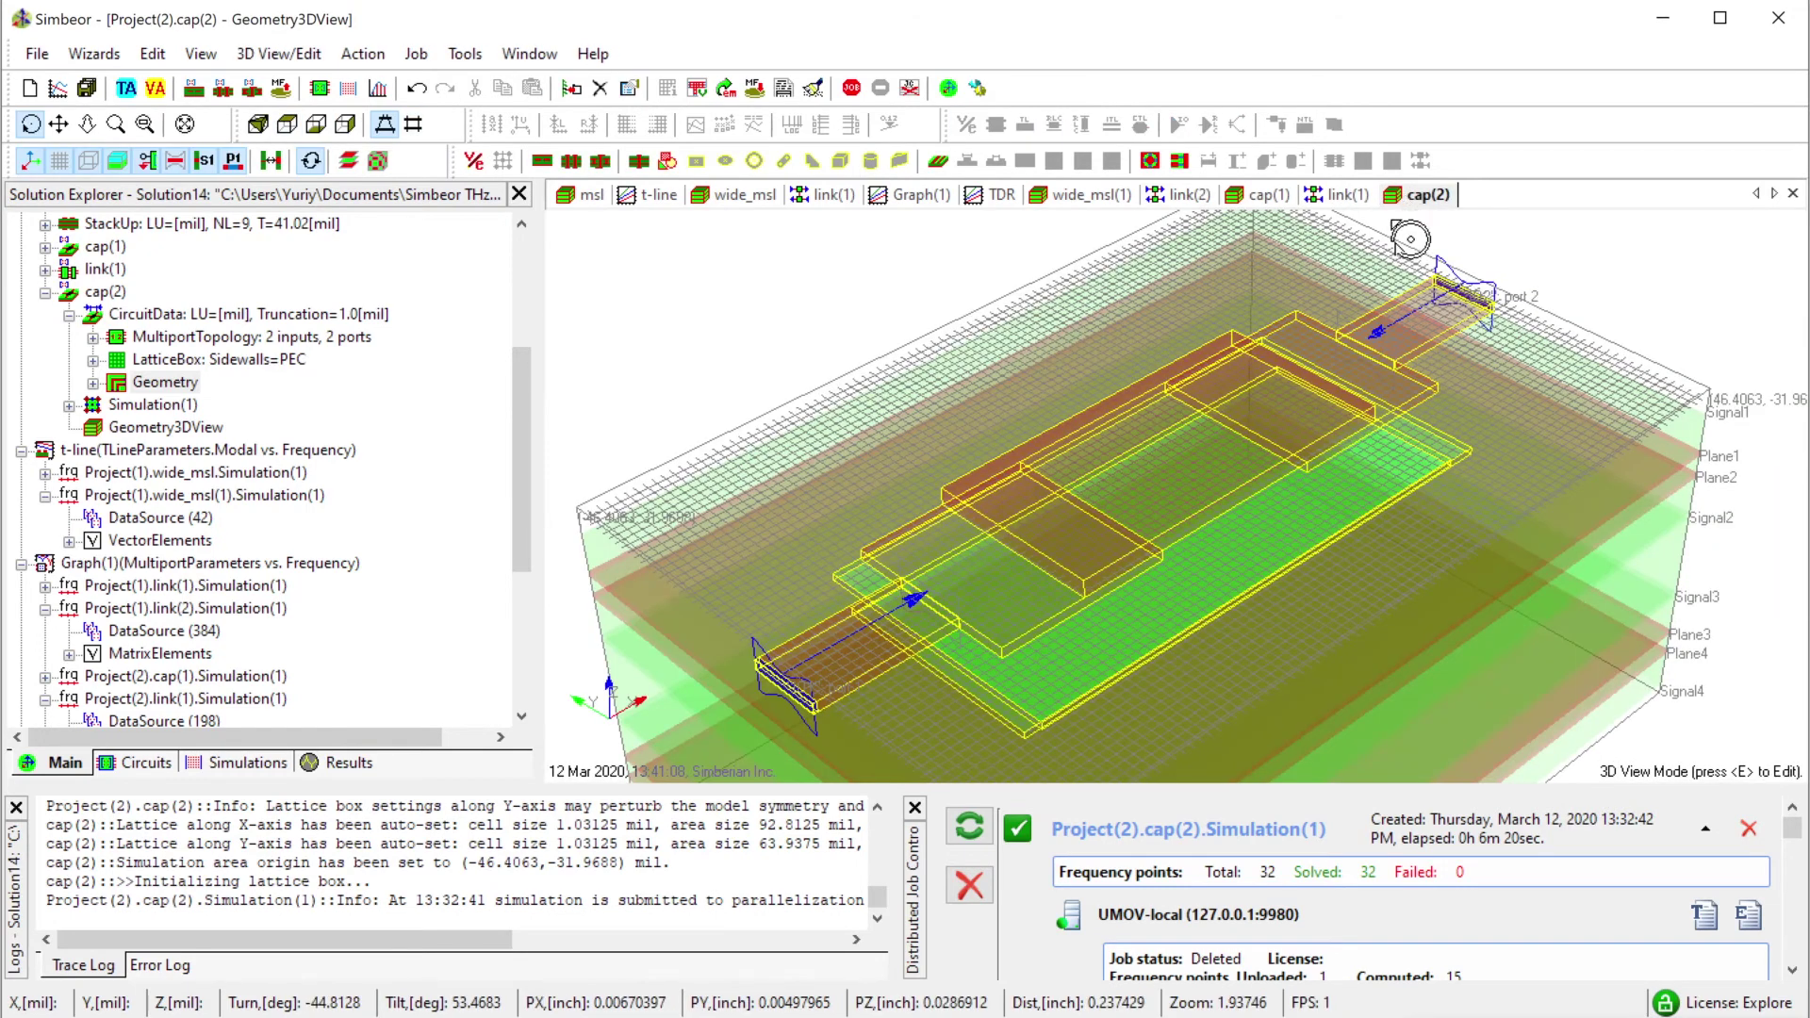
click(45, 293)
scroll(249, 370, up, 4)
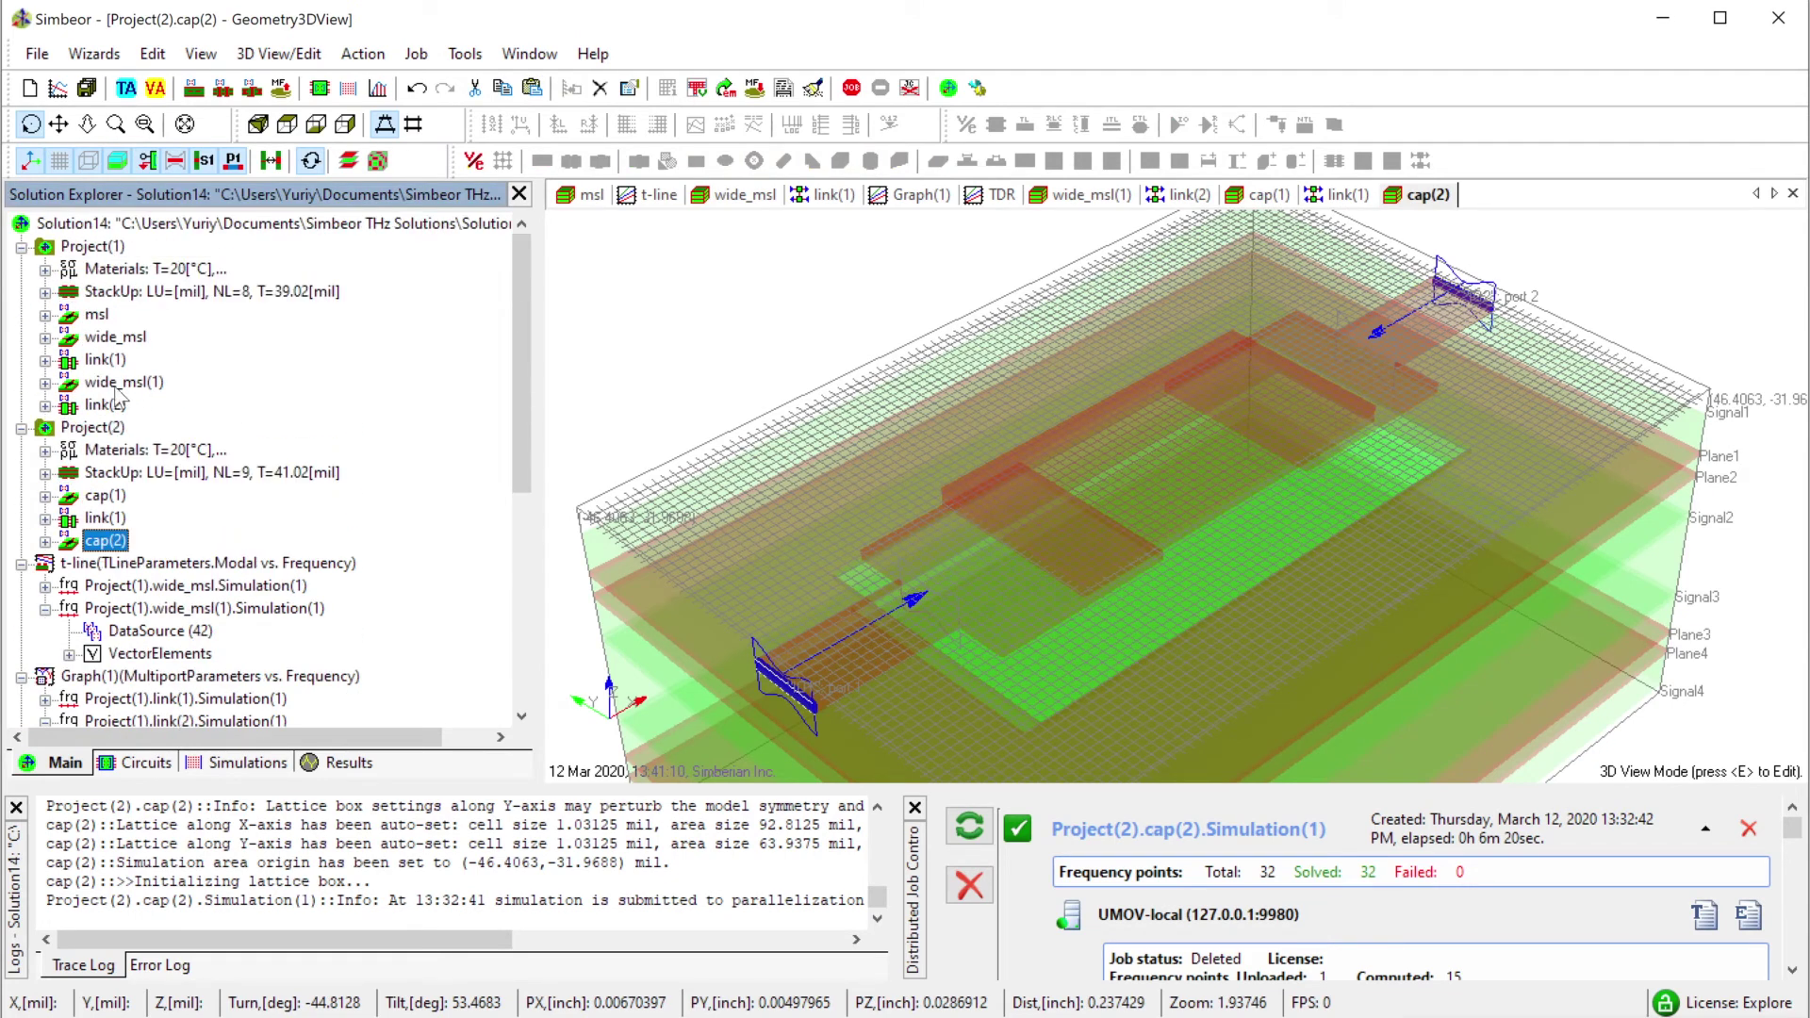
click(106, 405)
Copy link(2) and paste it into Project(2).
key(ctrl+c)
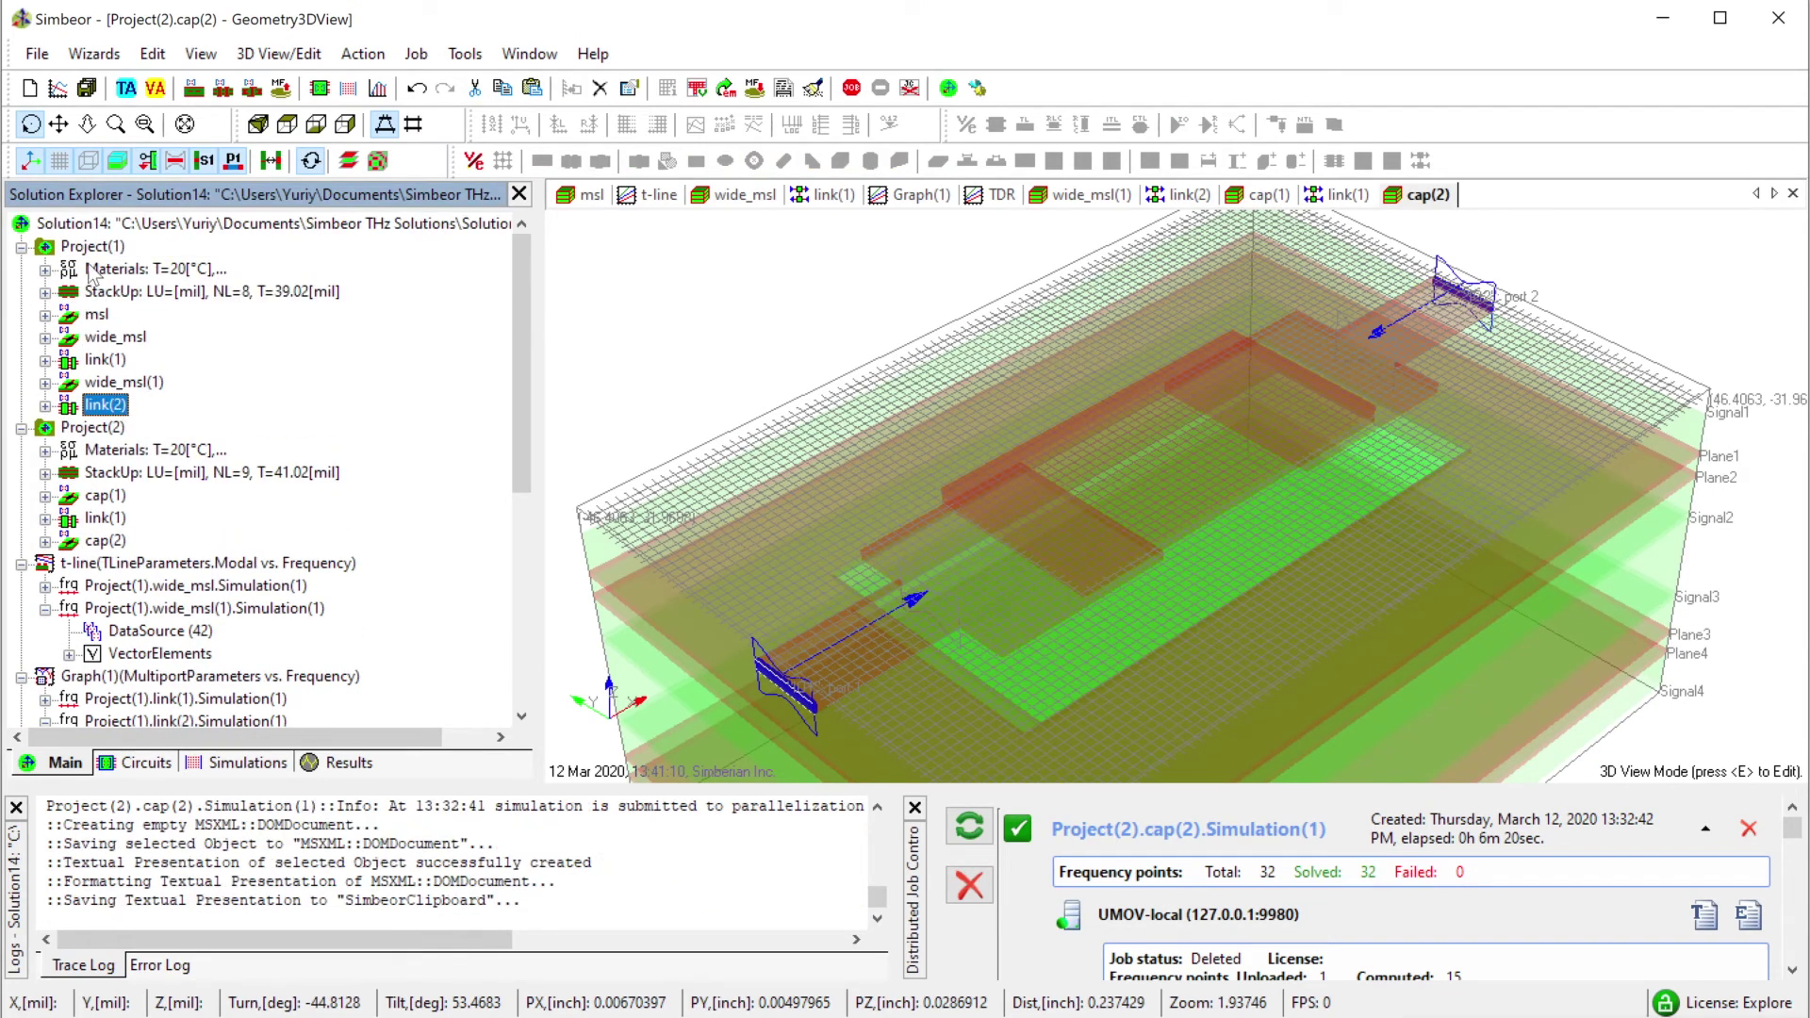
click(85, 249)
click(93, 429)
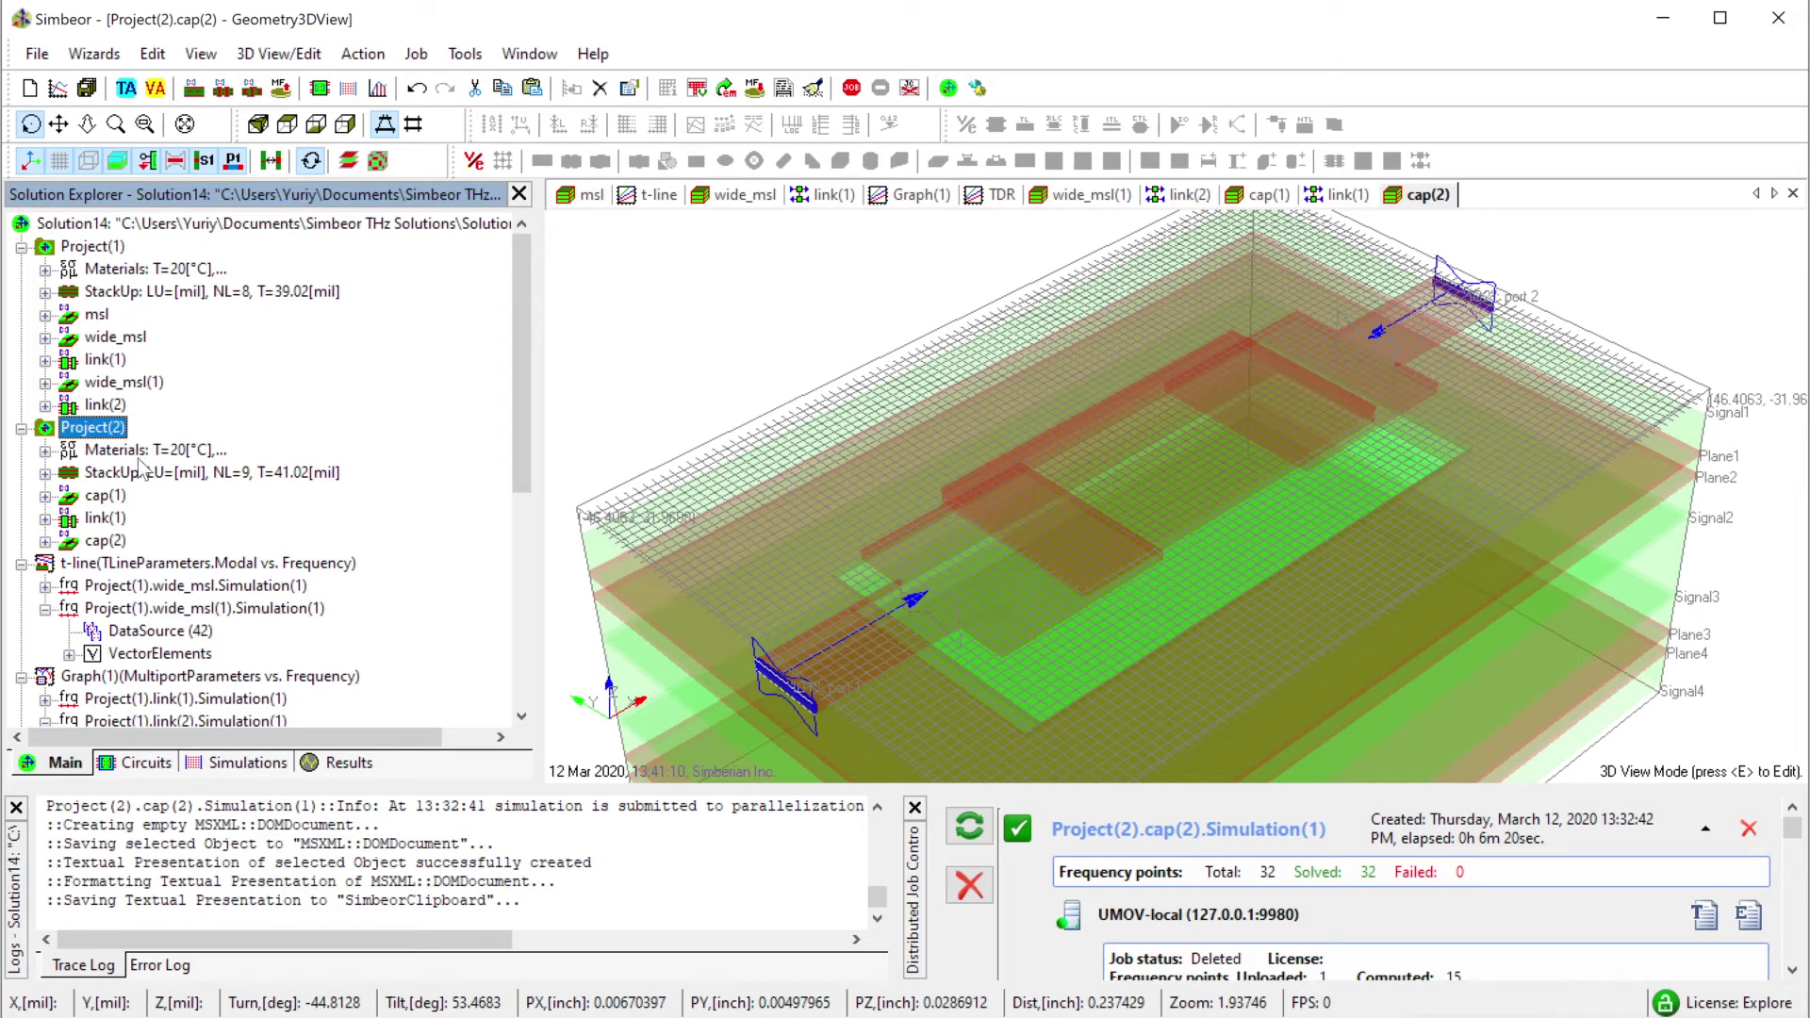
key(ctrl+v)
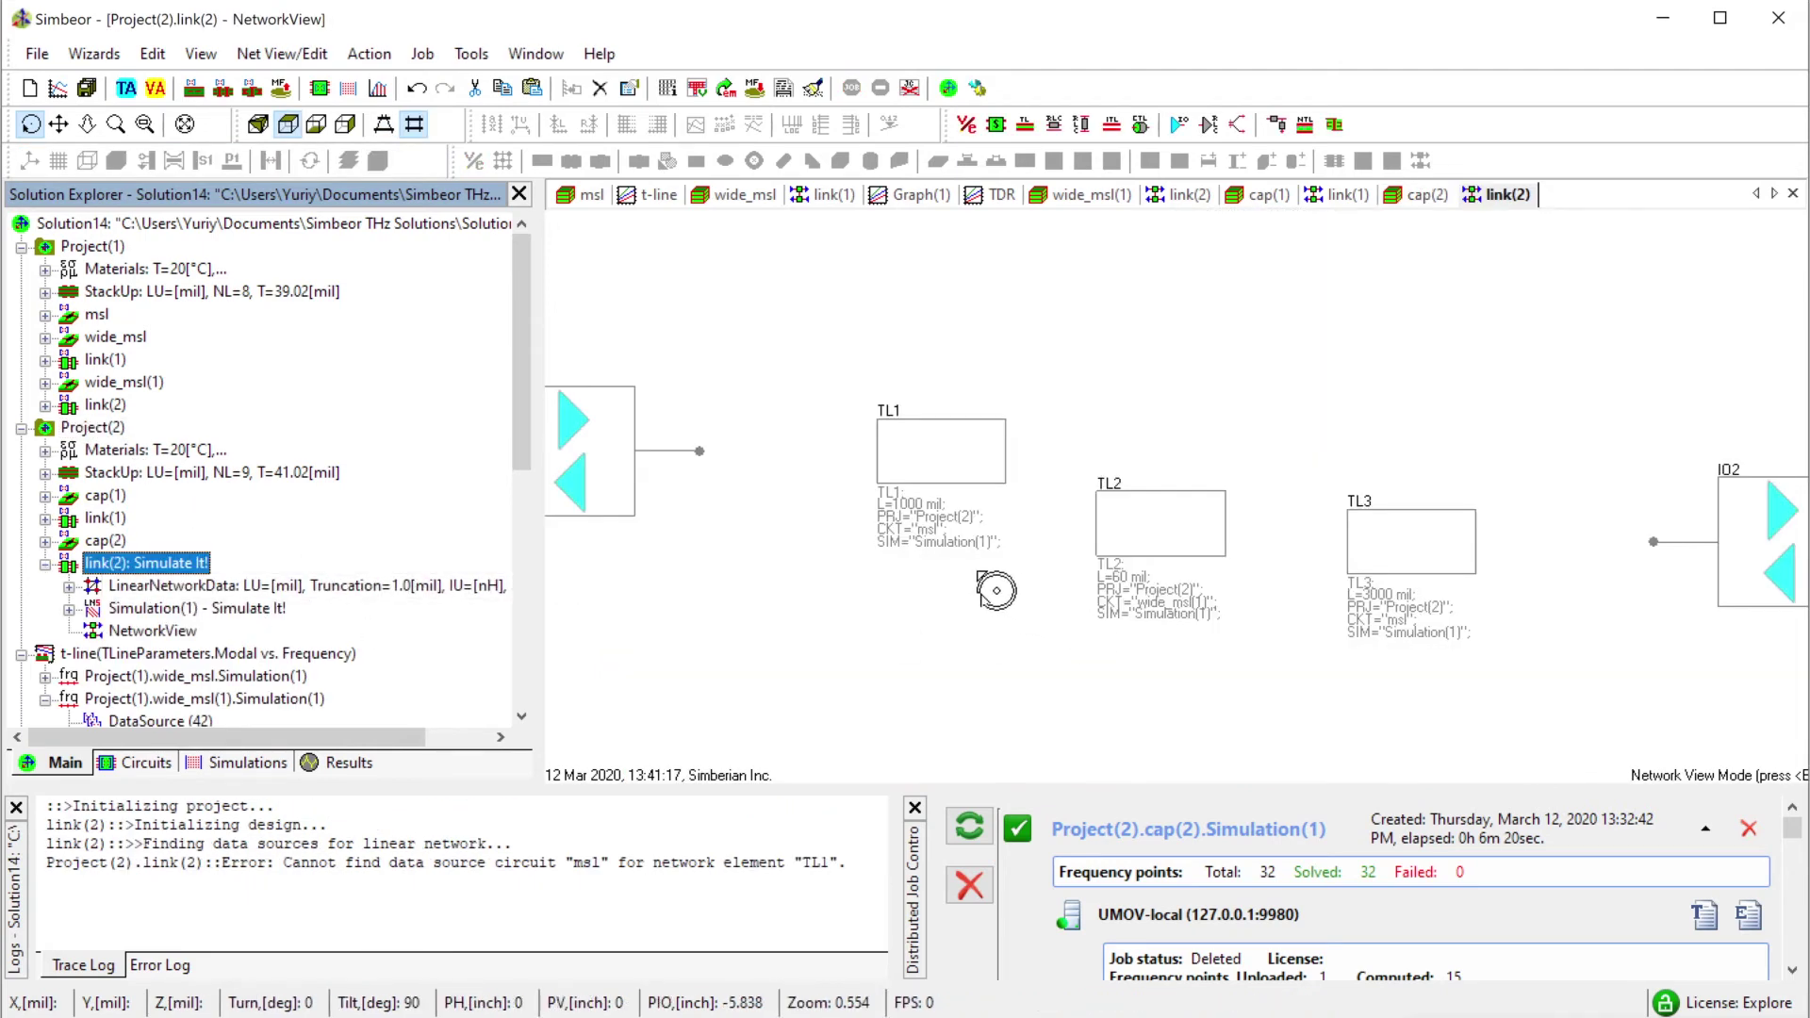
Point TL1 and TL3 to Project(1).msl.Simulation(1) parameters.
double_click(948, 465)
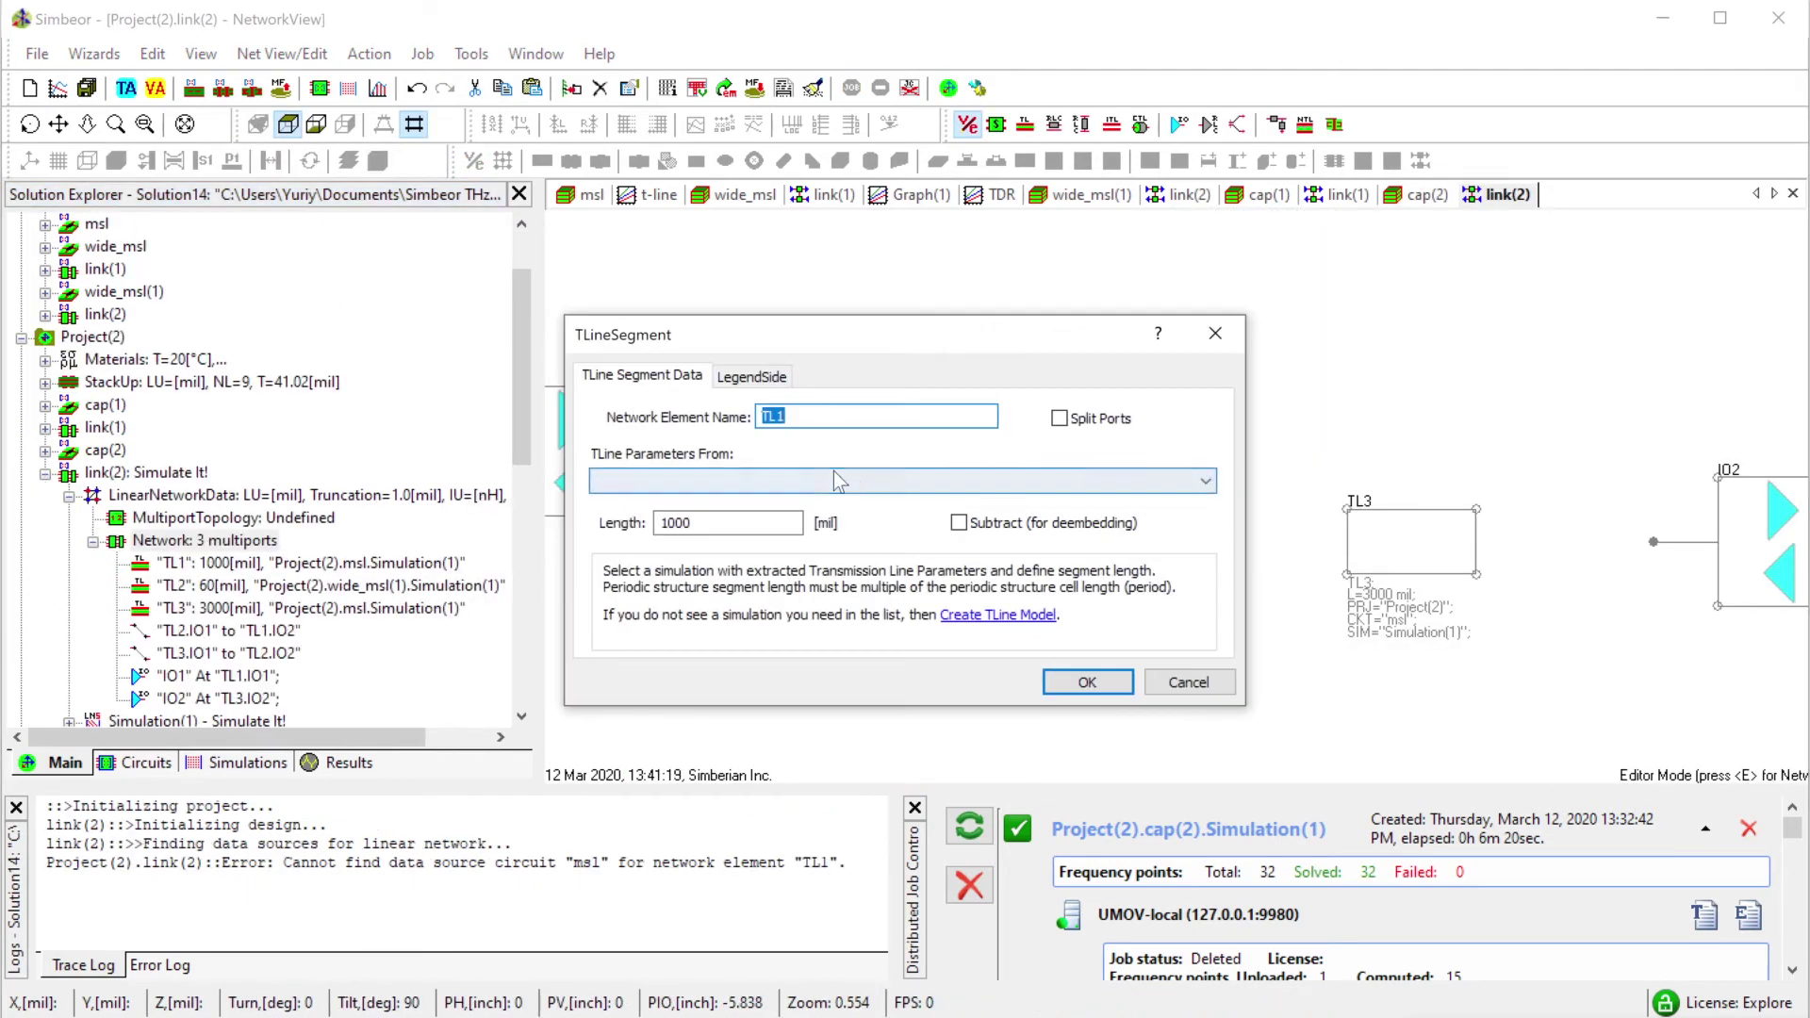
click(813, 483)
click(784, 505)
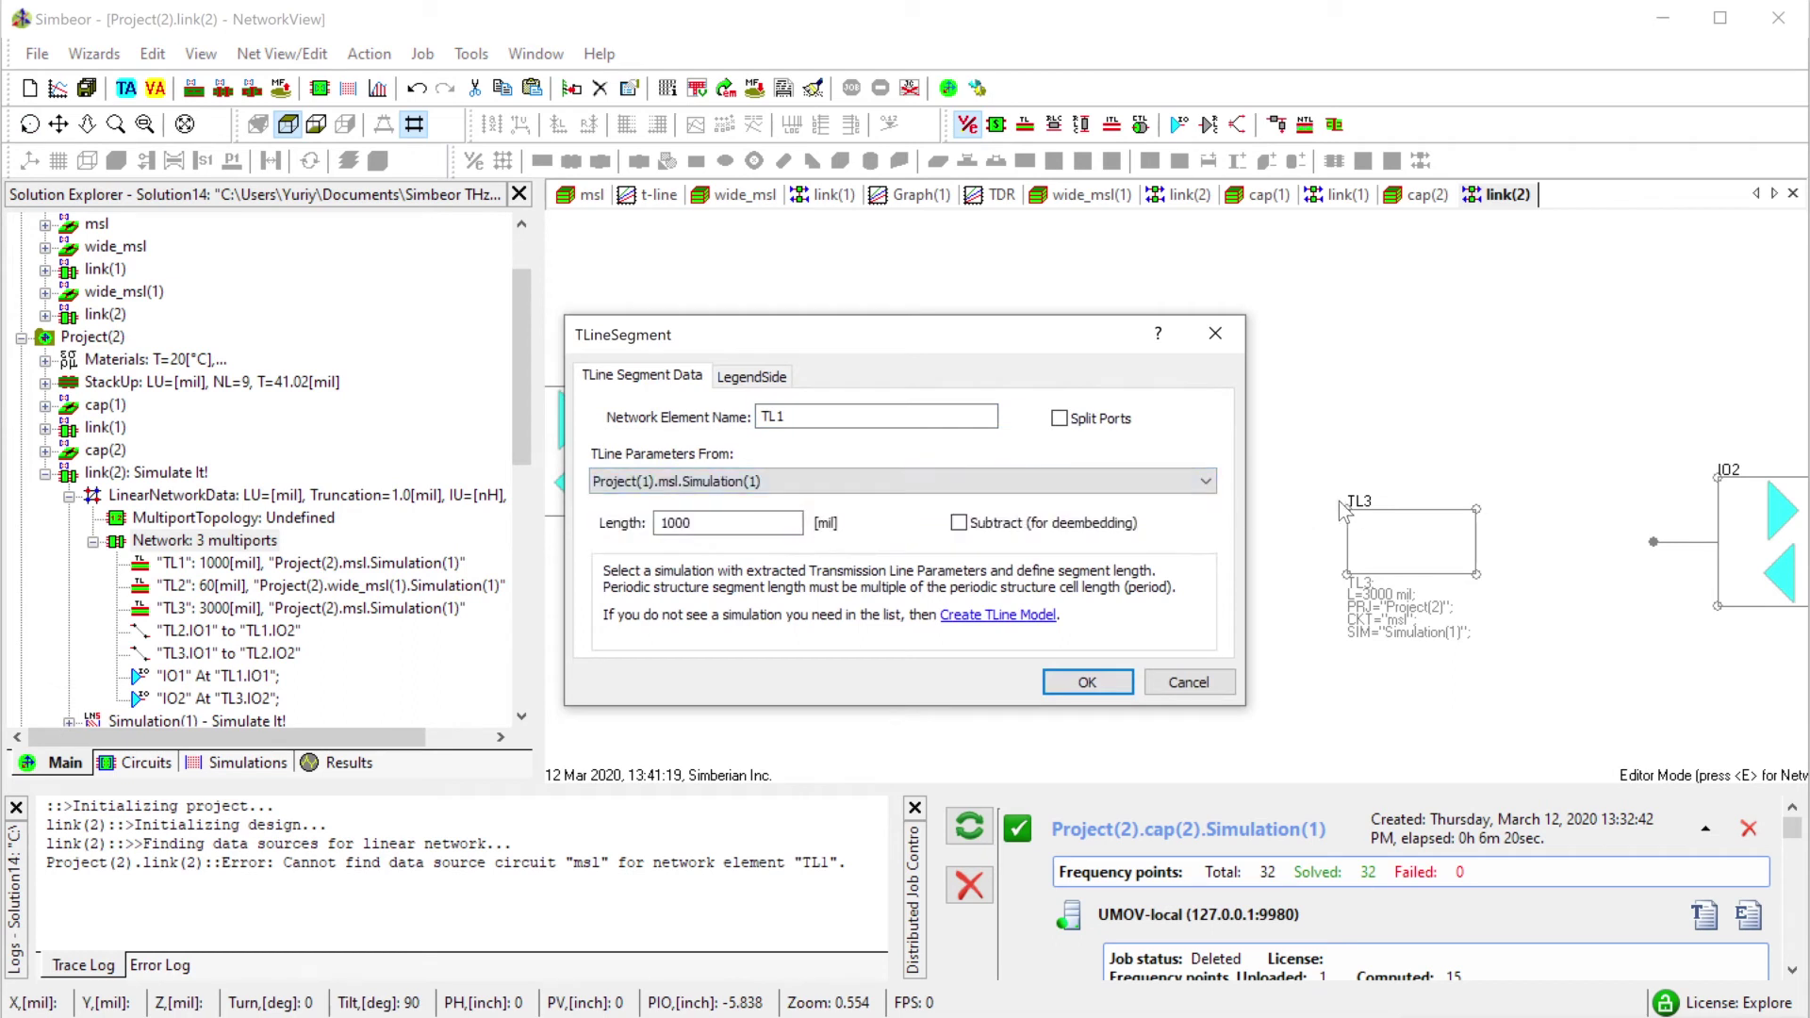
click(1129, 682)
double_click(1461, 589)
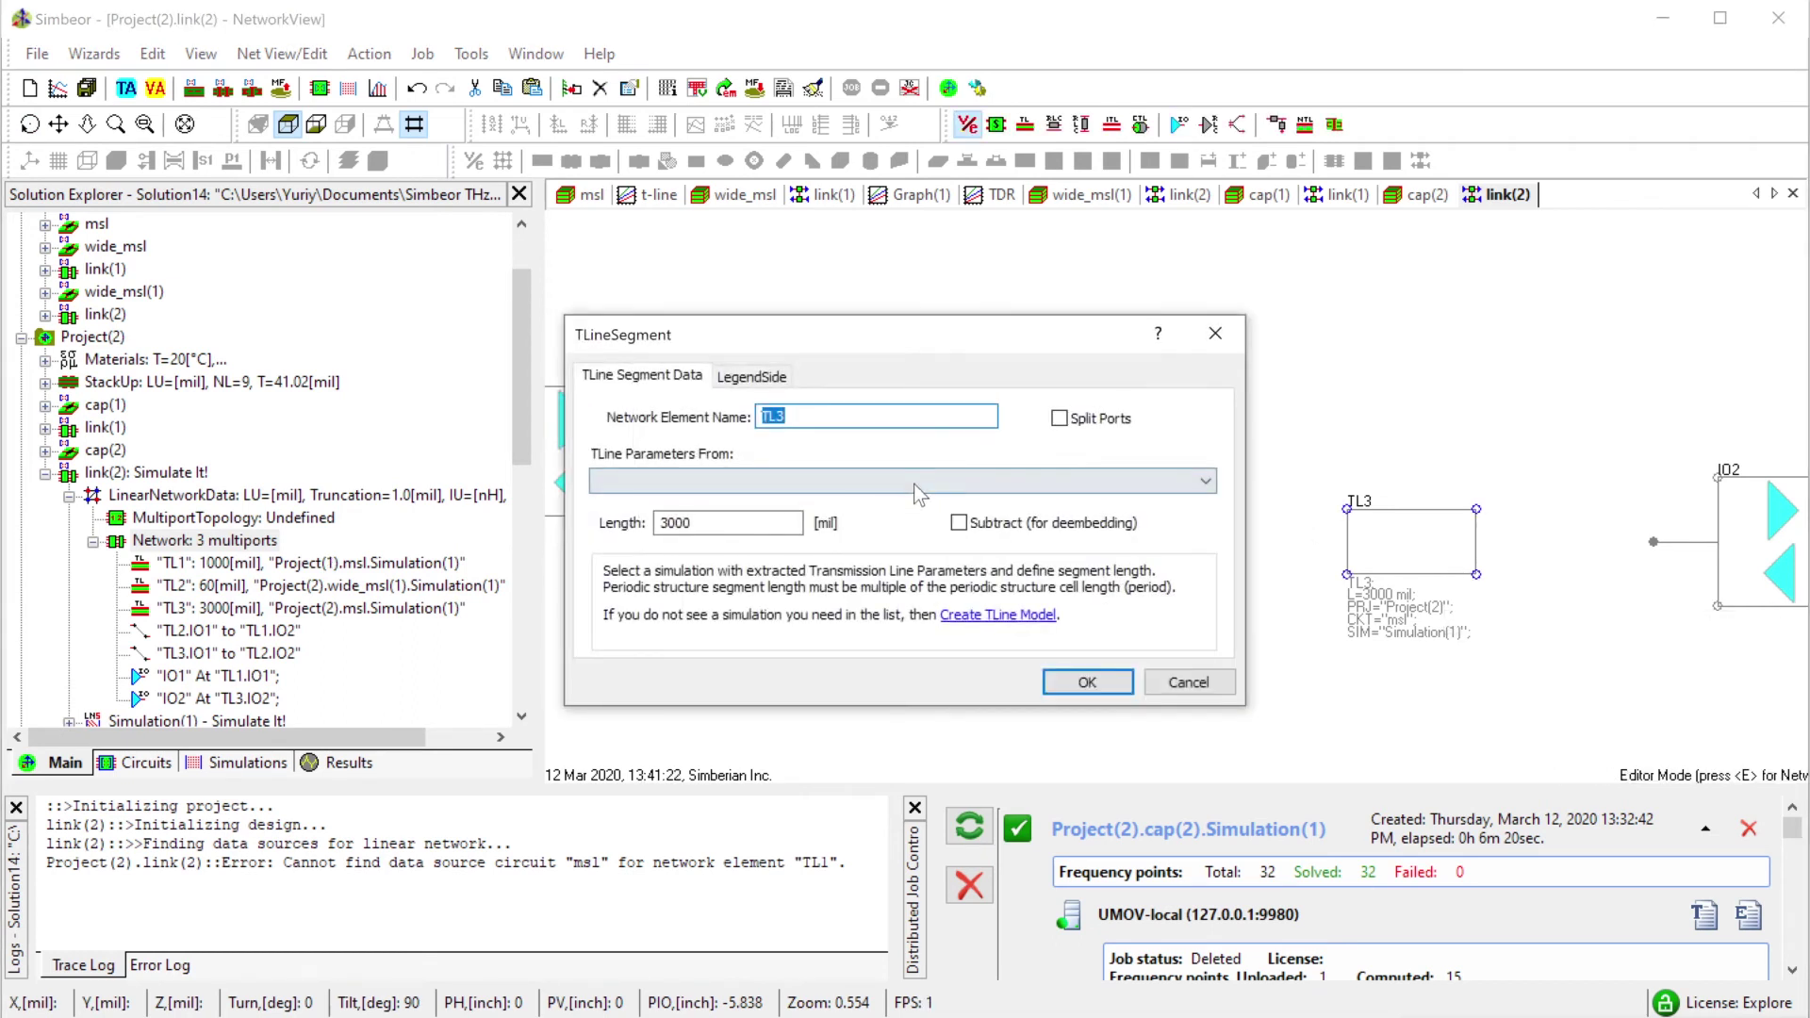
click(914, 483)
click(824, 506)
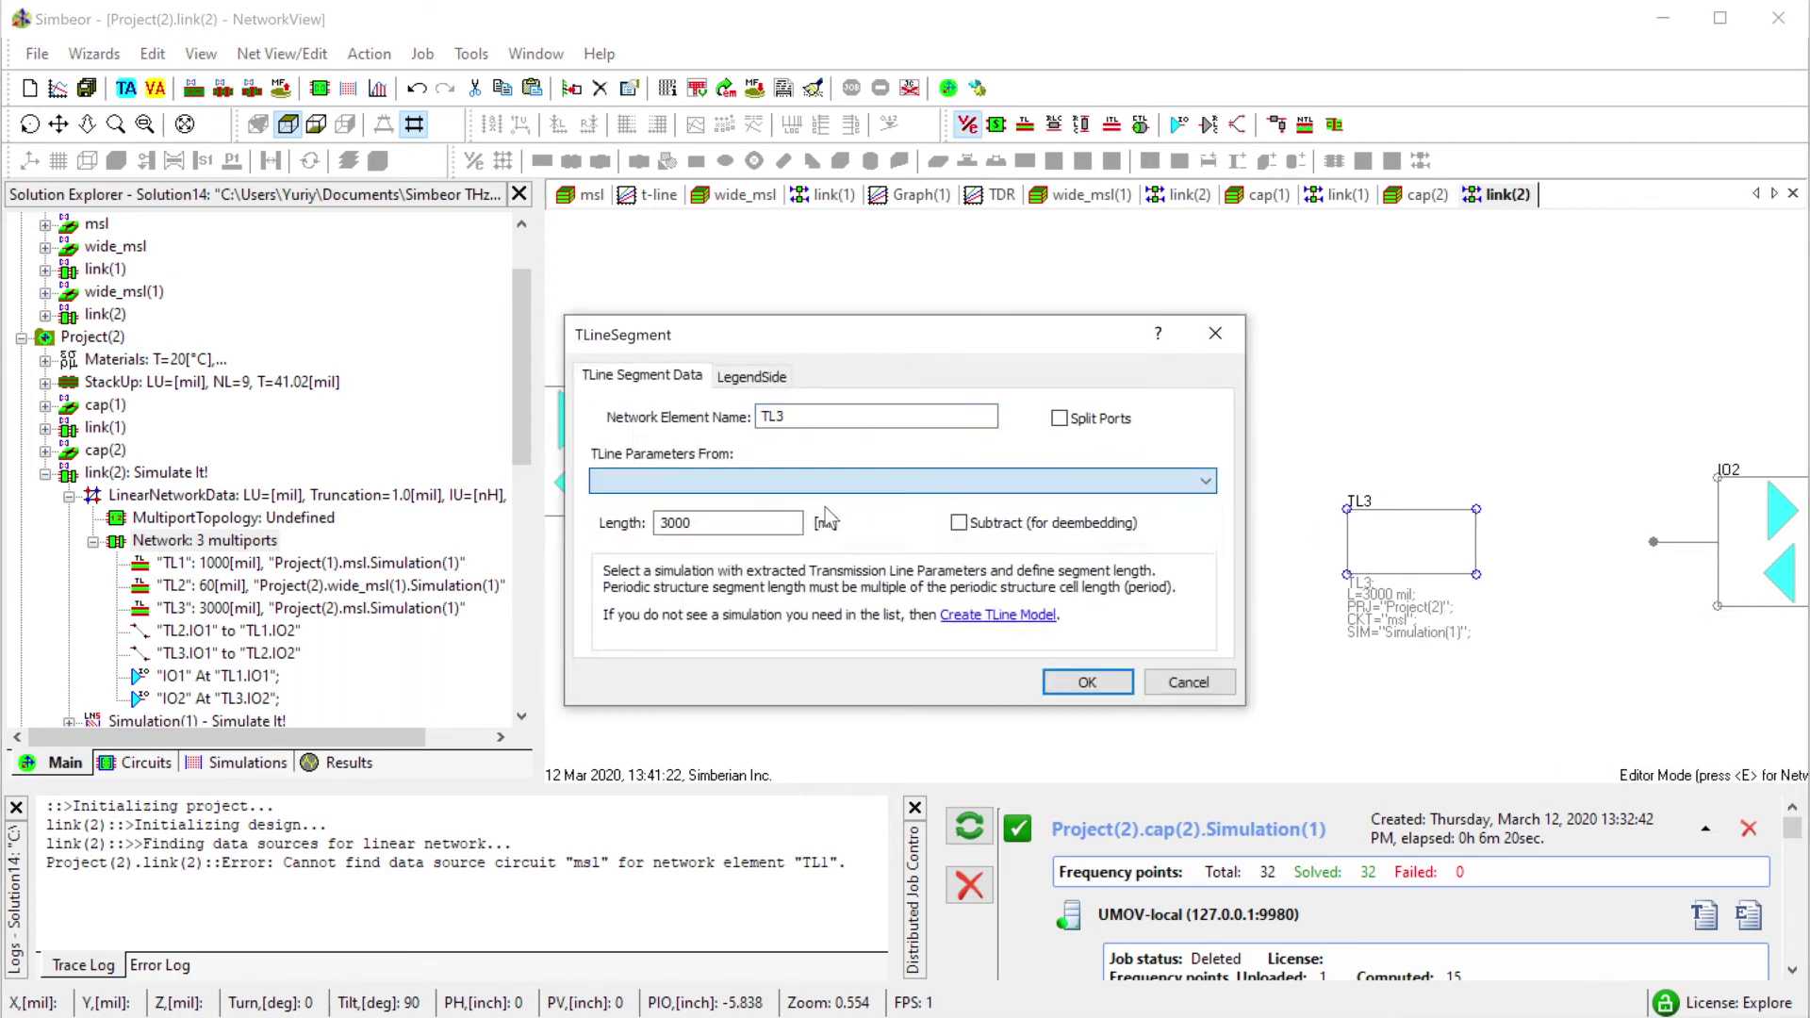
click(1101, 690)
Replace TL2 with the cap(2) model as MPT1, wired between TL1 and TL3.
key(Delete)
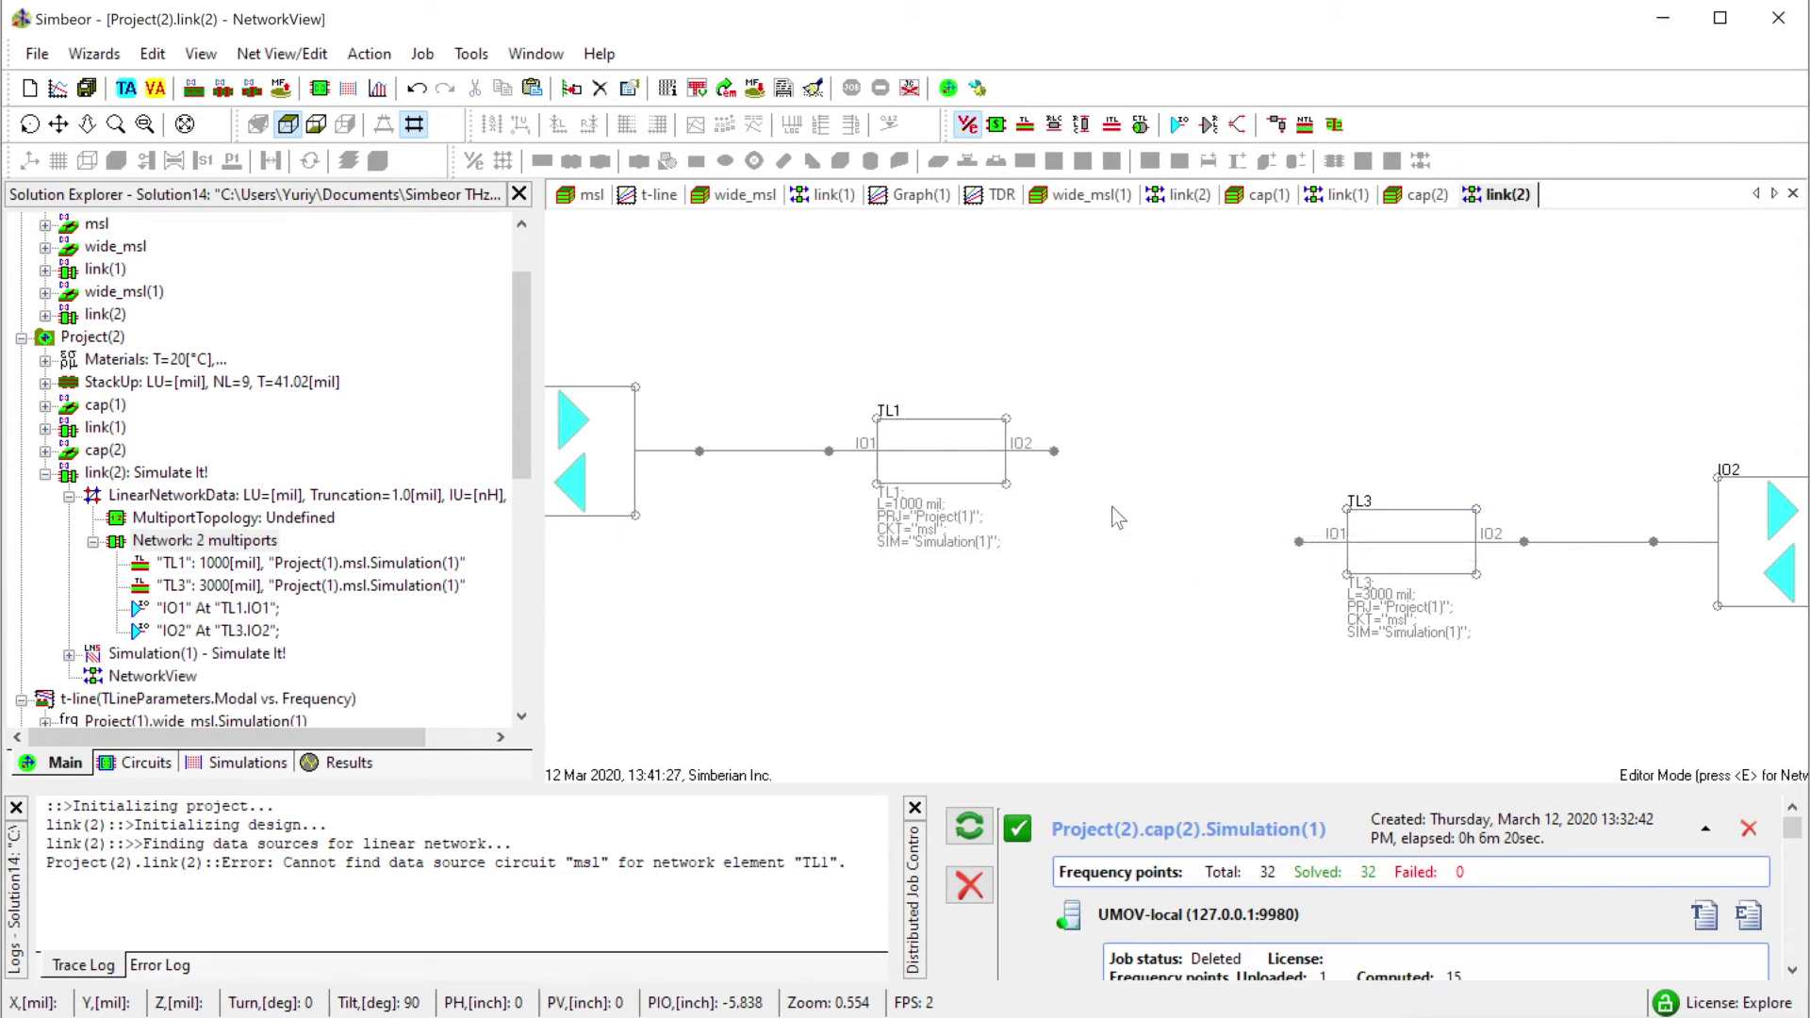
drag(104, 454, 1054, 450)
drag(1287, 647, 1299, 542)
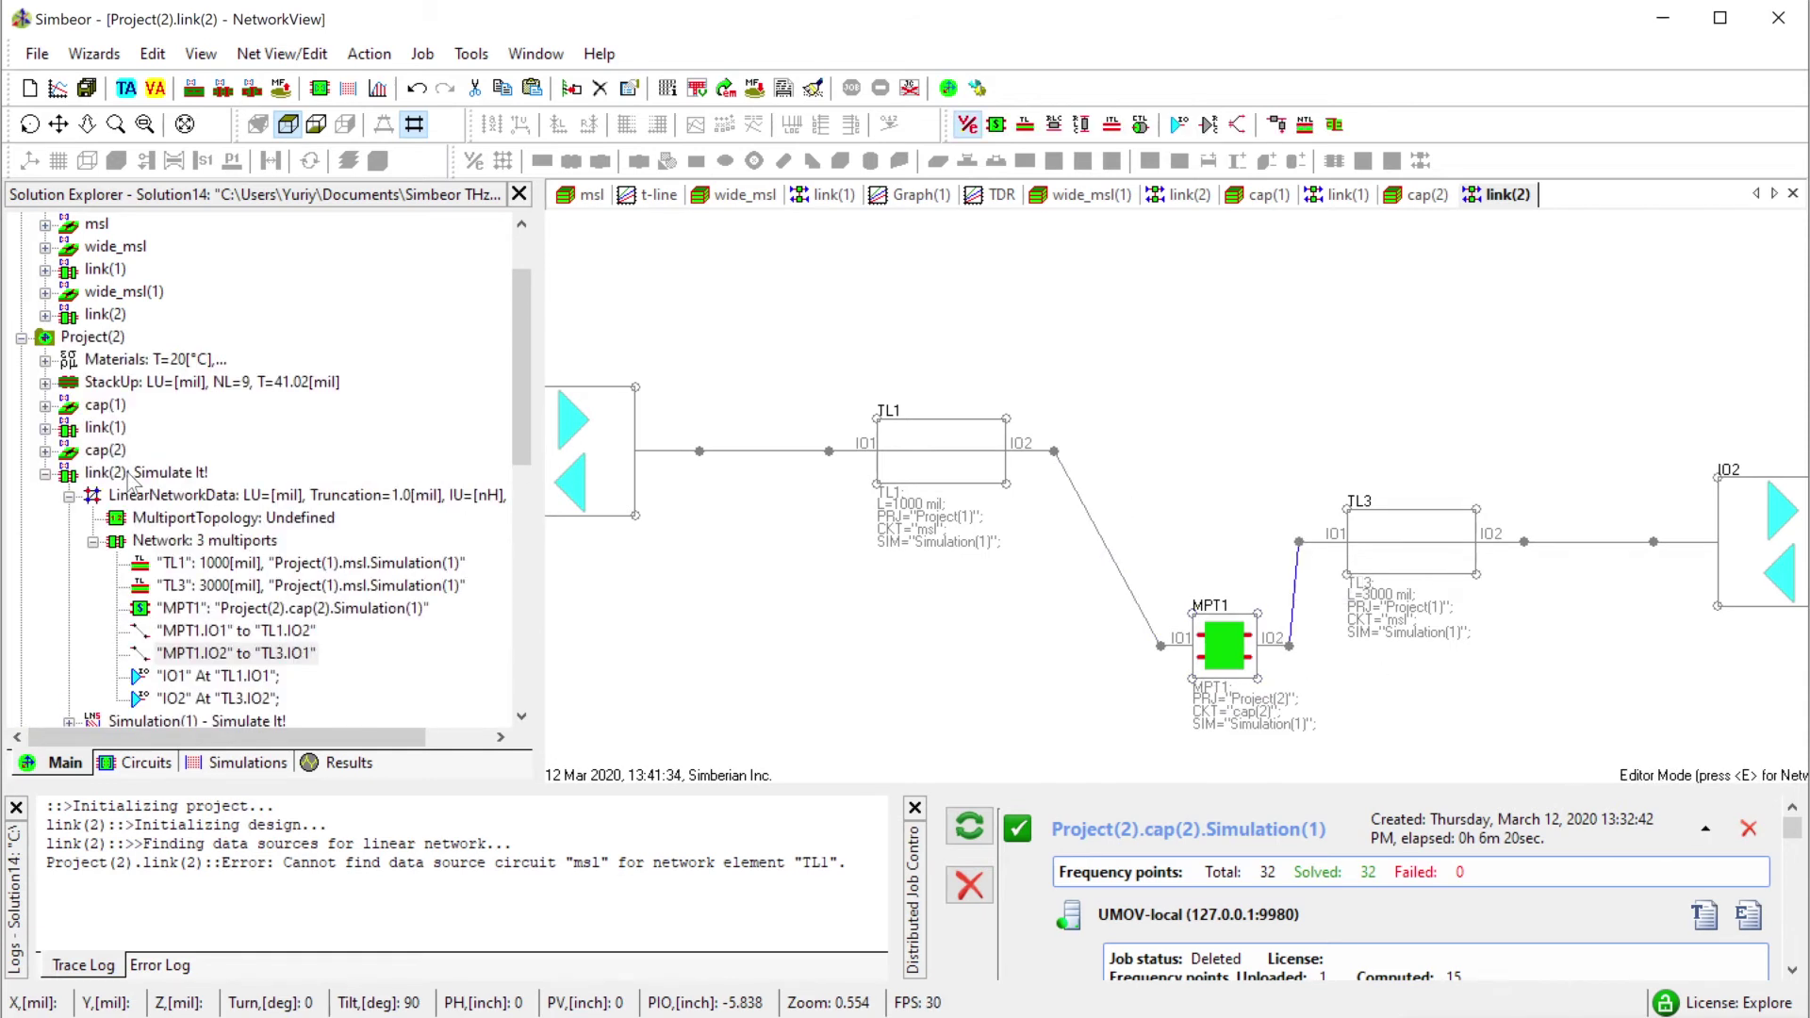
right_click(129, 474)
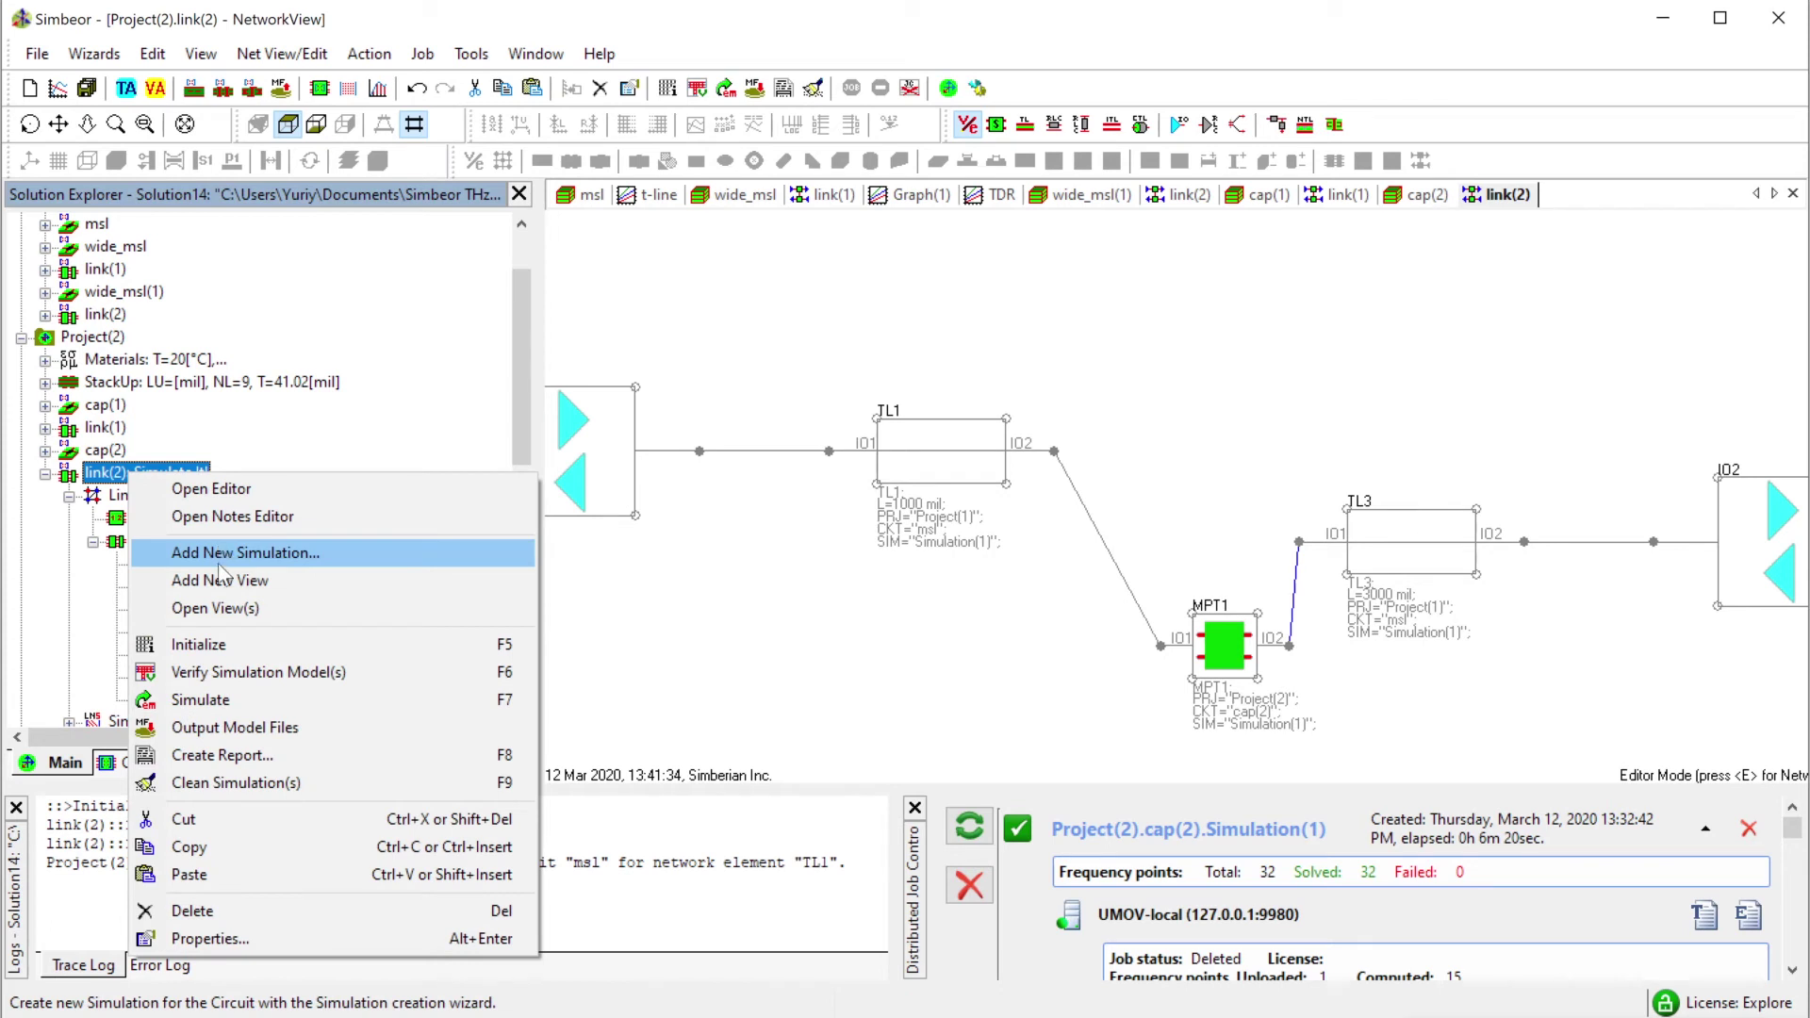
Simulate the capacitor link(2) circuit and bring up the Graph(1) S-parameter comparison.
click(224, 700)
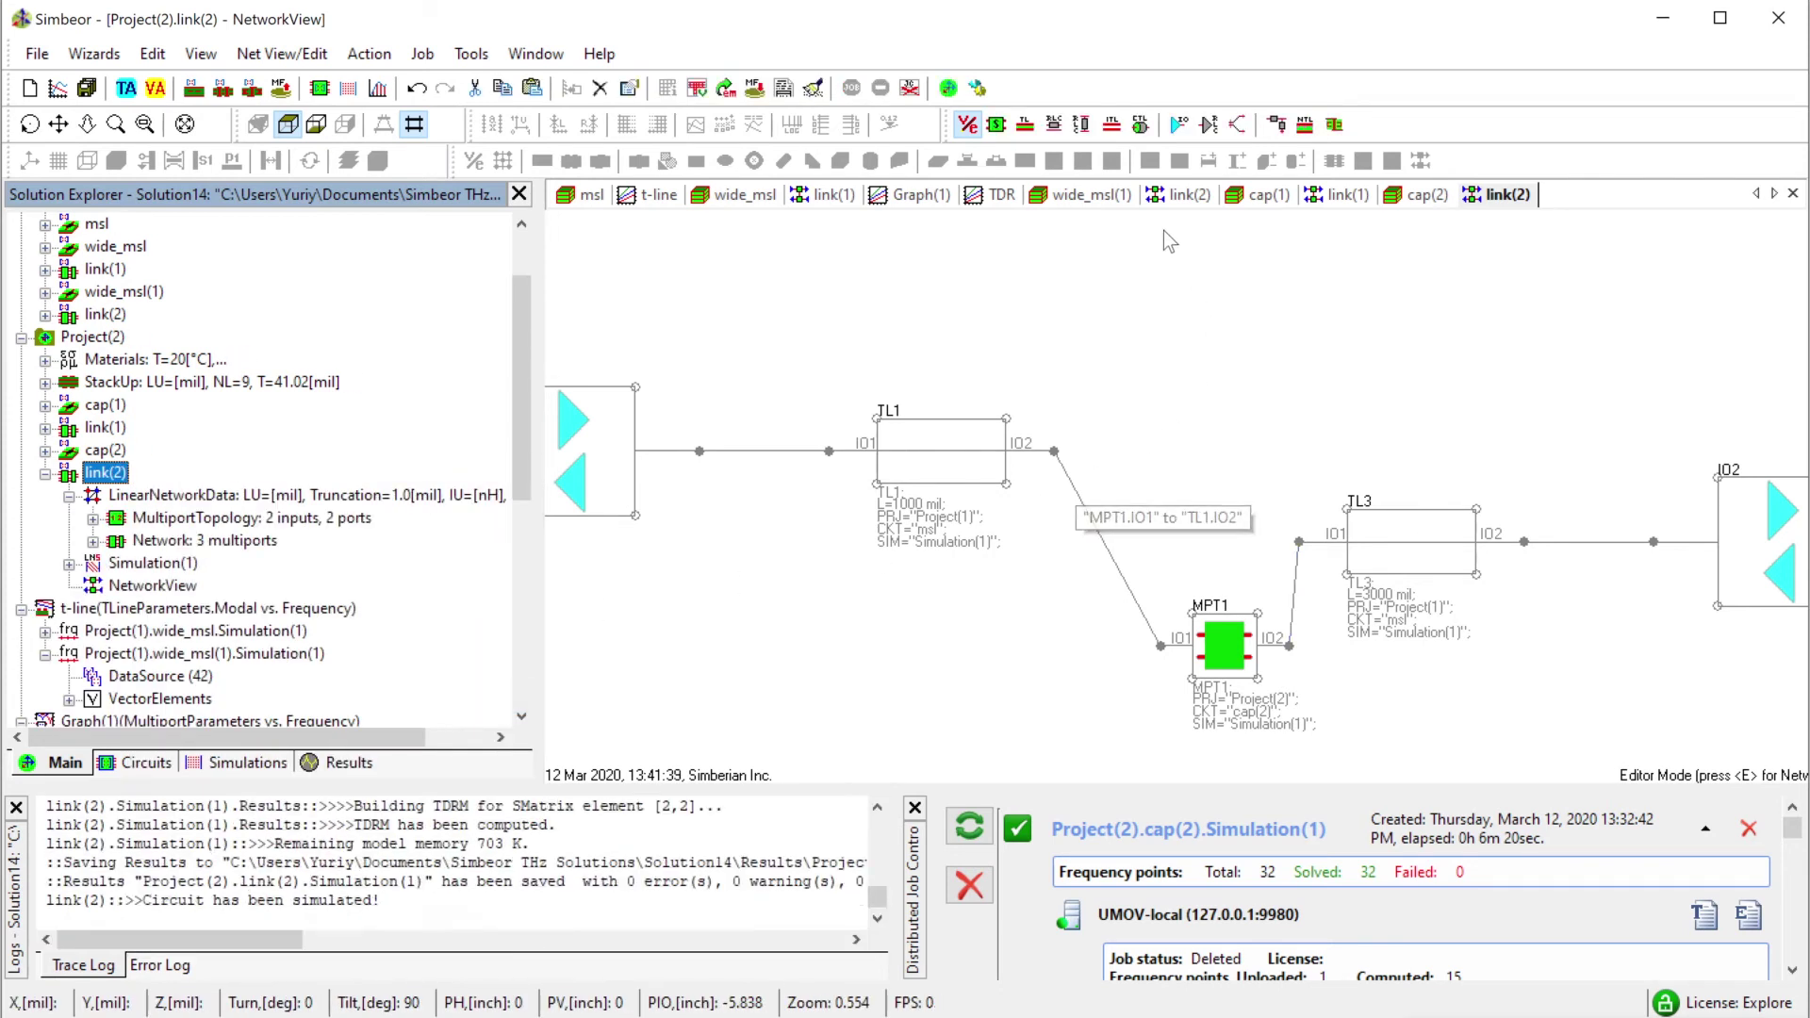
click(919, 195)
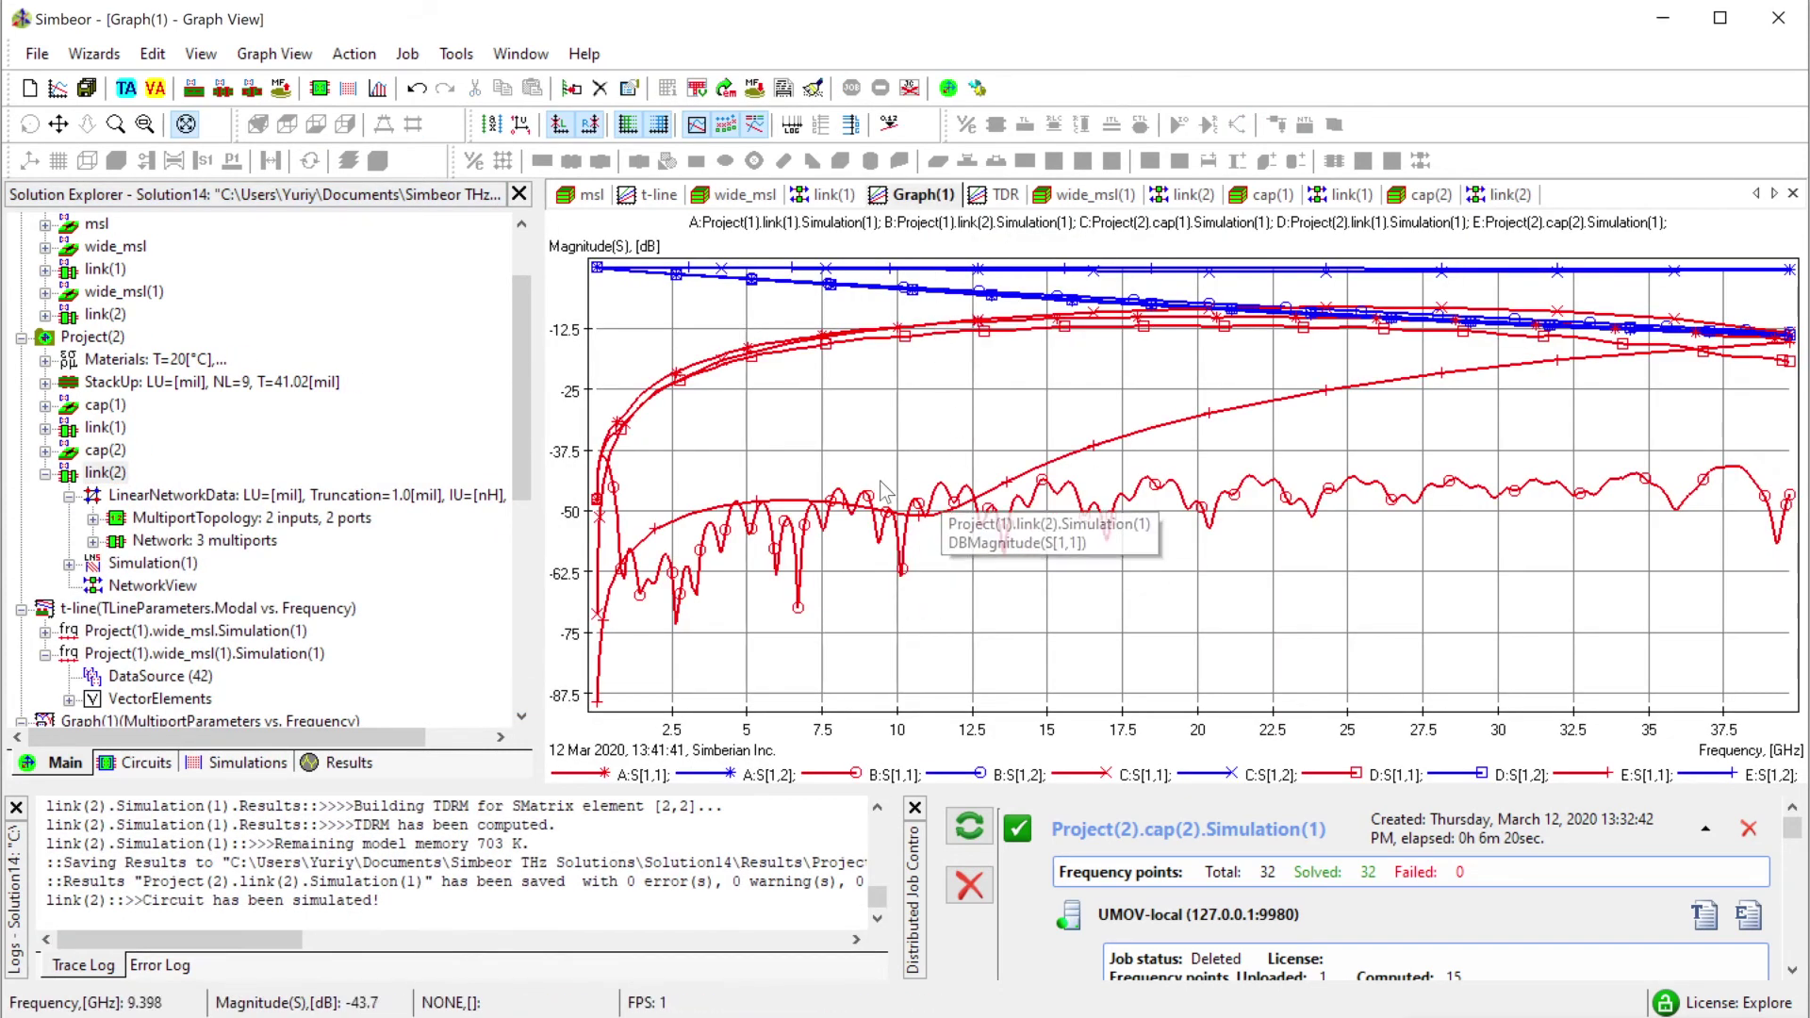
click(520, 486)
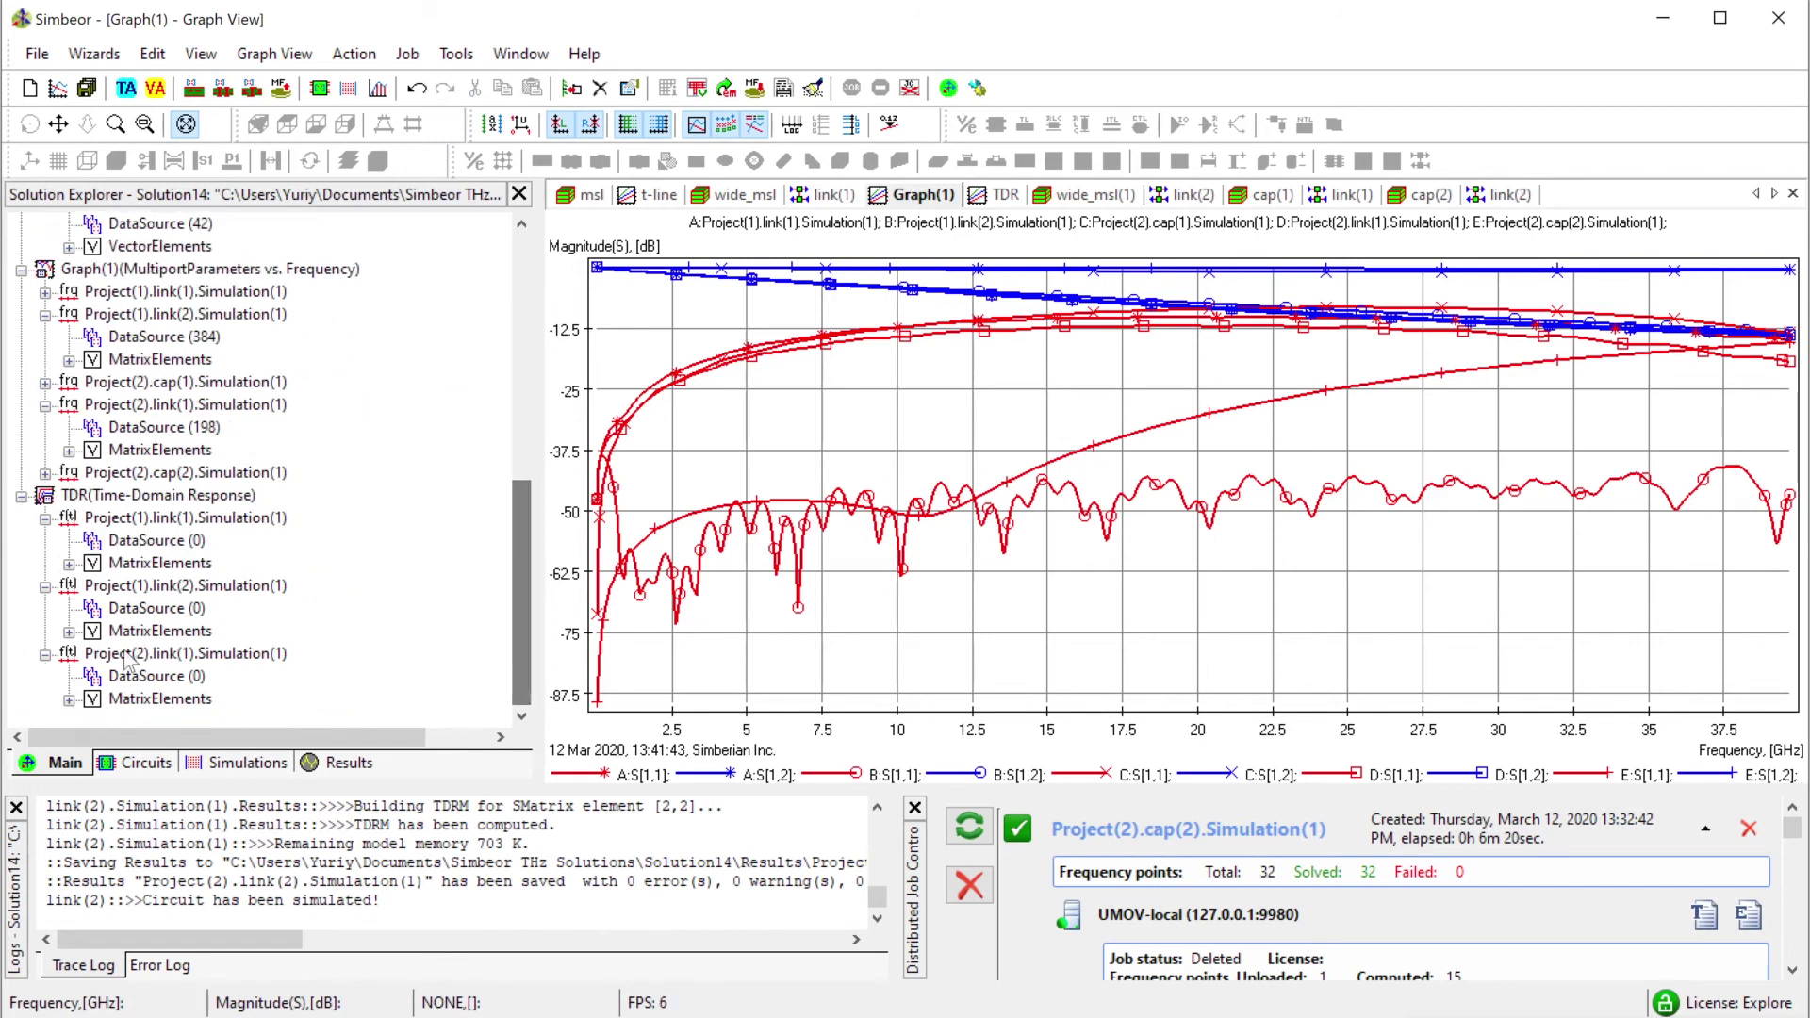
scroll(167, 493, up, 3)
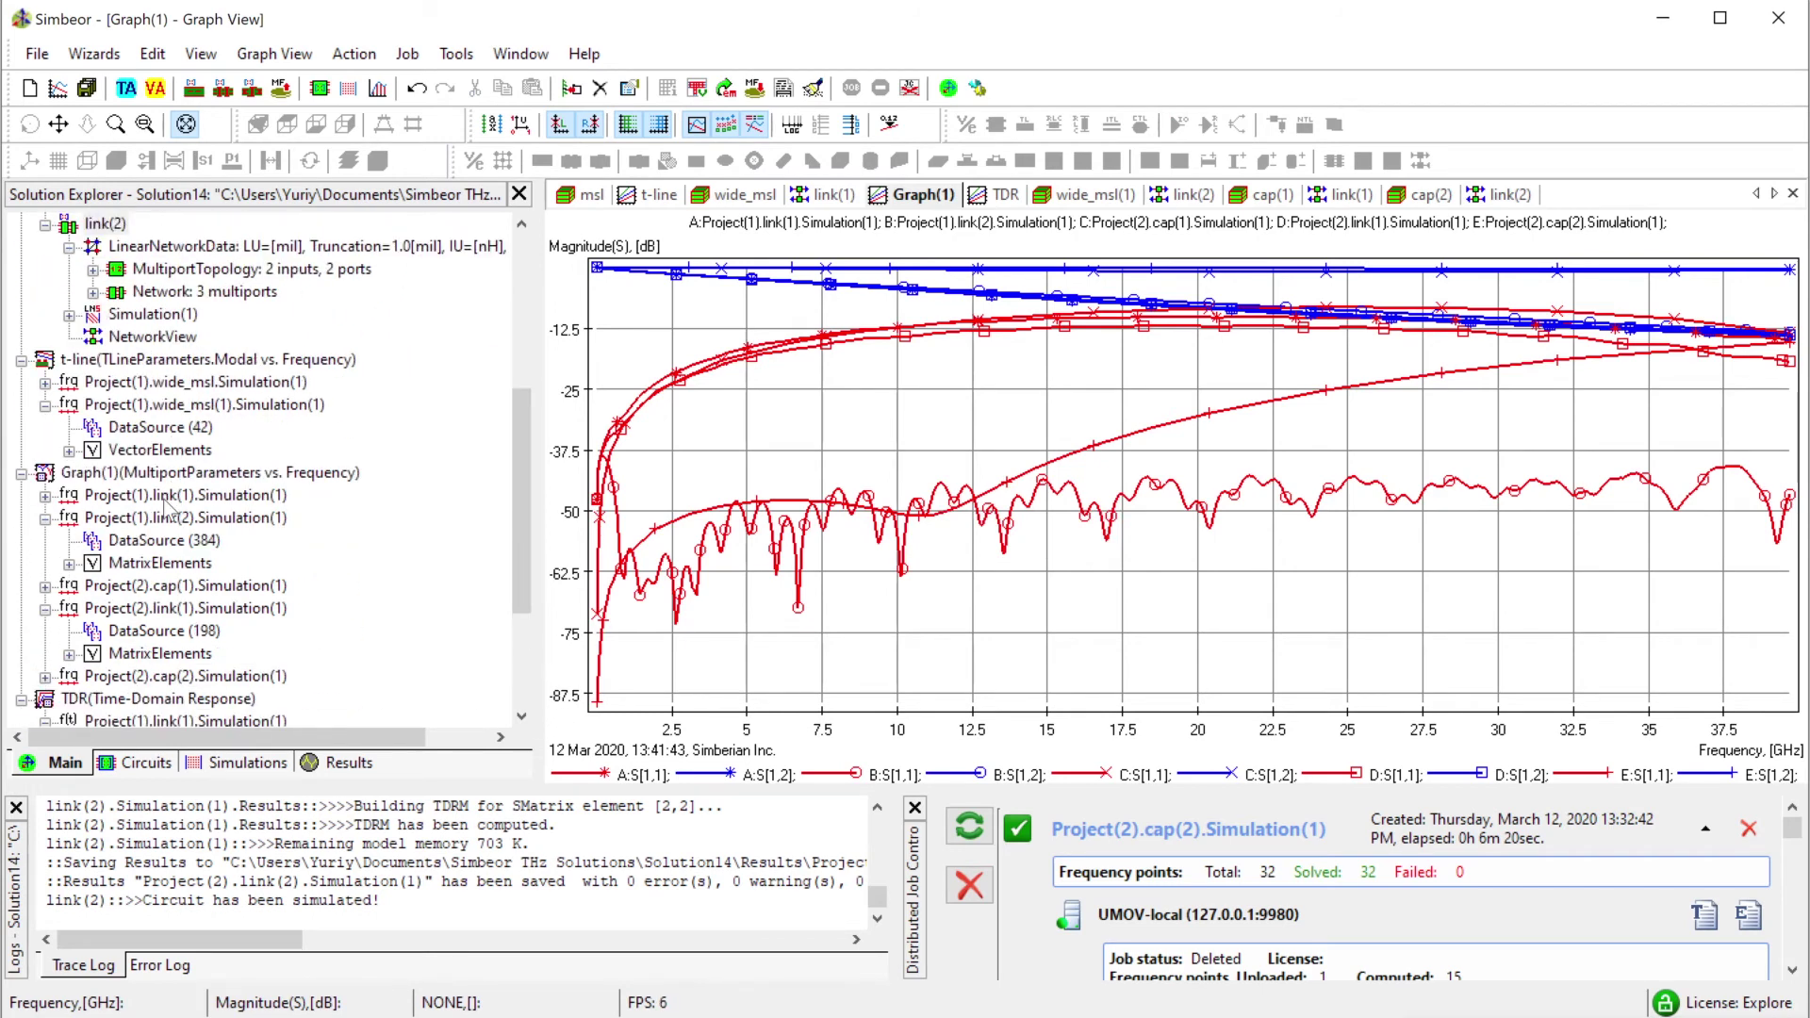
scroll(168, 509, down, 1)
Hide the link(1) and cap(1) traces, keeping only Project(1) link(2) and cap(2) curves.
click(45, 427)
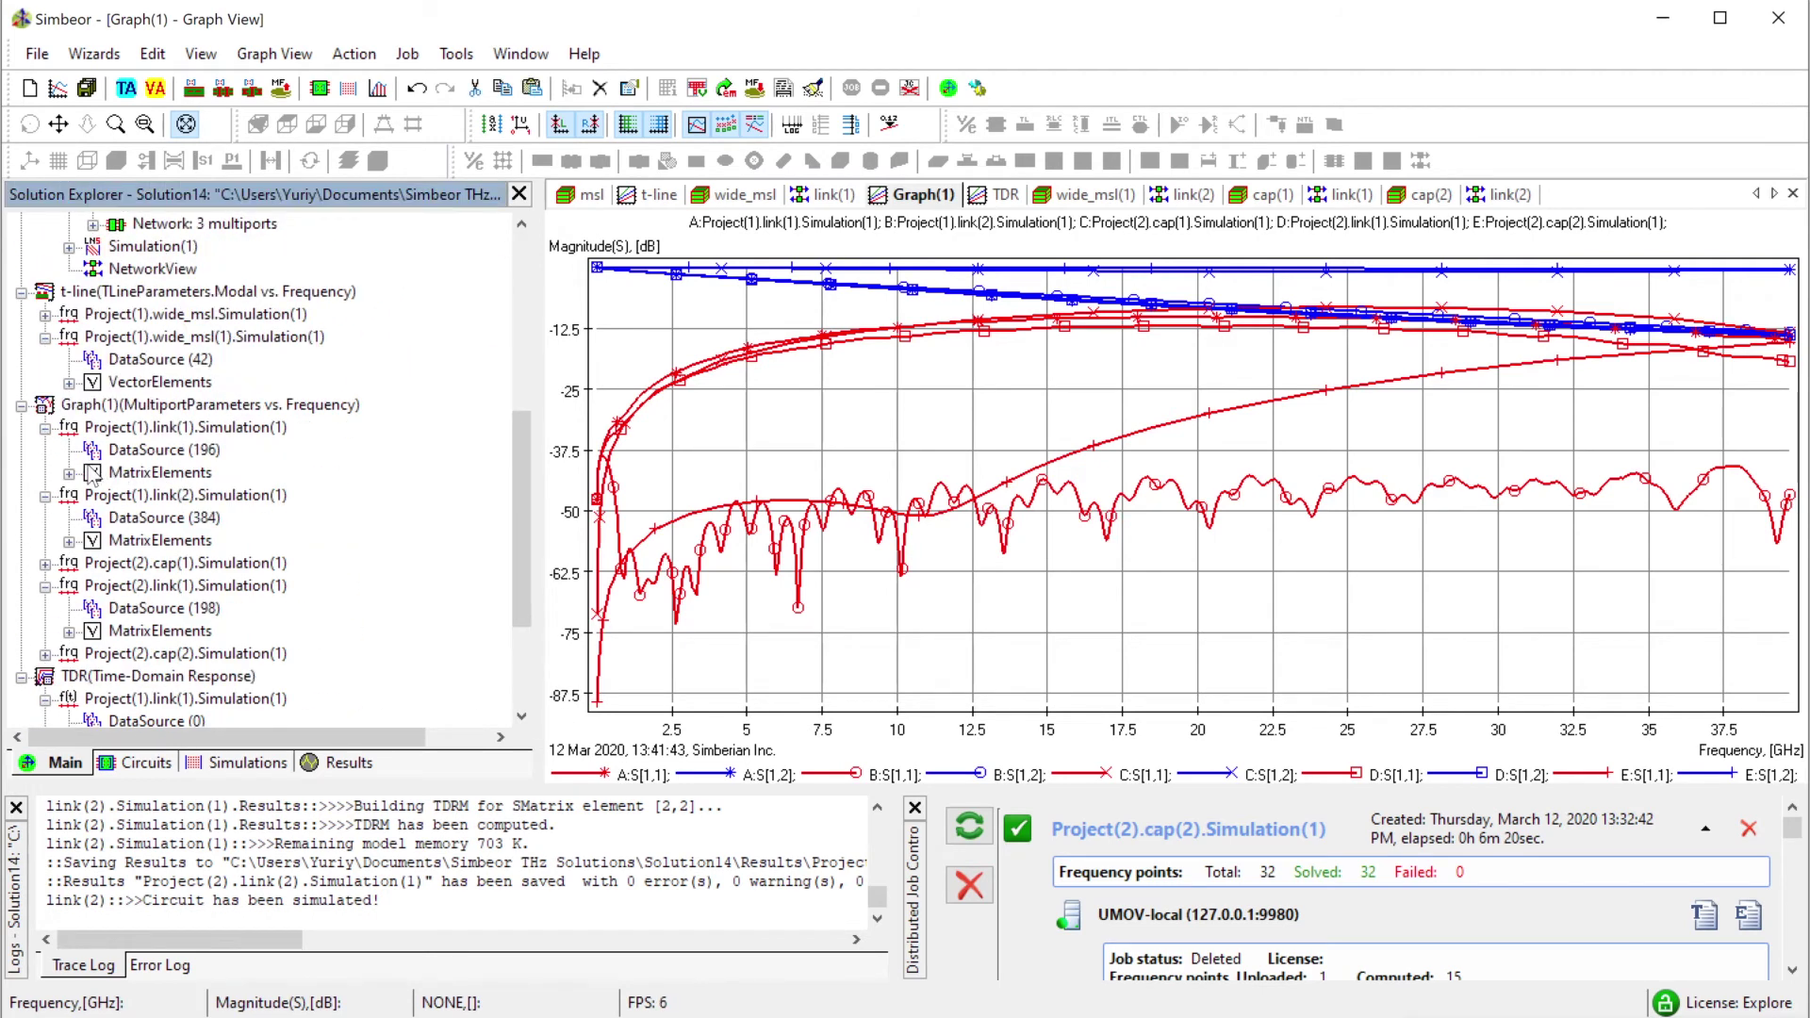
click(93, 472)
click(92, 540)
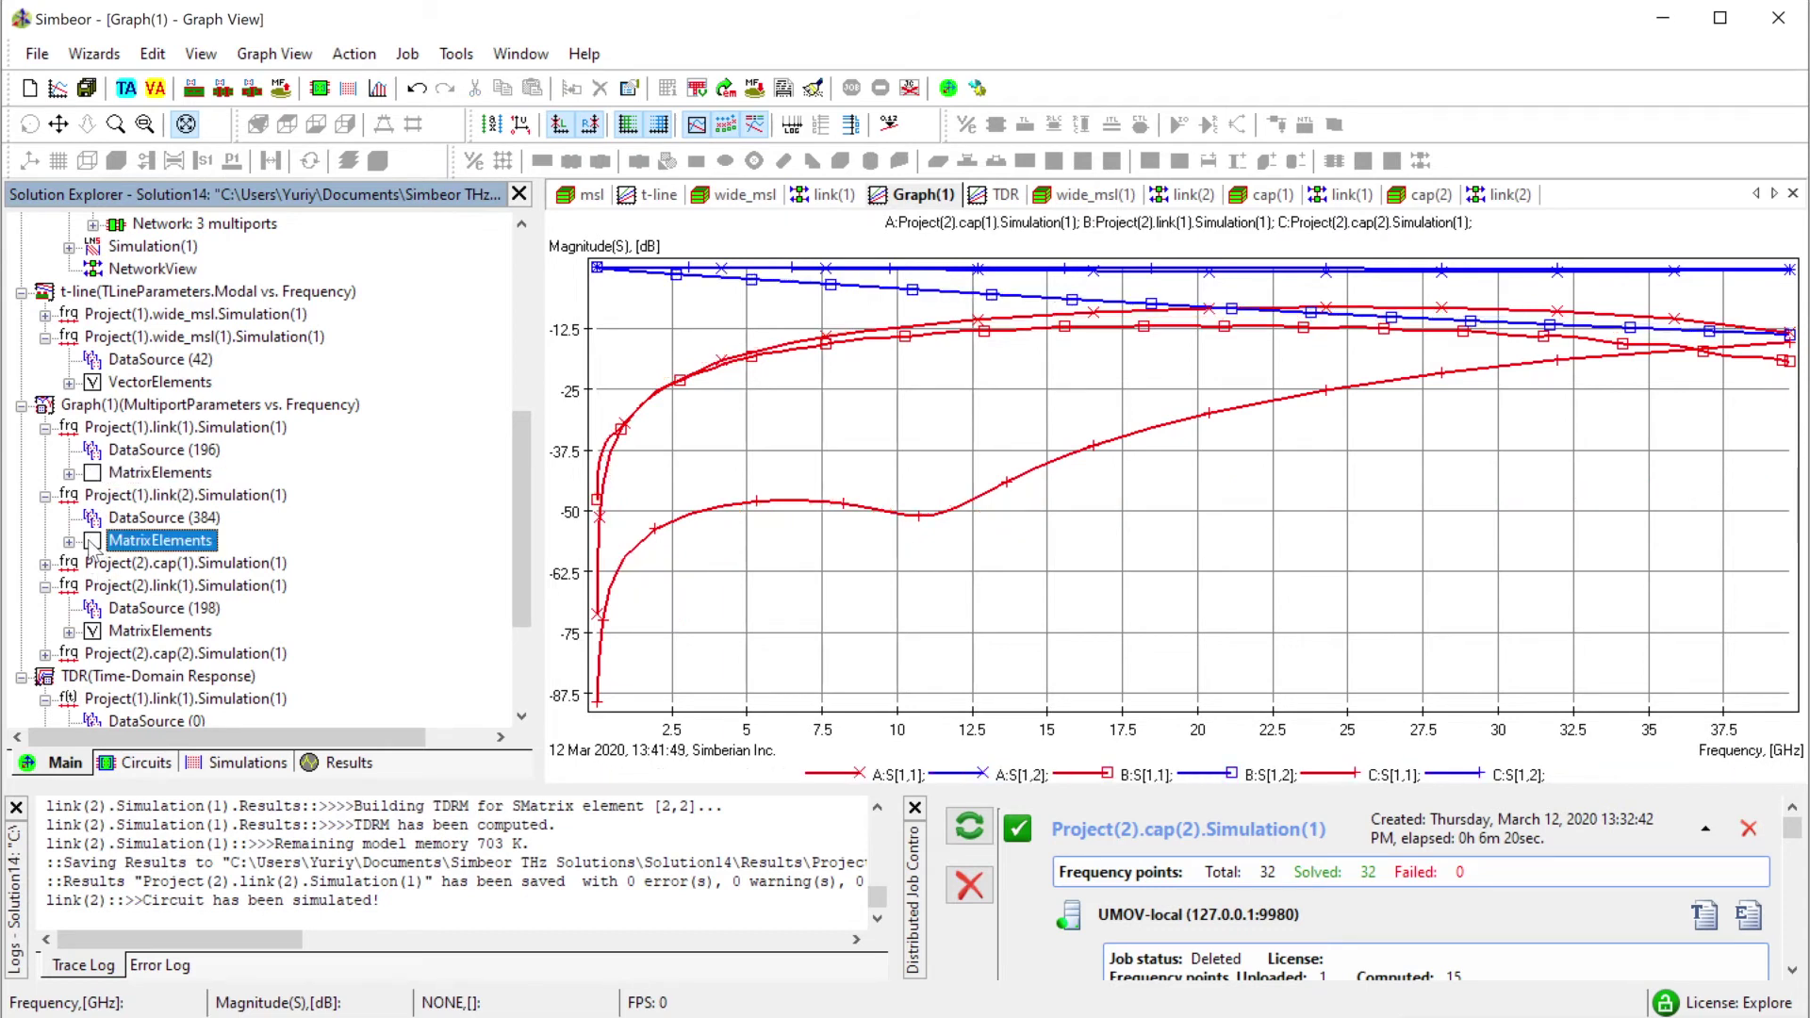
click(46, 563)
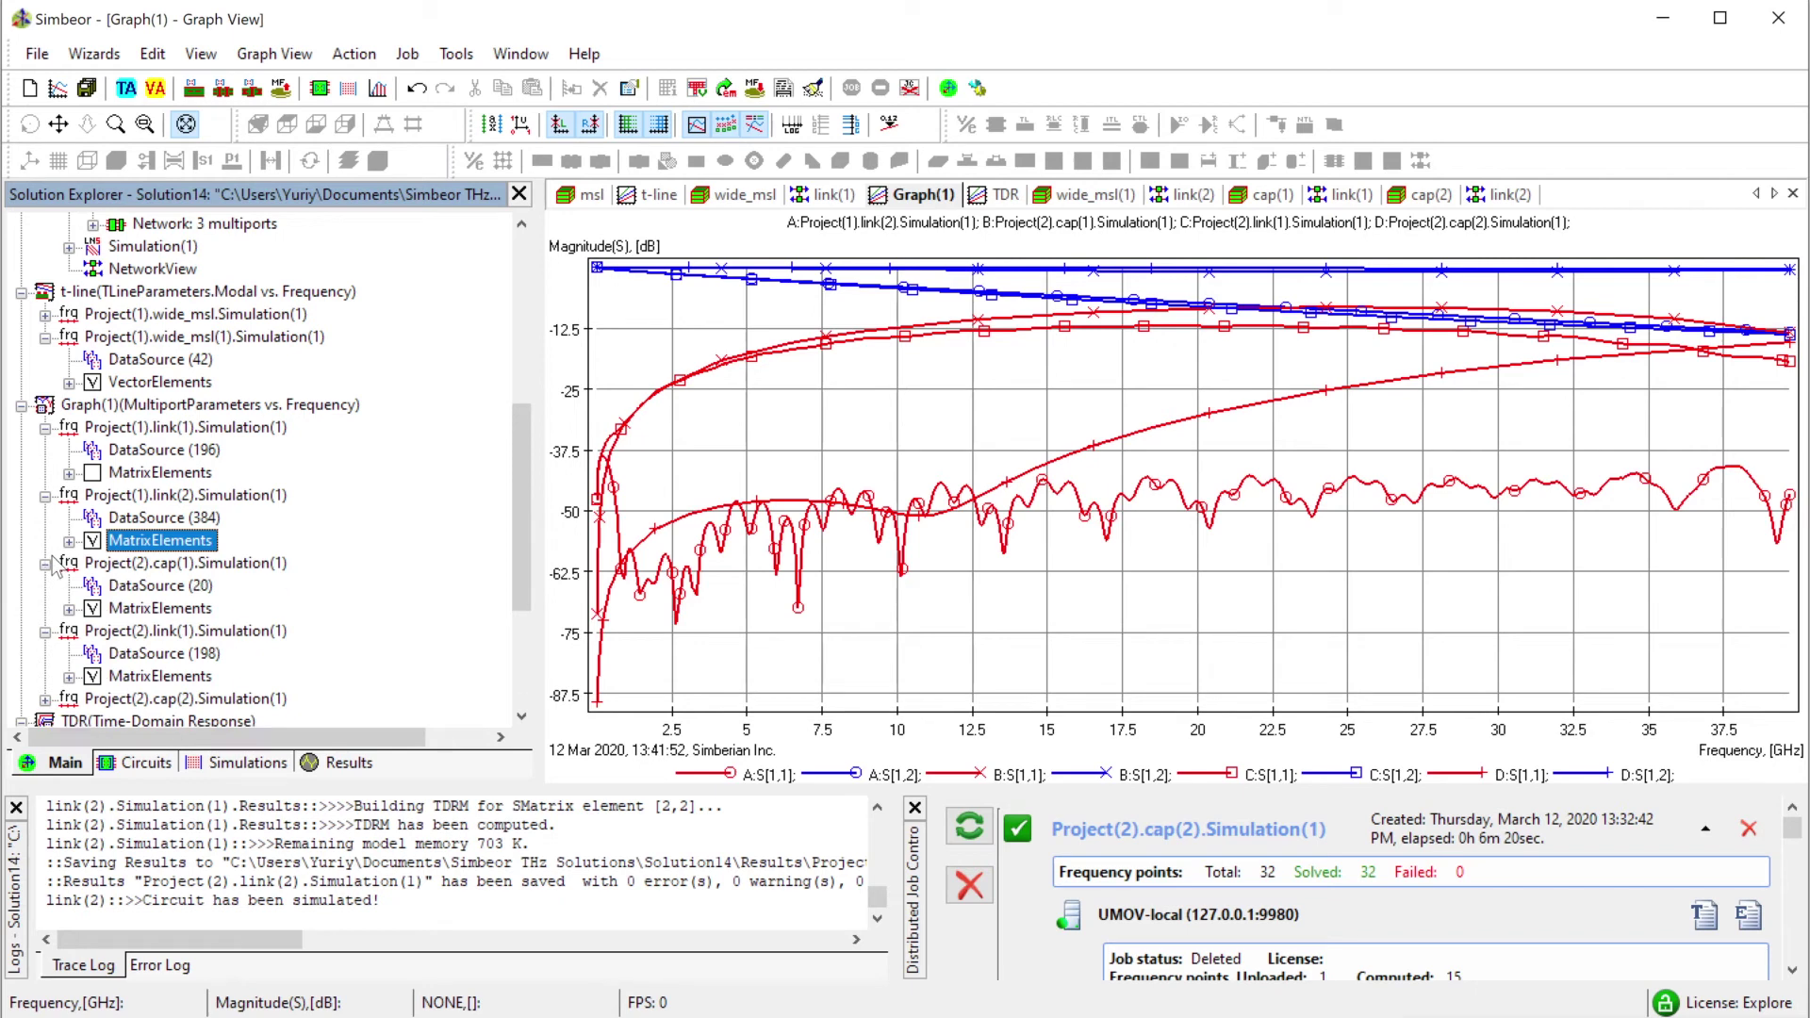
click(88, 592)
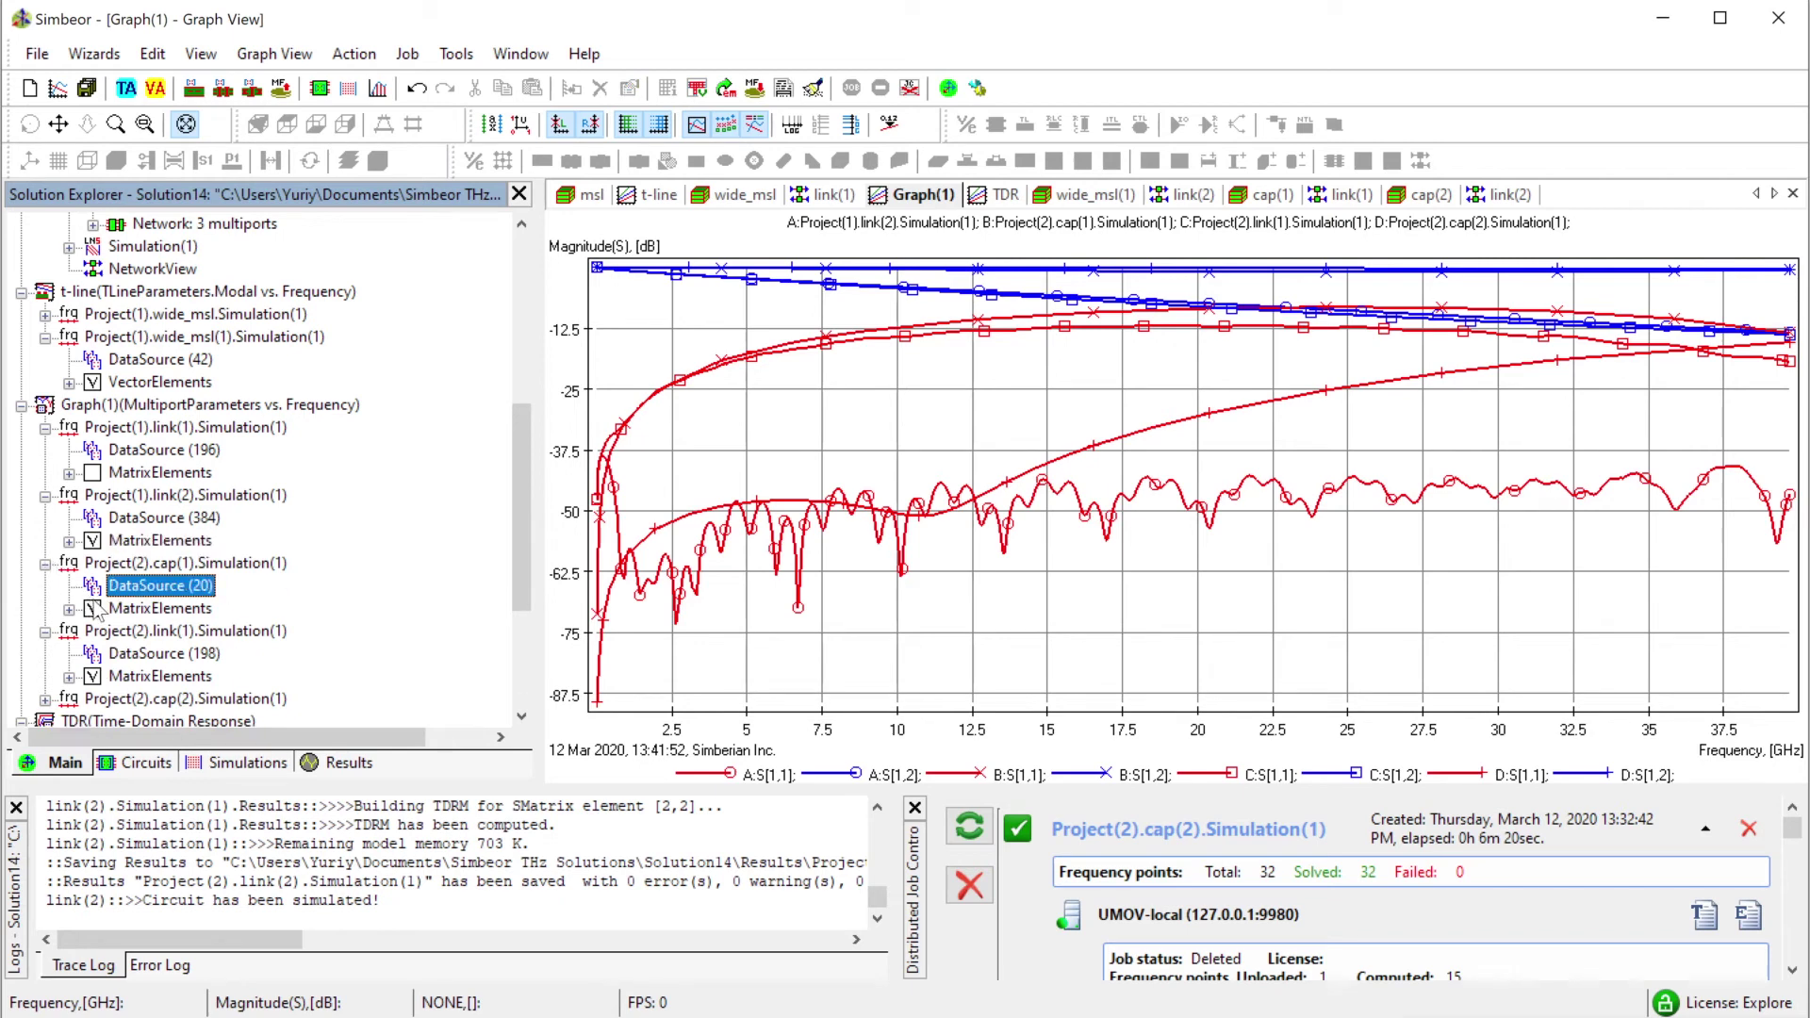
click(94, 609)
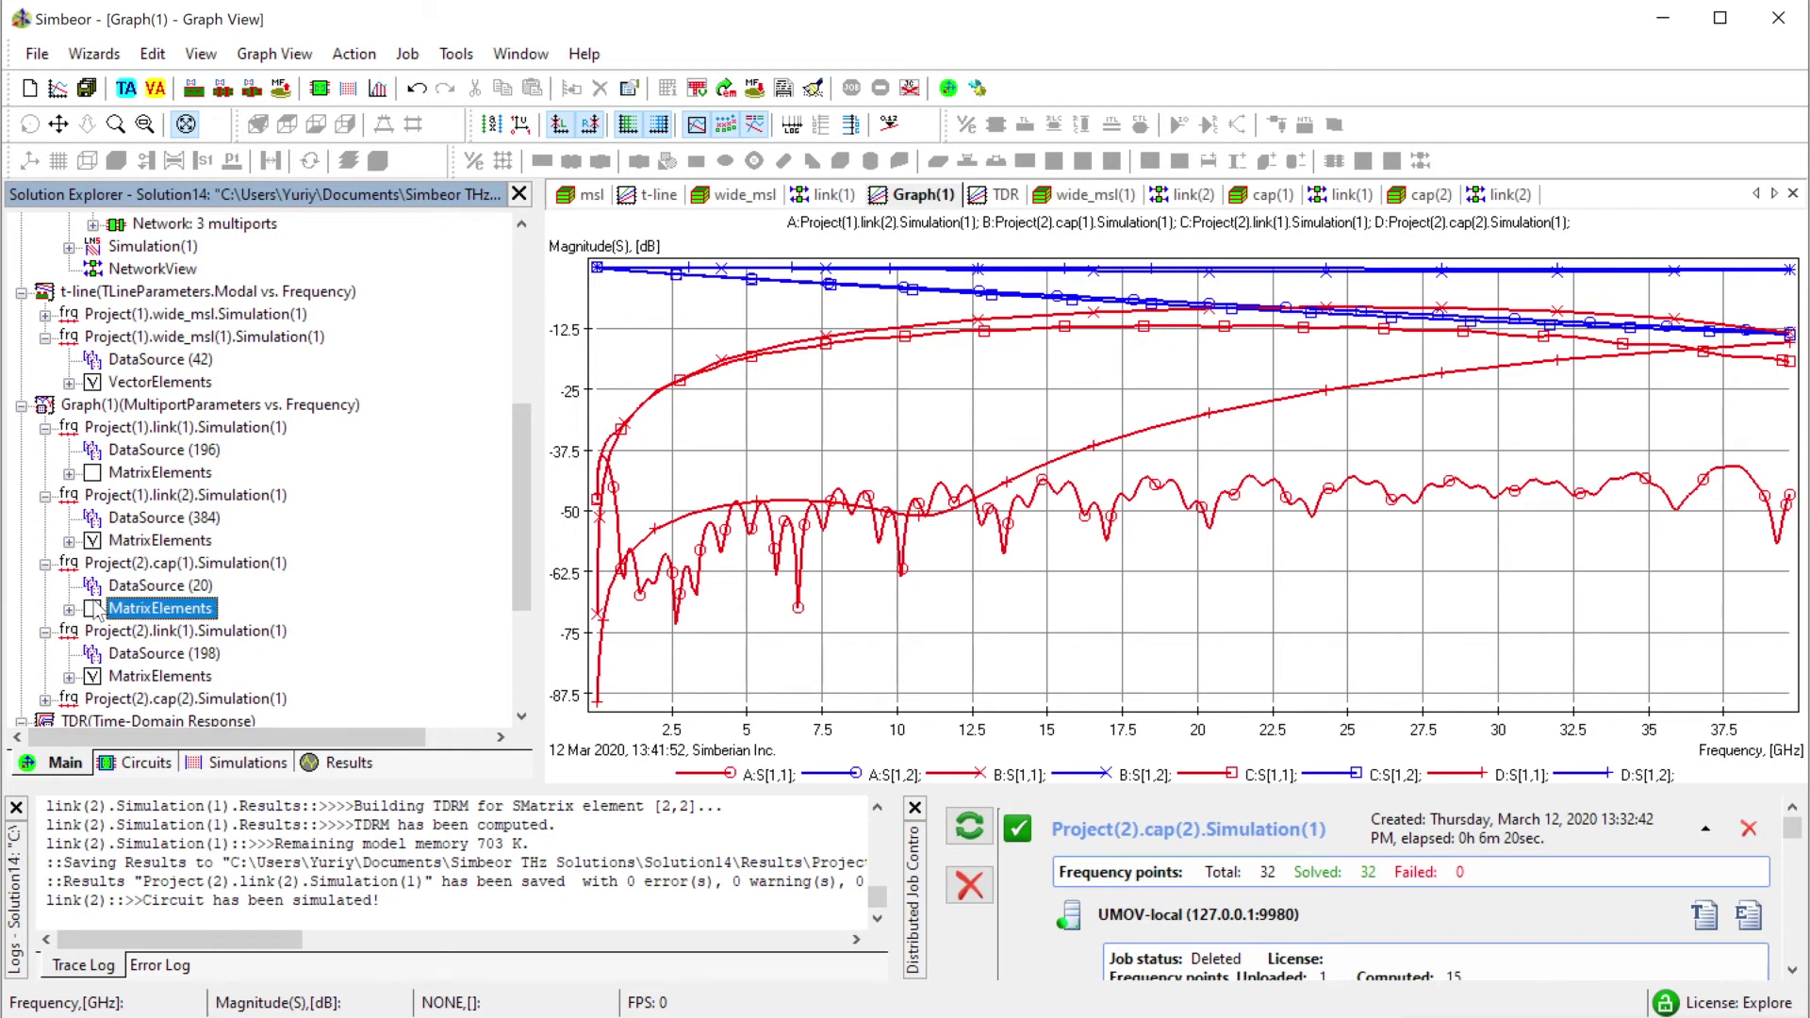
click(93, 541)
click(92, 541)
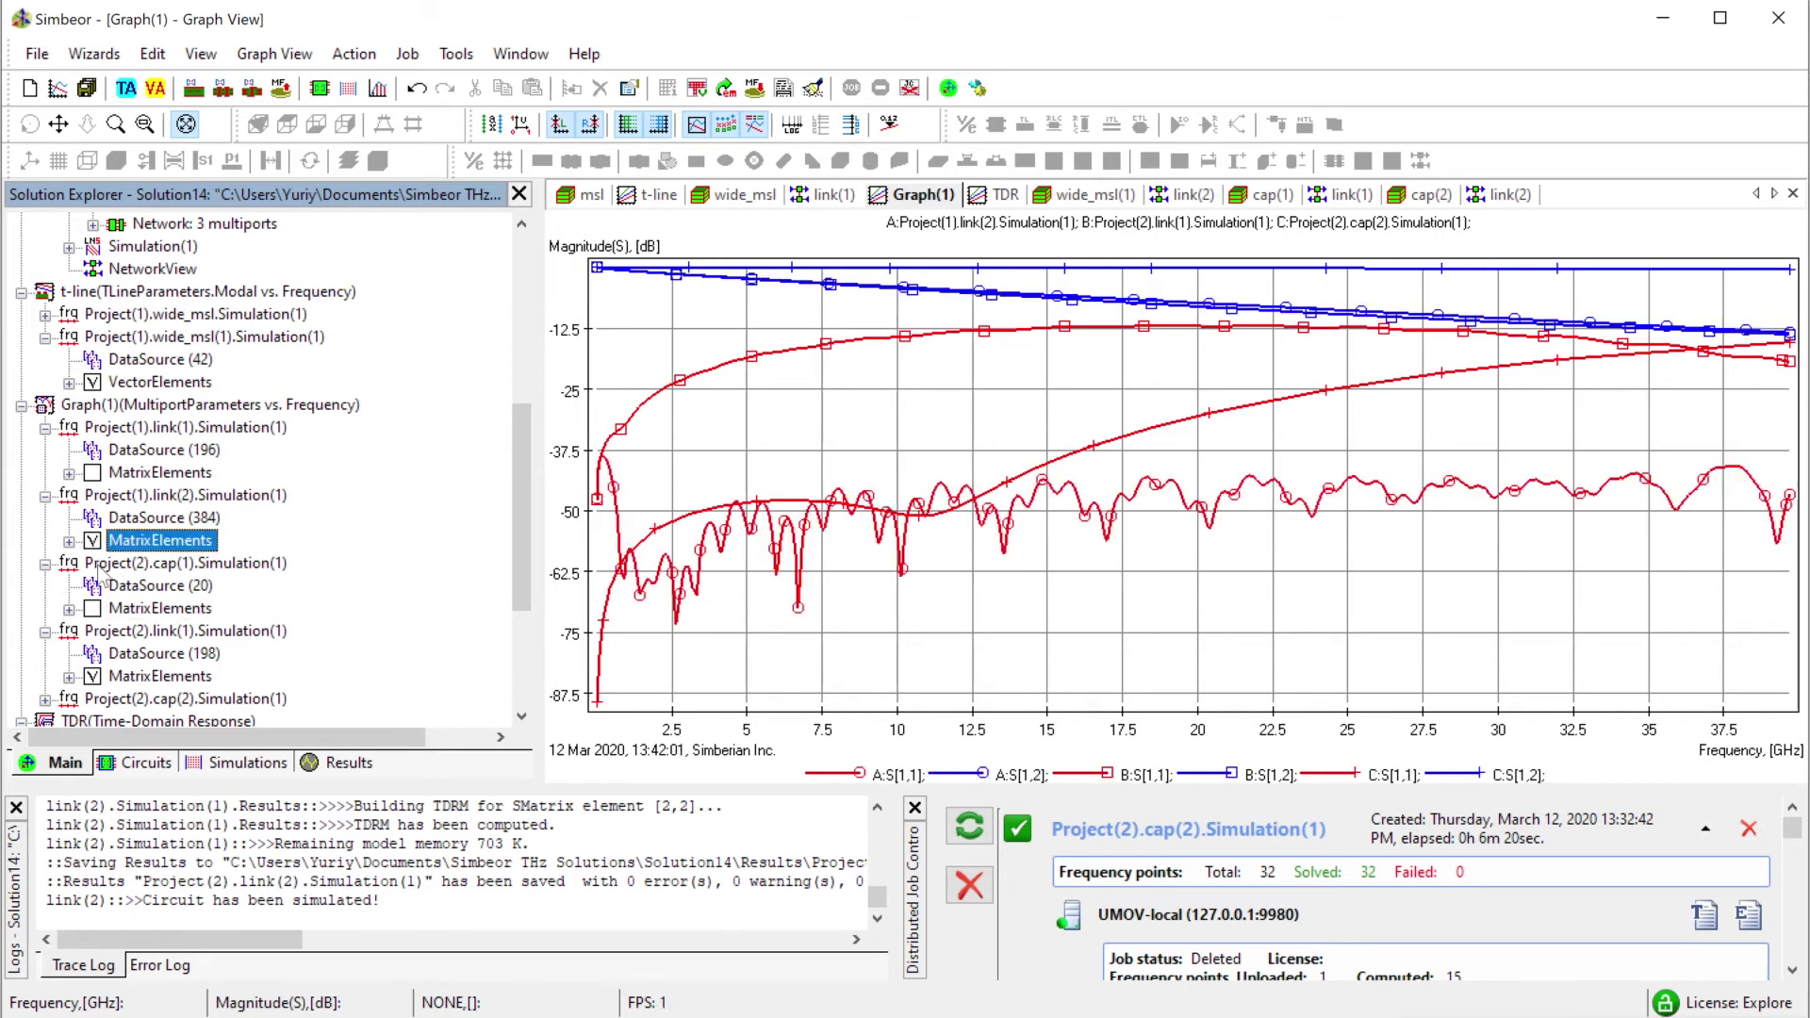
scroll(104, 635, down, 2)
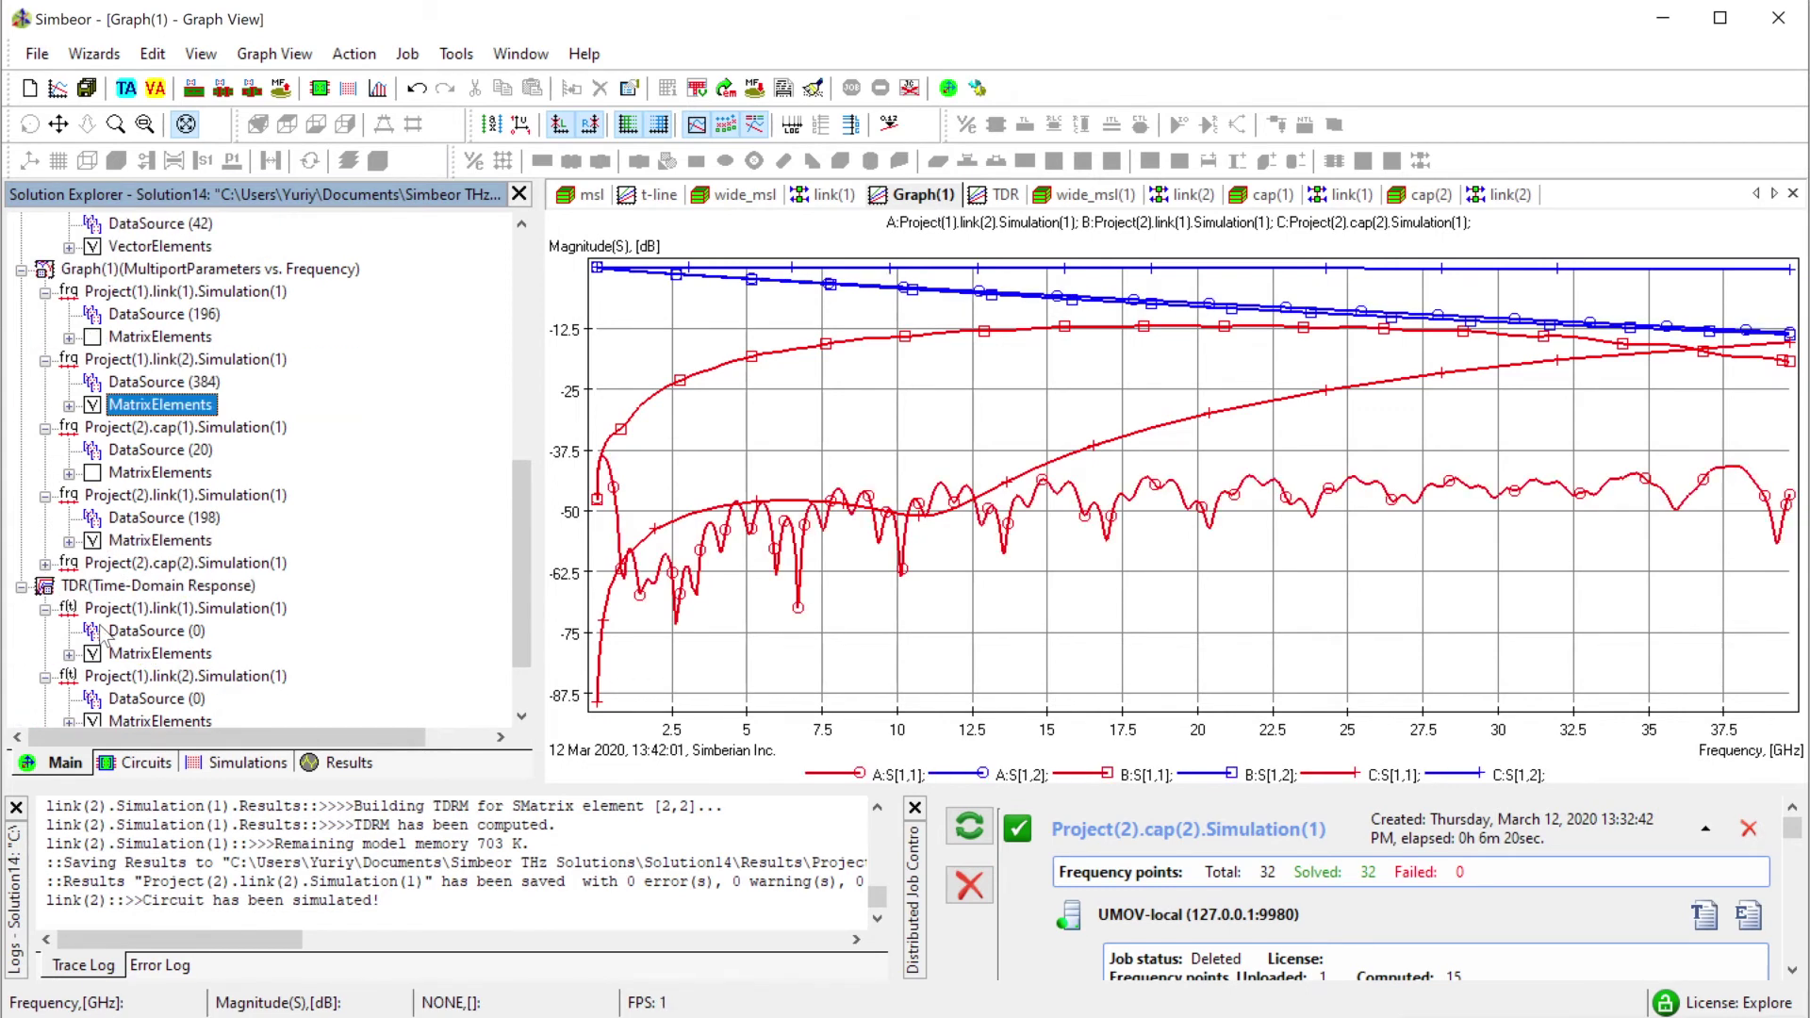
click(45, 564)
click(92, 541)
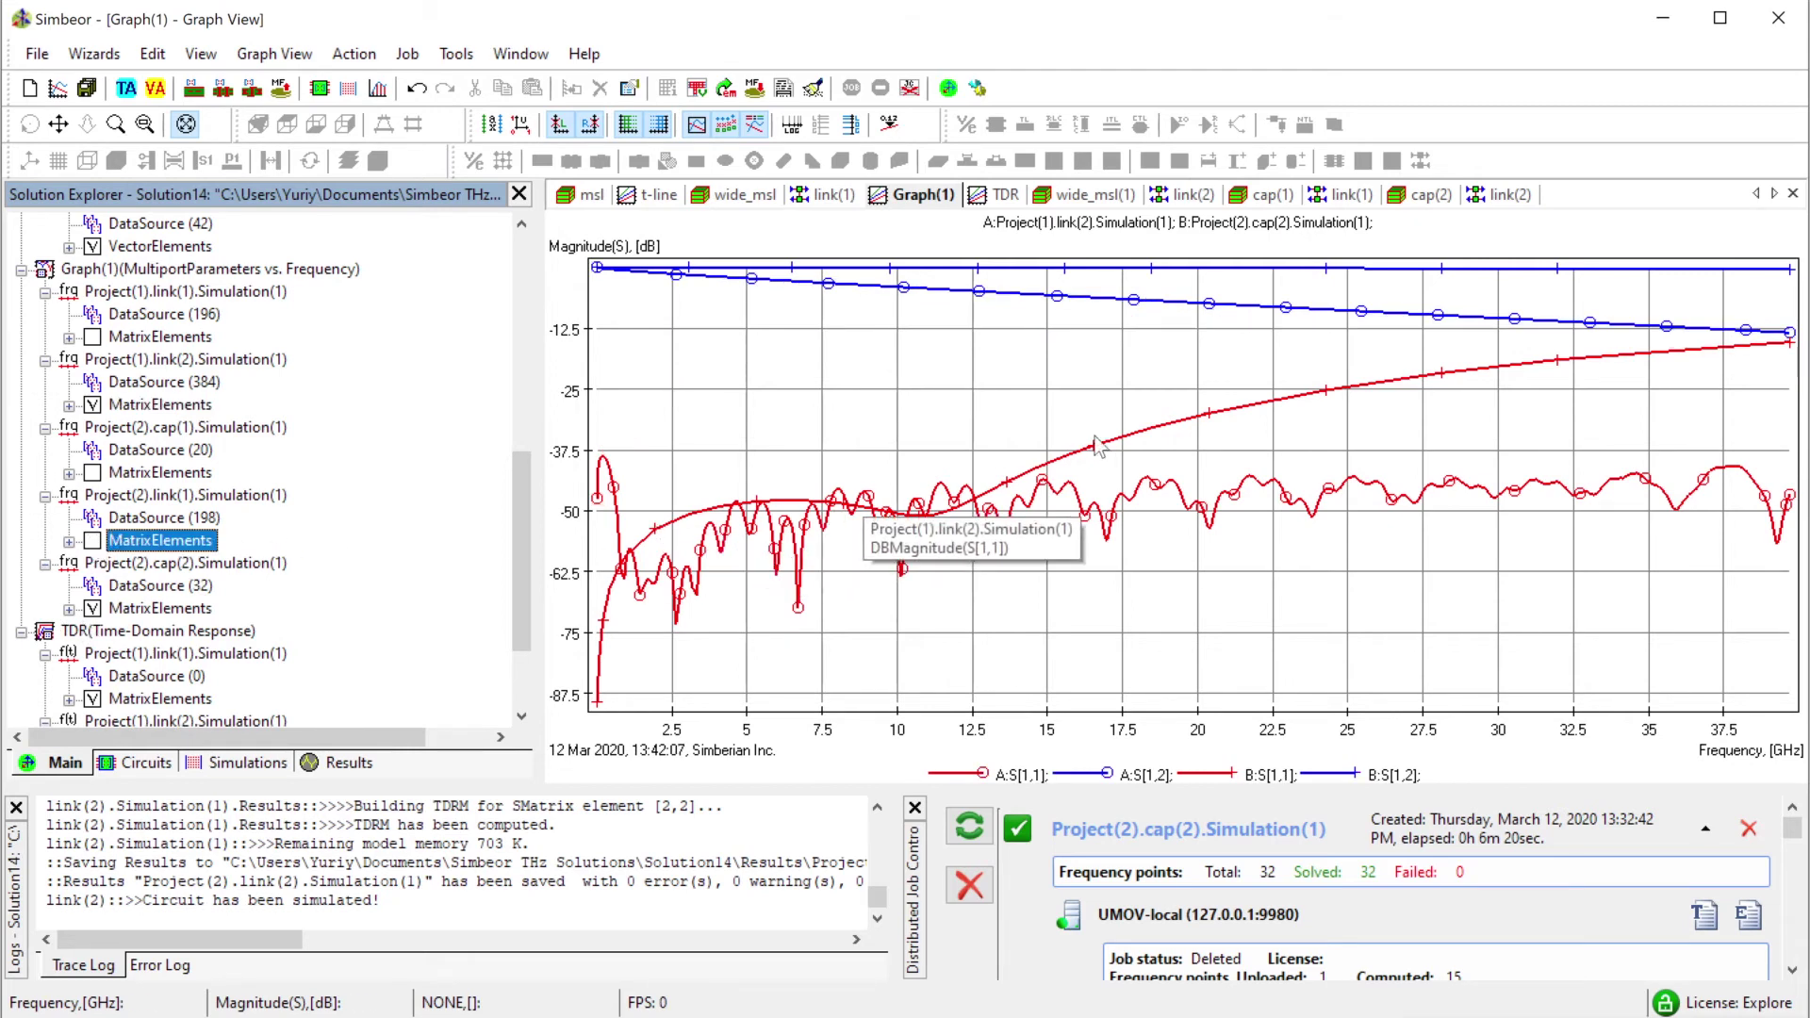
Place a readout on the red S[1,1] curve and add Project(2).link(2) Simulation(1) results to the graph.
click(1190, 435)
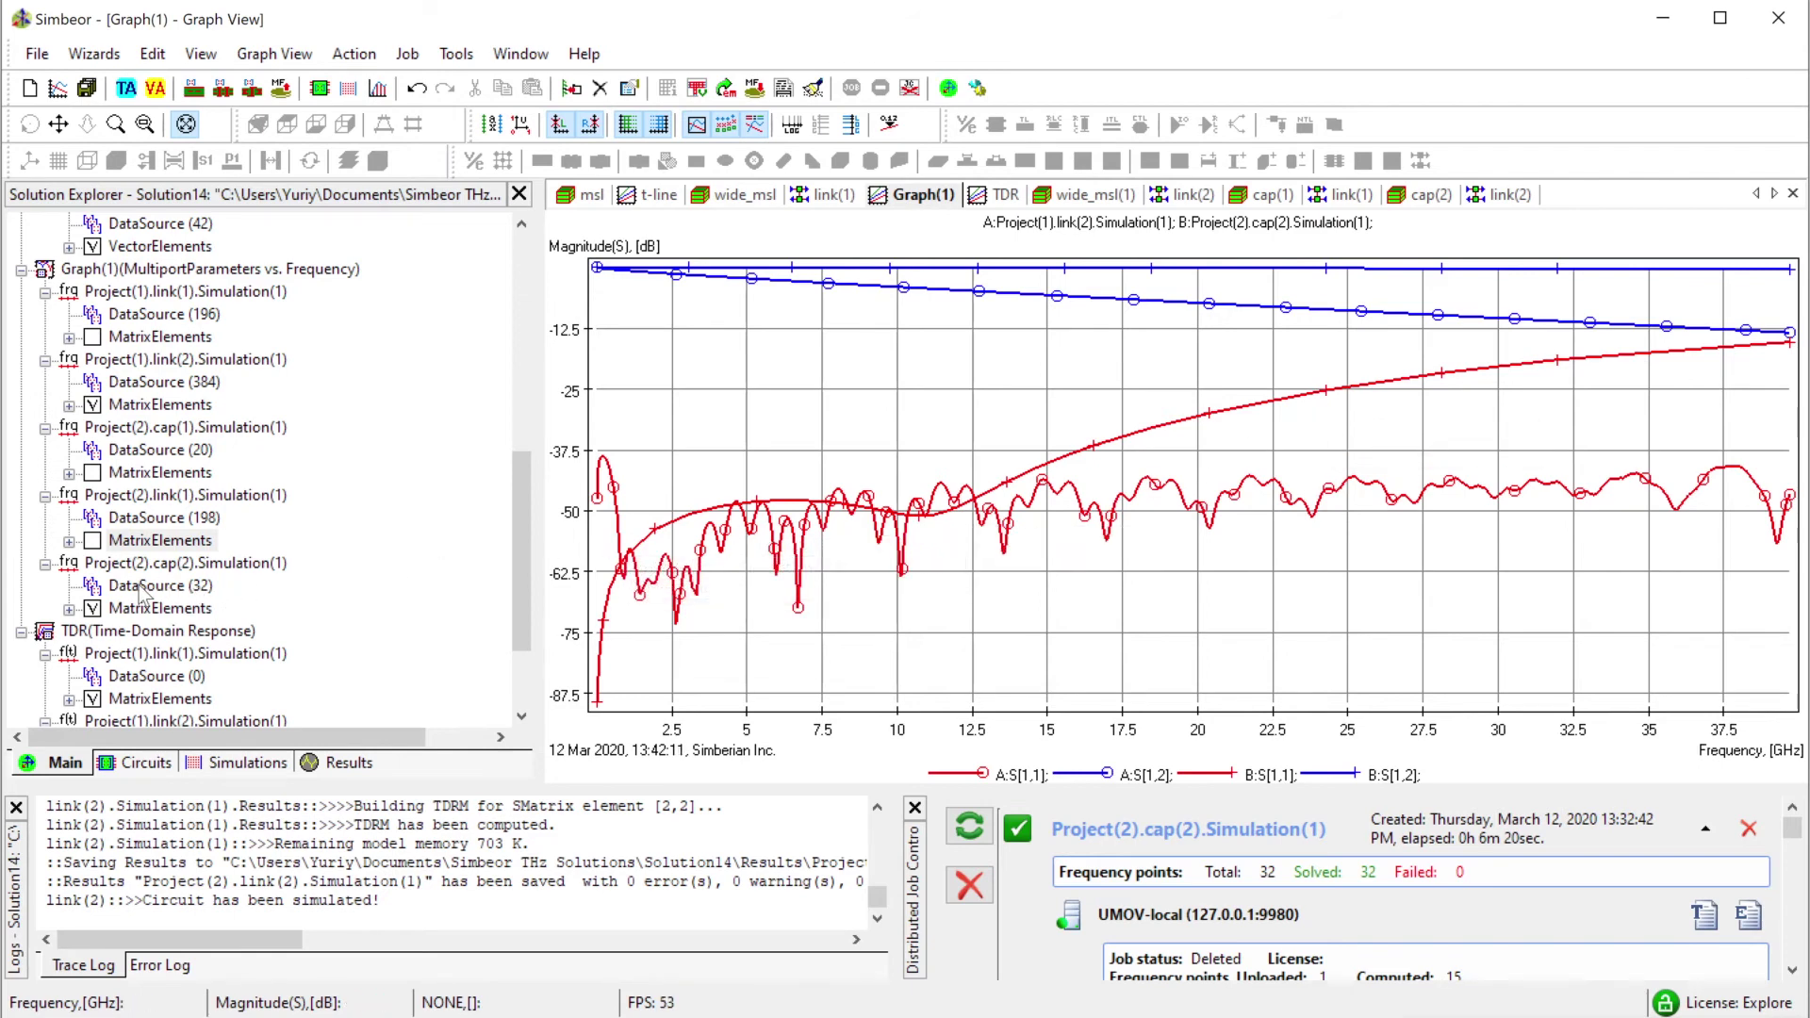
scroll(304, 487, up, 4)
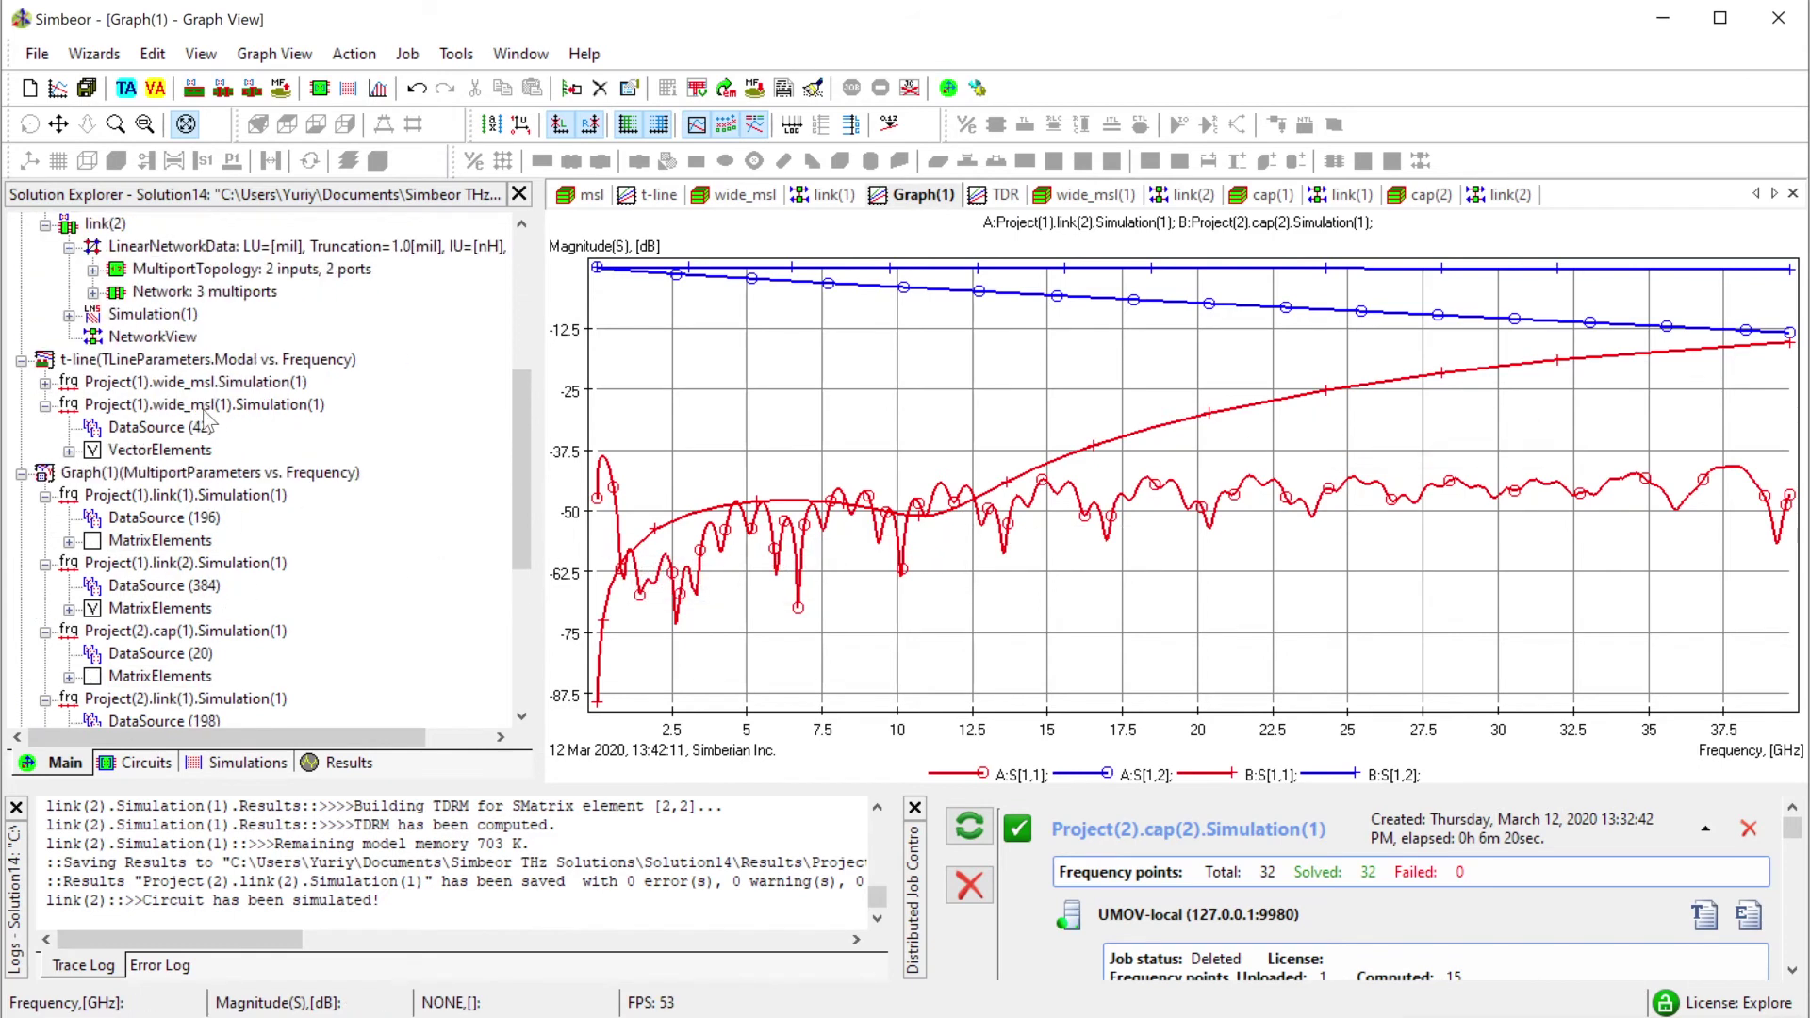
drag(135, 387, 974, 614)
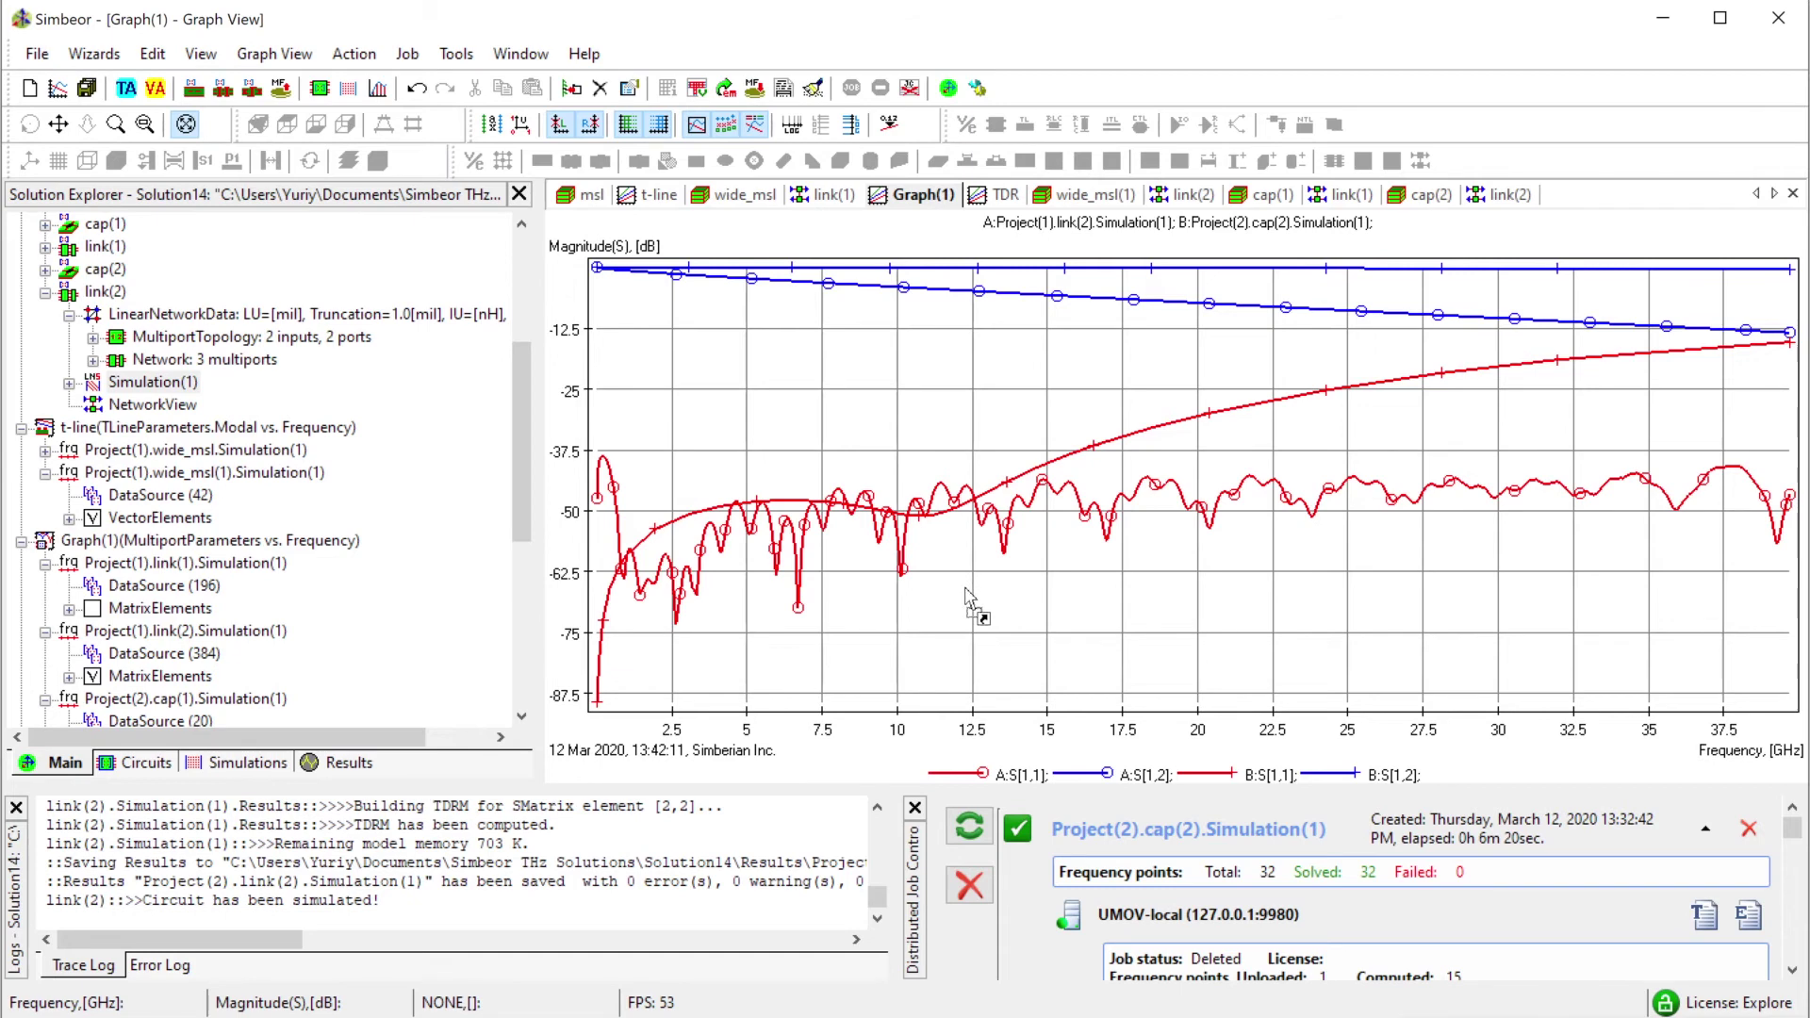
click(1009, 766)
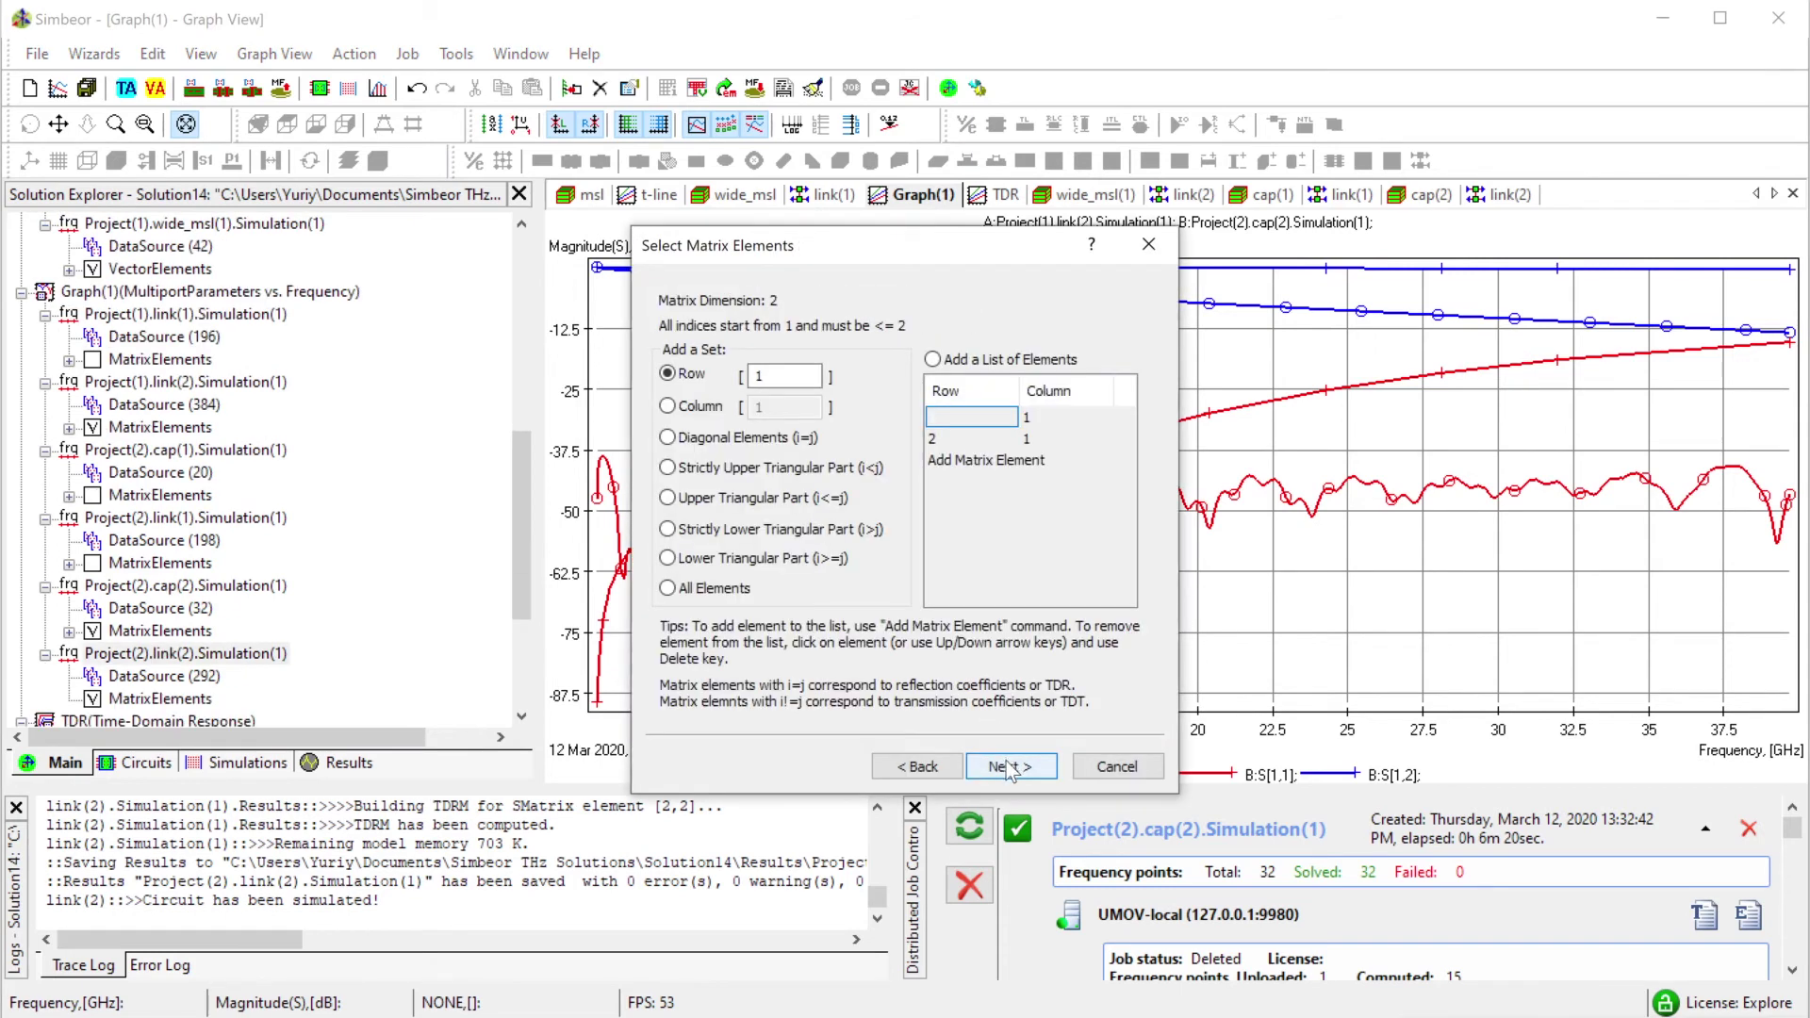
Add the capacitor link(2) S[1,1] and S[1,2] traces and hide the cap(2) traces.
click(1010, 766)
click(1006, 766)
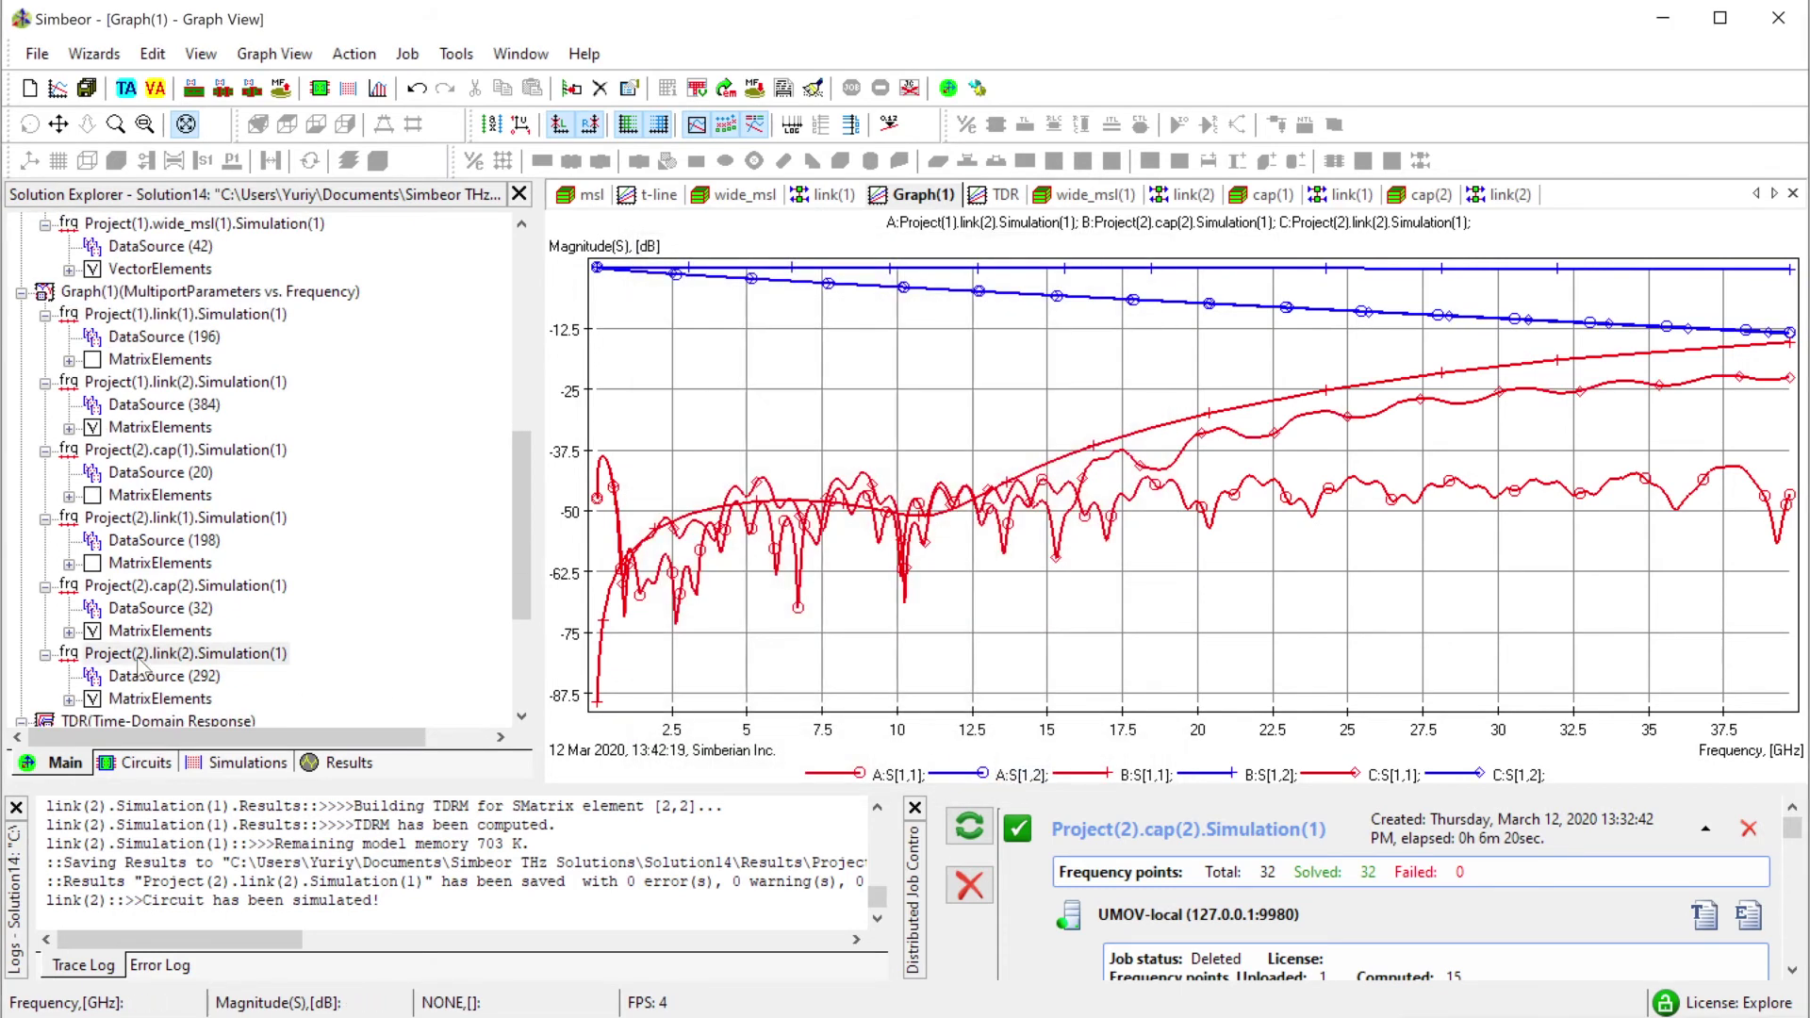
click(92, 631)
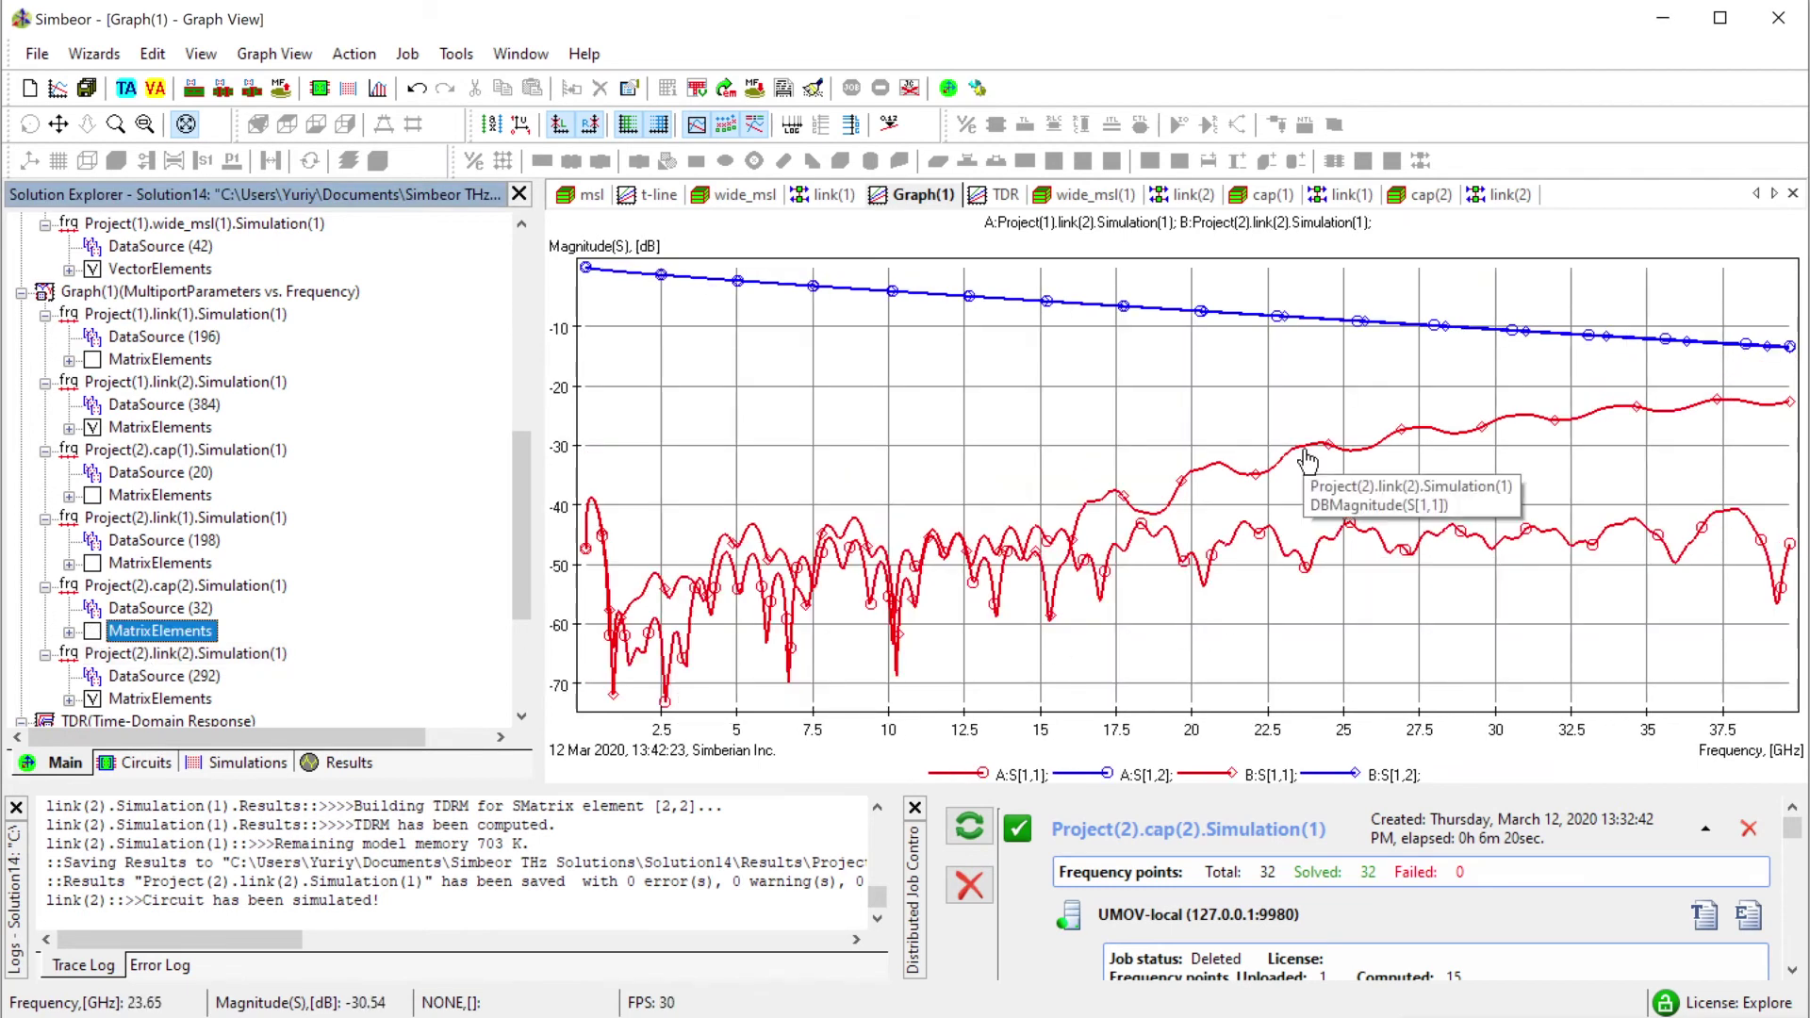
Place a B:S[1,1] readout near 19.4 GHz, then show the TDR impedance graph.
click(1260, 467)
mouse_move(1220, 497)
mouse_down()
mouse_move(991, 509)
mouse_move(1179, 469)
mouse_move(1164, 495)
mouse_move(1377, 435)
mouse_move(1106, 526)
mouse_up()
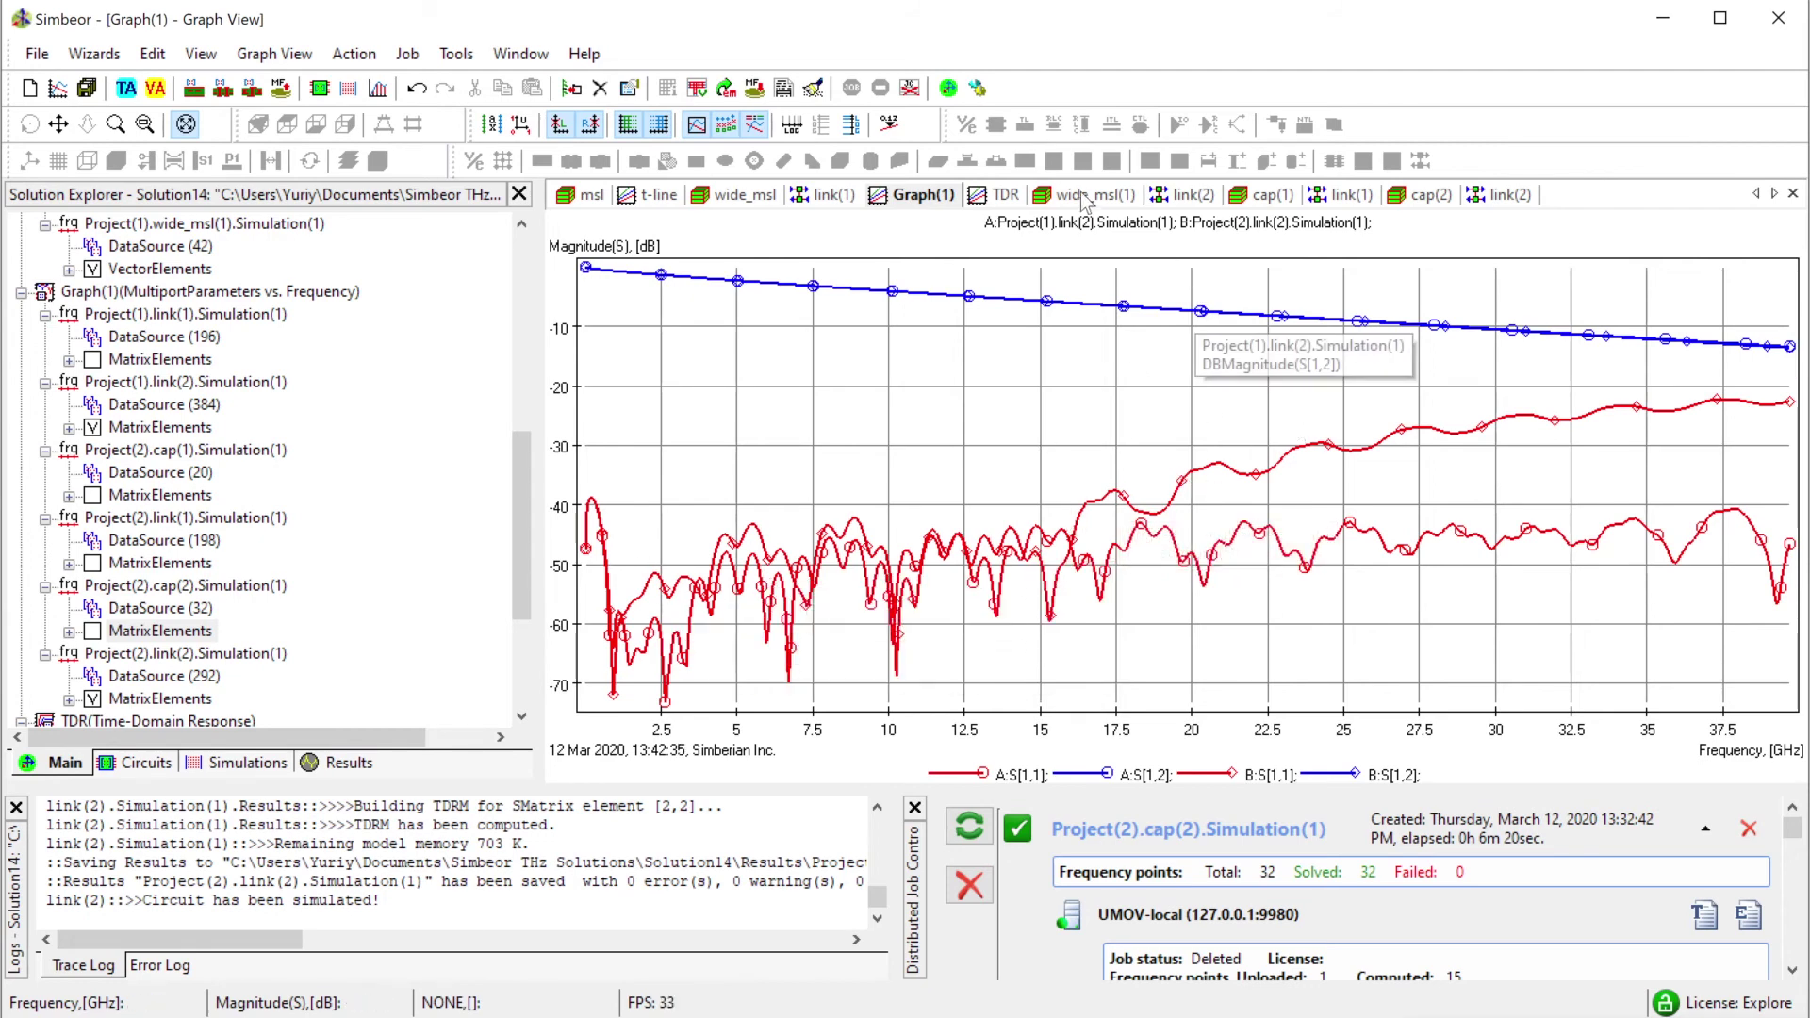
click(1011, 200)
scroll(243, 533, up, 4)
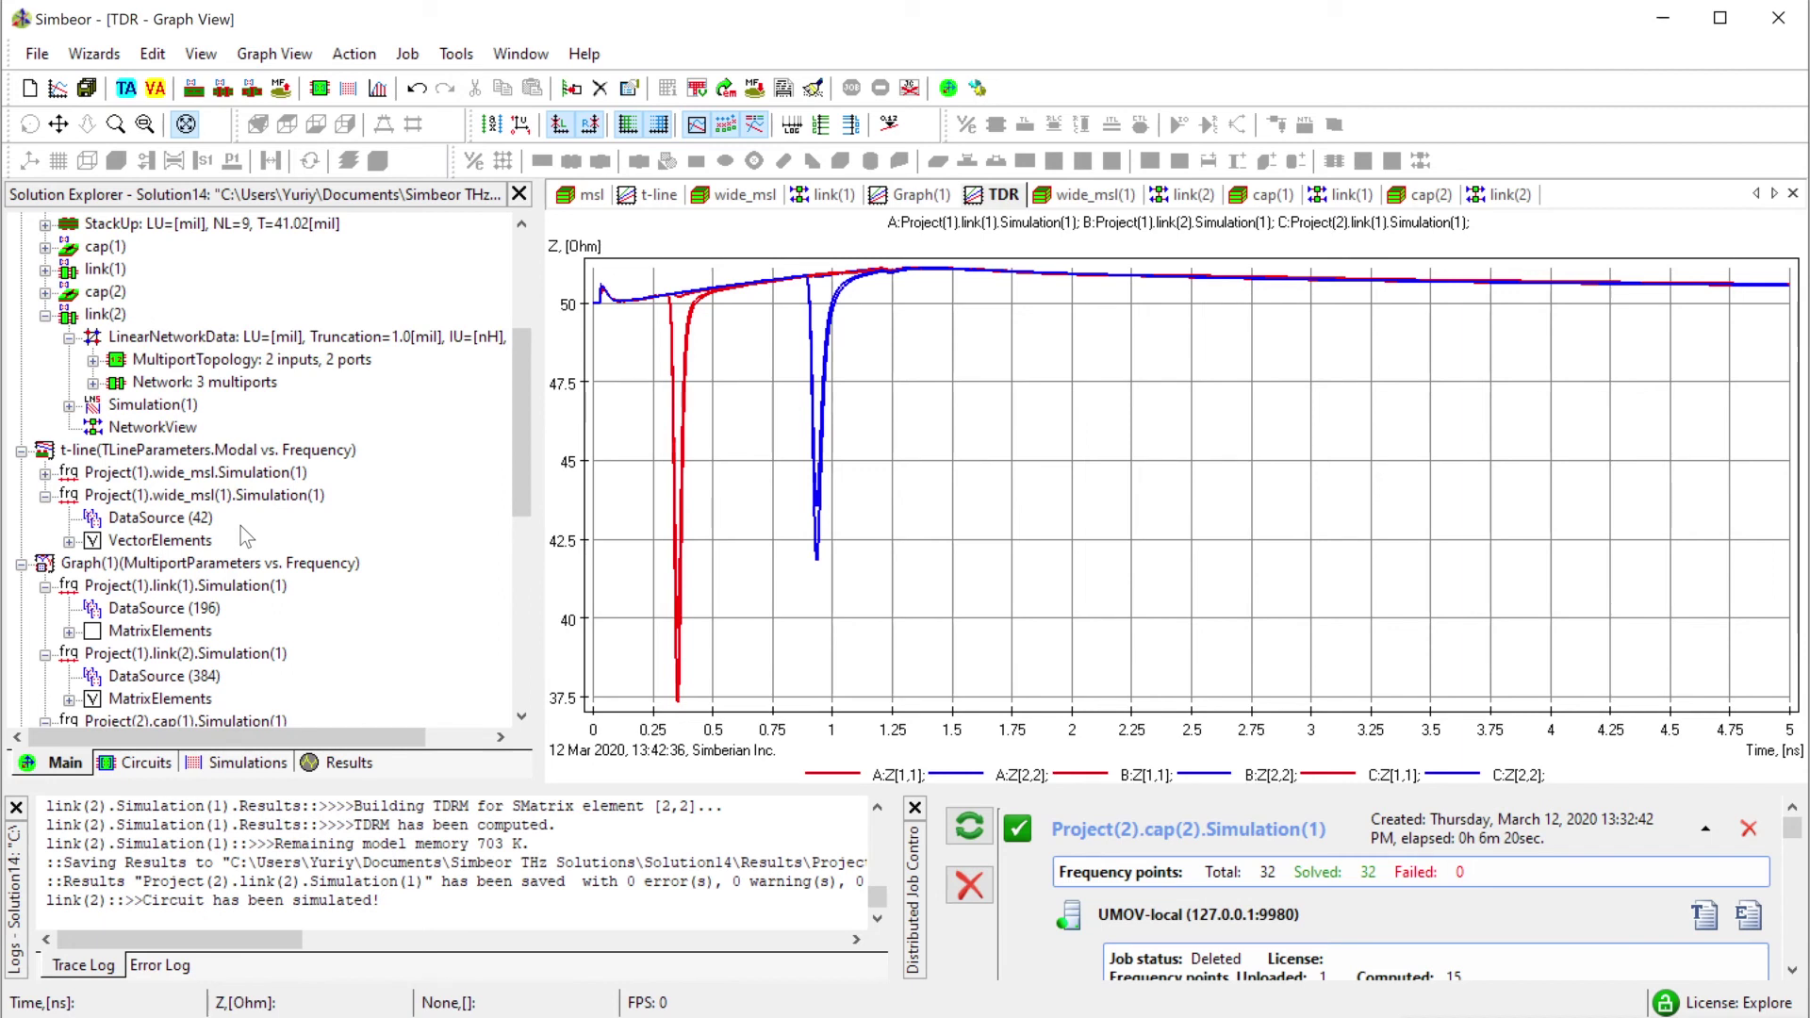
Add the Project(2).link(2) diagonal impedance elements to the TDR graph as D traces.
scroll(241, 526, up, 2)
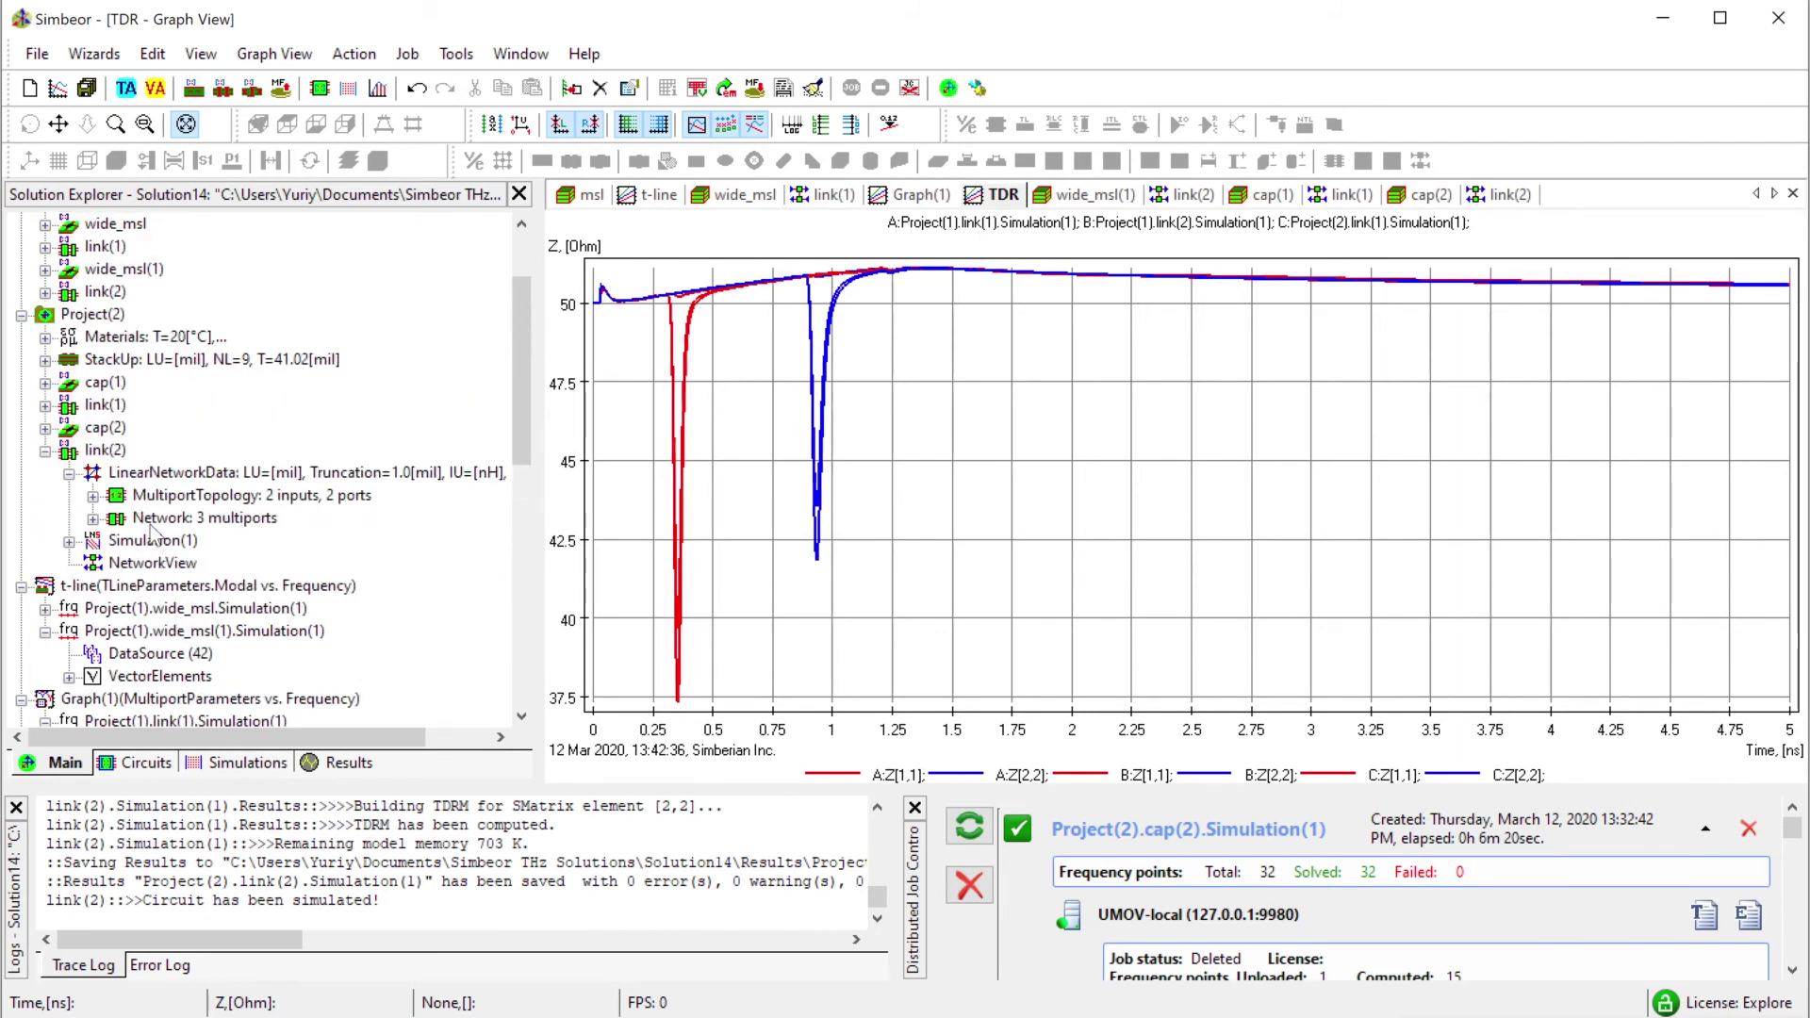
drag(141, 545, 980, 604)
click(1024, 765)
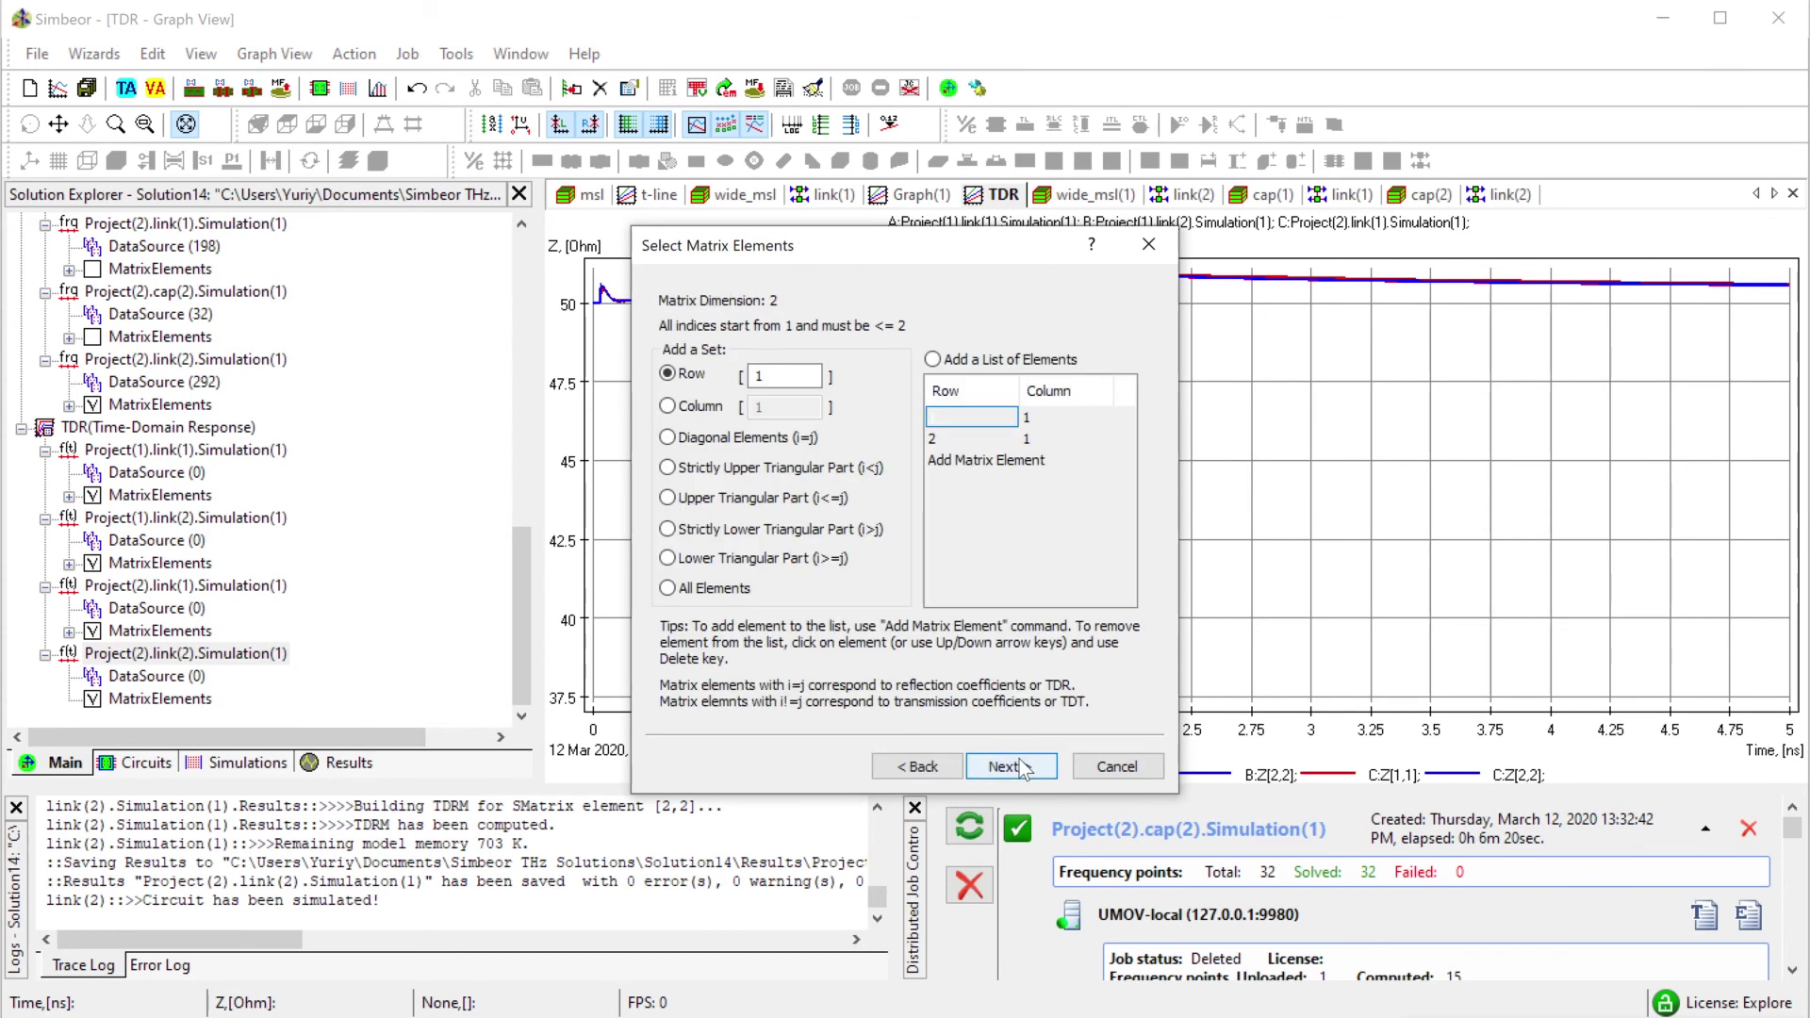
click(709, 439)
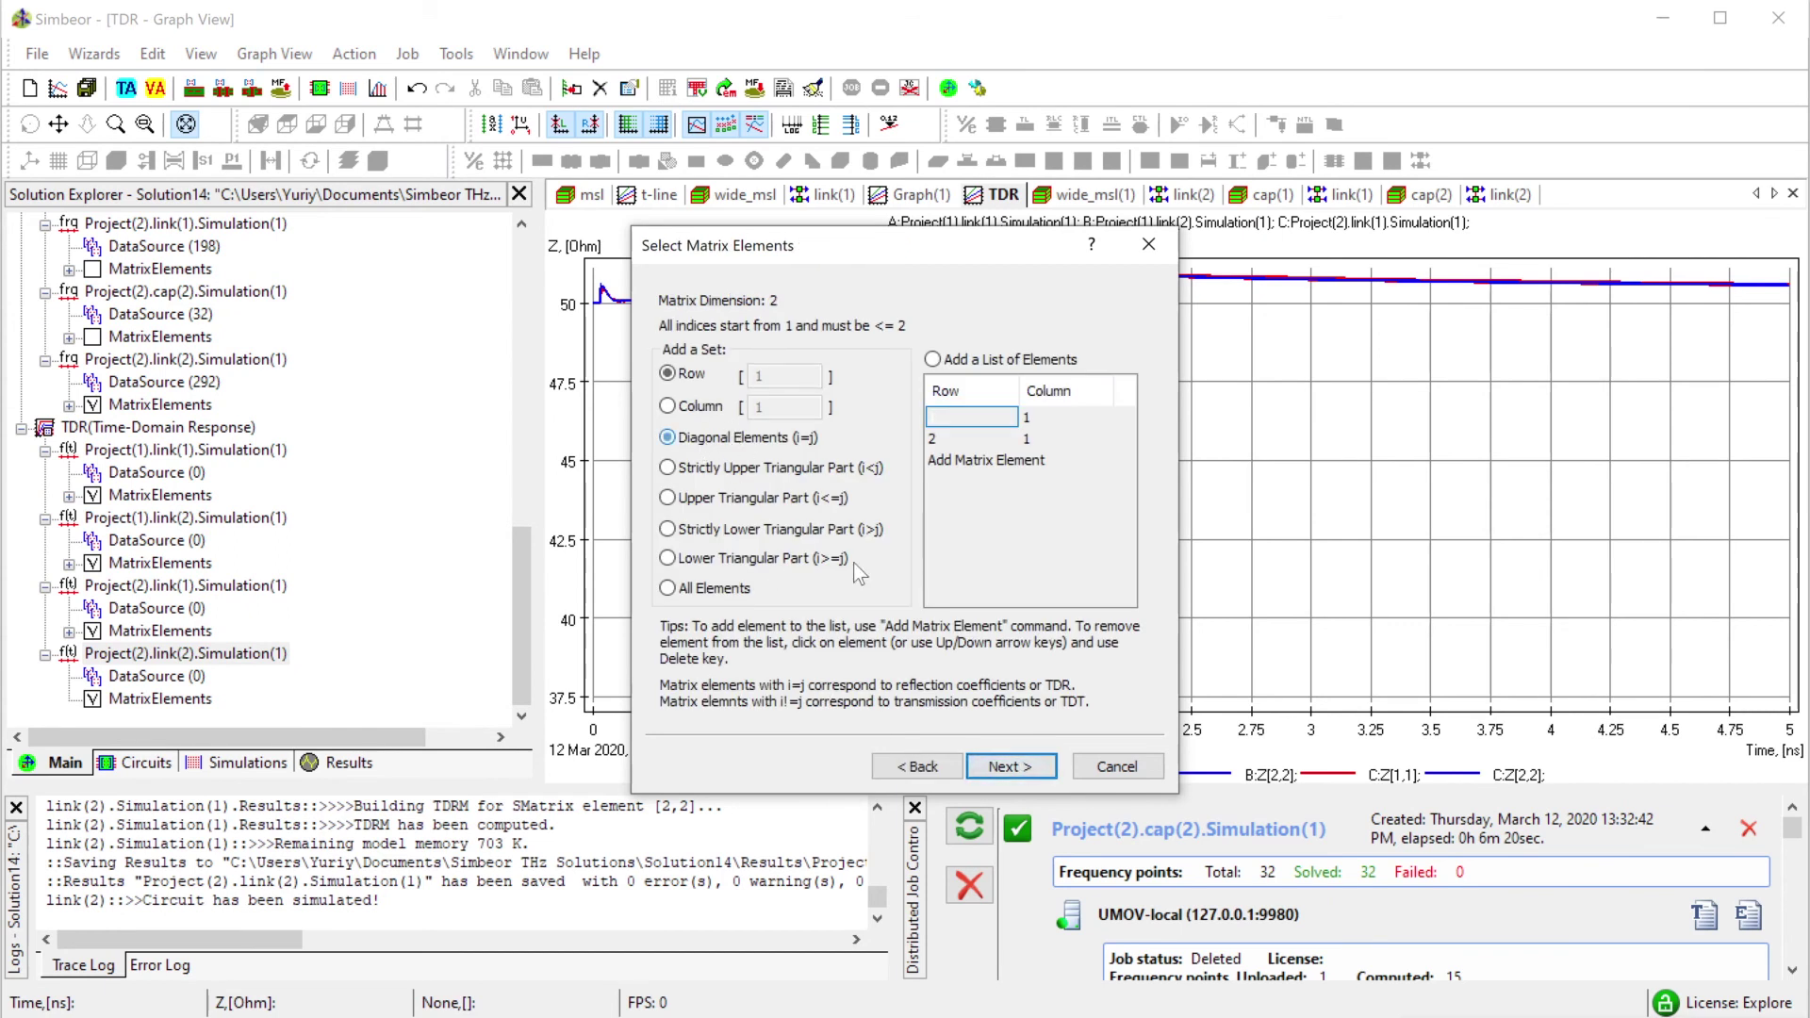
click(1009, 766)
click(1010, 767)
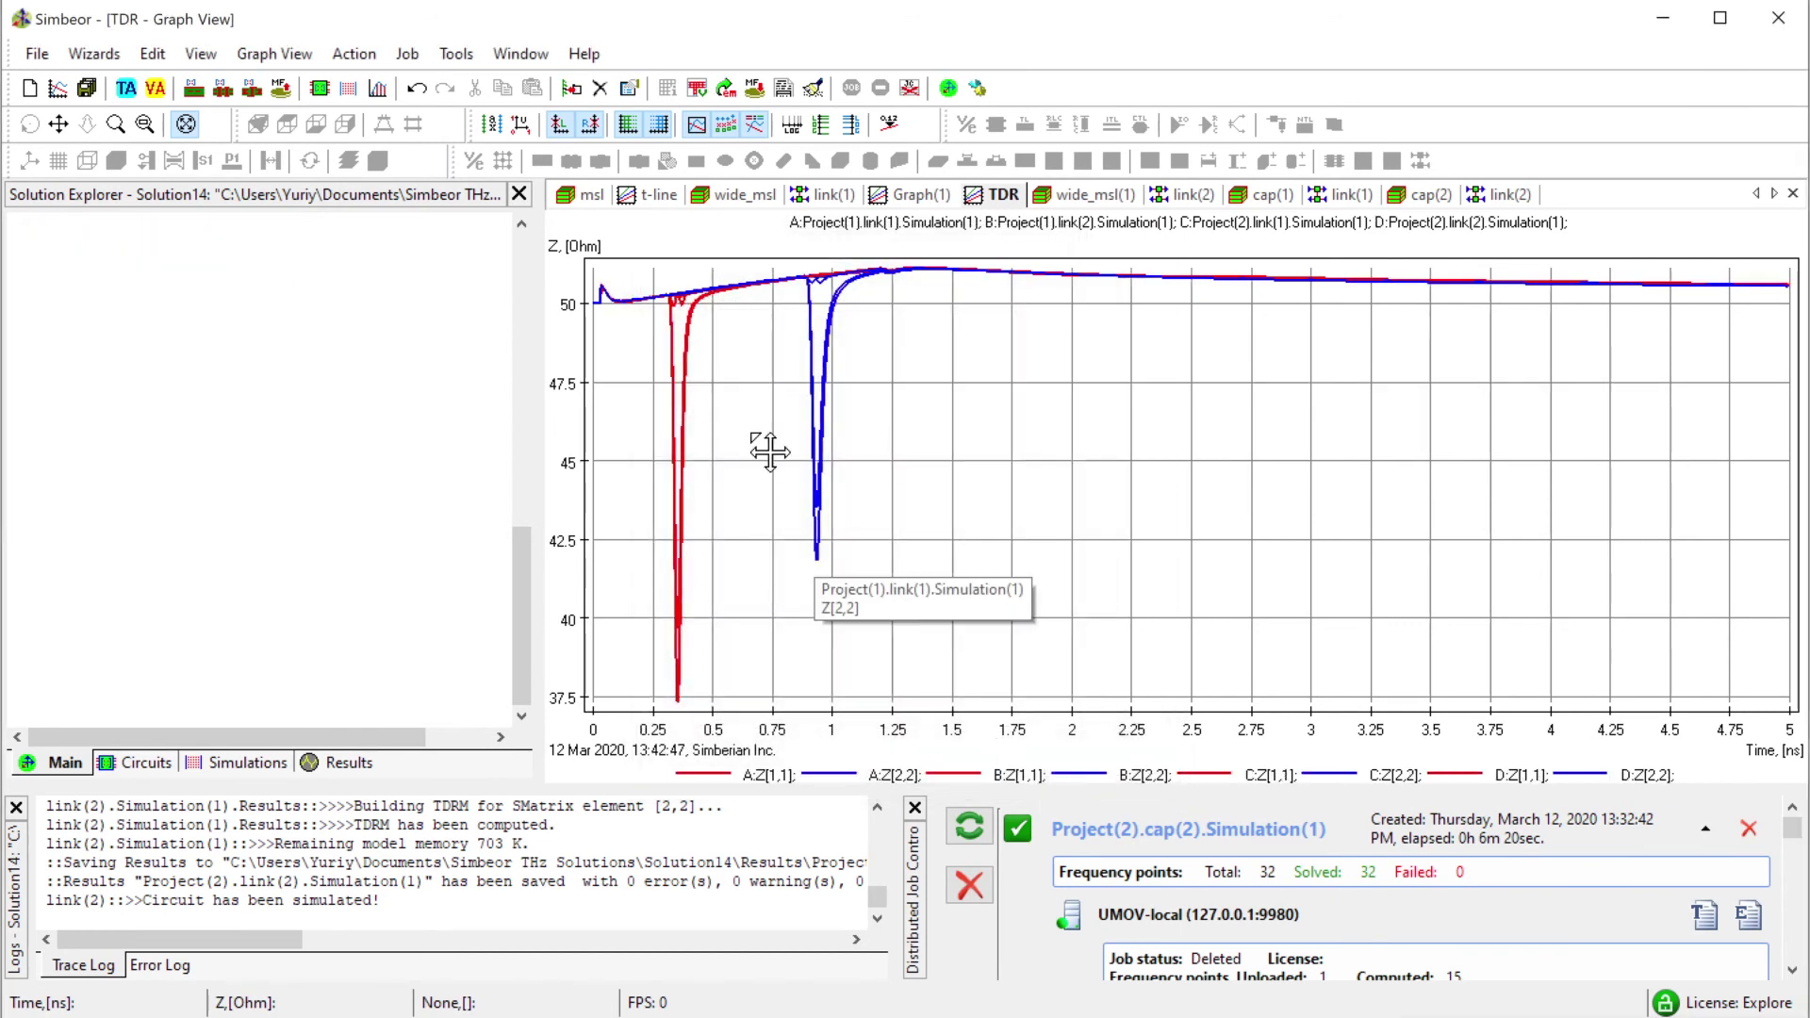
Zoom into the impedance dips between 0.2 and 1.3 ns.
key(z)
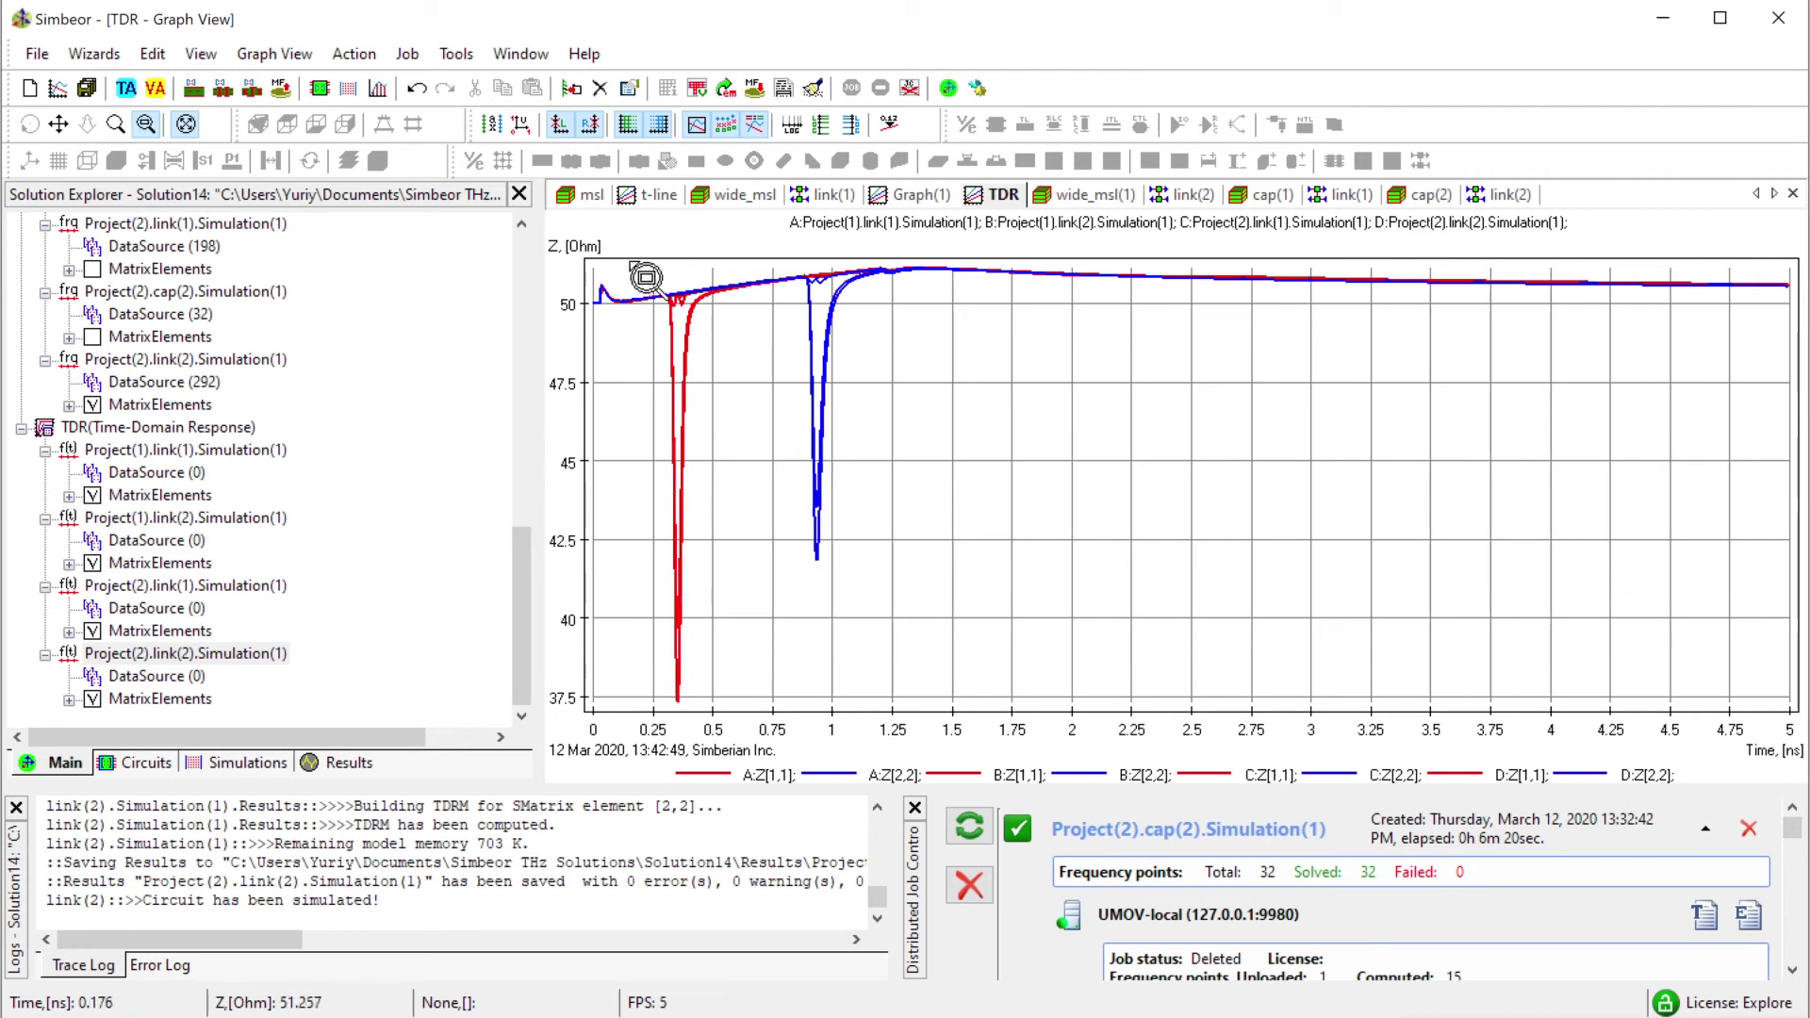
drag(622, 257, 922, 347)
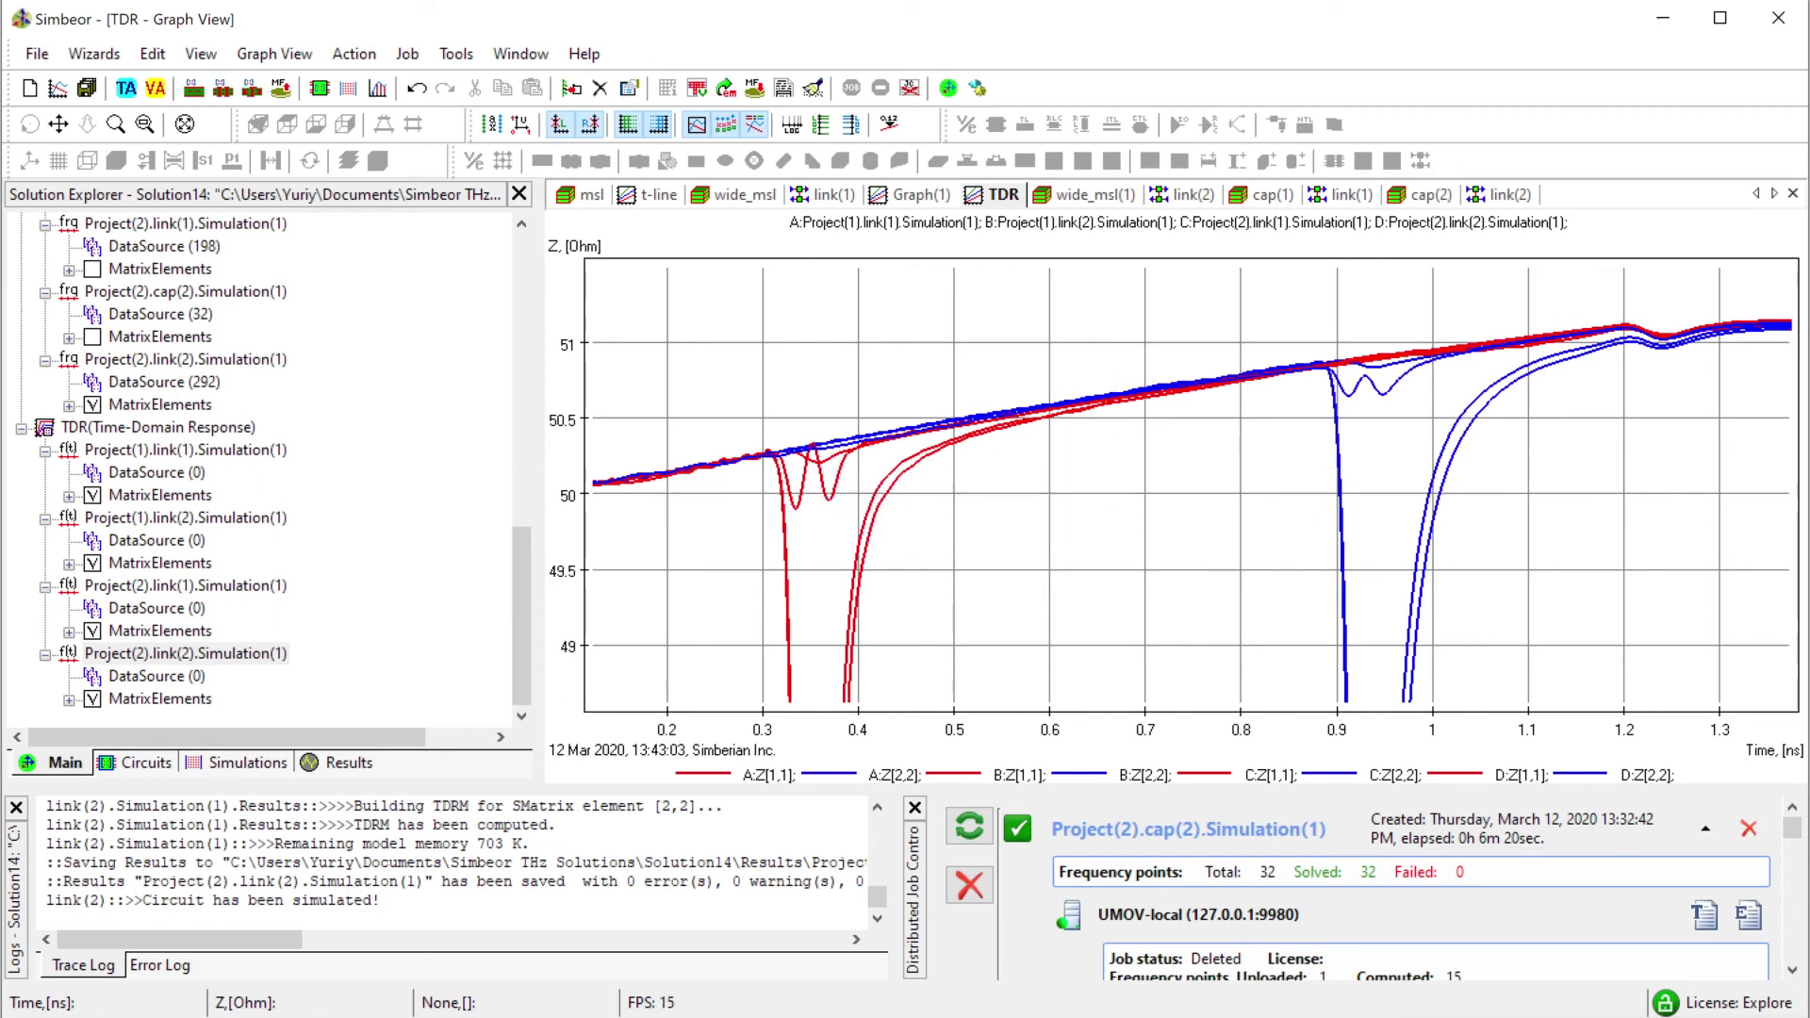
click(1431, 195)
Orbit the cap(2) model to a near side view of the voided planes, stackup and ports.
drag(905, 377, 994, 540)
scroll(936, 543, down, 2)
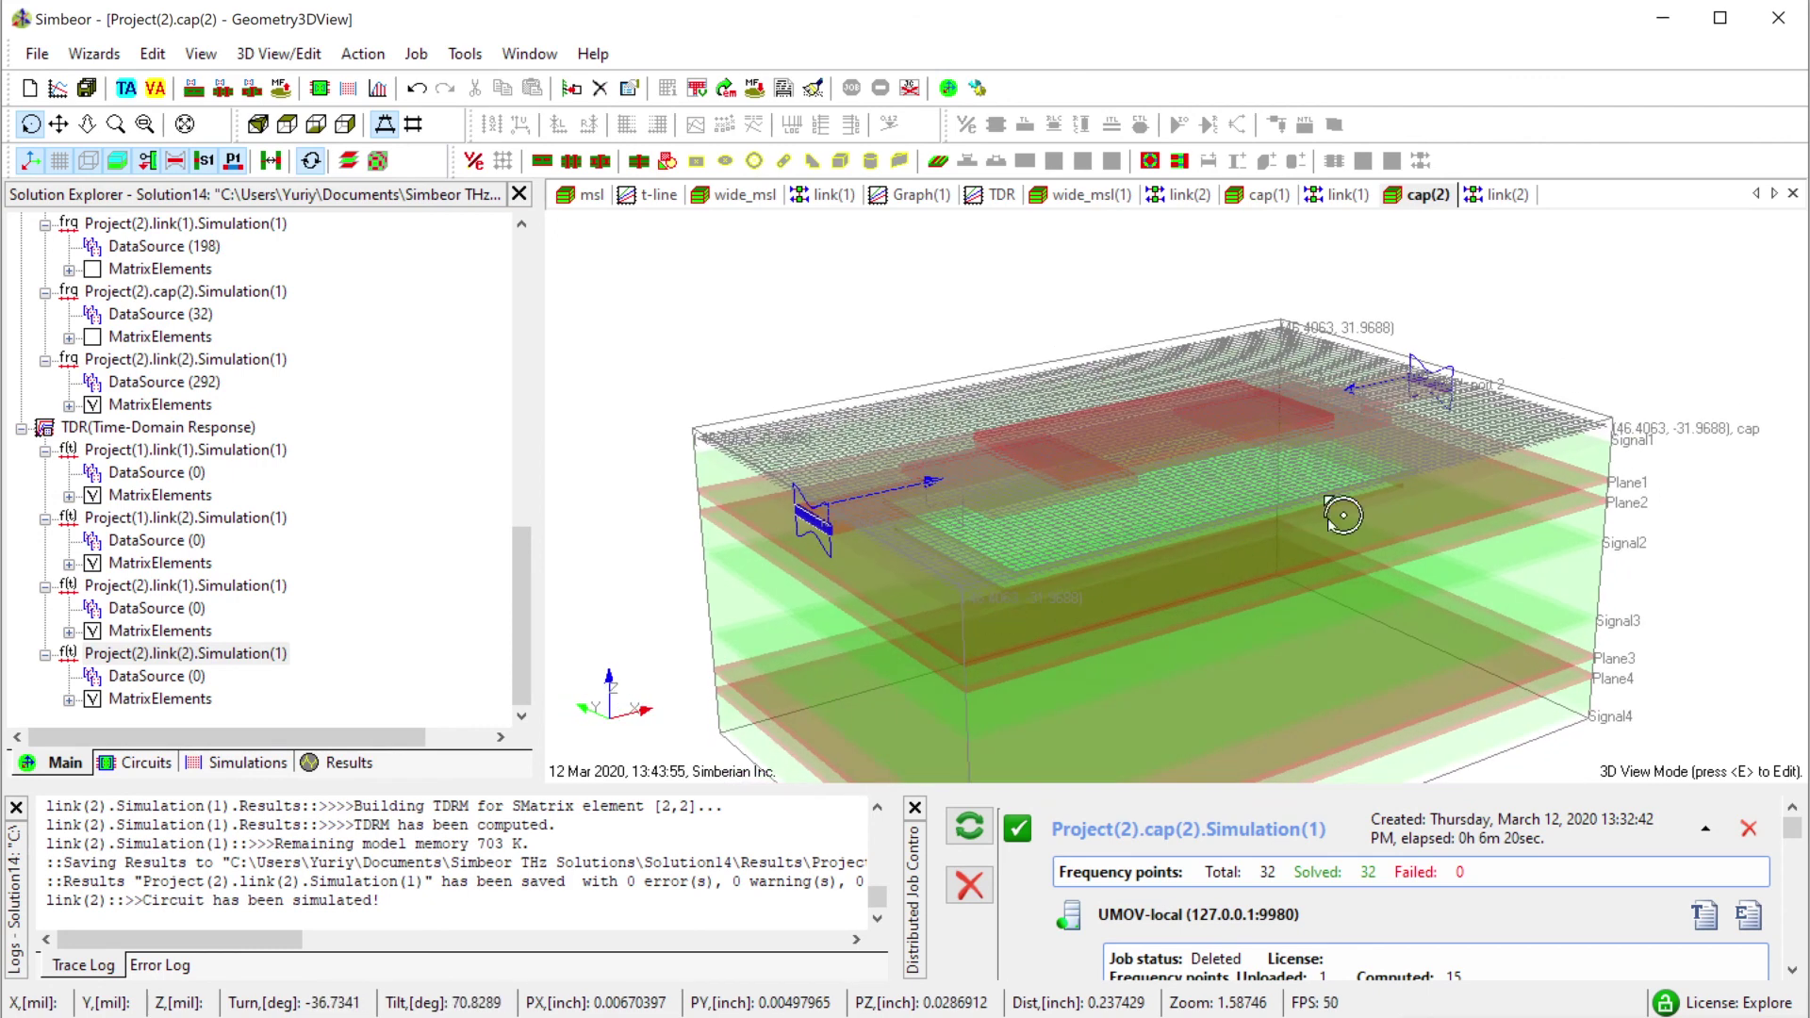
drag(1343, 515, 1305, 561)
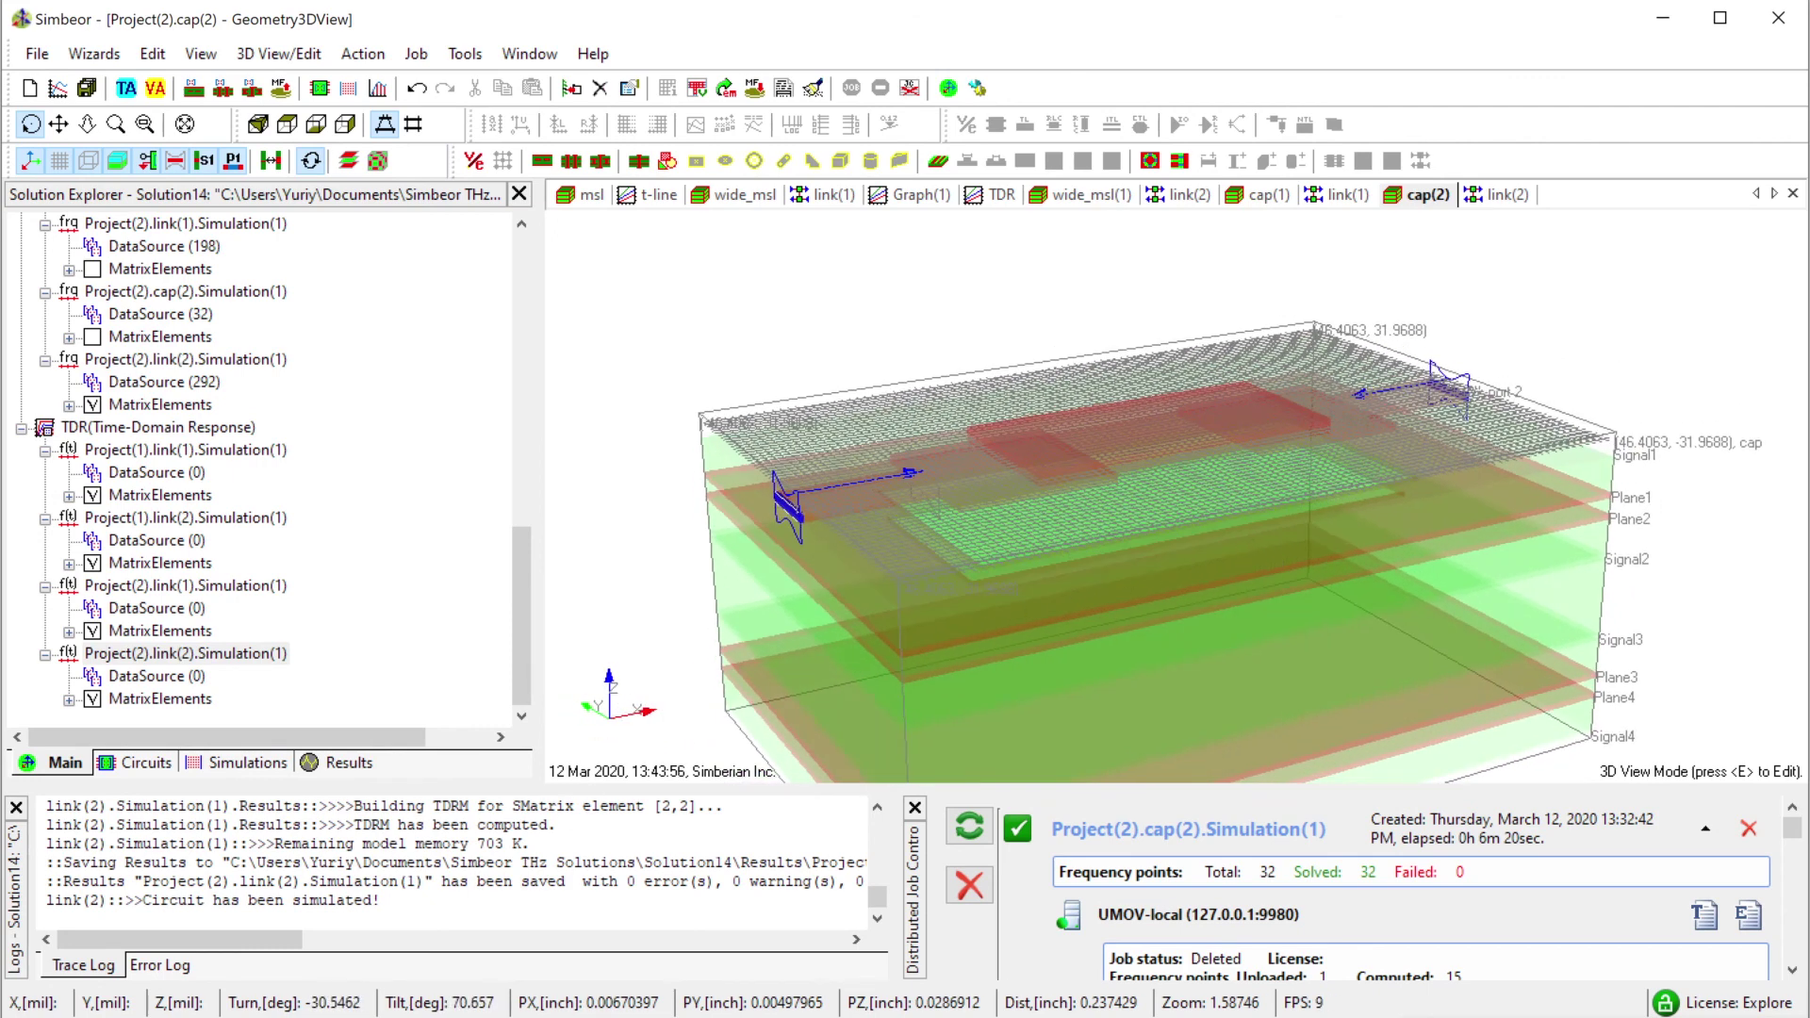